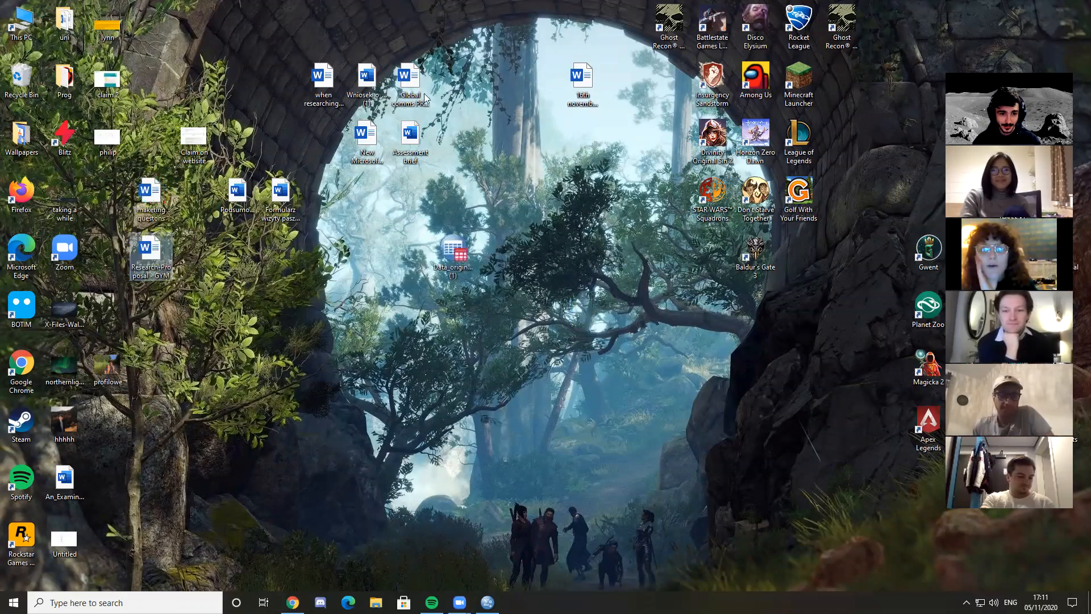
Move the group of desktop documents aside, set the Data_original(1) (1) file apart and open it in SPSS
{"action": "left_click_drag", "start_coordinate": [425, 98], "coordinate": [244, 54]}
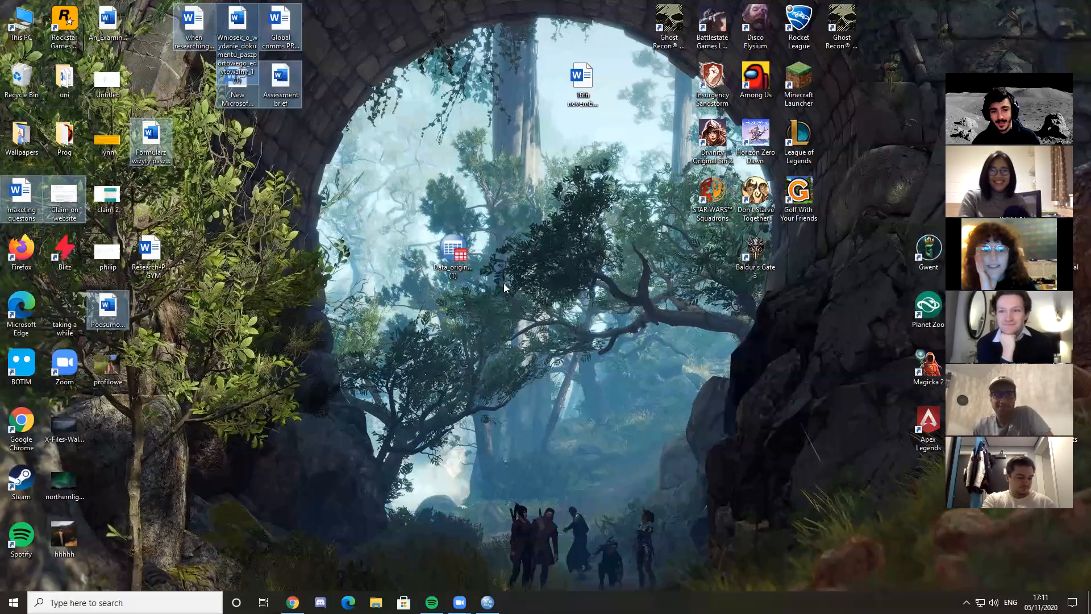
{"action": "left_click_drag", "start_coordinate": [462, 255], "coordinate": [548, 313]}
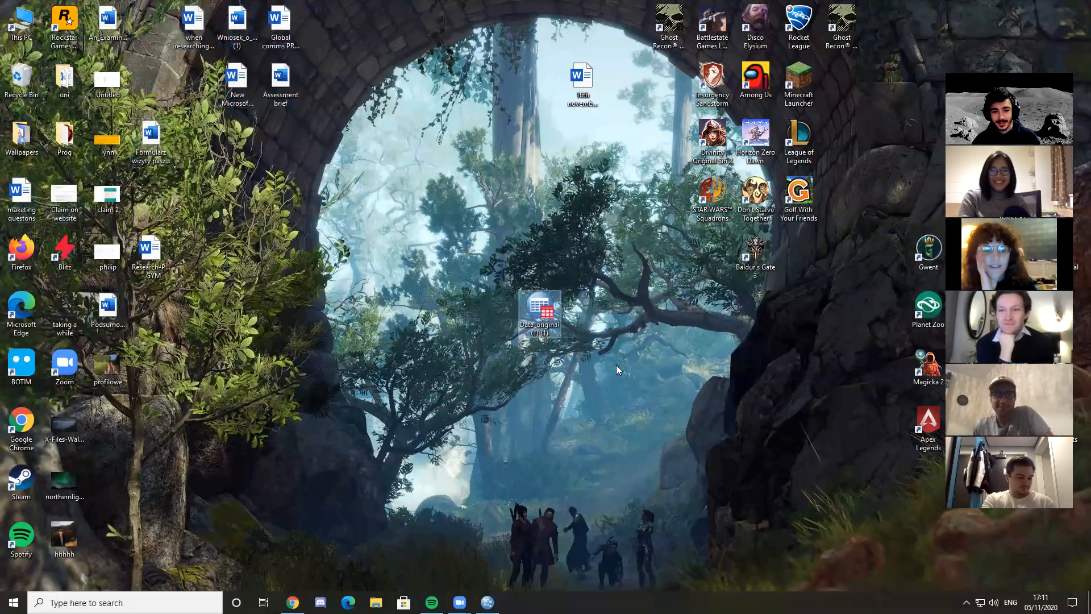
{"action": "double_click", "coordinate": [538, 313]}
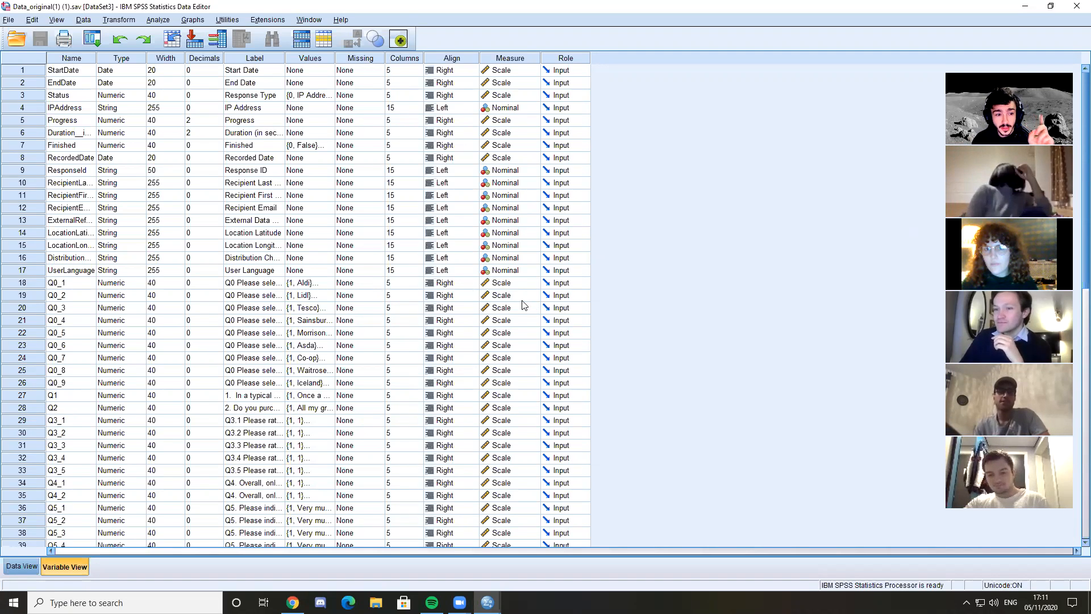
{"action": "scroll", "coordinate": [514, 304], "scroll_direction": "down", "scroll_amount": 6}
{"action": "scroll", "coordinate": [519, 310], "scroll_direction": "up", "scroll_amount": 6}
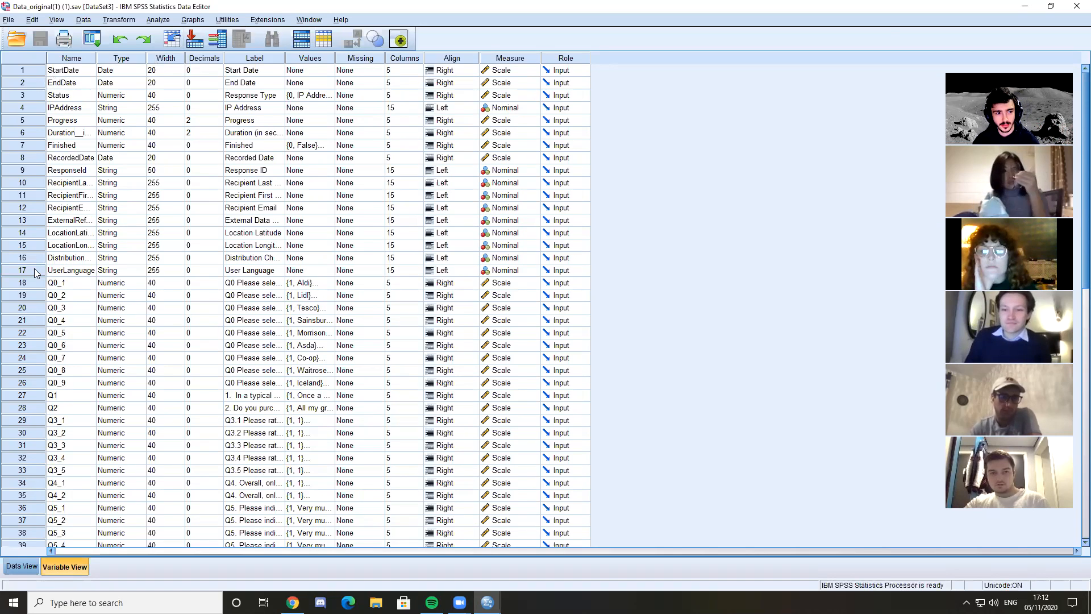
Examine the survey metadata variables in rows 1 to 17, including their labels and the Status variable's values
{"action": "left_click", "coordinate": [70, 270]}
{"action": "key", "text": "Up"}
{"action": "key", "text": "Up"}
{"action": "key", "text": "Up"}
{"action": "key", "text": "Up"}
{"action": "key", "text": "Up"}
{"action": "key", "text": "Up"}
{"action": "key", "text": "Up"}
{"action": "key", "text": "Up"}
{"action": "key", "text": "Up"}
{"action": "key", "text": "Up"}
{"action": "key", "text": "Up"}
{"action": "key", "text": "Up"}
{"action": "key", "text": "Up"}
{"action": "key", "text": "Up"}
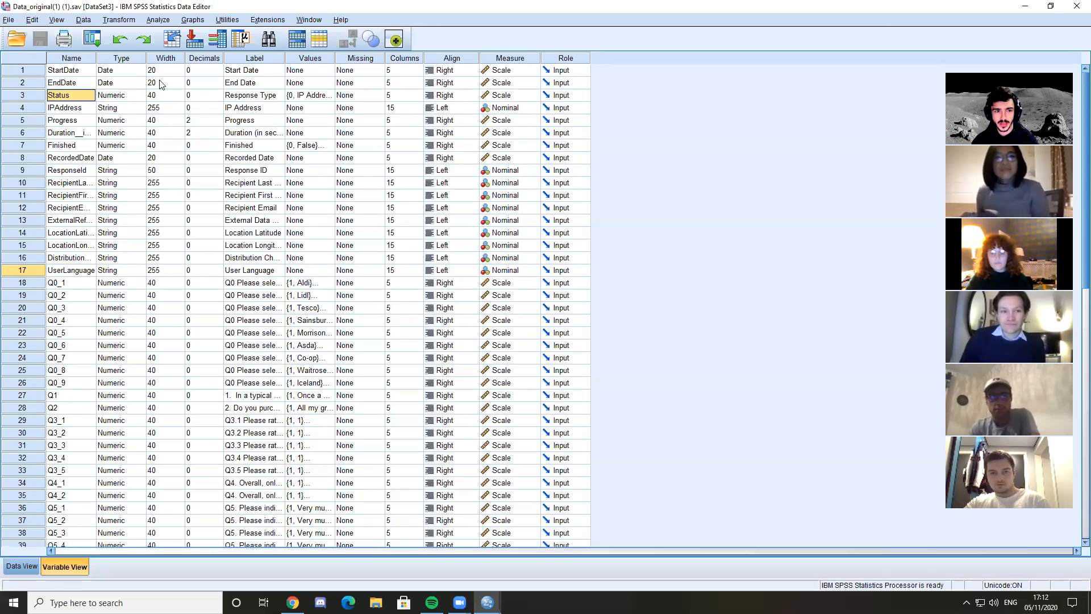
{"action": "left_click", "coordinate": [242, 71]}
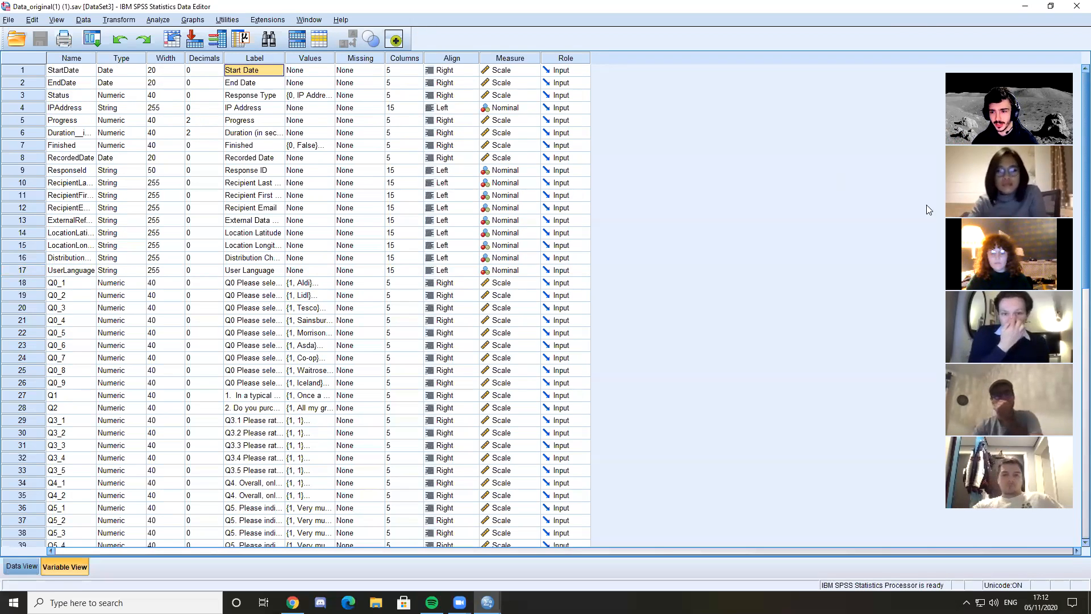
{"action": "key", "text": "Down"}
{"action": "key", "text": "Down"}
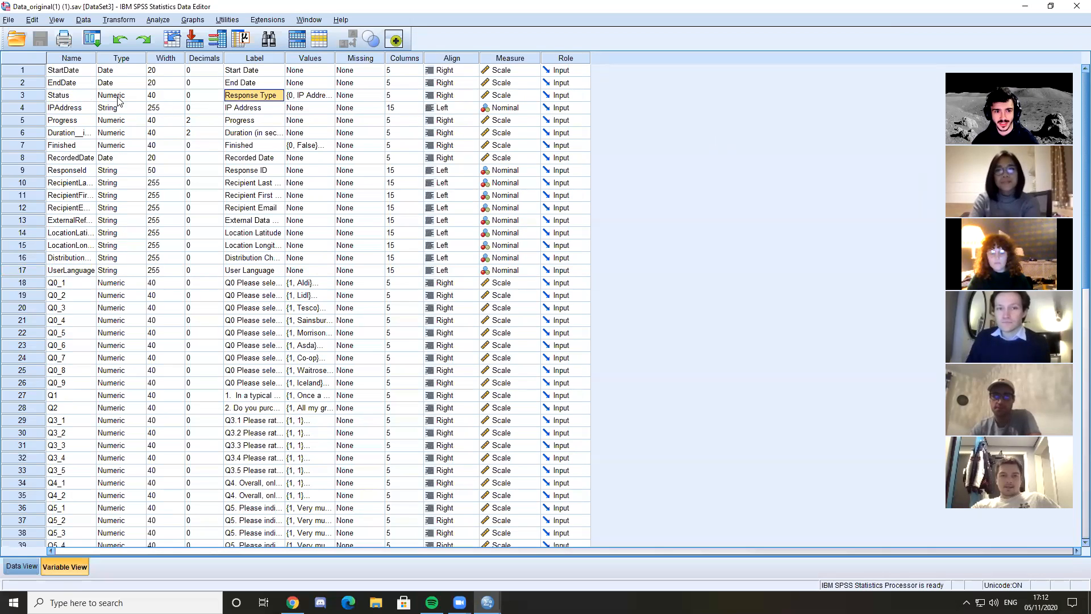
{"action": "left_click", "coordinate": [310, 100]}
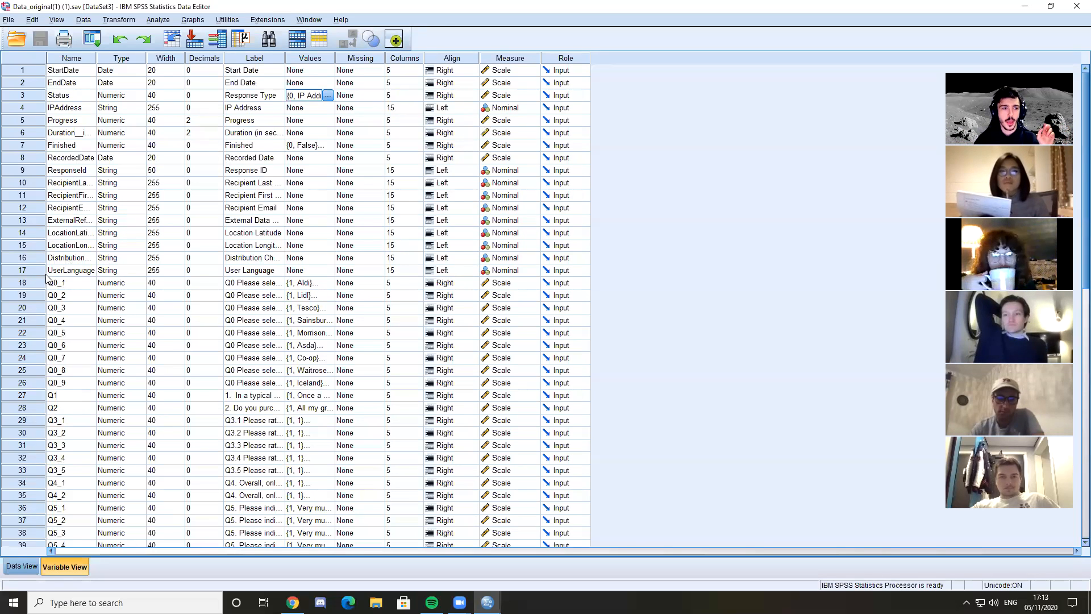
Go through the survey question variables from Q0_1 to Q0_9
{"action": "left_click", "coordinate": [28, 284]}
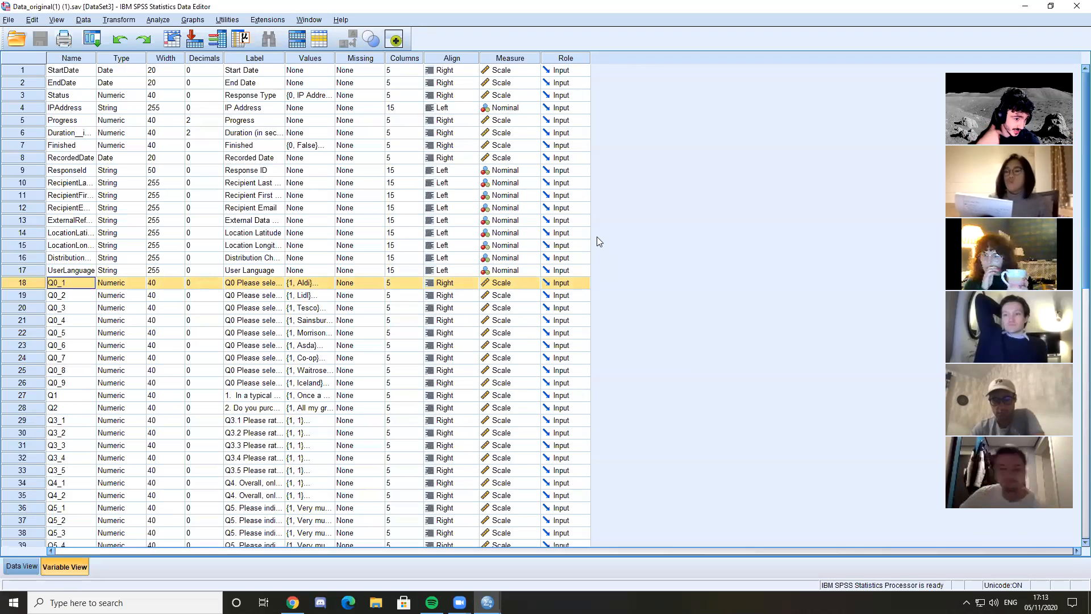
{"action": "key", "text": "Down"}
{"action": "key", "text": "Down"}
{"action": "key", "text": "Down"}
{"action": "key", "text": "Down"}
{"action": "key", "text": "Down"}
{"action": "key", "text": "Down"}
{"action": "key", "text": "Down"}
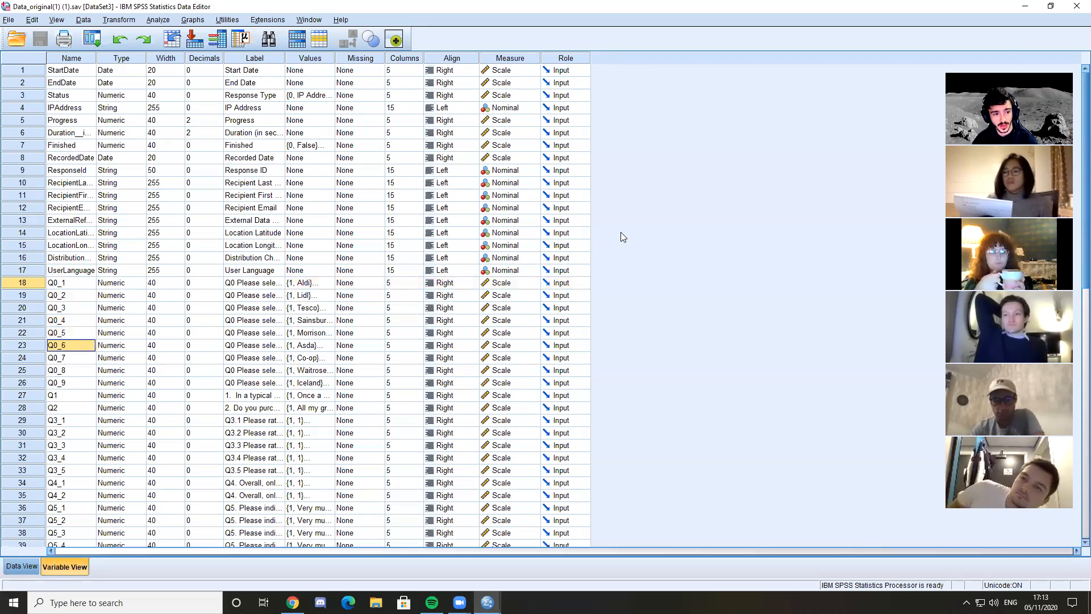
{"action": "key", "text": "Down"}
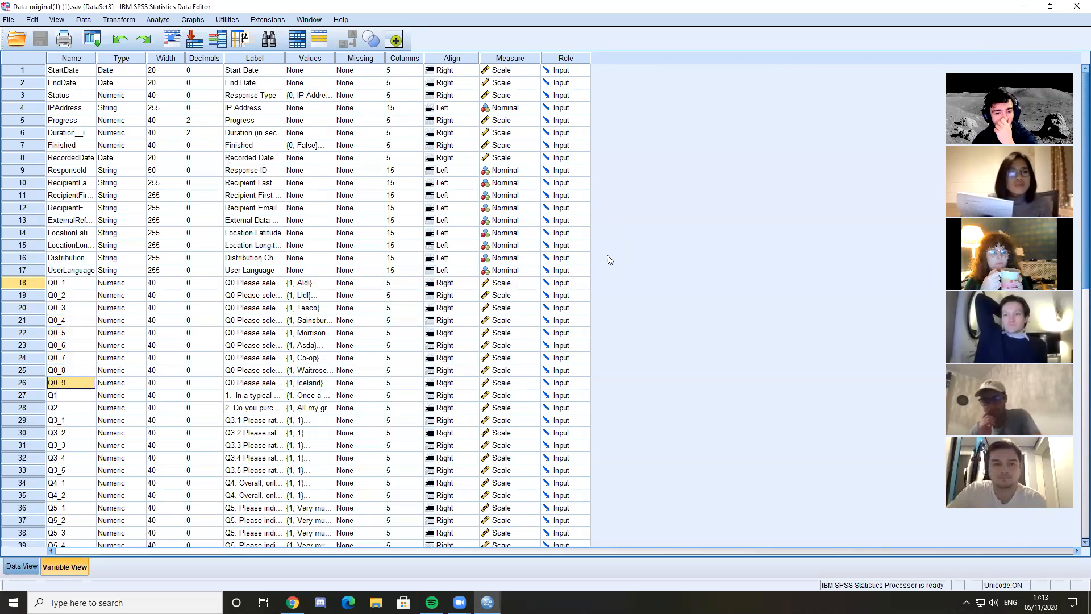
Inspect the value labels of Q0_1, close them unchanged, and review the Q0_9 and Q0_4 variables
{"action": "left_click", "coordinate": [314, 284]}
{"action": "left_click", "coordinate": [327, 283]}
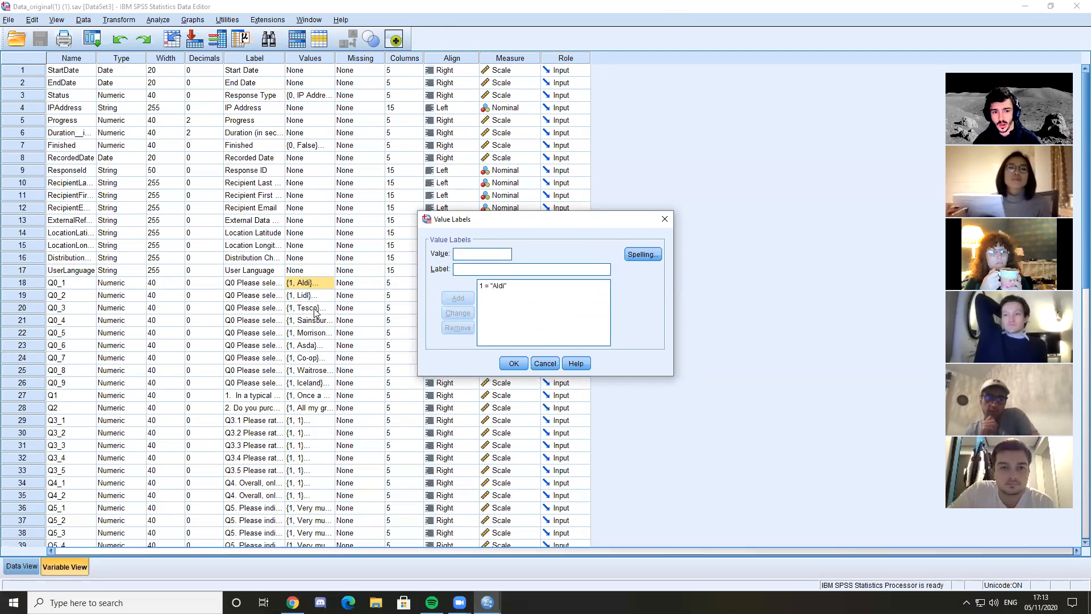
{"action": "left_click", "coordinate": [664, 219]}
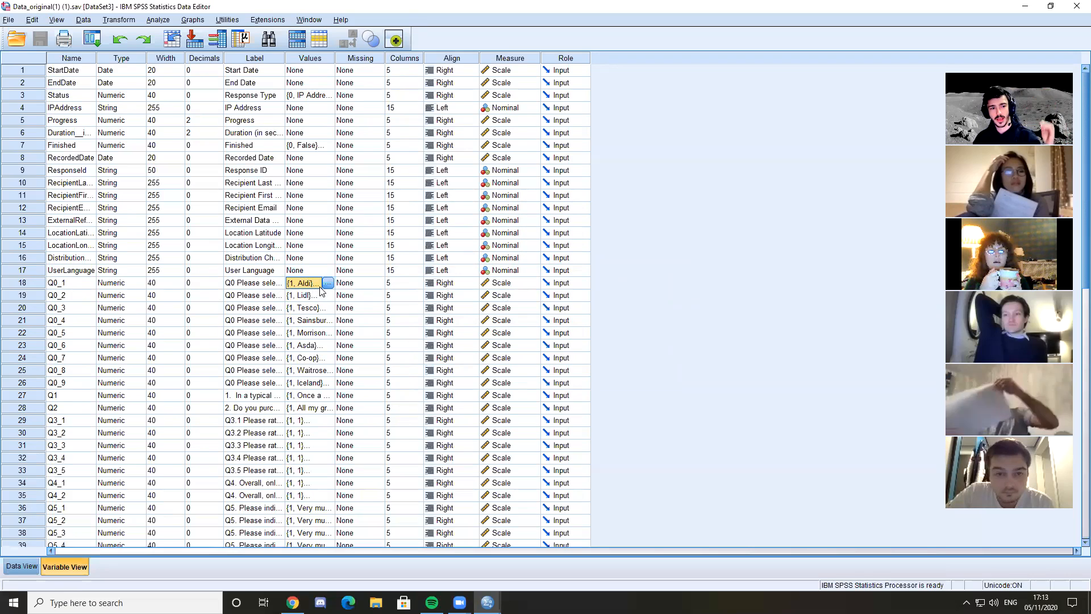
{"action": "left_click", "coordinate": [71, 382]}
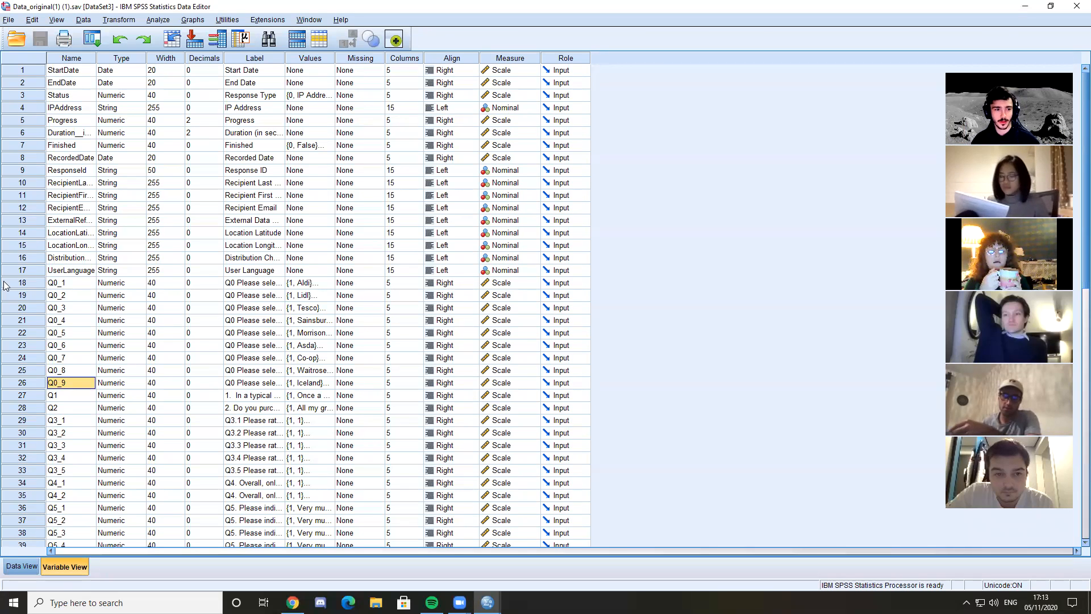
{"action": "left_click", "coordinate": [69, 319]}
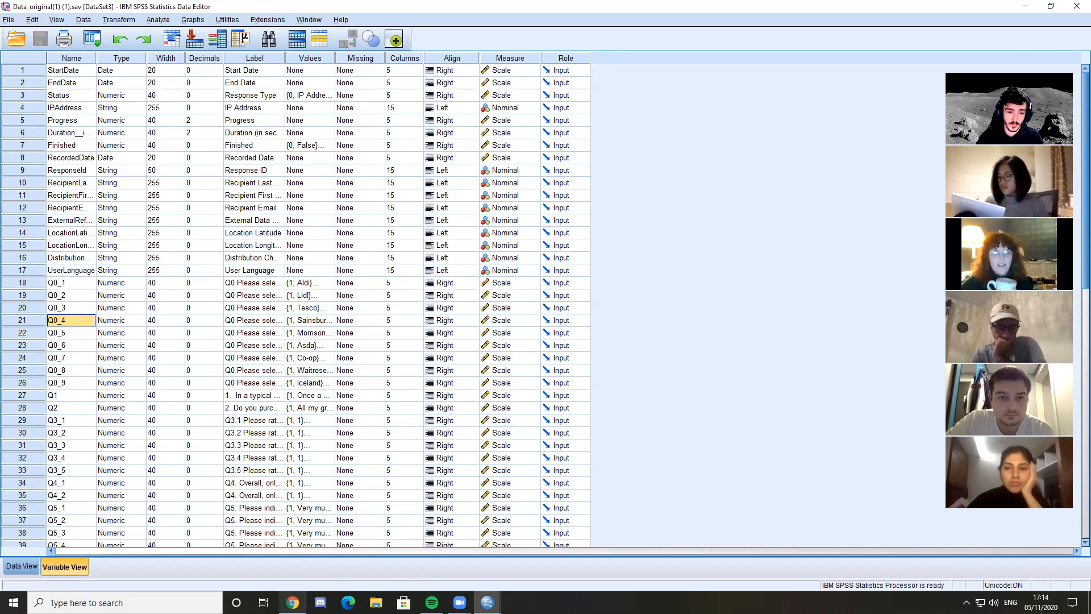
Switch to Chrome and open Questionnaire Online_Retail(1) (1).docx from the downloads list
{"action": "mouse_move", "coordinate": [292, 602]}
{"action": "left_click", "coordinate": [292, 554]}
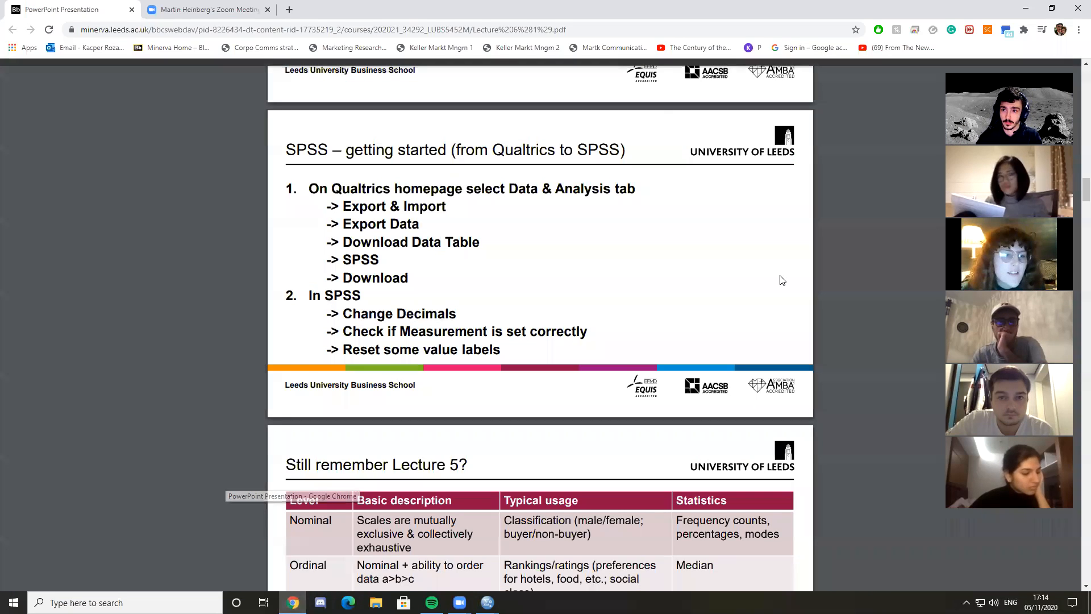
{"action": "left_click", "coordinate": [1078, 29]}
{"action": "mouse_move", "coordinate": [978, 91]}
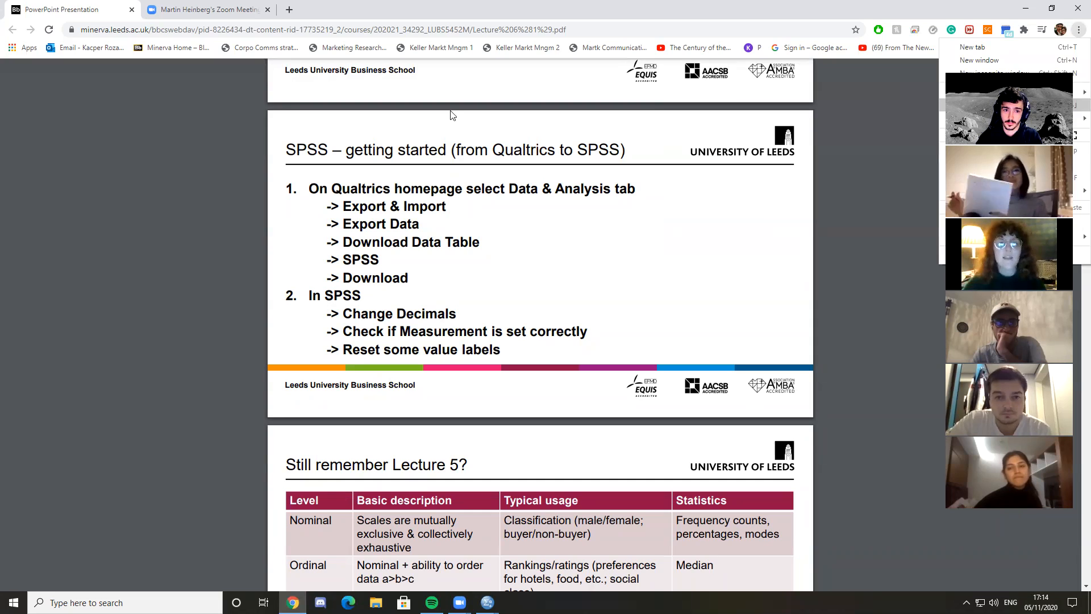
{"action": "key", "text": "ctrl+j"}
{"action": "left_click", "coordinate": [460, 222]}
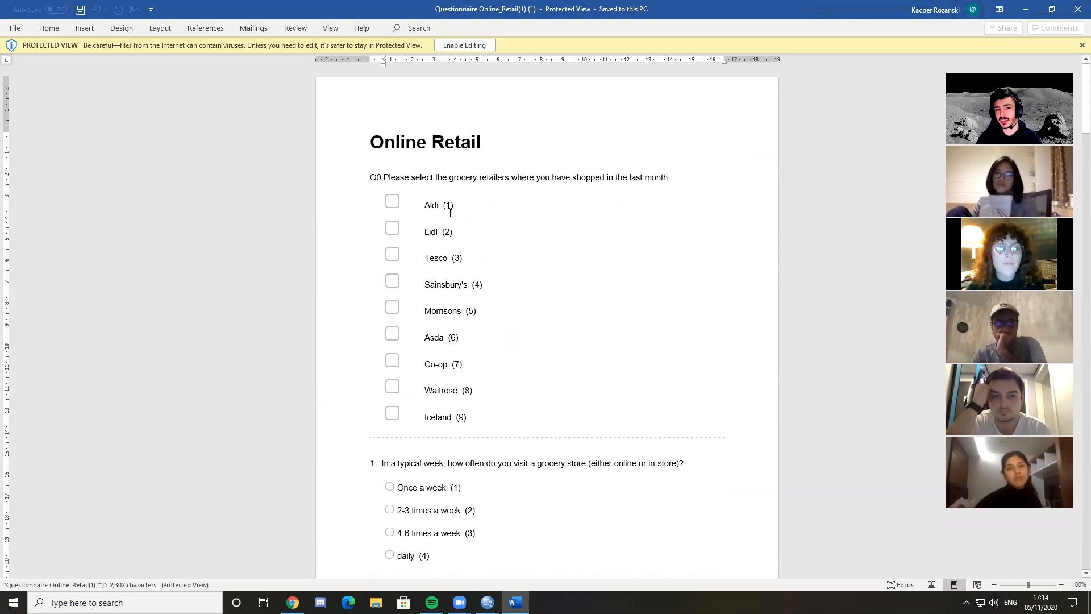
Read question Q0 and its list of grocery retailers from Aldi to Iceland in the questionnaire
{"action": "left_click", "coordinate": [384, 179]}
{"action": "key", "text": "Left"}
{"action": "key", "text": "Left"}
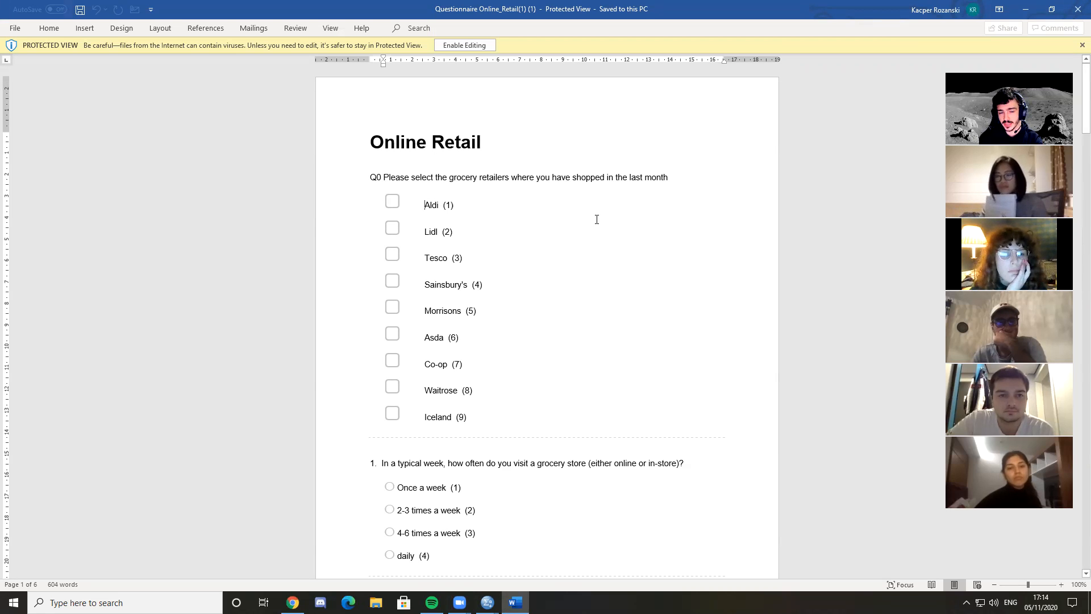
{"action": "key", "text": "Down"}
{"action": "key", "text": "Down"}
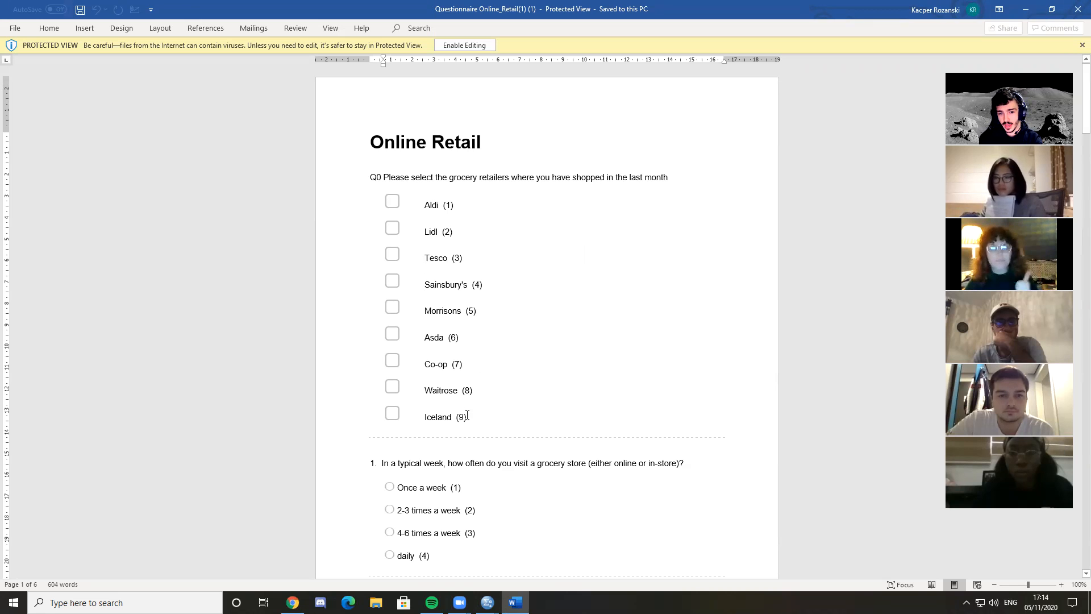
{"action": "left_click", "coordinate": [405, 177]}
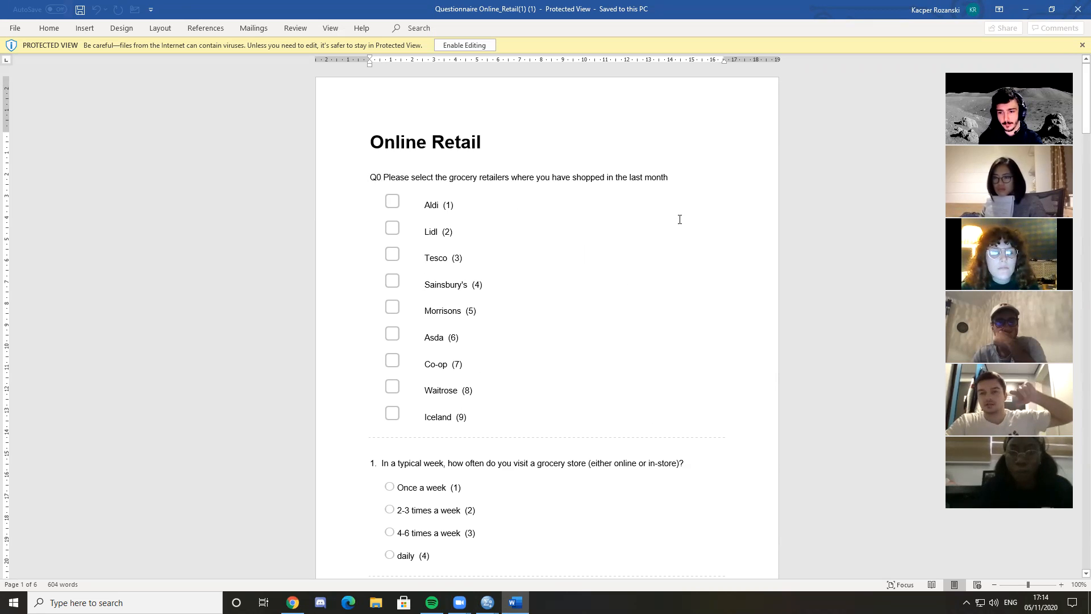
Examine how the Q0 question label and the bracketed code beside each retailer, such as Aldi (1), are set out
{"action": "left_click_drag", "start_coordinate": [461, 219], "coordinate": [422, 207]}
{"action": "left_click", "coordinate": [510, 213]}
{"action": "left_click", "coordinate": [463, 211]}
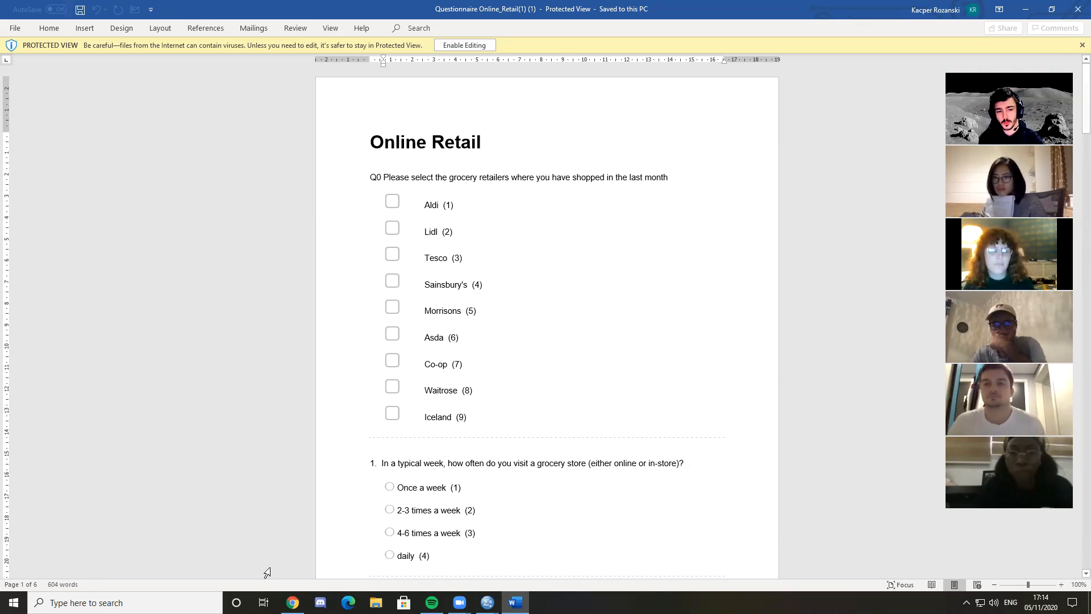
{"action": "double_click", "coordinate": [374, 178]}
{"action": "left_click", "coordinate": [400, 185]}
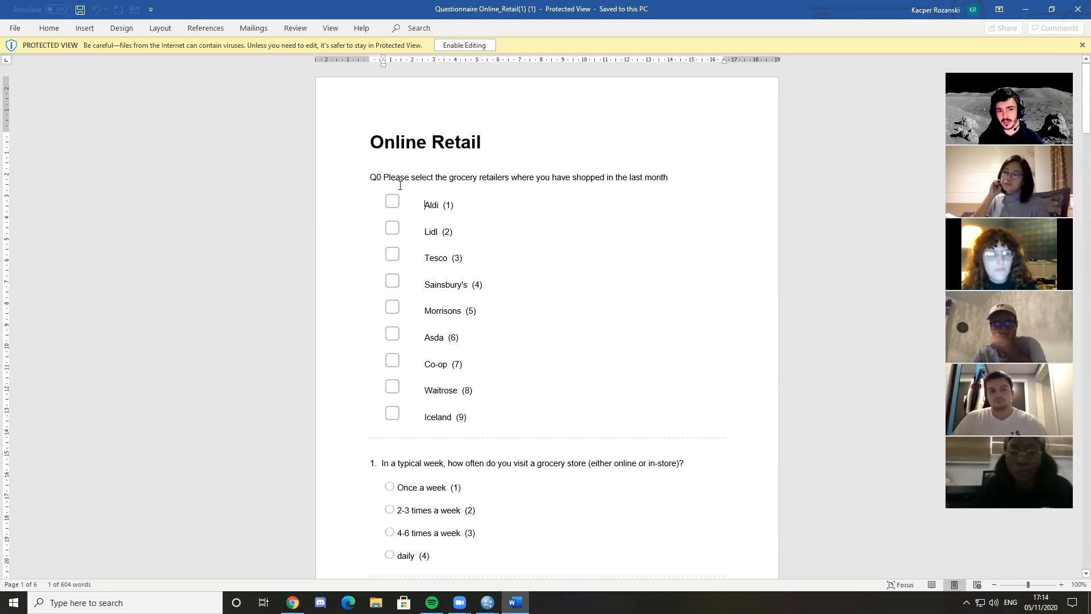
{"action": "left_click", "coordinate": [432, 205]}
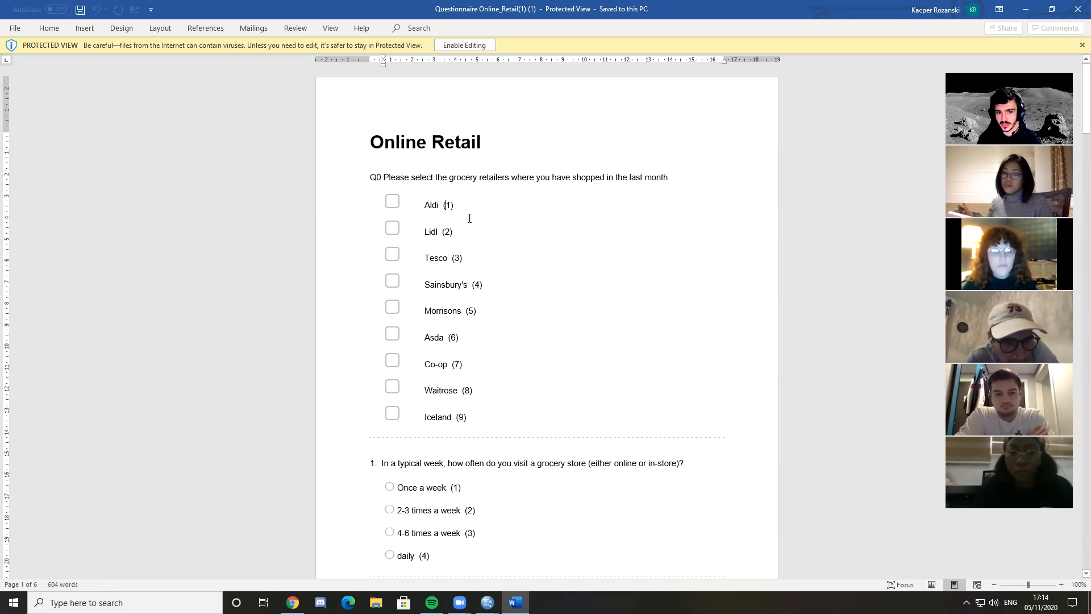
{"action": "key", "text": "Down"}
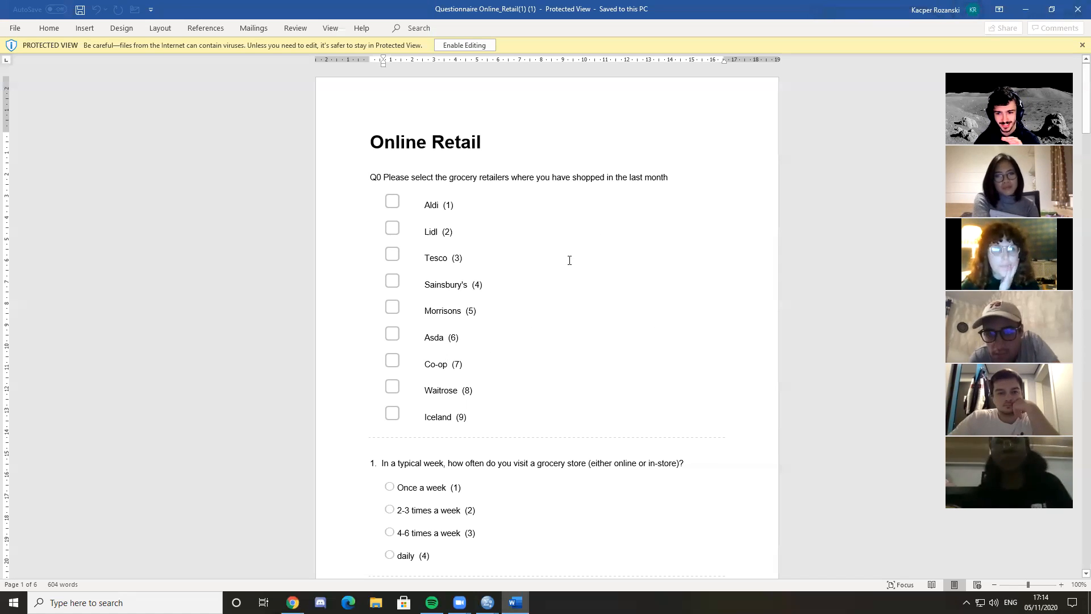
{"action": "left_click", "coordinate": [510, 177]}
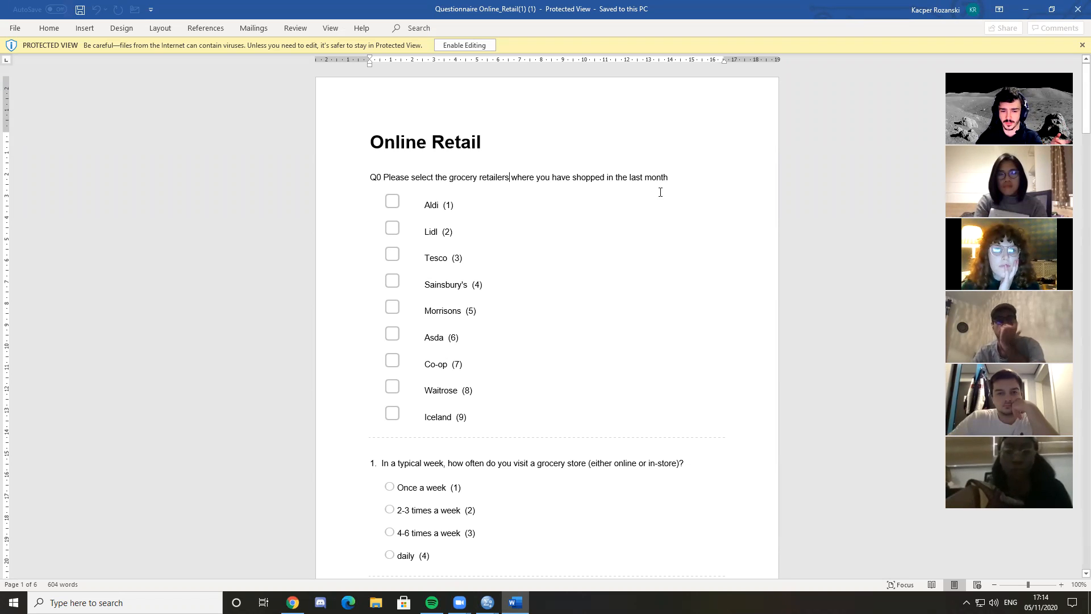
Look over question 1 on weekly grocery store visits and its coded answer options
{"action": "scroll", "coordinate": [590, 295], "scroll_direction": "down", "scroll_amount": 2}
{"action": "scroll", "coordinate": [636, 308], "scroll_direction": "down", "scroll_amount": 2}
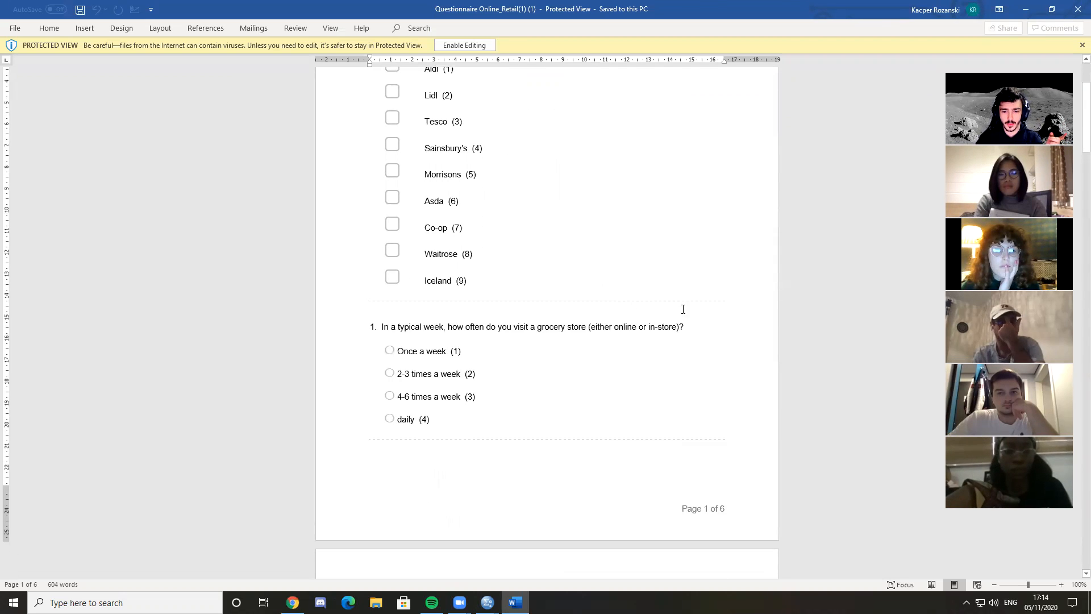
{"action": "scroll", "coordinate": [693, 308], "scroll_direction": "up", "scroll_amount": 3}
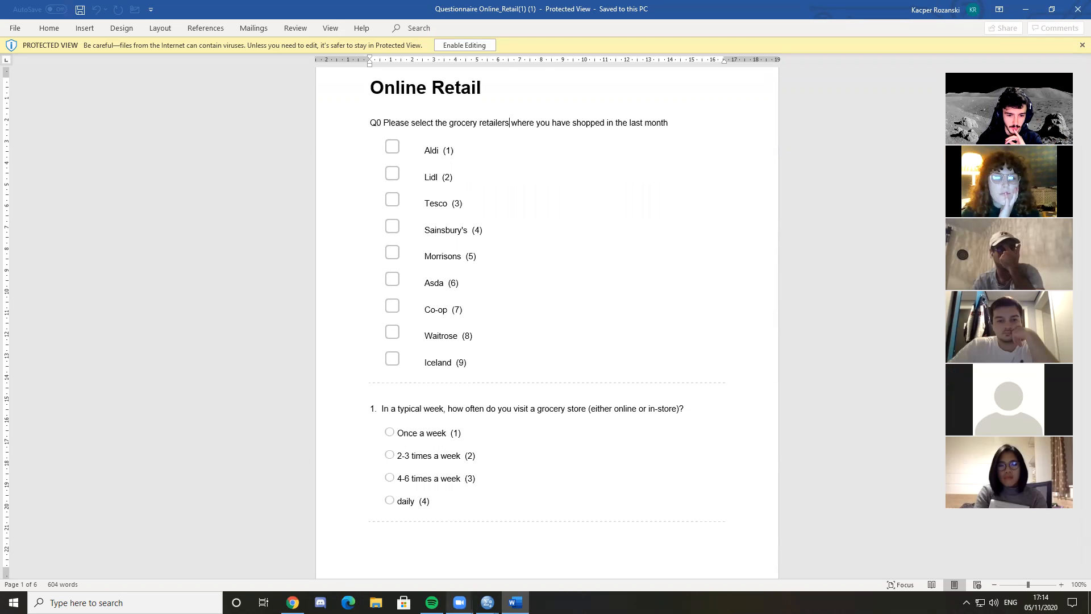
Return to SPSS and bring up the Data_original(1) (1).sav dataset from Chrome's downloads list
{"action": "mouse_move", "coordinate": [488, 602]}
{"action": "left_click", "coordinate": [590, 540]}
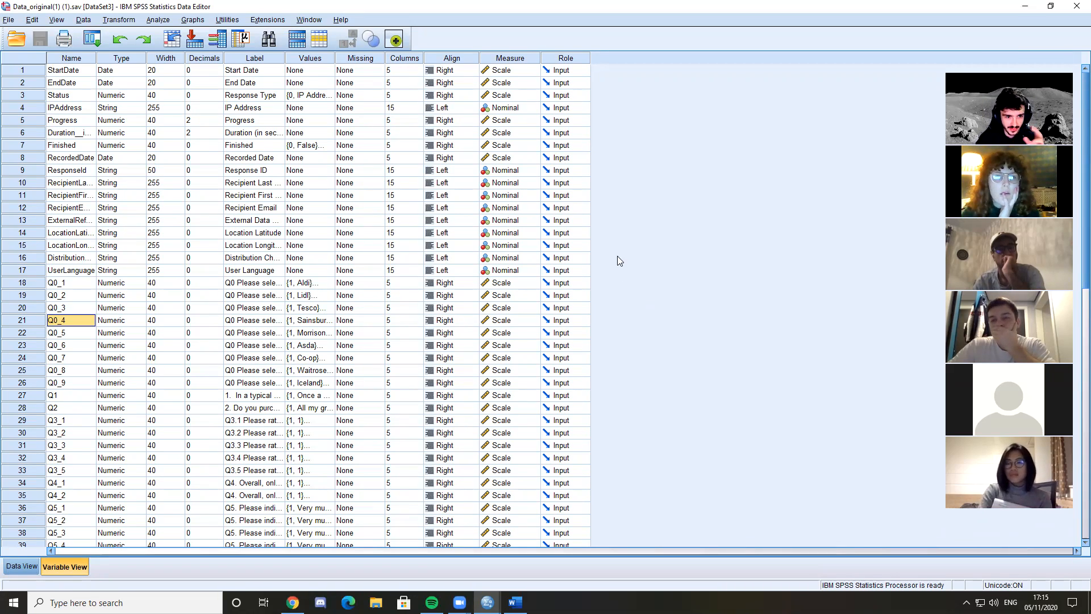
{"action": "mouse_move", "coordinate": [292, 602]}
{"action": "left_click", "coordinate": [306, 560]}
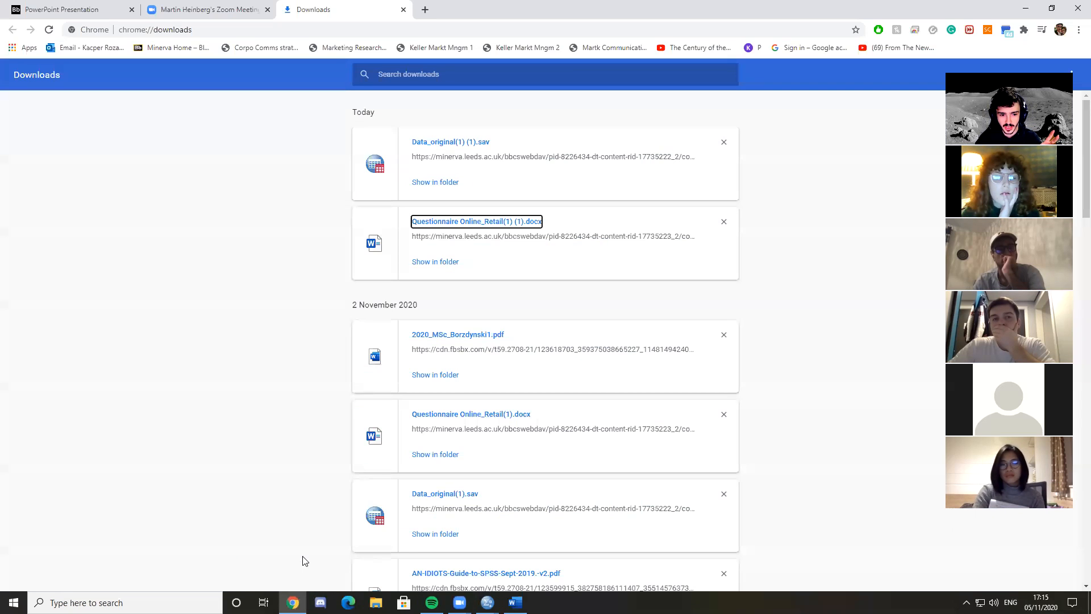
{"action": "left_click", "coordinate": [446, 143]}
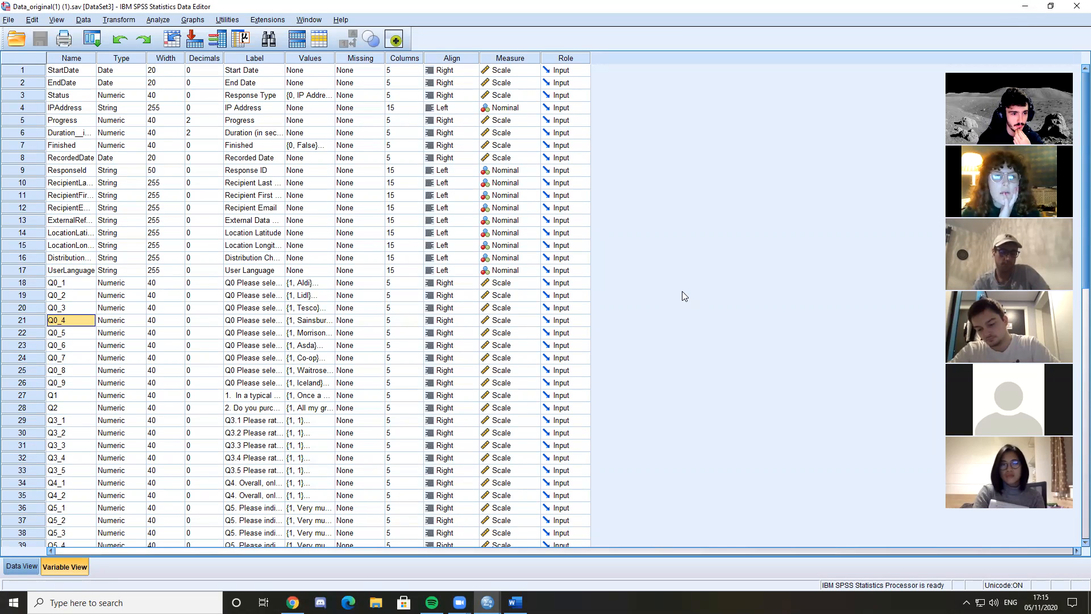
Show the dataset in Data View and examine the rows of recorded survey responses
{"action": "left_click", "coordinate": [21, 566]}
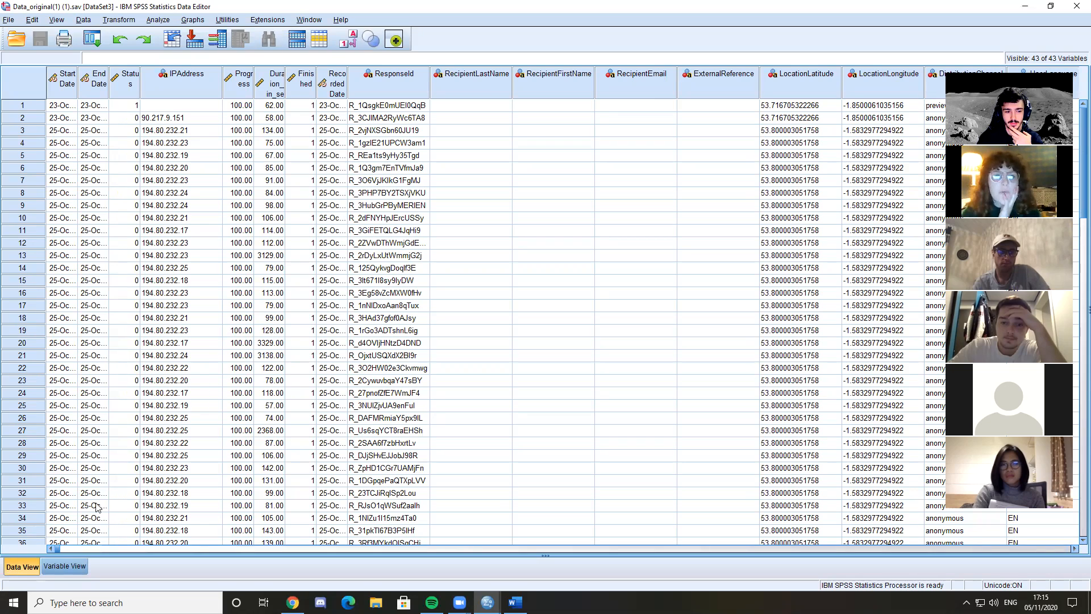
{"action": "left_click", "coordinate": [54, 568]}
{"action": "left_click", "coordinate": [35, 569]}
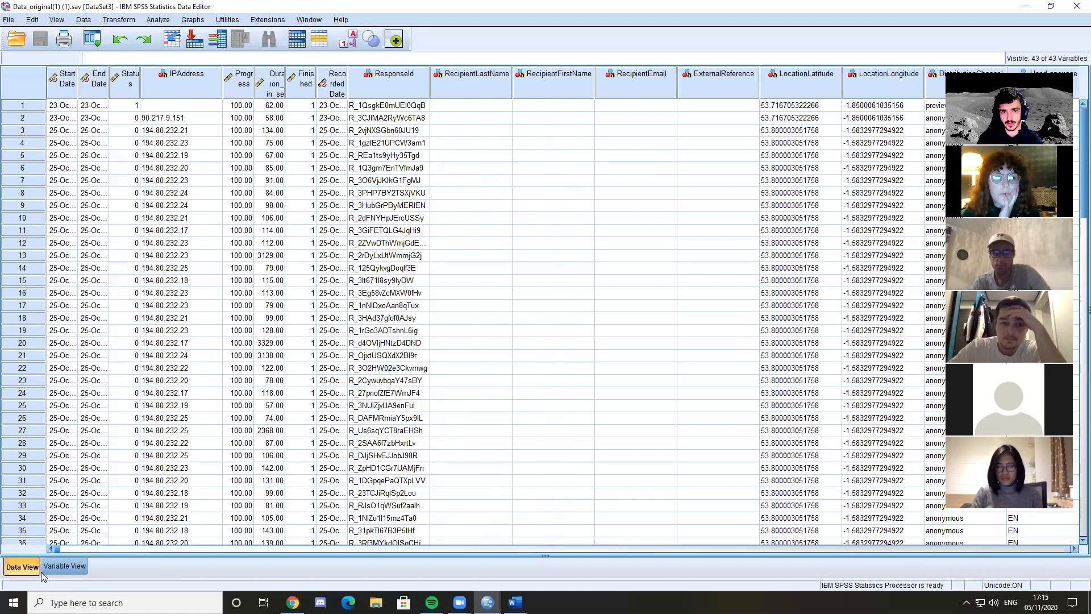
{"action": "left_click", "coordinate": [42, 573]}
{"action": "left_click", "coordinate": [27, 568]}
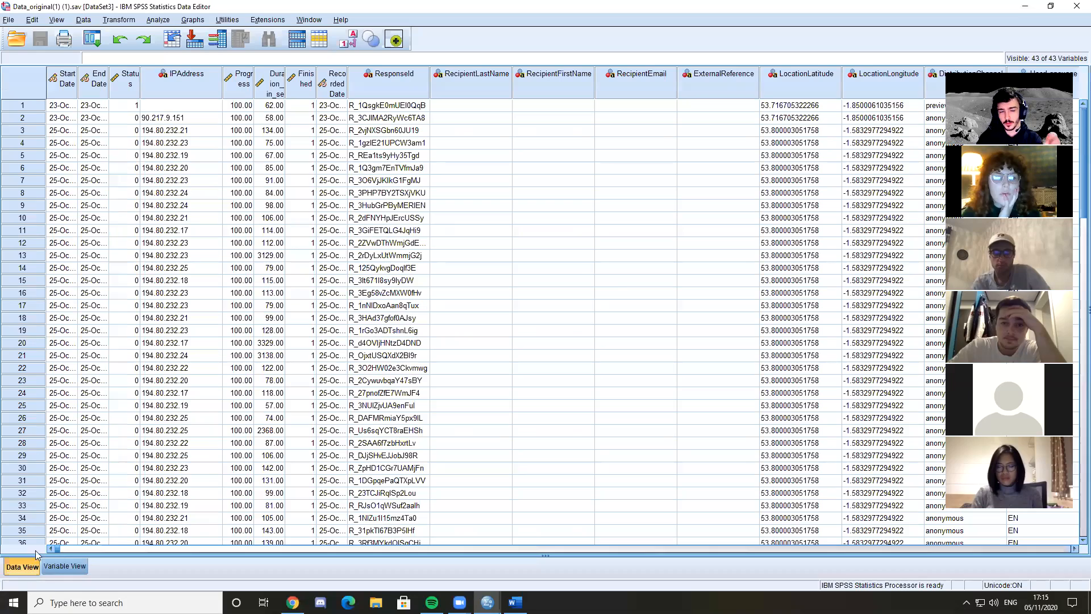
{"action": "scroll", "coordinate": [341, 295], "scroll_direction": "down", "scroll_amount": 3}
{"action": "scroll", "coordinate": [377, 358], "scroll_direction": "up", "scroll_amount": 3}
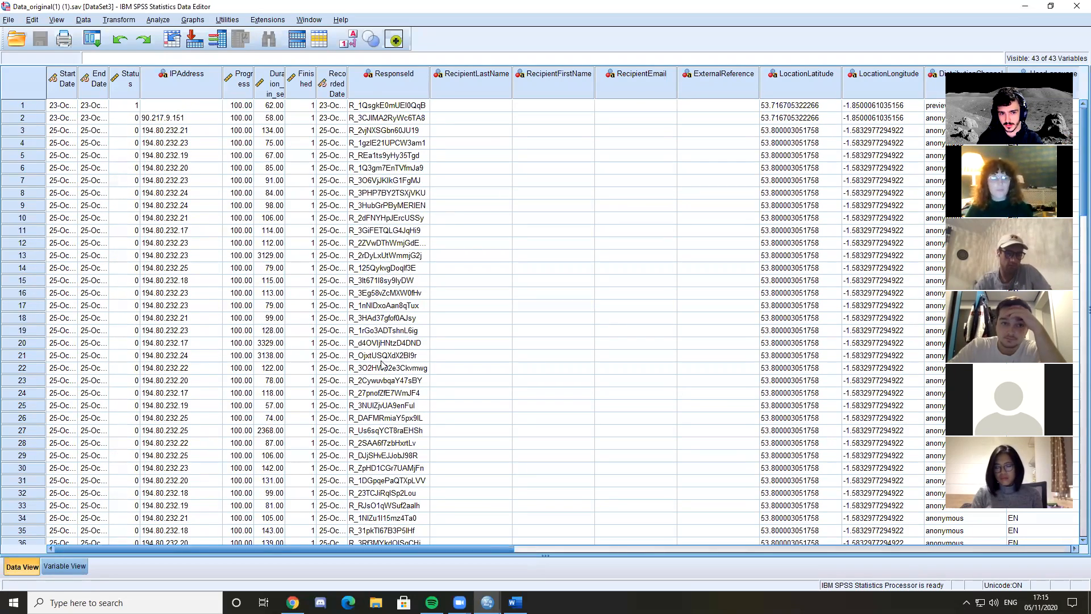
Check the variable definitions in Variable View, return to Data View and look at the Status values of the first two cases
{"action": "left_click", "coordinate": [64, 566]}
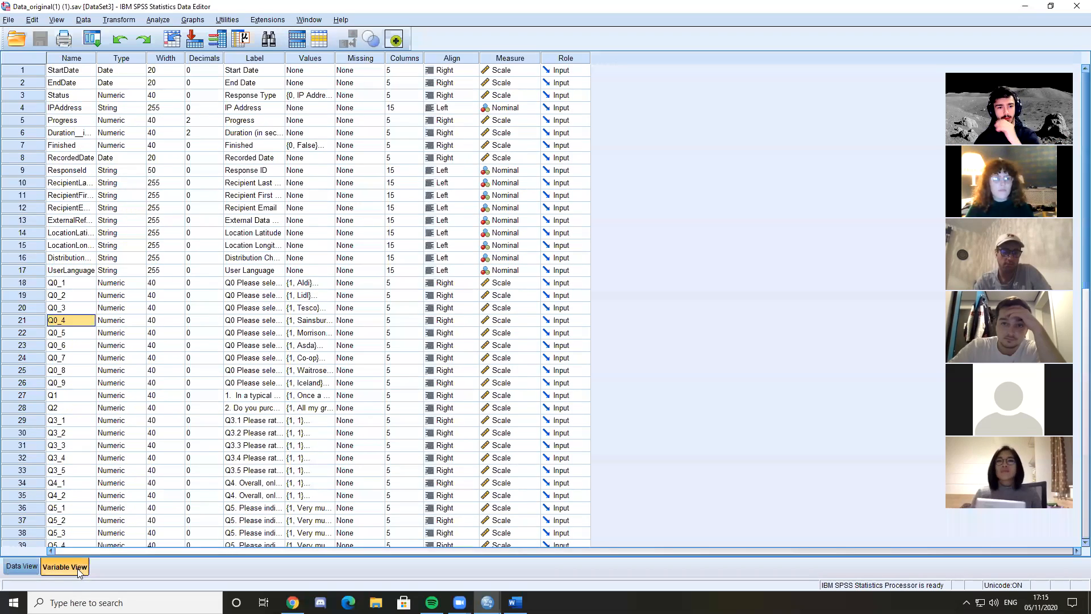
{"action": "left_click", "coordinate": [27, 565]}
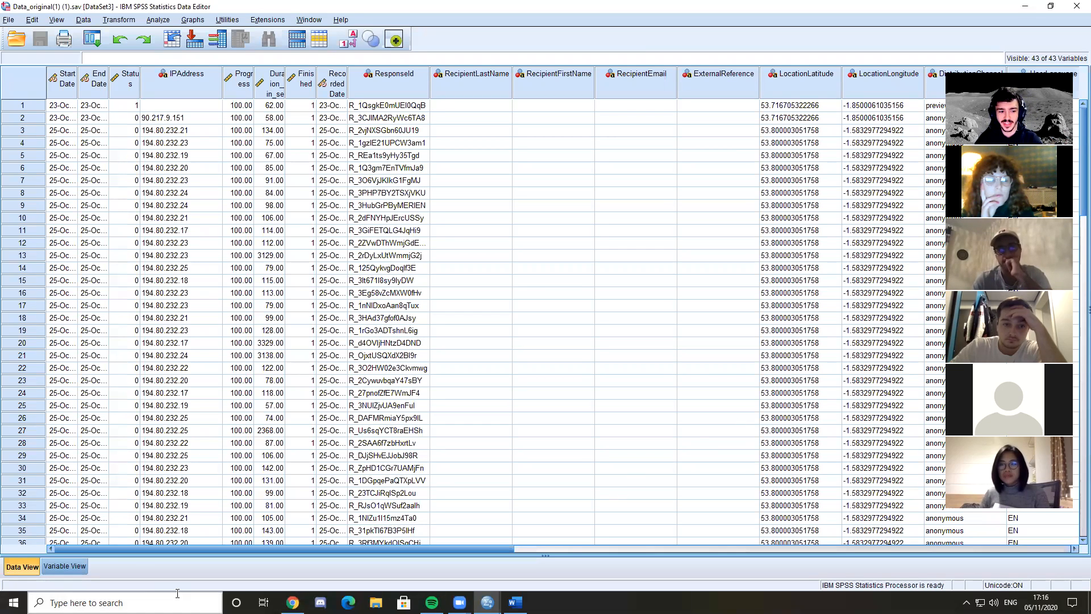
{"action": "left_click", "coordinate": [120, 108]}
{"action": "left_click", "coordinate": [122, 121]}
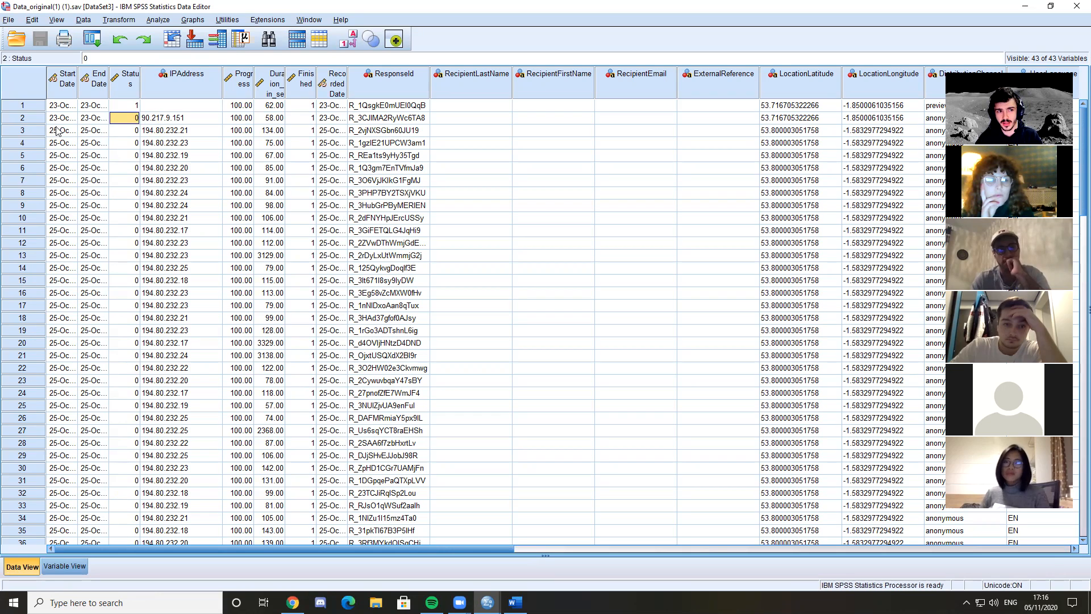
Look over whole response rows one after another, from the first two cases down to case 25
{"action": "left_click", "coordinate": [33, 108]}
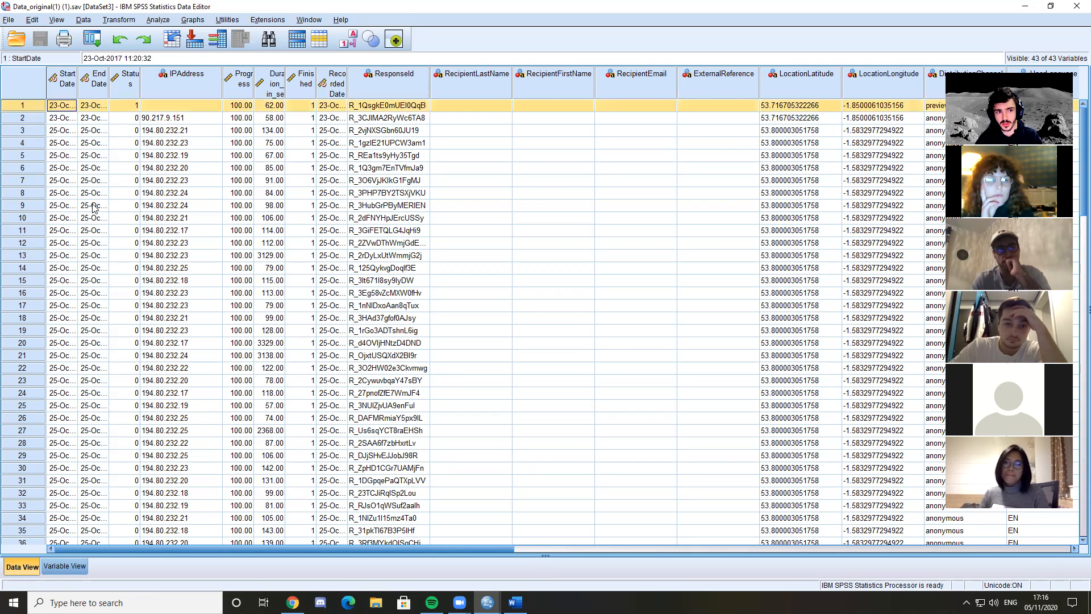
{"action": "left_click", "coordinate": [35, 119], "text": "shift"}
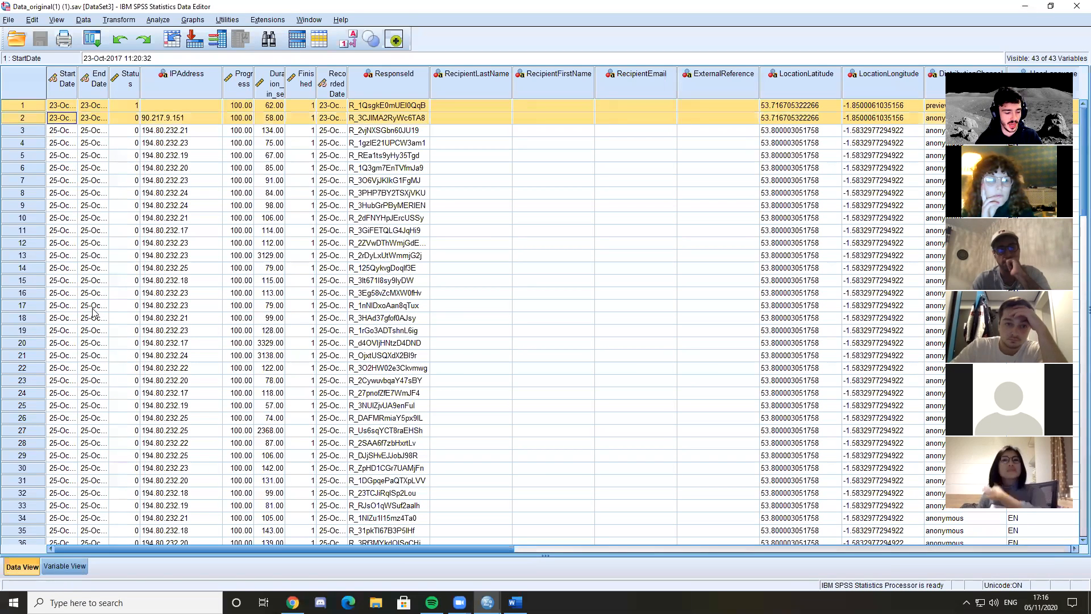
{"action": "left_click", "coordinate": [35, 131], "text": "ctrl"}
{"action": "left_click", "coordinate": [35, 143], "text": "ctrl"}
{"action": "left_click_drag", "start_coordinate": [35, 192], "coordinate": [37, 330]}
{"action": "left_click", "coordinate": [38, 268]}
{"action": "left_click", "coordinate": [33, 156], "text": "ctrl"}
{"action": "left_click", "coordinate": [35, 306], "text": "ctrl"}
{"action": "left_click", "coordinate": [39, 405], "text": "ctrl"}
{"action": "left_click", "coordinate": [36, 305], "text": "ctrl"}
Try deleting case 1 and the case after it one at a time, and undo both deletions
{"action": "left_click", "coordinate": [35, 107]}
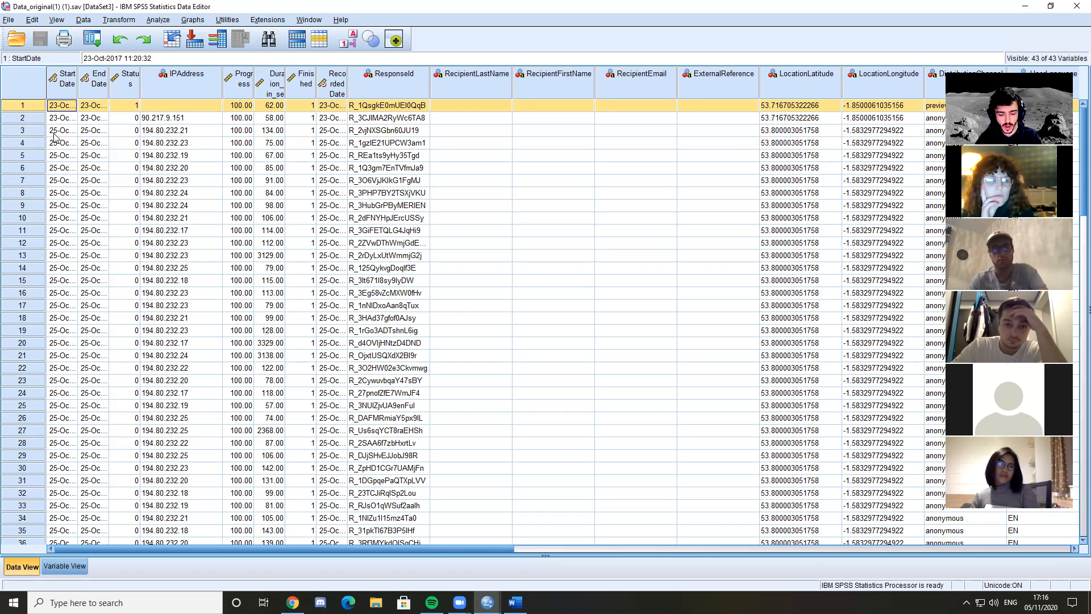
{"action": "key", "text": "Delete"}
{"action": "left_click", "coordinate": [23, 105]}
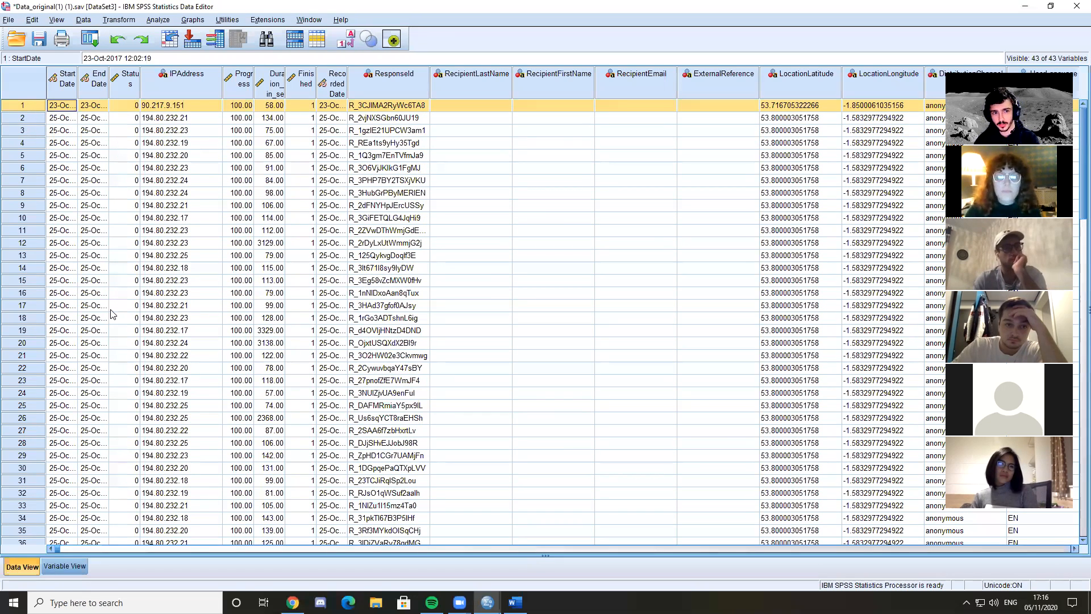
{"action": "key", "text": "Delete"}
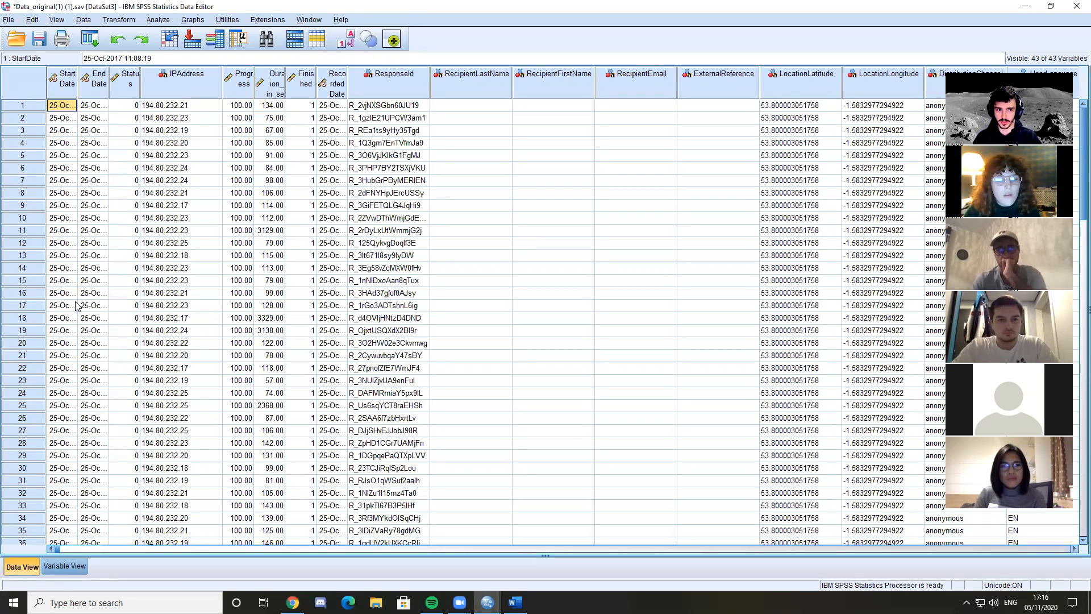
{"action": "key", "text": "ctrl+z"}
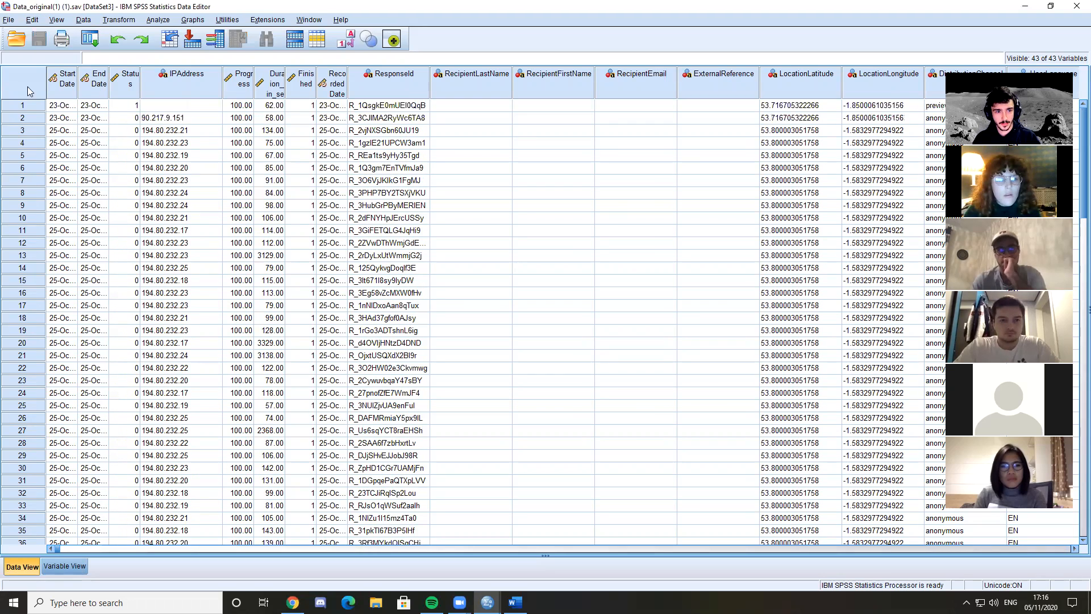
Compare the Progress, Status, IPAddress and DistributionChannel entries of the first two cases
{"action": "left_click", "coordinate": [233, 119]}
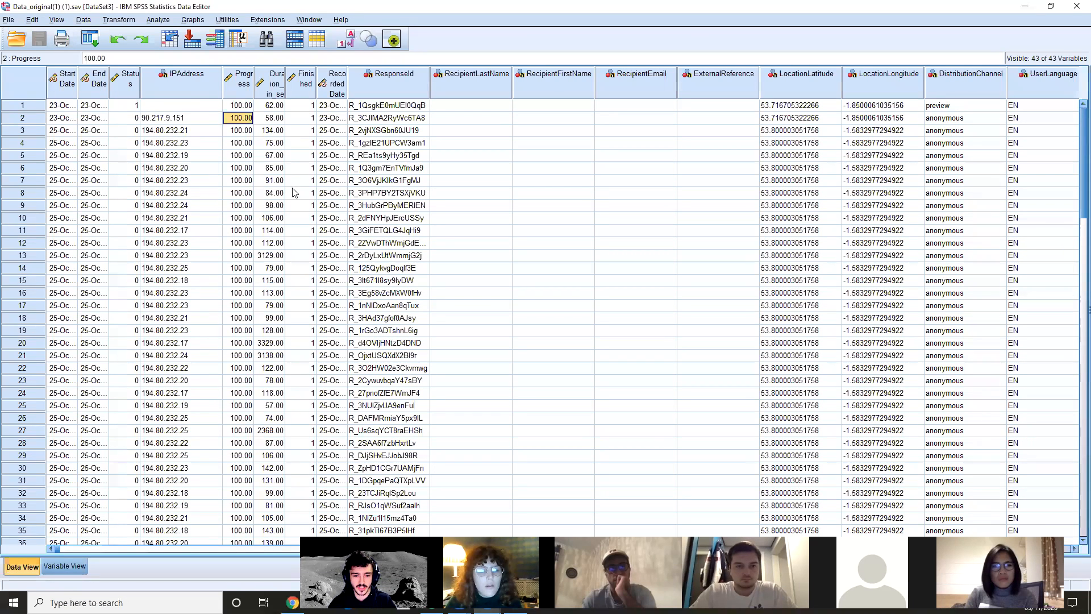
{"action": "left_click", "coordinate": [137, 107]}
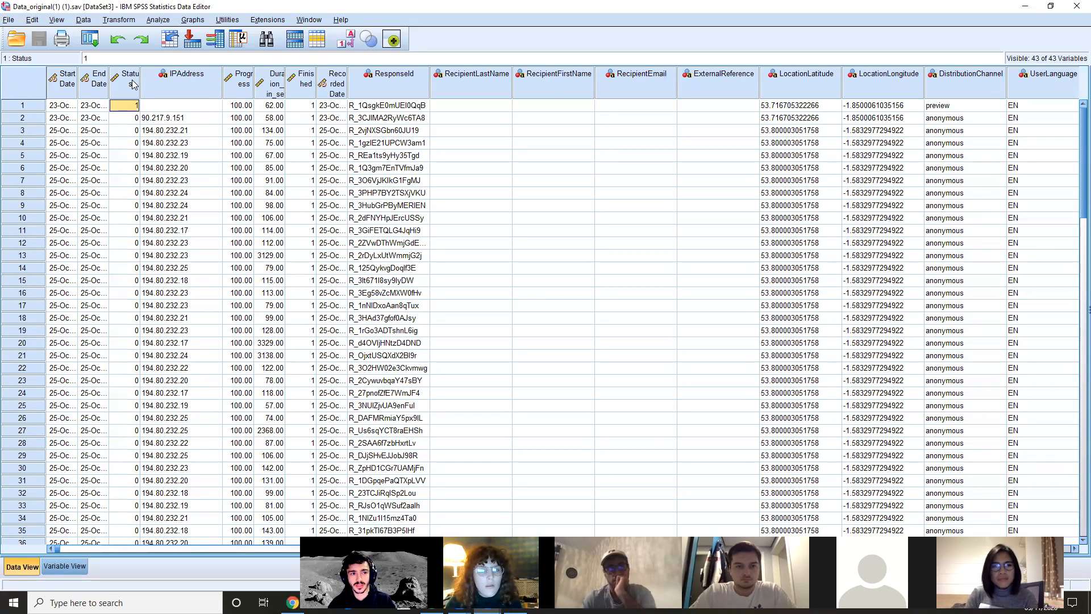
{"action": "left_click", "coordinate": [171, 114]}
{"action": "left_click", "coordinate": [171, 108]}
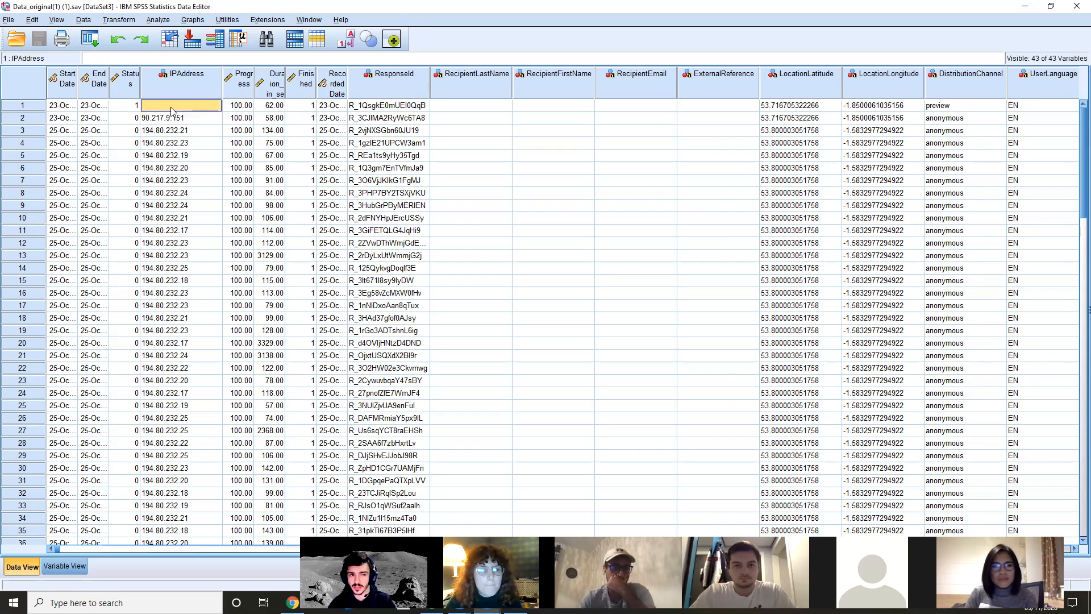
{"action": "left_click", "coordinate": [158, 119]}
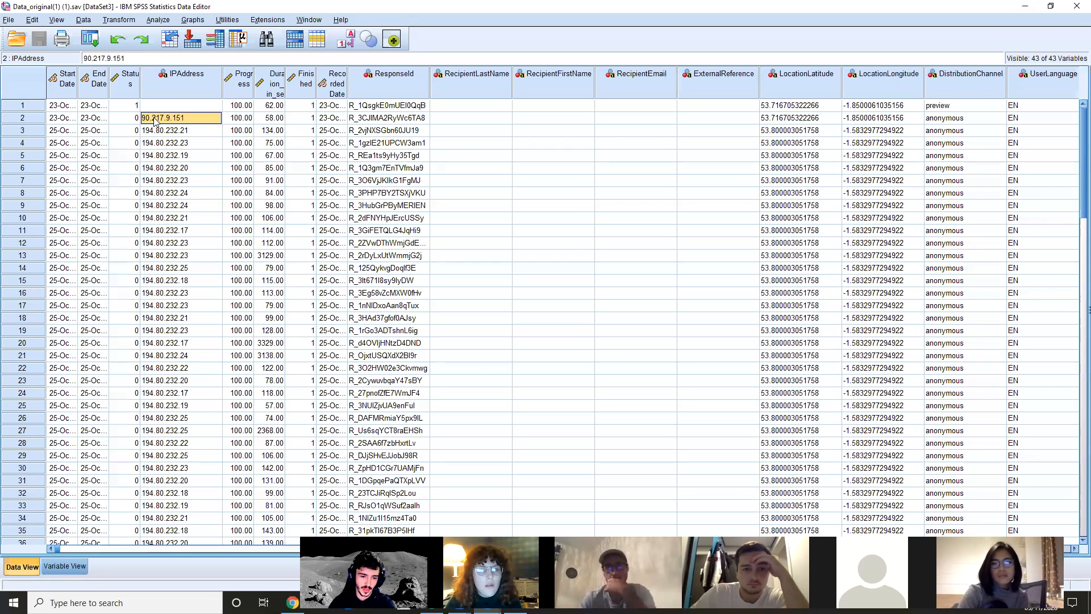
{"action": "left_click", "coordinate": [944, 108]}
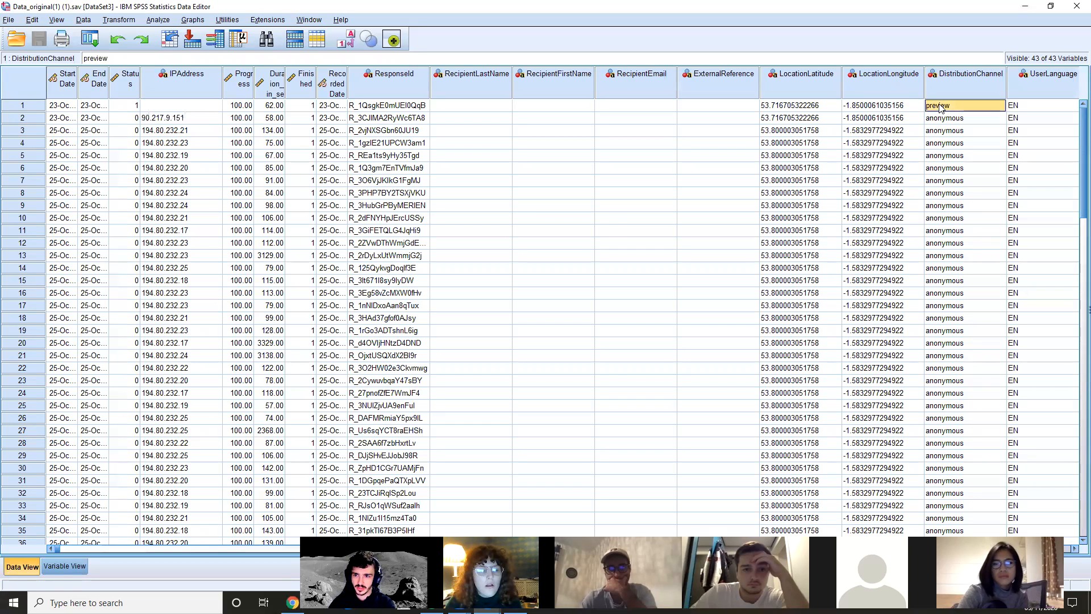
{"action": "left_click", "coordinate": [948, 119]}
{"action": "left_click", "coordinate": [941, 107]}
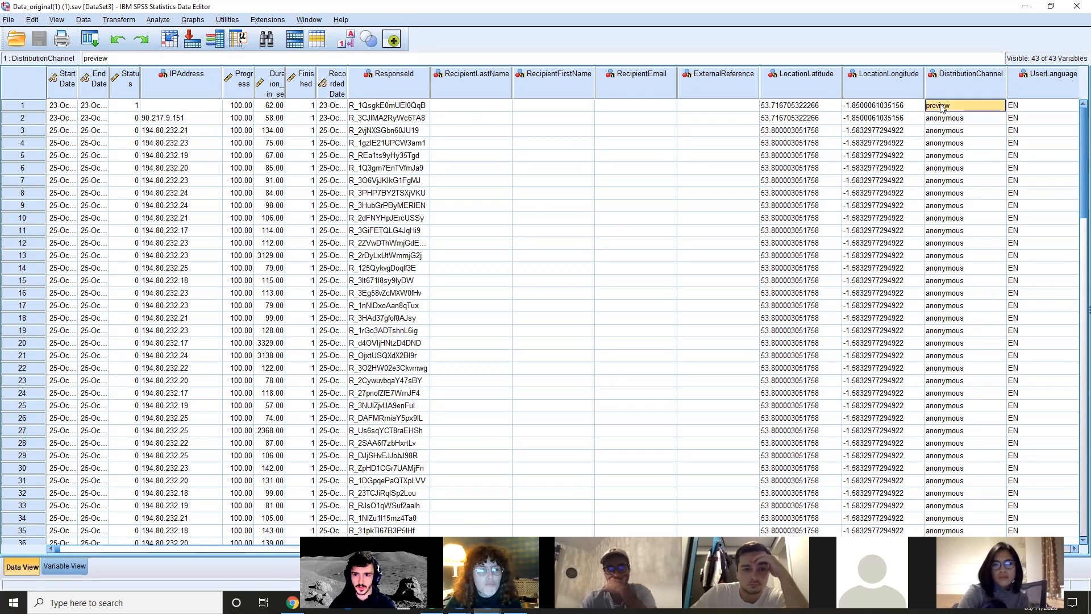
{"action": "left_click", "coordinate": [952, 119]}
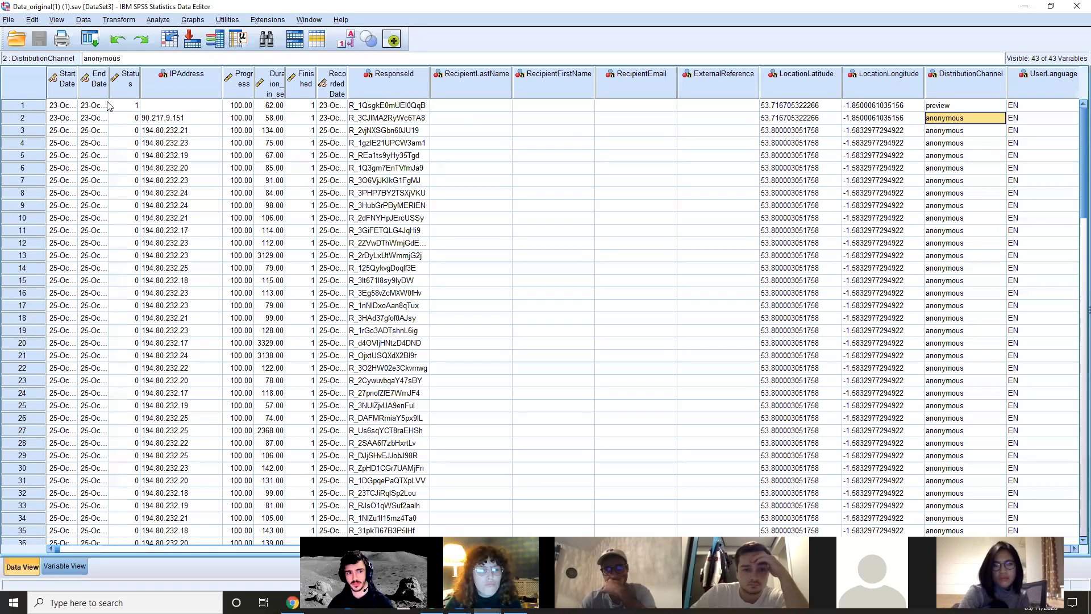
Try removing the first two cases together, check the IPAddress entries of the rows that follow, and undo the removal
{"action": "left_click", "coordinate": [33, 107]}
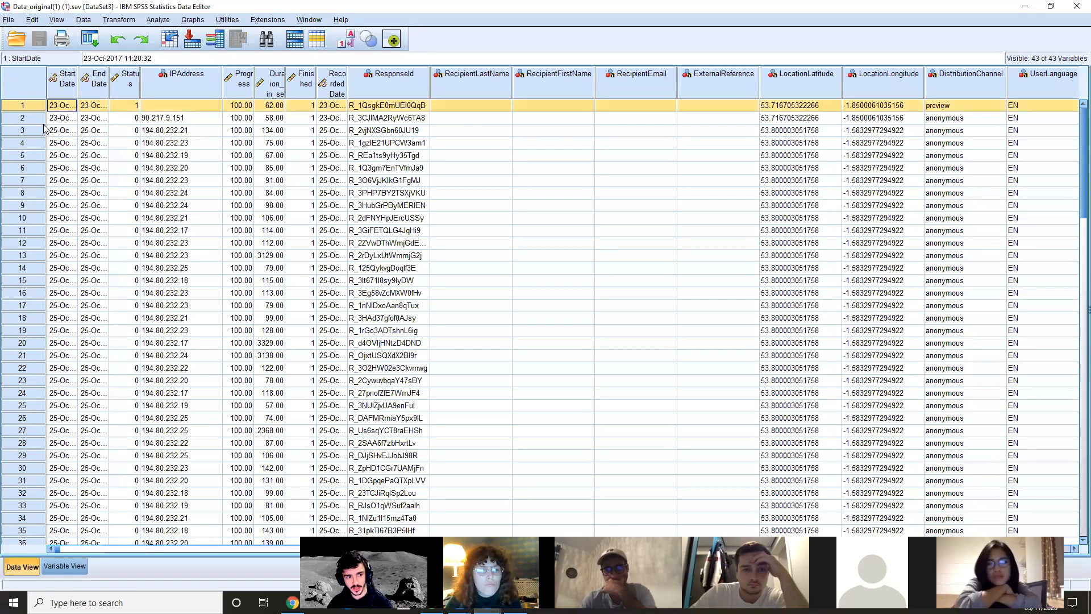
{"action": "left_click", "coordinate": [36, 123], "text": "shift"}
{"action": "key", "text": "Delete"}
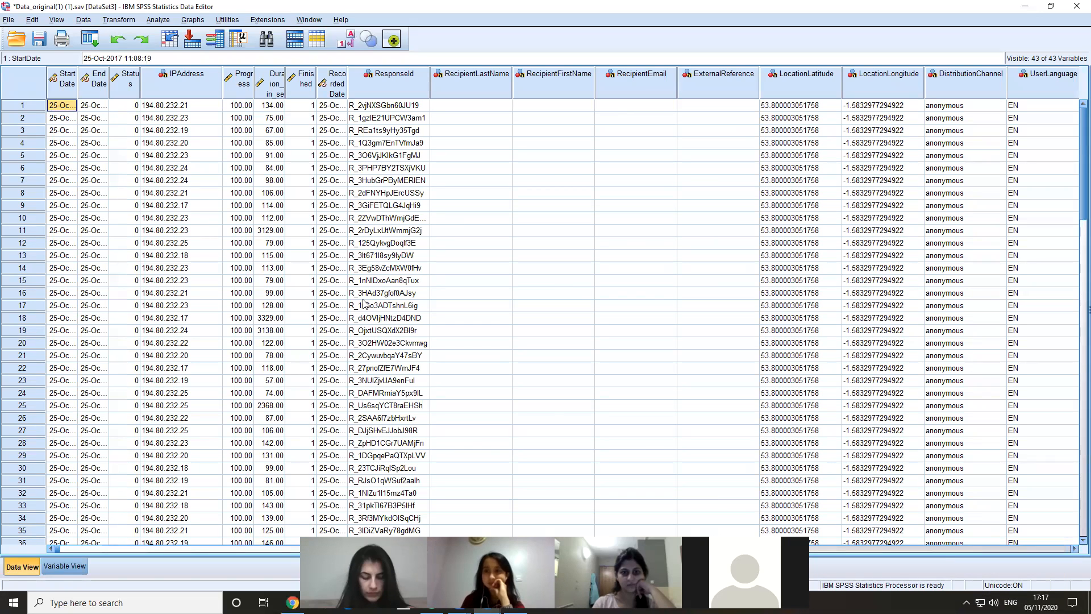
{"action": "left_click", "coordinate": [172, 118]}
{"action": "left_click", "coordinate": [180, 107]}
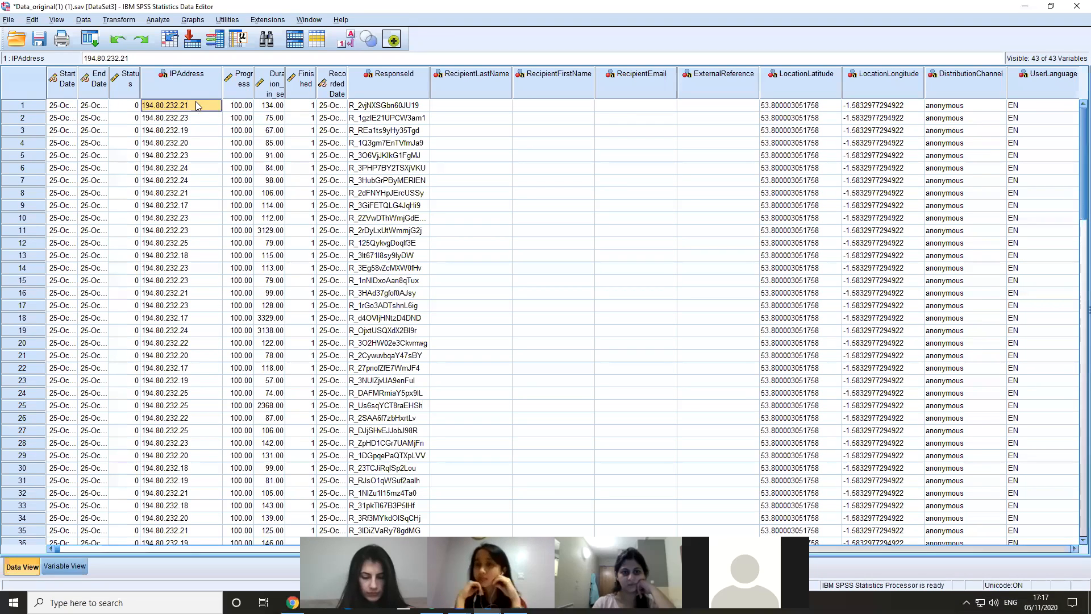
{"action": "key", "text": "ctrl+z"}
Examine the IPAddress of case 2, the rows of cases 2 to 6, and the response duration of case 13
{"action": "left_click", "coordinate": [190, 118]}
{"action": "scroll", "coordinate": [219, 210], "scroll_direction": "down", "scroll_amount": 1}
{"action": "scroll", "coordinate": [220, 201], "scroll_direction": "up", "scroll_amount": 1}
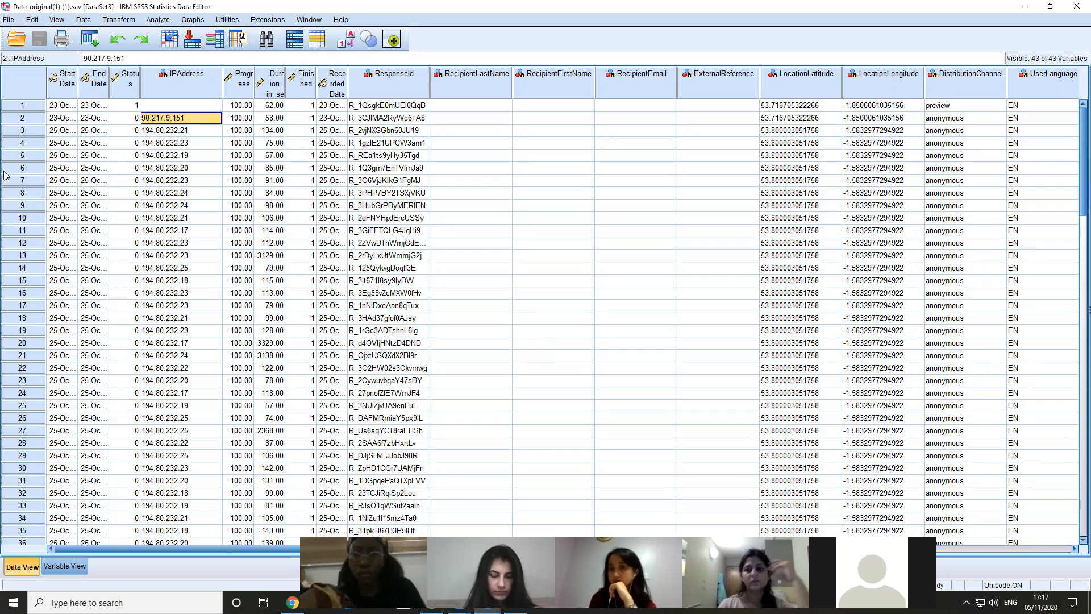
{"action": "left_click_drag", "start_coordinate": [25, 118], "coordinate": [34, 168]}
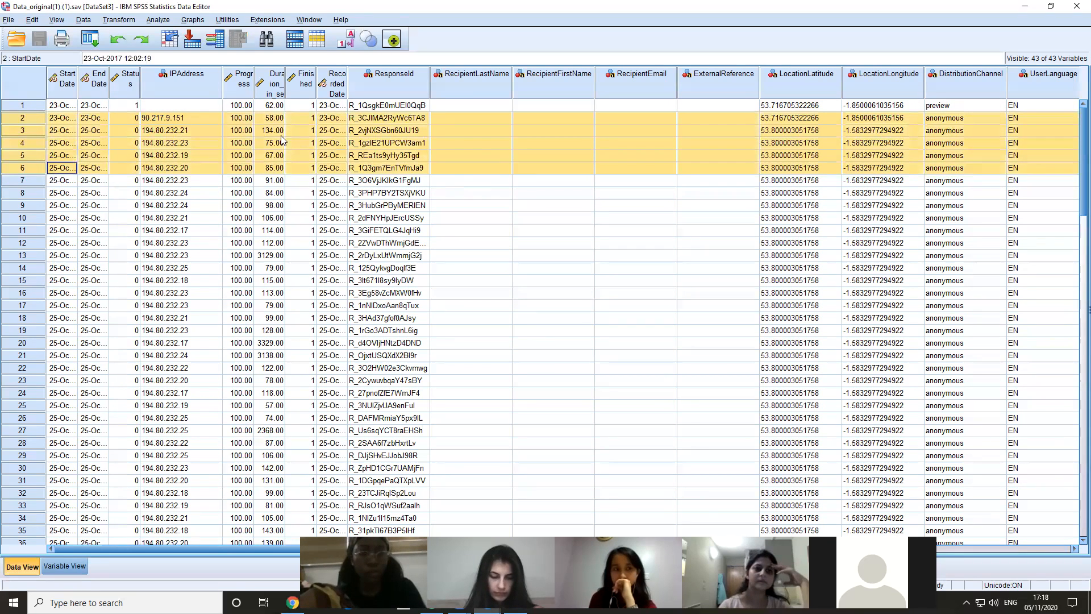
{"action": "left_click", "coordinate": [270, 255]}
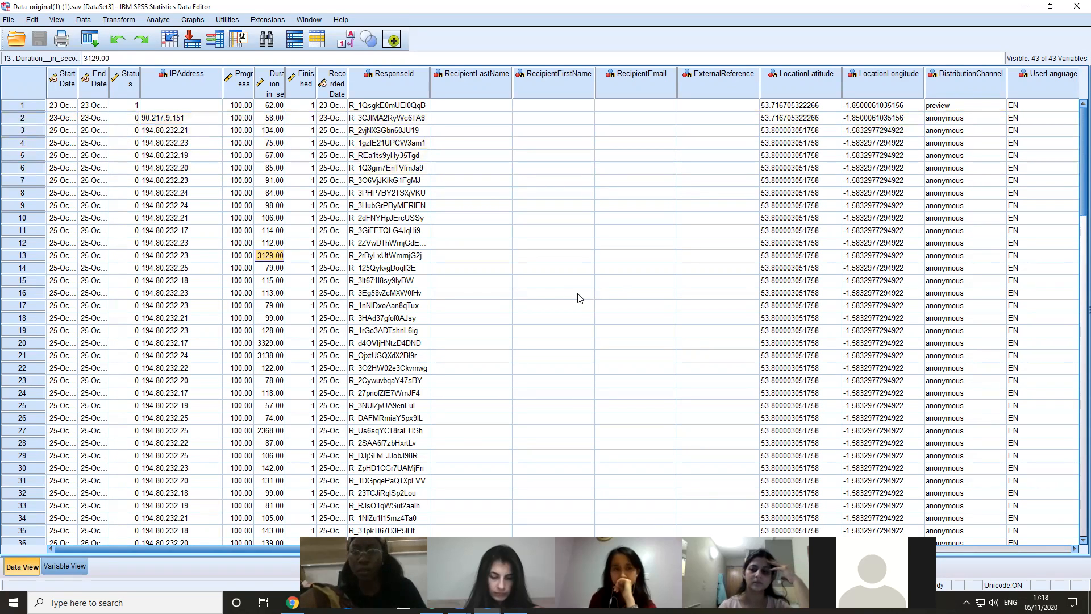
Try clearing only case 1, whose DistributionChannel is preview, and undo the change
{"action": "left_click", "coordinate": [22, 106]}
{"action": "right_click", "coordinate": [23, 107]}
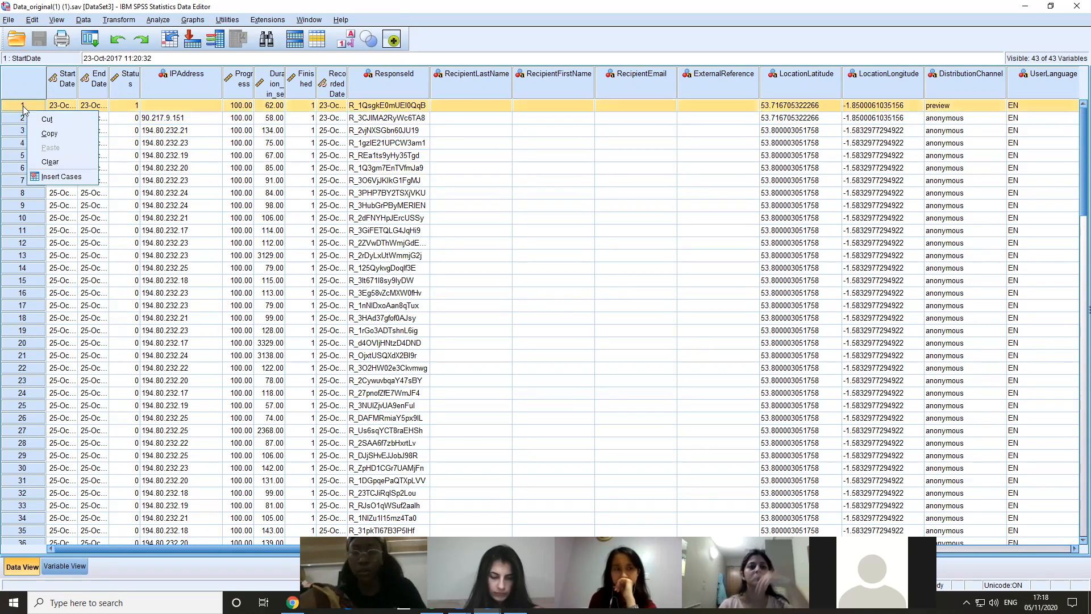
{"action": "left_click", "coordinate": [60, 162]}
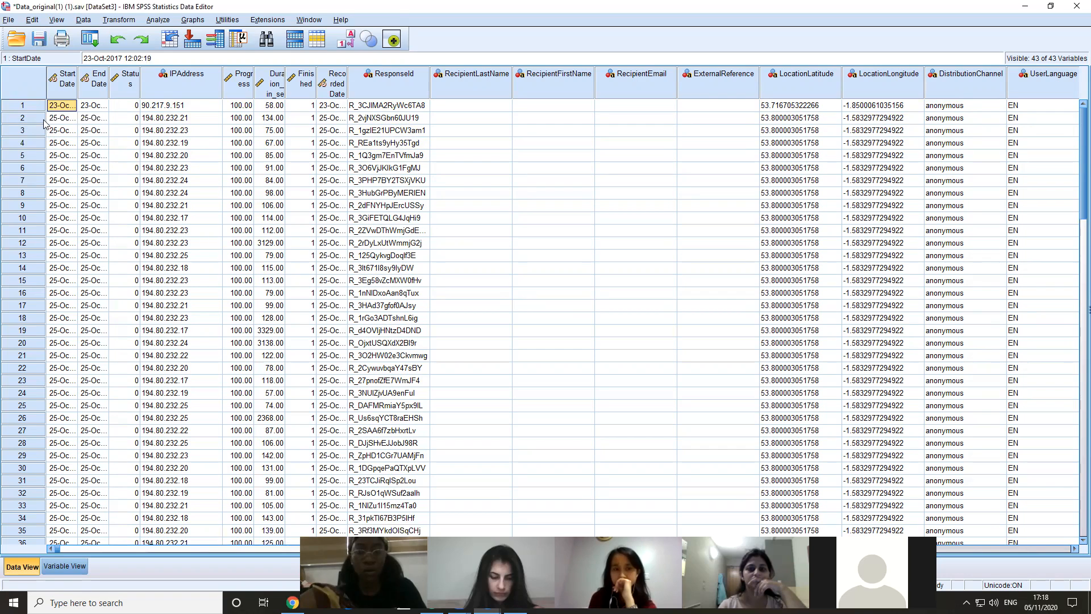
{"action": "key", "text": "ctrl+z"}
{"action": "left_click", "coordinate": [24, 106]}
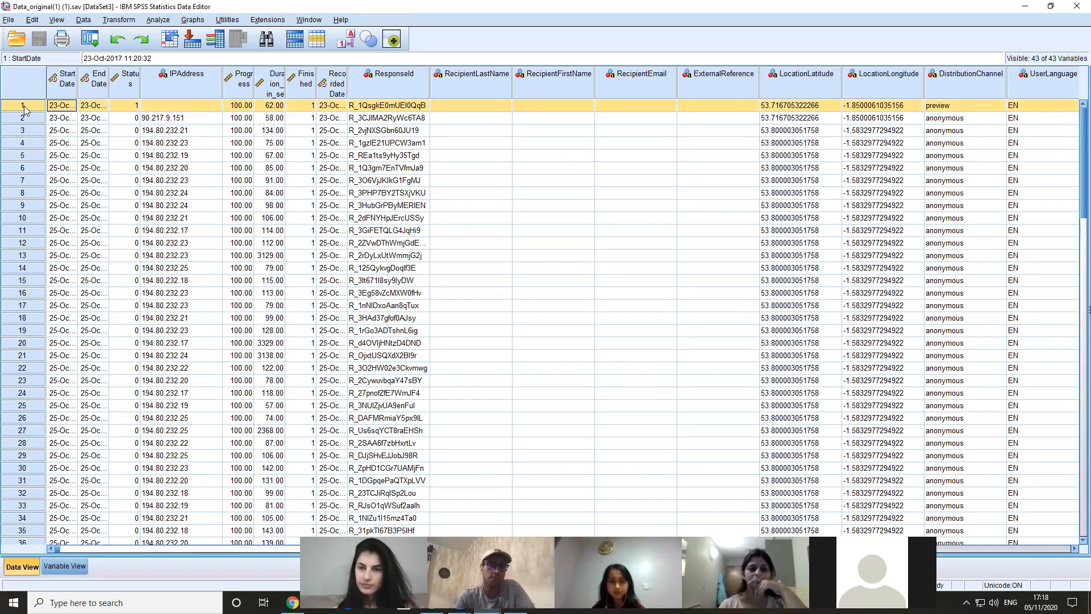
{"action": "right_click", "coordinate": [27, 108]}
{"action": "key", "text": "Escape"}
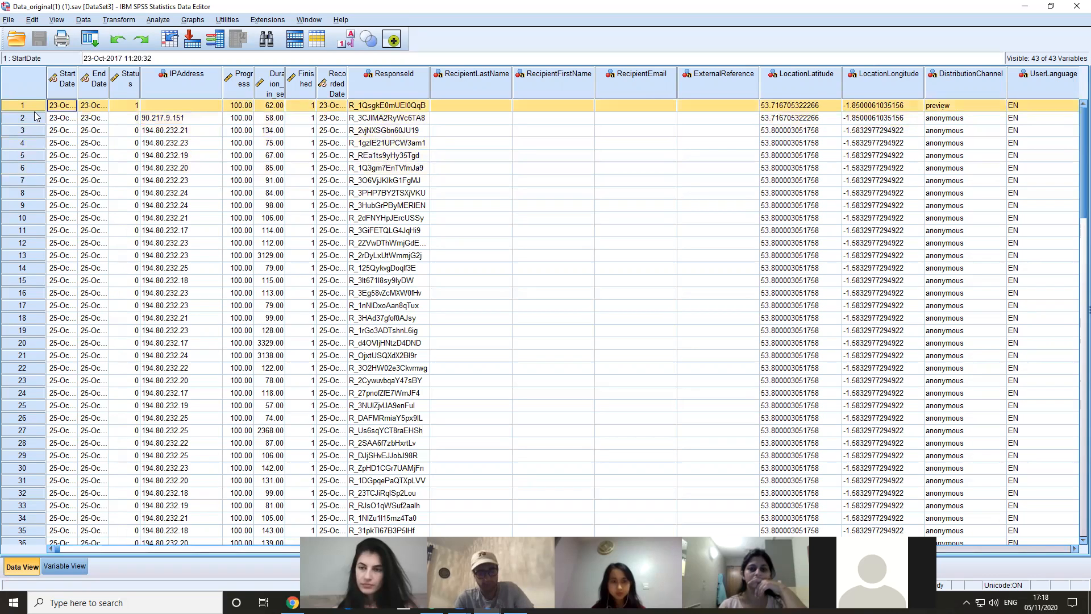
Delete the first two cases, both recorded on 23-Oct-2017, from the dataset
{"action": "left_click", "coordinate": [35, 117]}
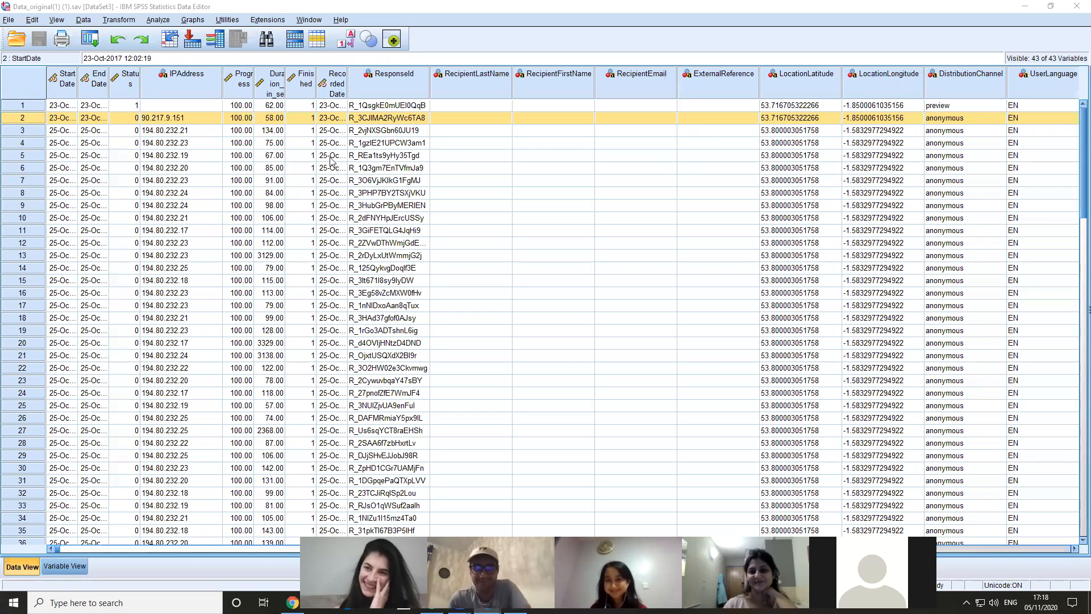
{"action": "left_click_drag", "start_coordinate": [28, 106], "coordinate": [33, 122]}
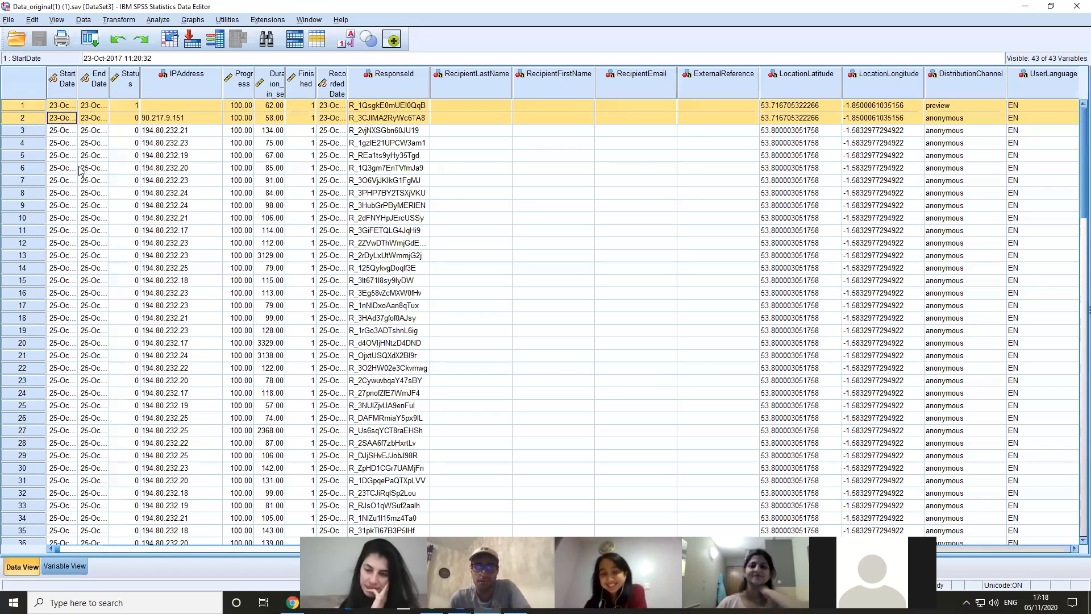
{"action": "key", "text": "Delete"}
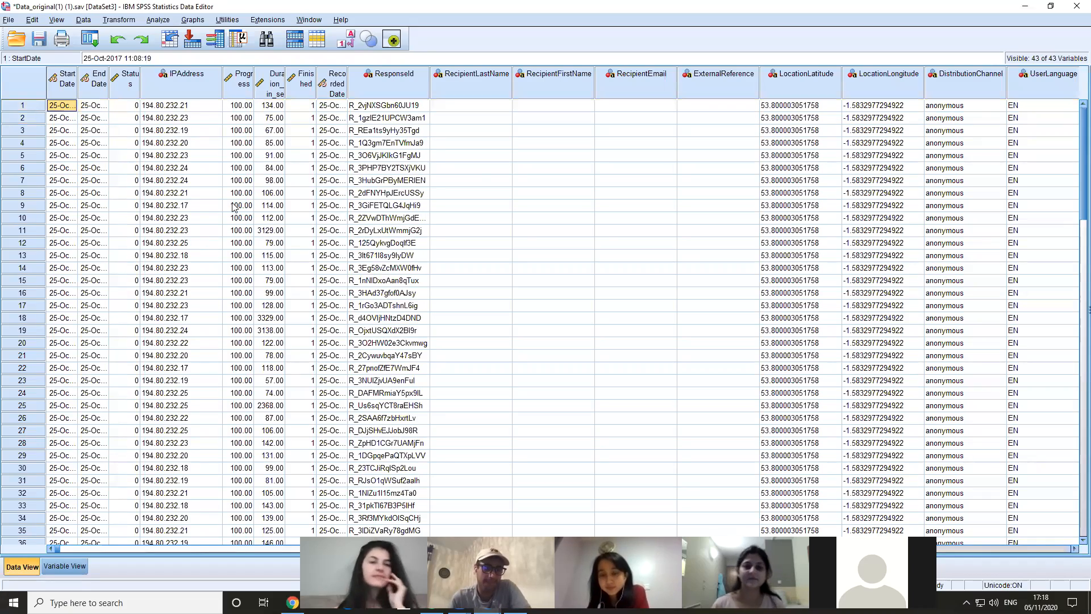
Examine the IPAddress column of the remaining responses, comparing the entries of cases 1, 5, 6 and 7
{"action": "mouse_move", "coordinate": [1073, 178]}
{"action": "left_mouse_down"}
{"action": "mouse_move", "coordinate": [1074, 305]}
{"action": "mouse_move", "coordinate": [1074, 177]}
{"action": "left_mouse_up"}
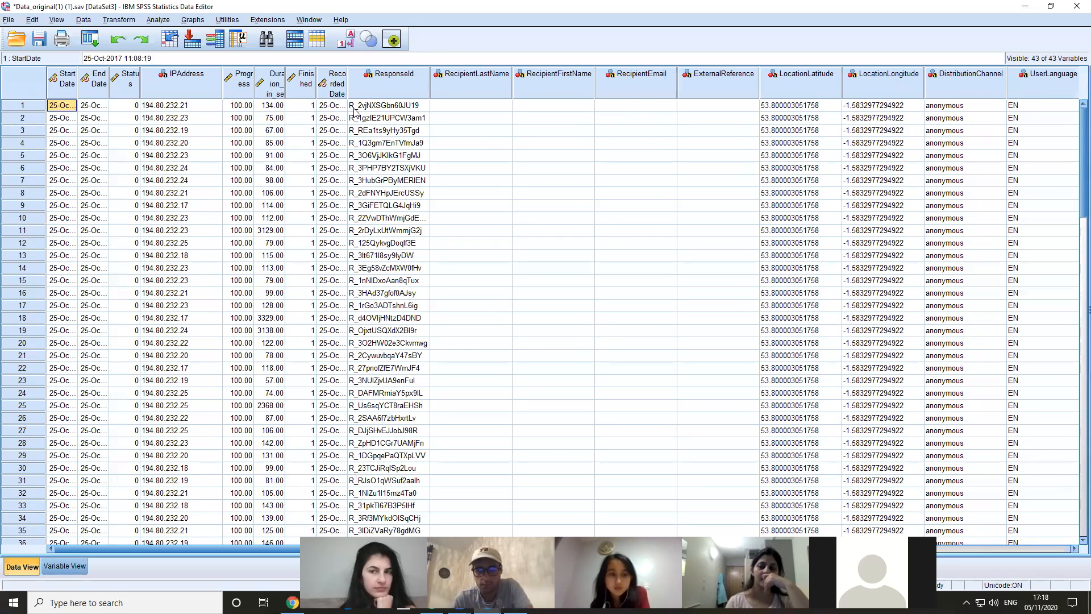
{"action": "left_click", "coordinate": [184, 108]}
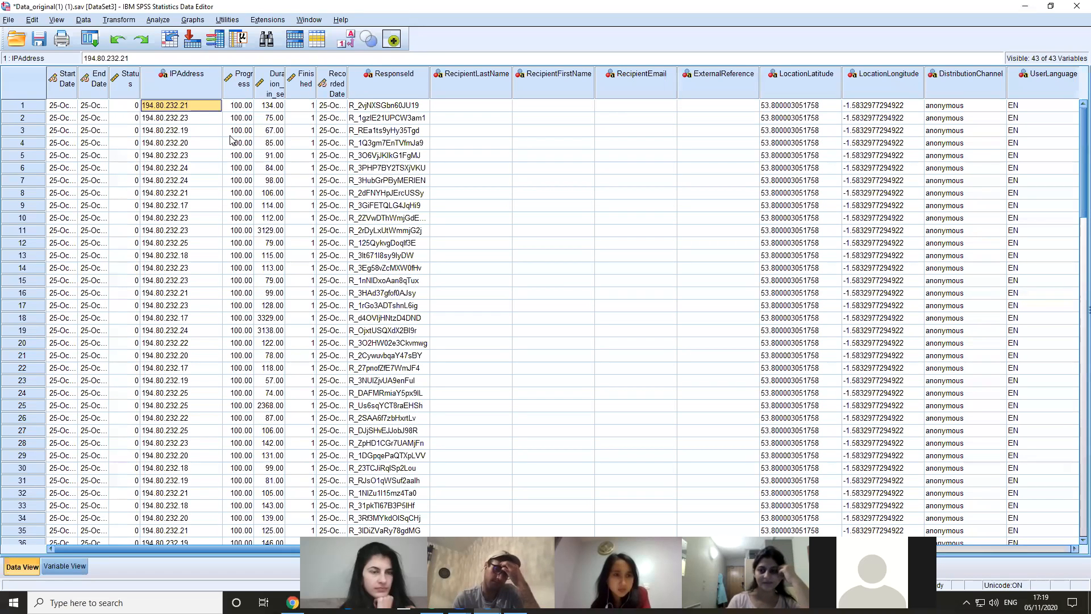
{"action": "left_click", "coordinate": [180, 157]}
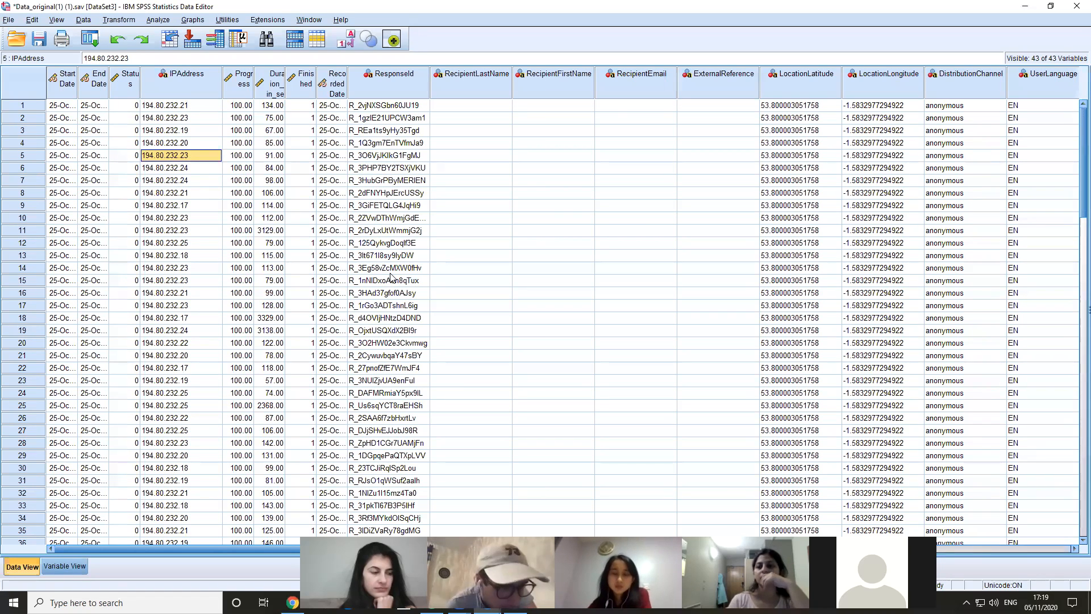
{"action": "key", "text": "Down"}
{"action": "key", "text": "Down"}
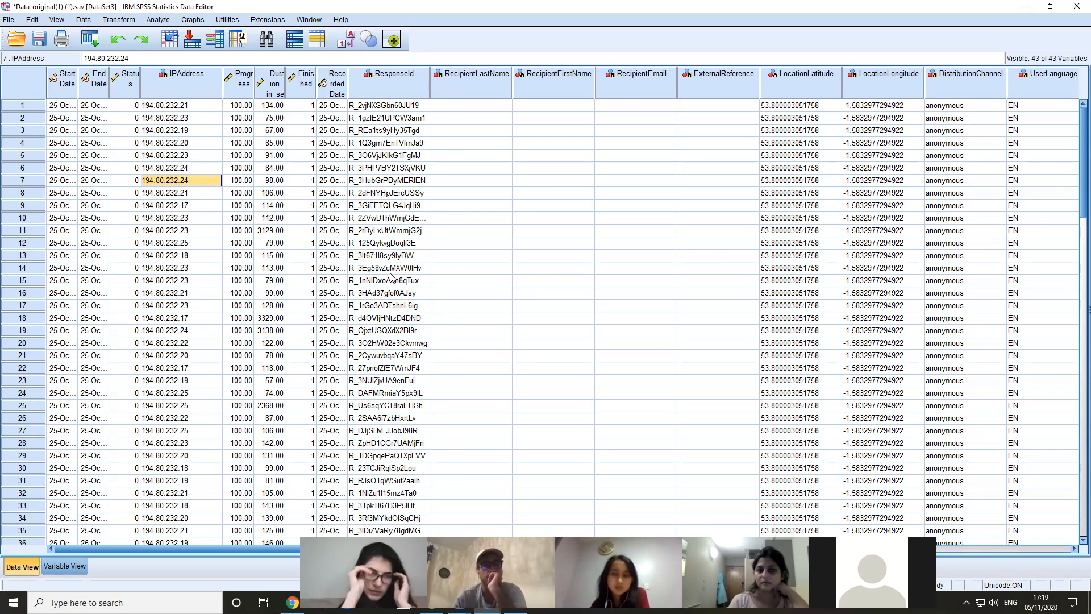
{"action": "key", "text": "Up"}
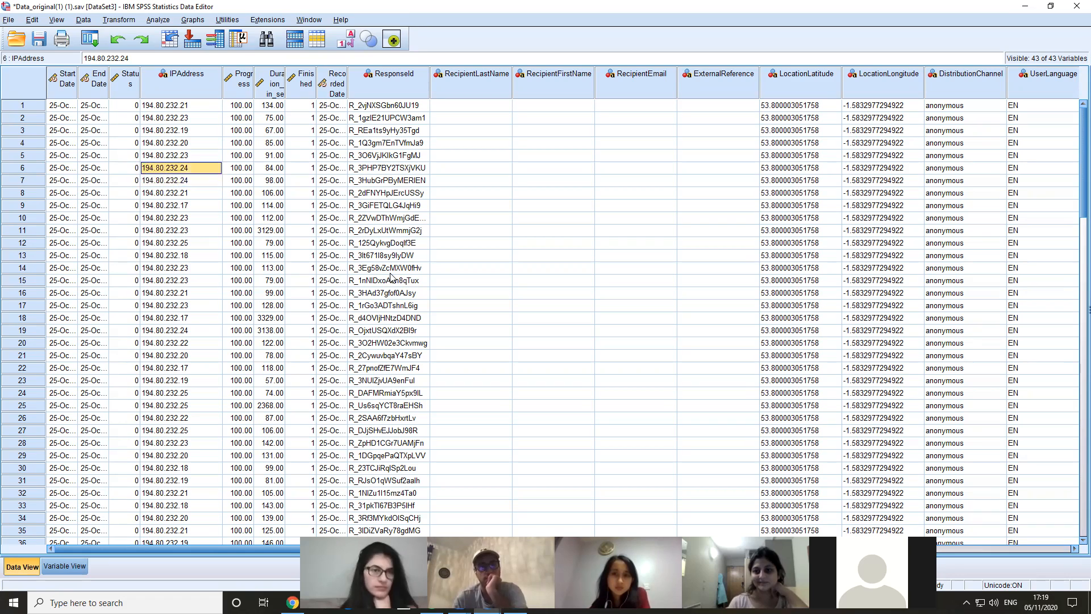
{"action": "key", "text": "Down"}
{"action": "key", "text": "Up"}
{"action": "key", "text": "Down"}
{"action": "key", "text": "Up"}
{"action": "key", "text": "Down"}
{"action": "key", "text": "Up"}
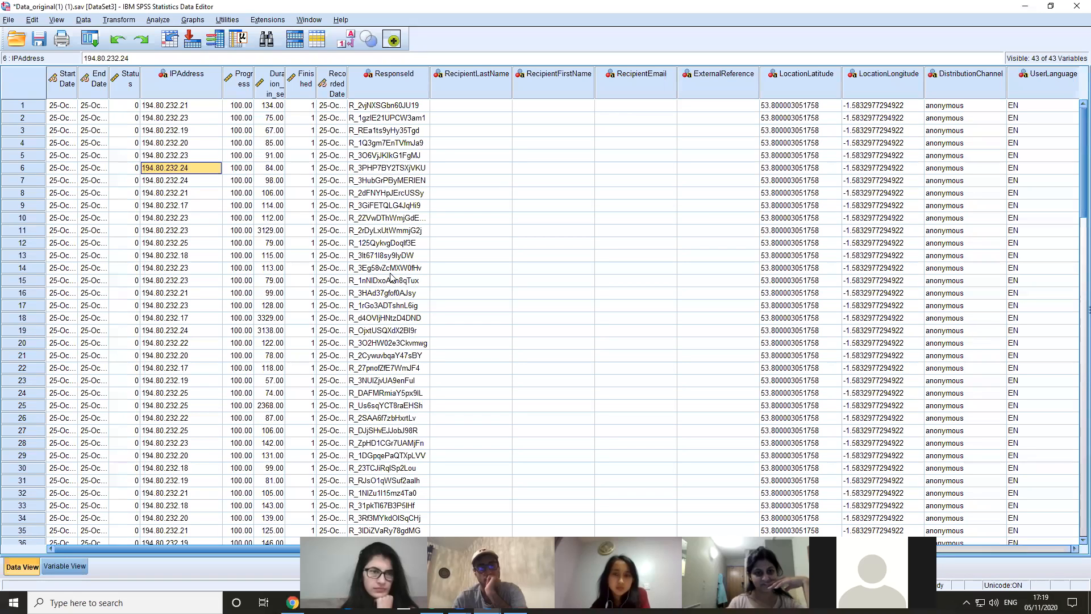
Compare the IPAddress entries of cases 6 and 7 and check the same column down to case 25
{"action": "key", "text": "Up"}
{"action": "key", "text": "Down"}
{"action": "key", "text": "Up"}
{"action": "key", "text": "Down"}
{"action": "key", "text": "Down"}
{"action": "key", "text": "Up"}
{"action": "key", "text": "Down"}
{"action": "key", "text": "Up"}
{"action": "left_click", "coordinate": [184, 183]}
{"action": "left_click", "coordinate": [191, 168]}
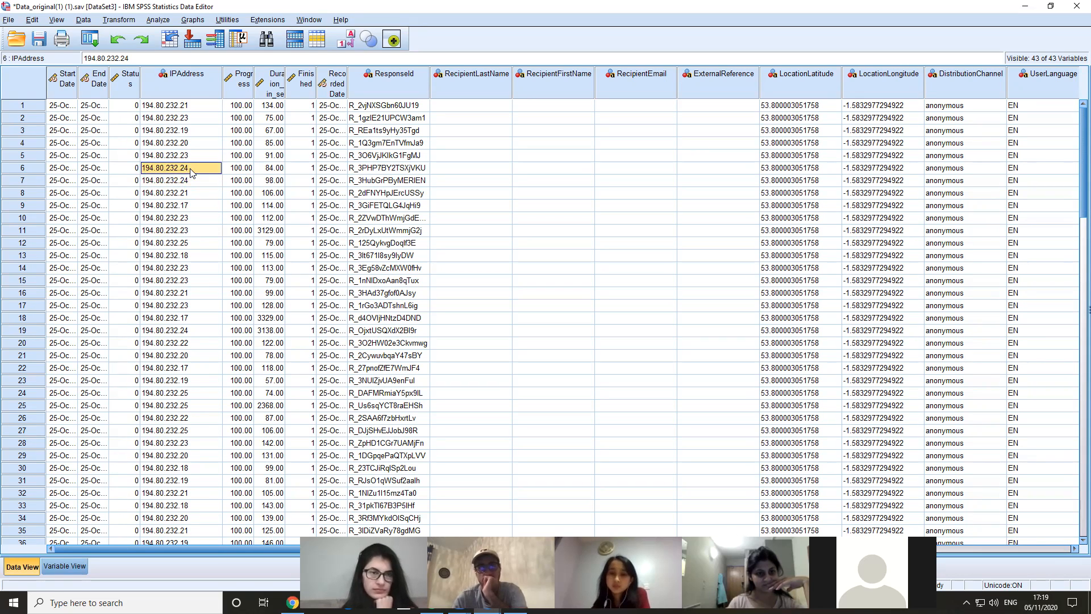
{"action": "left_click", "coordinate": [192, 180]}
{"action": "left_click", "coordinate": [192, 170]}
{"action": "left_click", "coordinate": [193, 179]}
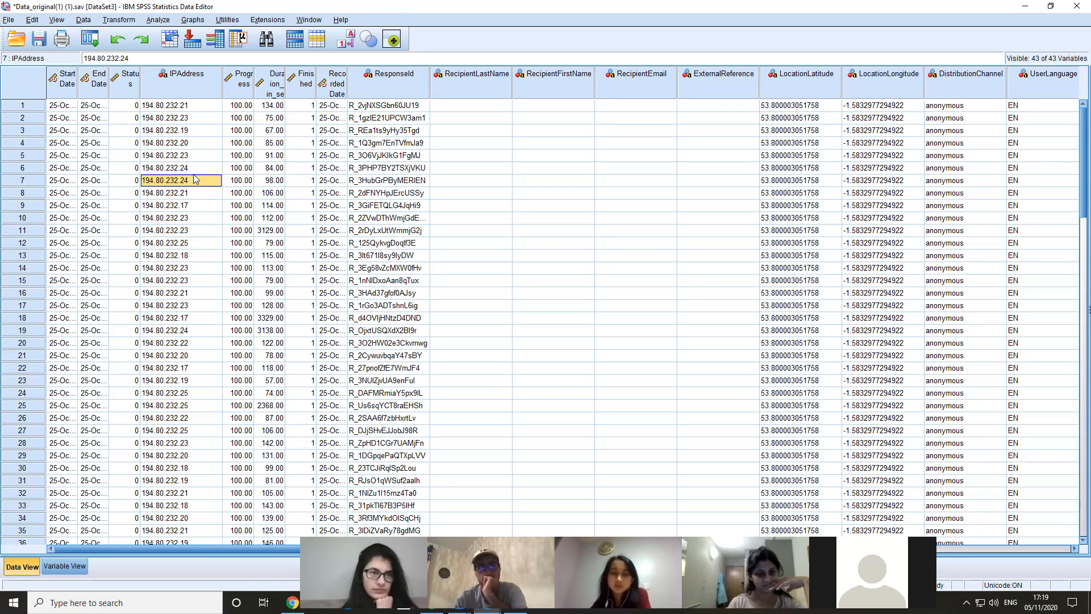
{"action": "key", "text": "Down"}
{"action": "key", "text": "Down"}
{"action": "key", "text": "Down"}
{"action": "key", "text": "Down"}
{"action": "key", "text": "Down"}
{"action": "key", "text": "Down"}
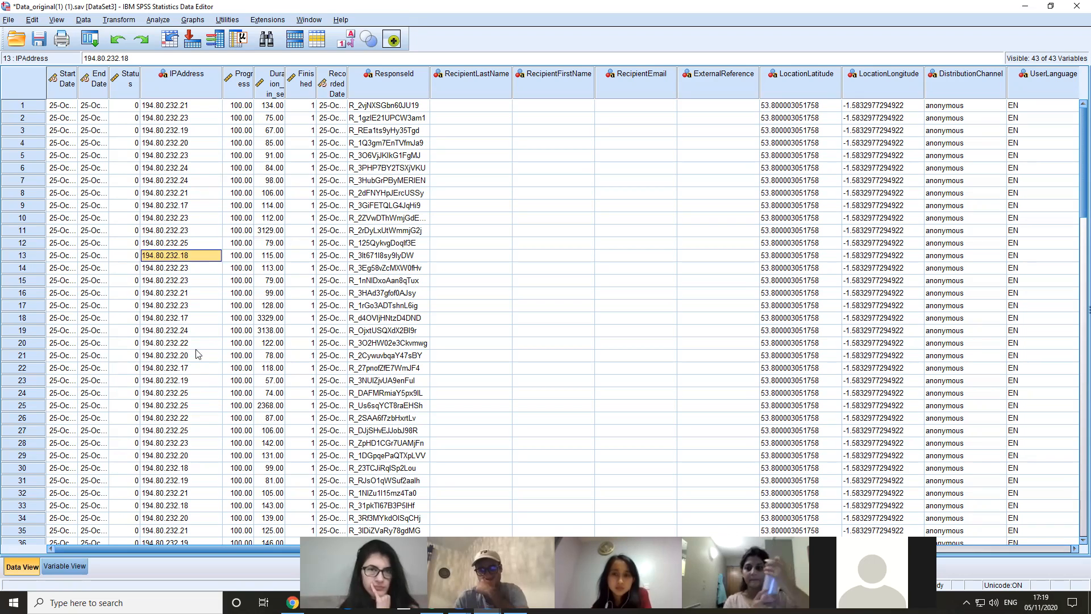
{"action": "left_click", "coordinate": [192, 404]}
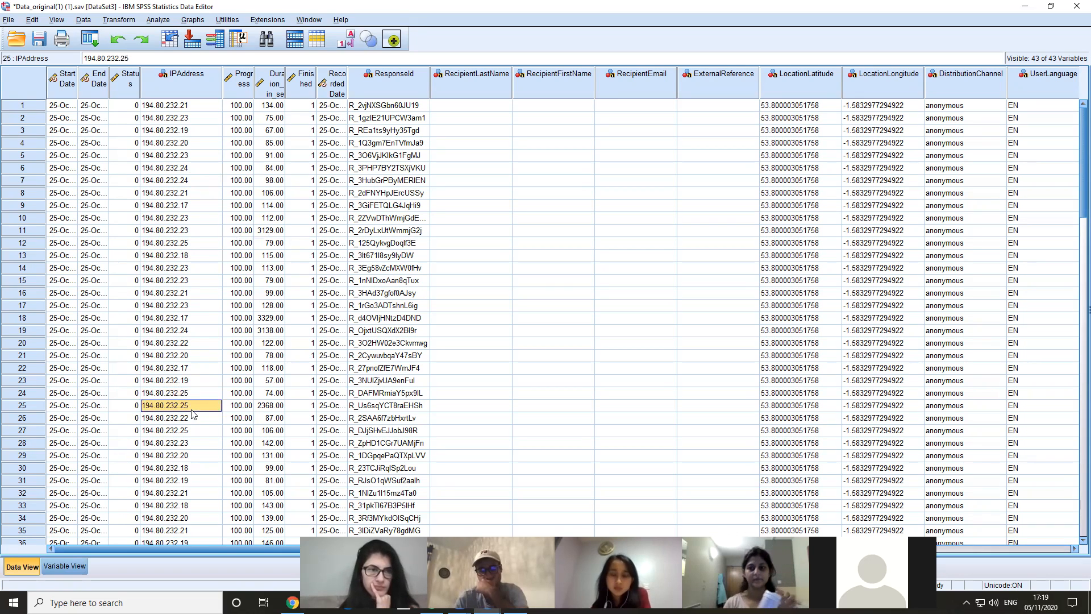
Examine the LocationLatitude and LocationLongitude columns, comparing the coordinates of cases 6 to 9 and checking down to case 28
{"action": "left_click", "coordinate": [801, 79]}
{"action": "left_click", "coordinate": [866, 85]}
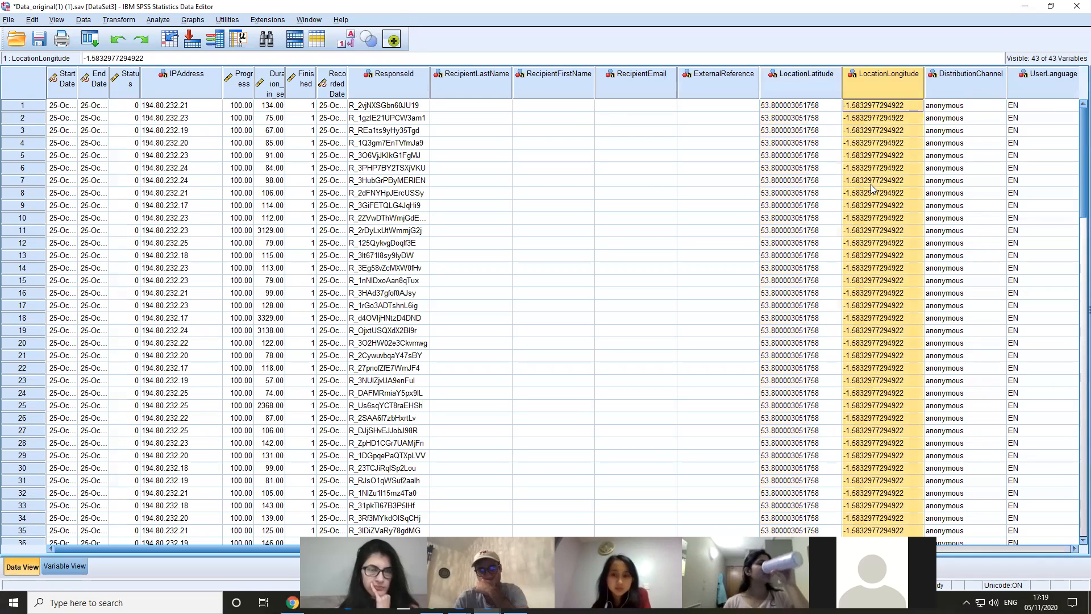
{"action": "left_click", "coordinate": [820, 173]}
{"action": "key", "text": "Right"}
{"action": "key", "text": "Left"}
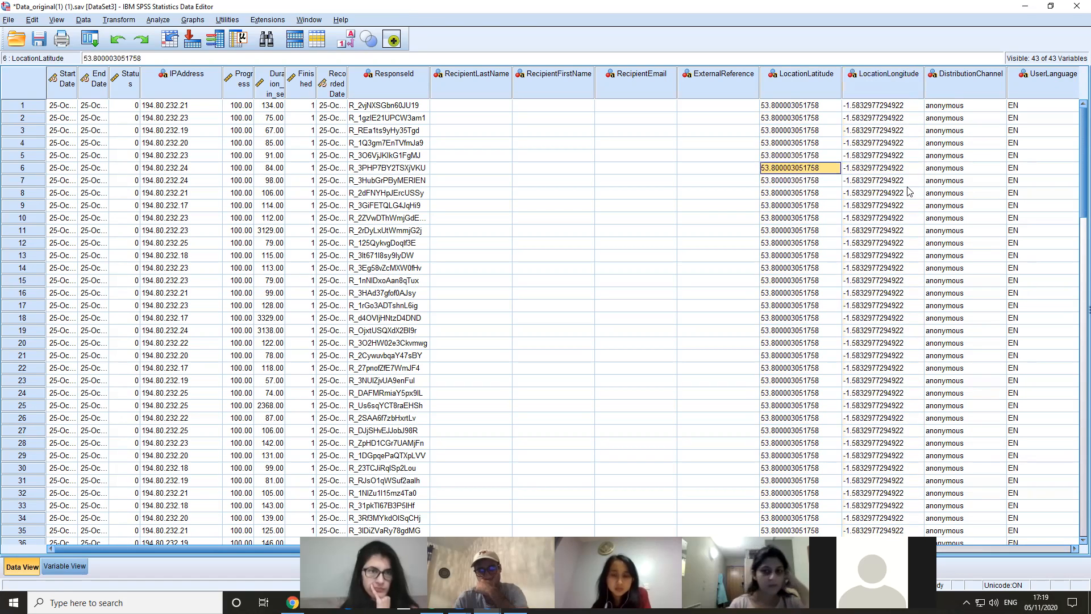
{"action": "key", "text": "Right"}
{"action": "key", "text": "Down"}
{"action": "key", "text": "Left"}
{"action": "key", "text": "Right"}
{"action": "key", "text": "Up"}
{"action": "key", "text": "Left"}
{"action": "key", "text": "Down"}
{"action": "key", "text": "Right"}
{"action": "key", "text": "Up"}
{"action": "key", "text": "Left"}
{"action": "key", "text": "Down"}
{"action": "key", "text": "Down"}
{"action": "key", "text": "Right"}
{"action": "key", "text": "Down"}
{"action": "key", "text": "Left"}
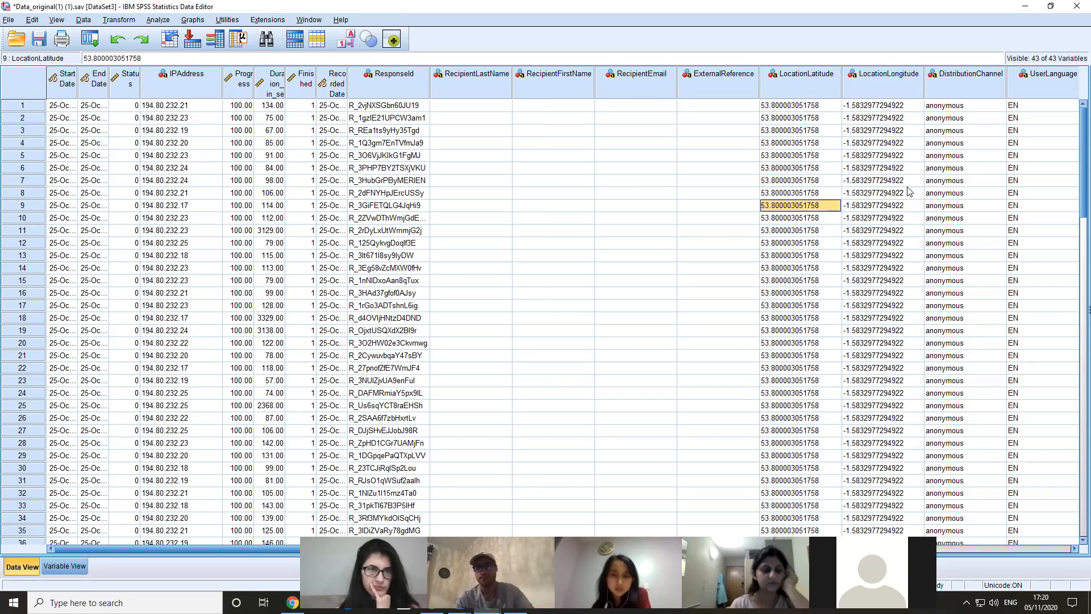
{"action": "key", "text": "Down"}
{"action": "key", "text": "Down"}
{"action": "key", "text": "Down"}
{"action": "key", "text": "Down"}
{"action": "key", "text": "Down"}
{"action": "key", "text": "Down"}
{"action": "key", "text": "Down"}
{"action": "key", "text": "Down"}
{"action": "key", "text": "Right"}
{"action": "key", "text": "Down"}
{"action": "key", "text": "Down"}
{"action": "key", "text": "Down"}
{"action": "key", "text": "Down"}
{"action": "key", "text": "Down"}
{"action": "key", "text": "Down"}
{"action": "key", "text": "Down"}
{"action": "key", "text": "Down"}
{"action": "key", "text": "Left"}
{"action": "key", "text": "Down"}
{"action": "key", "text": "Down"}
{"action": "key", "text": "Down"}
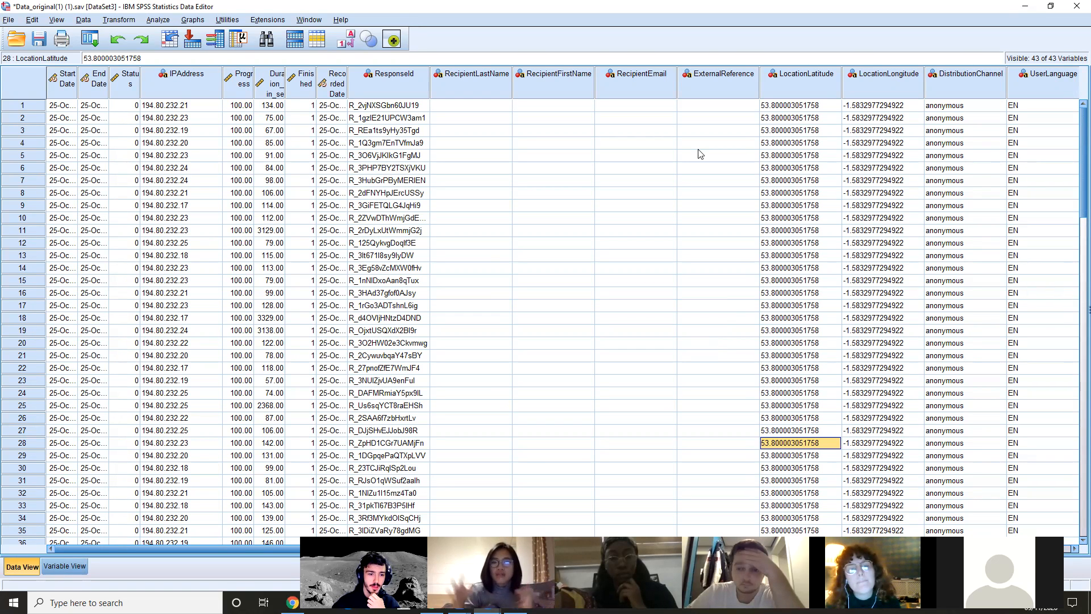
Examine the missing-values options of the StartDate variable, including the range plus one discrete value option, without applying any
{"action": "left_click", "coordinate": [277, 231]}
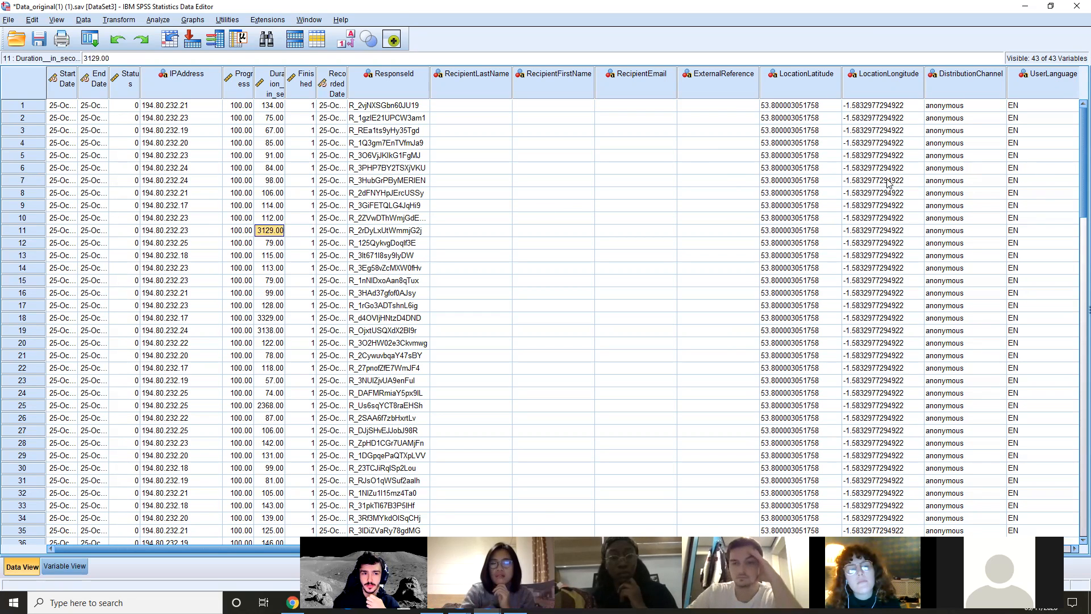
{"action": "key", "text": "ctrl+t"}
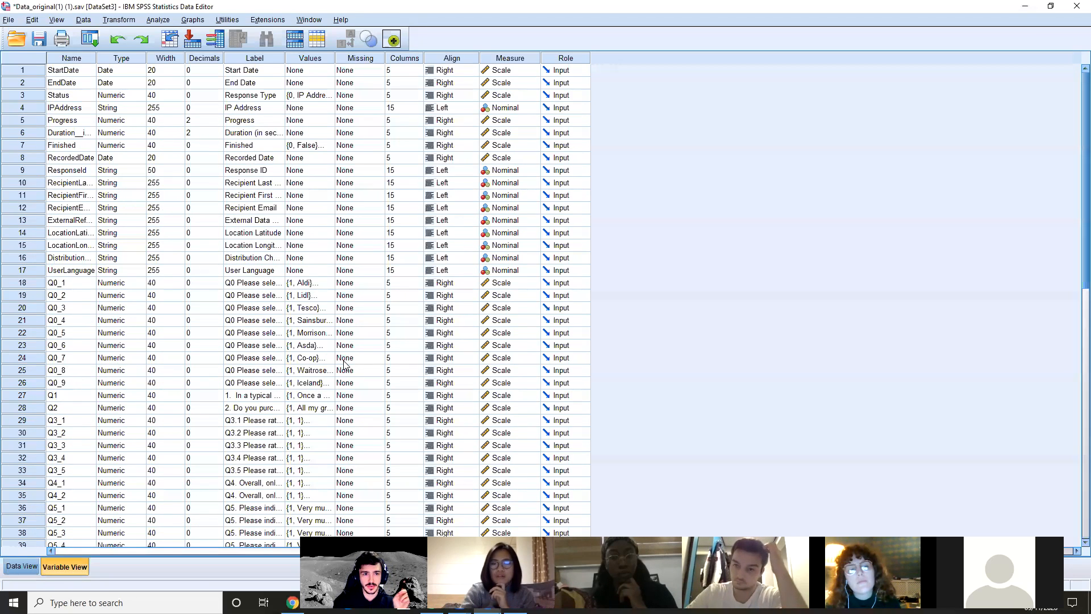
{"action": "left_click", "coordinate": [353, 72]}
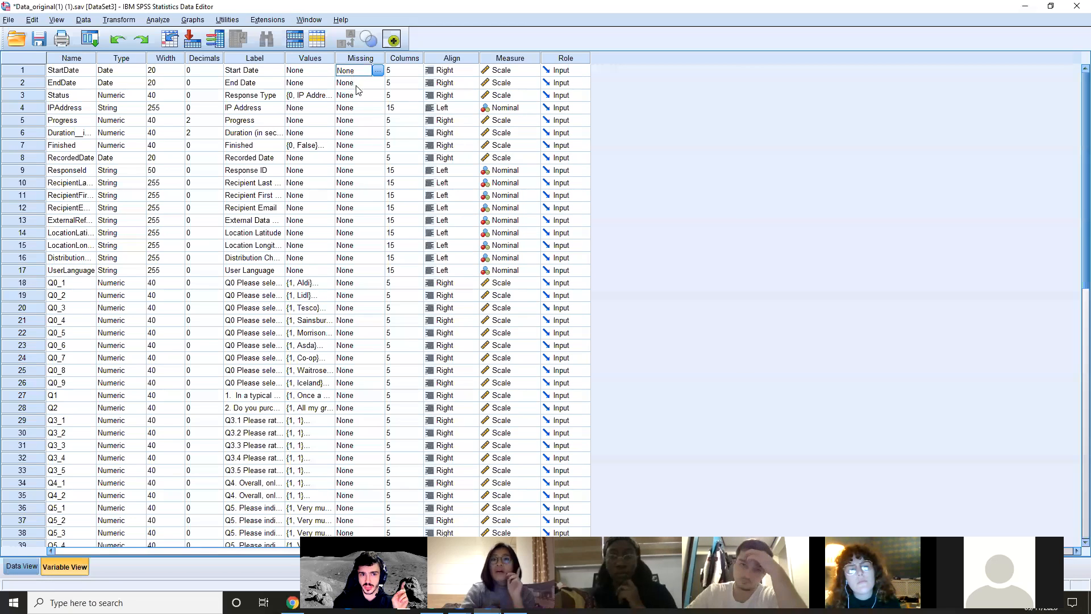
{"action": "left_click", "coordinate": [377, 70]}
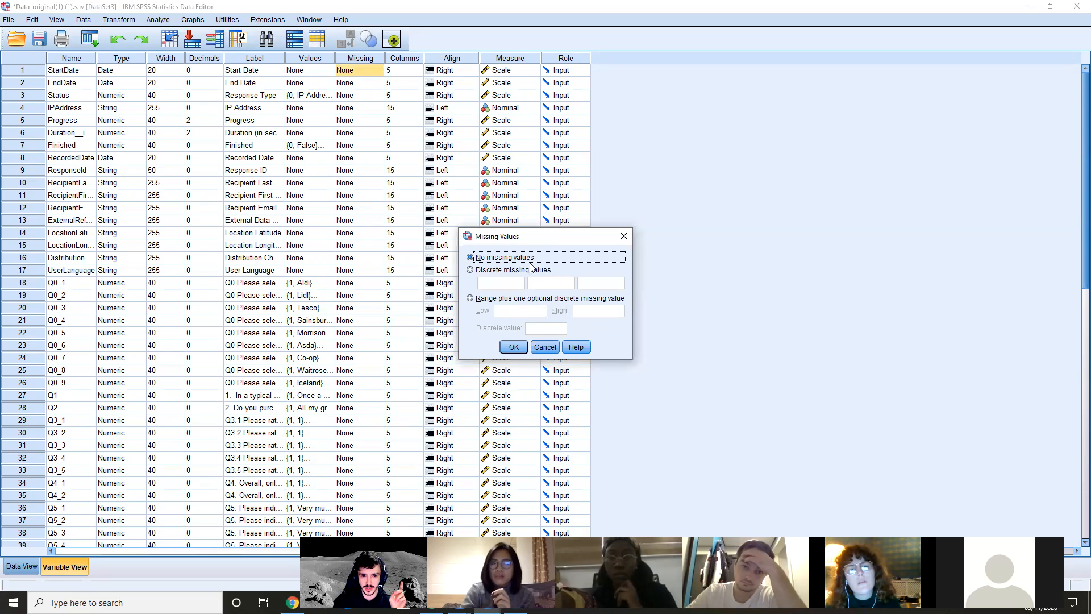
{"action": "left_click", "coordinate": [471, 298]}
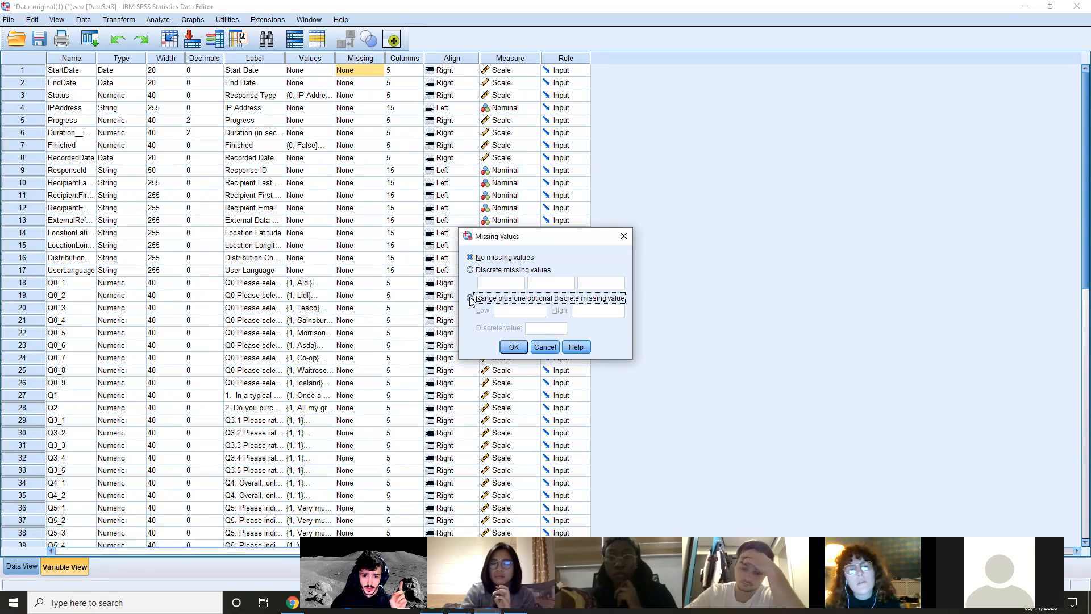
{"action": "left_click", "coordinate": [578, 313]}
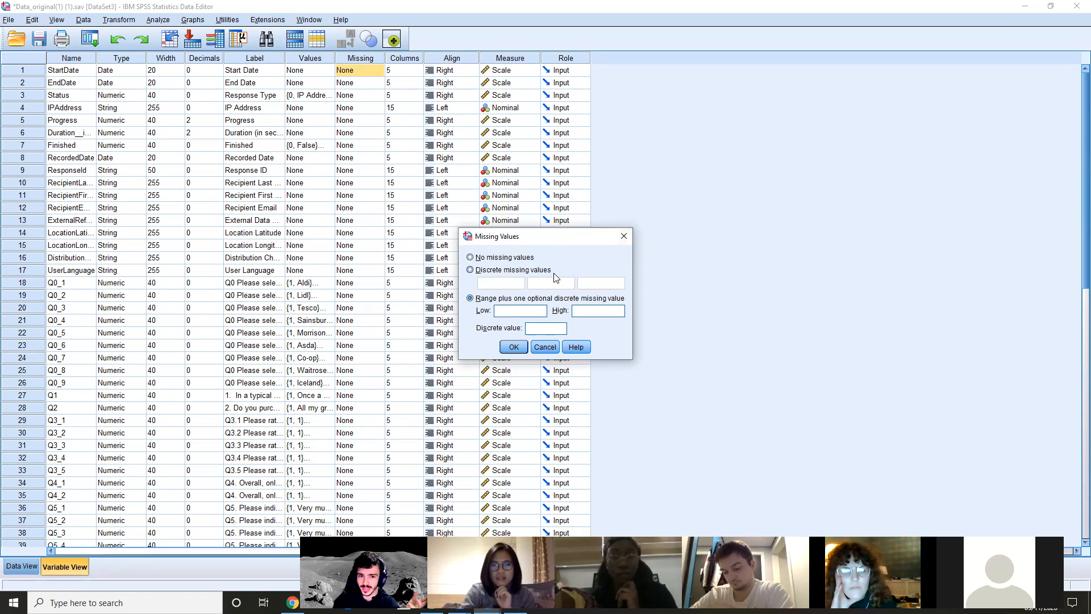
{"action": "left_click", "coordinate": [629, 235]}
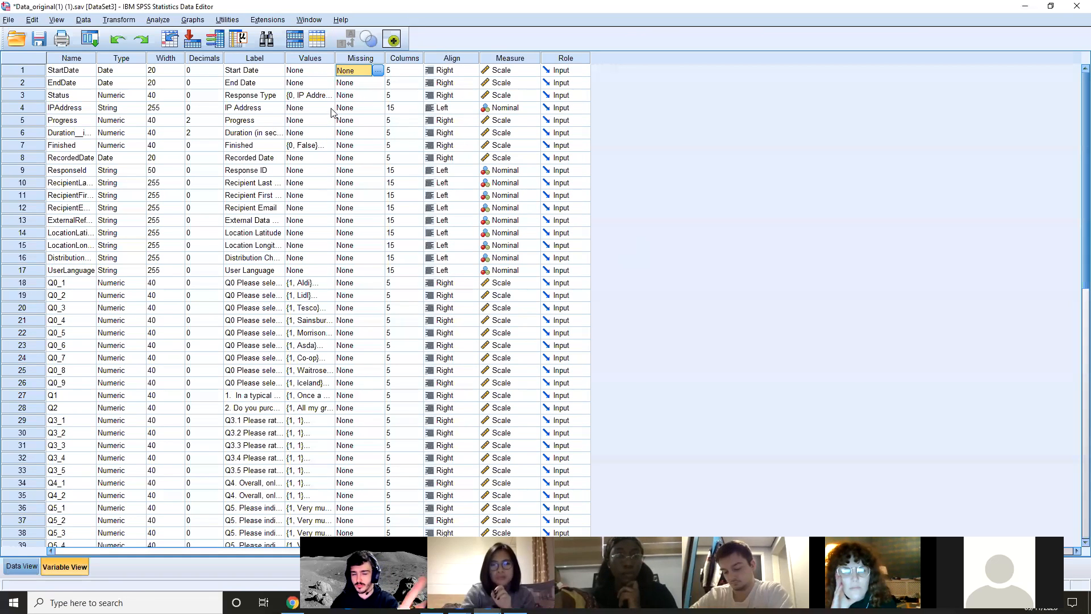
Examine the Missing settings of all variables and the question variables from Q3_1 to Q7_3
{"action": "left_click", "coordinate": [360, 60]}
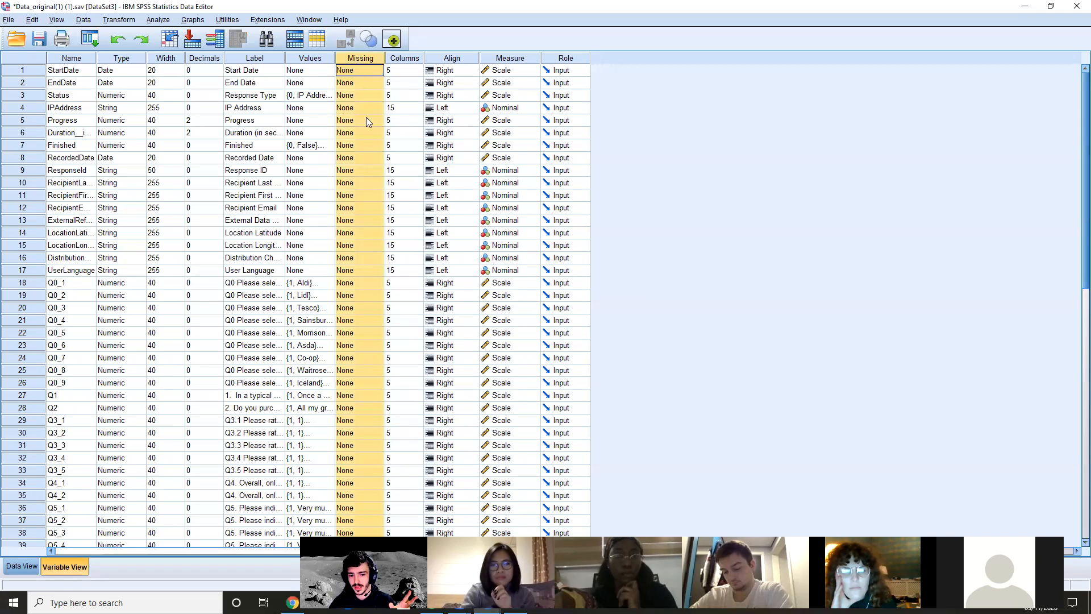
{"action": "scroll", "coordinate": [375, 455], "scroll_direction": "down", "scroll_amount": 4}
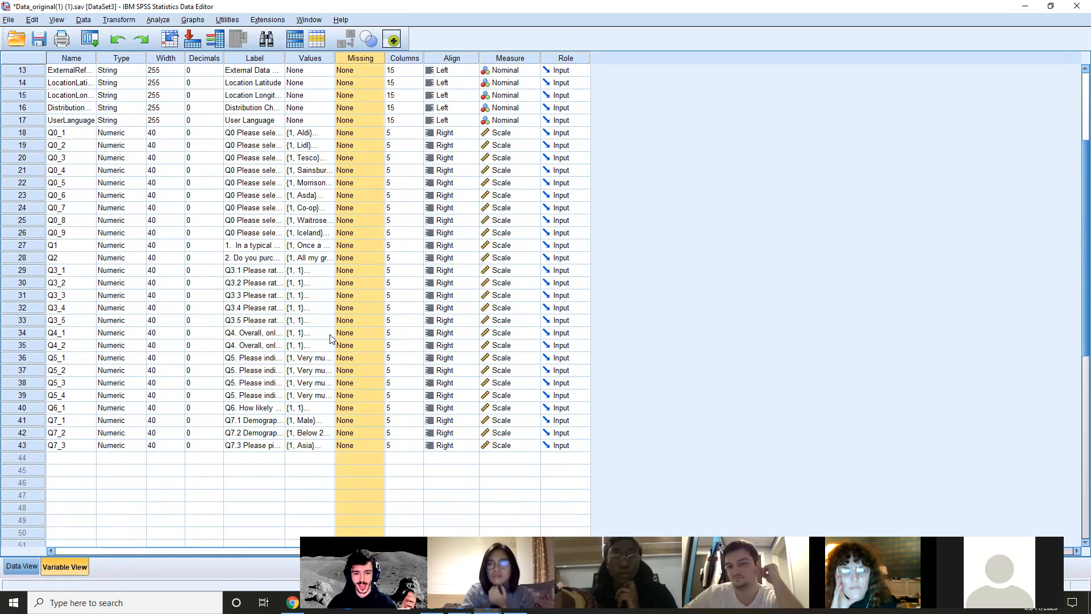
{"action": "left_click", "coordinate": [348, 270]}
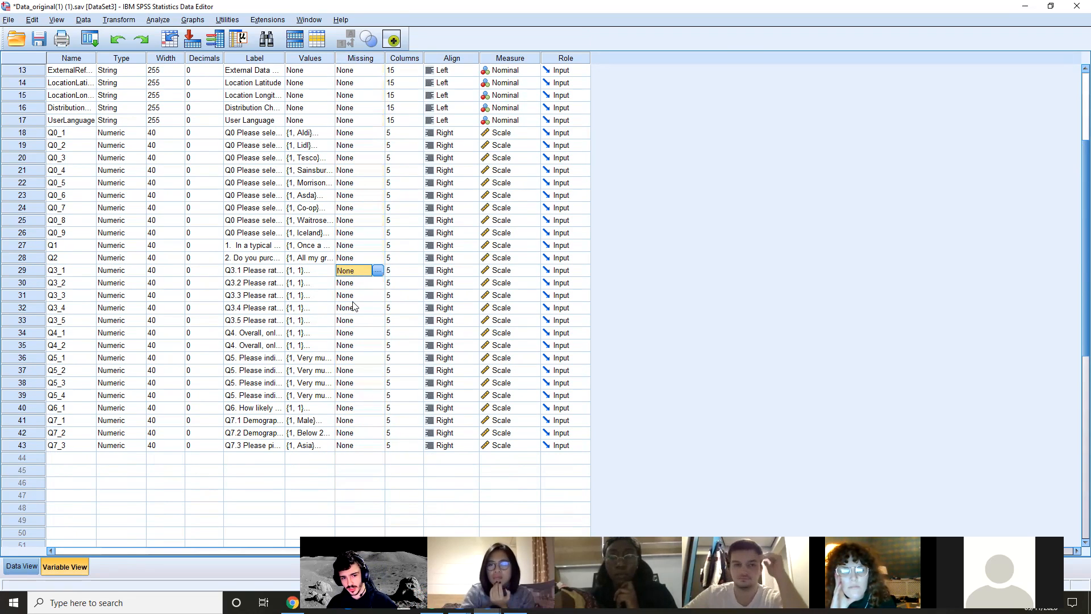
{"action": "left_click", "coordinate": [361, 445]}
{"action": "left_click", "coordinate": [368, 271]}
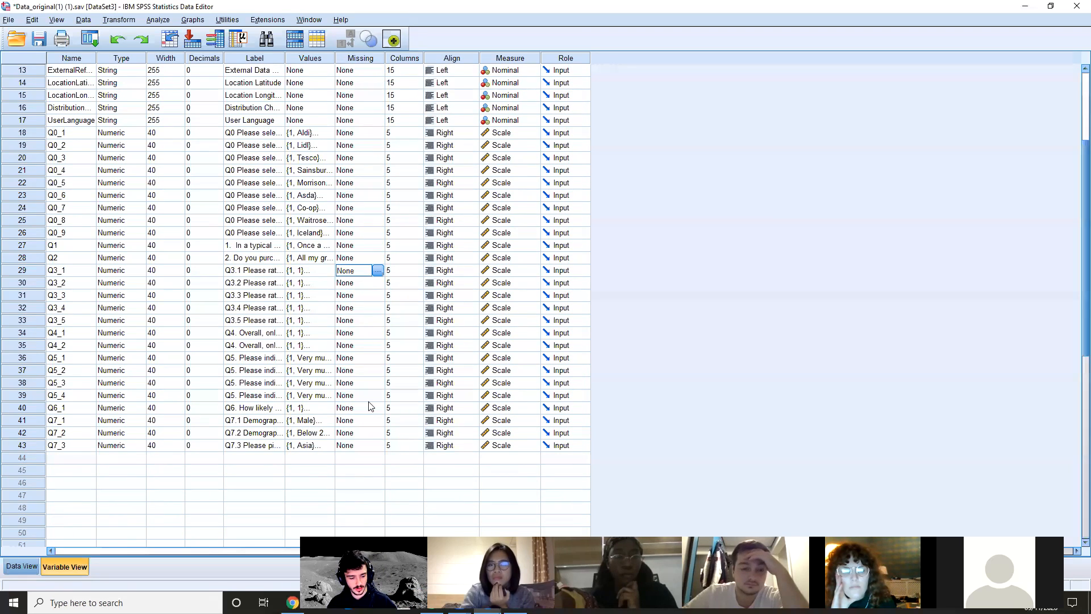
{"action": "left_click", "coordinate": [369, 434]}
{"action": "left_click", "coordinate": [359, 384]}
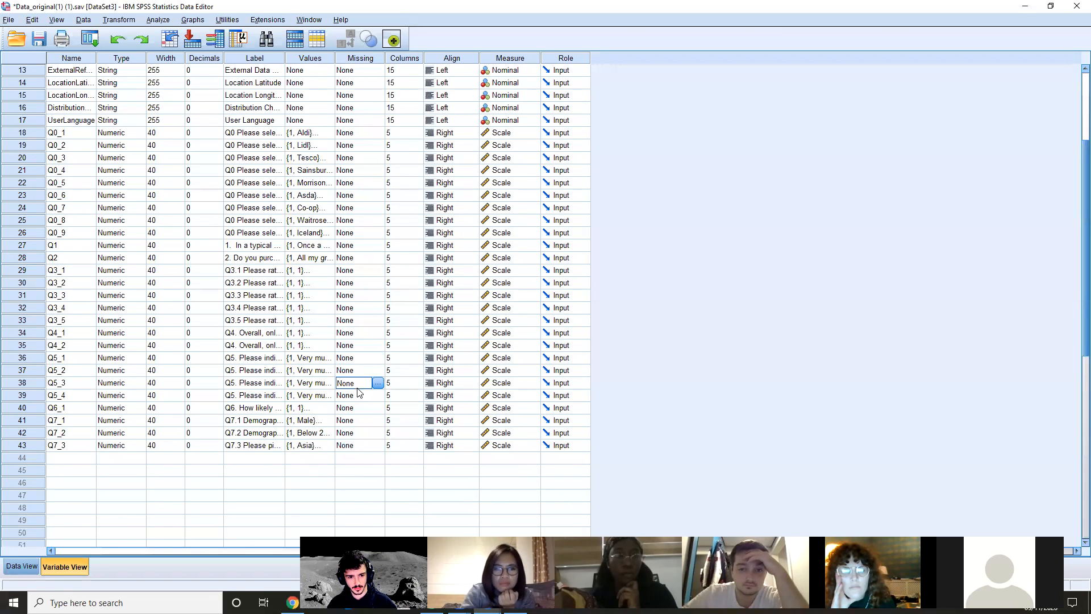
{"action": "left_click_drag", "start_coordinate": [20, 345], "coordinate": [29, 445]}
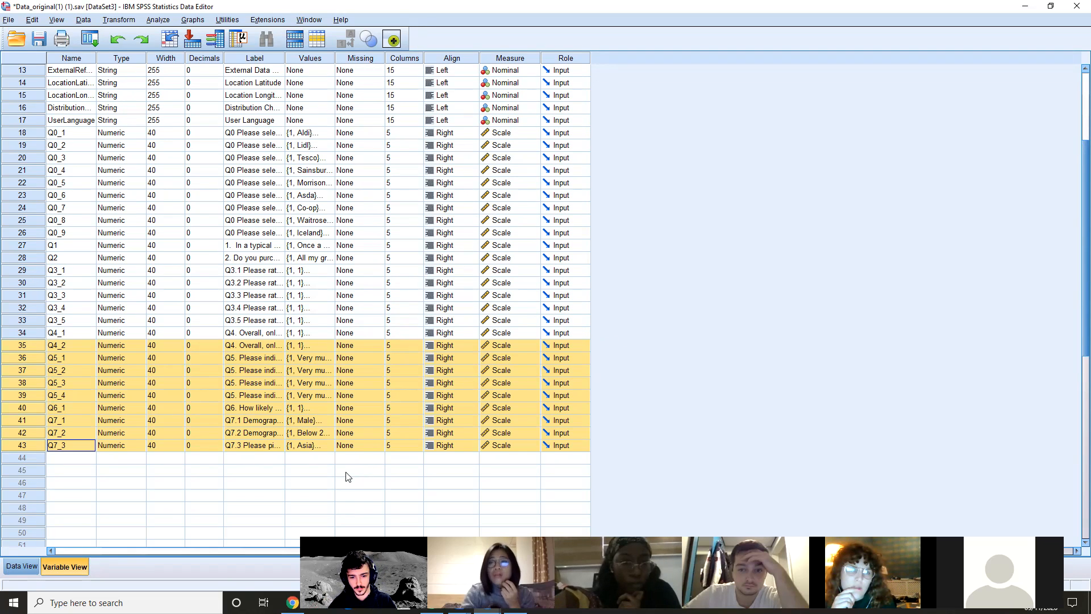
Widen the response duration column in the case data and compare the durations of cases 2, 3, 5, 11 and 25
{"action": "left_click", "coordinate": [10, 567]}
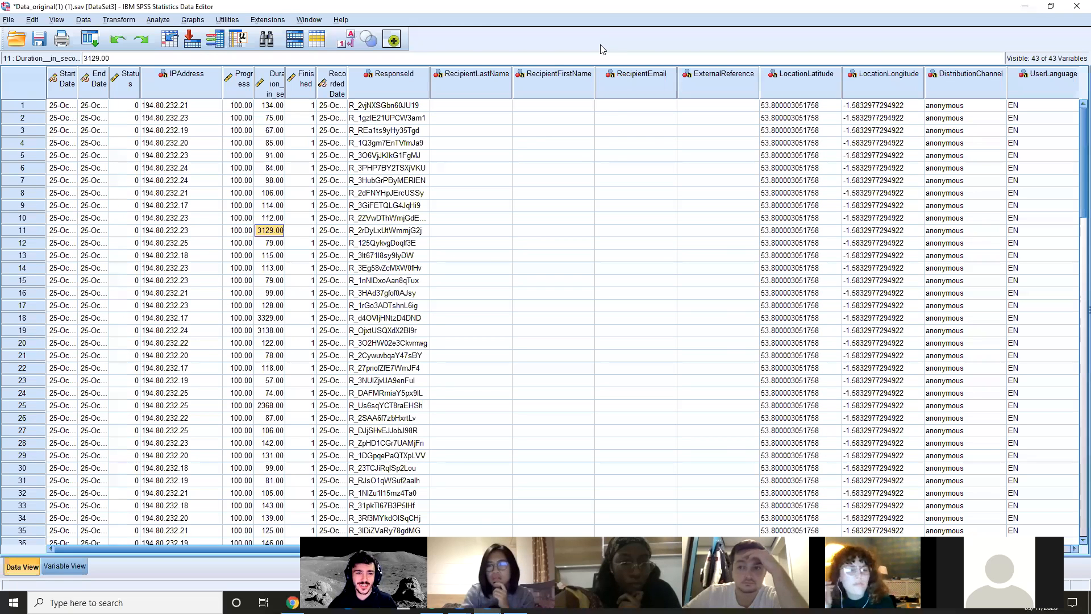
{"action": "left_click_drag", "start_coordinate": [285, 91], "coordinate": [330, 91]}
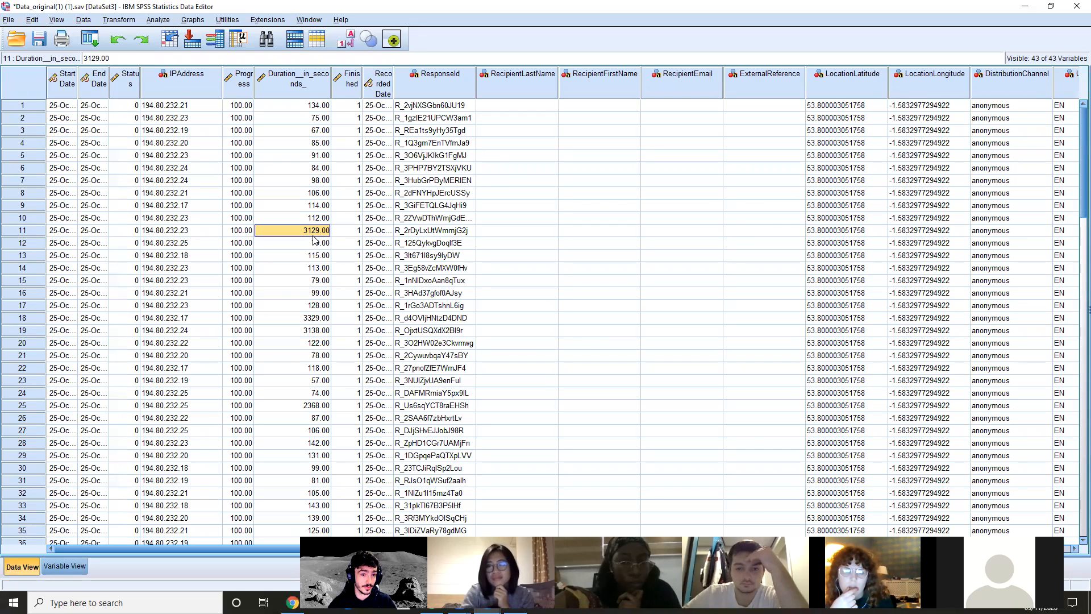
{"action": "left_click", "coordinate": [300, 130]}
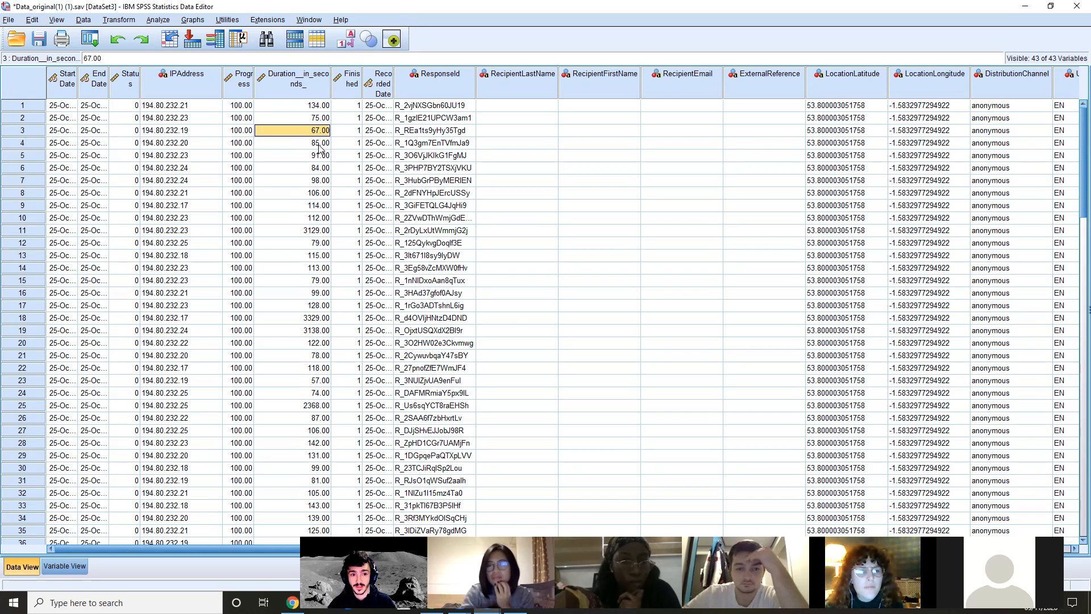
{"action": "left_click", "coordinate": [312, 230]}
{"action": "left_click", "coordinate": [312, 117]}
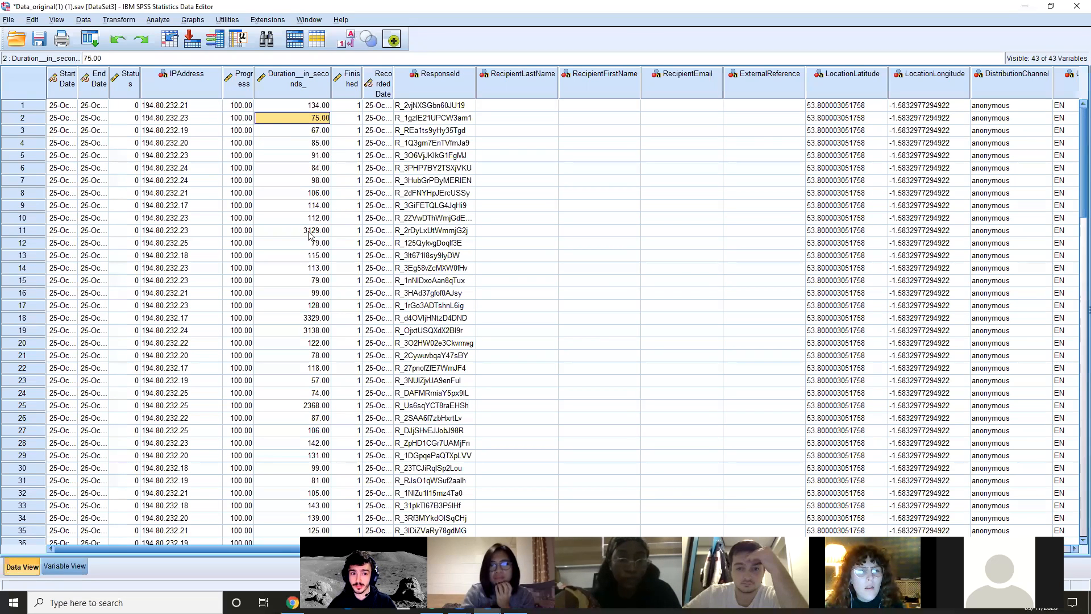
{"action": "left_click", "coordinate": [315, 156]}
{"action": "left_click", "coordinate": [321, 230]}
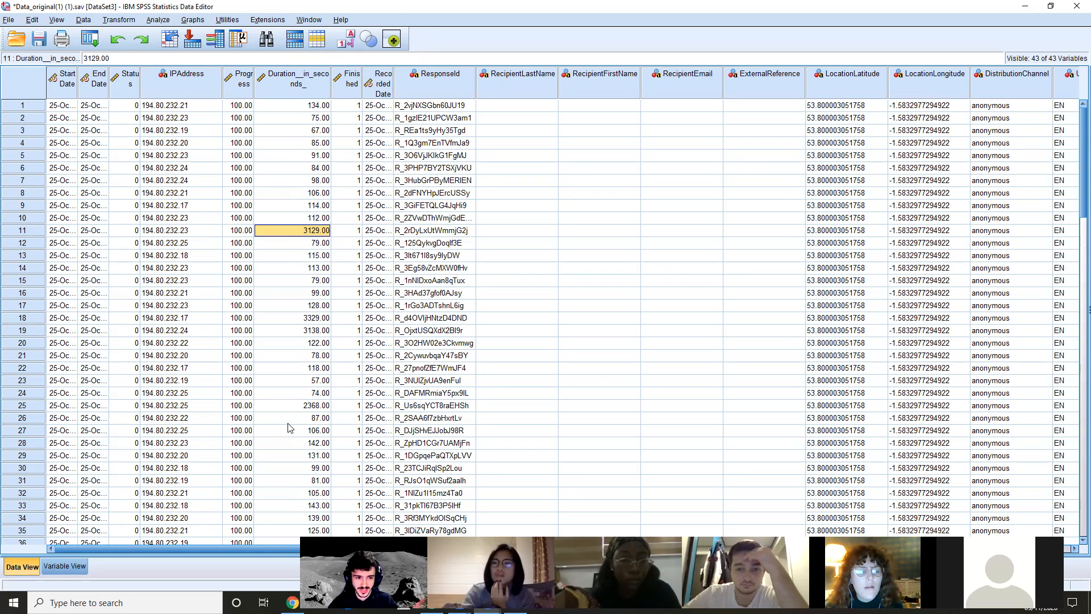
{"action": "left_click", "coordinate": [303, 408]}
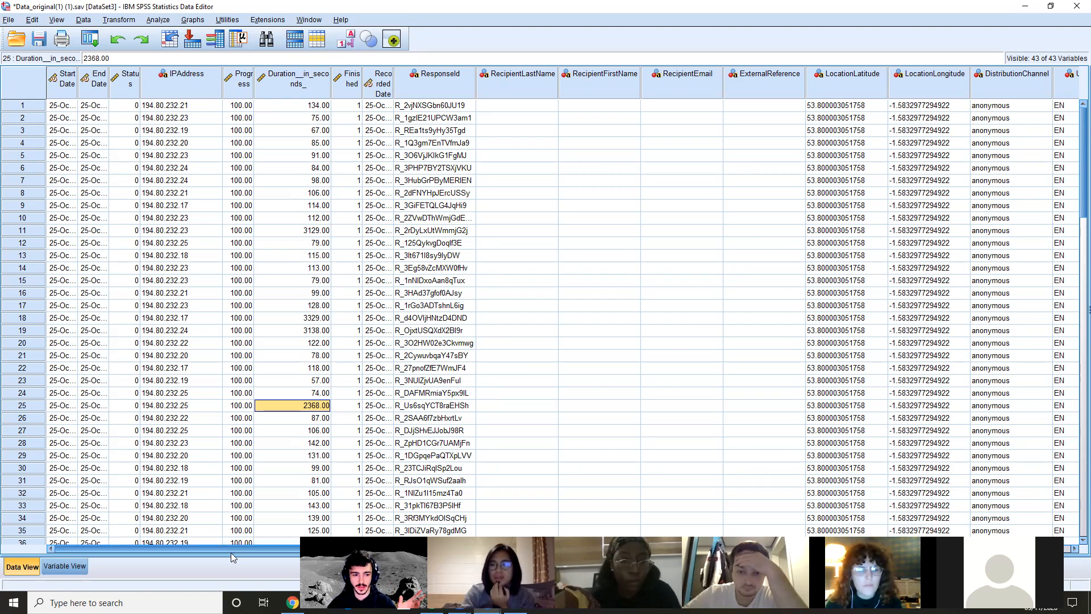
Examine the variable definitions, looking at the Decimals of Q0_1 and the variable names including Q0_1 and Q0_2
{"action": "left_click", "coordinate": [73, 570]}
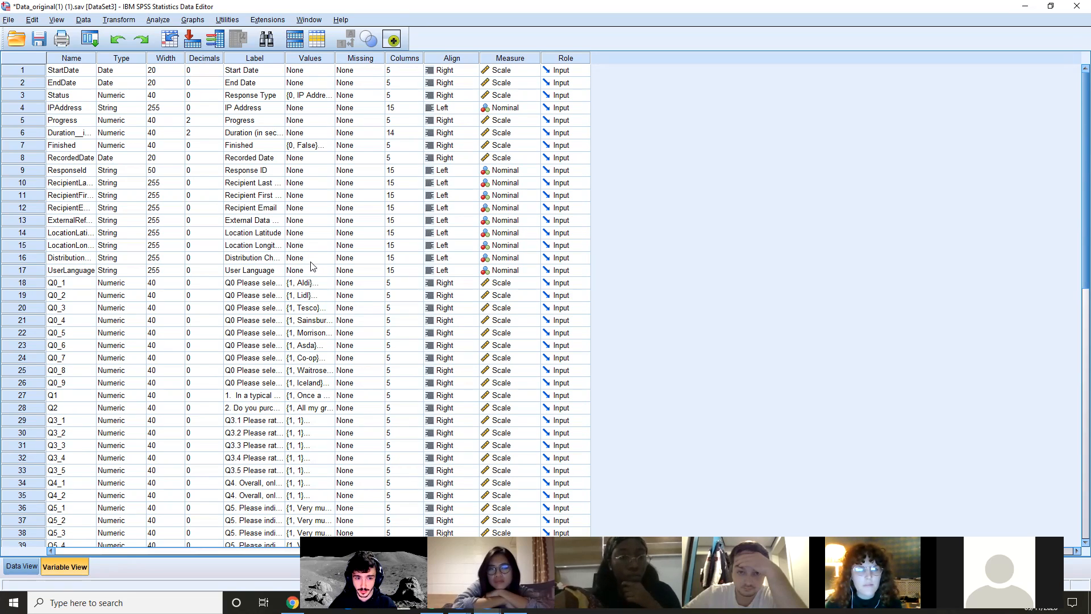
{"action": "left_click", "coordinate": [193, 286]}
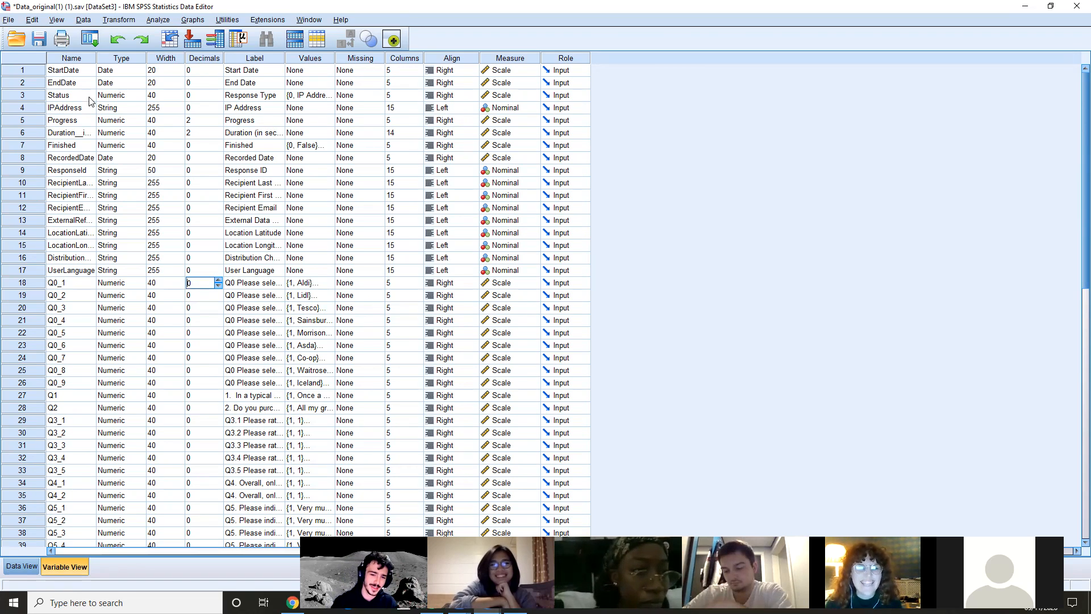
{"action": "left_click", "coordinate": [78, 59]}
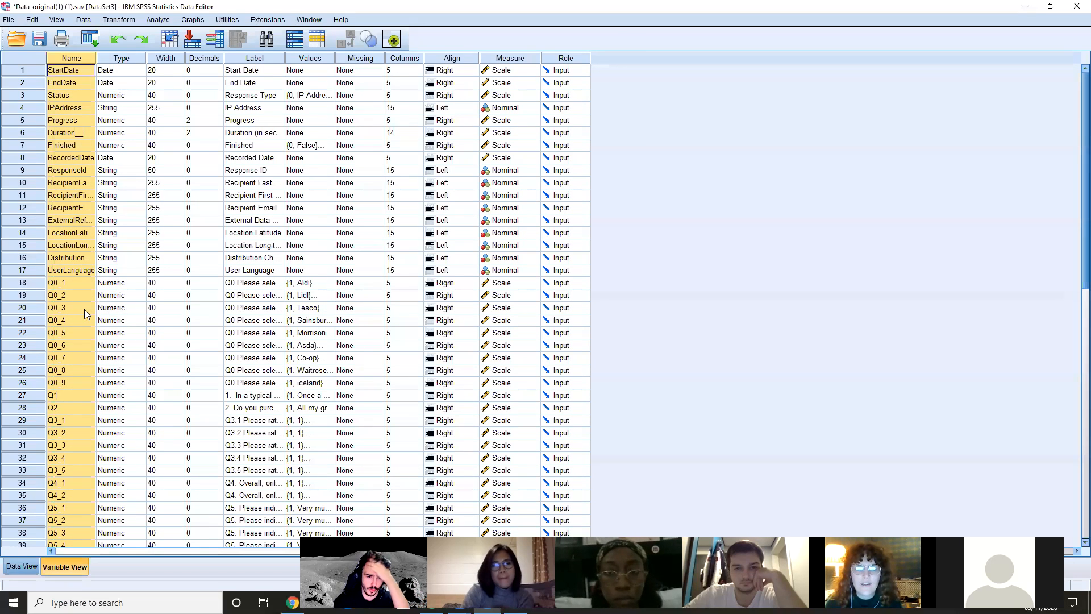
{"action": "left_click", "coordinate": [64, 298]}
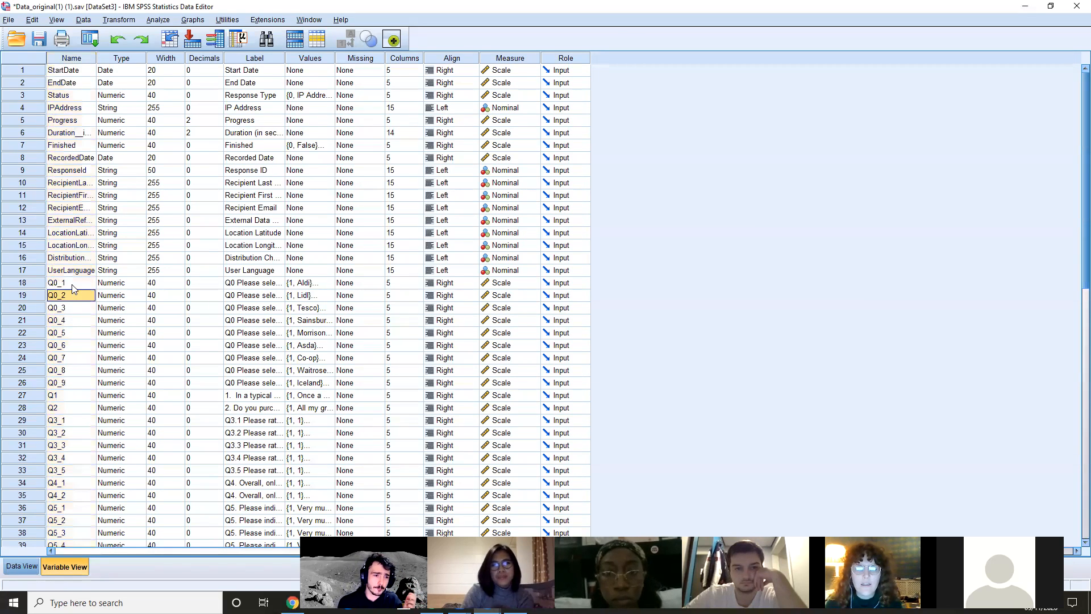
{"action": "left_click", "coordinate": [71, 285]}
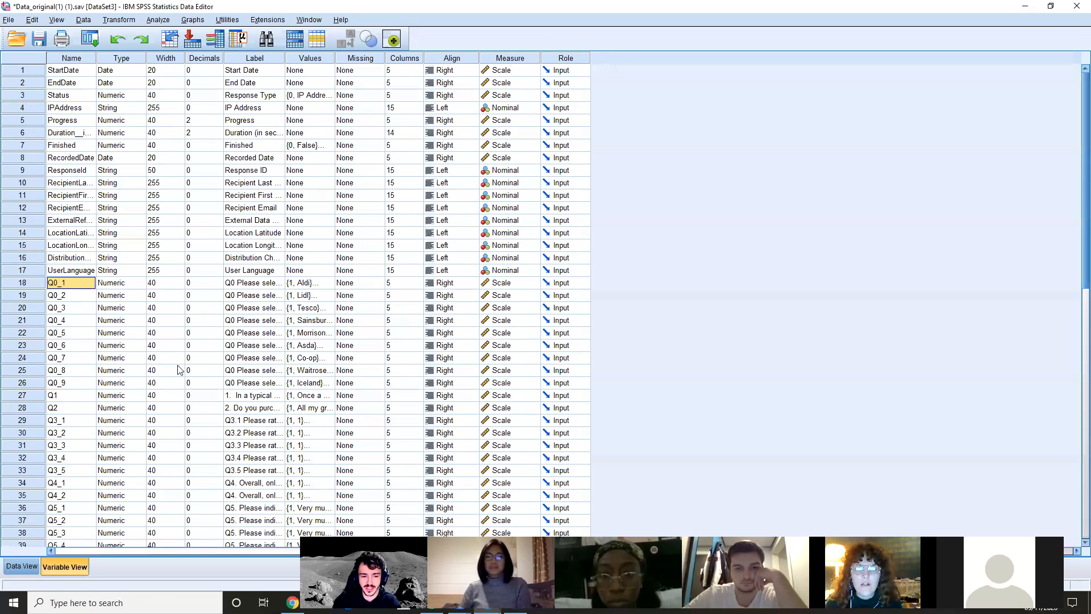
Switch to the Questionnaire Online_Retail document in Word to view question Q0 on grocery retailers
{"action": "left_click", "coordinate": [263, 602]}
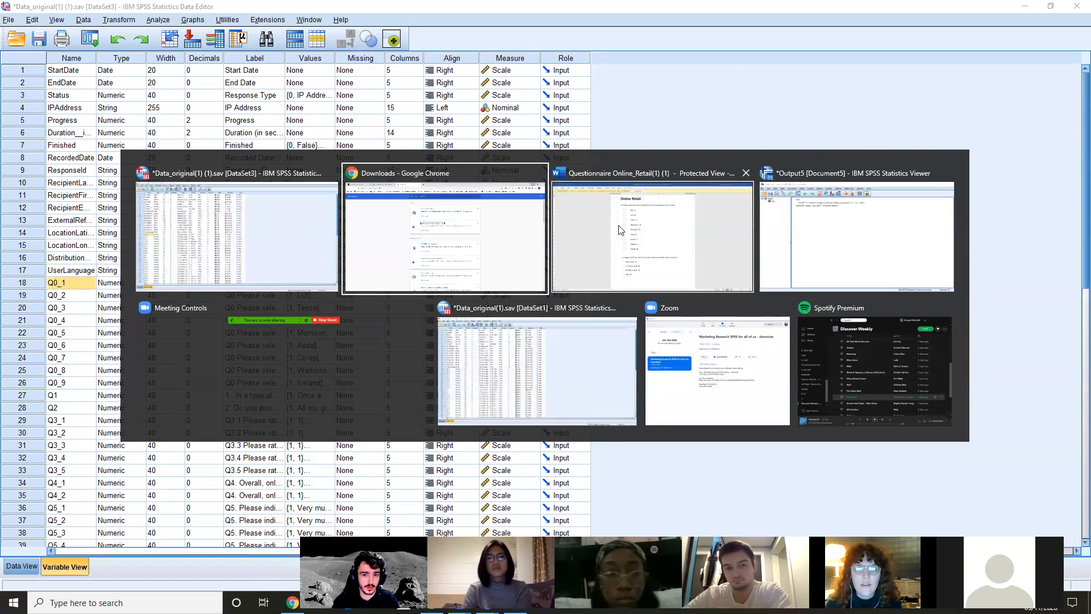
{"action": "left_click", "coordinate": [637, 227]}
{"action": "key", "text": "alt+Tab"}
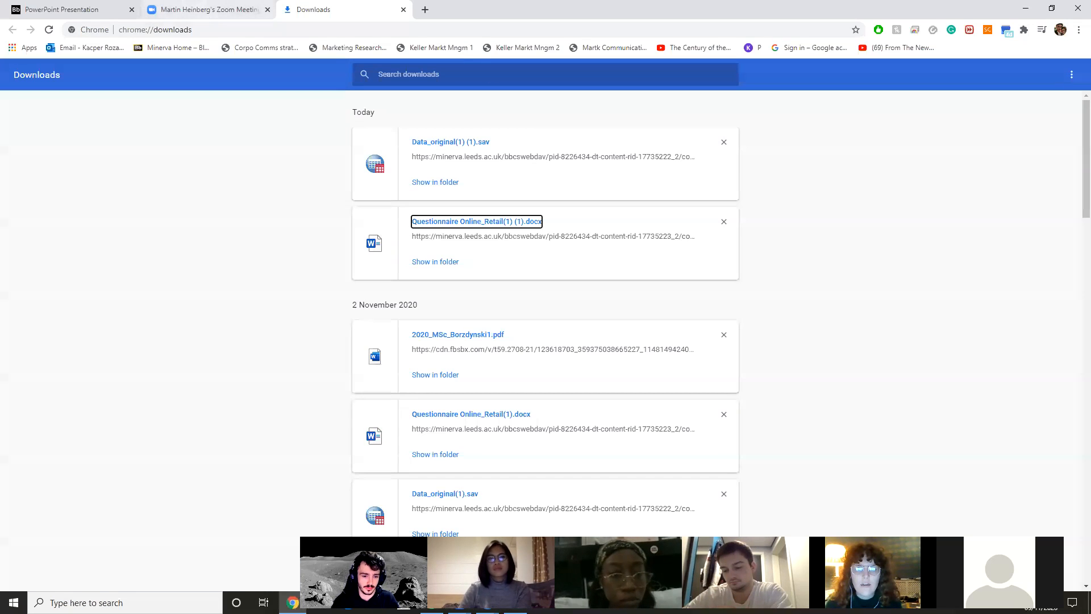
{"action": "key", "text": "alt+Tab"}
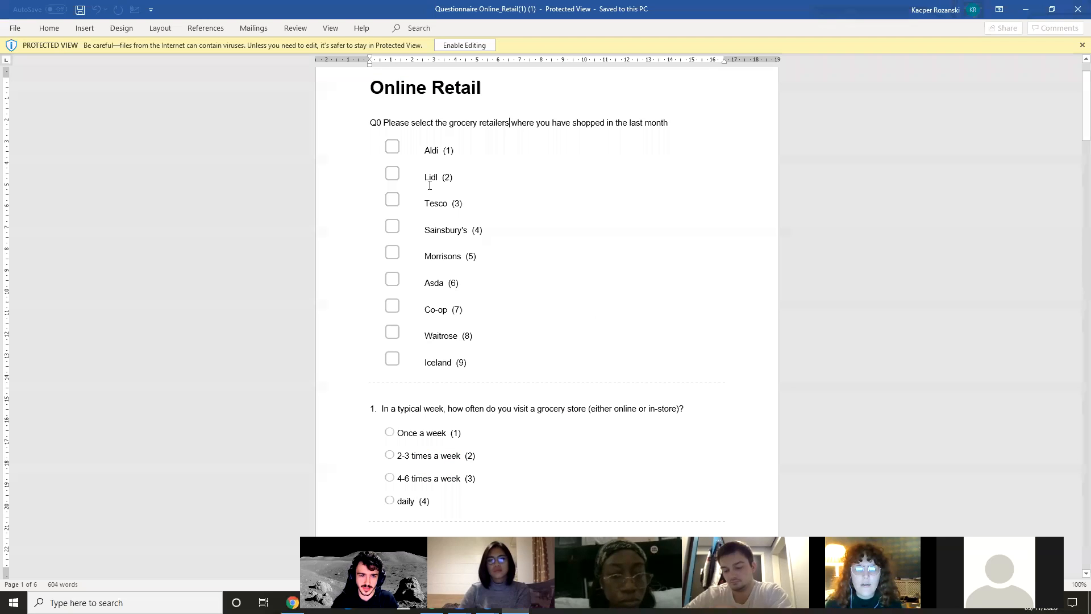
Review the Q0 answer options in the questionnaire and switch back to the SPSS data set Data_original(1) (1).sav
{"action": "left_click", "coordinate": [437, 151]}
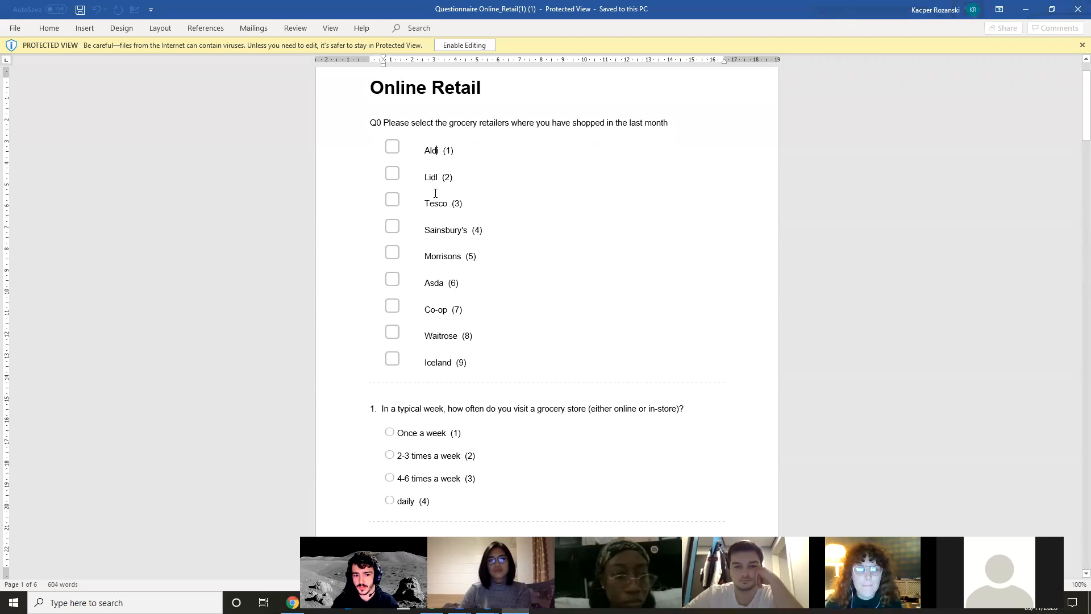
{"action": "scroll", "coordinate": [435, 194], "scroll_direction": "down", "scroll_amount": 4}
{"action": "key", "text": "alt+Tab"}
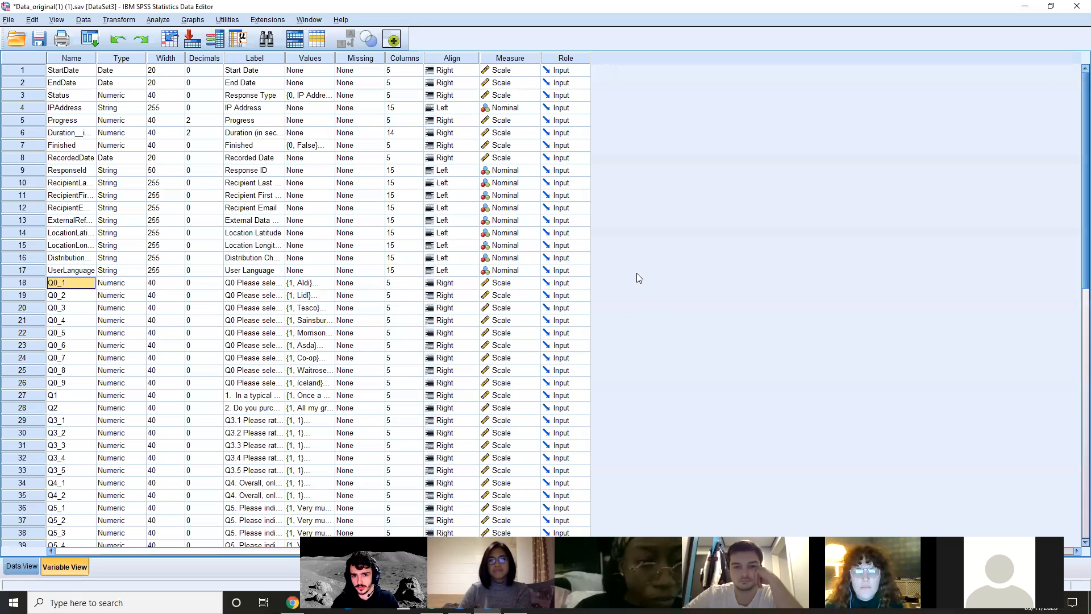
{"action": "left_click", "coordinate": [637, 272]}
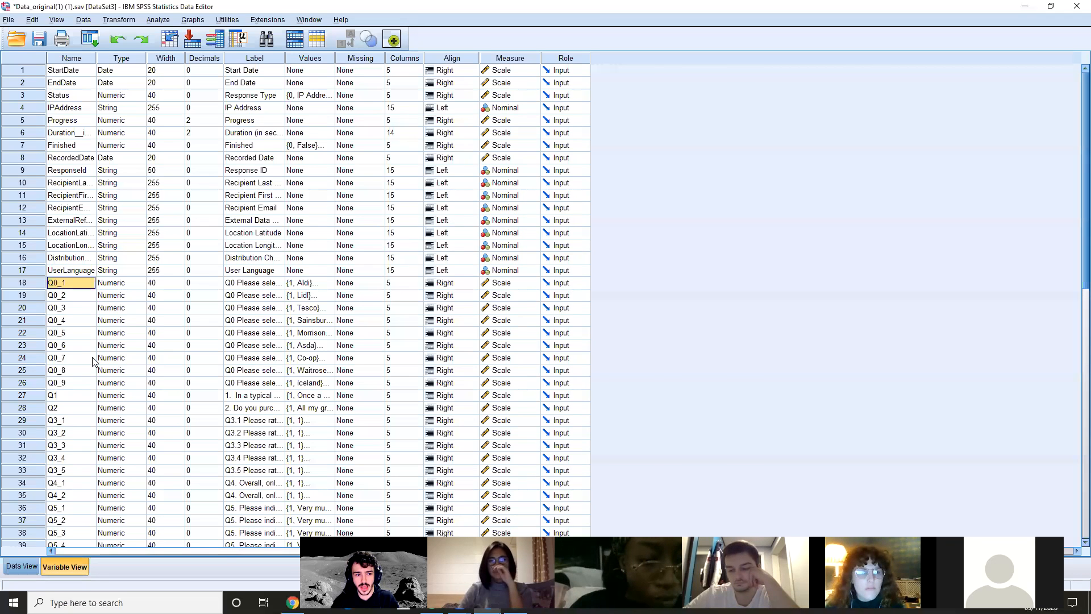
Check which measurement levels are available for variable Q1, leaving its setting as it is
{"action": "left_click", "coordinate": [69, 396]}
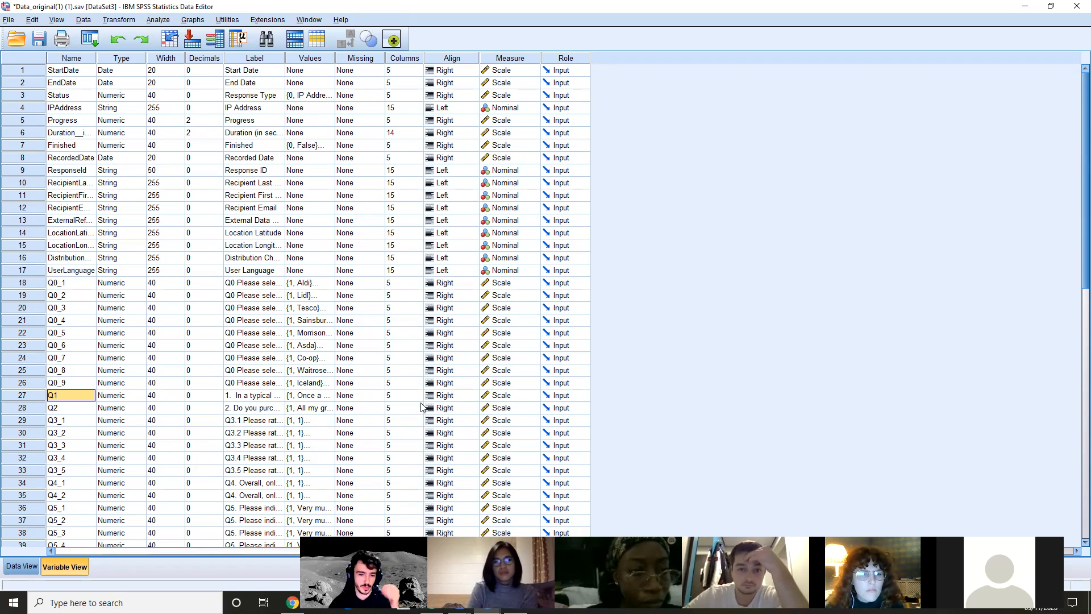
{"action": "left_click", "coordinate": [487, 400]}
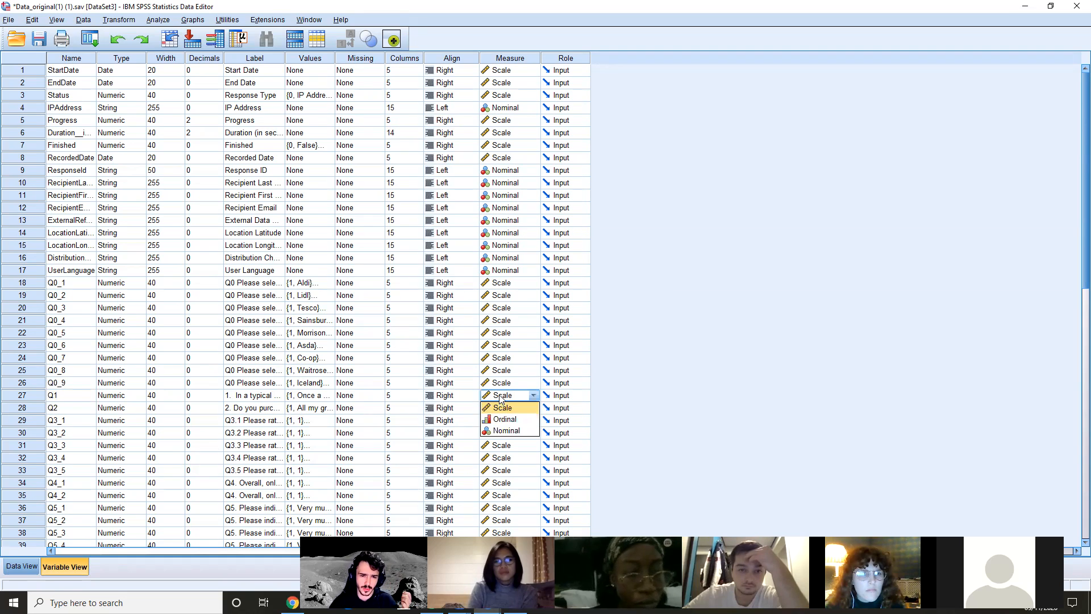
{"action": "left_click", "coordinate": [816, 386]}
{"action": "left_click", "coordinate": [489, 398]}
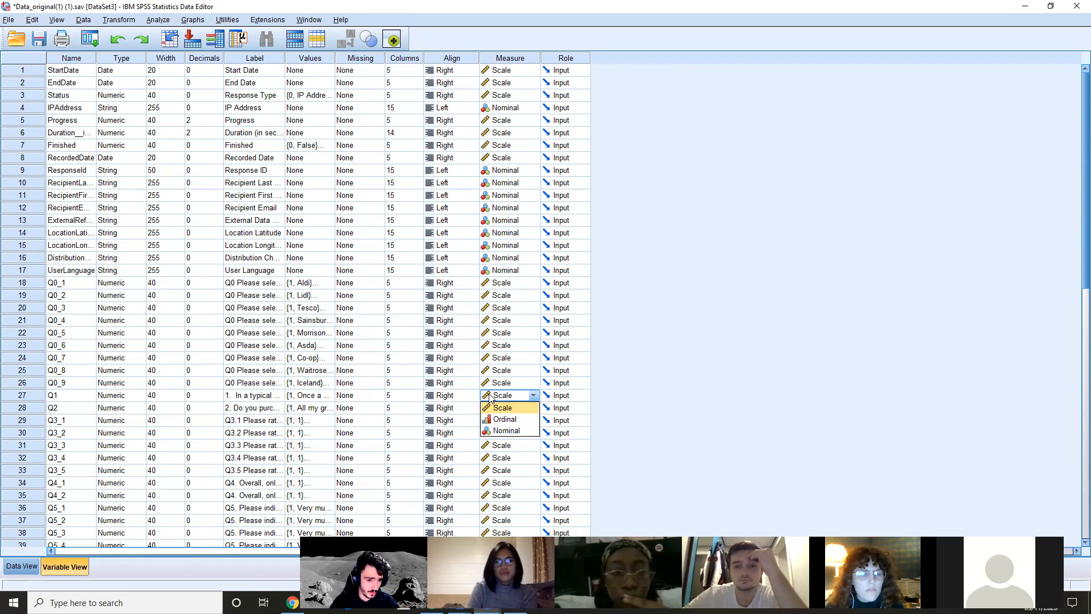
{"action": "left_click", "coordinate": [770, 359]}
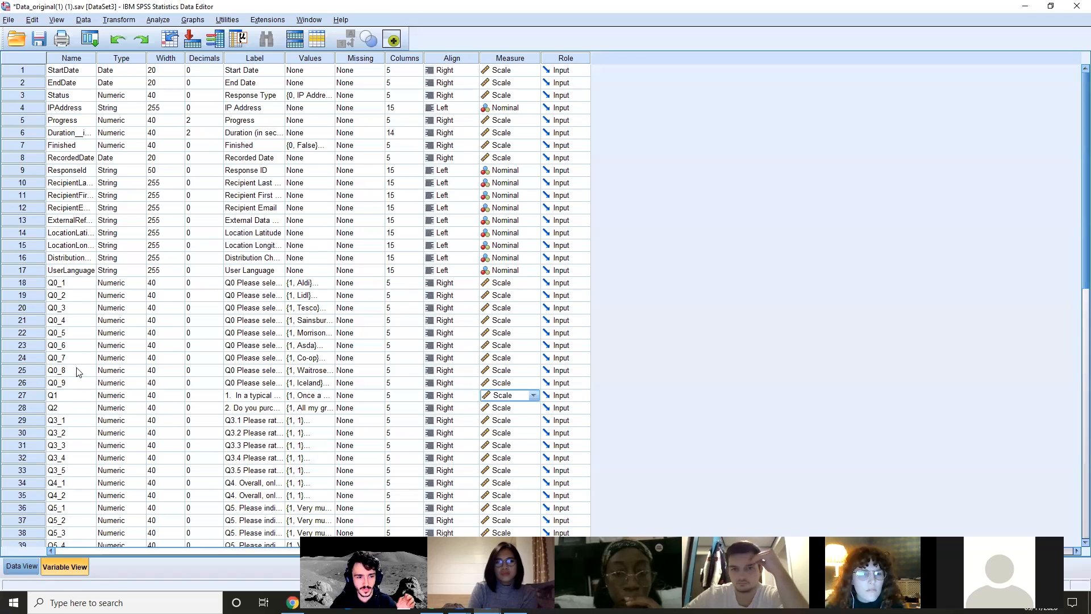
Examine the list of question variables, going through the names around Q3_5, Q4 and Q5 and back up to Q0_5
{"action": "scroll", "coordinate": [78, 375], "scroll_direction": "down", "scroll_amount": 2}
{"action": "left_click", "coordinate": [77, 392]}
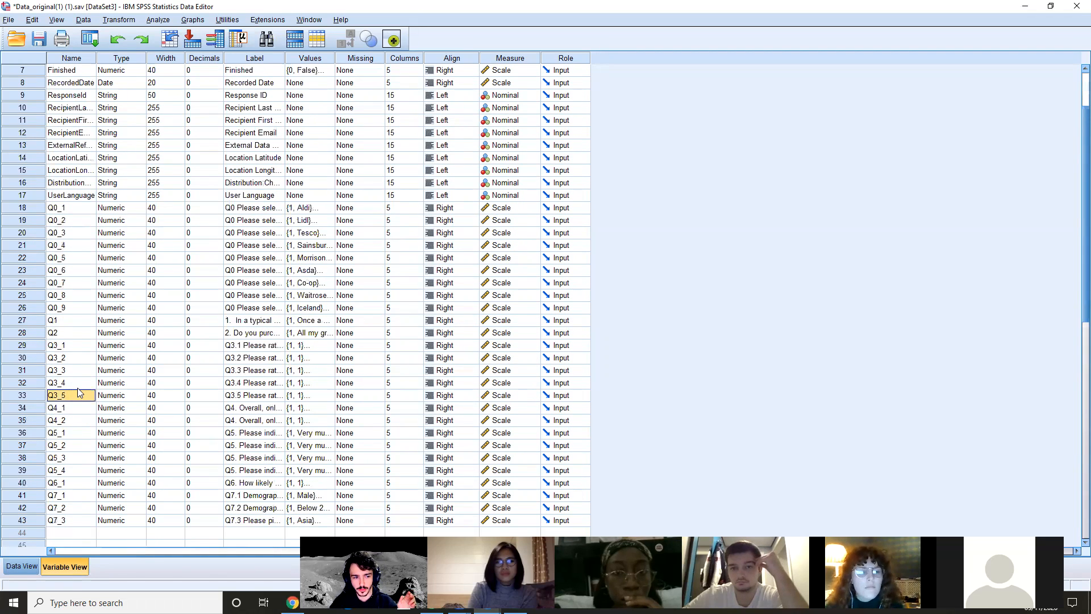
{"action": "key", "text": "Down"}
{"action": "key", "text": "Down"}
{"action": "key", "text": "Down"}
{"action": "key", "text": "Up"}
{"action": "key", "text": "Up"}
{"action": "key", "text": "Up"}
{"action": "key", "text": "Up"}
{"action": "key", "text": "Up"}
{"action": "key", "text": "Up"}
{"action": "key", "text": "Up"}
{"action": "key", "text": "Up"}
{"action": "key", "text": "Up"}
{"action": "key", "text": "Up"}
{"action": "key", "text": "Up"}
{"action": "key", "text": "Up"}
{"action": "key", "text": "Up"}
{"action": "key", "text": "Up"}
{"action": "key", "text": "Up"}
{"action": "key", "text": "Up"}
{"action": "key", "text": "Up"}
{"action": "key", "text": "Up"}
{"action": "key", "text": "Up"}
{"action": "key", "text": "Up"}
{"action": "key", "text": "Up"}
{"action": "key", "text": "Down"}
{"action": "key", "text": "Up"}
{"action": "key", "text": "Down"}
{"action": "key", "text": "Down"}
{"action": "key", "text": "Down"}
{"action": "key", "text": "Down"}
{"action": "key", "text": "Down"}
{"action": "key", "text": "Down"}
{"action": "key", "text": "Down"}
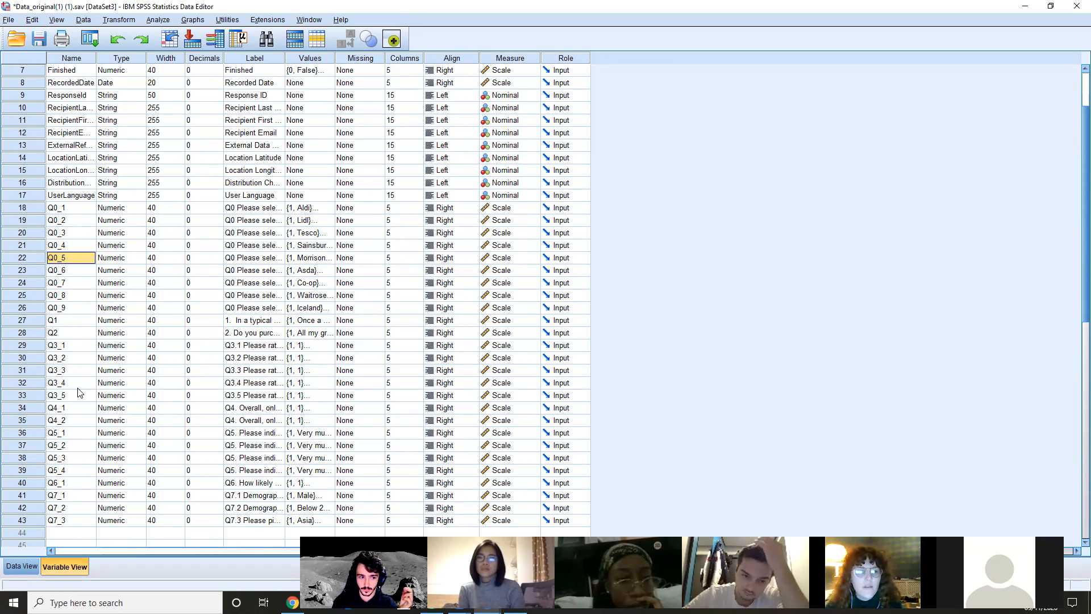
Examine the automatically recorded survey variables from StartDate to UserLanguage in the variable definitions
{"action": "scroll", "coordinate": [136, 305], "scroll_direction": "up", "scroll_amount": 2}
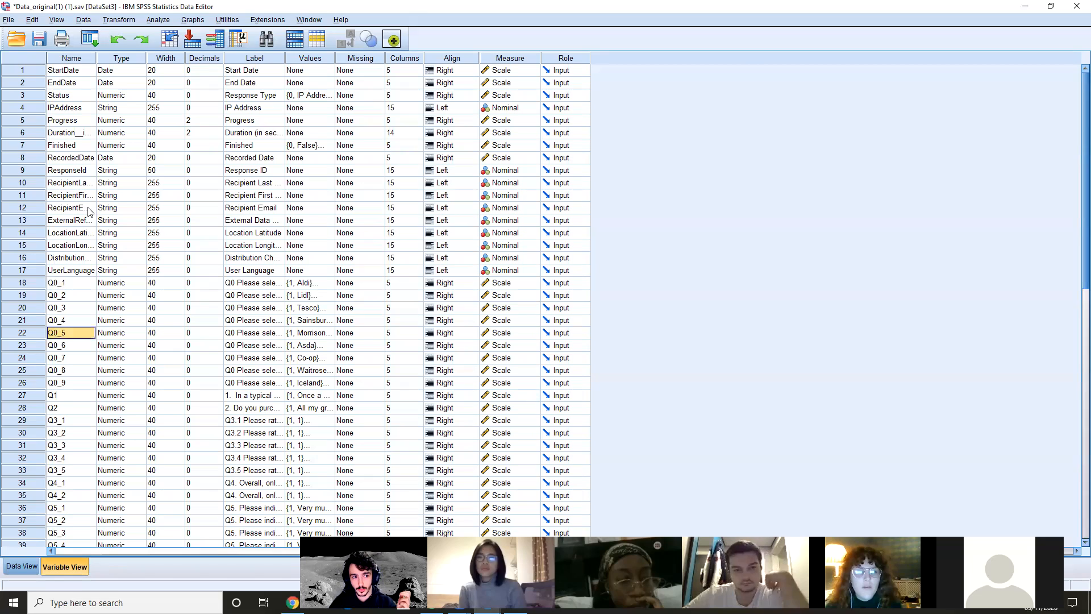
{"action": "left_click", "coordinate": [68, 70]}
{"action": "key", "text": "Down"}
{"action": "key", "text": "Down"}
{"action": "key", "text": "Down"}
{"action": "key", "text": "Down"}
{"action": "key", "text": "Down"}
{"action": "key", "text": "Down"}
{"action": "key", "text": "Down"}
{"action": "key", "text": "Down"}
{"action": "key", "text": "Down"}
{"action": "key", "text": "Down"}
{"action": "key", "text": "Down"}
{"action": "key", "text": "Down"}
{"action": "key", "text": "Down"}
{"action": "key", "text": "Down"}
{"action": "key", "text": "Up"}
{"action": "key", "text": "Up"}
{"action": "key", "text": "Down"}
{"action": "key", "text": "Down"}
{"action": "key", "text": "Down"}
{"action": "key", "text": "Down"}
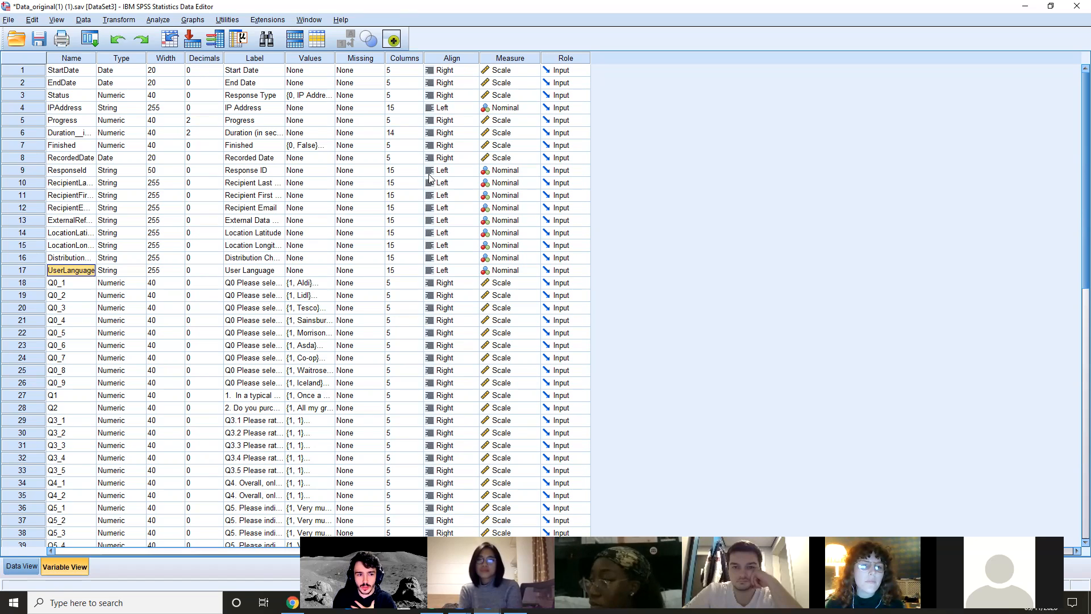
{"action": "key", "text": "Up"}
{"action": "key", "text": "Up"}
{"action": "key", "text": "Up"}
{"action": "key", "text": "Up"}
{"action": "key", "text": "Up"}
{"action": "key", "text": "Up"}
{"action": "key", "text": "Up"}
{"action": "key", "text": "Up"}
{"action": "key", "text": "Up"}
{"action": "key", "text": "Up"}
{"action": "key", "text": "Up"}
{"action": "key", "text": "Up"}
{"action": "key", "text": "Up"}
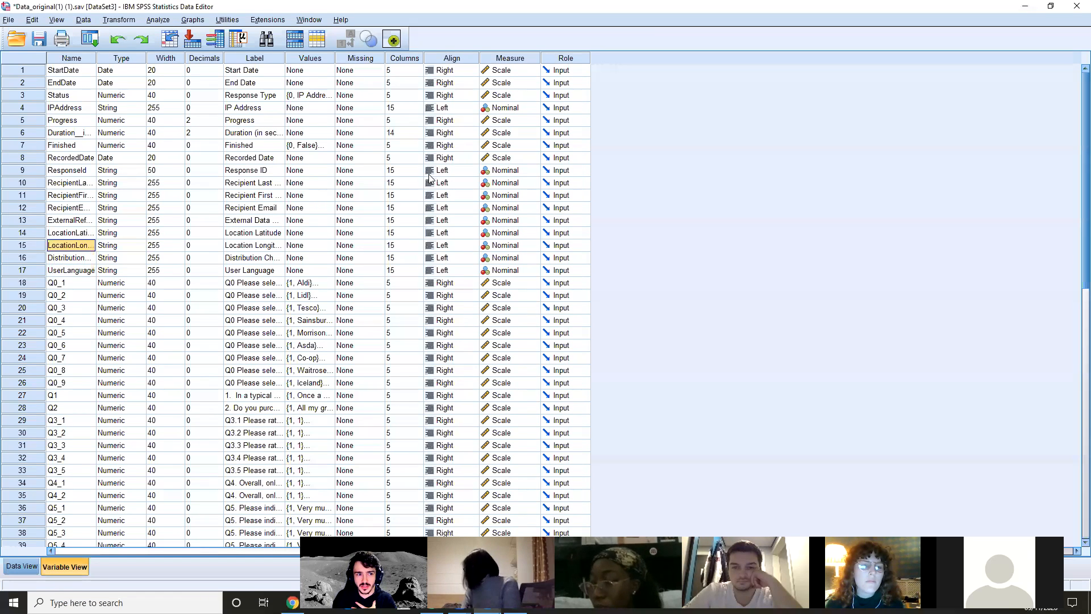
{"action": "key", "text": "Down"}
{"action": "key", "text": "Down"}
{"action": "key", "text": "Down"}
{"action": "key", "text": "Down"}
{"action": "key", "text": "Down"}
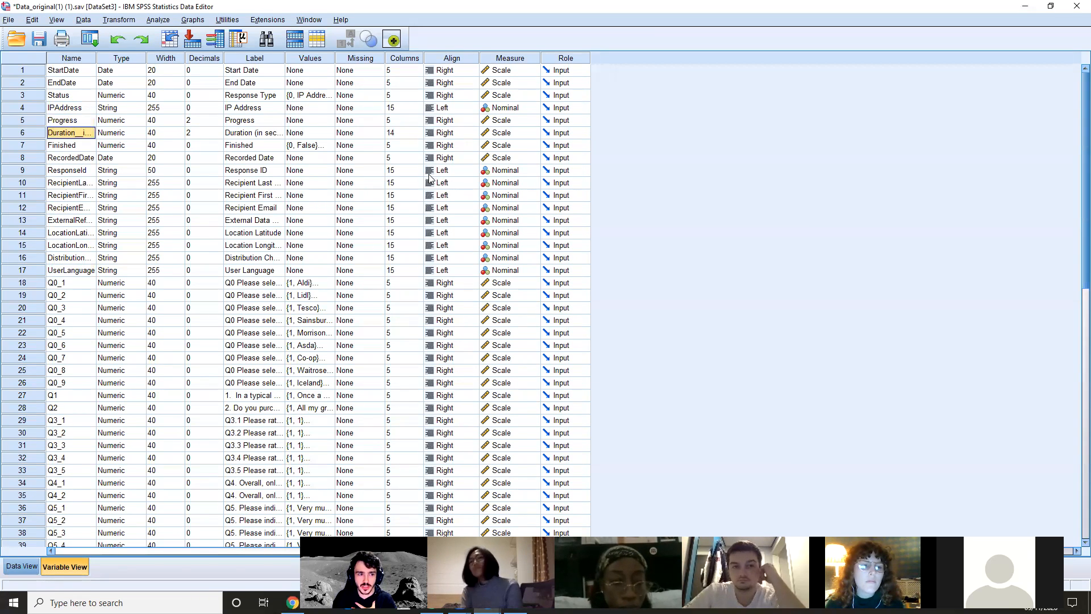
{"action": "key", "text": "Down"}
{"action": "key", "text": "Down"}
{"action": "key", "text": "Down"}
{"action": "key", "text": "Down"}
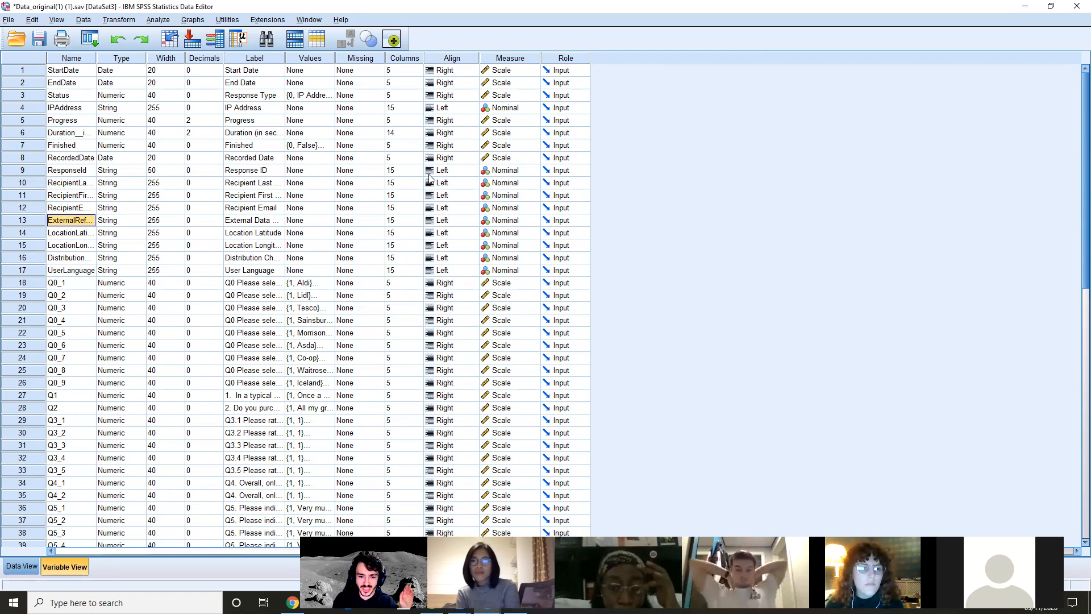
Compare the Duration, Finished, RecordedDate and IPAddress variable definitions with their columns in the case data
{"action": "left_click", "coordinate": [26, 567]}
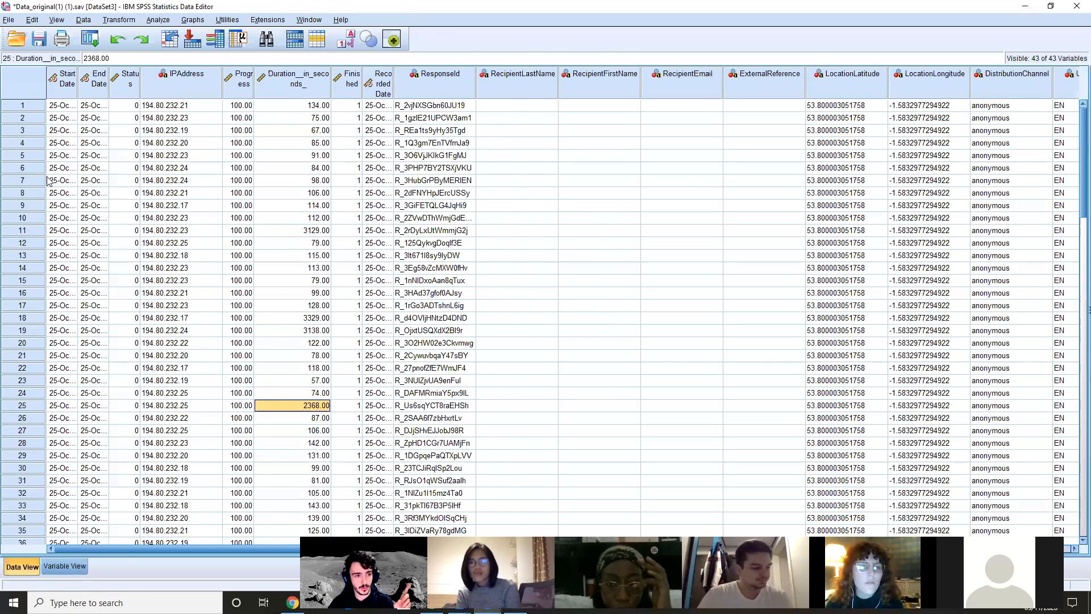
{"action": "key", "text": "ctrl+t"}
{"action": "left_click", "coordinate": [71, 135]}
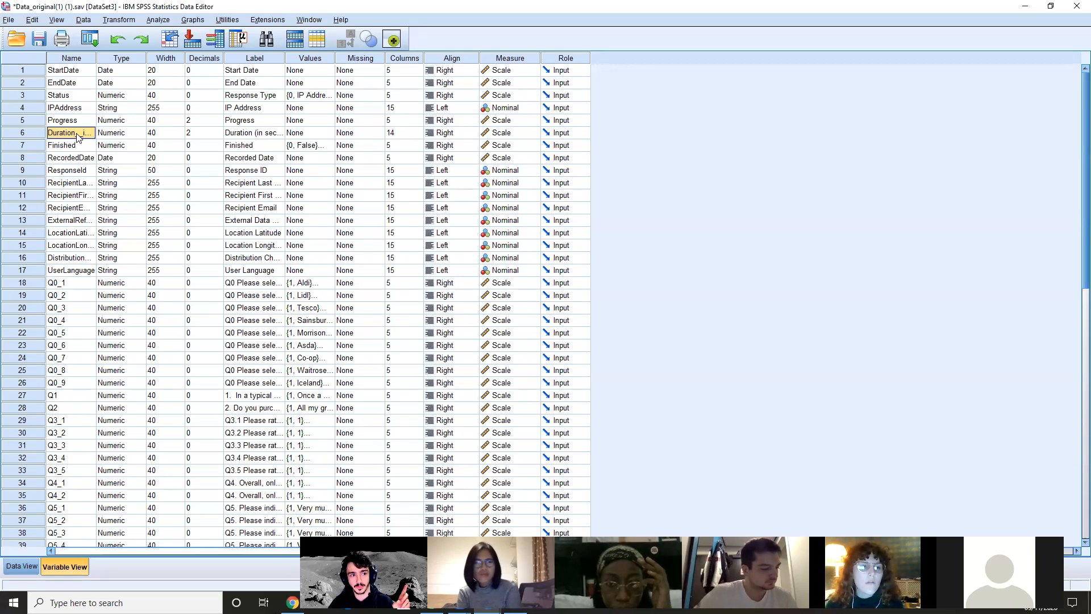
{"action": "left_click", "coordinate": [22, 566]}
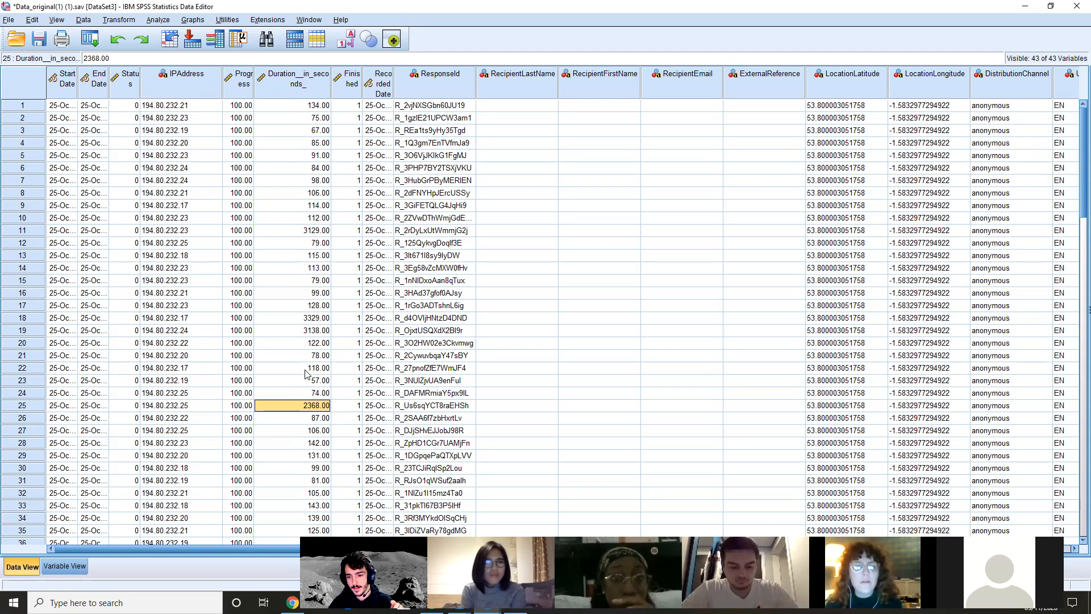
{"action": "left_click", "coordinate": [84, 566]}
{"action": "left_click", "coordinate": [67, 146]}
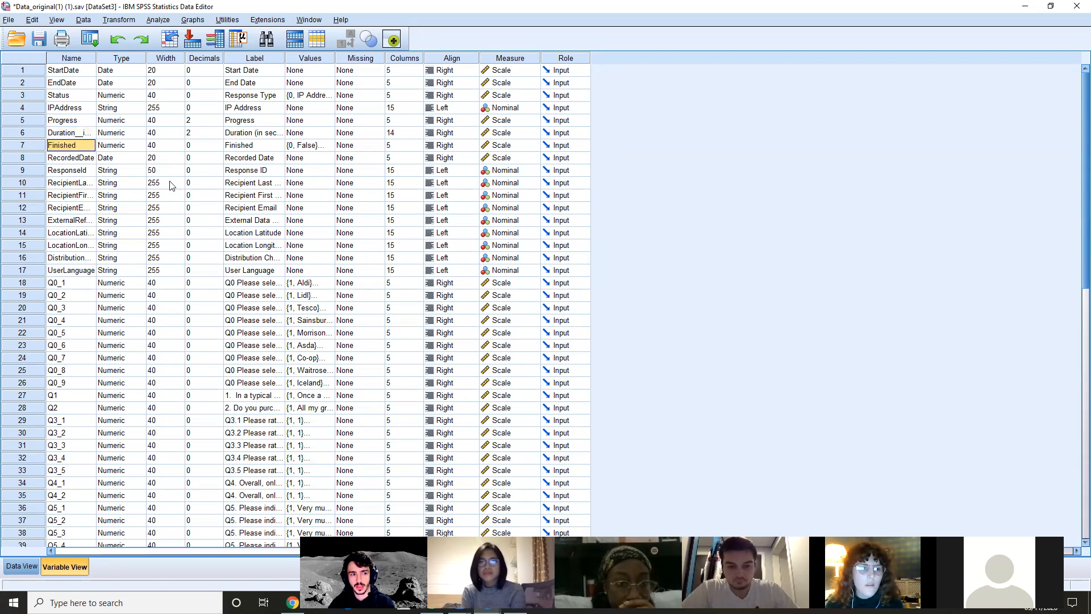
{"action": "key", "text": "Down"}
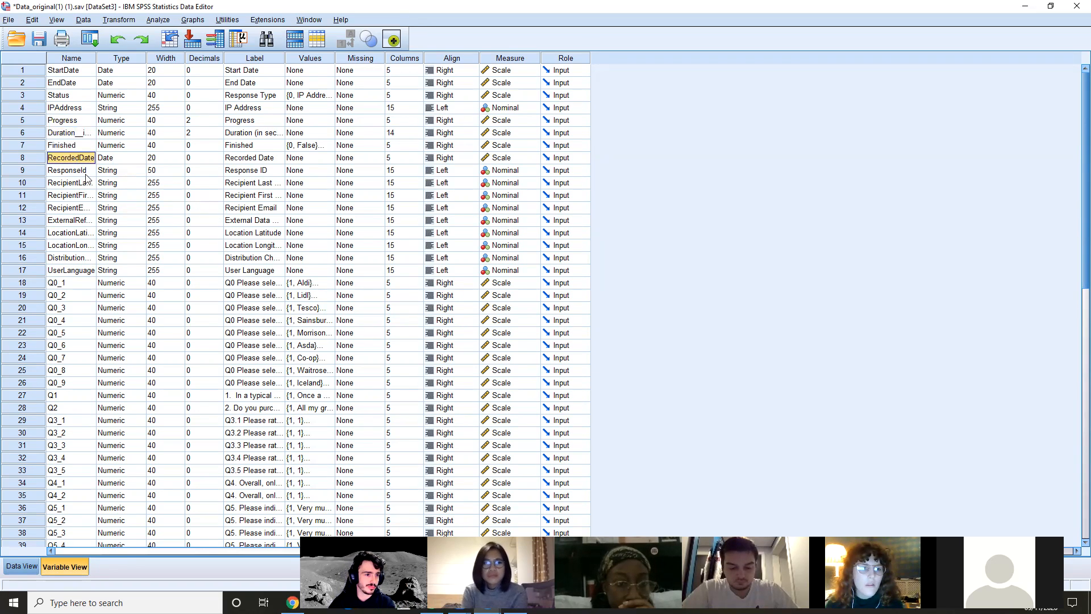
{"action": "left_click", "coordinate": [73, 109]}
Show the case data and examine the answer columns for Q0_1 to Q0_9
{"action": "left_click", "coordinate": [13, 564]}
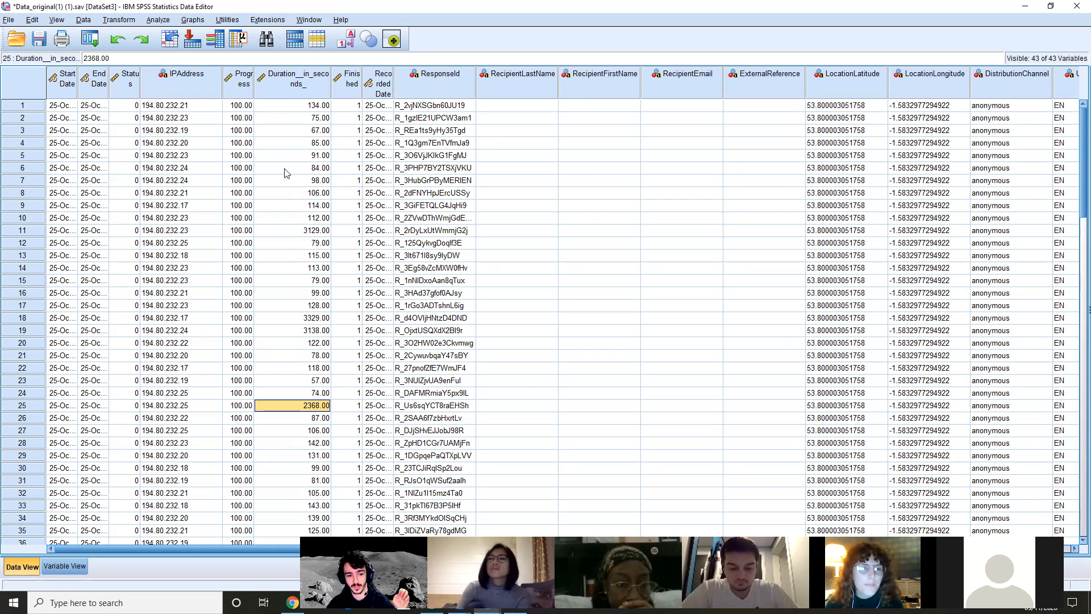
{"action": "left_click_drag", "start_coordinate": [110, 551], "coordinate": [223, 541]}
{"action": "left_click_drag", "start_coordinate": [239, 544], "coordinate": [336, 550]}
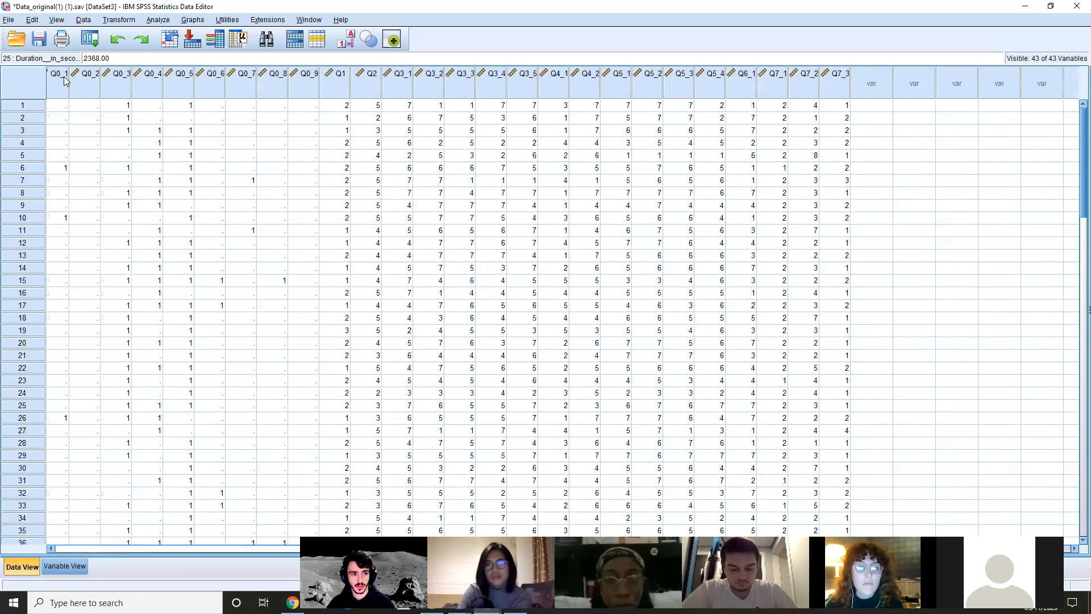
{"action": "left_click", "coordinate": [66, 82]}
{"action": "left_click", "coordinate": [97, 85]}
{"action": "left_click", "coordinate": [125, 87]}
{"action": "left_click", "coordinate": [155, 89]}
{"action": "left_click", "coordinate": [185, 90]}
{"action": "left_click", "coordinate": [280, 105]}
{"action": "key", "text": "Right"}
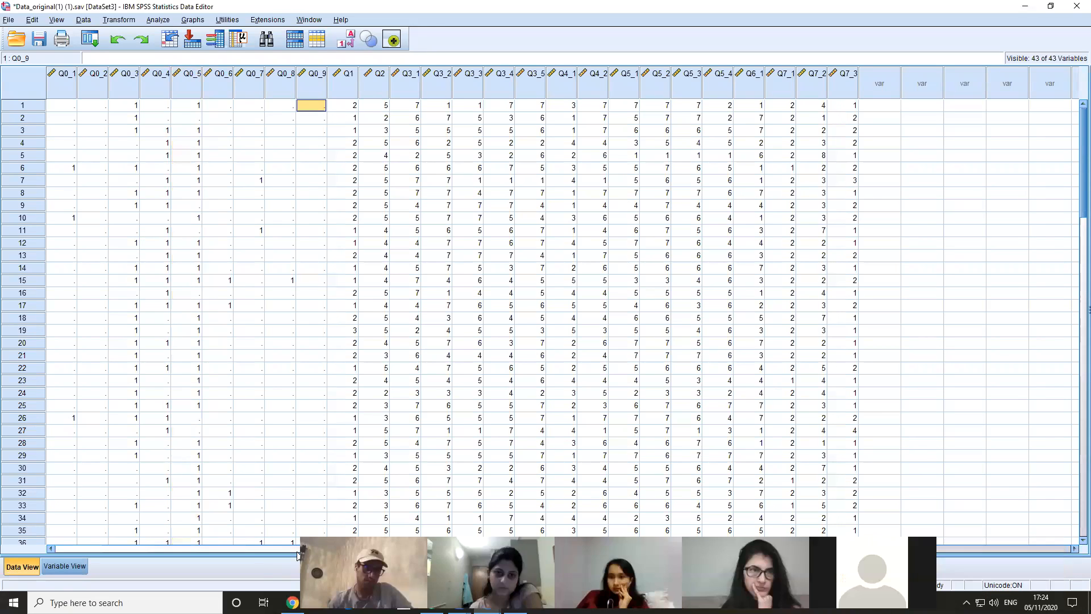
Look over the Q1 to Q3_1 answers from case 32 down and the respondent detail columns in the case data
{"action": "left_click_drag", "start_coordinate": [346, 493], "coordinate": [399, 483]}
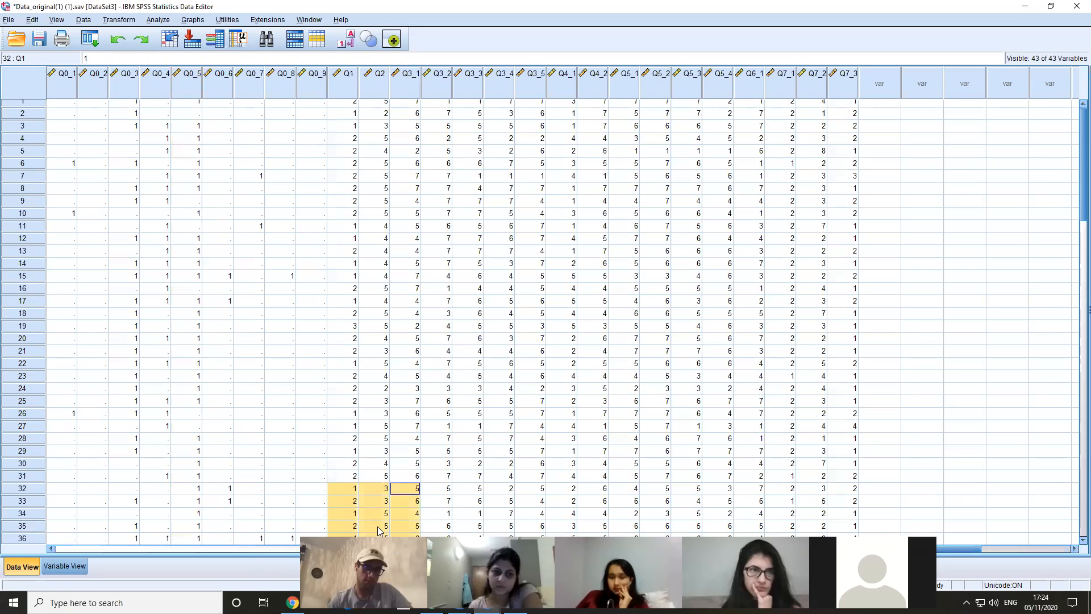
{"action": "left_click_drag", "start_coordinate": [347, 500], "coordinate": [377, 542]}
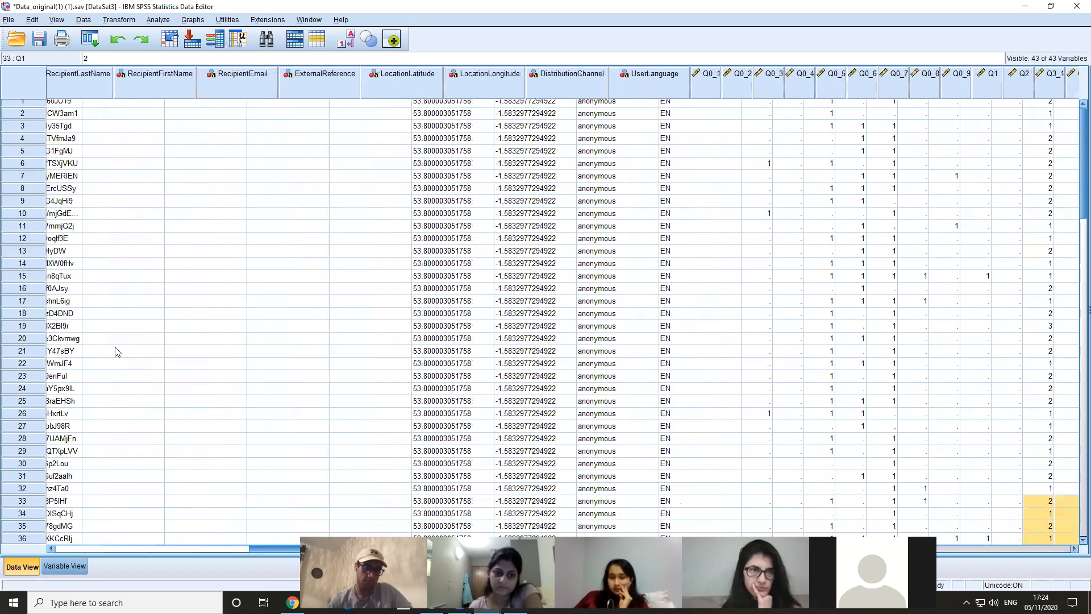
{"action": "left_click_drag", "start_coordinate": [116, 348], "coordinate": [103, 414]}
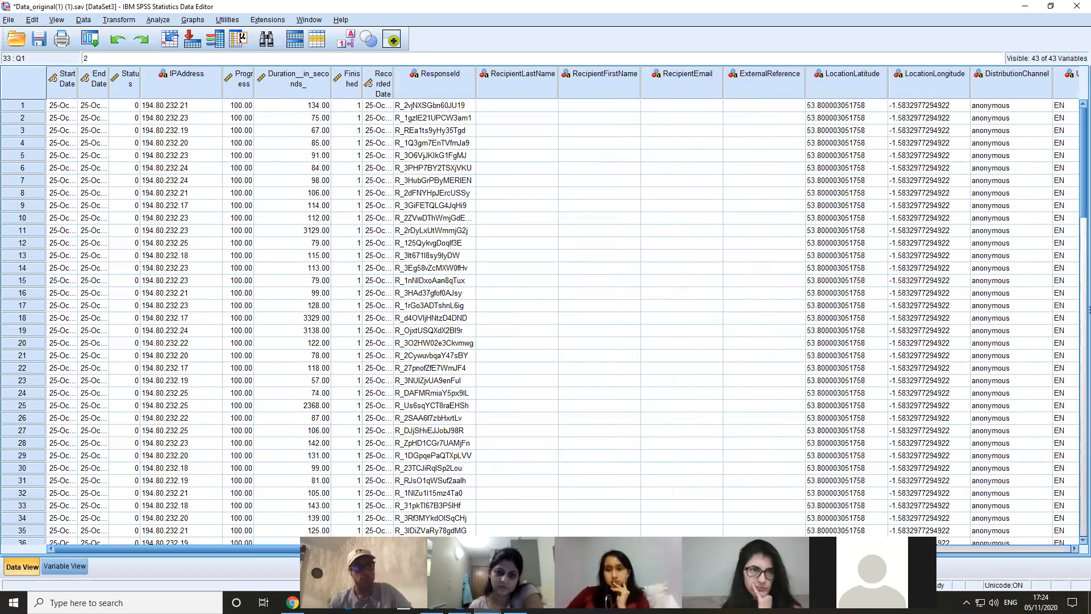
{"action": "left_click_drag", "start_coordinate": [312, 542], "coordinate": [341, 543]}
{"action": "scroll", "coordinate": [158, 223], "scroll_direction": "up", "scroll_amount": 1}
Examine the first case's answers in the Q0_3 and Q0_5 columns of the case data
{"action": "left_click_drag", "start_coordinate": [262, 549], "coordinate": [637, 550]}
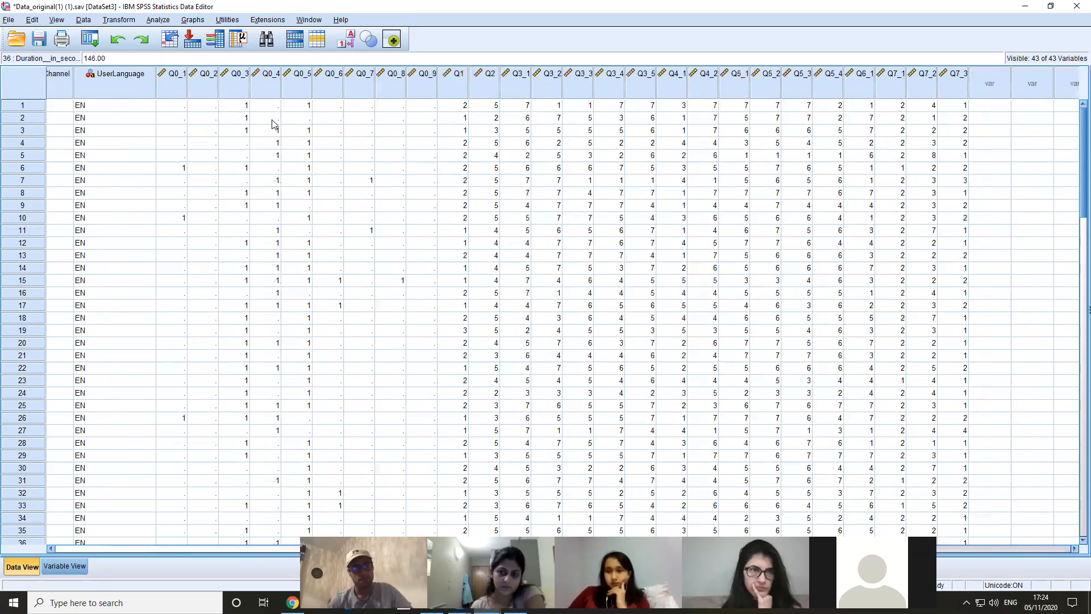
{"action": "left_click", "coordinate": [245, 109]}
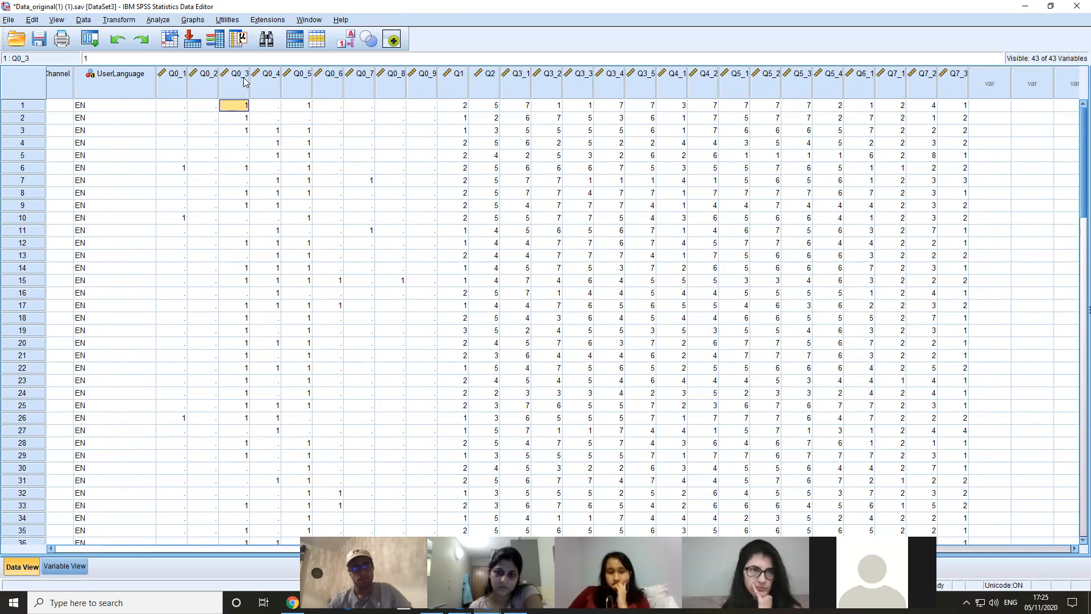
{"action": "left_click", "coordinate": [245, 81]}
{"action": "left_click", "coordinate": [306, 108]}
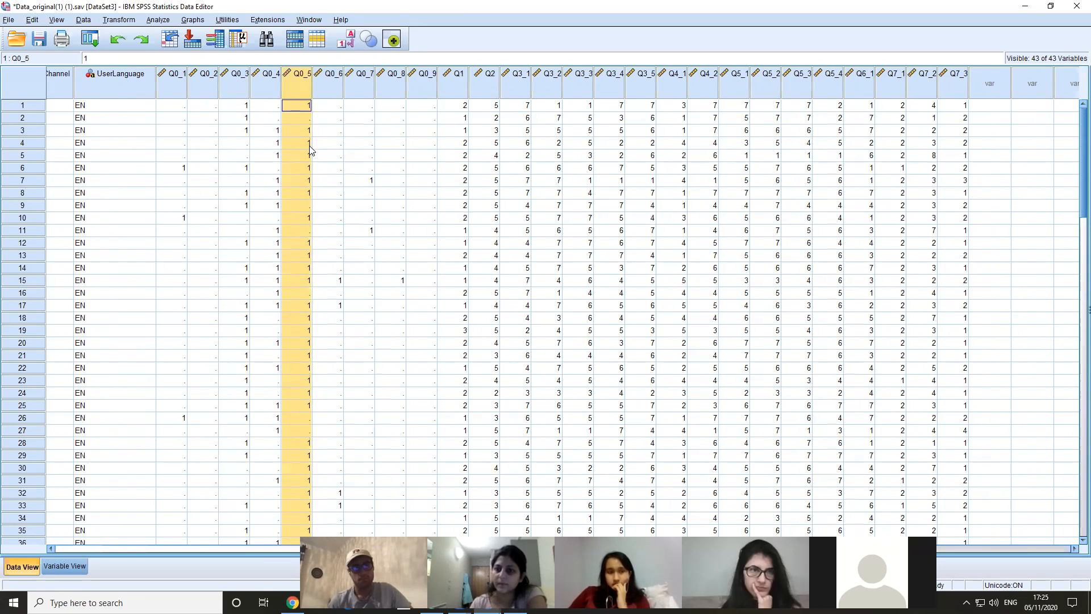
Switch to the Questionnaire Online_Retail document in Word and match the Q0 codes to retailers such as Morrisons and Sainsbury's
{"action": "key", "text": "alt+Tab"}
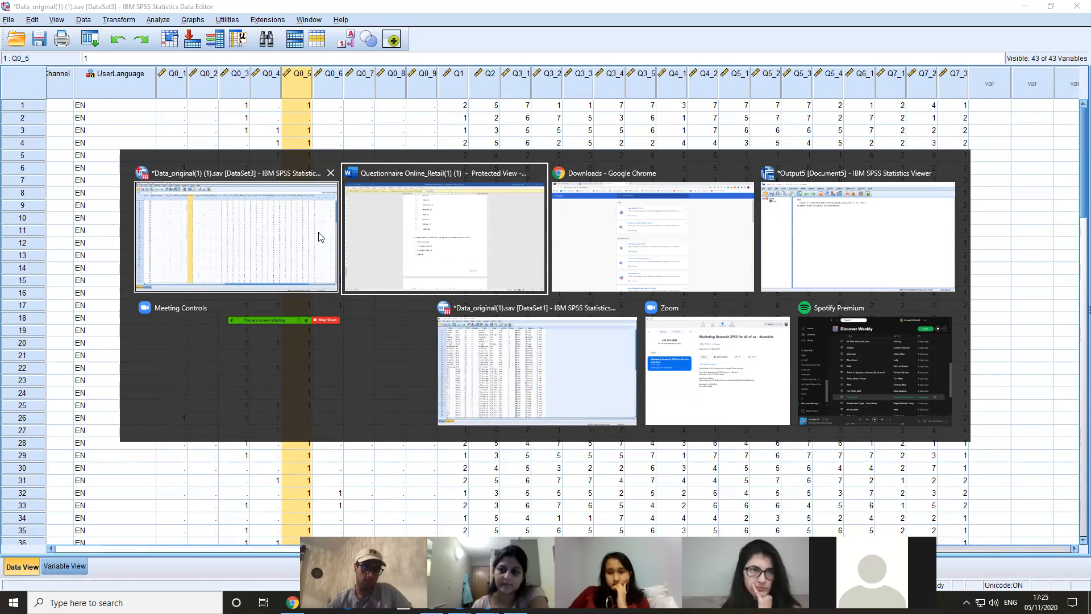
{"action": "key", "text": "alt+Tab"}
{"action": "scroll", "coordinate": [453, 230], "scroll_direction": "up", "scroll_amount": 3}
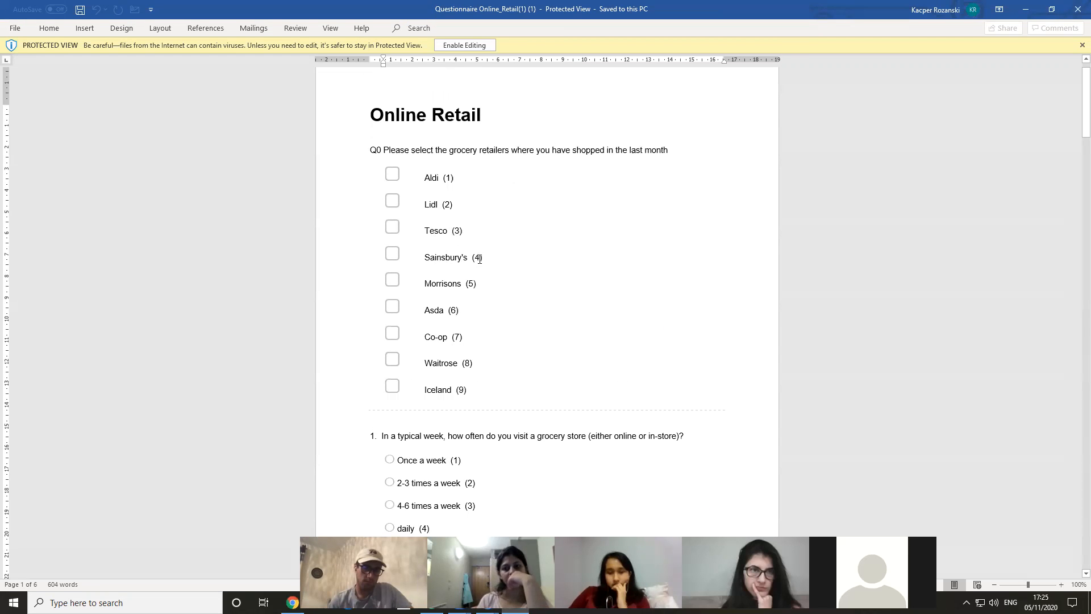
{"action": "left_click", "coordinate": [448, 283]}
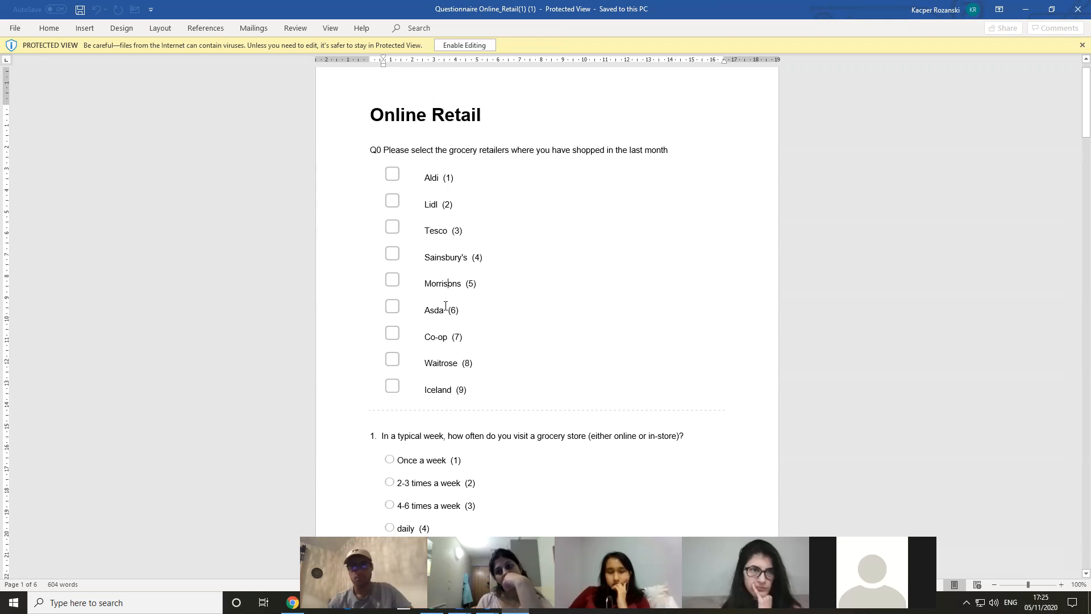
{"action": "left_click", "coordinate": [451, 257]}
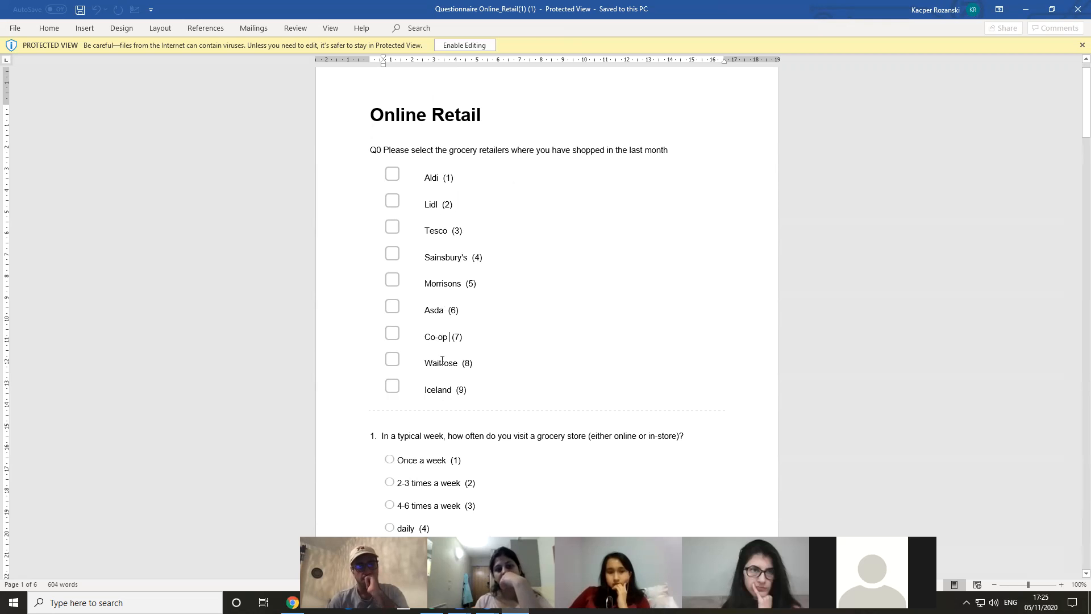
Switch back to the SPSS data set, look over the Q0 answer columns and show the variable definitions
{"action": "key", "text": "alt+Tab"}
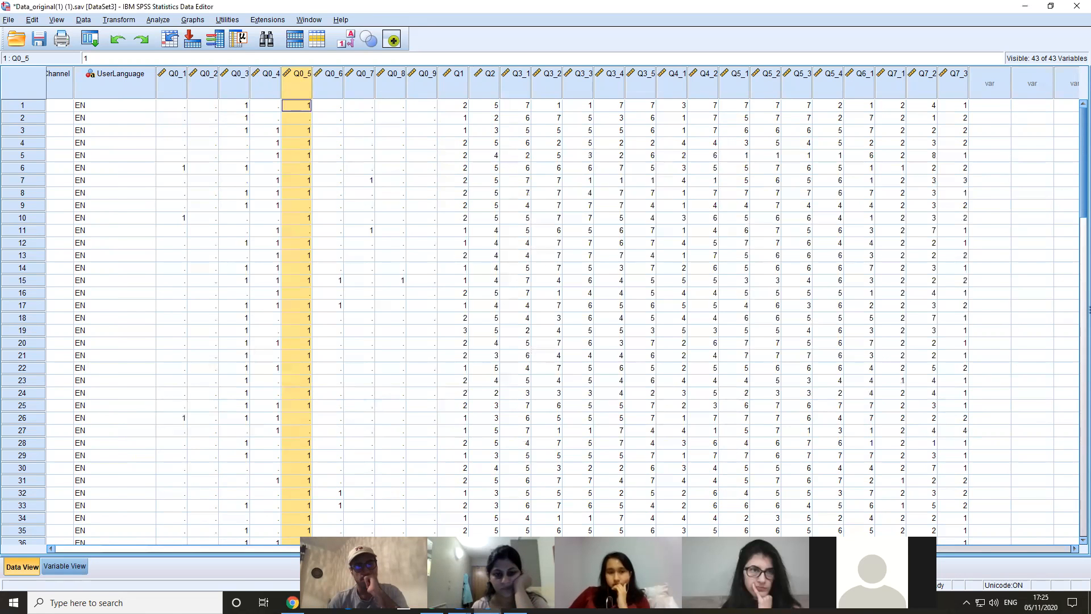
{"action": "left_click_drag", "start_coordinate": [738, 549], "coordinate": [642, 549]}
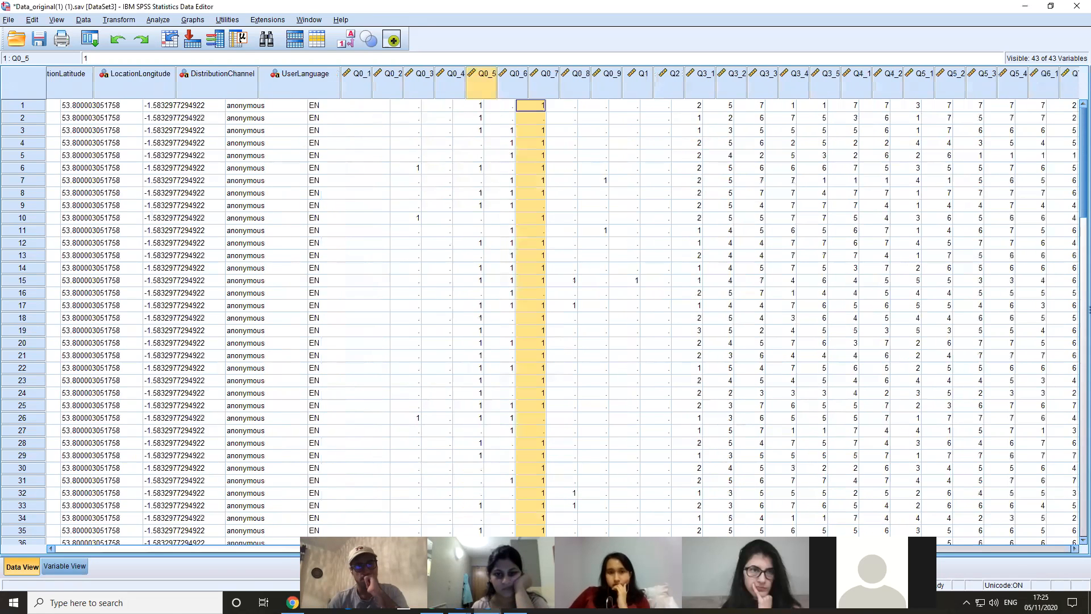
{"action": "left_click", "coordinate": [72, 572]}
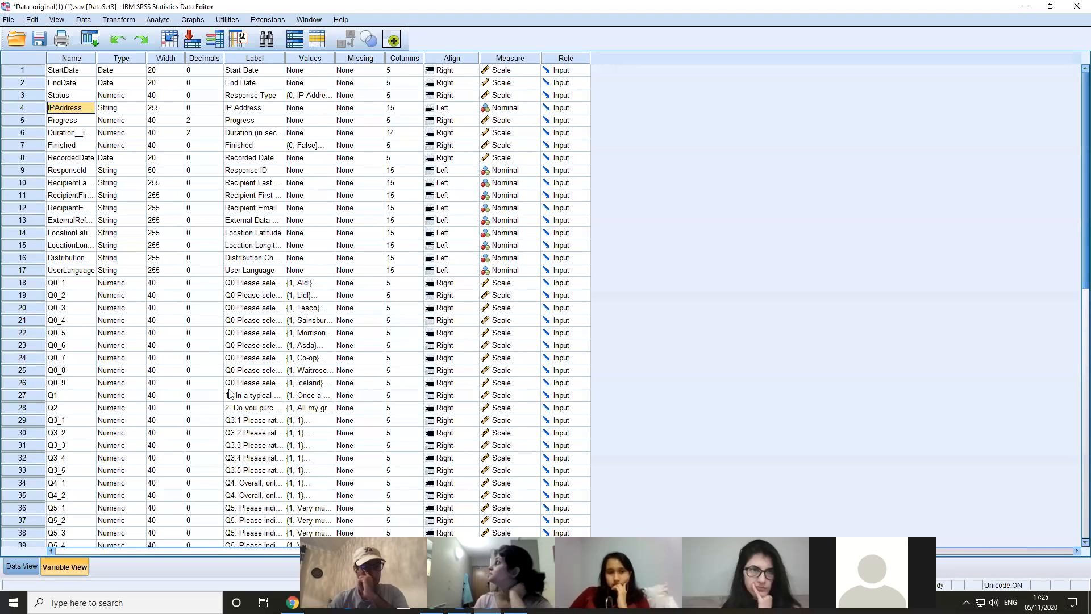
Look over the case data from the StartDate column onward and return to the variable definitions
{"action": "left_click", "coordinate": [17, 566]}
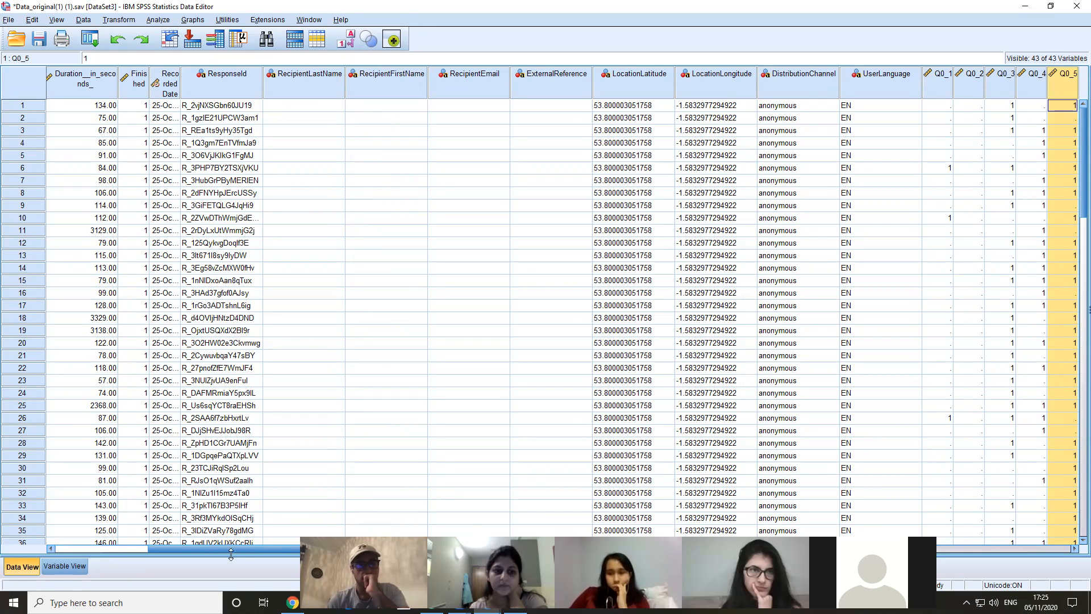
{"action": "left_click_drag", "start_coordinate": [226, 549], "coordinate": [54, 550]}
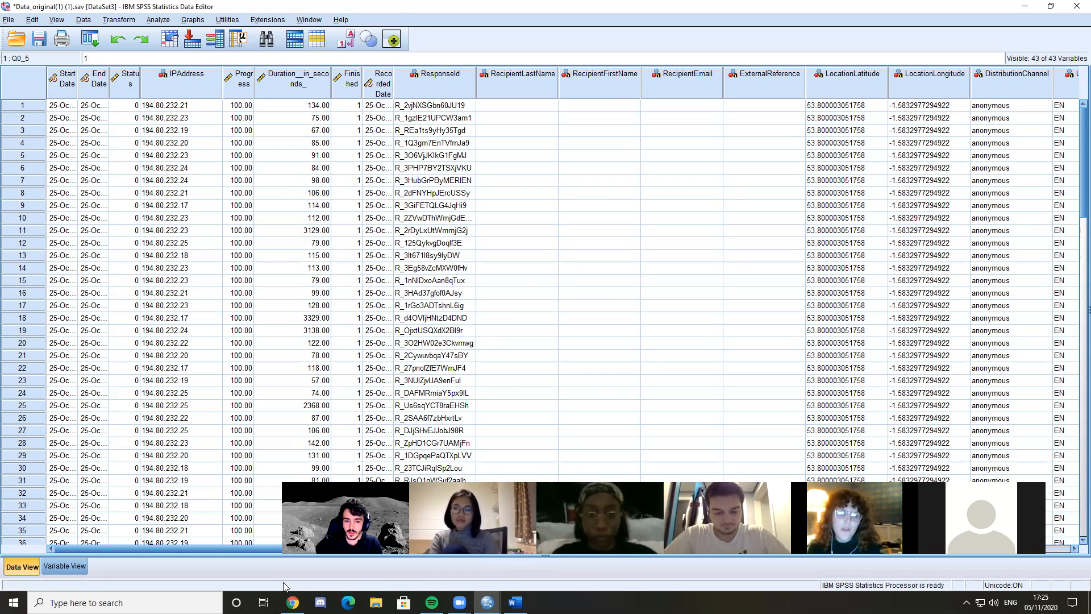
{"action": "left_click", "coordinate": [75, 564]}
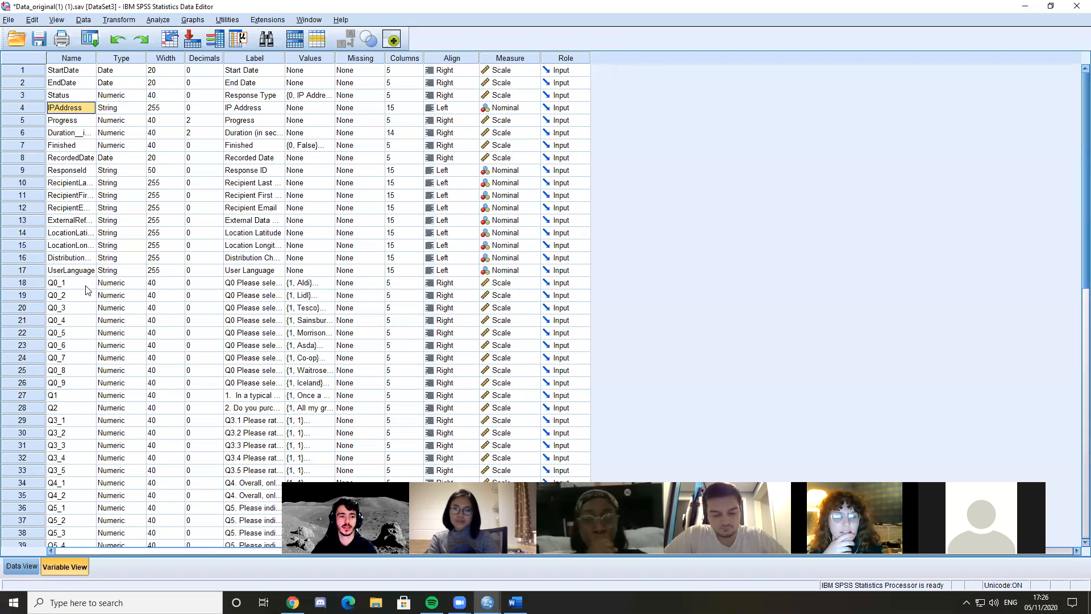
Examine the type, width, decimals, value labels and available measurement levels of Q0_1 against its neighbouring variables
{"action": "left_click", "coordinate": [114, 283]}
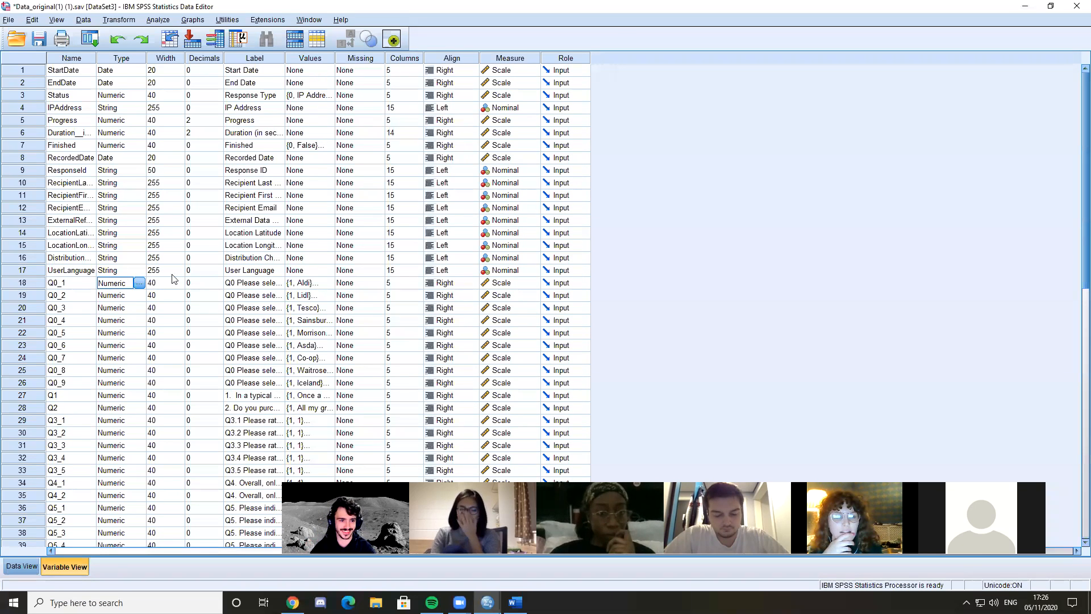
{"action": "left_click", "coordinate": [118, 271]}
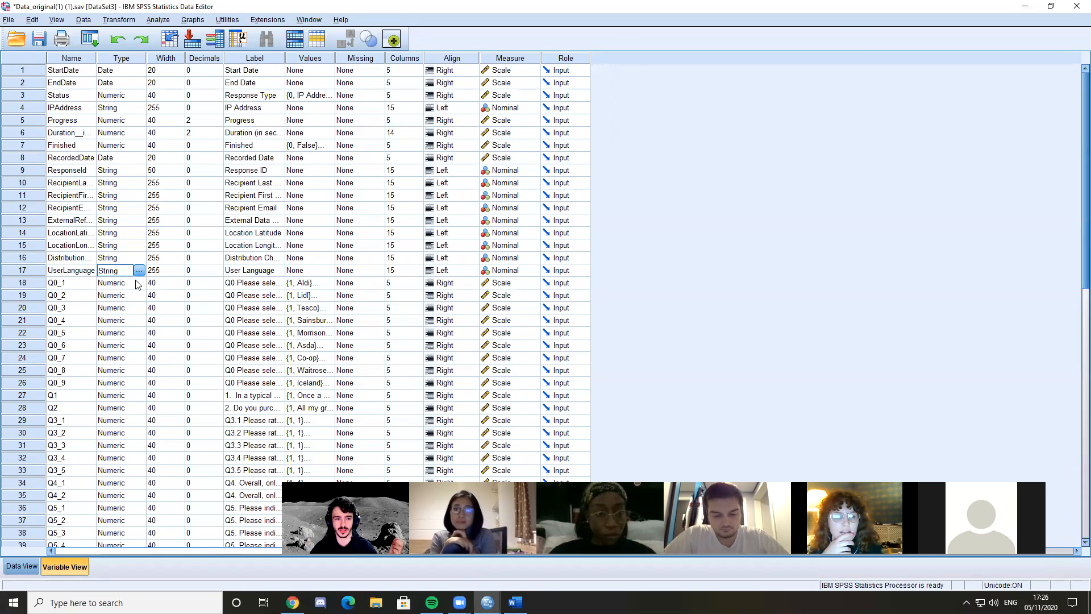
{"action": "left_click", "coordinate": [162, 291]}
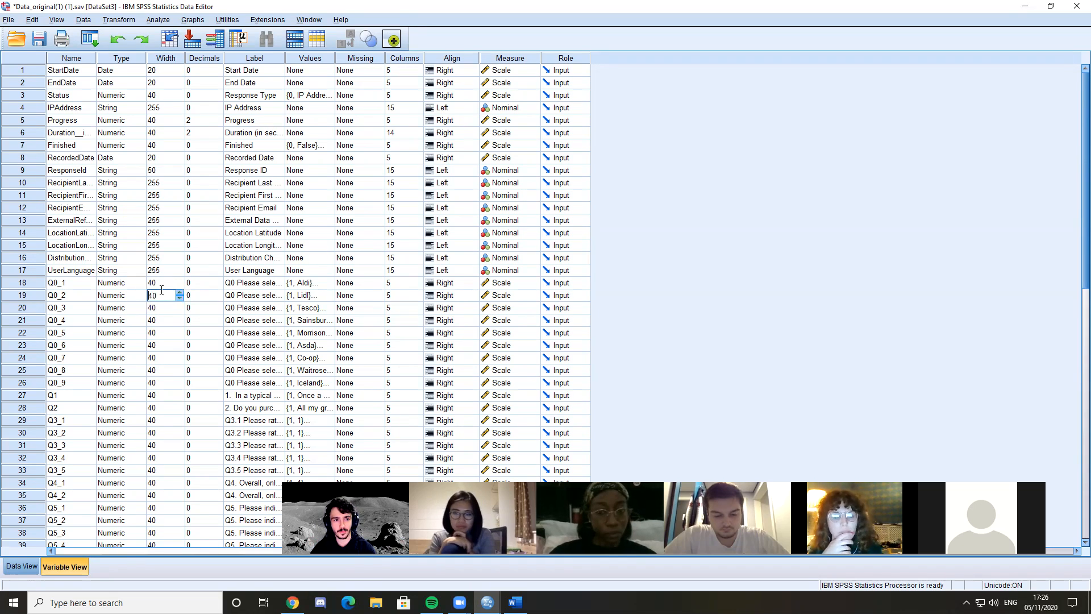
{"action": "left_click", "coordinate": [213, 292]}
{"action": "left_click", "coordinate": [216, 284]}
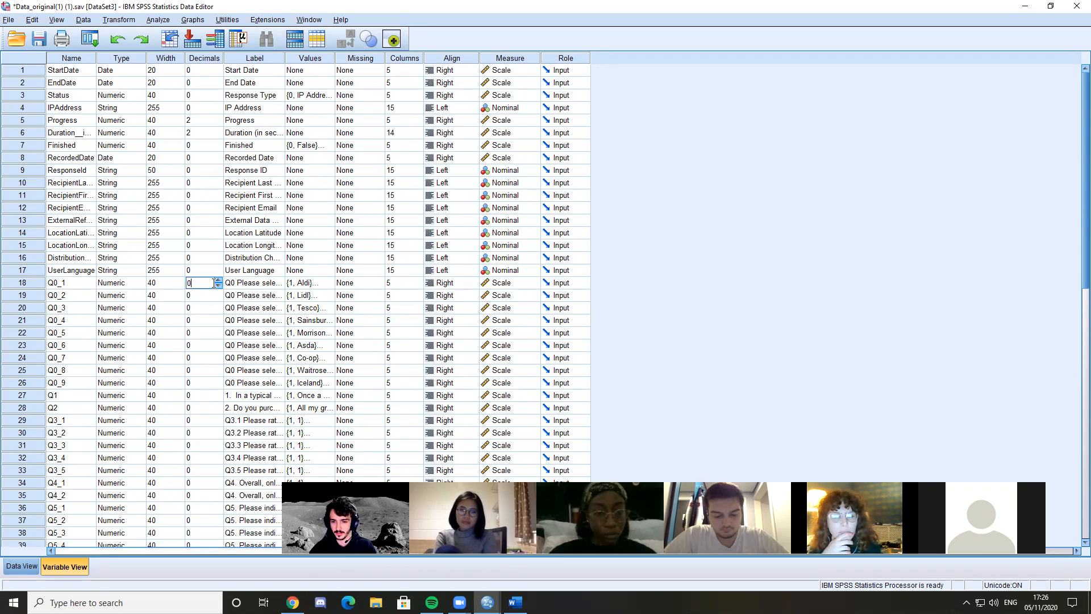
{"action": "left_click", "coordinate": [308, 283]}
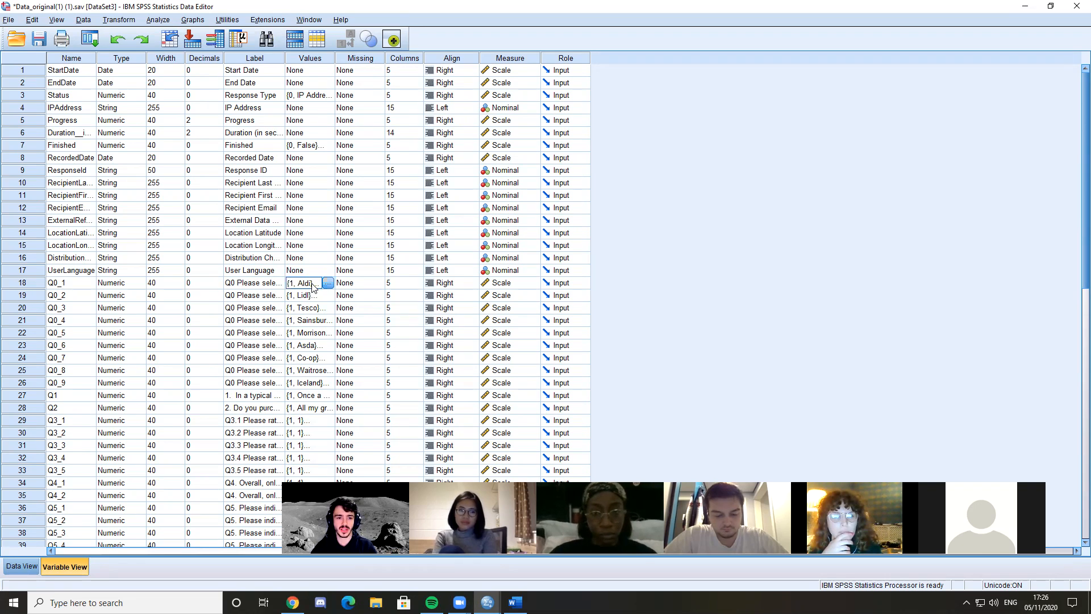
{"action": "left_click", "coordinate": [503, 285]}
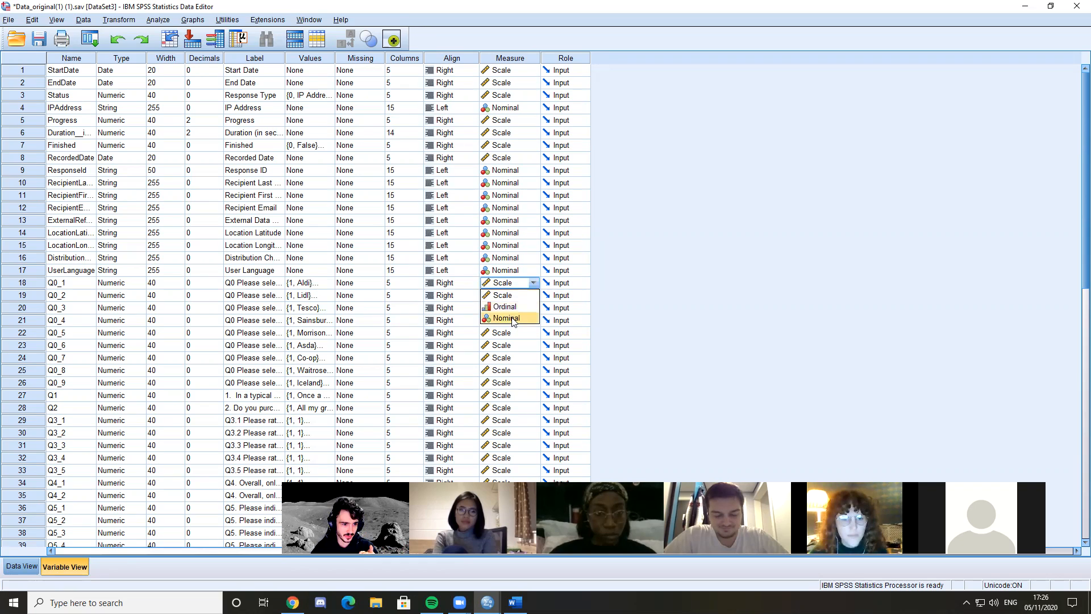
{"action": "left_click", "coordinate": [656, 292]}
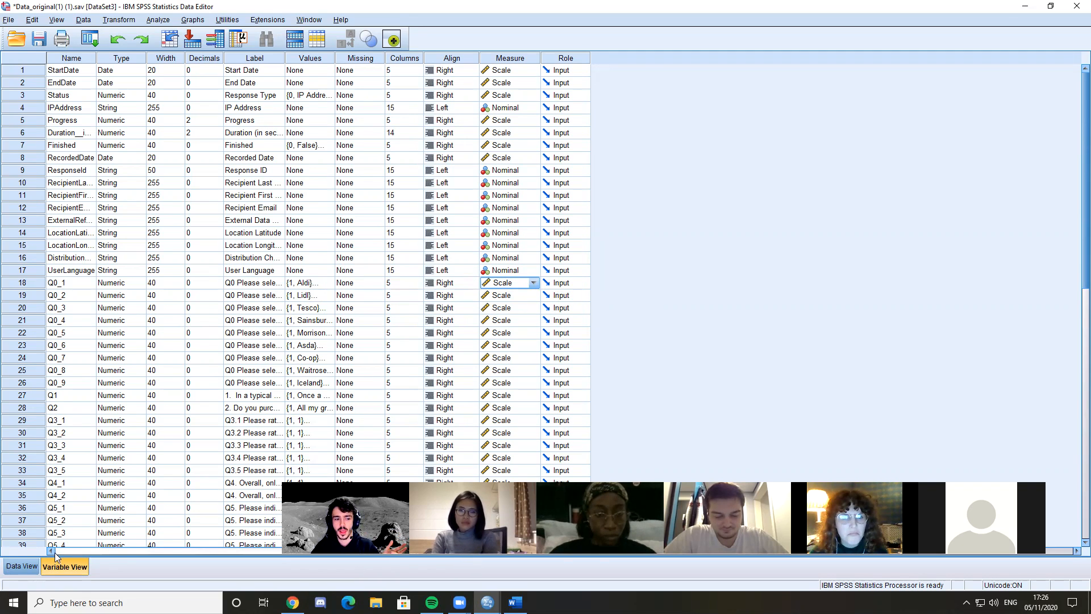
Compare the case data with the variable definitions, checking the list down to Q7_3 and the decimals setting of Q0_1
{"action": "left_click", "coordinate": [22, 567]}
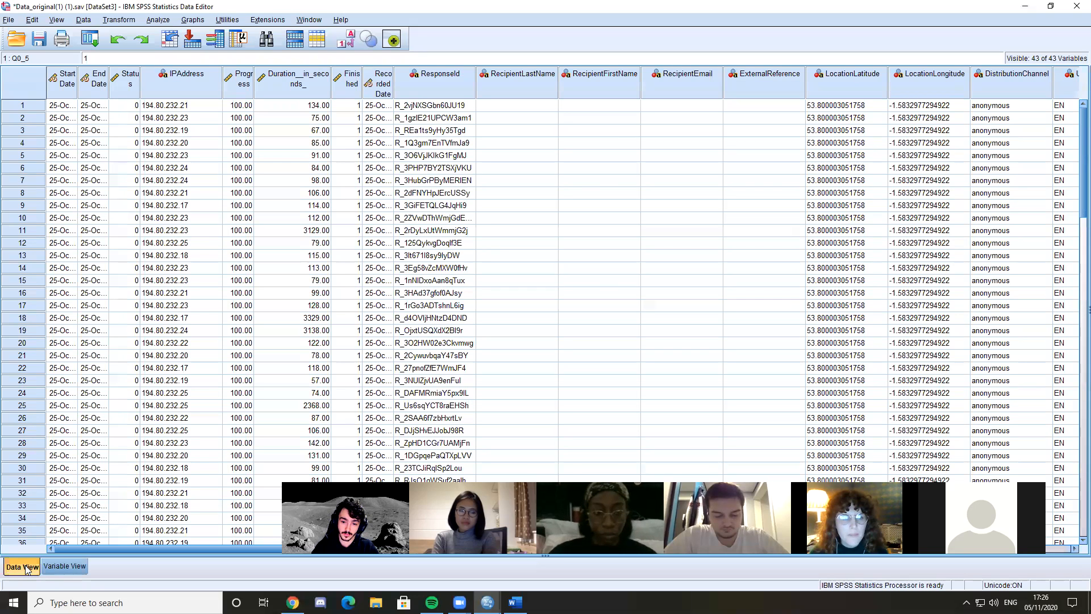
{"action": "left_click", "coordinate": [62, 566]}
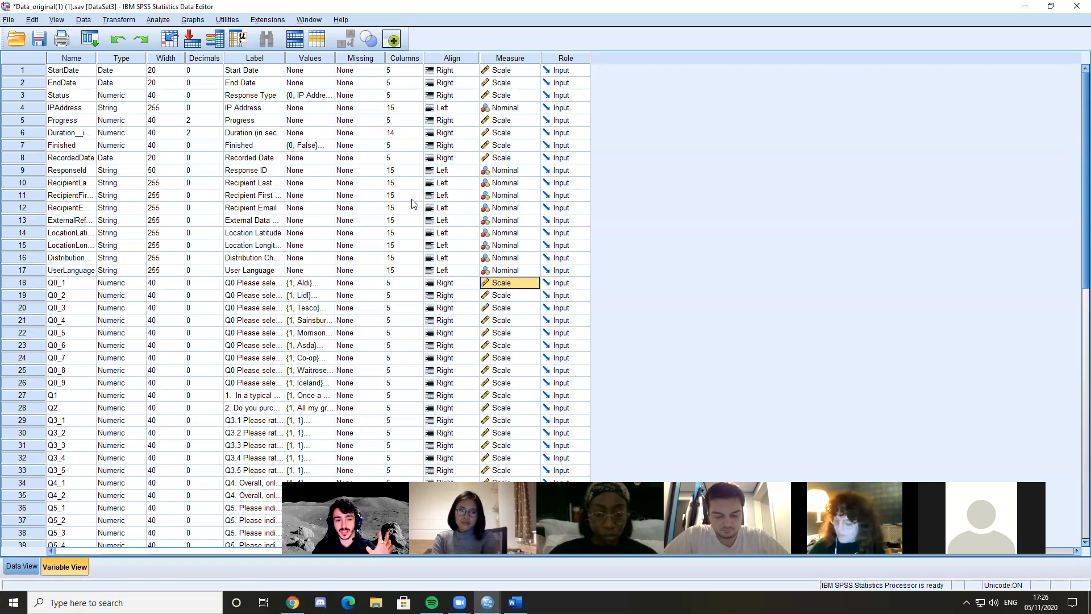
{"action": "scroll", "coordinate": [267, 307], "scroll_direction": "down", "scroll_amount": 2}
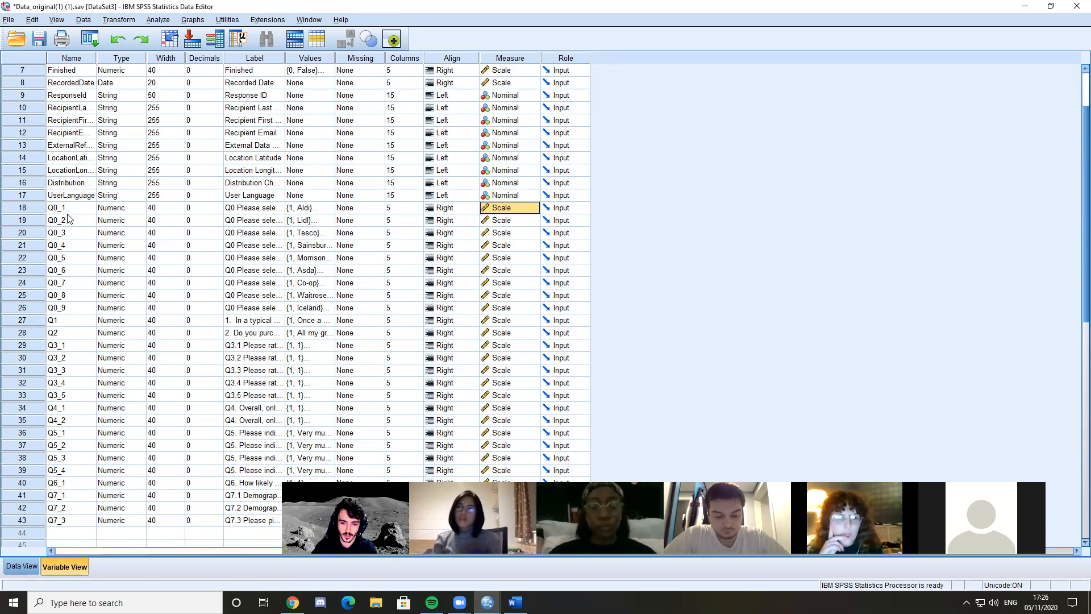
{"action": "left_click", "coordinate": [196, 208]}
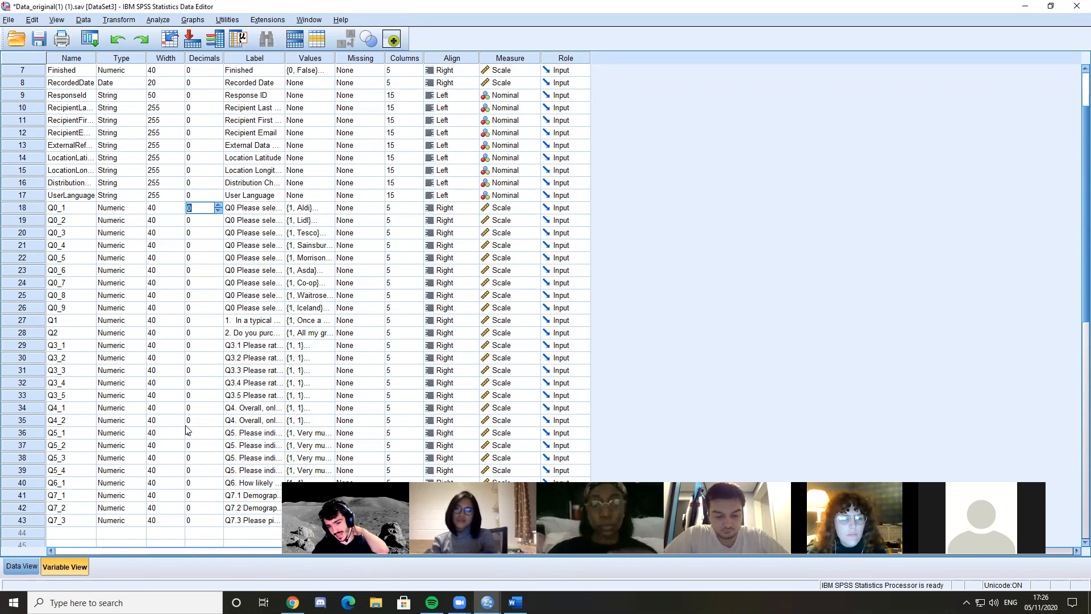
{"action": "left_click", "coordinate": [35, 565]}
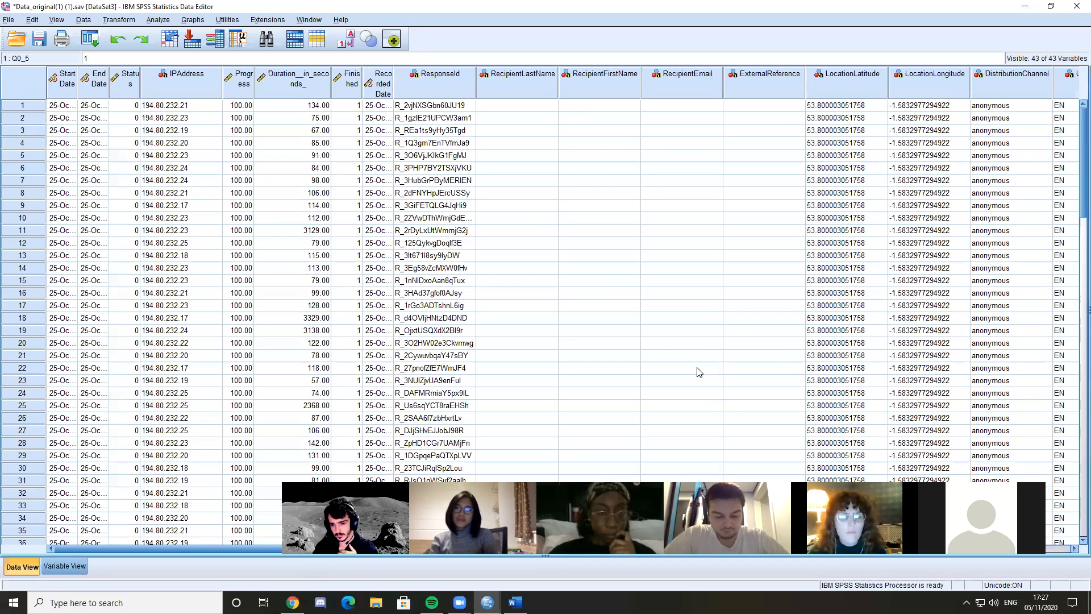
{"action": "left_click", "coordinate": [64, 566]}
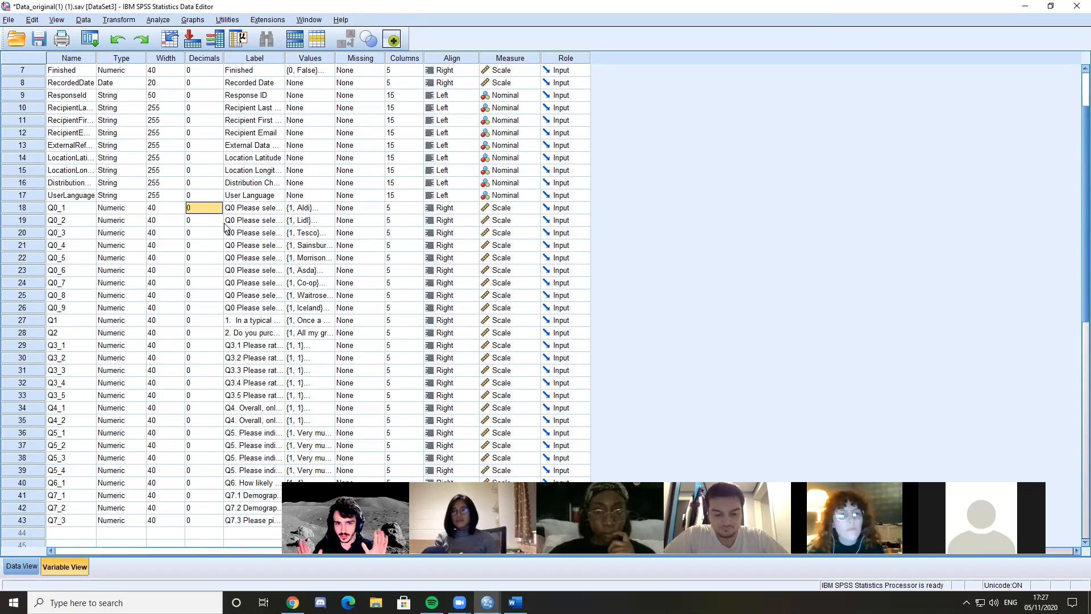
Show the case data and look over the respondent rows from case 1 down past case 90 and back
{"action": "left_click", "coordinate": [22, 566]}
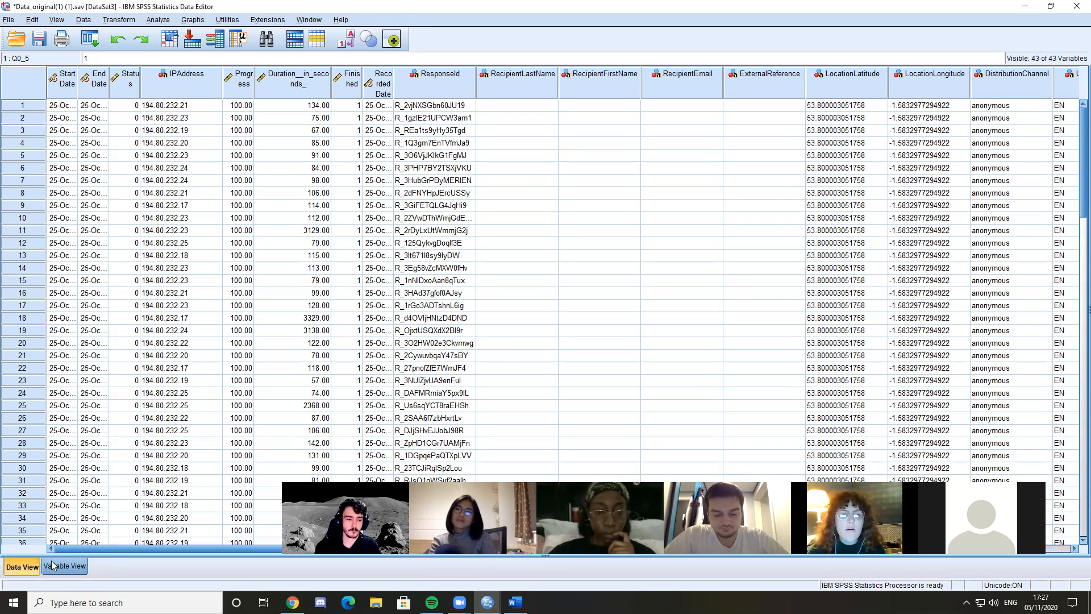
{"action": "left_click", "coordinate": [24, 107]}
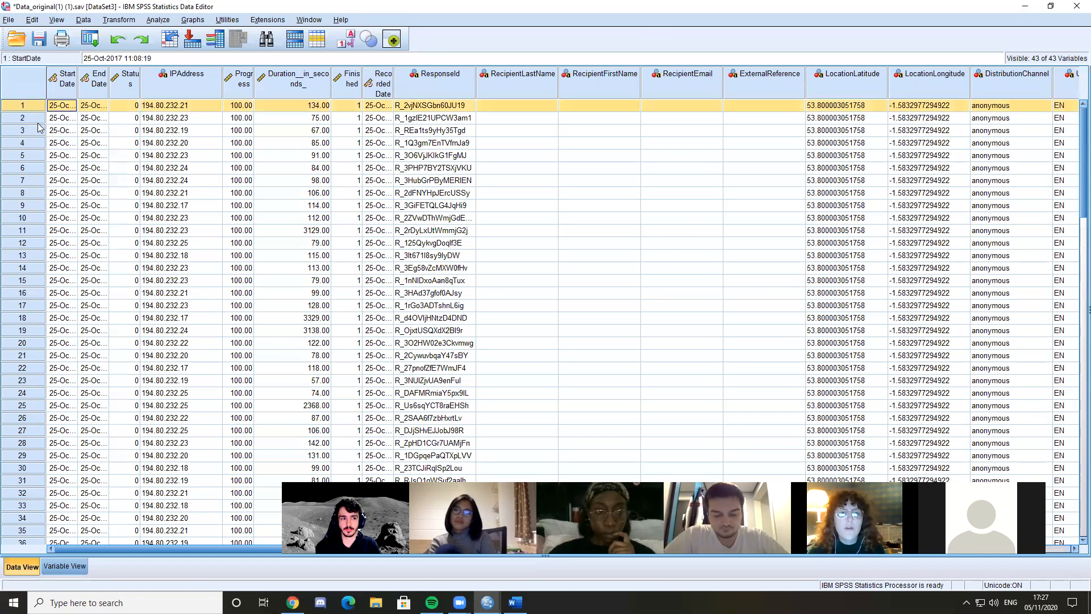
{"action": "key", "text": "Down"}
{"action": "key", "text": "Down"}
{"action": "key", "text": "Down"}
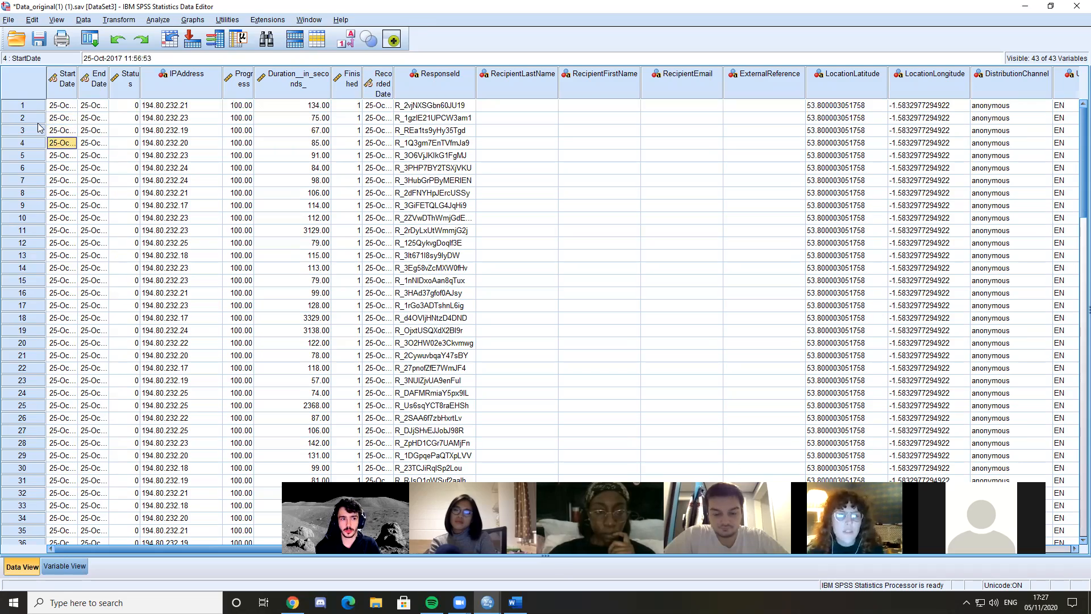
{"action": "scroll", "coordinate": [38, 128], "scroll_direction": "down", "scroll_amount": 20}
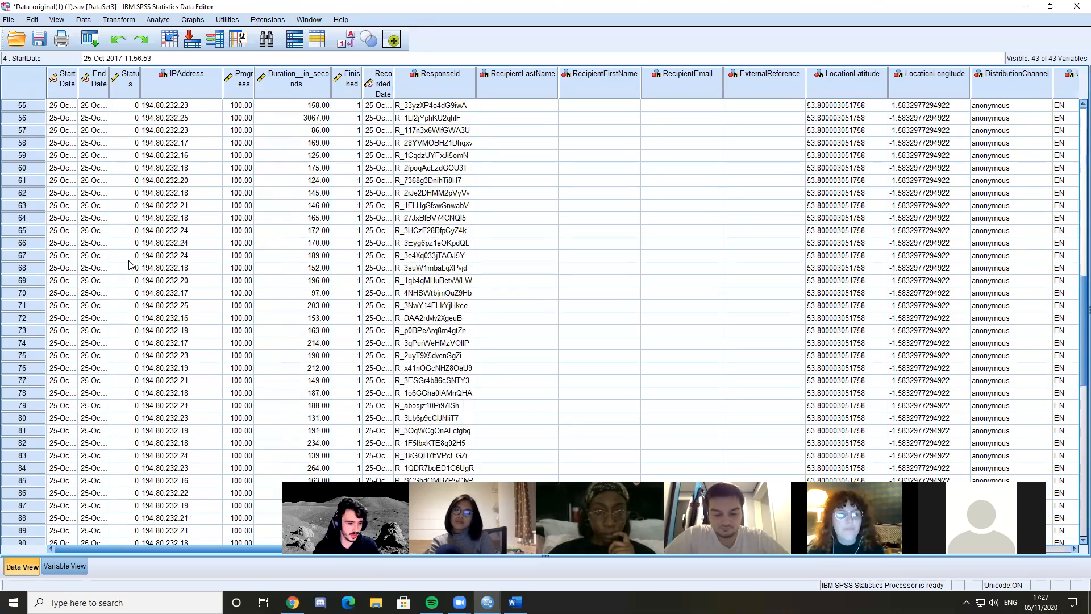
{"action": "scroll", "coordinate": [109, 358], "scroll_direction": "up", "scroll_amount": 2}
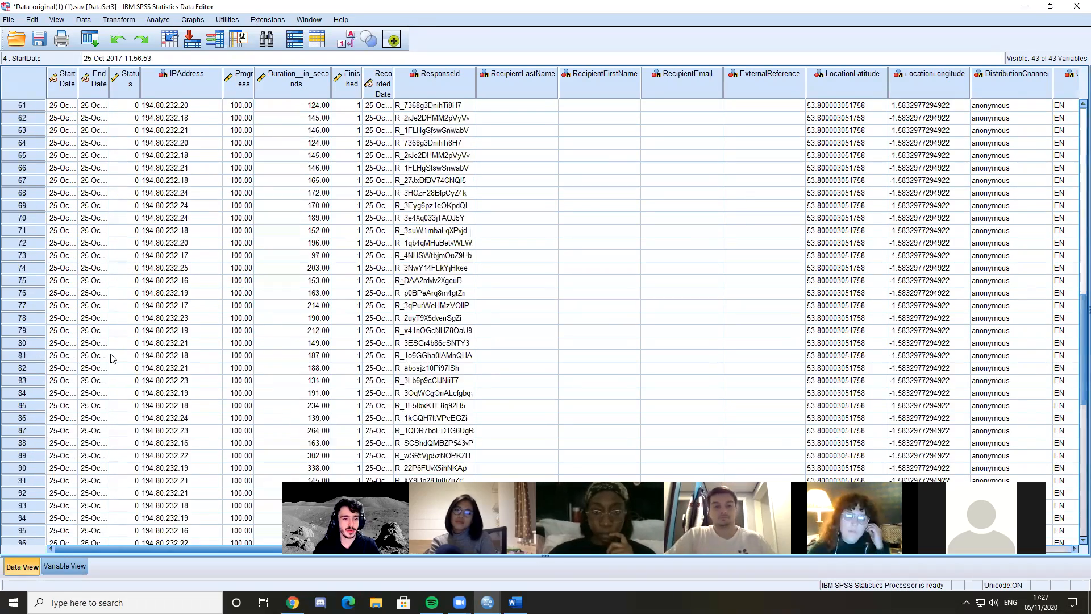
{"action": "scroll", "coordinate": [307, 355], "scroll_direction": "up", "scroll_amount": 20}
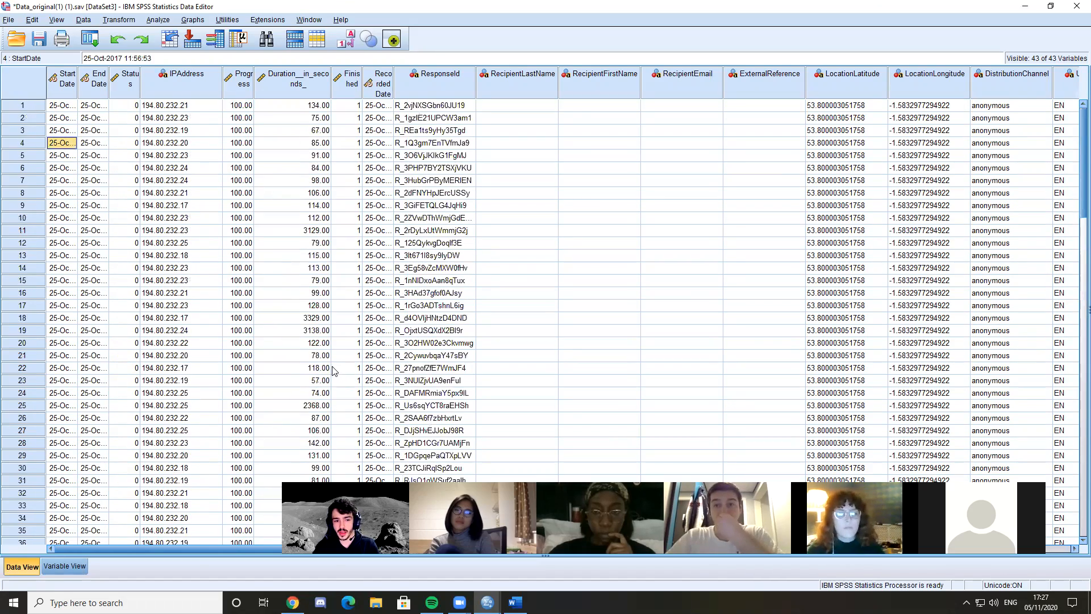
Single out the rows of cases 1, 2 and 12 and look over the respondents below them
{"action": "left_click", "coordinate": [19, 107]}
{"action": "left_click", "coordinate": [20, 118]}
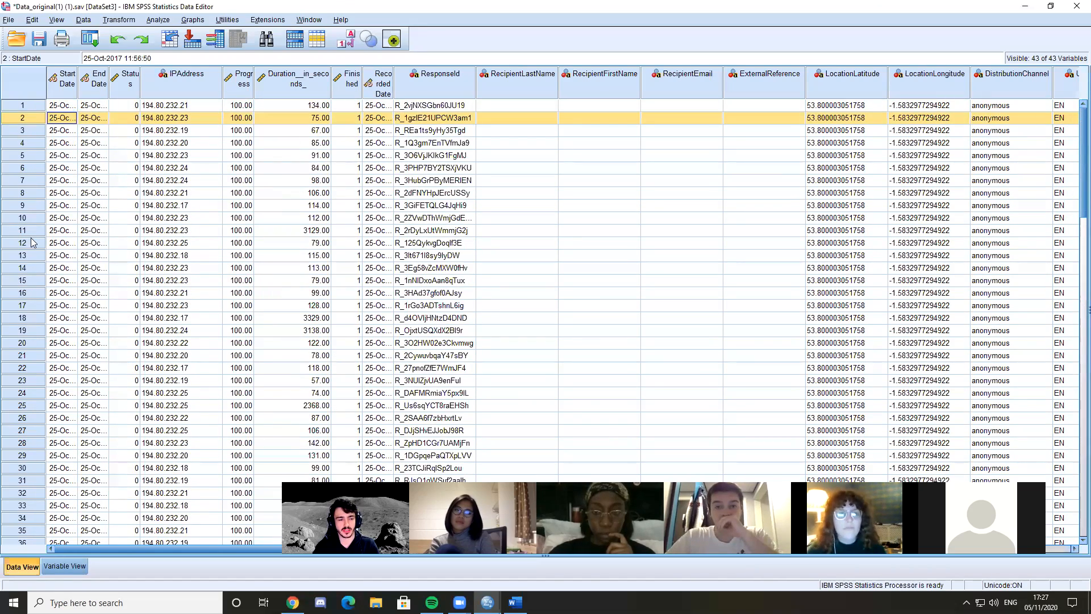
{"action": "left_click", "coordinate": [31, 243]}
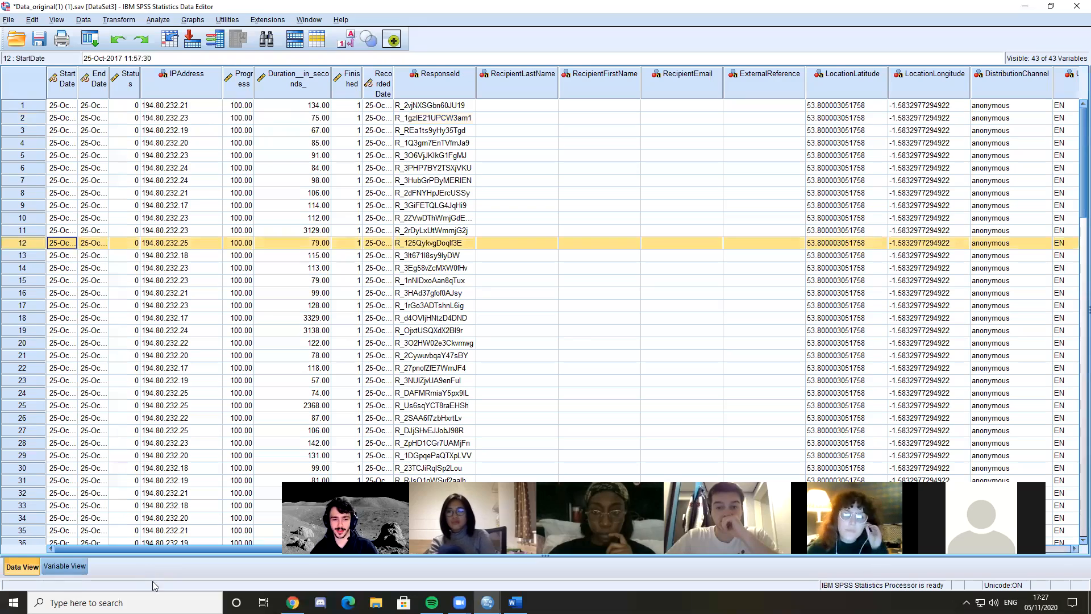
{"action": "scroll", "coordinate": [142, 421], "scroll_direction": "down", "scroll_amount": 5}
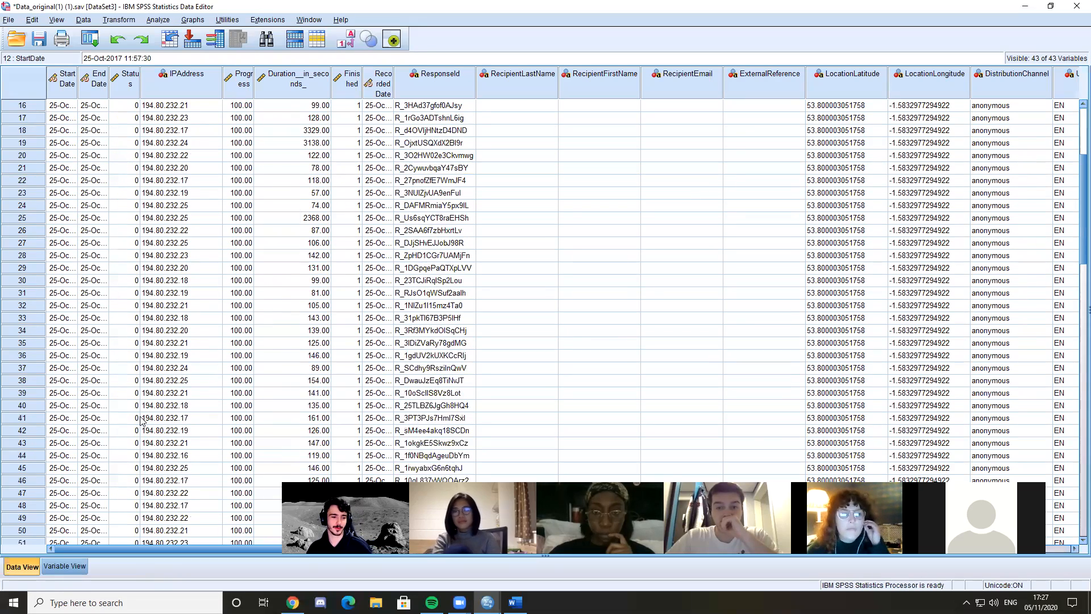
Alternate between the variable definitions and the case data to contrast the two views, singling out the Q0_1 variable name
{"action": "left_click", "coordinate": [82, 566]}
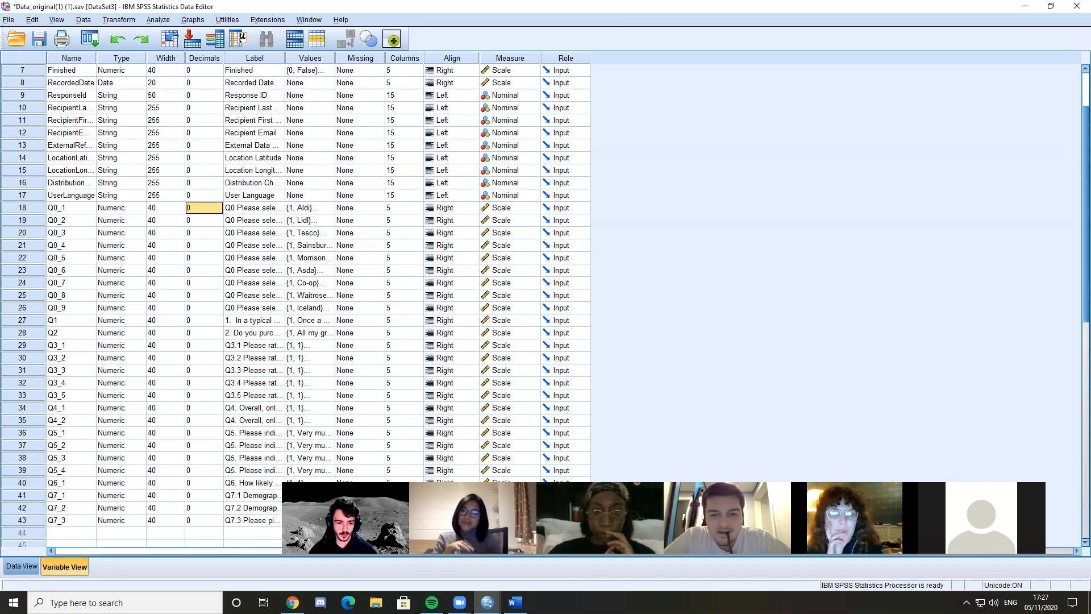
{"action": "left_click", "coordinate": [459, 603]}
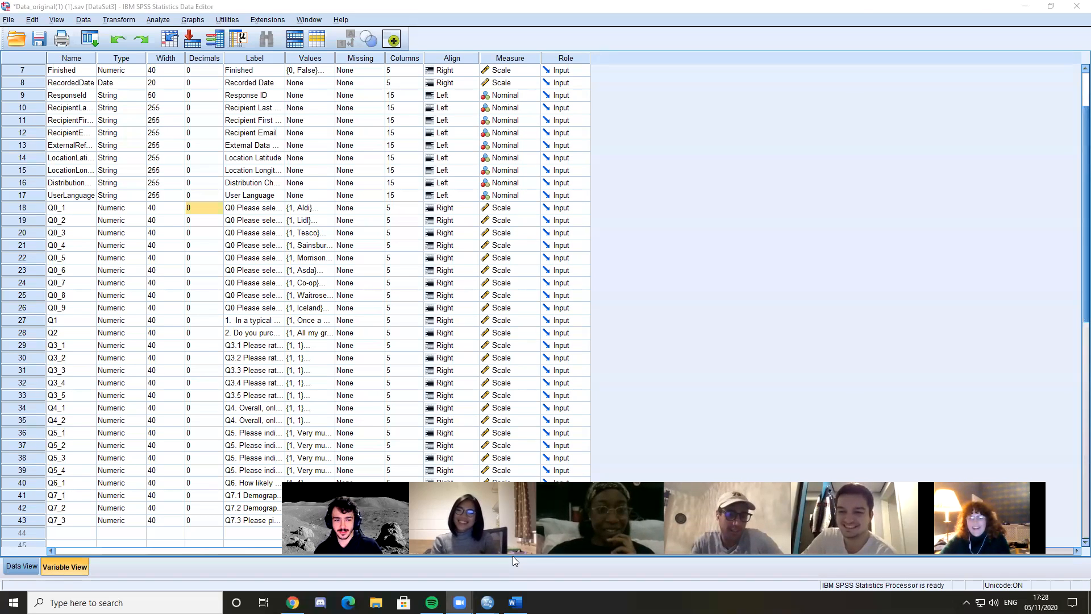
{"action": "left_click", "coordinate": [512, 555]}
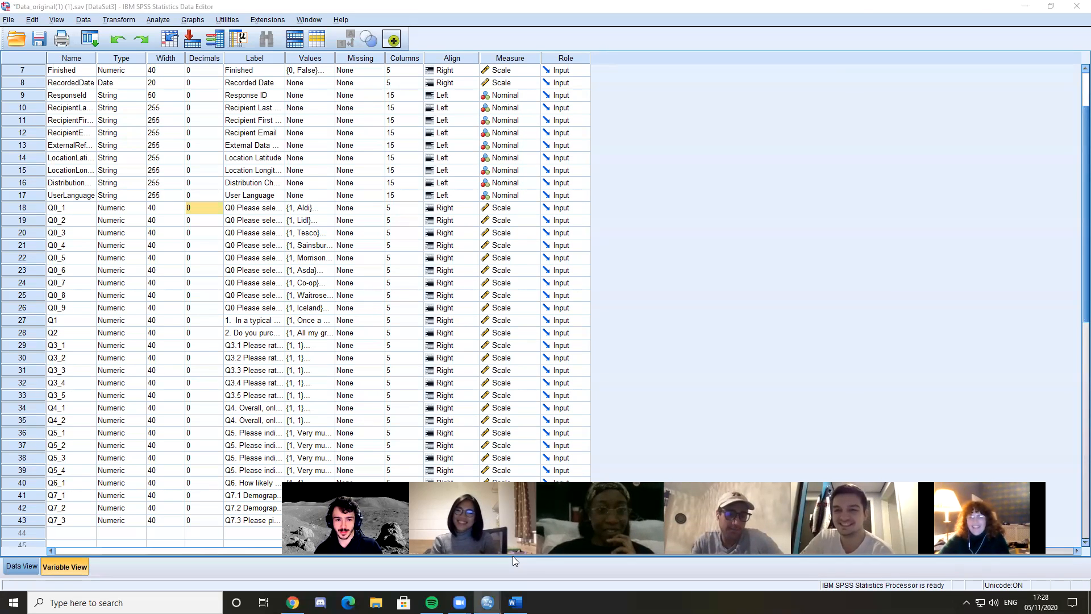
{"action": "left_click", "coordinate": [69, 209]}
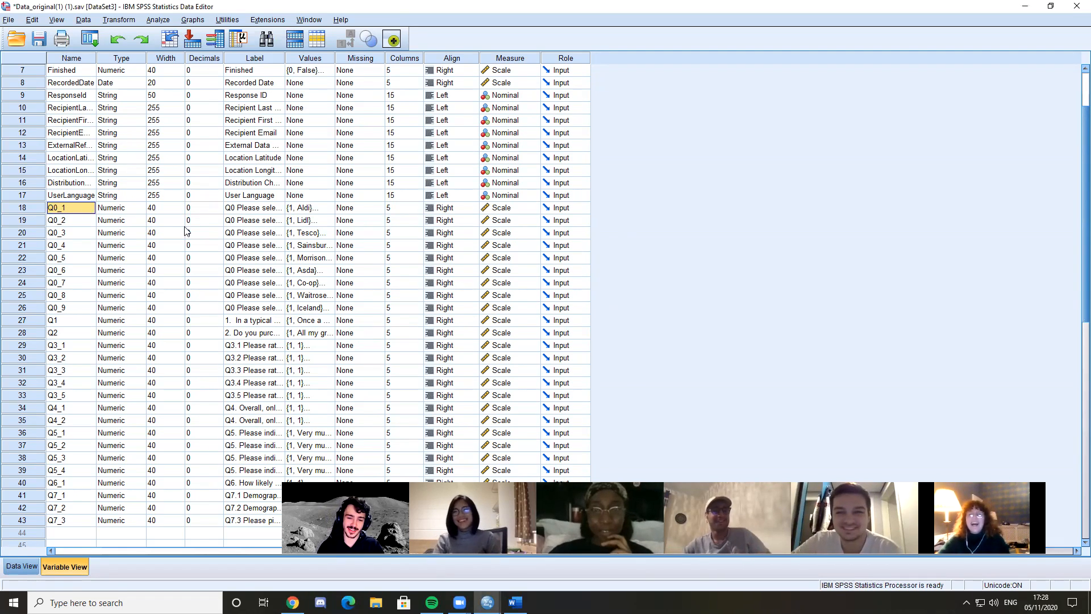
{"action": "left_click", "coordinate": [28, 567]}
{"action": "left_click", "coordinate": [59, 567]}
{"action": "left_click", "coordinate": [29, 569]}
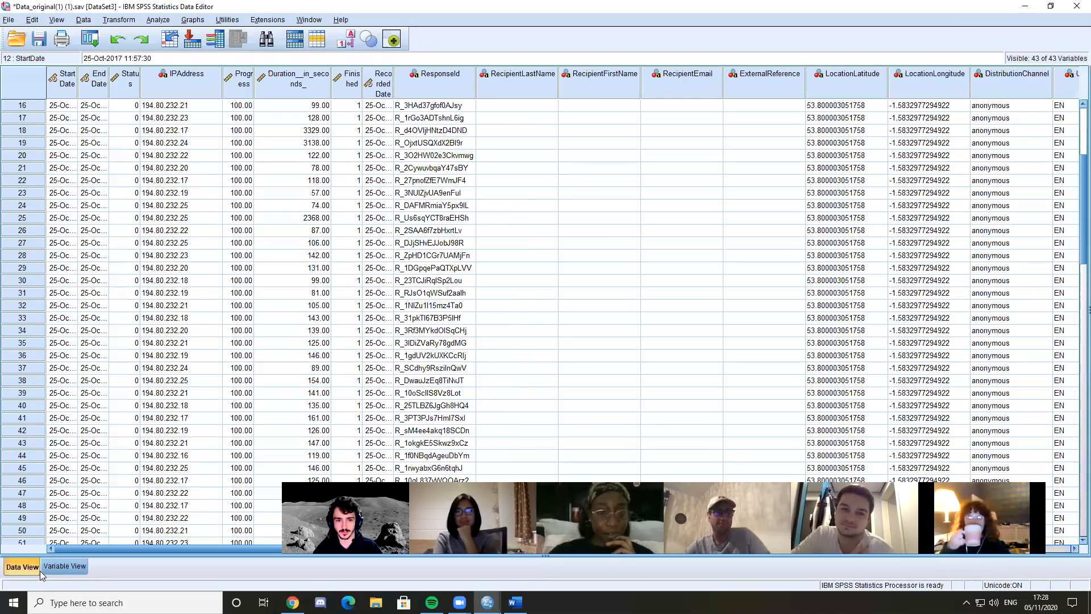
{"action": "left_click", "coordinate": [76, 568]}
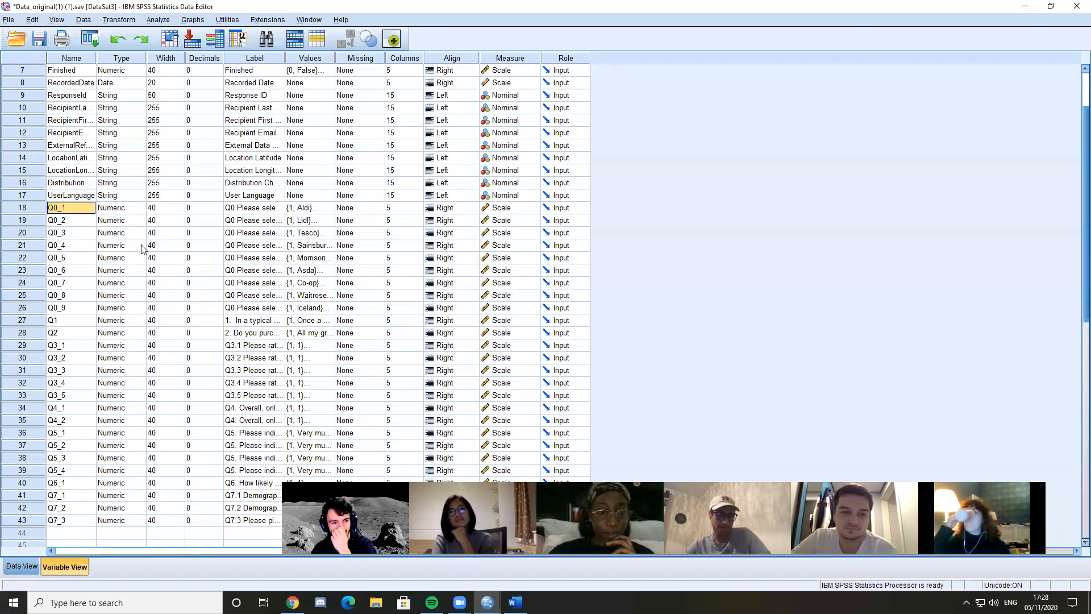
Review the Name column from StartDate through UserLanguage to Q7_3, and highlight the Type column
{"action": "left_click", "coordinate": [79, 58]}
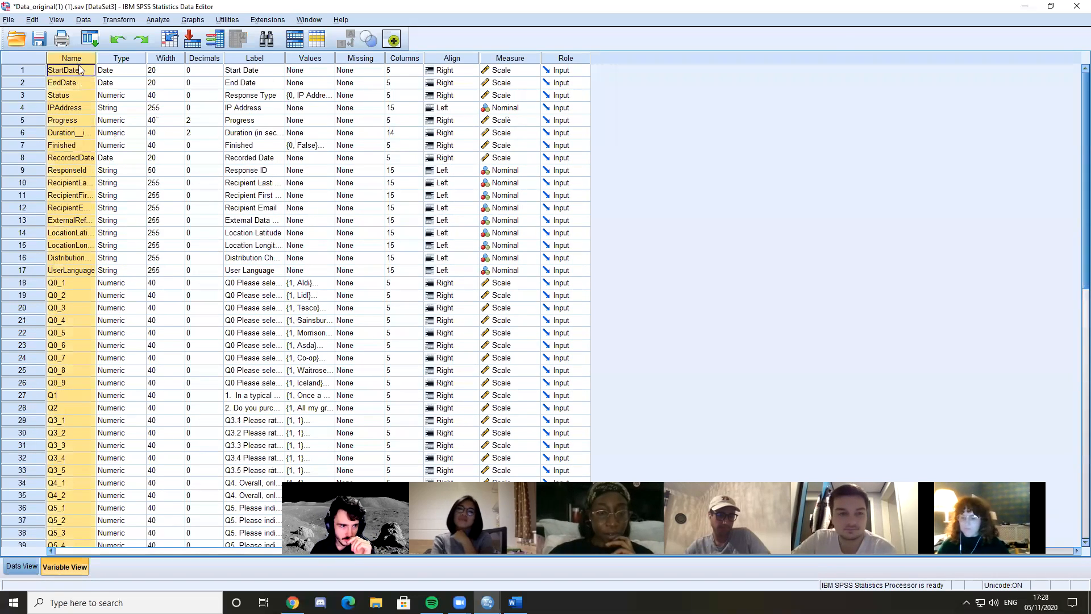
{"action": "left_click", "coordinate": [81, 271]}
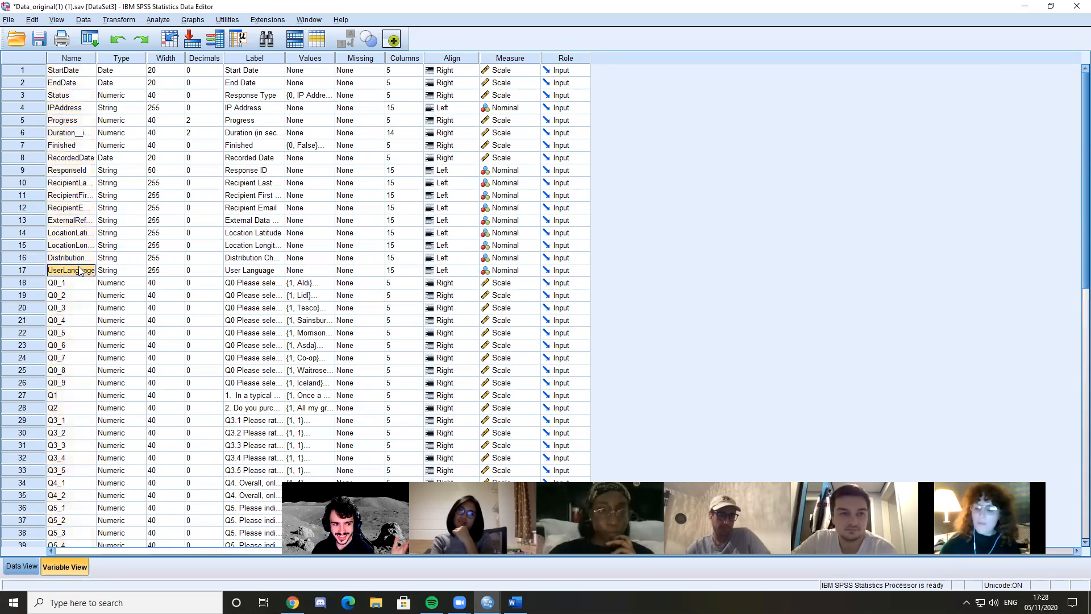
{"action": "scroll", "coordinate": [79, 342], "scroll_direction": "down", "scroll_amount": 3}
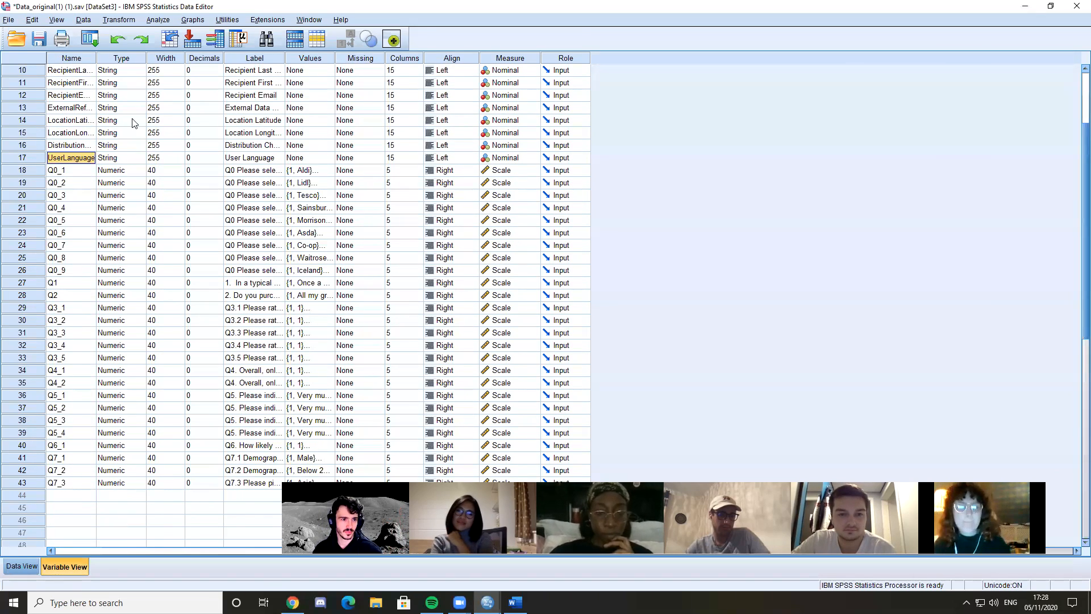
{"action": "scroll", "coordinate": [134, 122], "scroll_direction": "up", "scroll_amount": 3}
{"action": "left_click", "coordinate": [122, 58]}
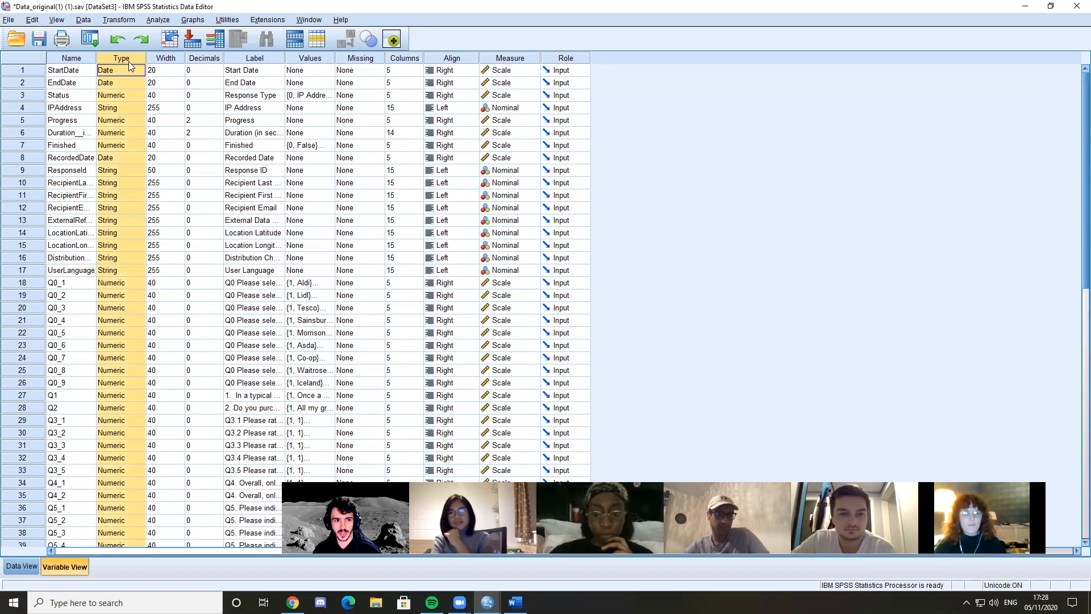
Compare the Type entries of the date, string and numeric variables, including EndDate, Q0_1, the distribution channel and RecordedDate
{"action": "left_click", "coordinate": [128, 72]}
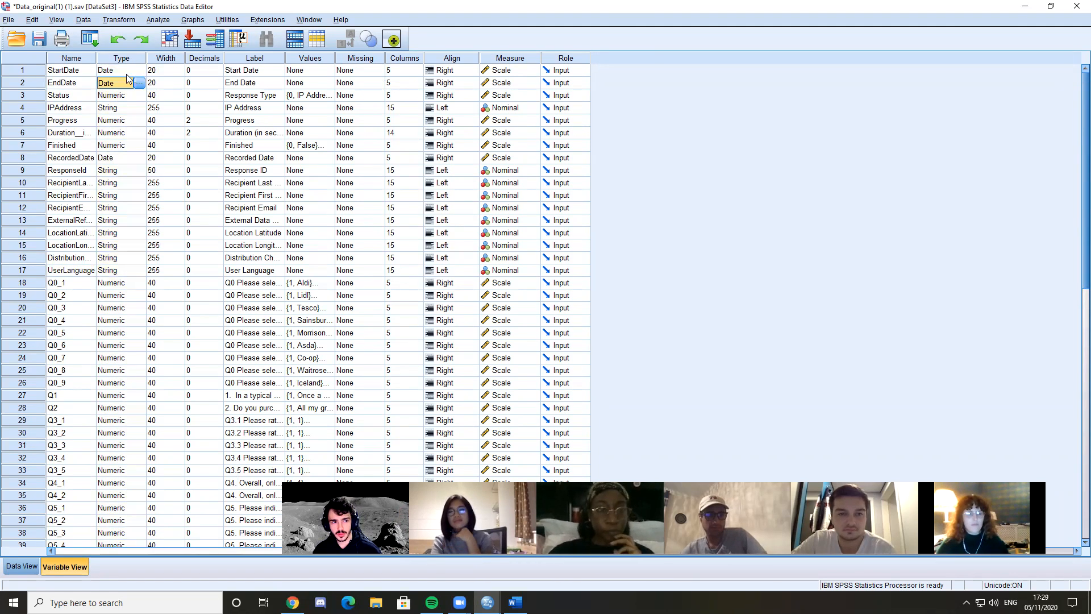
{"action": "left_click", "coordinate": [122, 60]}
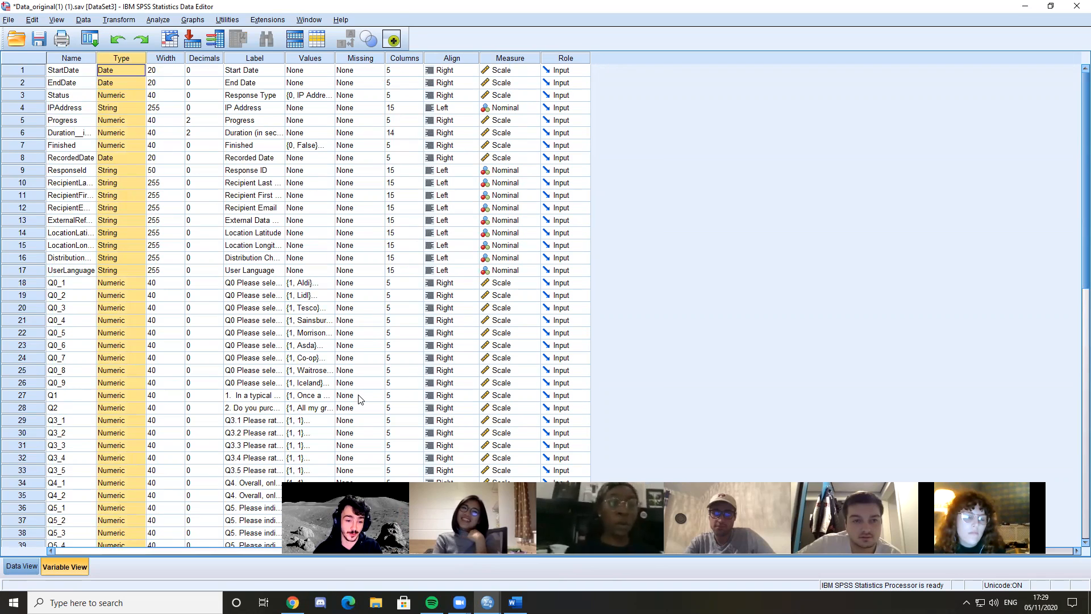
{"action": "left_click", "coordinate": [120, 283]}
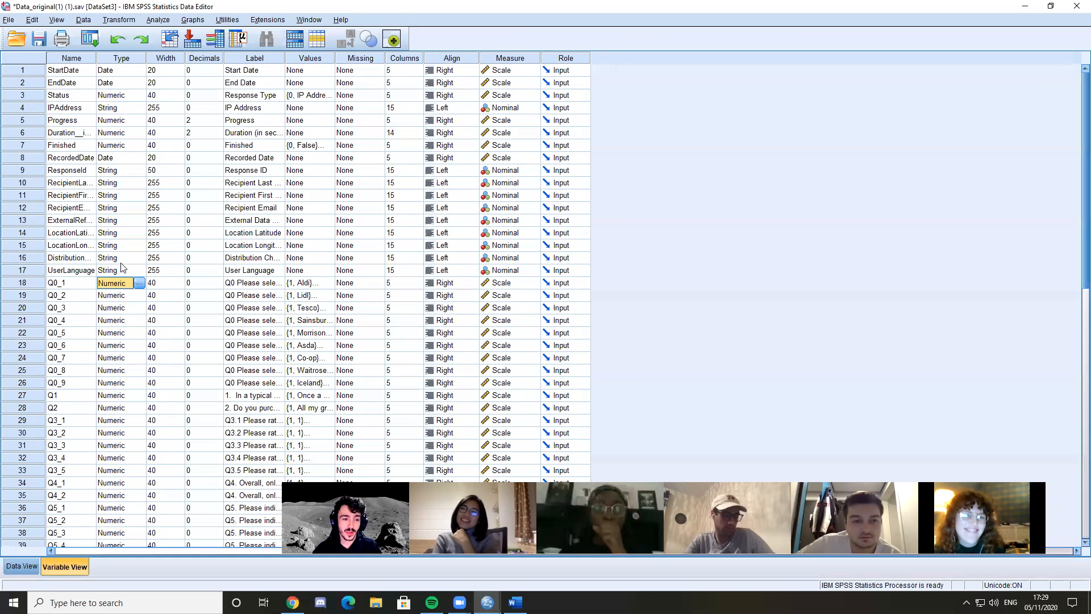
{"action": "left_click", "coordinate": [115, 258]}
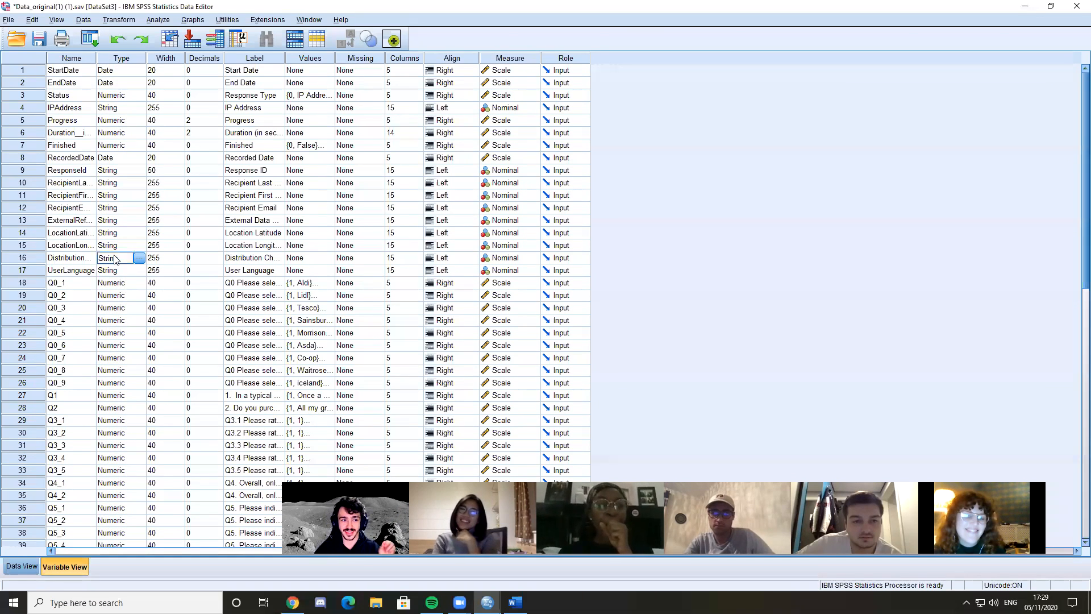
{"action": "left_click", "coordinate": [118, 183]}
{"action": "left_click", "coordinate": [117, 159]}
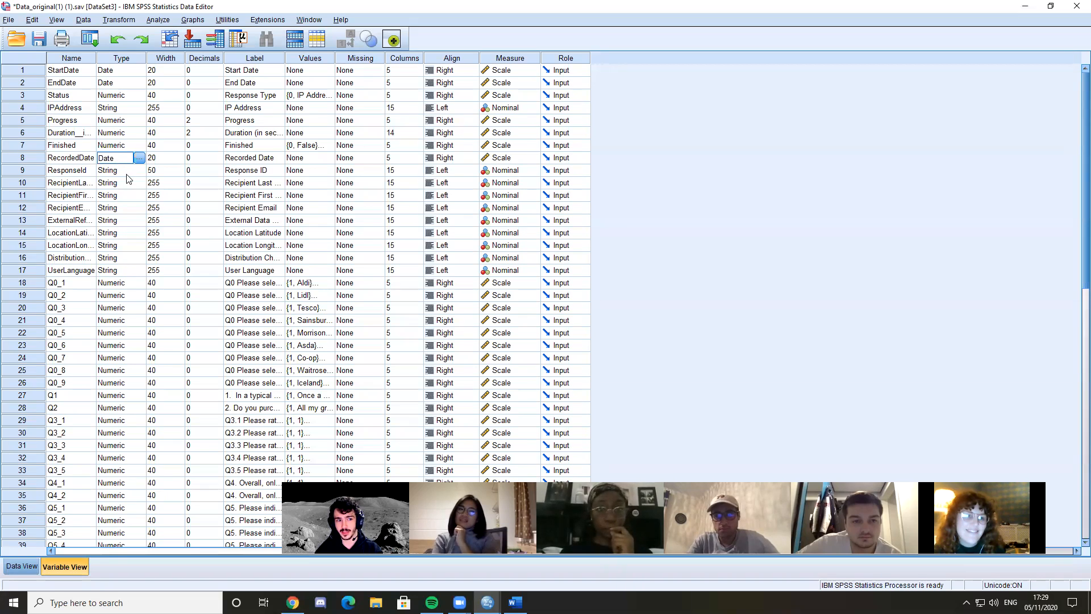
{"action": "left_click", "coordinate": [91, 158]}
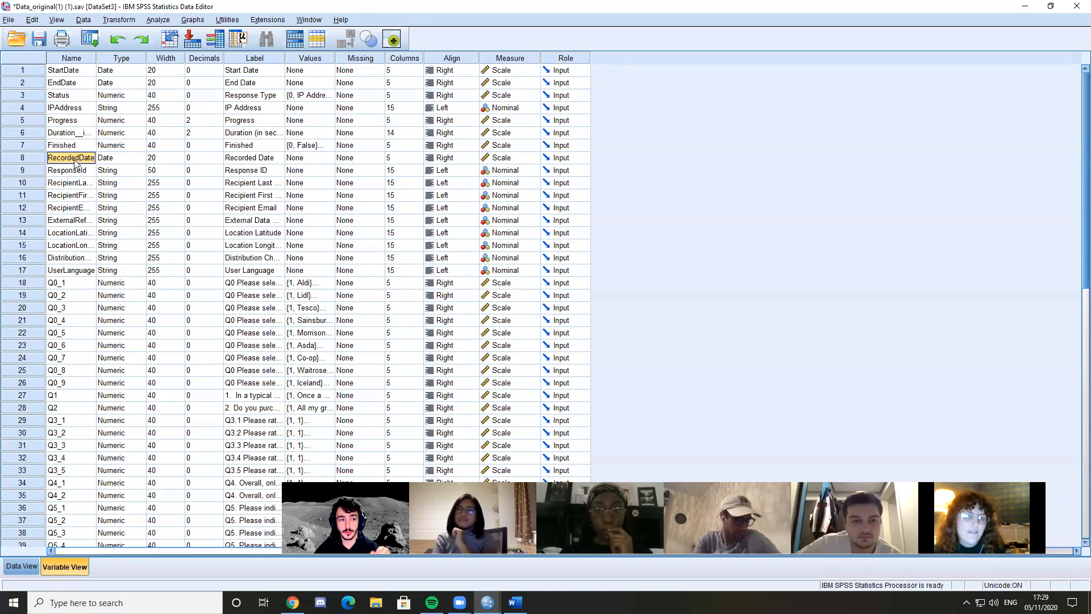
{"action": "left_click", "coordinate": [116, 161]}
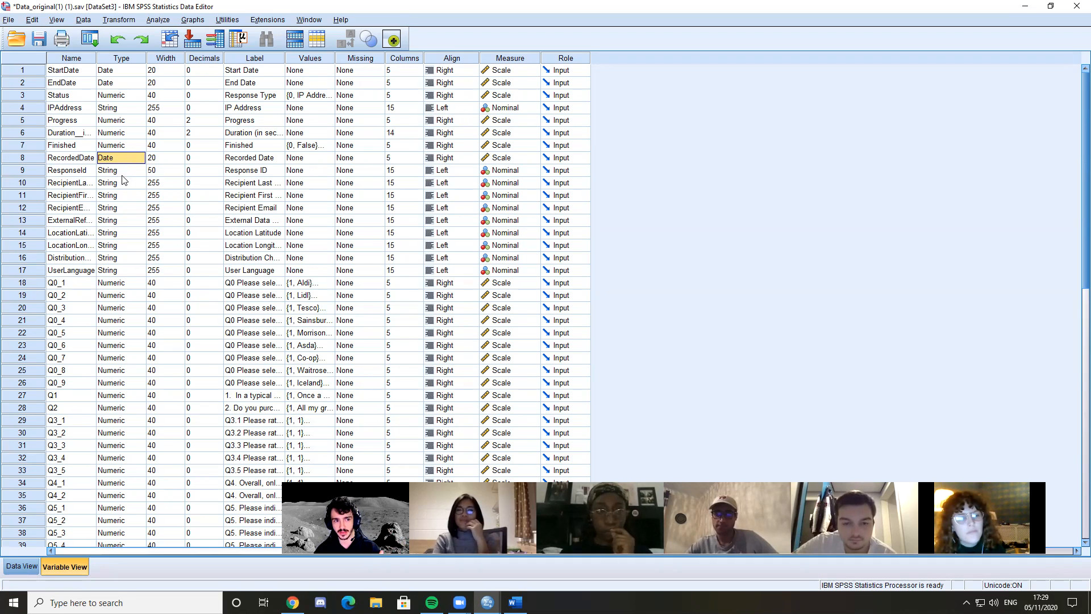
Single out the string type of the ResponseId, IPAddress and UserLanguage variables
{"action": "left_click", "coordinate": [122, 176]}
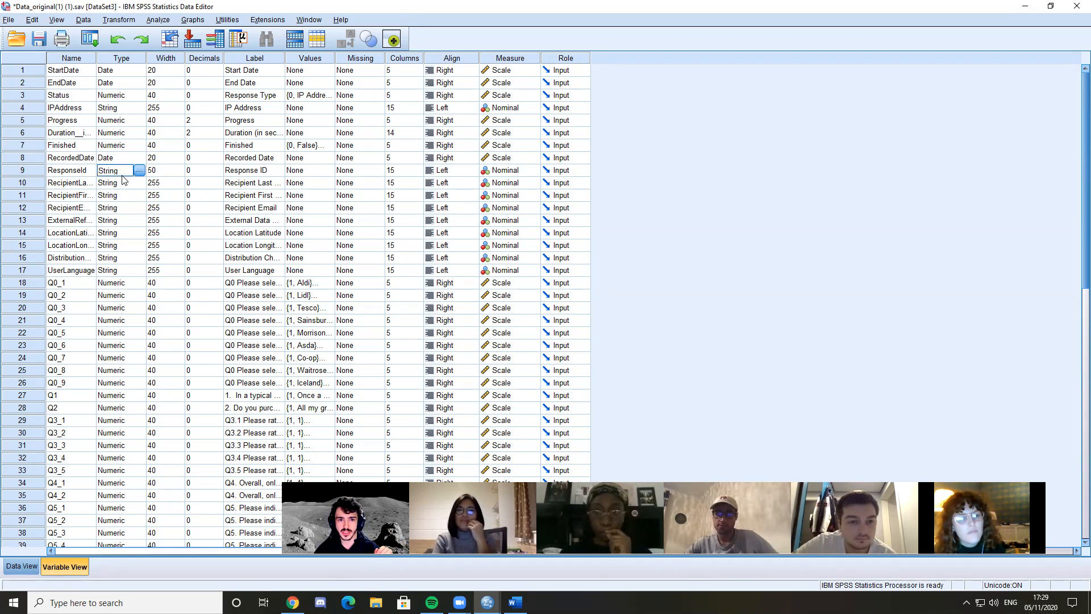
{"action": "left_click", "coordinate": [139, 171]}
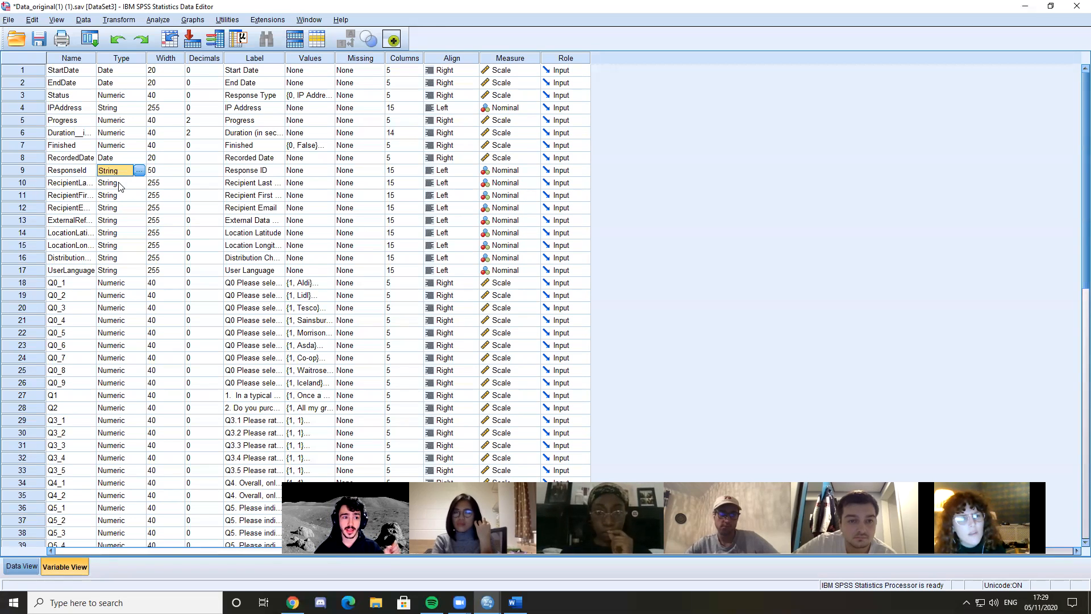
{"action": "left_click", "coordinate": [118, 108]}
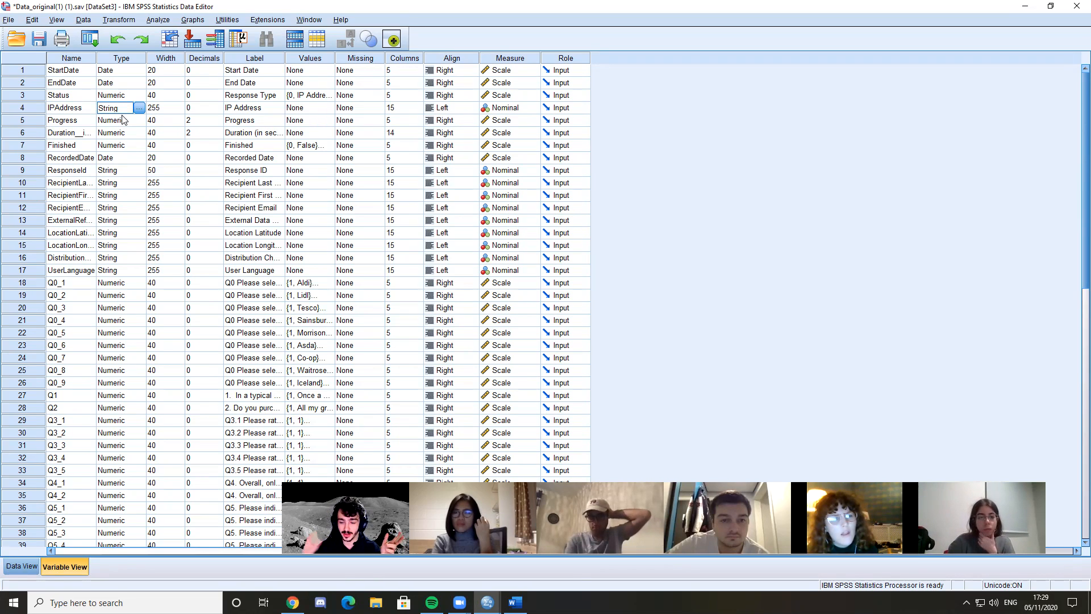
{"action": "left_click", "coordinate": [120, 271]}
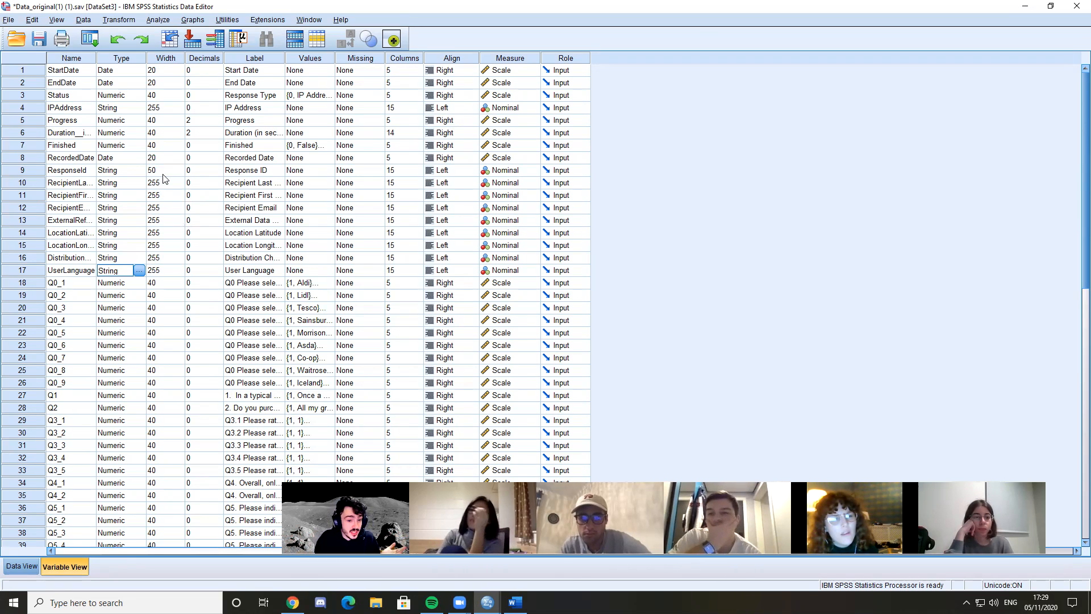
Look over the numeric question variables down to Q7_3 and inspect the variable type settings of Q0_1, keeping Numeric
{"action": "left_click", "coordinate": [108, 285]}
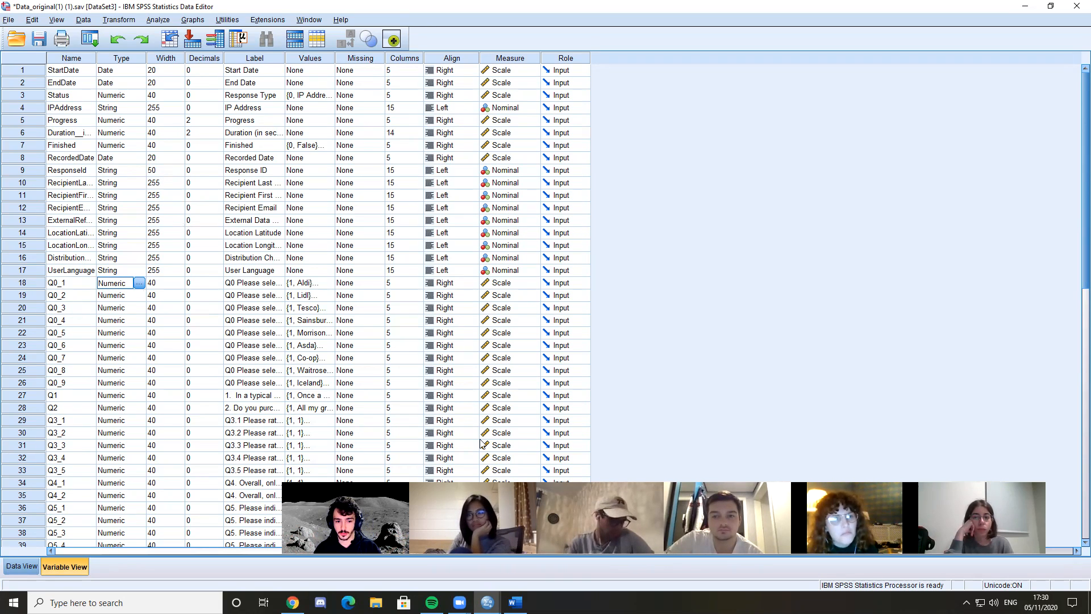
{"action": "scroll", "coordinate": [482, 443], "scroll_direction": "down", "scroll_amount": 4}
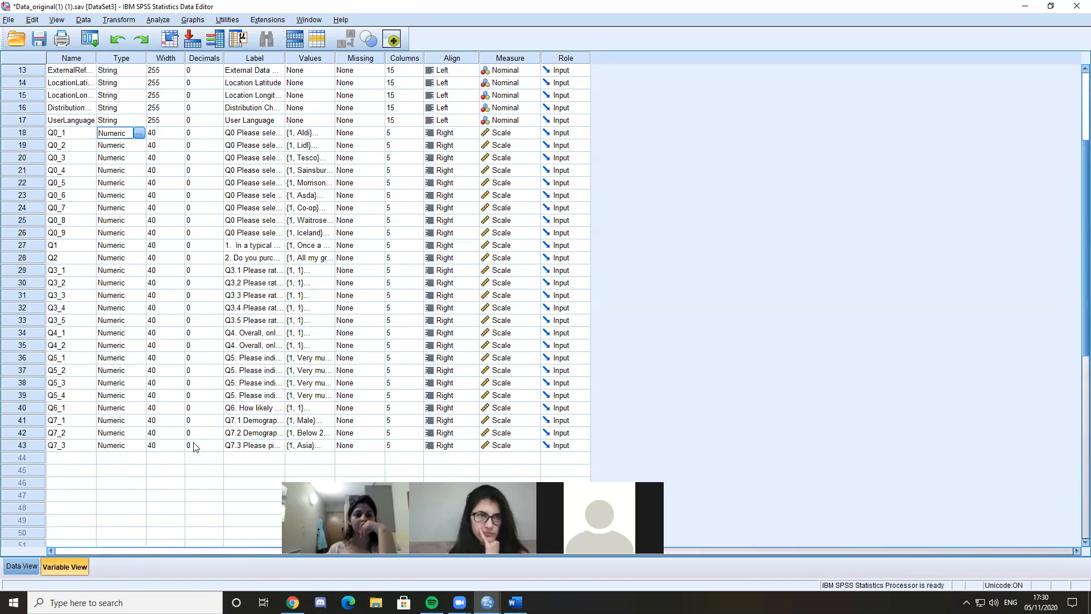
{"action": "scroll", "coordinate": [194, 447], "scroll_direction": "up", "scroll_amount": 4}
{"action": "left_click", "coordinate": [139, 282]}
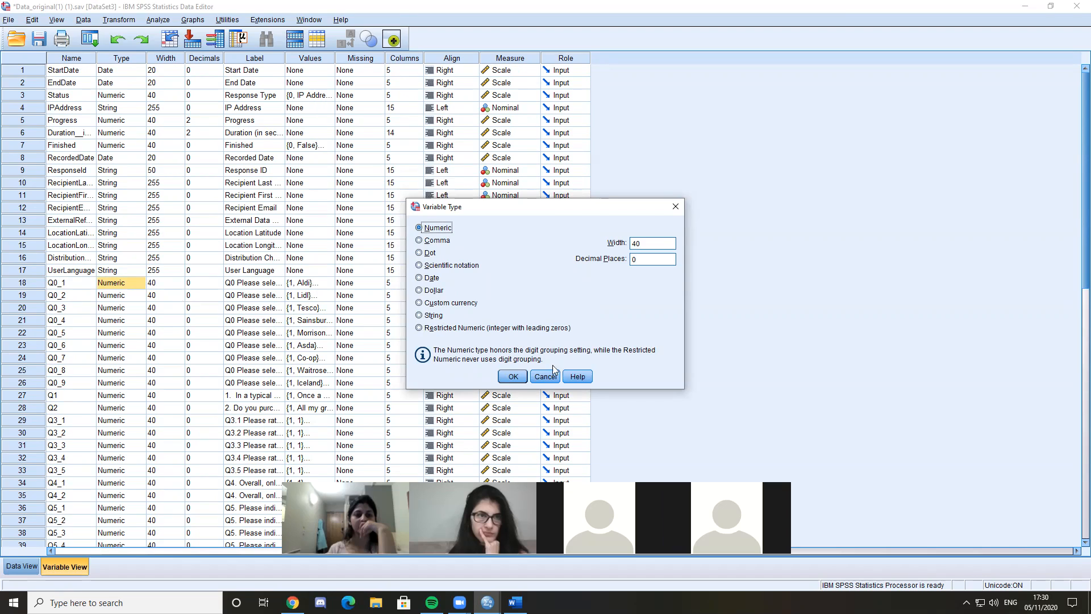
{"action": "left_click", "coordinate": [513, 376]}
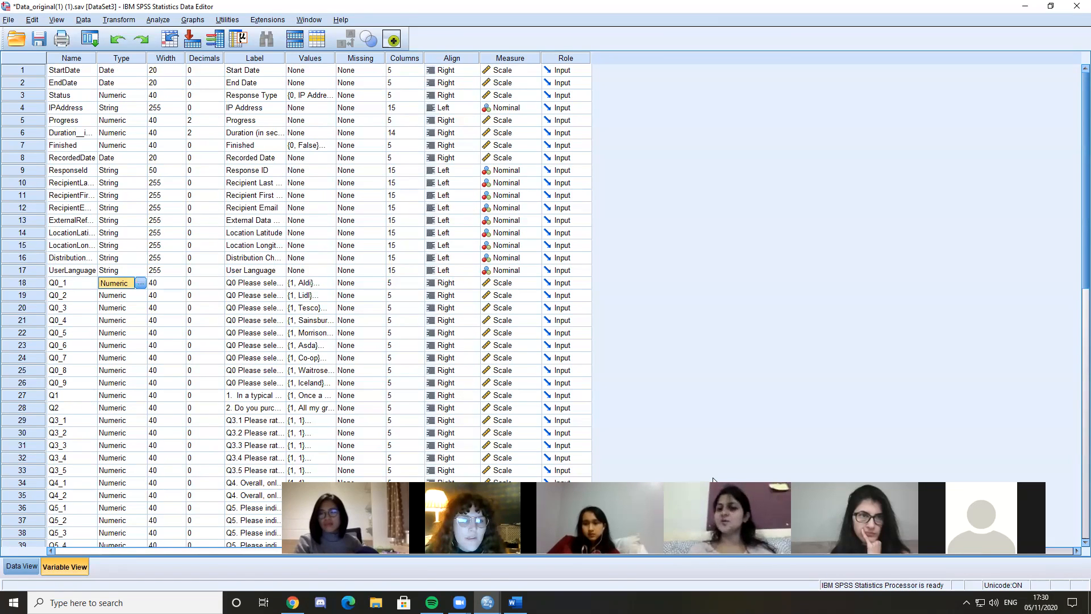
Inspect the type of the ResponseId and location longitude variables, closing the settings without changes
{"action": "left_click", "coordinate": [118, 196]}
{"action": "left_click", "coordinate": [128, 160]}
{"action": "left_click", "coordinate": [134, 173]}
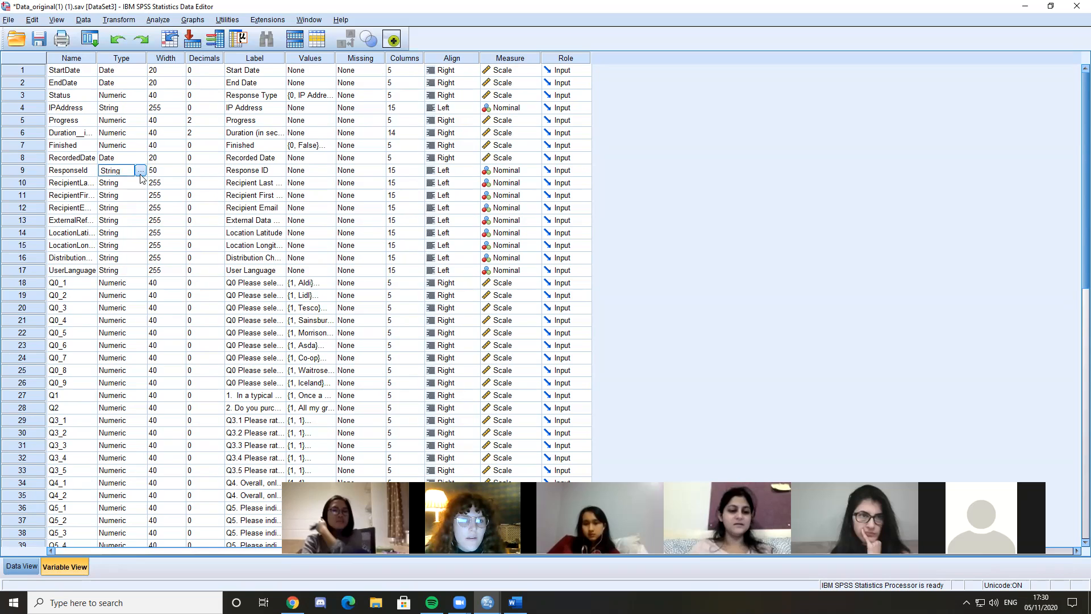
{"action": "left_click", "coordinate": [800, 426]}
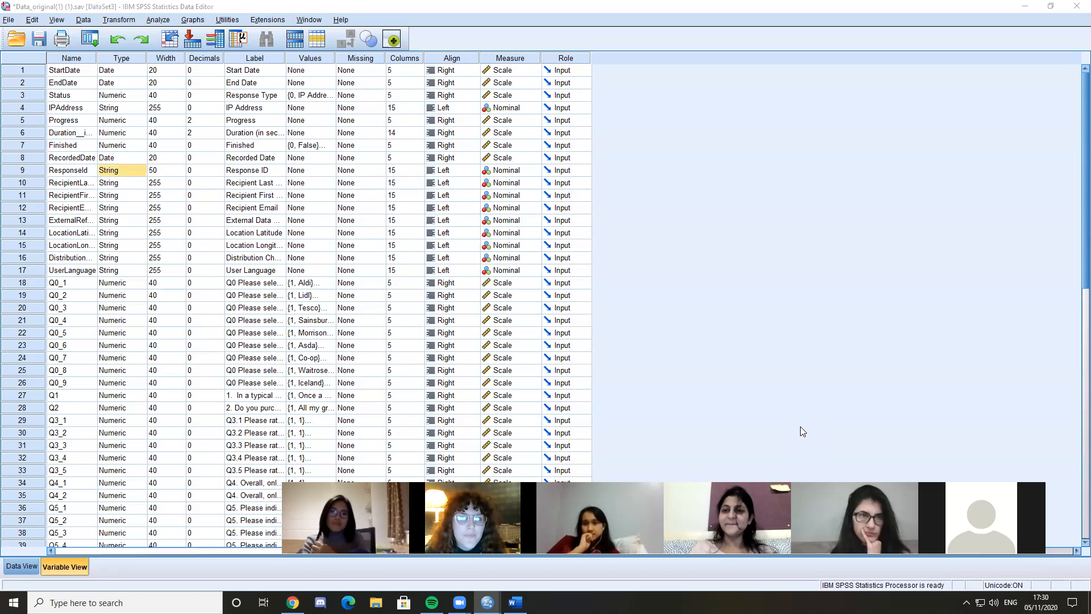
{"action": "left_click", "coordinate": [142, 248]}
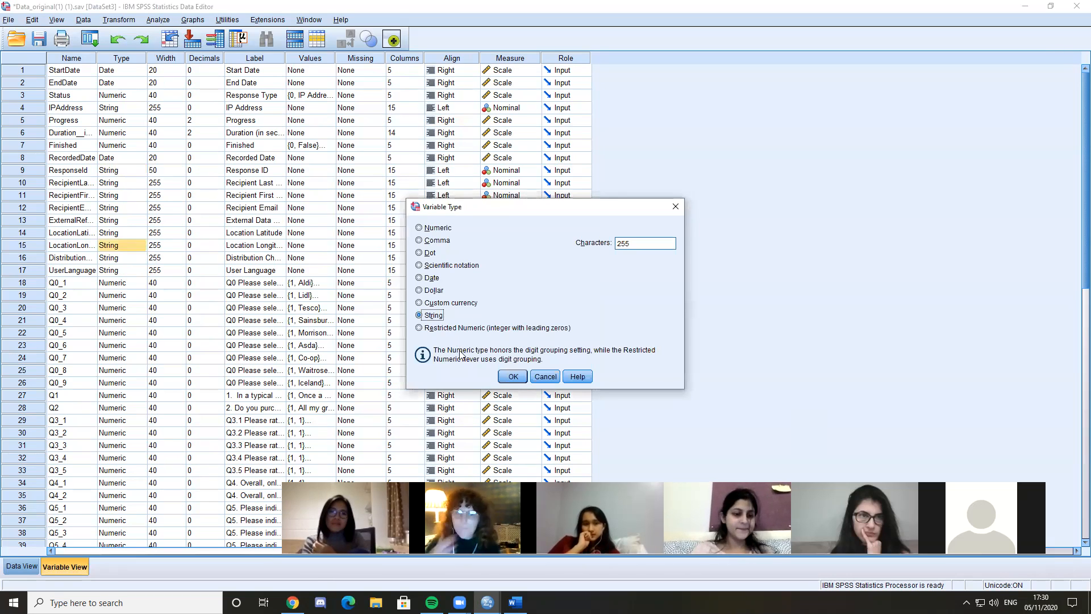
{"action": "left_click", "coordinate": [676, 207]}
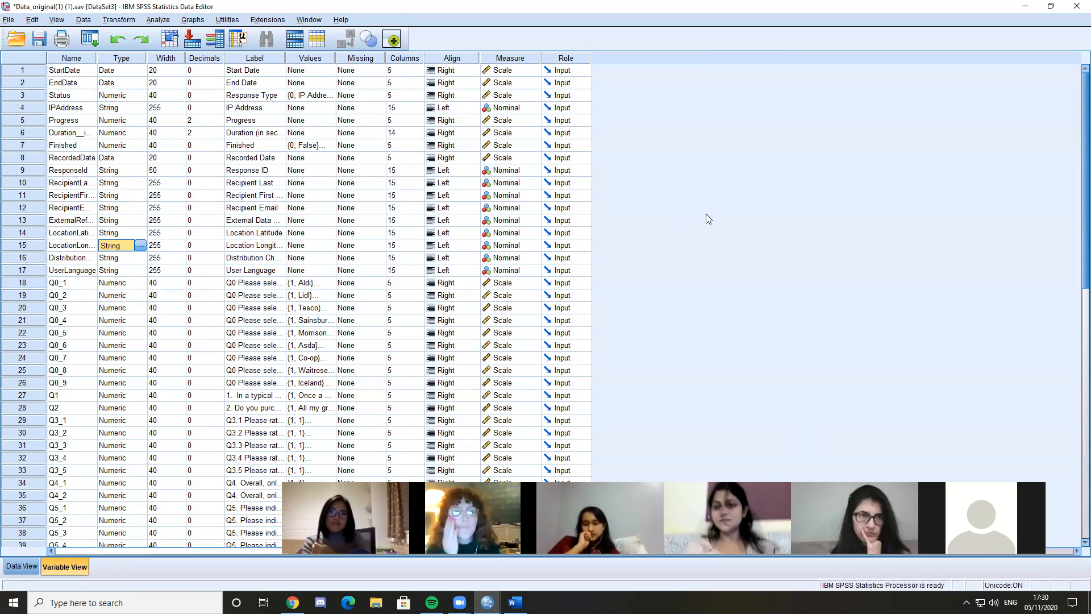
{"action": "left_click", "coordinate": [707, 363]}
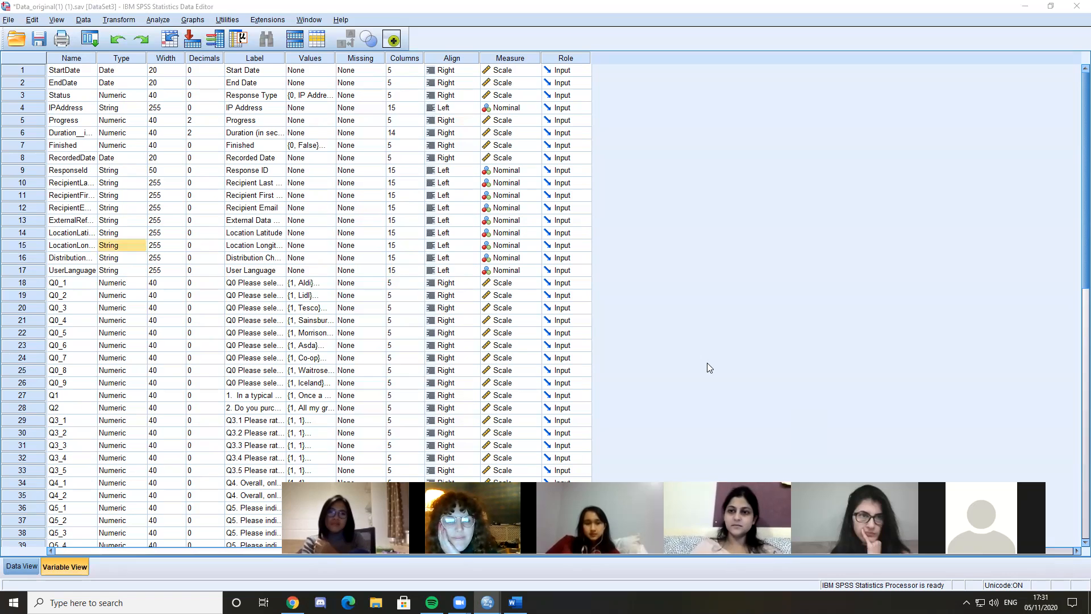
View the date formats in RecordedDate's variable type settings and close them without changes
{"action": "left_click", "coordinate": [130, 161]}
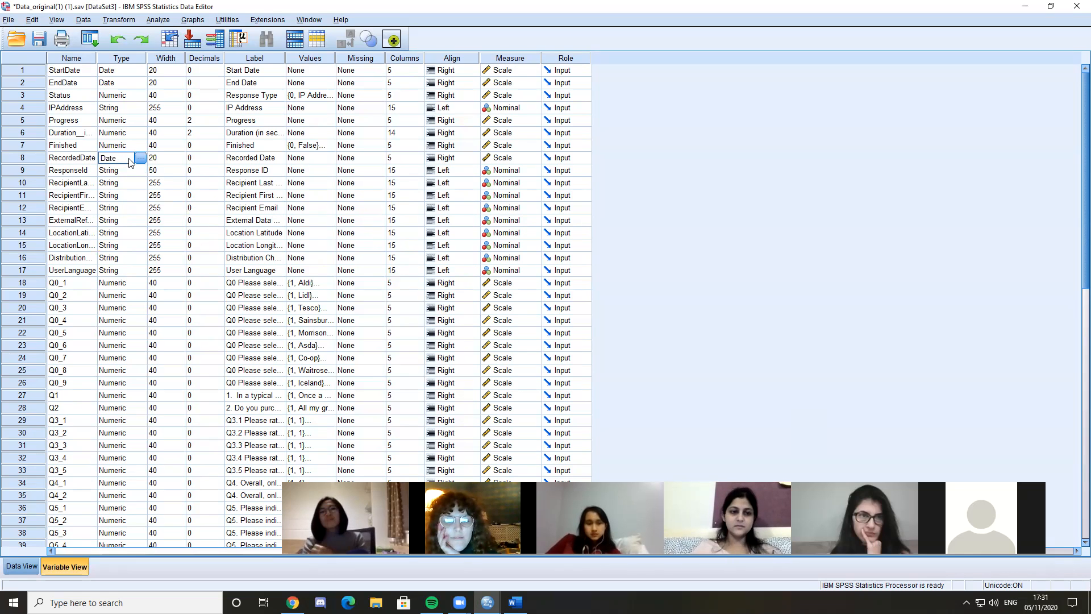
{"action": "left_click", "coordinate": [140, 159]}
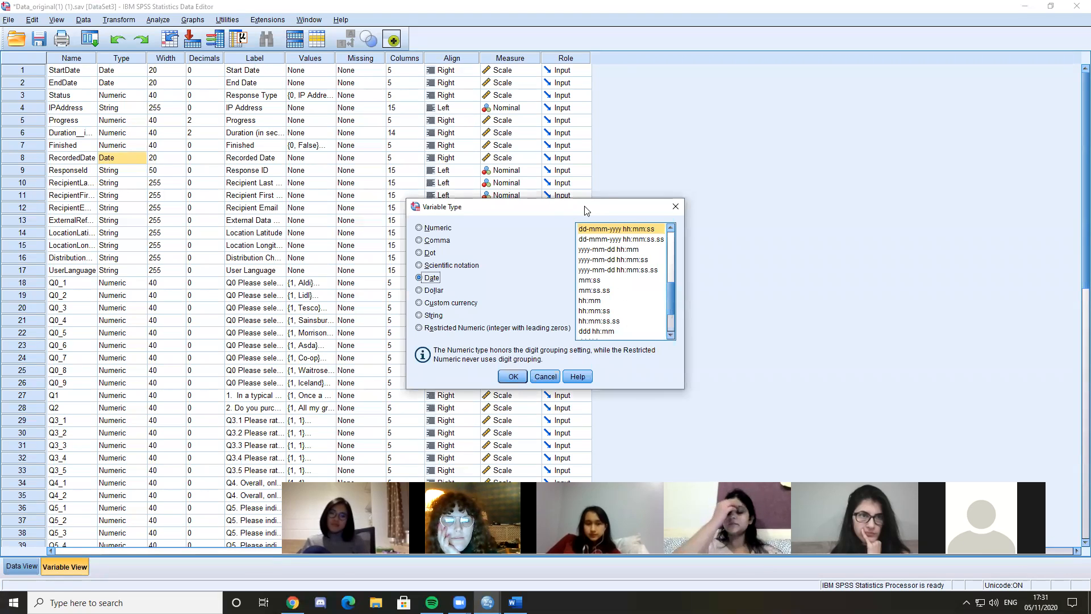
{"action": "left_click_drag", "start_coordinate": [587, 211], "coordinate": [495, 188]}
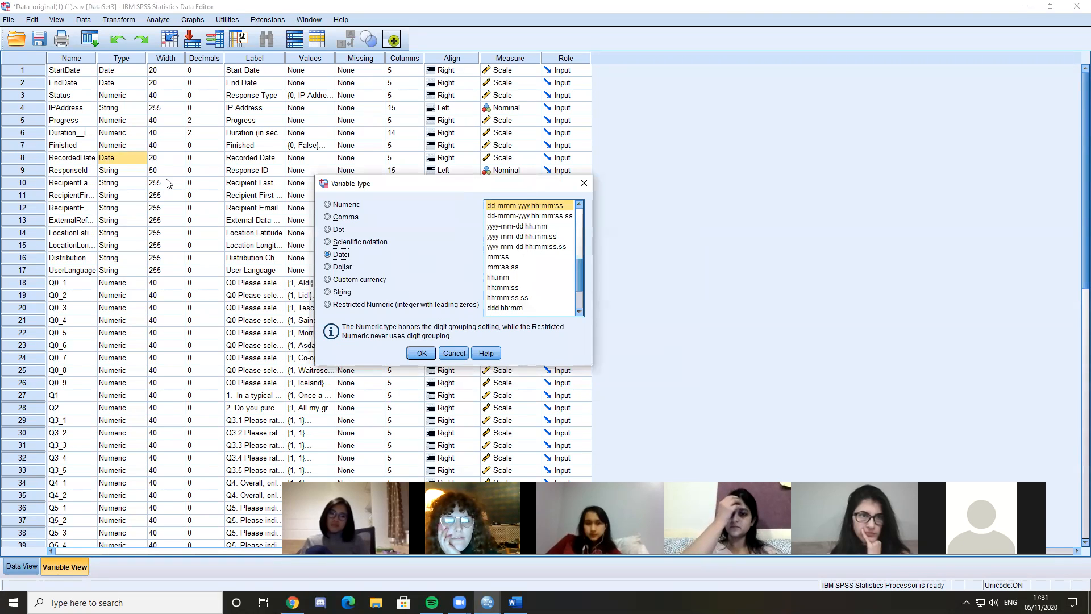
{"action": "left_click", "coordinate": [582, 185]}
Open the variable type settings of StartDate and look through the formats offered for the Dollar type
{"action": "left_click", "coordinate": [112, 60]}
{"action": "left_click", "coordinate": [118, 97]}
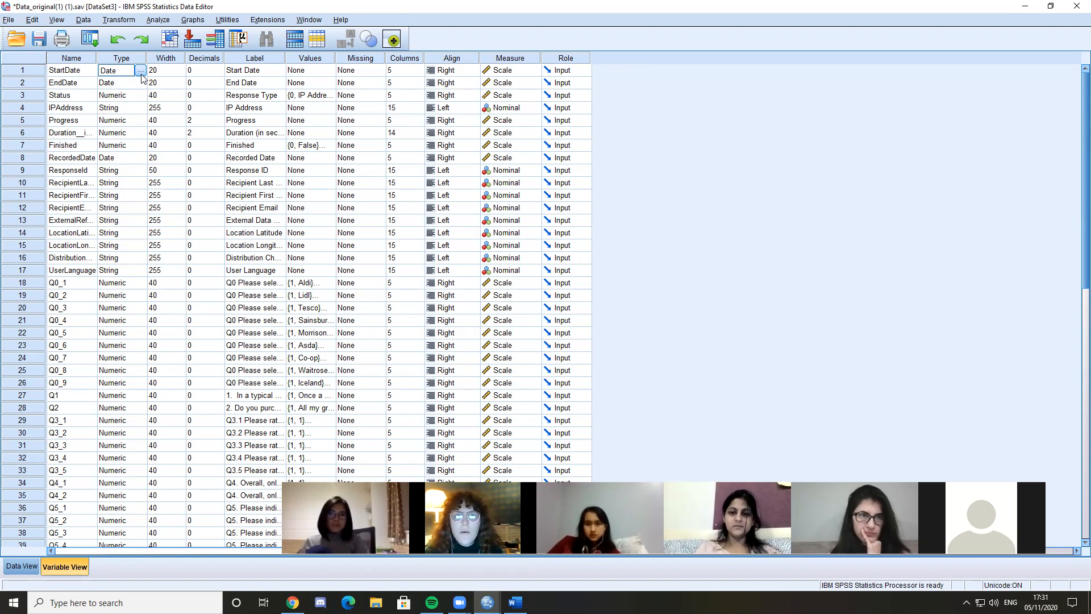
{"action": "left_click", "coordinate": [142, 76]}
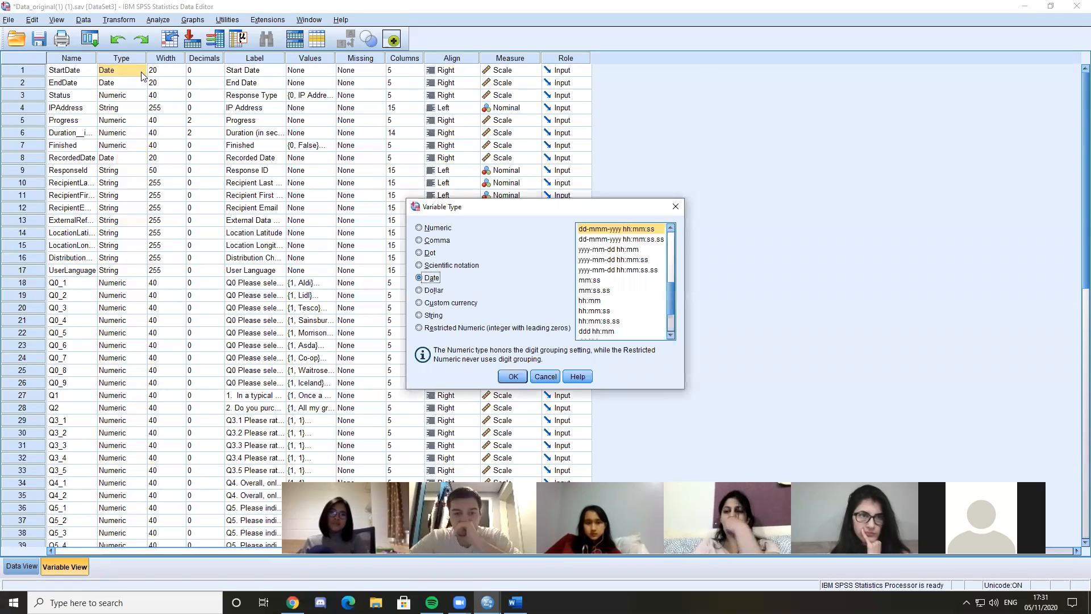
{"action": "left_click_drag", "start_coordinate": [664, 192], "coordinate": [364, 149]}
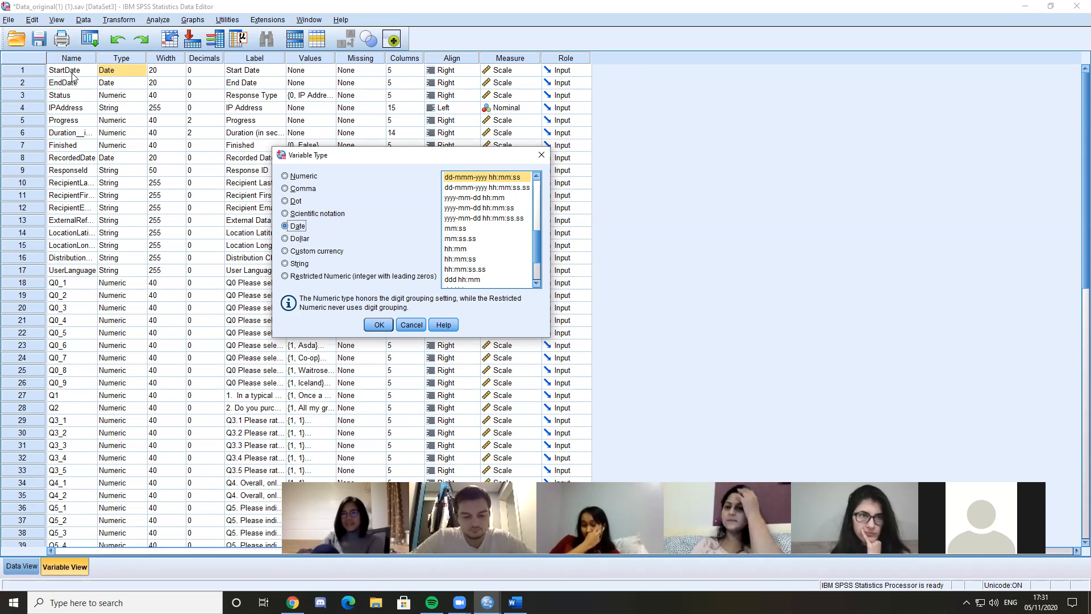
{"action": "left_click", "coordinate": [298, 239]}
{"action": "scroll", "coordinate": [538, 197], "scroll_direction": "down", "scroll_amount": 1}
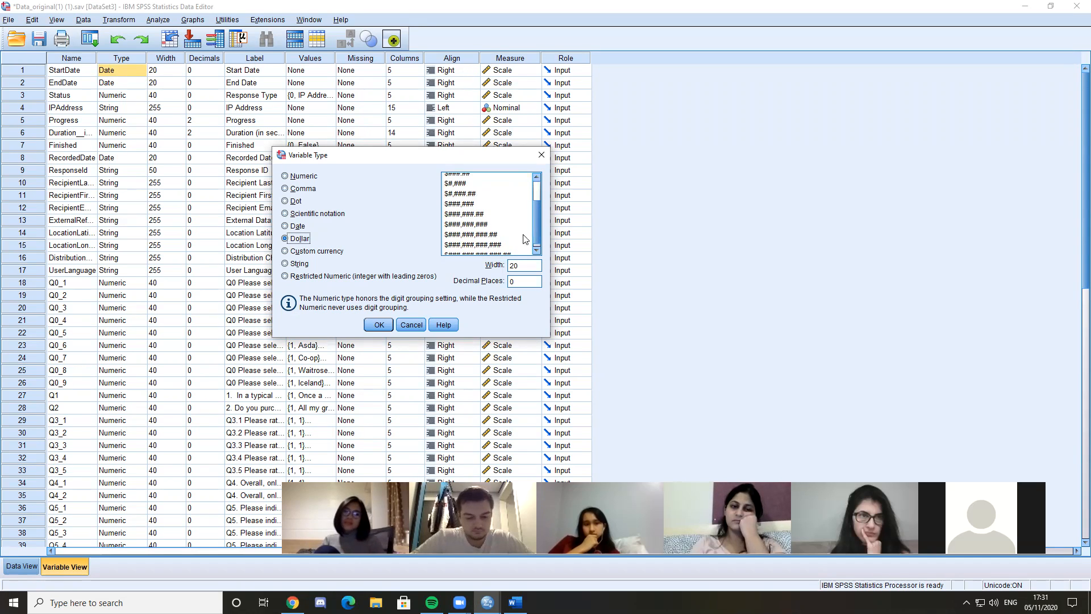
{"action": "scroll", "coordinate": [538, 215], "scroll_direction": "up", "scroll_amount": 2}
Switch StartDate back to the Date type and look through its formats, picking out dd-mmm-yyyy hh:mm:ss
{"action": "left_click", "coordinate": [298, 226]}
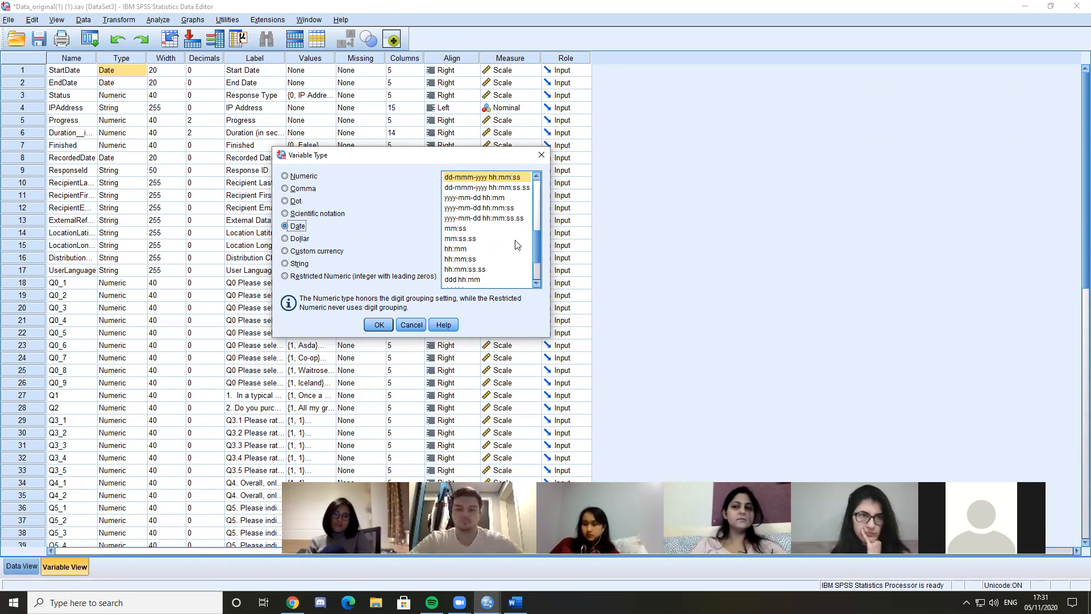
{"action": "scroll", "coordinate": [539, 251], "scroll_direction": "down", "scroll_amount": 2}
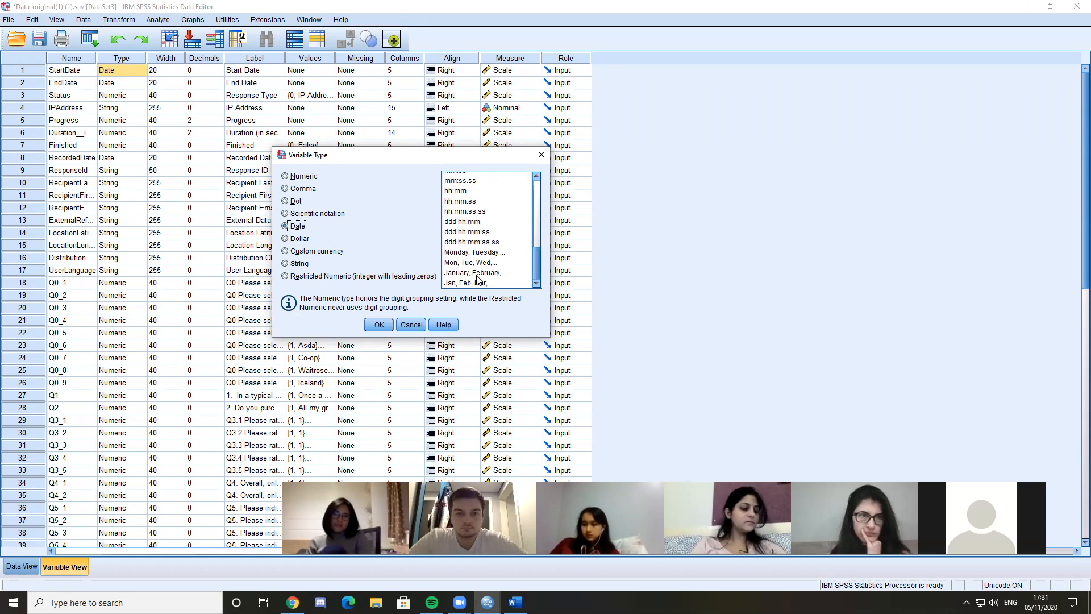
{"action": "scroll", "coordinate": [532, 259], "scroll_direction": "up", "scroll_amount": 3}
{"action": "left_click", "coordinate": [482, 209]}
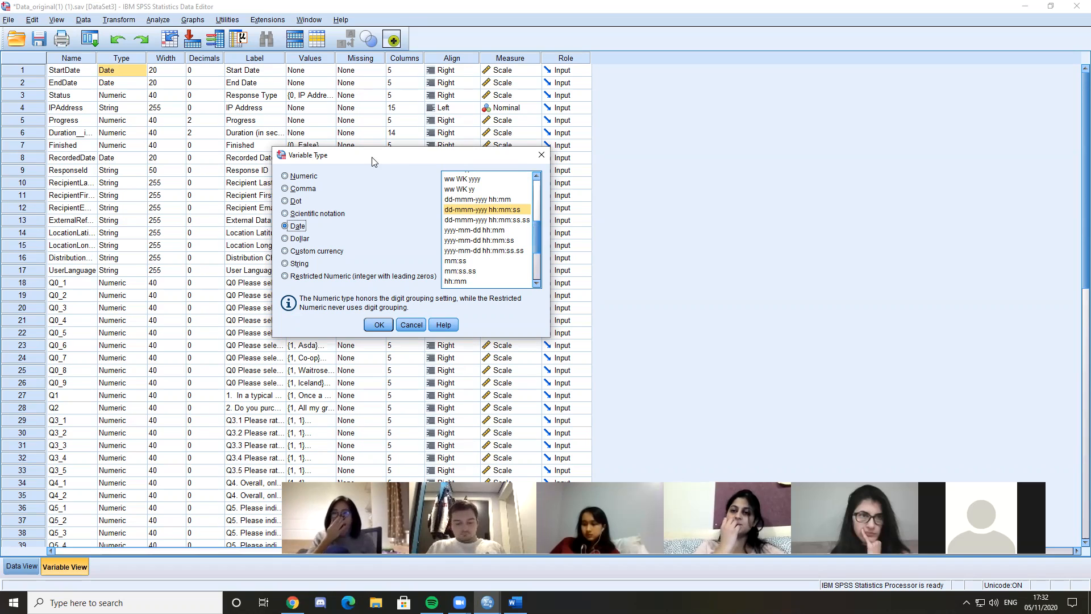
Set StartDate's date format to the weekday names "Monday, Tuesday,..." and show the case data
{"action": "left_click_drag", "start_coordinate": [393, 156], "coordinate": [382, 156]}
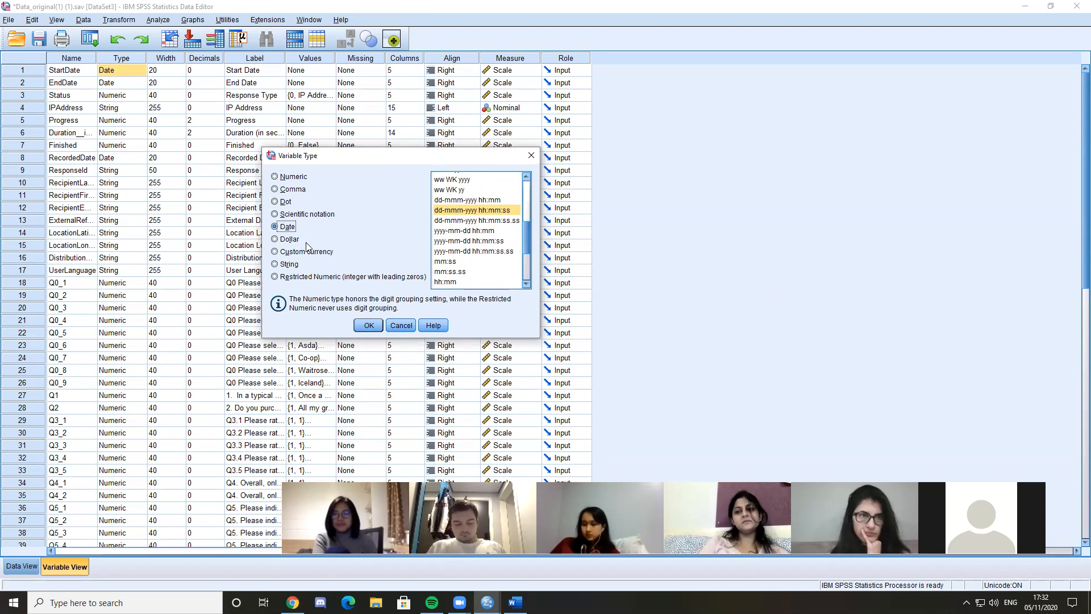
{"action": "left_click_drag", "start_coordinate": [523, 255], "coordinate": [535, 282]}
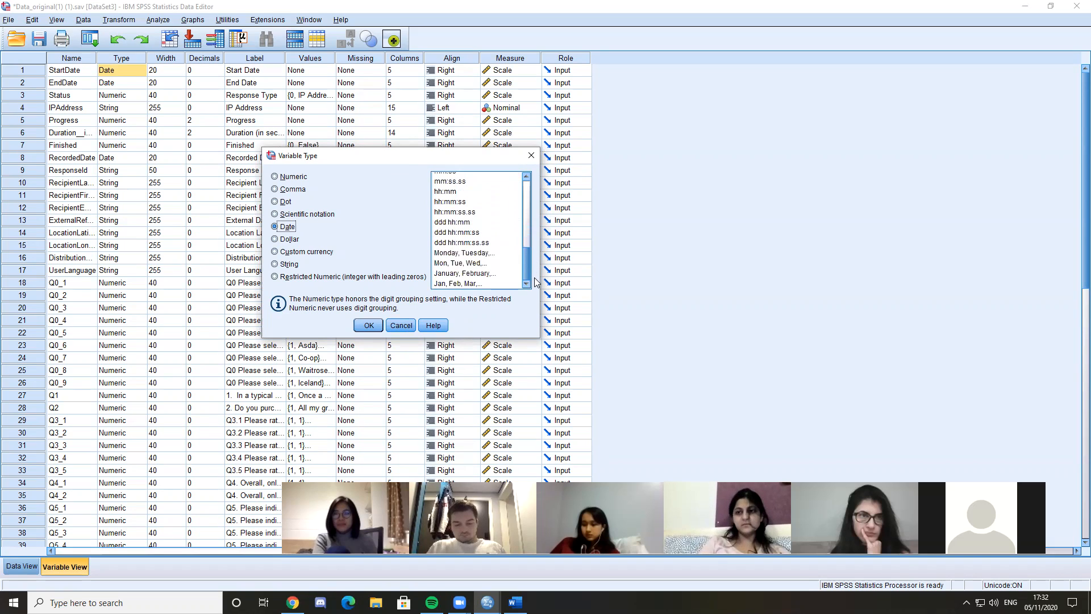
{"action": "left_click", "coordinate": [463, 253]}
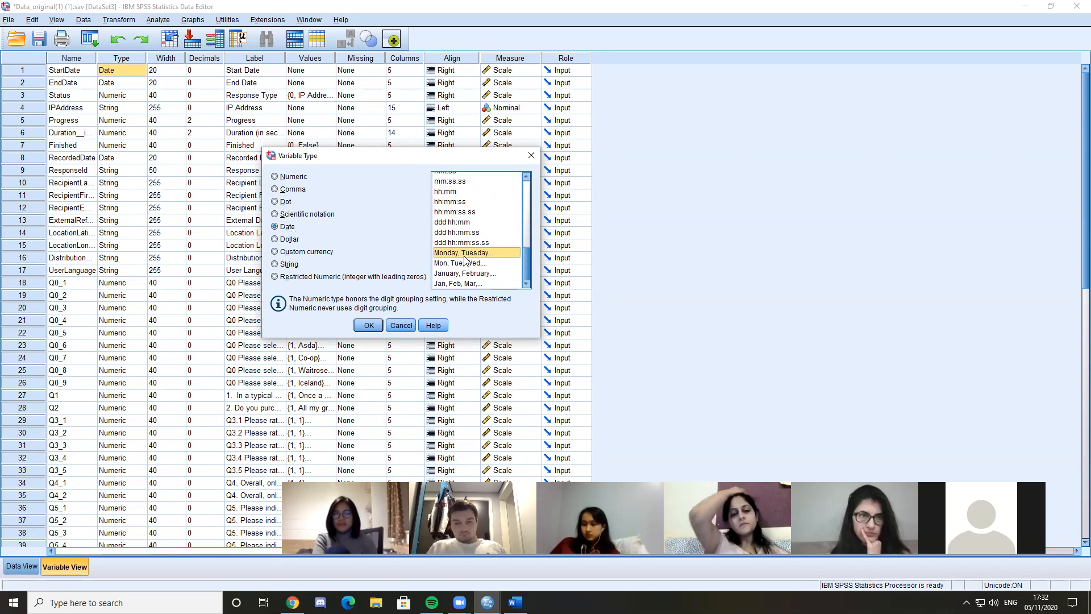
{"action": "left_click", "coordinate": [368, 325]}
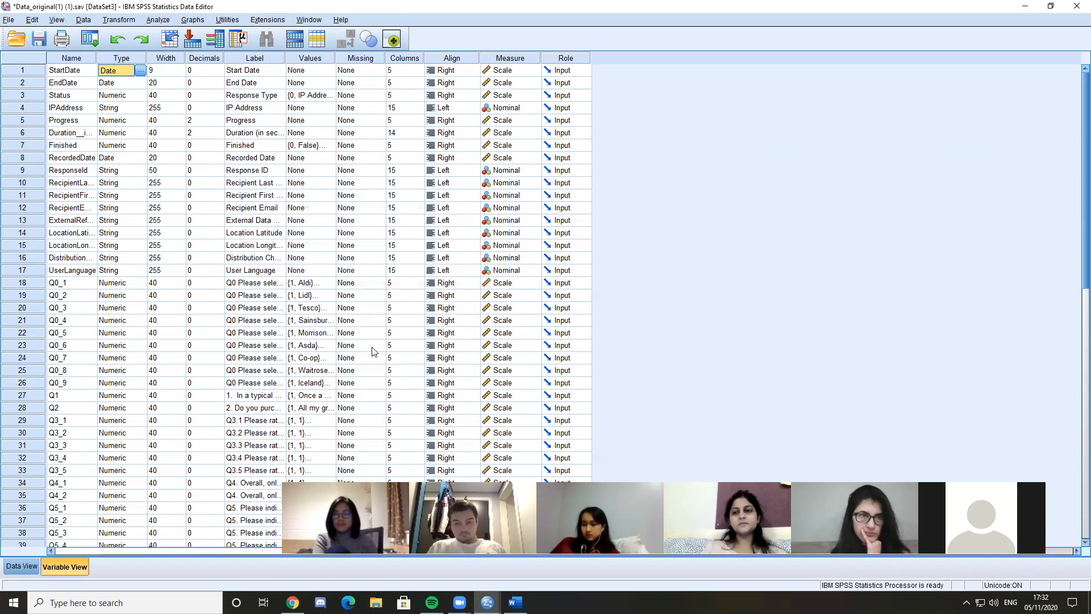
{"action": "left_click", "coordinate": [17, 566]}
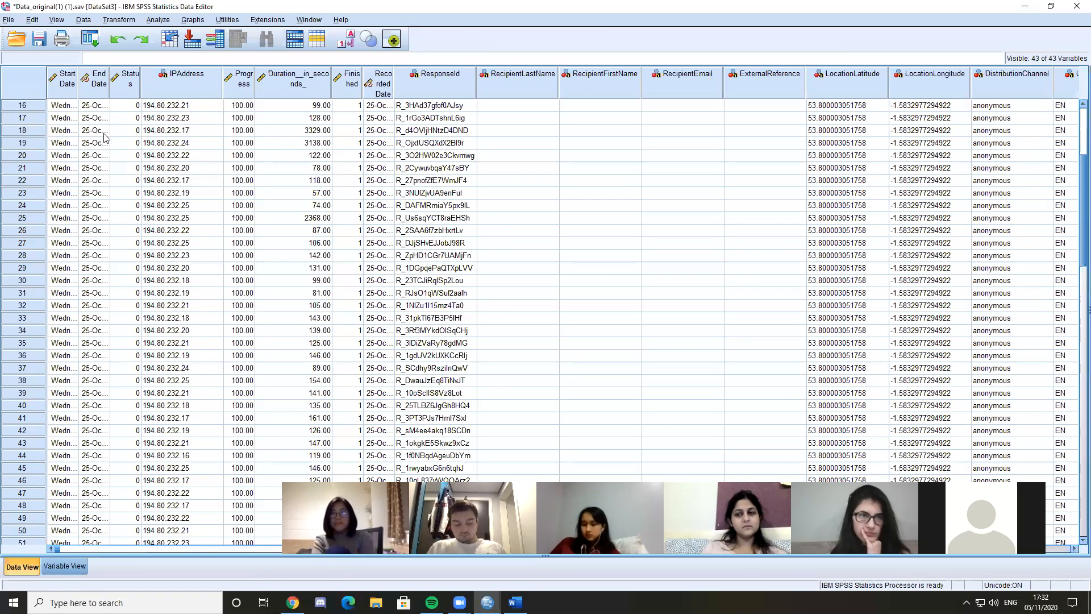
Widen the StartDate column in the case data to 20 characters and look over the earlier cases
{"action": "left_click_drag", "start_coordinate": [78, 85], "coordinate": [172, 85]}
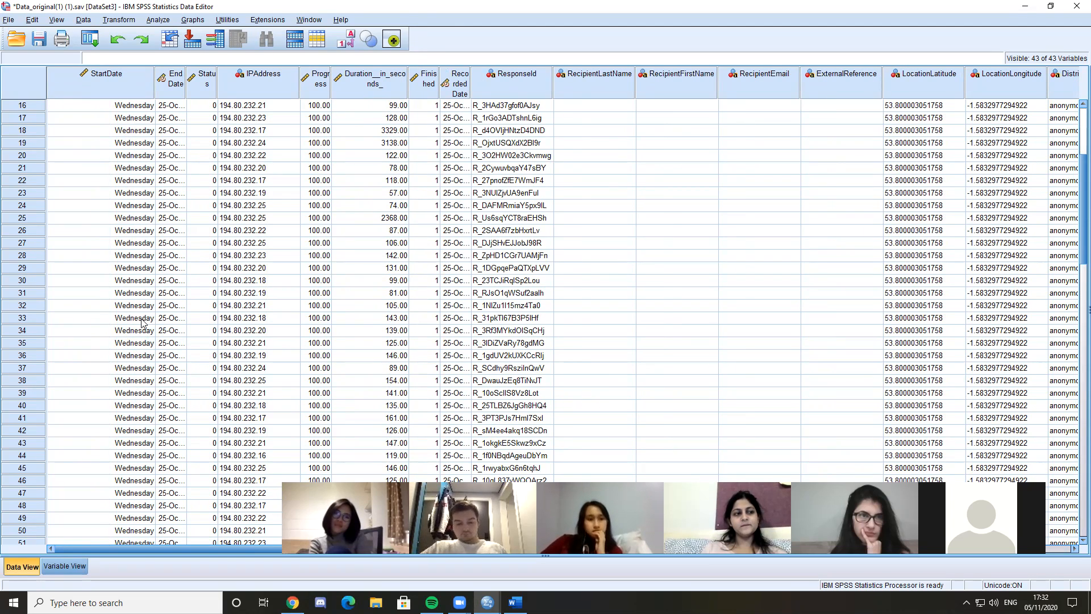
{"action": "scroll", "coordinate": [138, 133], "scroll_direction": "up", "scroll_amount": 5}
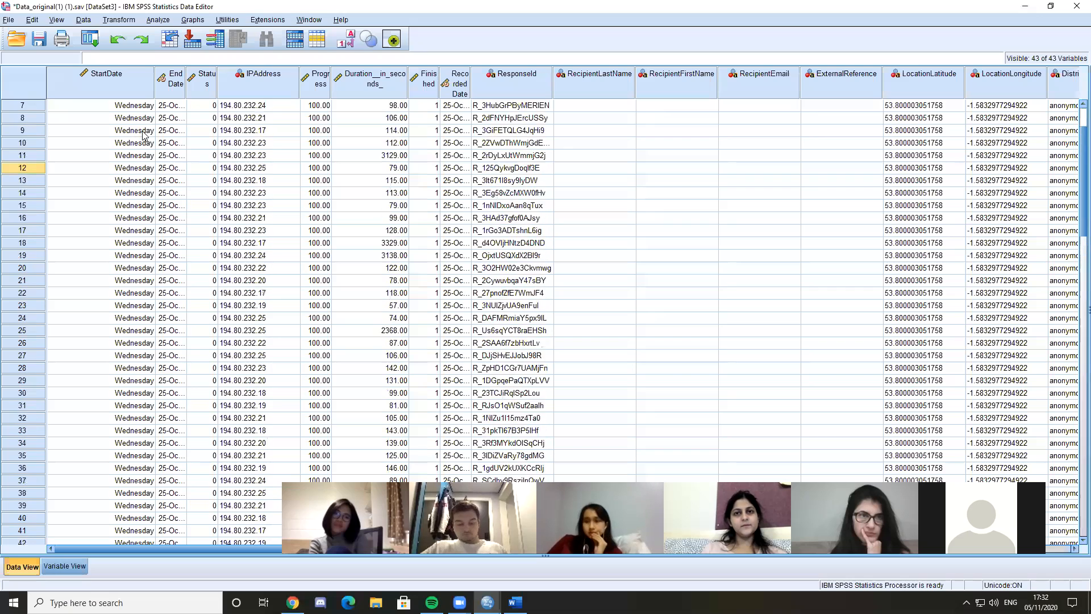
Set StartDate's date format to dd-mmm-yy and show the case data
{"action": "left_click", "coordinate": [77, 566]}
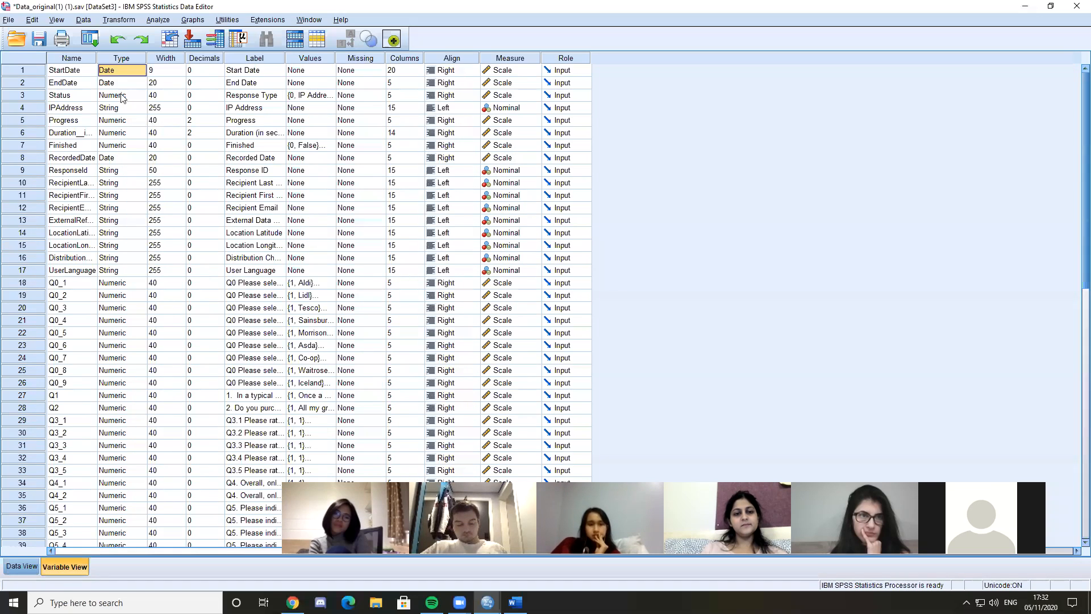
{"action": "left_click", "coordinate": [139, 72]}
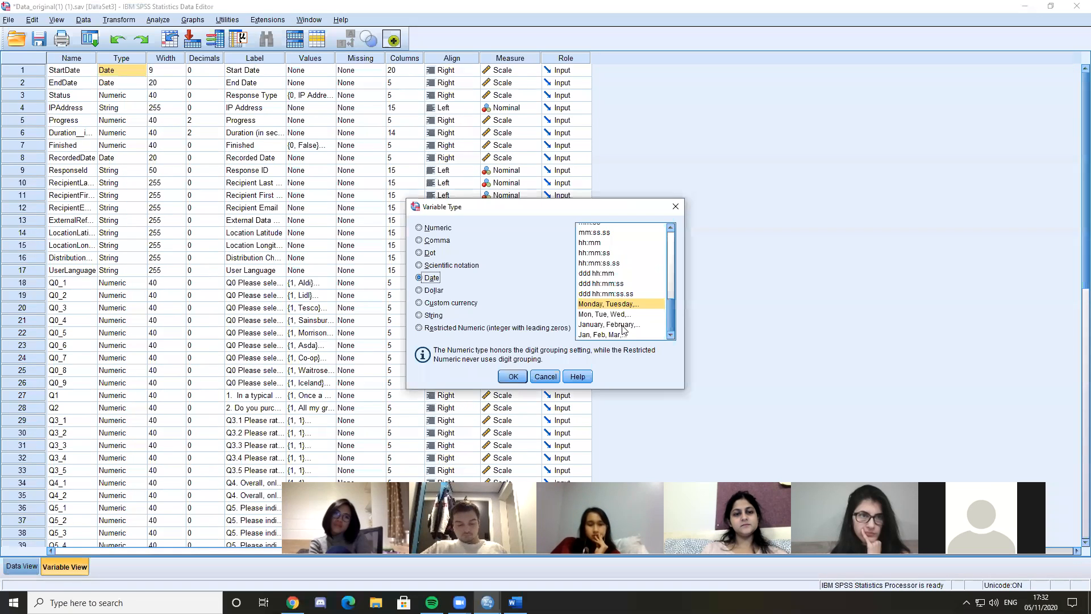
{"action": "left_click_drag", "start_coordinate": [670, 309], "coordinate": [672, 243]}
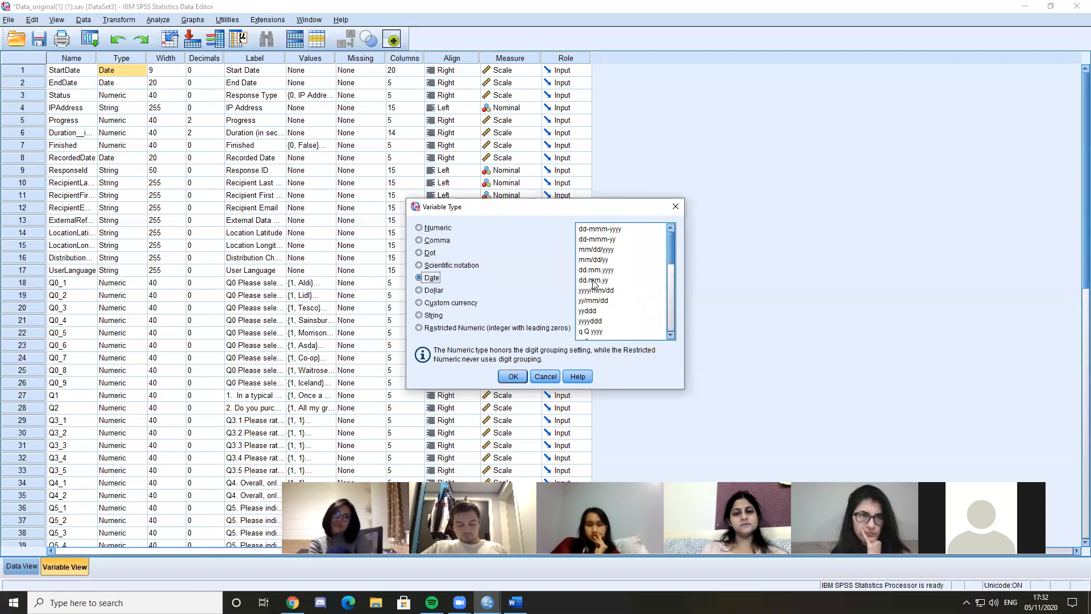
{"action": "left_click", "coordinate": [592, 240]}
{"action": "left_click", "coordinate": [513, 376]}
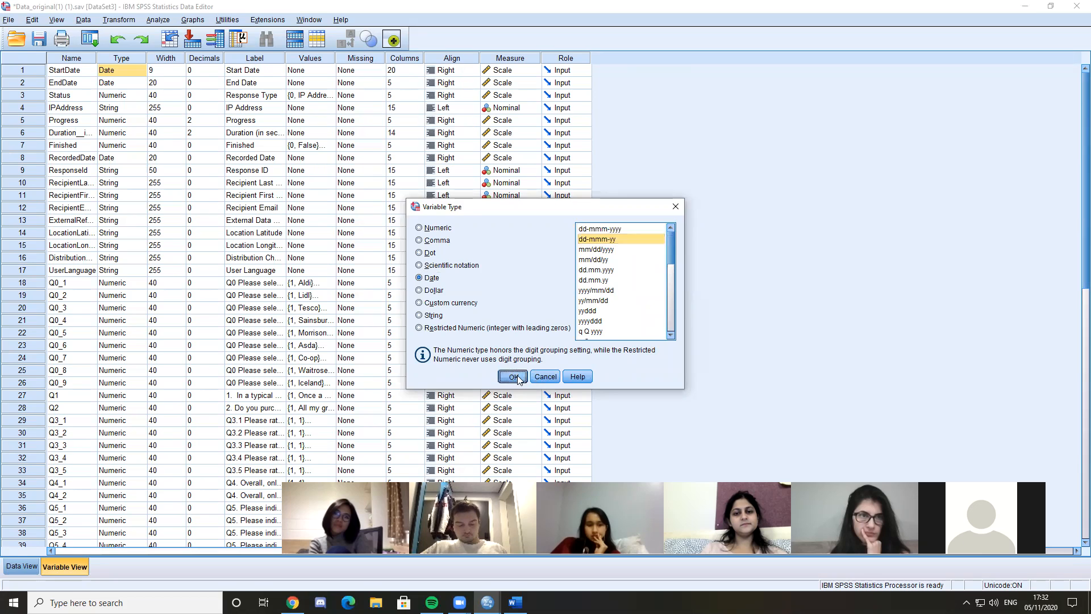
{"action": "key", "text": "ctrl+t"}
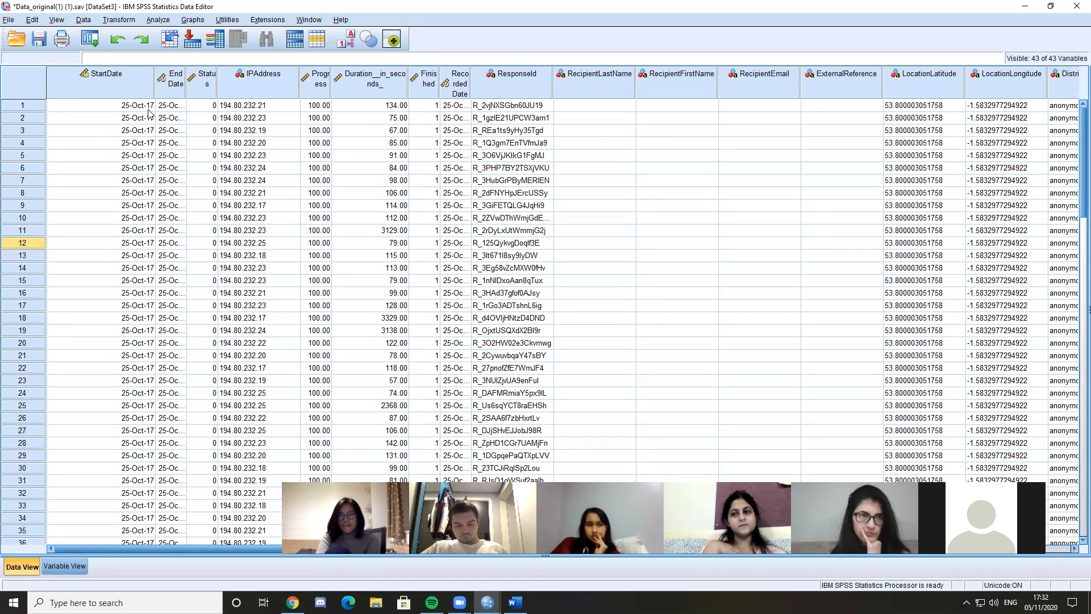
Return to the variable definitions and examine the types assigned to the variables, including RecordedDate
{"action": "left_click", "coordinate": [54, 568]}
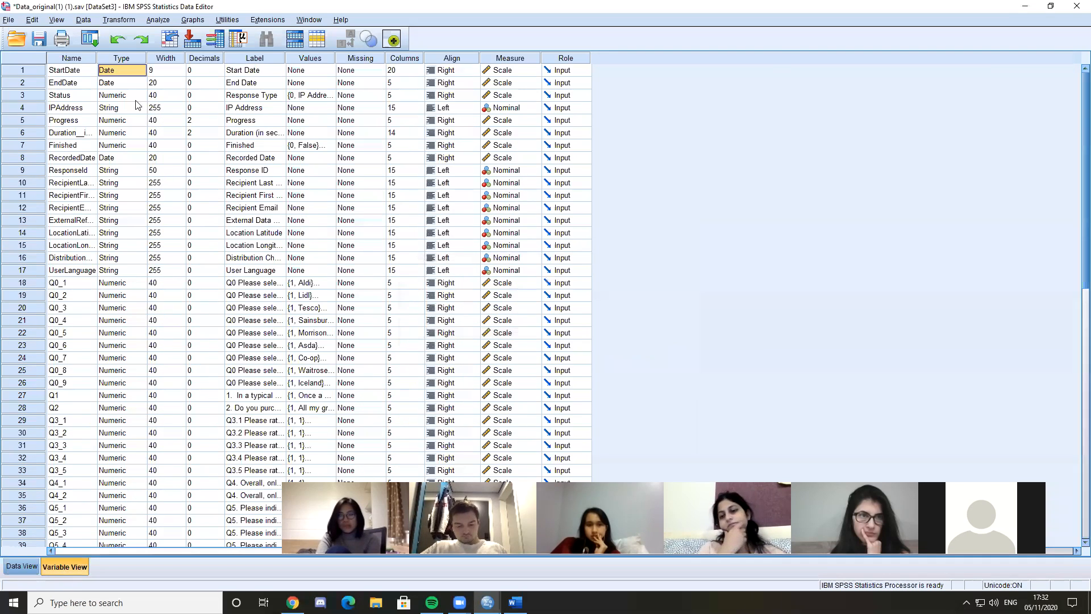
{"action": "left_click", "coordinate": [125, 61]}
{"action": "left_click", "coordinate": [120, 157]}
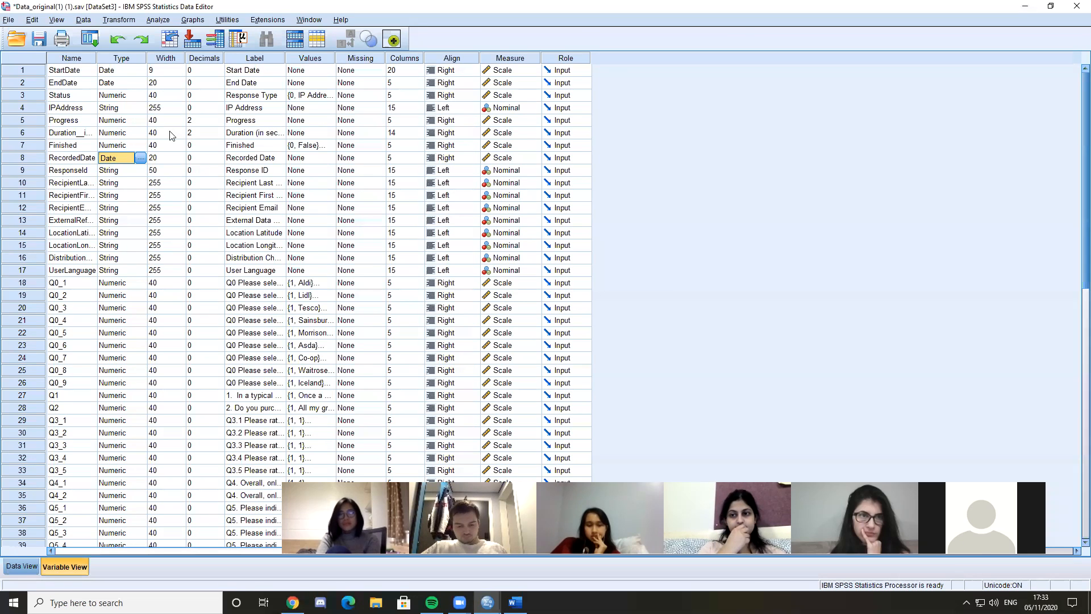
{"action": "left_click", "coordinate": [127, 58]}
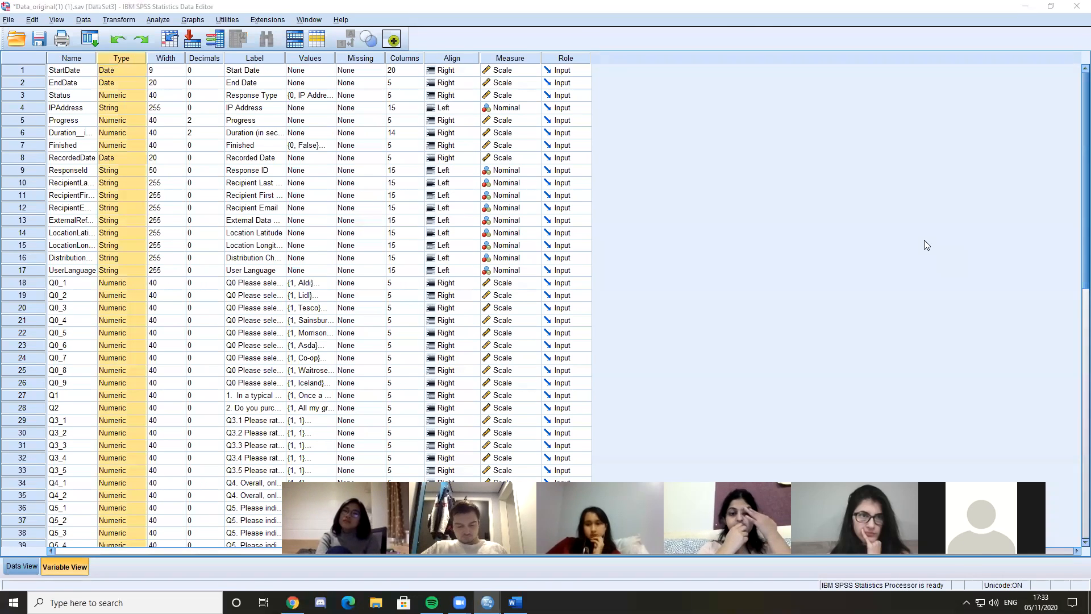
{"action": "left_click", "coordinate": [403, 208]}
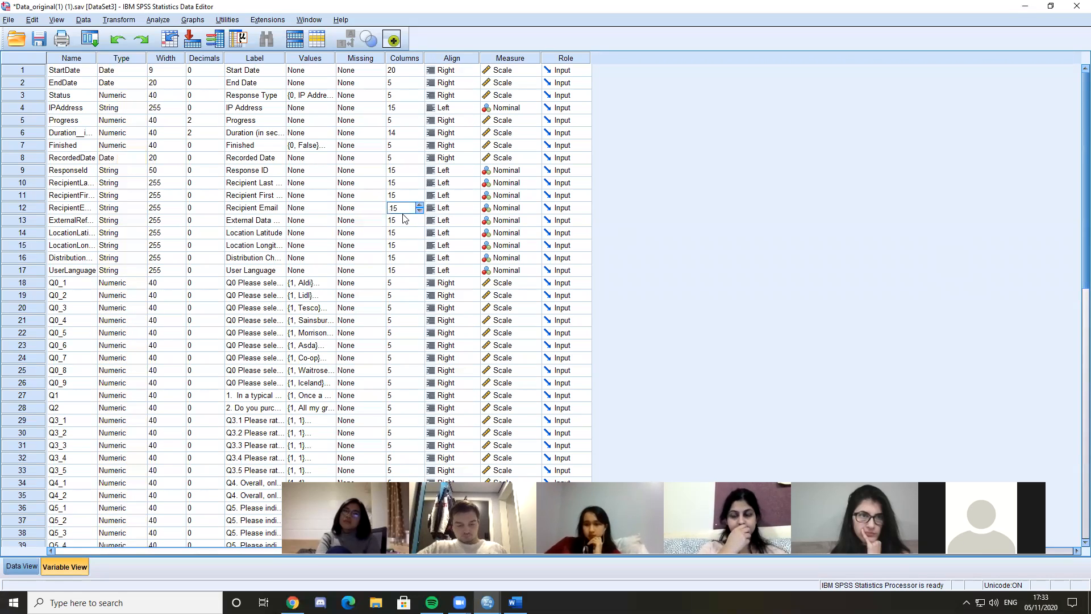
{"action": "left_click", "coordinate": [212, 246]}
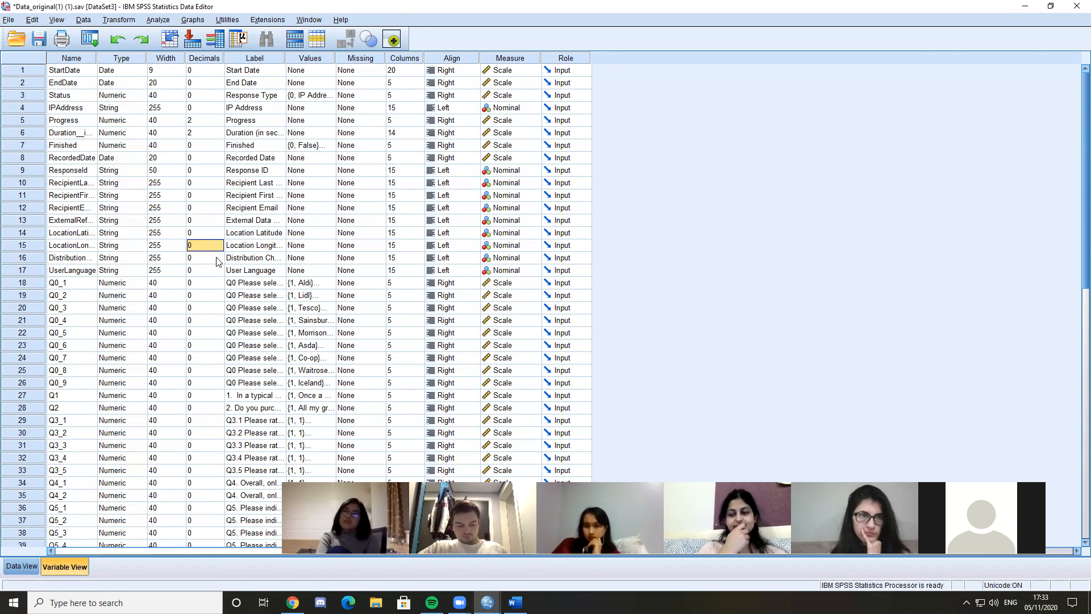
{"action": "left_click", "coordinate": [742, 169]}
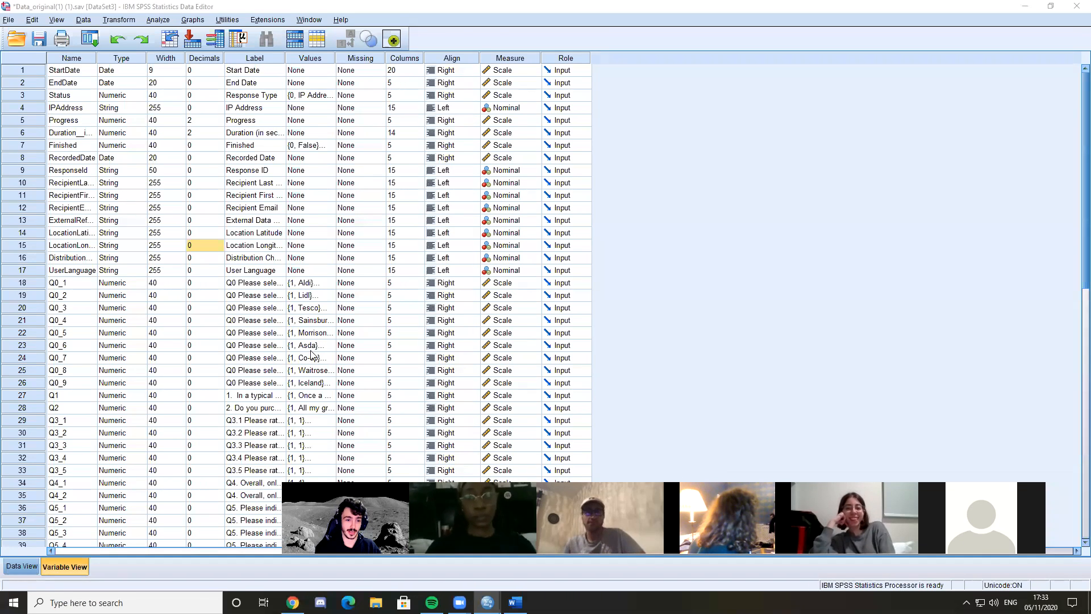
{"action": "left_click", "coordinate": [210, 259]}
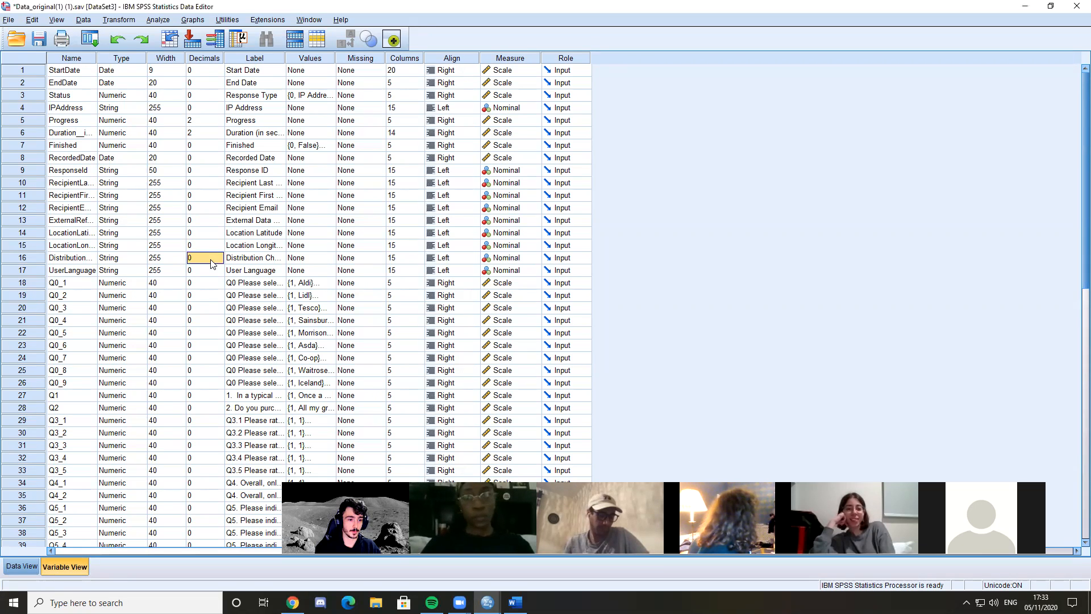
Examine the Width settings of the variables from StartDate down to Q7_1
{"action": "left_click", "coordinate": [176, 60]}
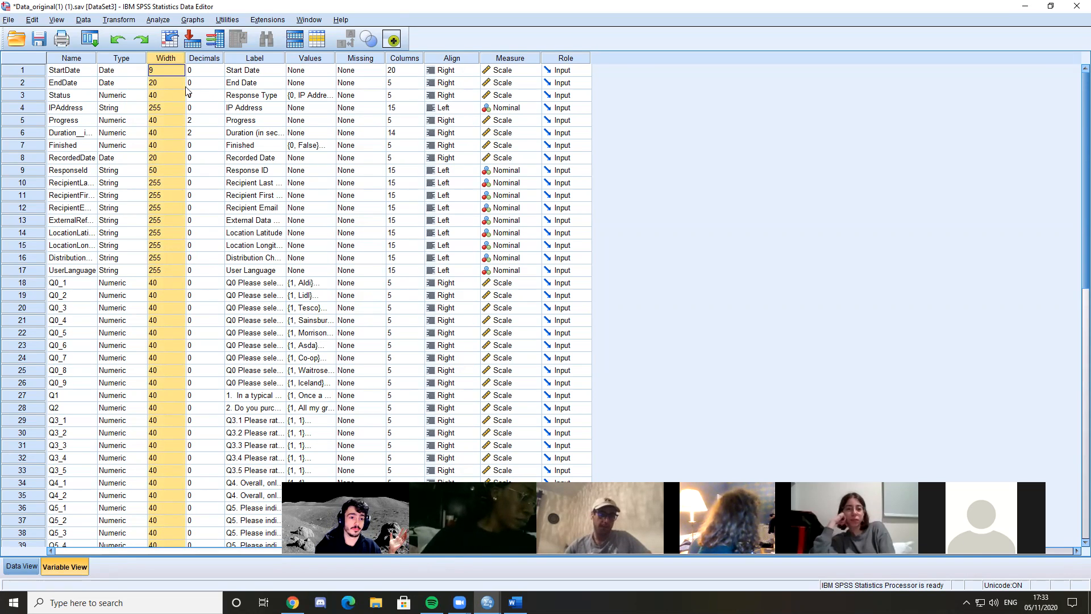
{"action": "left_click", "coordinate": [168, 82]}
{"action": "left_click", "coordinate": [172, 71]}
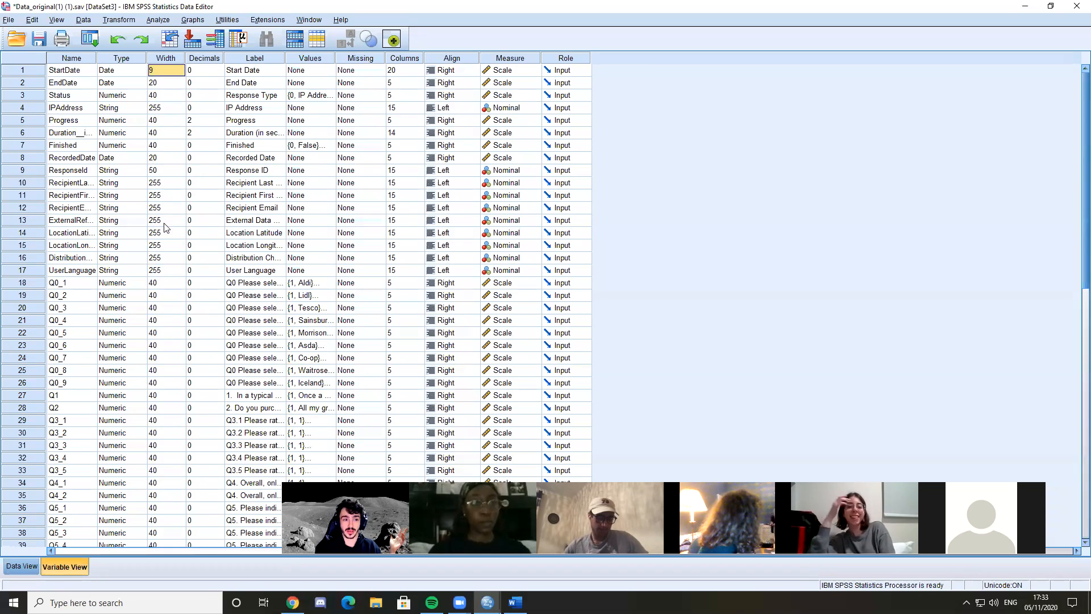
{"action": "scroll", "coordinate": [187, 323], "scroll_direction": "down", "scroll_amount": 4}
{"action": "left_click", "coordinate": [158, 422]}
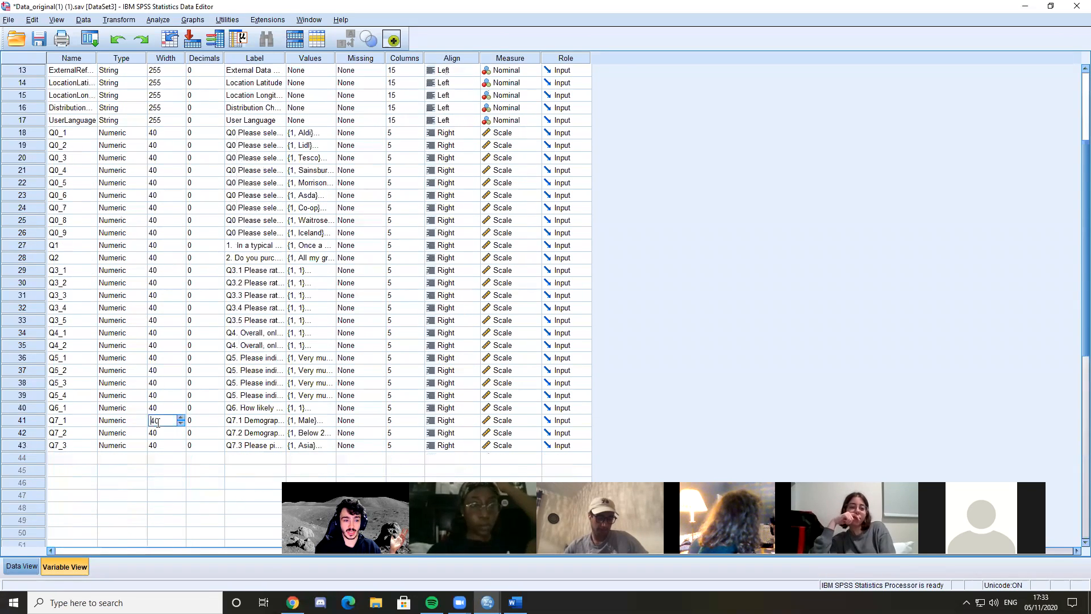
{"action": "scroll", "coordinate": [182, 250], "scroll_direction": "up", "scroll_amount": 3}
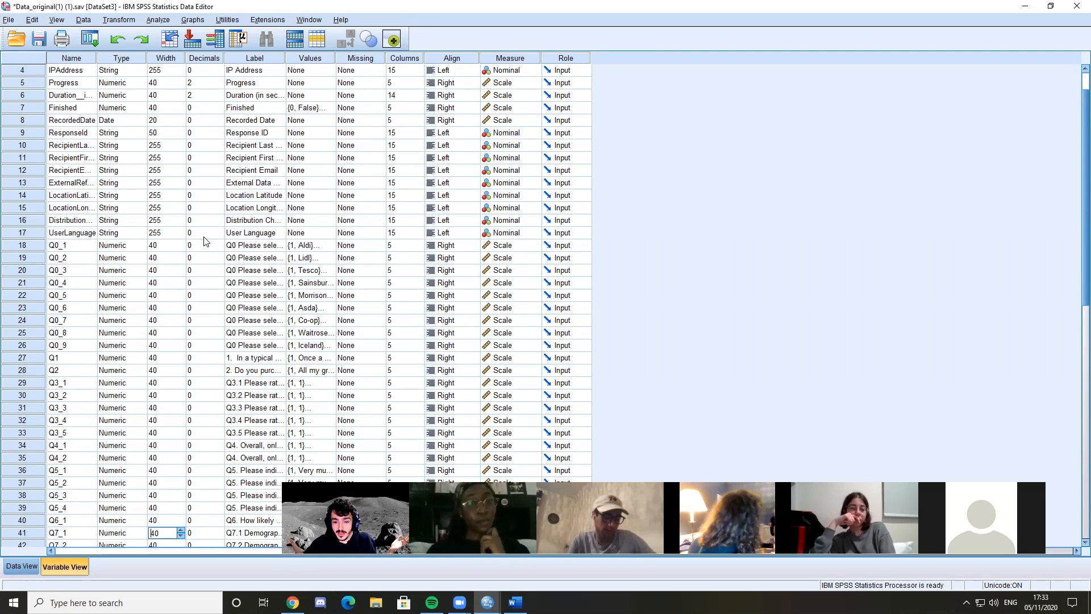
{"action": "scroll", "coordinate": [216, 238], "scroll_direction": "up", "scroll_amount": 1}
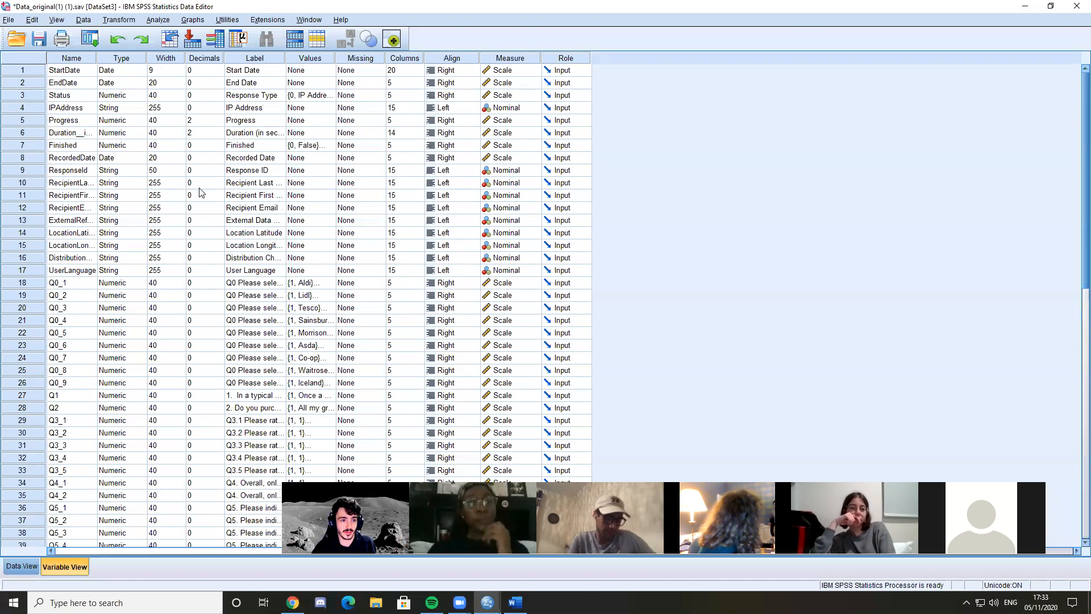
Try lowering the width of Progress to 39 and put it back to 40
{"action": "left_click", "coordinate": [161, 106]}
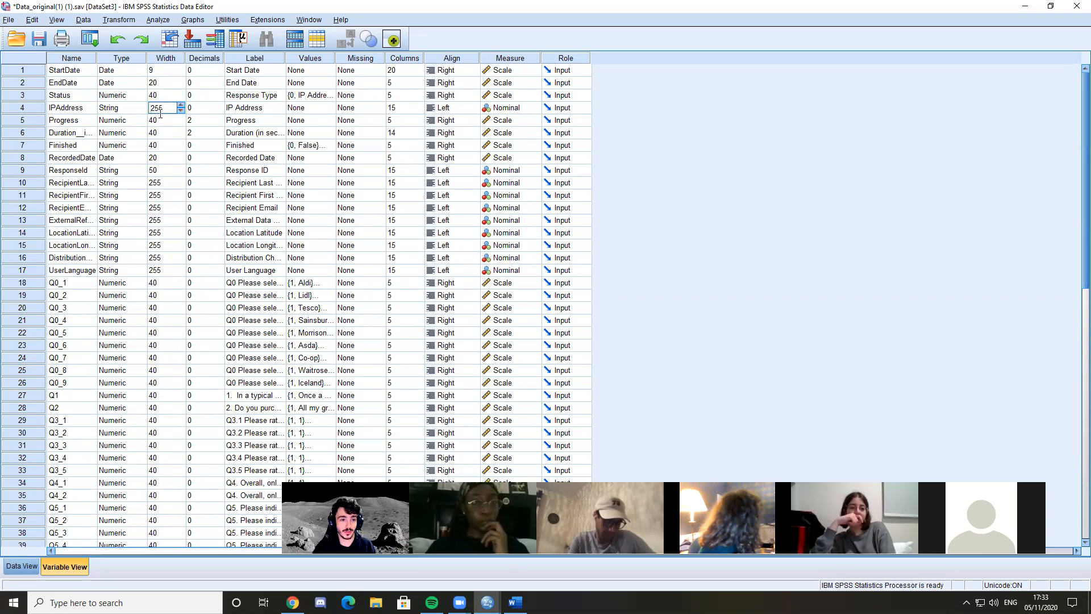
{"action": "left_click", "coordinate": [180, 124]}
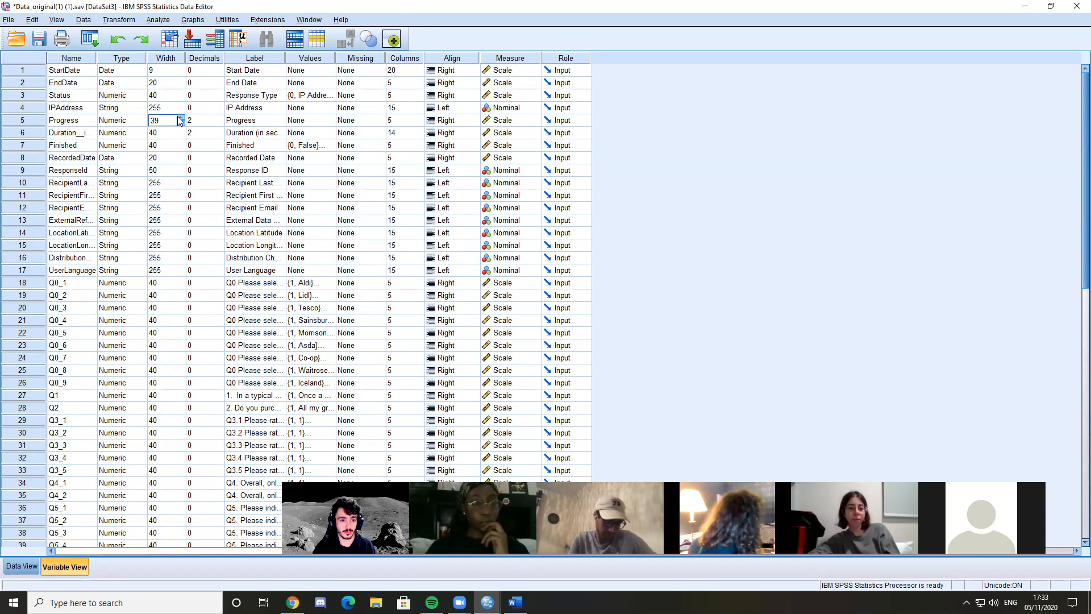
{"action": "left_click", "coordinate": [214, 160]}
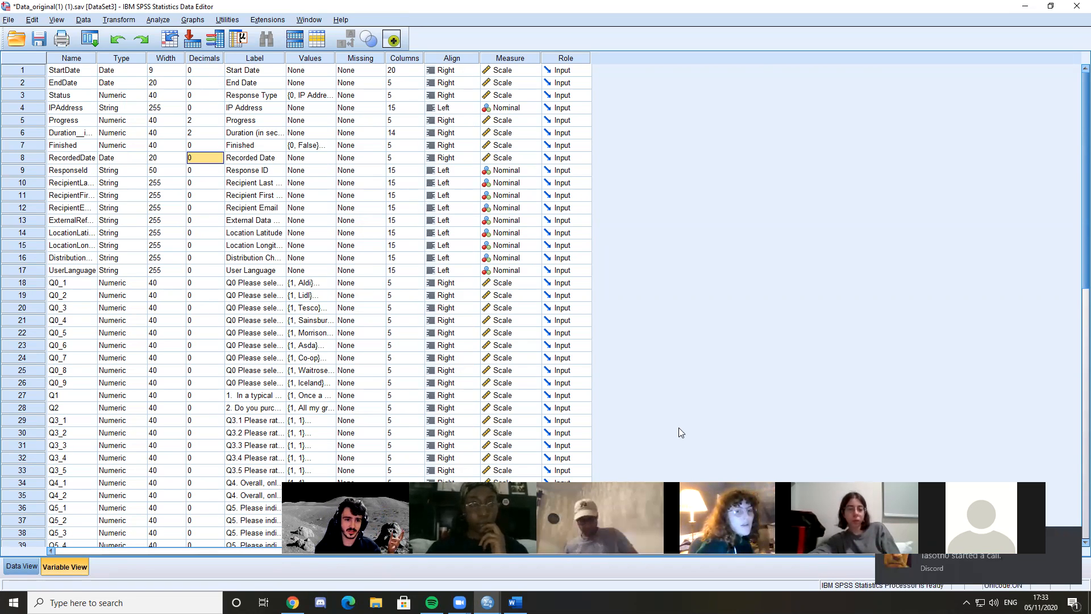
Open Discord from its call notification, close its window and quit the program running in the background
{"action": "left_click", "coordinate": [954, 562]}
{"action": "left_click", "coordinate": [336, 253]}
{"action": "left_click", "coordinate": [1083, 6]}
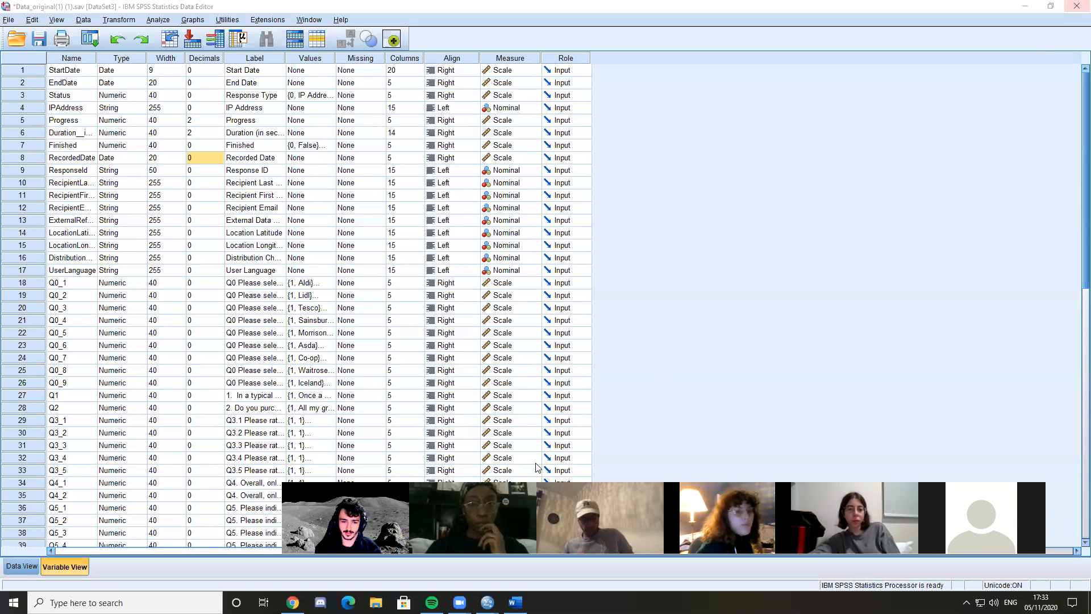
{"action": "left_click", "coordinate": [966, 602]}
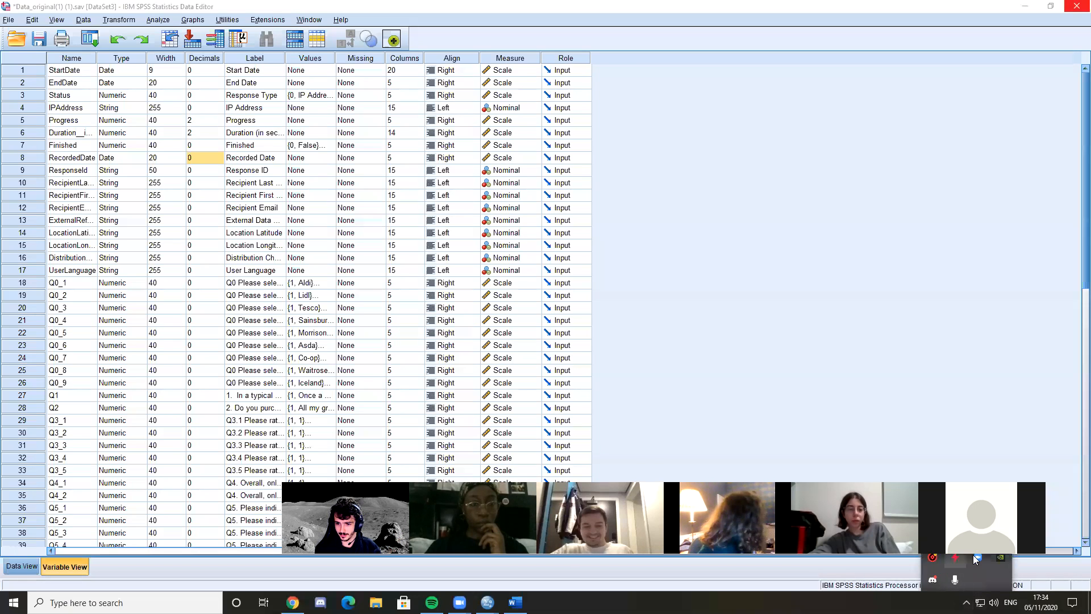
{"action": "right_click", "coordinate": [932, 580]}
{"action": "left_click", "coordinate": [967, 569]}
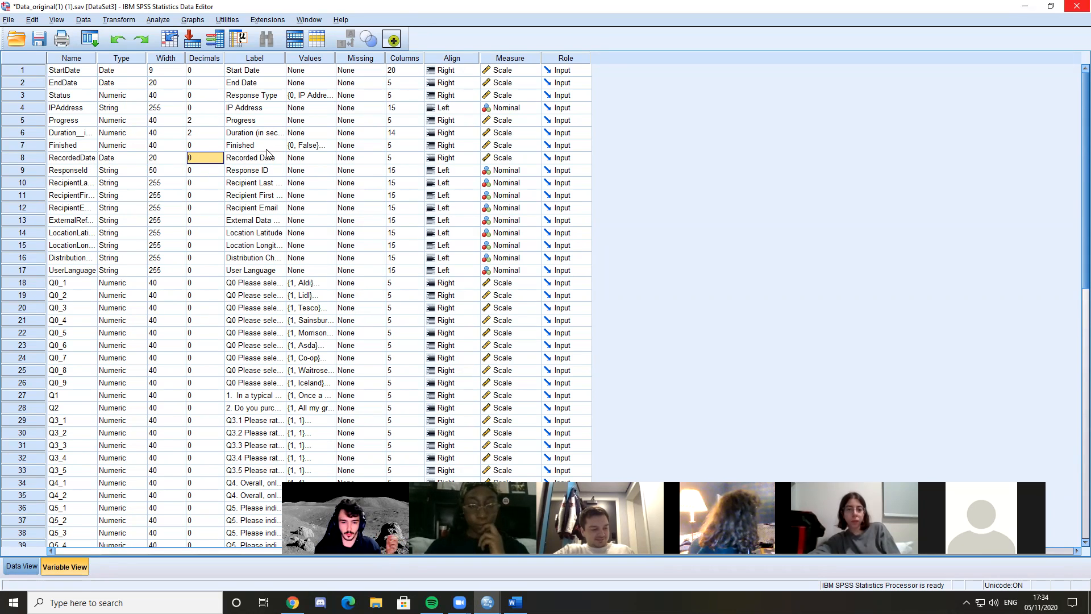
Examine the question variables from Q0_1 to Q7_3 and their Decimals and Width settings
{"action": "scroll", "coordinate": [68, 244], "scroll_direction": "down", "scroll_amount": 1}
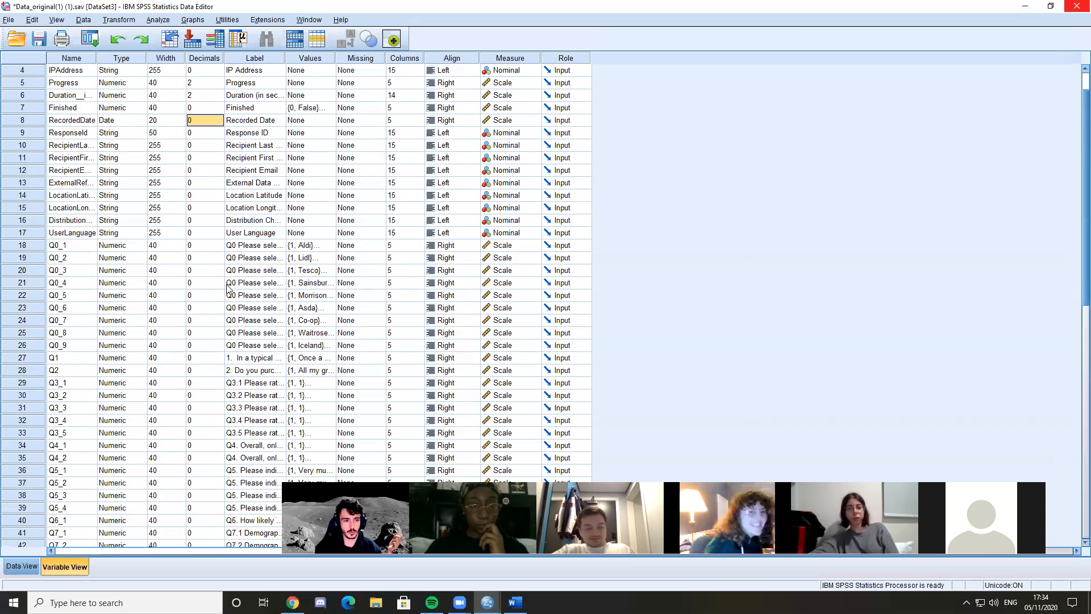
{"action": "left_click", "coordinate": [55, 249]}
{"action": "scroll", "coordinate": [56, 248], "scroll_direction": "down", "scroll_amount": 6}
{"action": "left_click", "coordinate": [54, 335]}
{"action": "scroll", "coordinate": [217, 329], "scroll_direction": "up", "scroll_amount": 1}
{"action": "scroll", "coordinate": [211, 309], "scroll_direction": "up", "scroll_amount": 3}
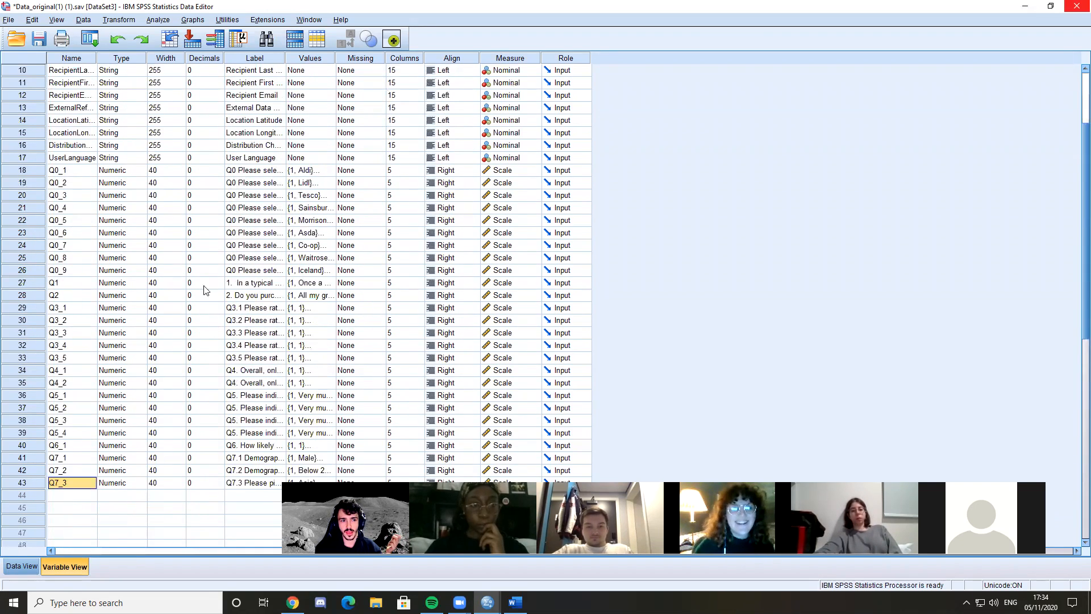
{"action": "left_click", "coordinate": [198, 170]}
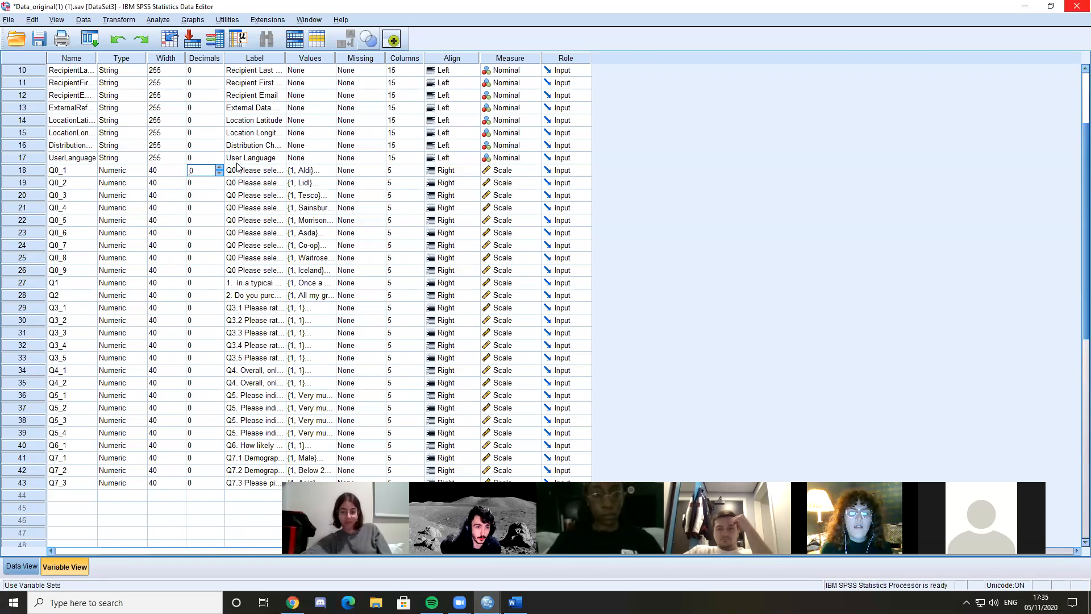
{"action": "scroll", "coordinate": [152, 149], "scroll_direction": "up", "scroll_amount": 2}
{"action": "scroll", "coordinate": [157, 256], "scroll_direction": "down", "scroll_amount": 2}
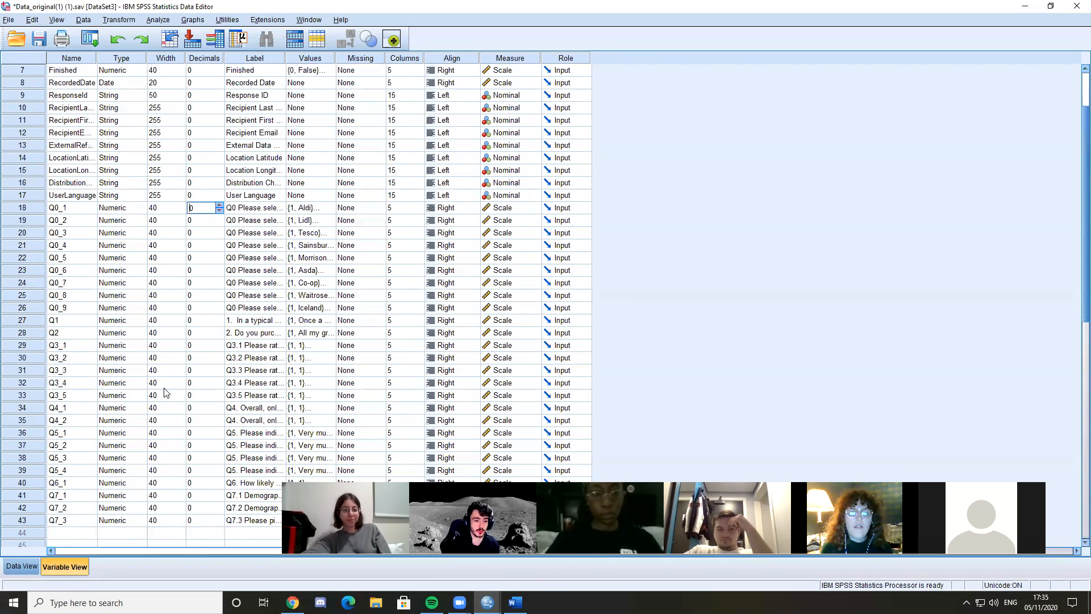
{"action": "scroll", "coordinate": [136, 190], "scroll_direction": "up", "scroll_amount": 3}
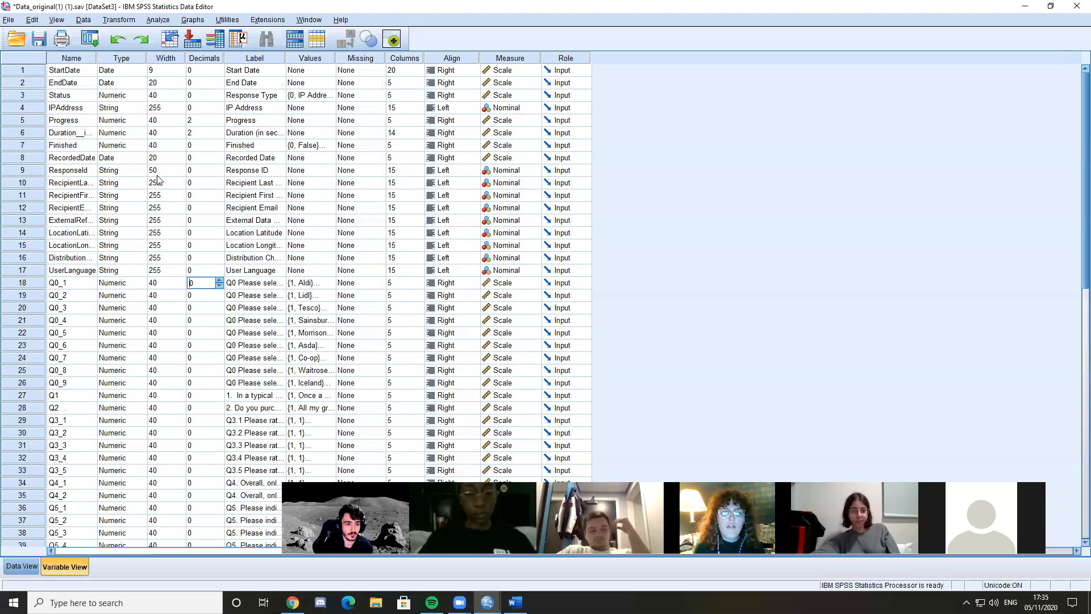
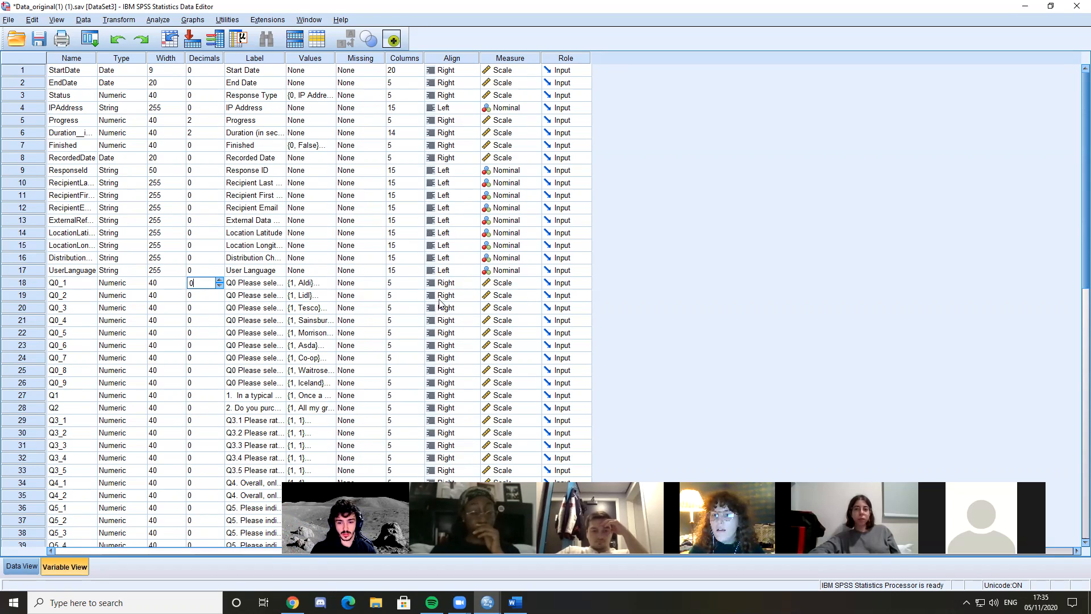
Set the Decimals of variables Q0_1 through Q7_3 to 2 and delete the stray variable created below Q7_3
{"action": "left_click", "coordinate": [197, 292]}
{"action": "left_click", "coordinate": [193, 282]}
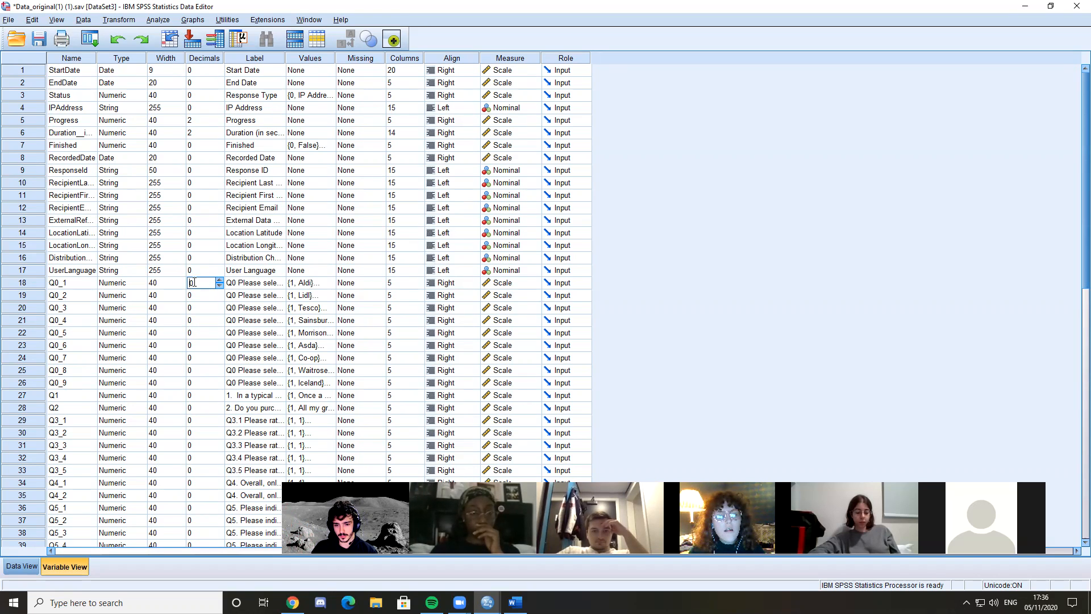
{"action": "double_click", "coordinate": [193, 282]}
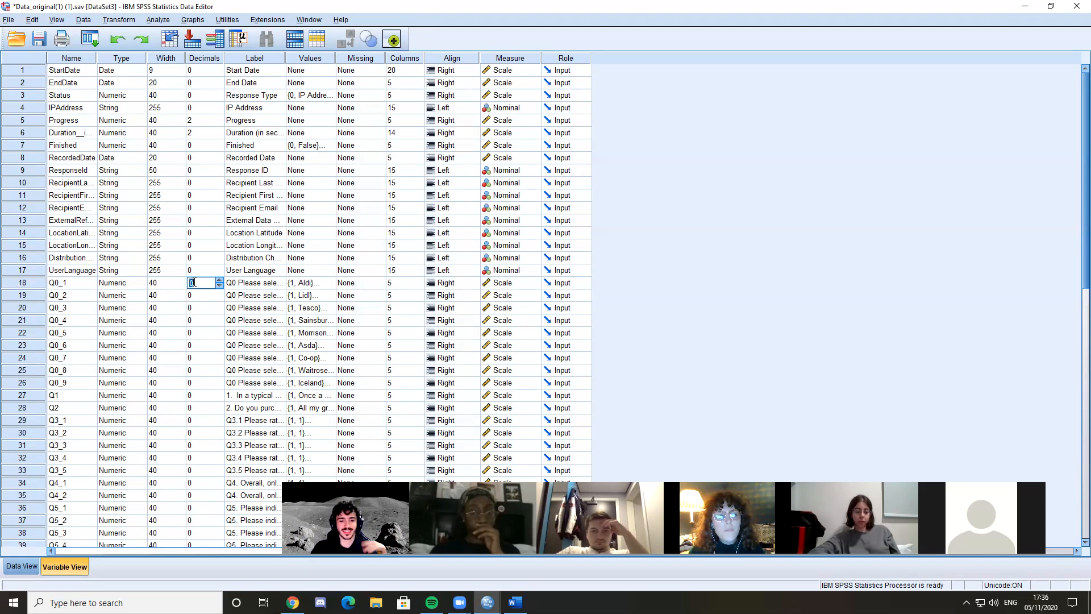
{"action": "type", "text": "2 2 2 2 2 "}
{"action": "type", "text": "2 2 2 2 2 2 2 2"}
{"action": "type", "text": " 2 2 2 2 2 2 2 2 "}
{"action": "type", "text": "2 2 2 2 2 "}
{"action": "type", "text": "2"}
{"action": "key", "text": "Return"}
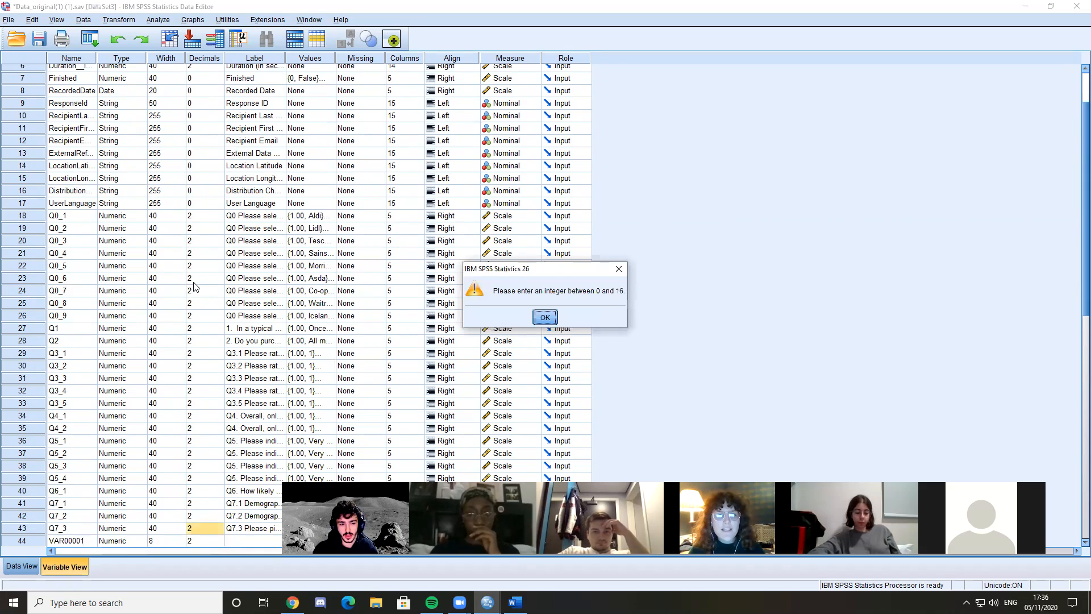
{"action": "left_click", "coordinate": [619, 269]}
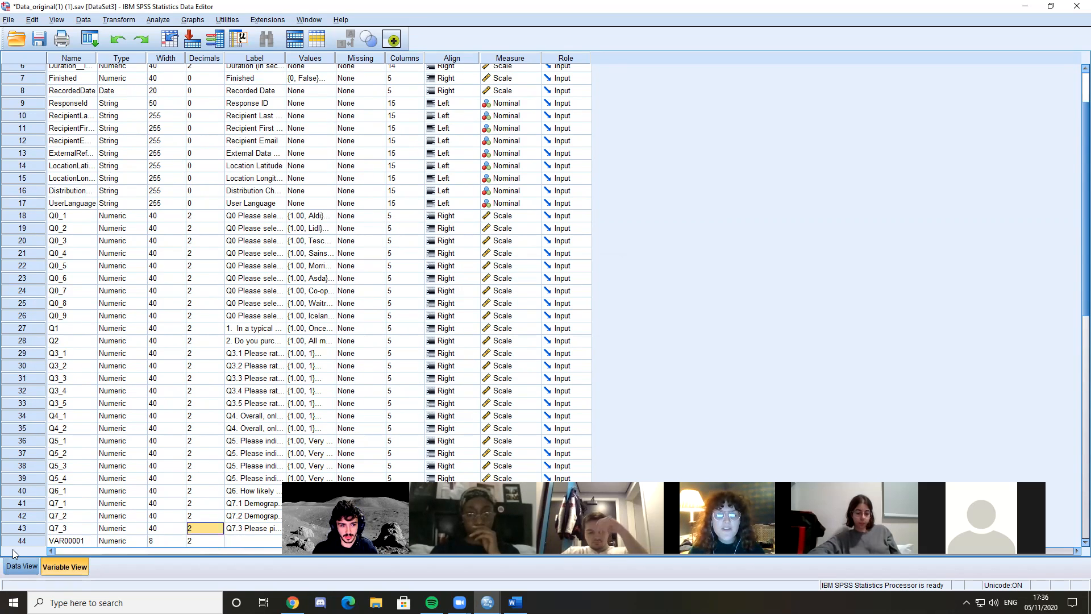
{"action": "left_click", "coordinate": [26, 540]}
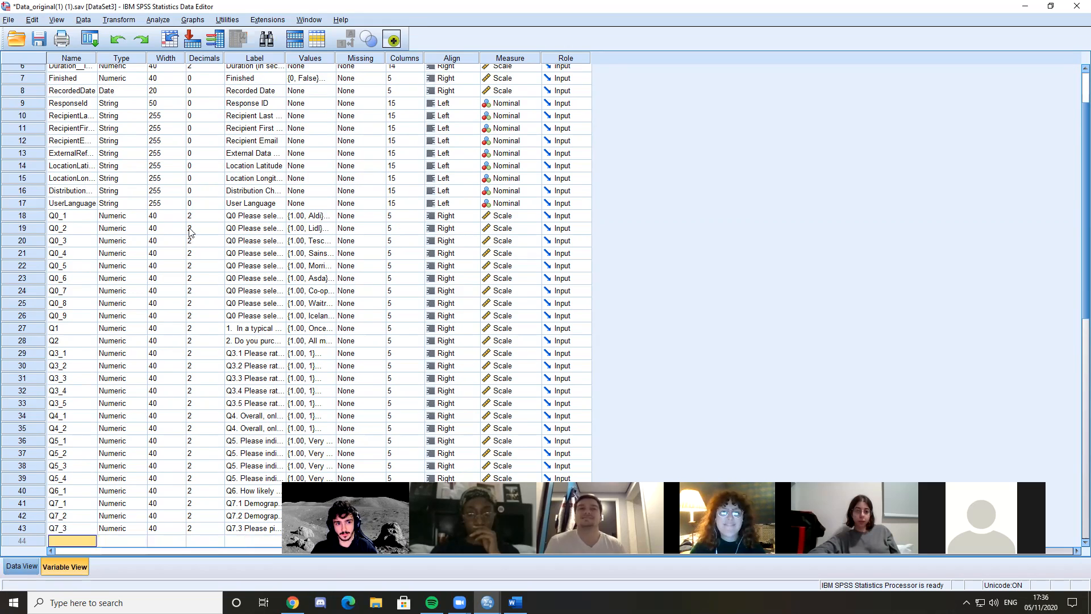
Widen the Label column to show the full question texts of the variables
{"action": "scroll", "coordinate": [199, 282], "scroll_direction": "up", "scroll_amount": 2}
{"action": "left_click", "coordinate": [199, 282]}
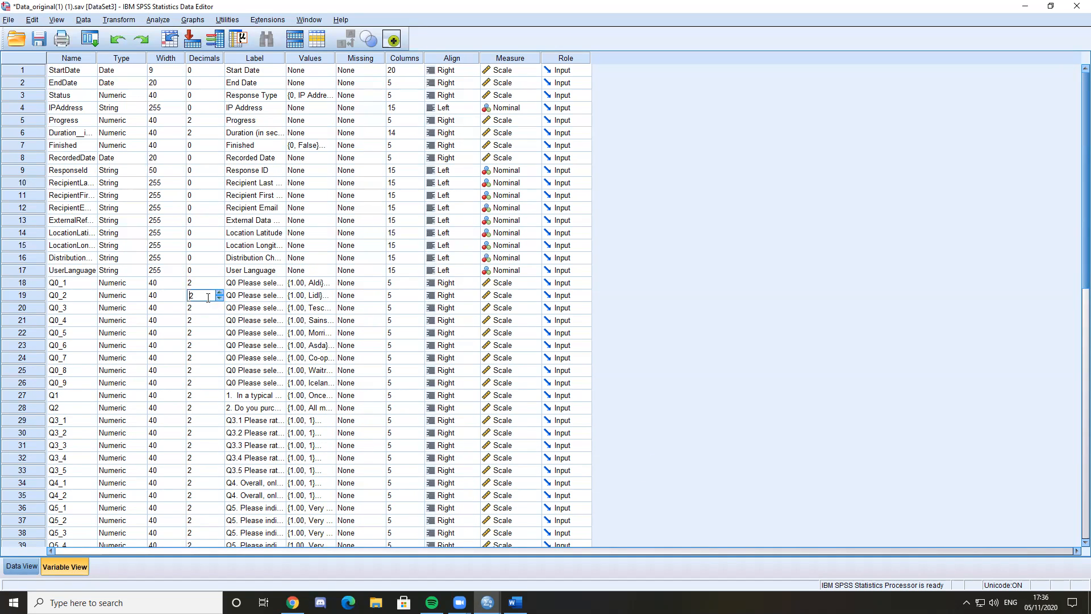
{"action": "left_click", "coordinate": [258, 283]}
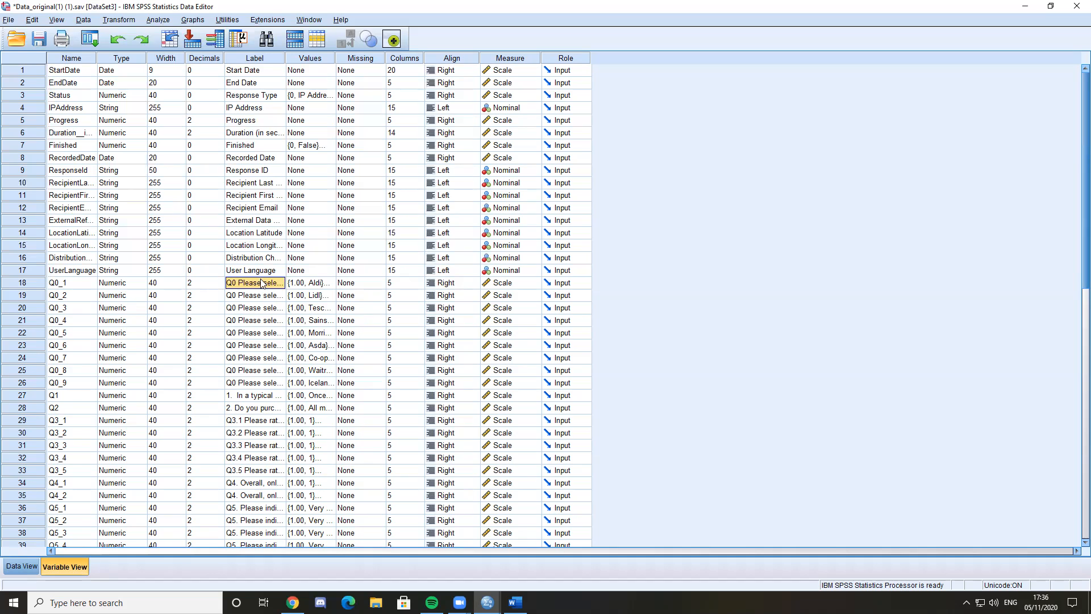
{"action": "left_click", "coordinate": [265, 284]}
{"action": "key", "text": "Escape"}
{"action": "left_click_drag", "start_coordinate": [284, 59], "coordinate": [723, 50]}
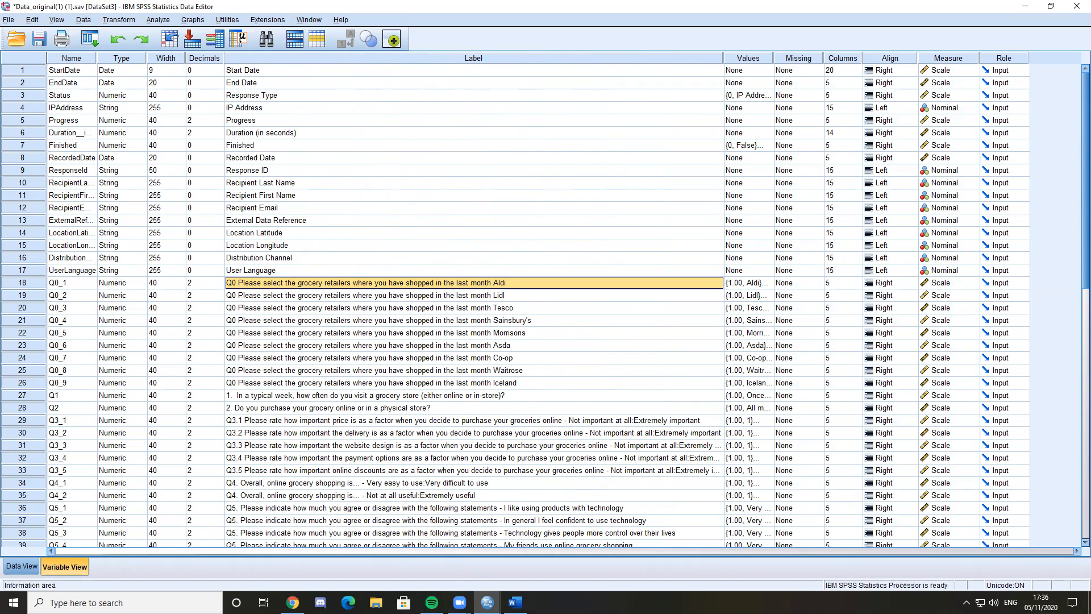
Switch to the Online Retail questionnaire in Word and read the Q0 grocery retailer question and its Aldi option
{"action": "left_click", "coordinate": [516, 602]}
{"action": "left_click_drag", "start_coordinate": [371, 151], "coordinate": [516, 150]}
{"action": "left_click", "coordinate": [560, 151]}
{"action": "left_click_drag", "start_coordinate": [441, 182], "coordinate": [433, 182]}
{"action": "left_click", "coordinate": [292, 603]}
{"action": "left_click", "coordinate": [292, 602]}
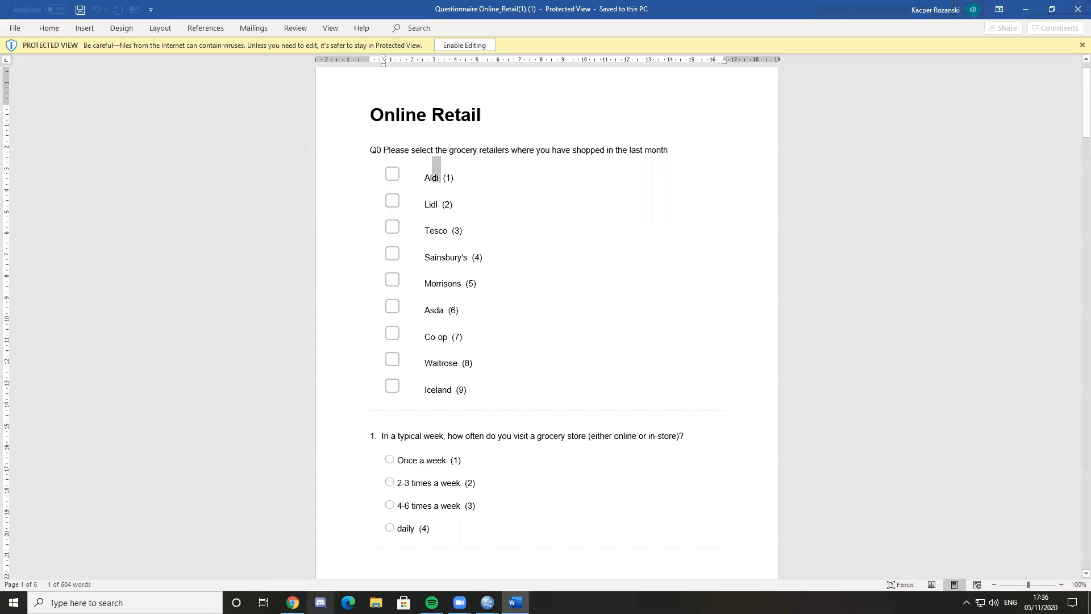
Switch to the Data_original(1).sav dataset in SPSS, look over its variables and widen its Label column
{"action": "mouse_move", "coordinate": [488, 602]}
{"action": "left_click", "coordinate": [407, 553]}
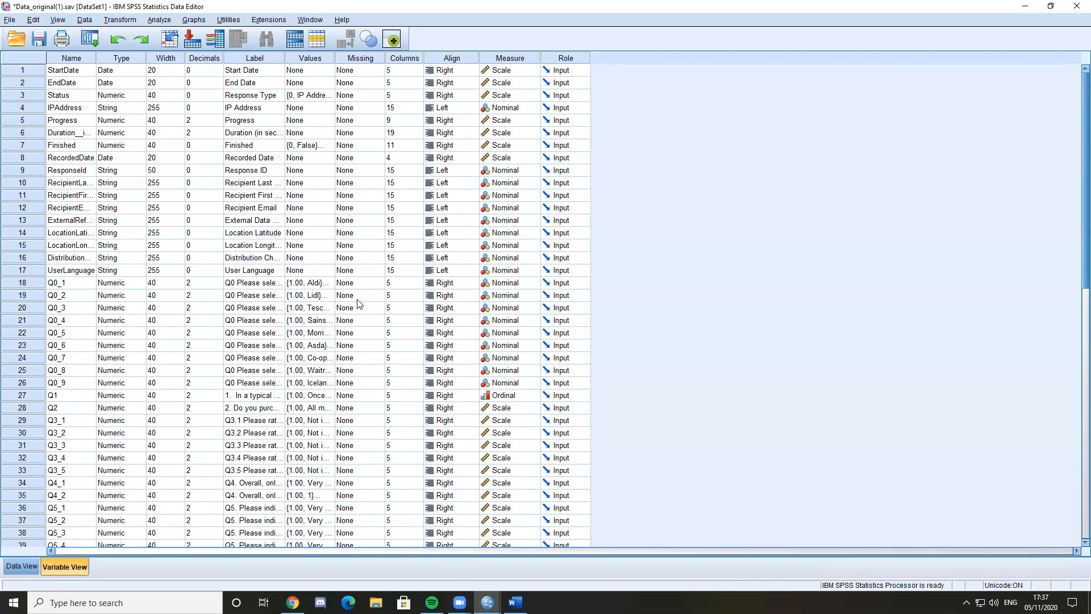
{"action": "scroll", "coordinate": [292, 344], "scroll_direction": "down", "scroll_amount": 2}
{"action": "scroll", "coordinate": [302, 94], "scroll_direction": "up", "scroll_amount": 2}
{"action": "double_click", "coordinate": [283, 53]}
Close the Data_original(1).sav dataset and save its changes
{"action": "mouse_move", "coordinate": [488, 602]}
{"action": "left_click", "coordinate": [655, 549]}
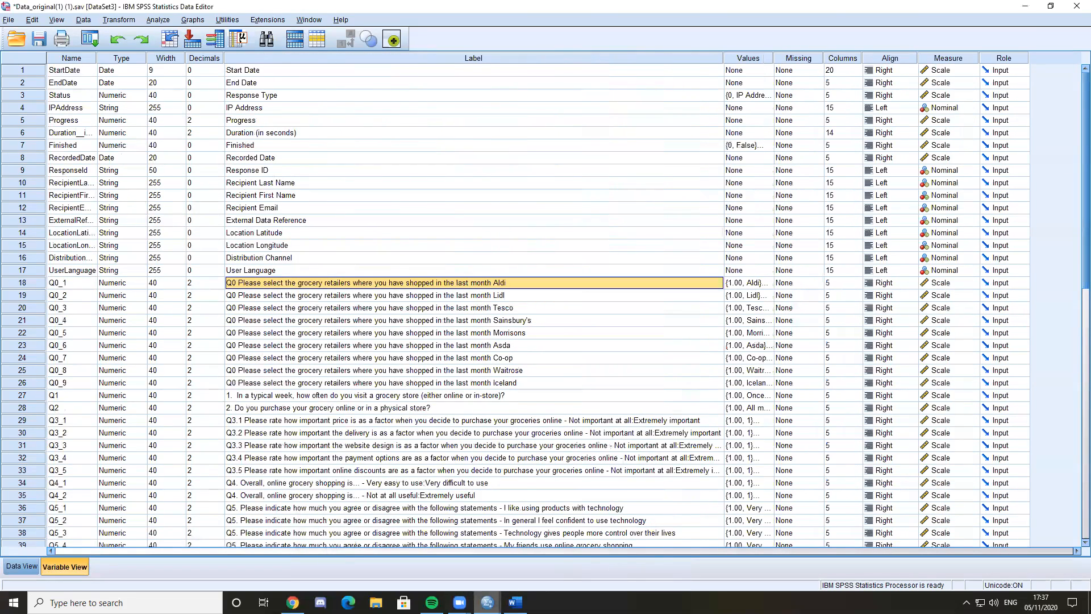
{"action": "left_click", "coordinate": [425, 526]}
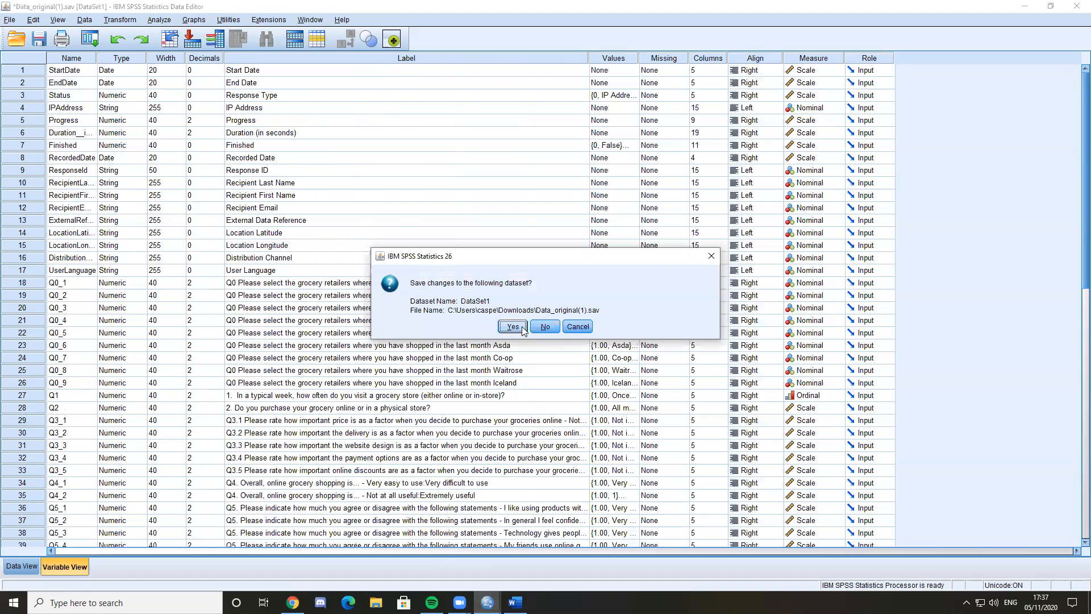
{"action": "left_click", "coordinate": [522, 328]}
{"action": "mouse_move", "coordinate": [488, 601]}
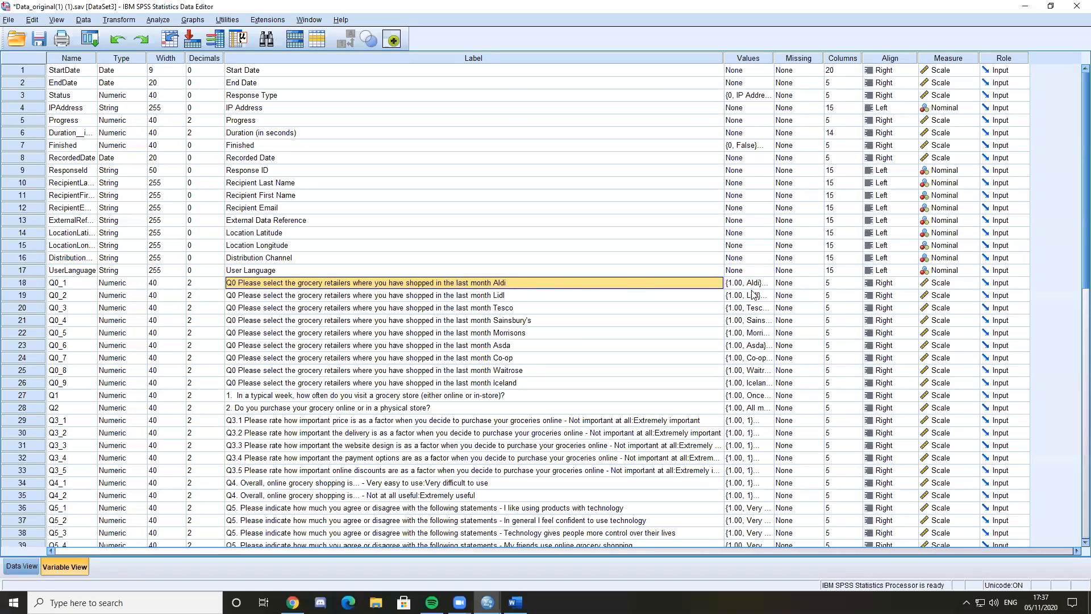
Inspect the value labels of Q0_1 and close them without changes
{"action": "left_click", "coordinate": [742, 284]}
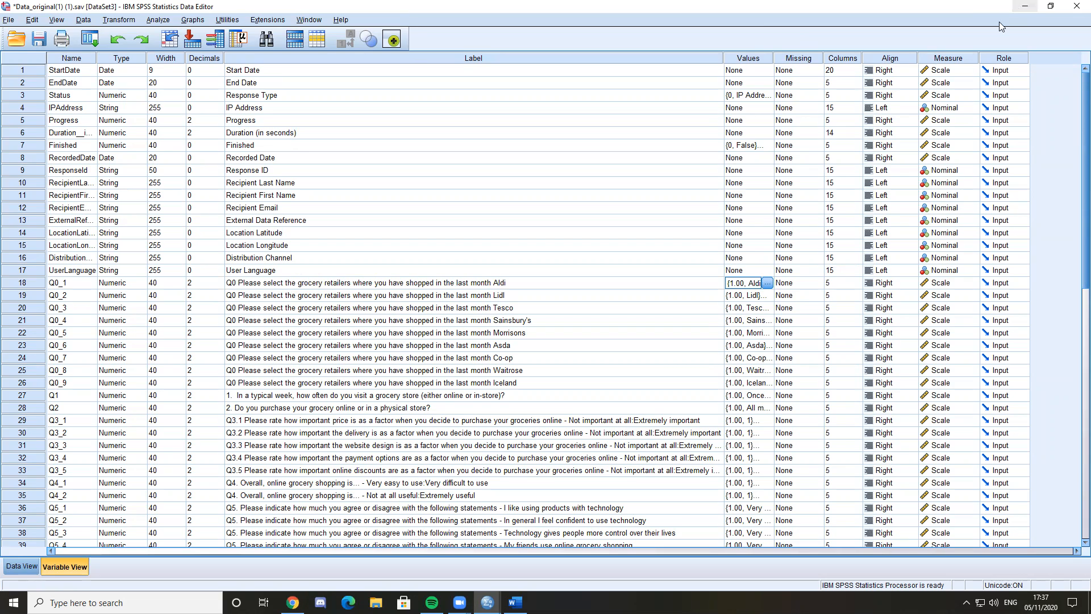
{"action": "left_click", "coordinate": [766, 282]}
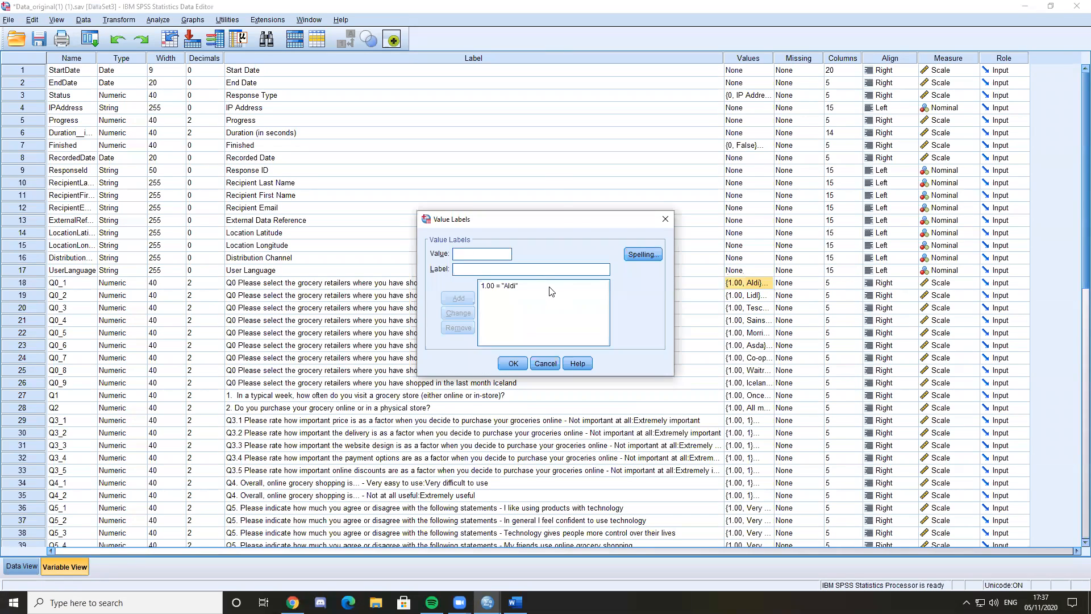
{"action": "left_click", "coordinate": [665, 220]}
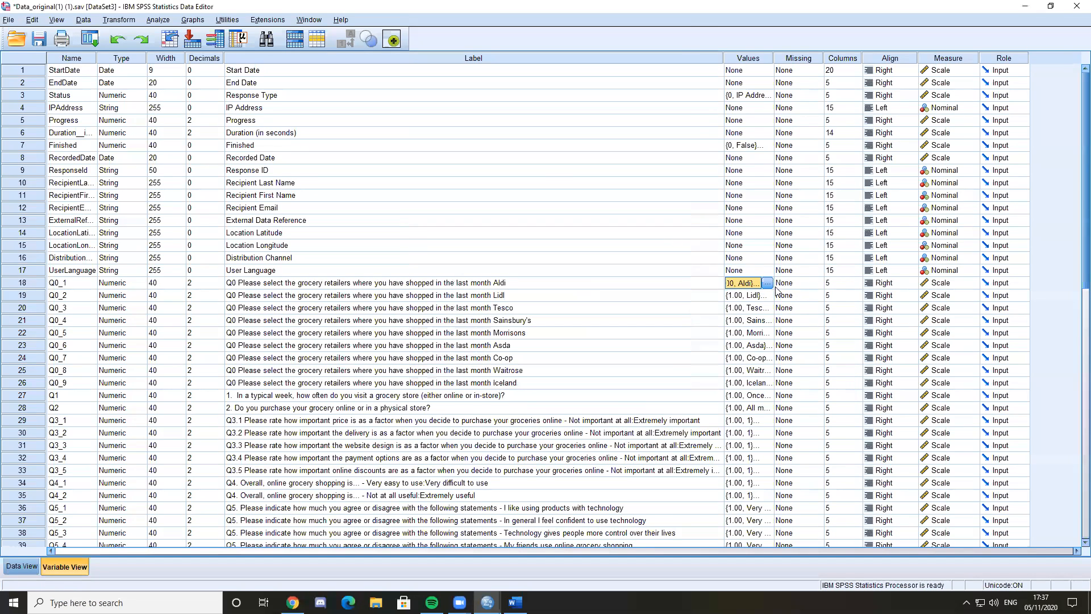
{"action": "left_click", "coordinate": [686, 284]}
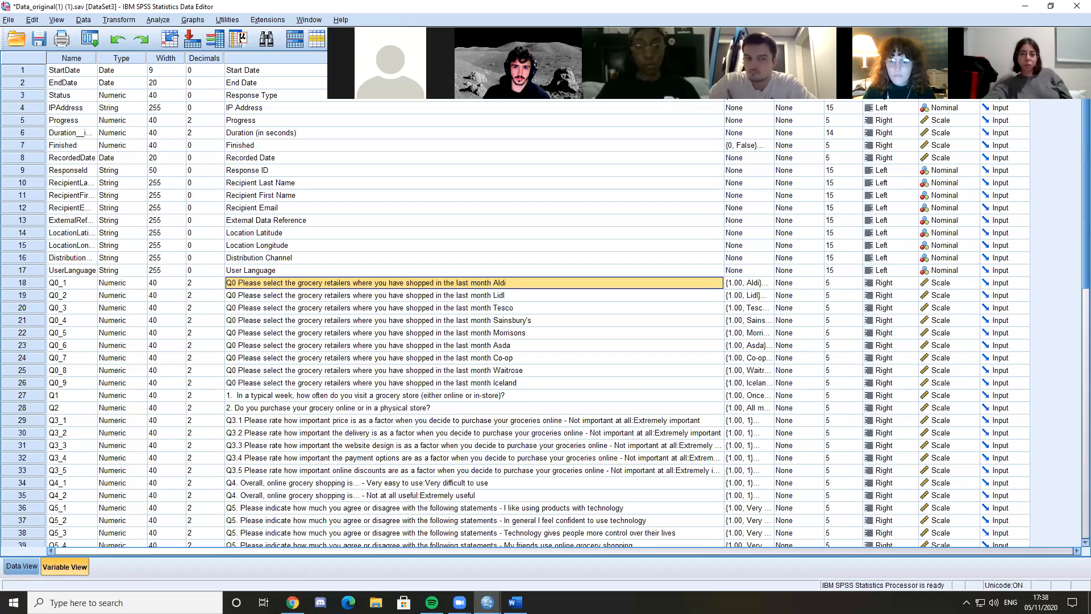
Compare variables Q0_1 to Q0_9 with the Word questionnaire, reading on to the Q3.1 price rating question
{"action": "left_click_drag", "start_coordinate": [1011, 12], "coordinate": [912, 58]}
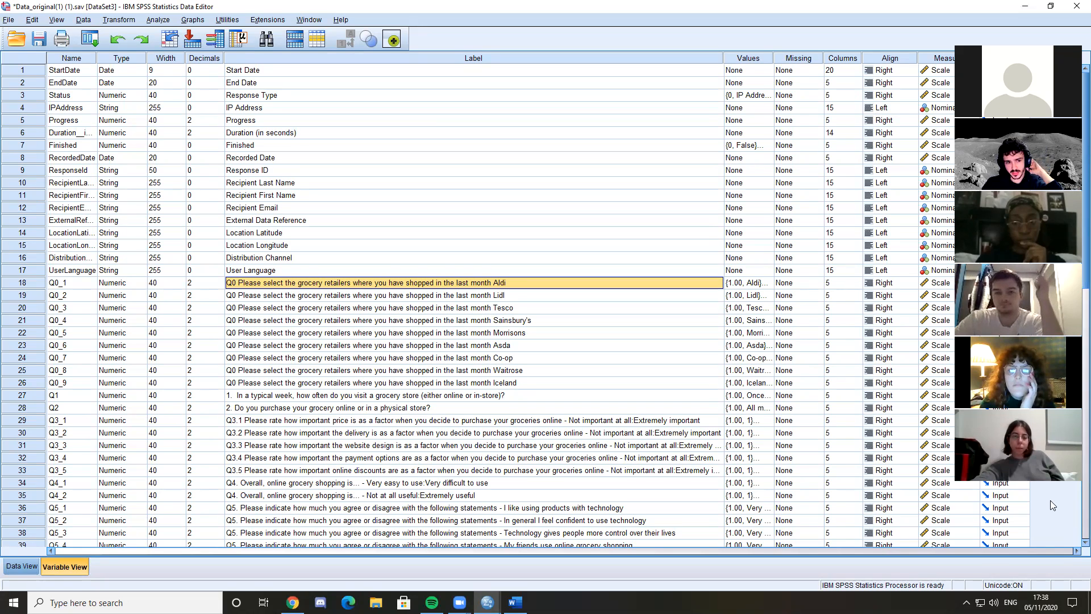
{"action": "left_click", "coordinate": [64, 283]}
{"action": "left_click", "coordinate": [71, 382]}
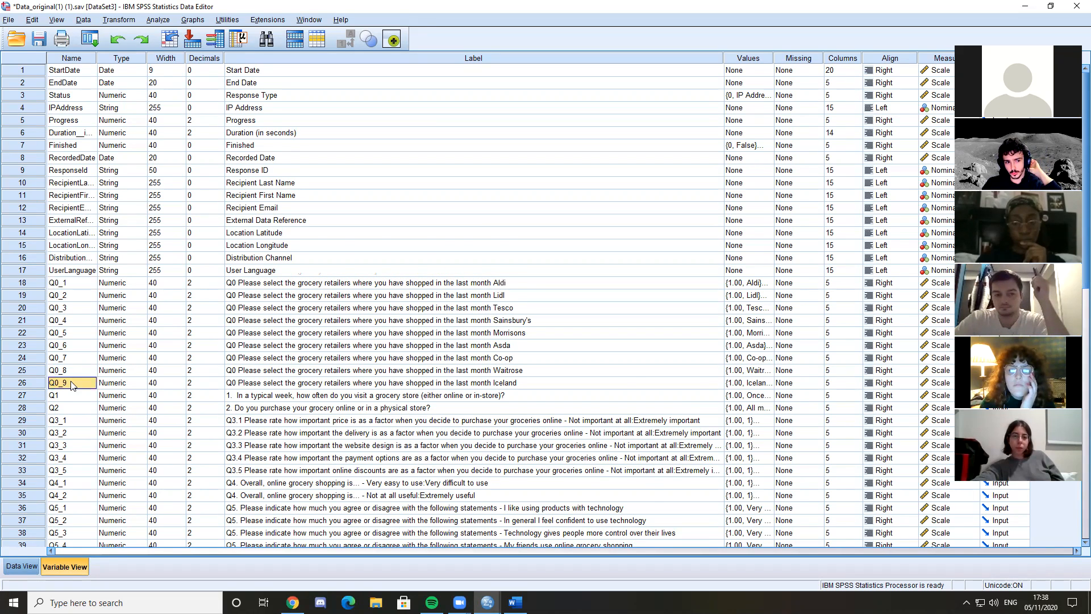
{"action": "scroll", "coordinate": [194, 368], "scroll_direction": "down", "scroll_amount": 1}
{"action": "left_click", "coordinate": [515, 603]}
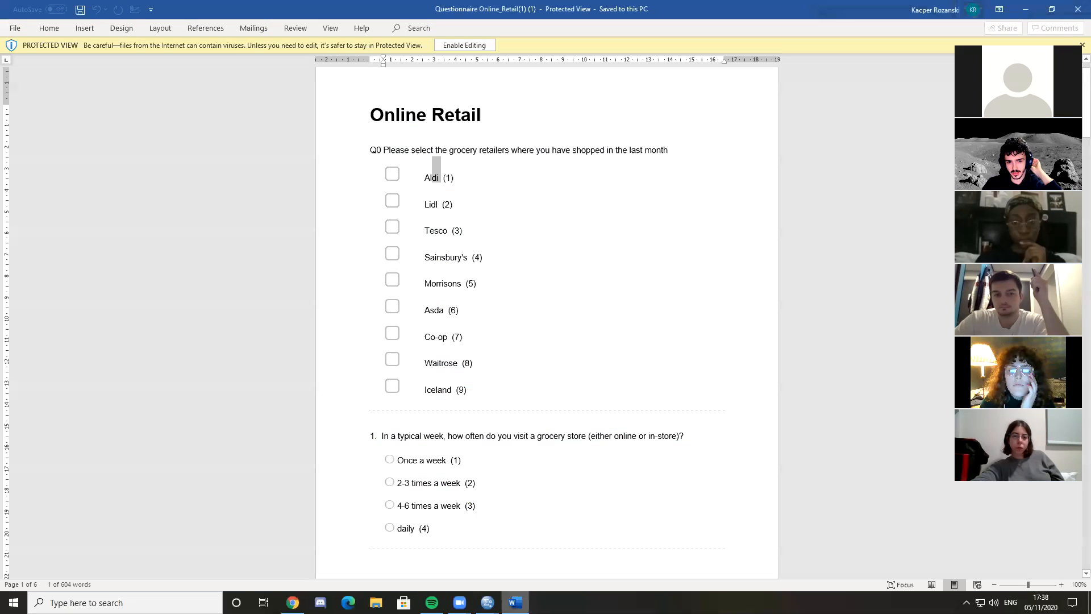
{"action": "scroll", "coordinate": [566, 505], "scroll_direction": "down", "scroll_amount": 12}
{"action": "scroll", "coordinate": [546, 454], "scroll_direction": "up", "scroll_amount": 2}
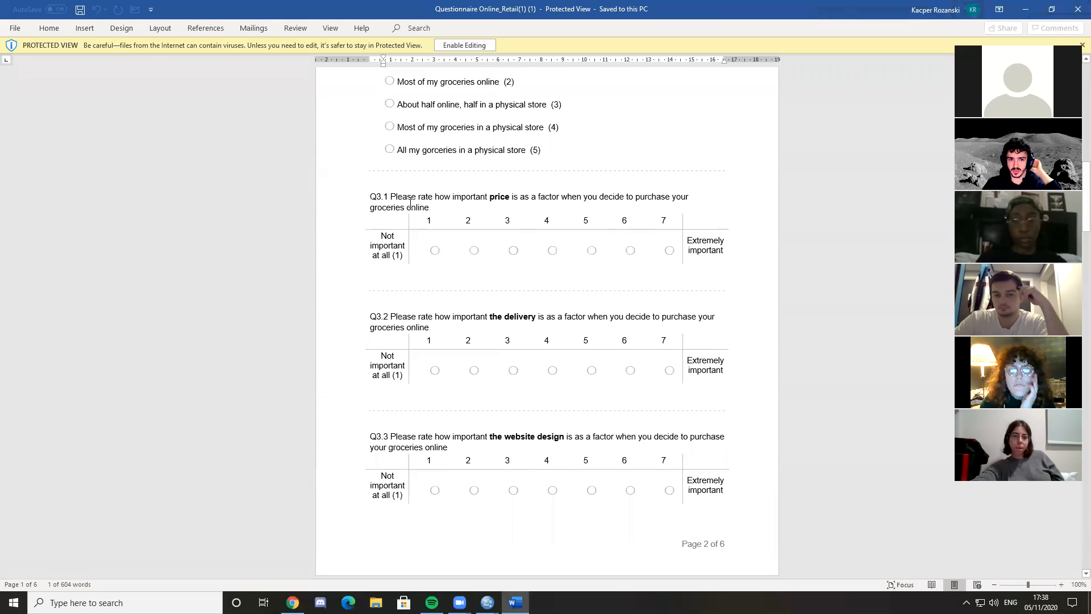
{"action": "left_click", "coordinate": [402, 196]}
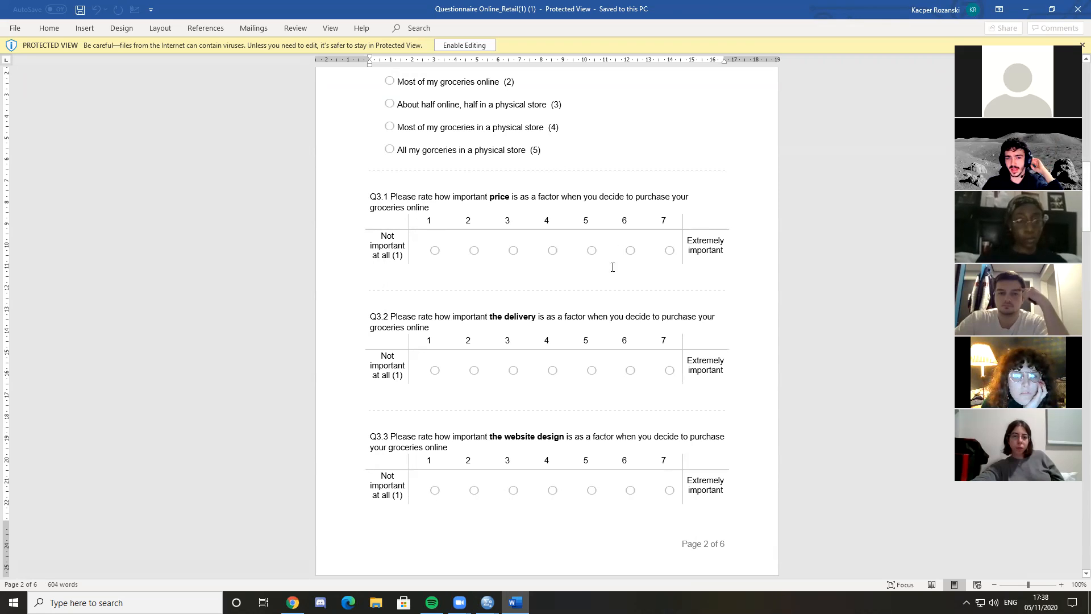
Return to the SPSS variable list, find Q3_1 and check the Aldi entry in Q0_1's value labels
{"action": "left_click", "coordinate": [292, 602]}
{"action": "left_click", "coordinate": [518, 549]}
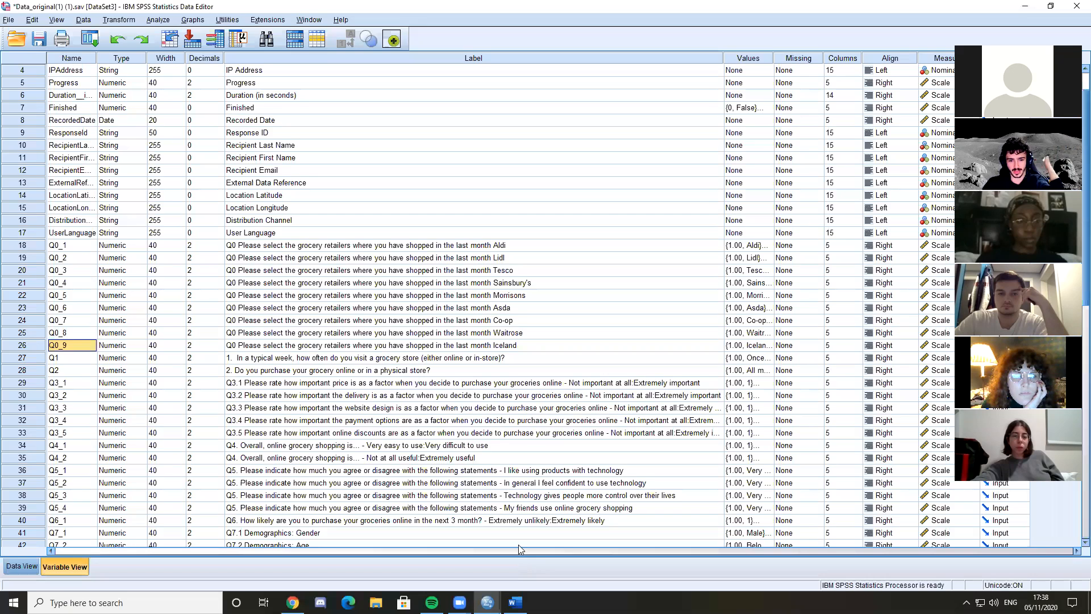
{"action": "left_click", "coordinate": [80, 386]}
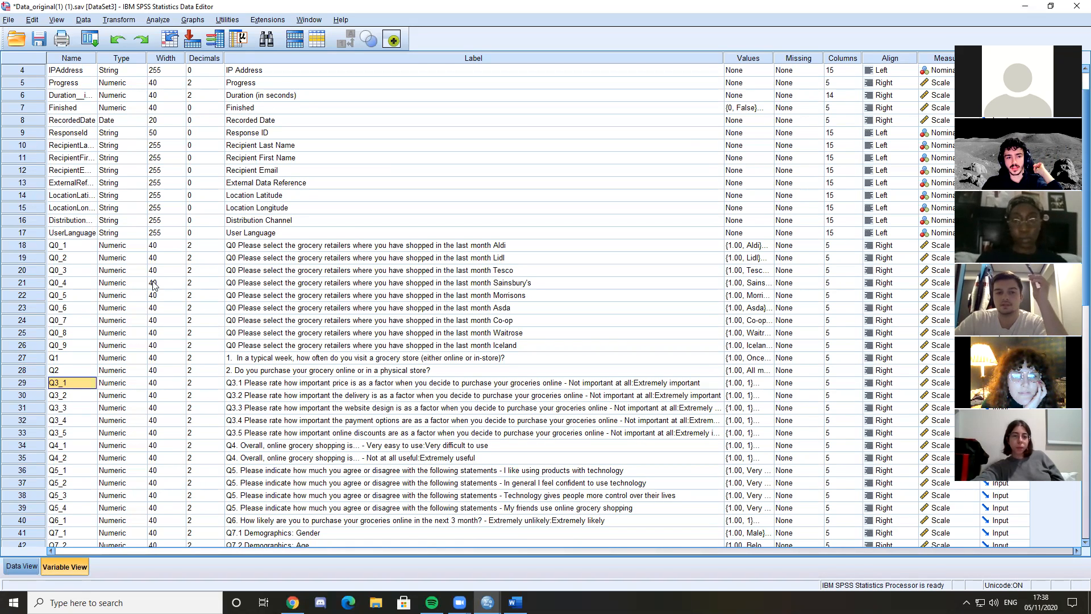
{"action": "left_click", "coordinate": [376, 247]}
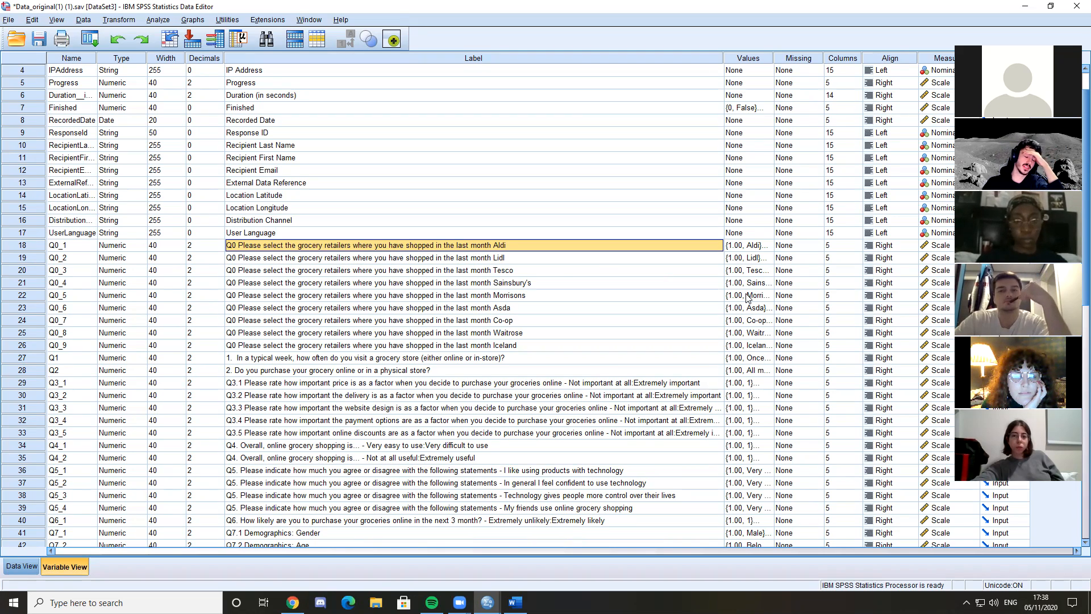
{"action": "left_click", "coordinate": [764, 245]}
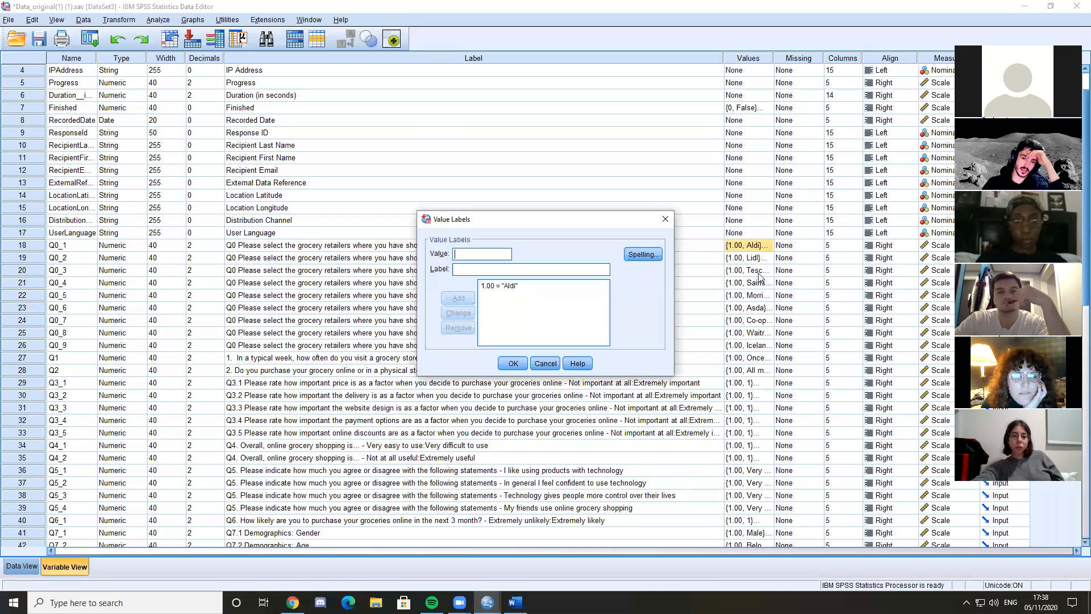
{"action": "left_click", "coordinate": [535, 287]}
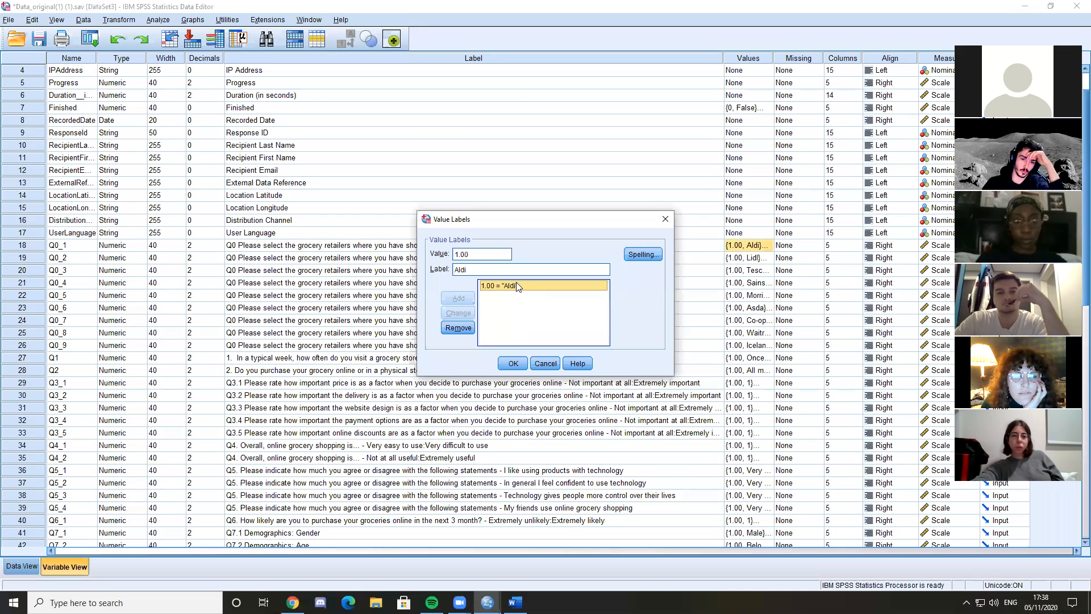
{"action": "left_click", "coordinate": [665, 224]}
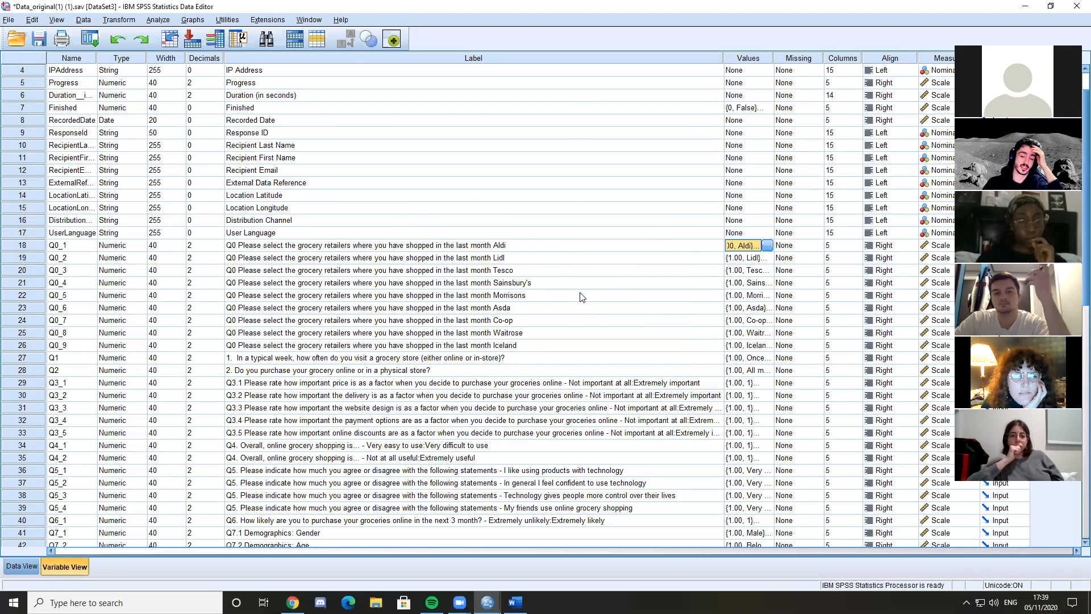
Go through the question labels from Q0_1 for Aldi down to Q0_4 for Sainsbury's
{"action": "left_click", "coordinate": [518, 246]}
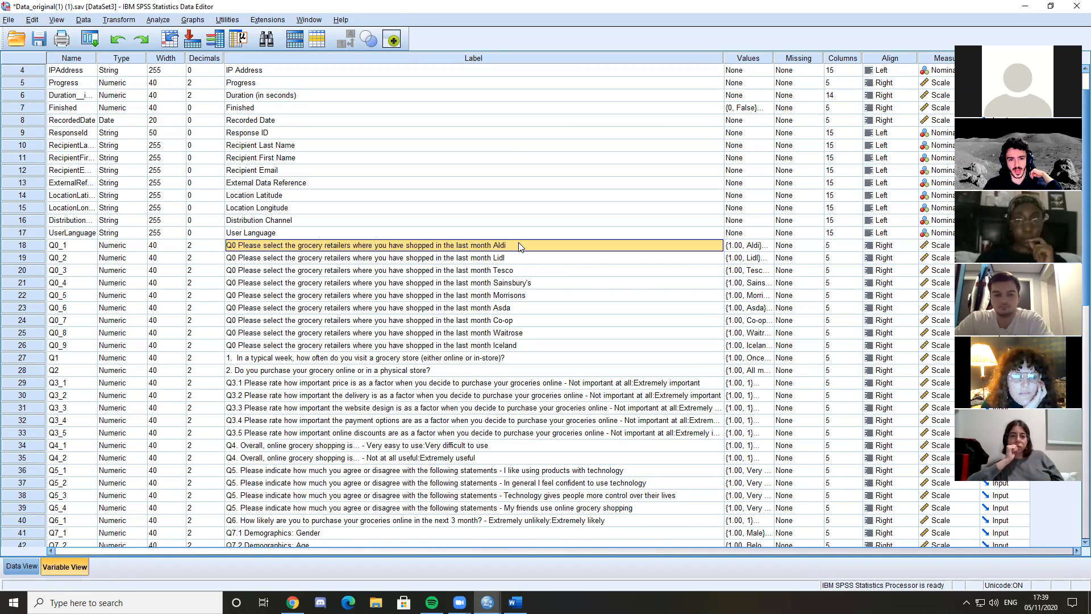
{"action": "key", "text": "Down"}
{"action": "key", "text": "Down"}
{"action": "key", "text": "Down"}
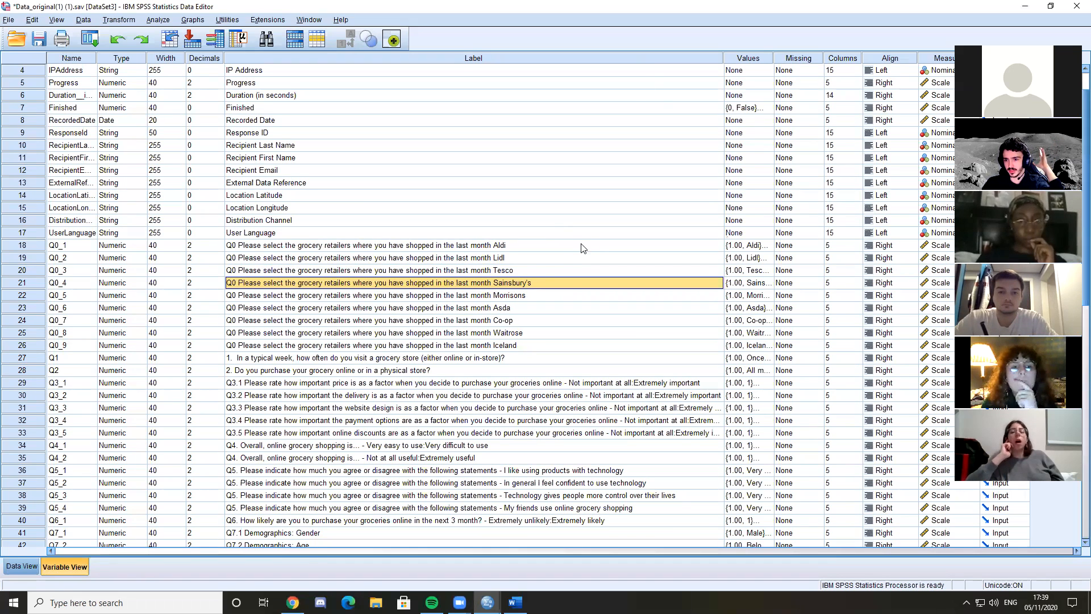
Show the case data and examine the first respondents' answers in the Q0 retailer columns, continuing across to Q7_3
{"action": "left_click", "coordinate": [21, 566]}
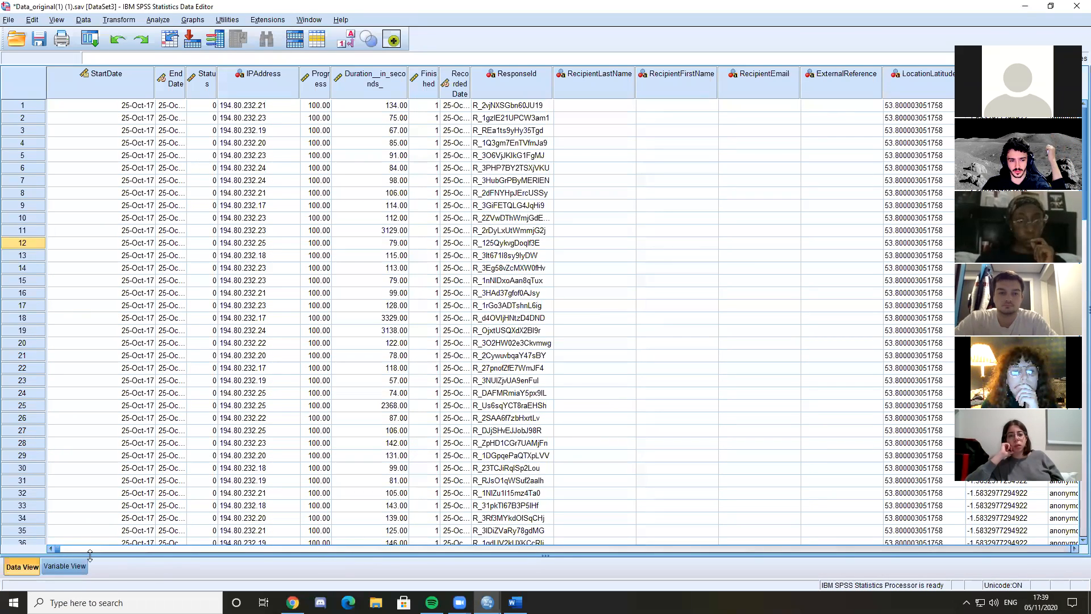
{"action": "left_click_drag", "start_coordinate": [56, 551], "coordinate": [744, 538]}
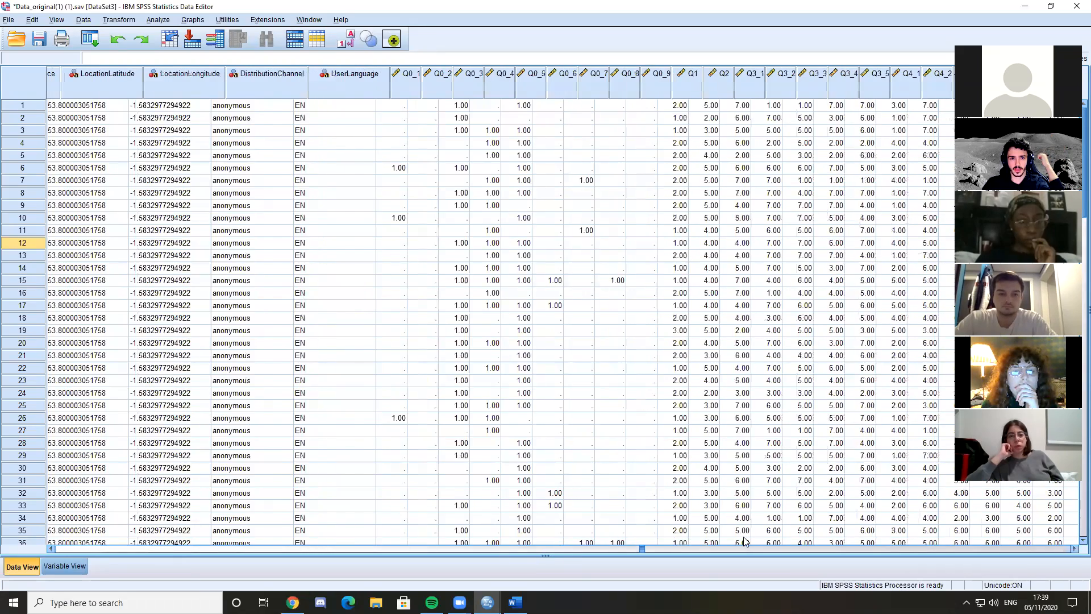
{"action": "left_click", "coordinate": [307, 107]}
{"action": "key", "text": "Right"}
{"action": "key", "text": "Right"}
{"action": "key", "text": "Right"}
{"action": "key", "text": "Right"}
{"action": "key", "text": "Right"}
{"action": "key", "text": "Right"}
{"action": "key", "text": "Left"}
{"action": "key", "text": "Left"}
{"action": "key", "text": "Left"}
{"action": "key", "text": "Left"}
{"action": "key", "text": "Left"}
{"action": "key", "text": "Left"}
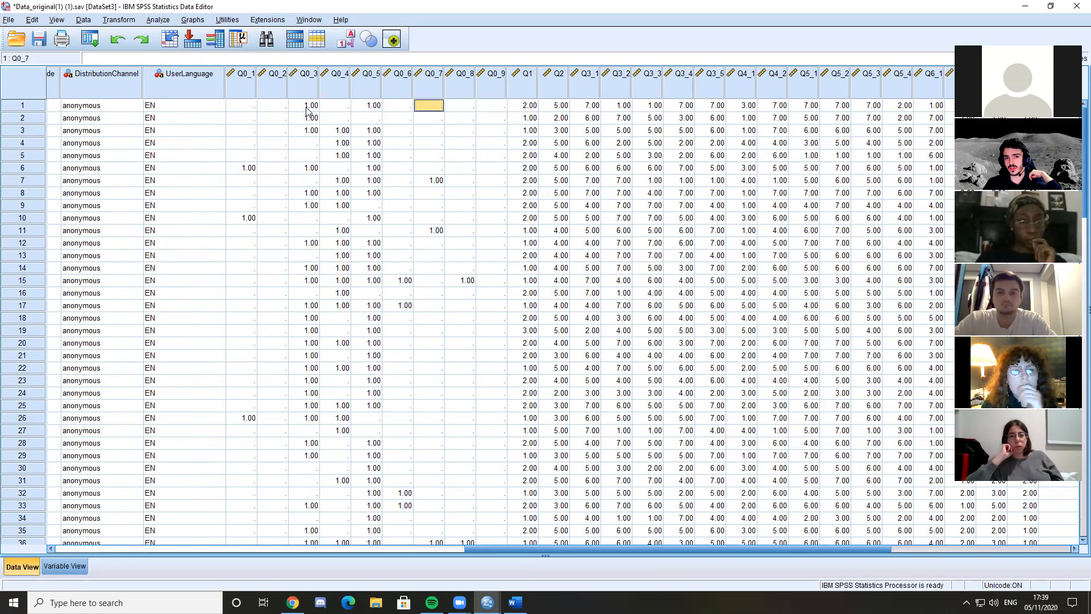
{"action": "key", "text": "Right"}
{"action": "key", "text": "Right"}
{"action": "key", "text": "Right"}
{"action": "key", "text": "Left"}
{"action": "key", "text": "Right"}
{"action": "key", "text": "Down"}
{"action": "key", "text": "Left"}
{"action": "key", "text": "Left"}
{"action": "key", "text": "Down"}
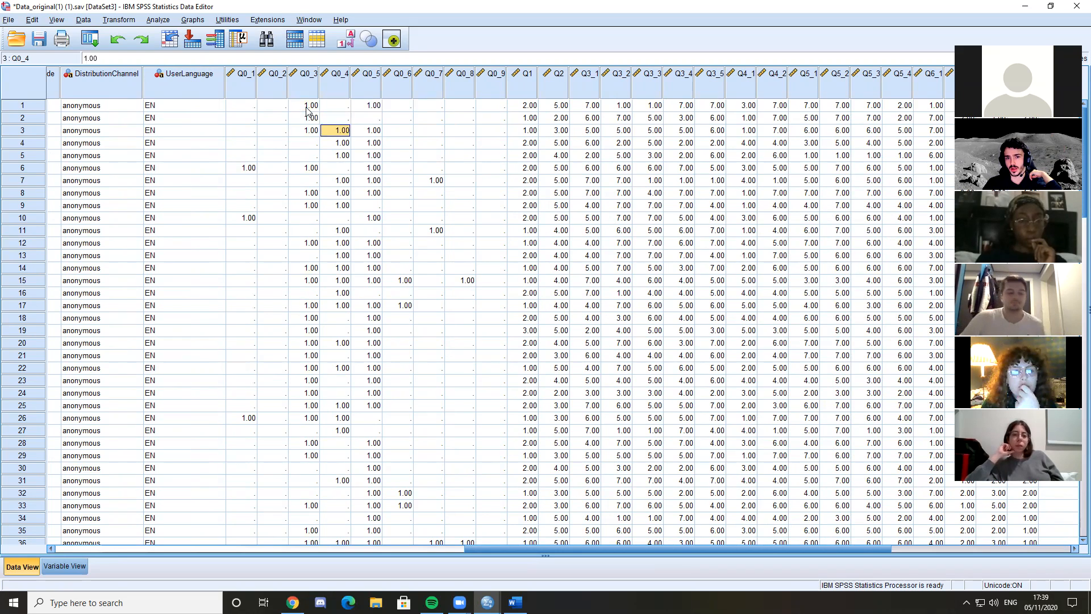
{"action": "left_click_drag", "start_coordinate": [510, 551], "coordinate": [625, 508]}
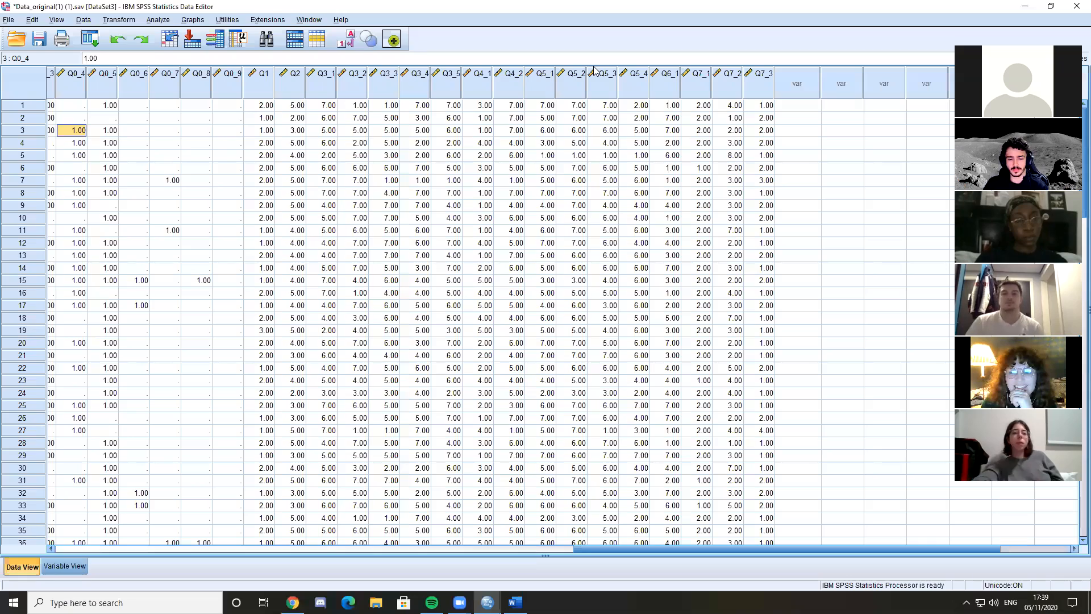
Examine the first respondent's Q0_3 answer and compare the Q0 retailer columns with the remaining question columns up to Q7_3
{"action": "left_click_drag", "start_coordinate": [643, 549], "coordinate": [536, 550]}
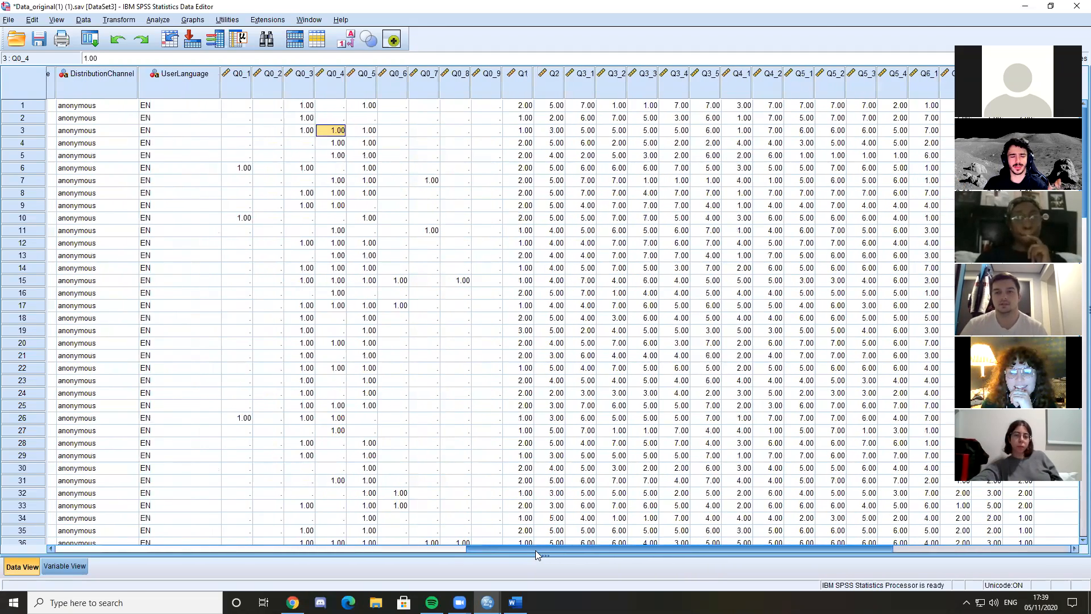
{"action": "left_click", "coordinate": [310, 106]}
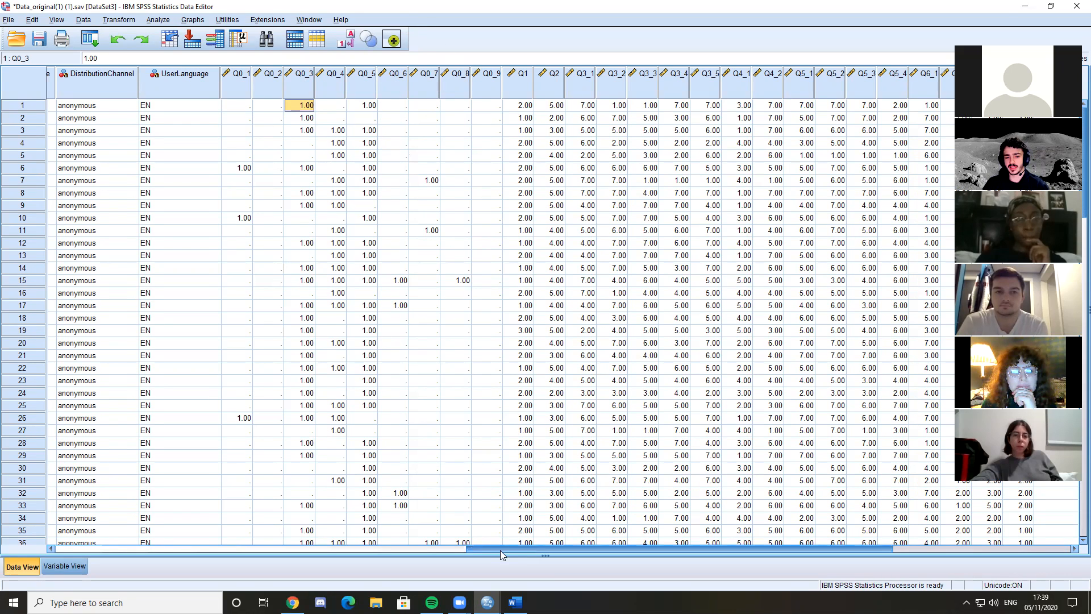
{"action": "left_click_drag", "start_coordinate": [500, 550], "coordinate": [503, 551]}
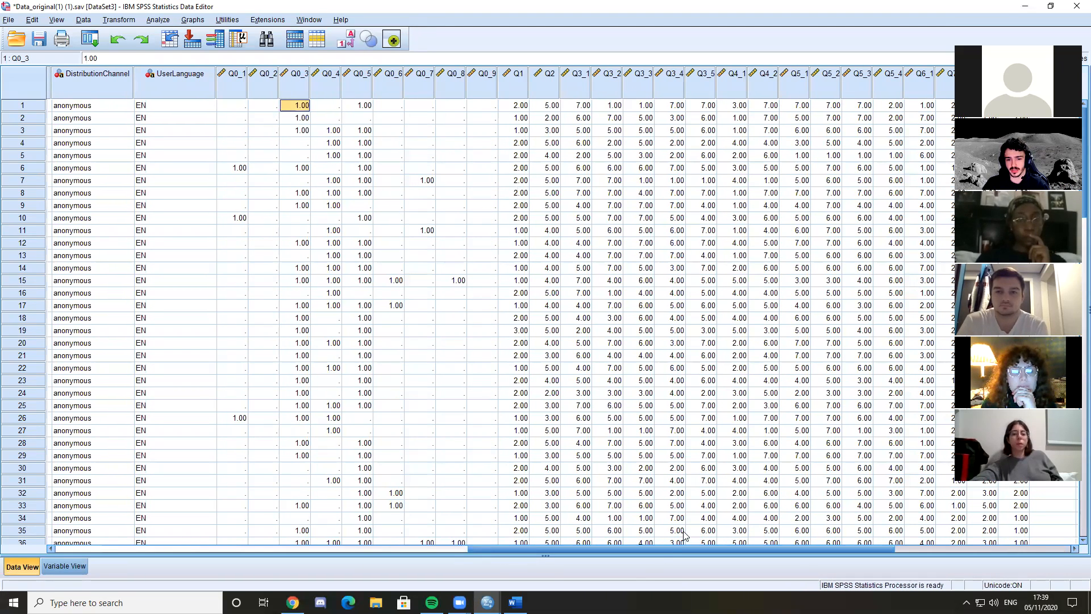
{"action": "left_click_drag", "start_coordinate": [624, 550], "coordinate": [693, 549]}
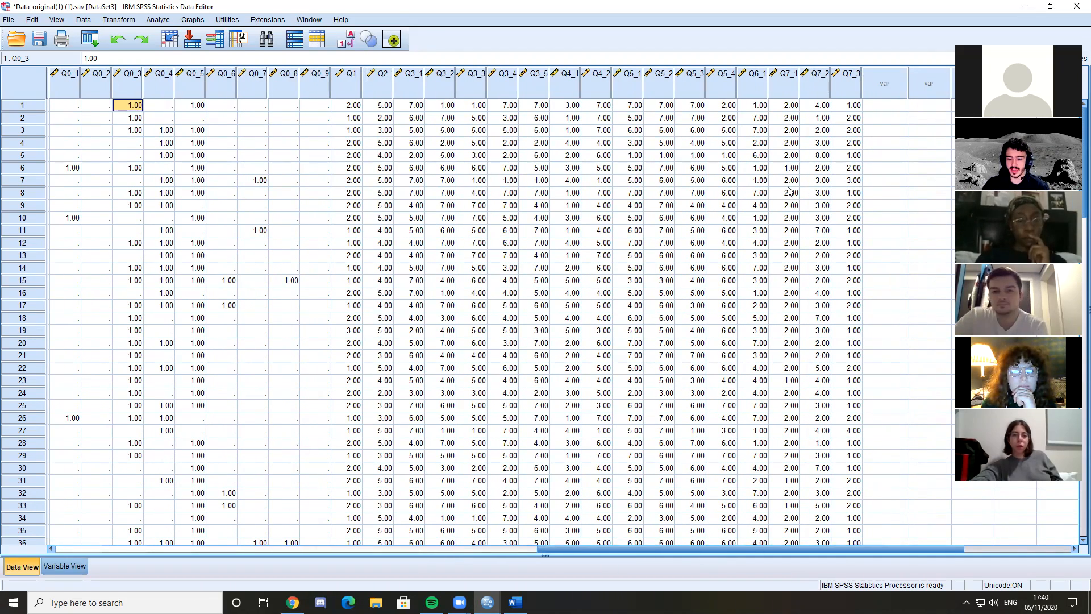
{"action": "left_click_drag", "start_coordinate": [782, 549], "coordinate": [633, 544]}
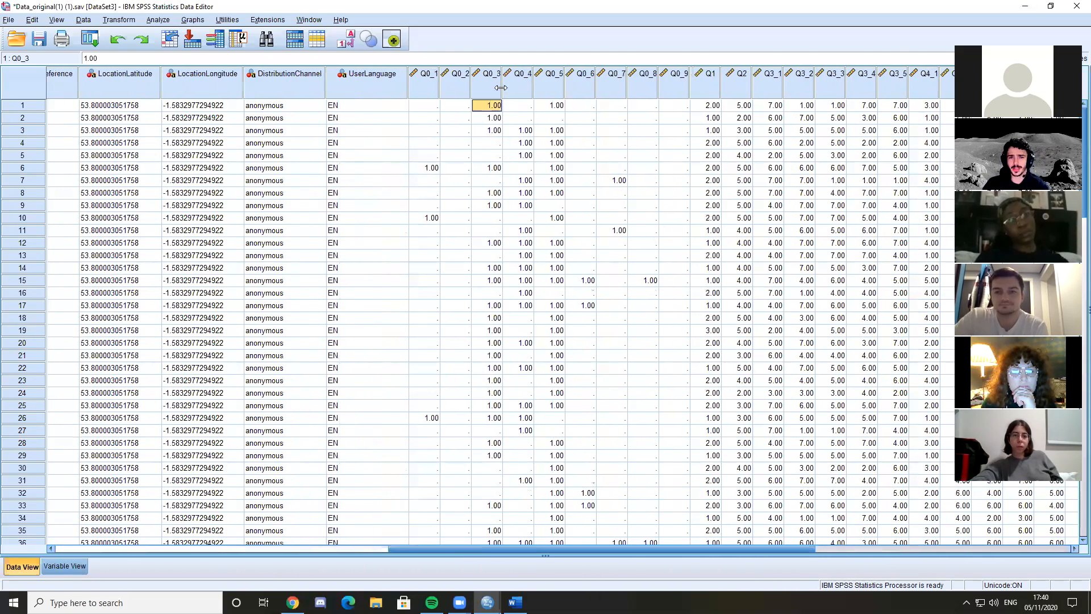
Return to the variable list and go through the Q0 question labels for Aldi, Lidl and Tesco
{"action": "left_click", "coordinate": [83, 563]}
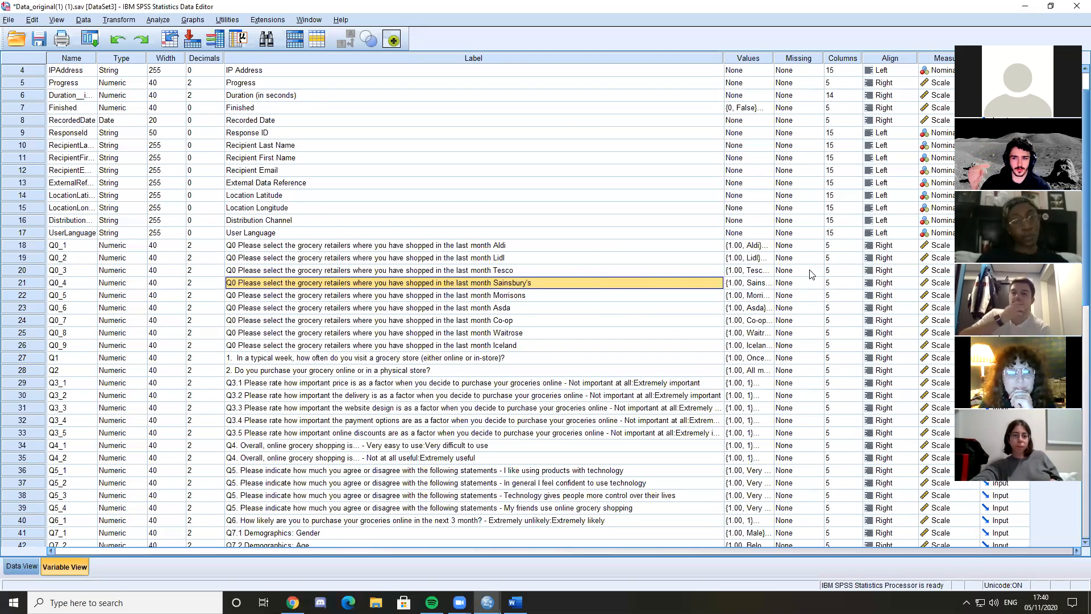
{"action": "left_click", "coordinate": [506, 257]}
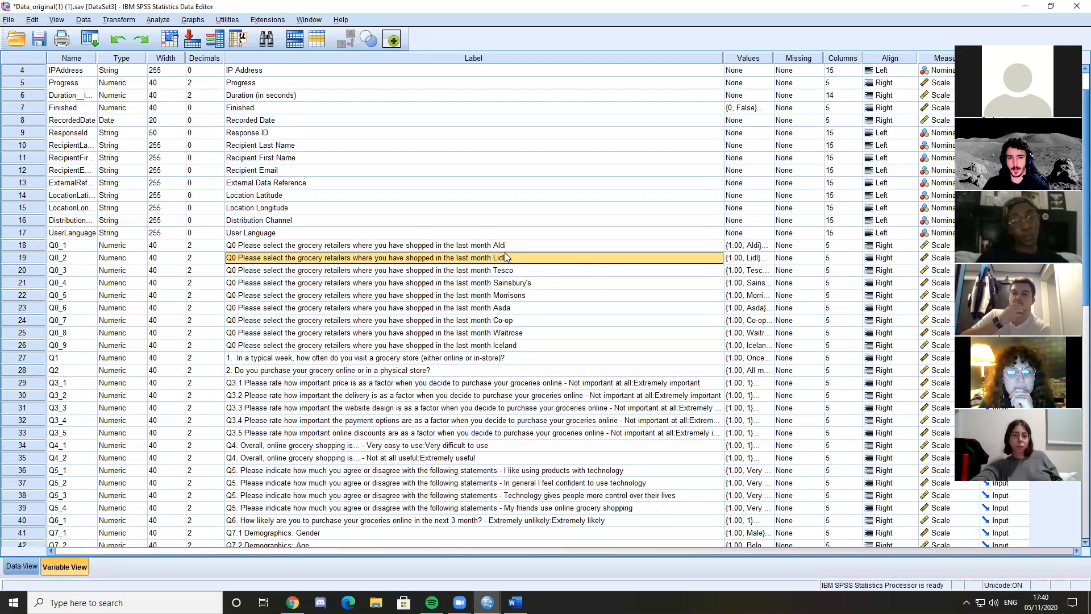
{"action": "left_click", "coordinate": [504, 247]}
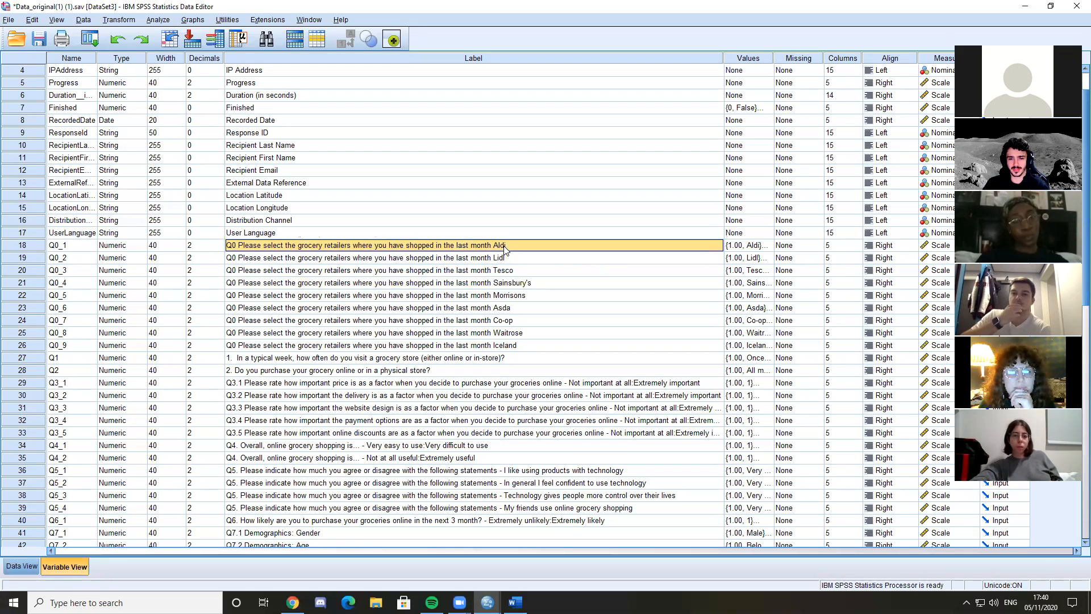
{"action": "left_click", "coordinate": [531, 257]}
{"action": "left_click", "coordinate": [521, 272]}
Go through the question labels from Q0_9 for Iceland to Q1 on store visits and Q2 on online or physical purchasing
{"action": "left_click", "coordinate": [238, 345]}
{"action": "left_click", "coordinate": [256, 361]}
{"action": "left_click", "coordinate": [263, 350]}
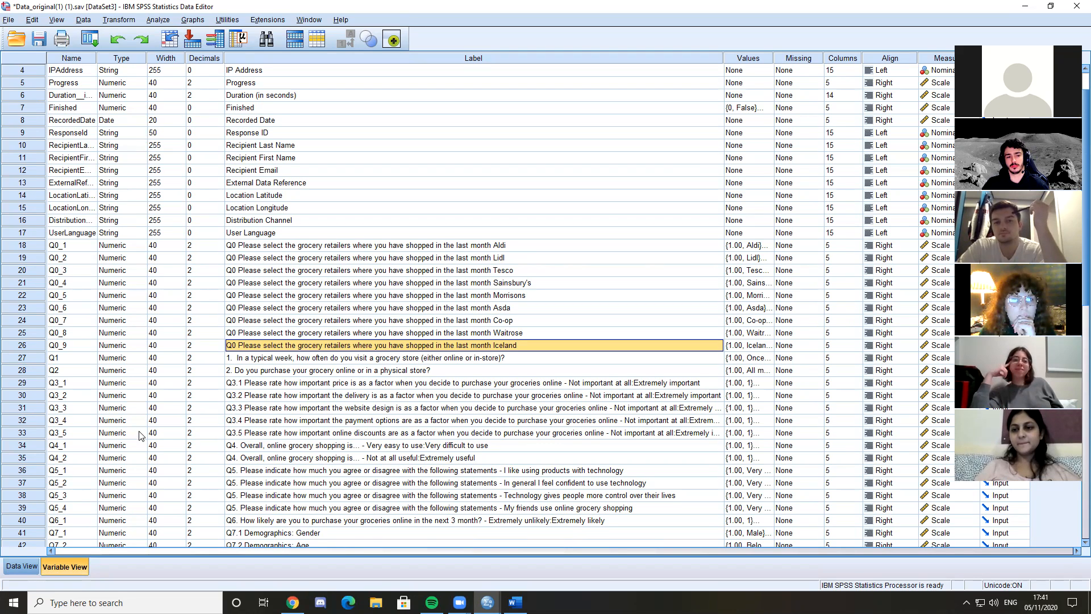
{"action": "left_click", "coordinate": [279, 358]}
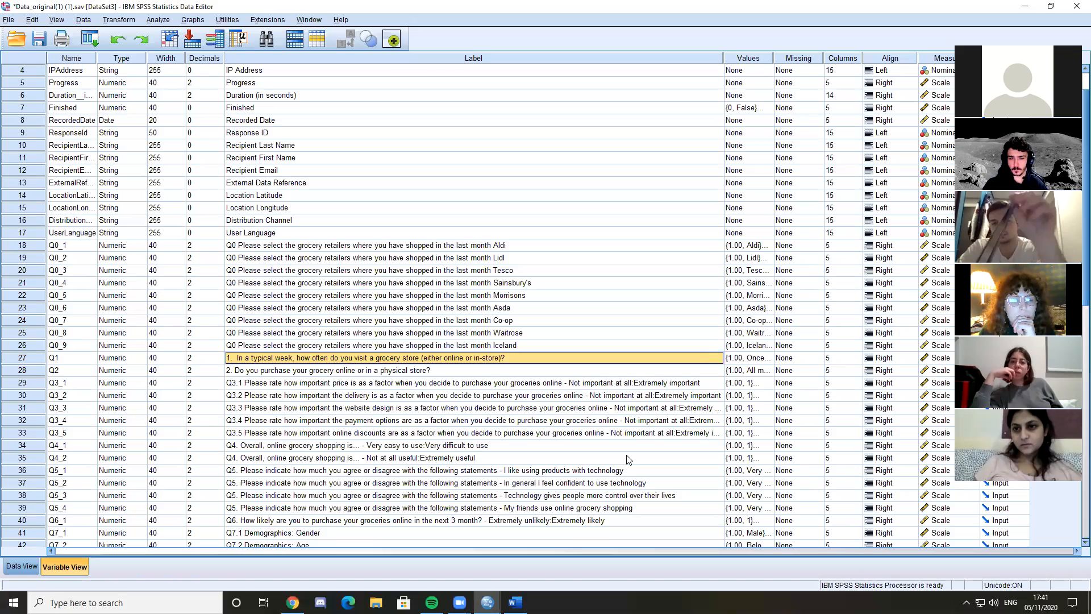
{"action": "key", "text": "Down"}
{"action": "key", "text": "Down"}
{"action": "key", "text": "Down"}
{"action": "key", "text": "Down"}
{"action": "key", "text": "Down"}
{"action": "key", "text": "Down"}
{"action": "key", "text": "Down"}
{"action": "key", "text": "Down"}
{"action": "key", "text": "Down"}
{"action": "key", "text": "Down"}
{"action": "key", "text": "Down"}
{"action": "key", "text": "Down"}
{"action": "key", "text": "Down"}
{"action": "key", "text": "Down"}
{"action": "key", "text": "Down"}
{"action": "key", "text": "Down"}
{"action": "key", "text": "Down"}
{"action": "key", "text": "Down"}
{"action": "key", "text": "Down"}
{"action": "key", "text": "Down"}
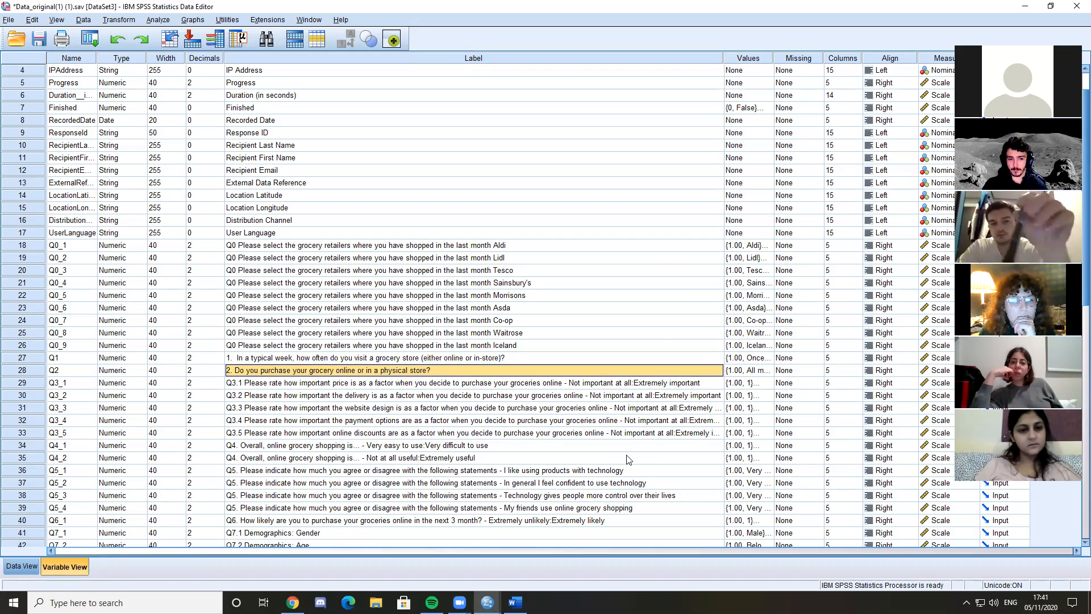
{"action": "key", "text": "Left"}
{"action": "key", "text": "Up"}
{"action": "key", "text": "Up"}
{"action": "key", "text": "Up"}
{"action": "key", "text": "Up"}
{"action": "key", "text": "Up"}
{"action": "key", "text": "Up"}
{"action": "key", "text": "Up"}
{"action": "key", "text": "Up"}
{"action": "key", "text": "Up"}
{"action": "key", "text": "Up"}
{"action": "key", "text": "Up"}
{"action": "key", "text": "Up"}
{"action": "key", "text": "Up"}
{"action": "key", "text": "Up"}
{"action": "key", "text": "Up"}
{"action": "key", "text": "Up"}
{"action": "key", "text": "Up"}
{"action": "key", "text": "Up"}
{"action": "key", "text": "Up"}
{"action": "key", "text": "Up"}
{"action": "key", "text": "Up"}
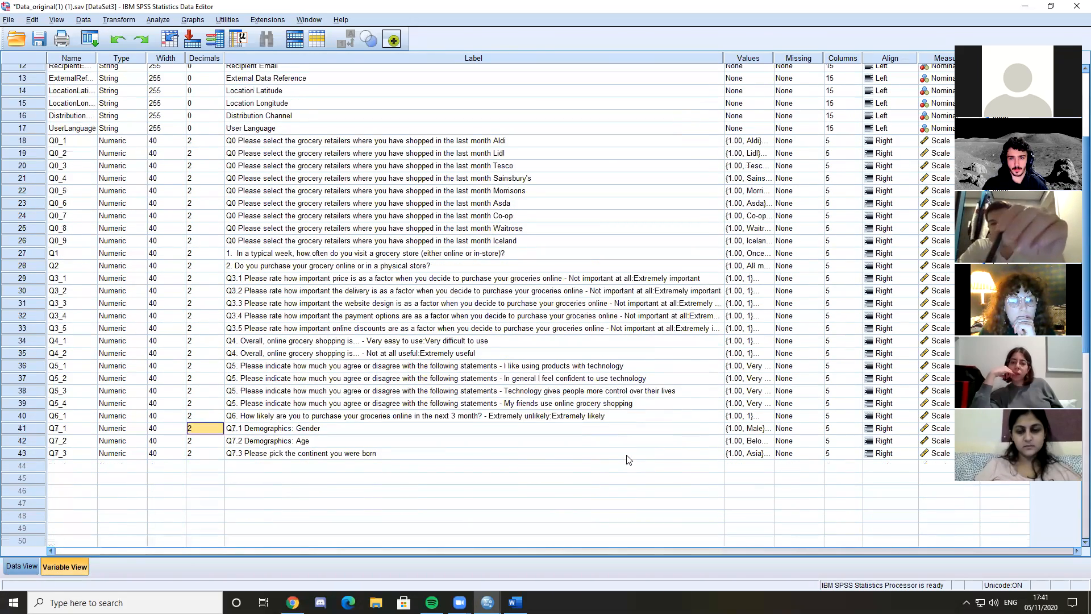
{"action": "key", "text": "Right"}
{"action": "key", "text": "Up"}
{"action": "key", "text": "Up"}
{"action": "key", "text": "Up"}
{"action": "key", "text": "Right"}
{"action": "key", "text": "Right"}
{"action": "key", "text": "Up"}
{"action": "key", "text": "Left"}
{"action": "key", "text": "Left"}
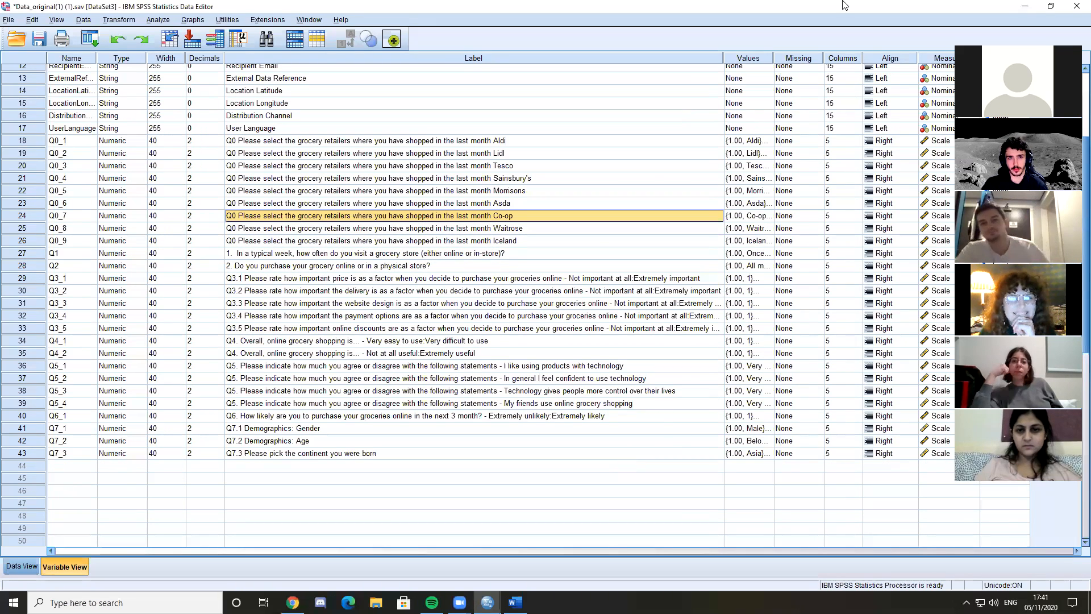
Look over the Align settings and the other variable properties from StartDate down to Q7_3
{"action": "scroll", "coordinate": [756, 66], "scroll_direction": "up", "scroll_amount": 4}
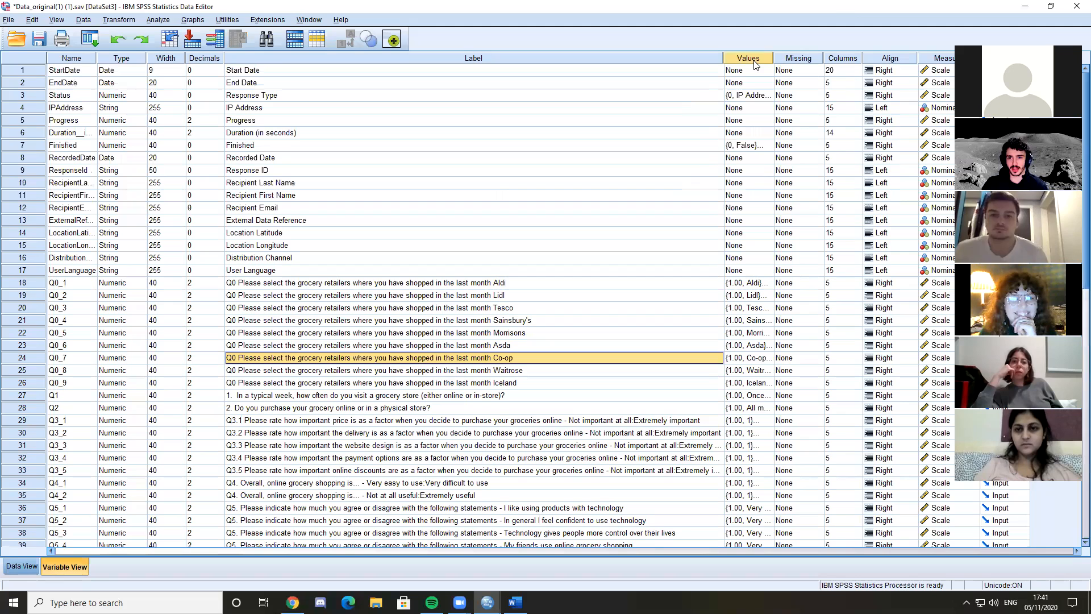
{"action": "left_click", "coordinate": [890, 58]}
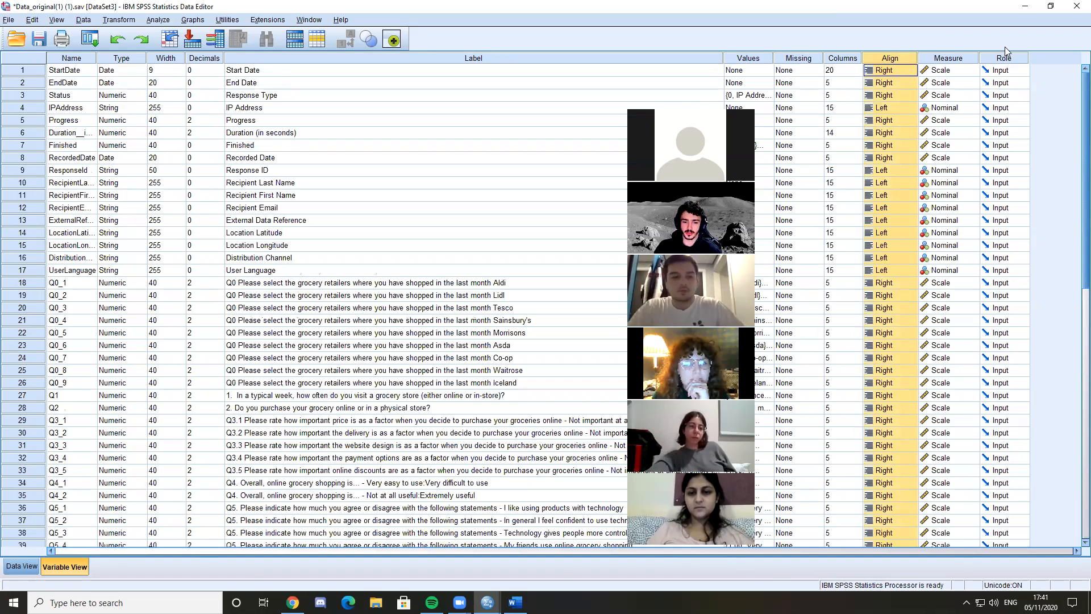
{"action": "scroll", "coordinate": [771, 226], "scroll_direction": "down", "scroll_amount": 2}
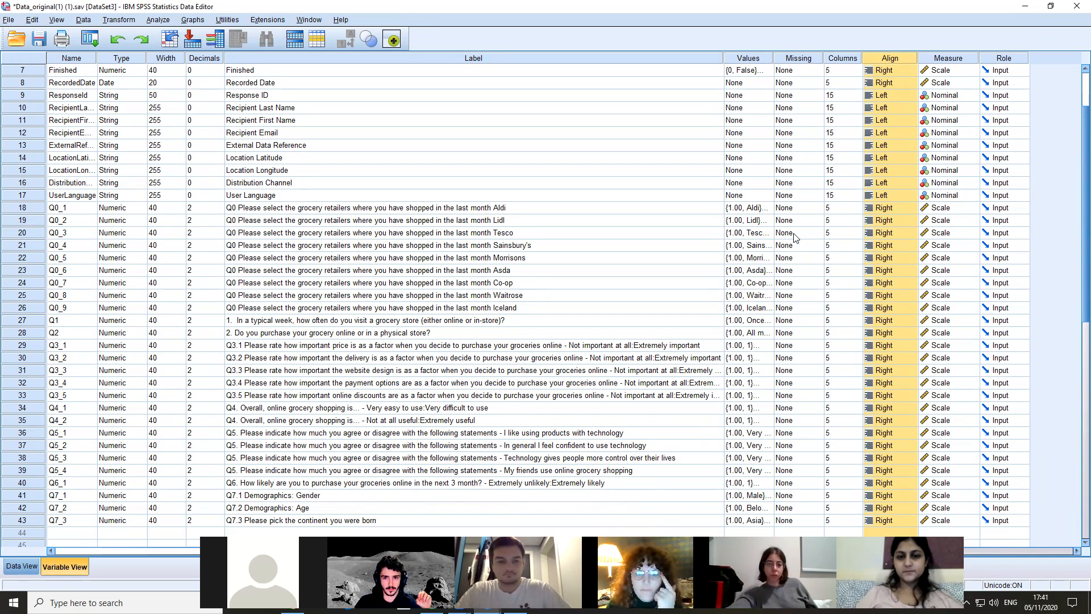
{"action": "scroll", "coordinate": [739, 436], "scroll_direction": "down", "scroll_amount": 1}
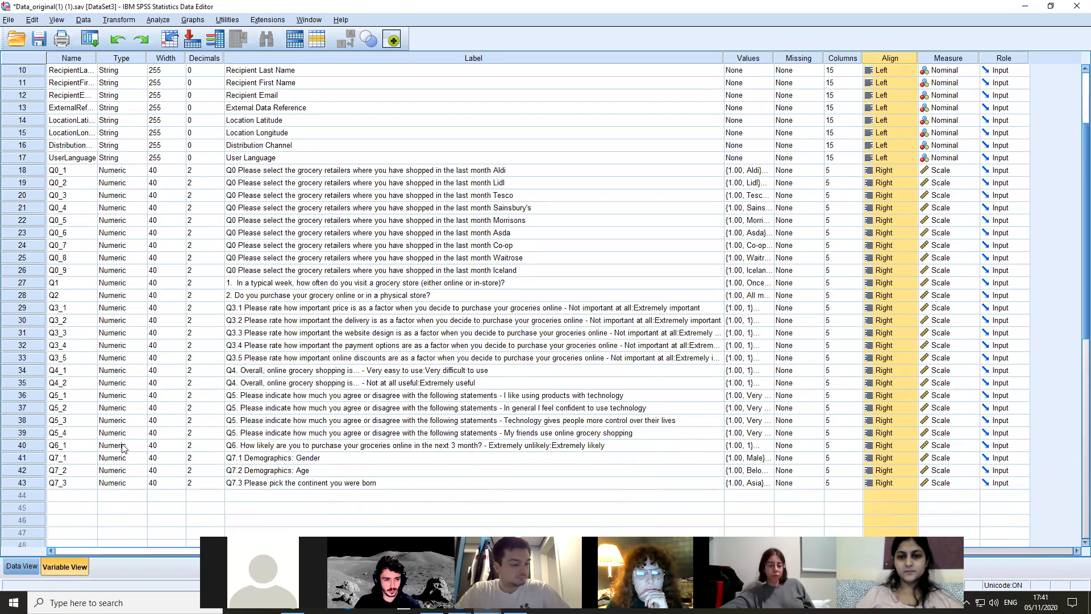
Inspect the Male and Female entries in the value labels of the gender variable Q7_1
{"action": "left_click", "coordinate": [228, 448]}
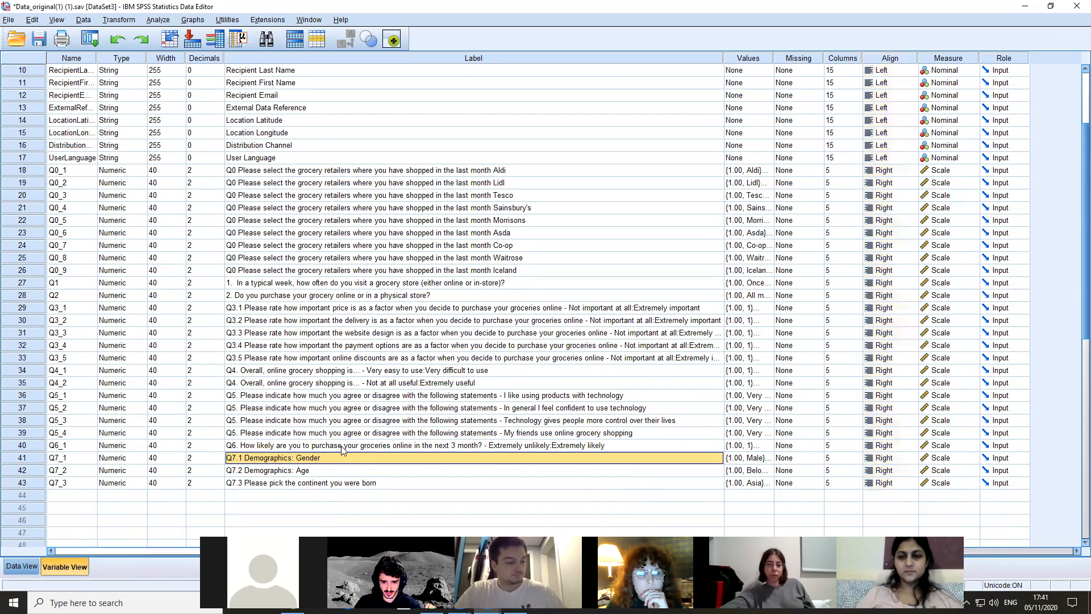
{"action": "left_click", "coordinate": [757, 459]}
{"action": "left_click", "coordinate": [768, 458]}
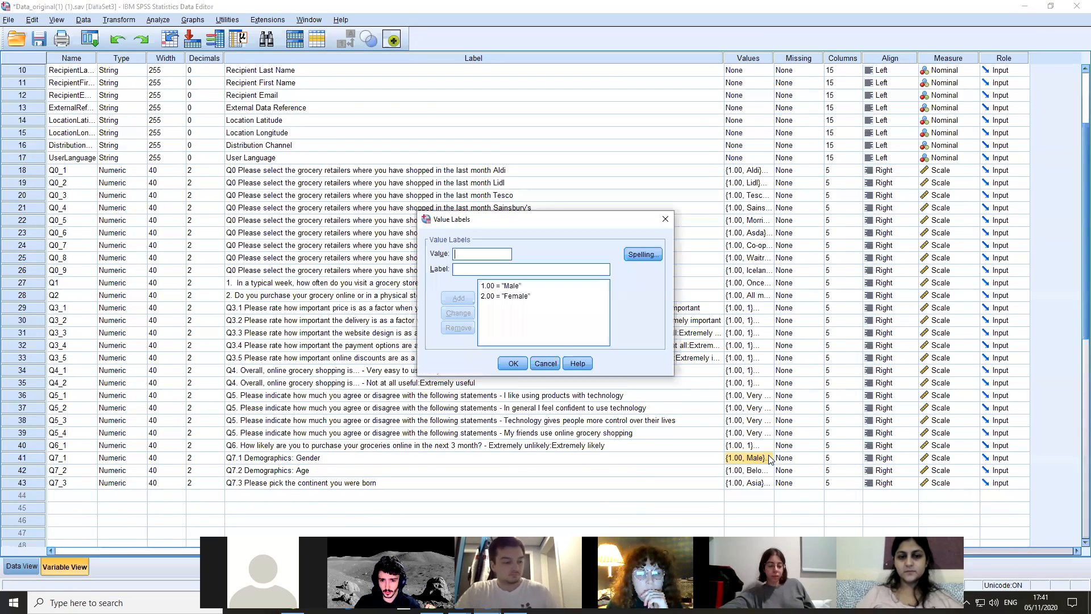
{"action": "left_click", "coordinate": [521, 287]}
{"action": "left_click", "coordinate": [513, 295]}
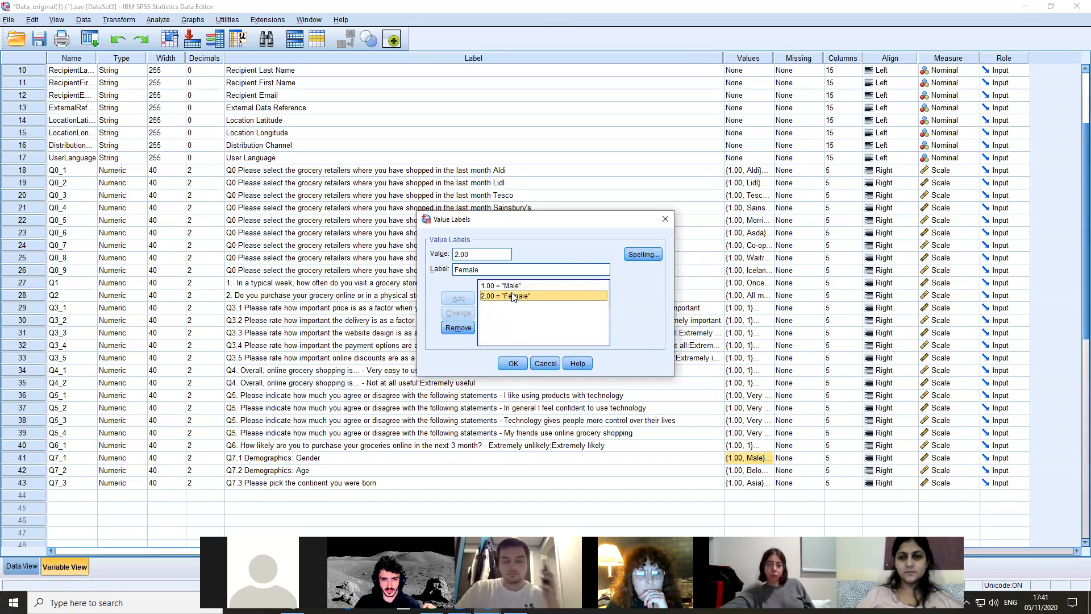
{"action": "left_click", "coordinate": [664, 219]}
Inspect the "Very much disagree" entry in the value labels of Q5_1
{"action": "left_click", "coordinate": [752, 433]}
{"action": "left_click", "coordinate": [753, 396]}
{"action": "left_click", "coordinate": [767, 396]}
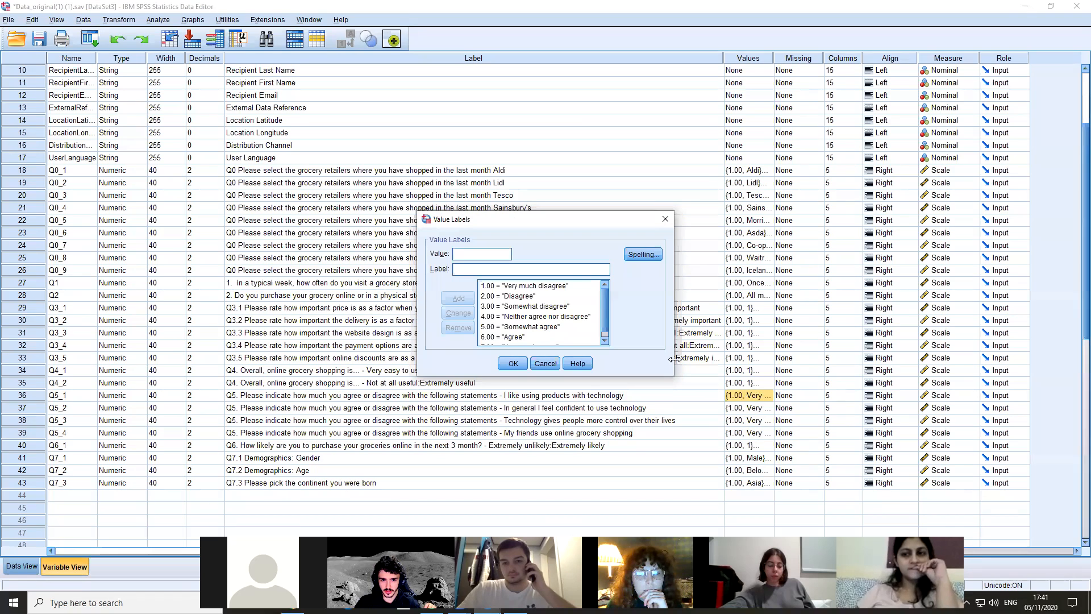
{"action": "left_click", "coordinate": [523, 286]}
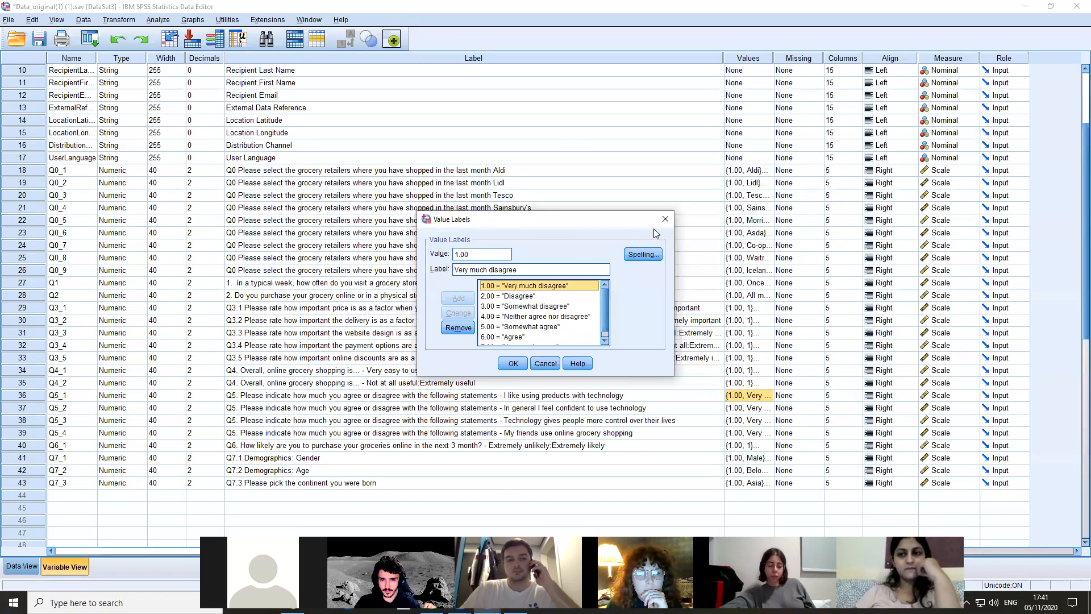
{"action": "left_click", "coordinate": [665, 219]}
Find the Q4_1 label and compare it with the Q4 ease-of-use and usefulness scales in the Word questionnaire
{"action": "left_click", "coordinate": [768, 371]}
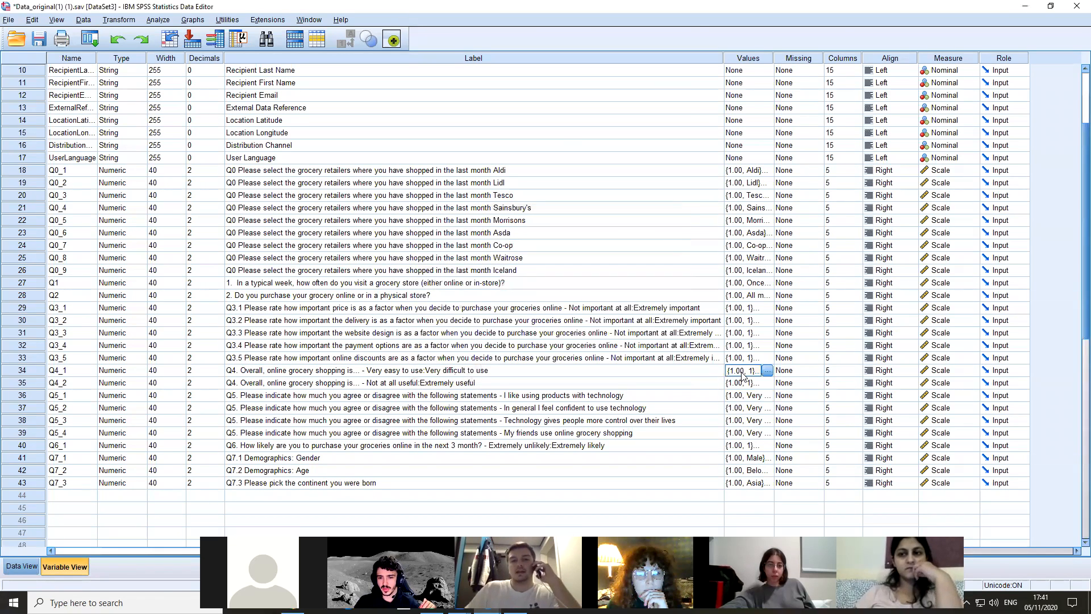
{"action": "left_click", "coordinate": [254, 370]}
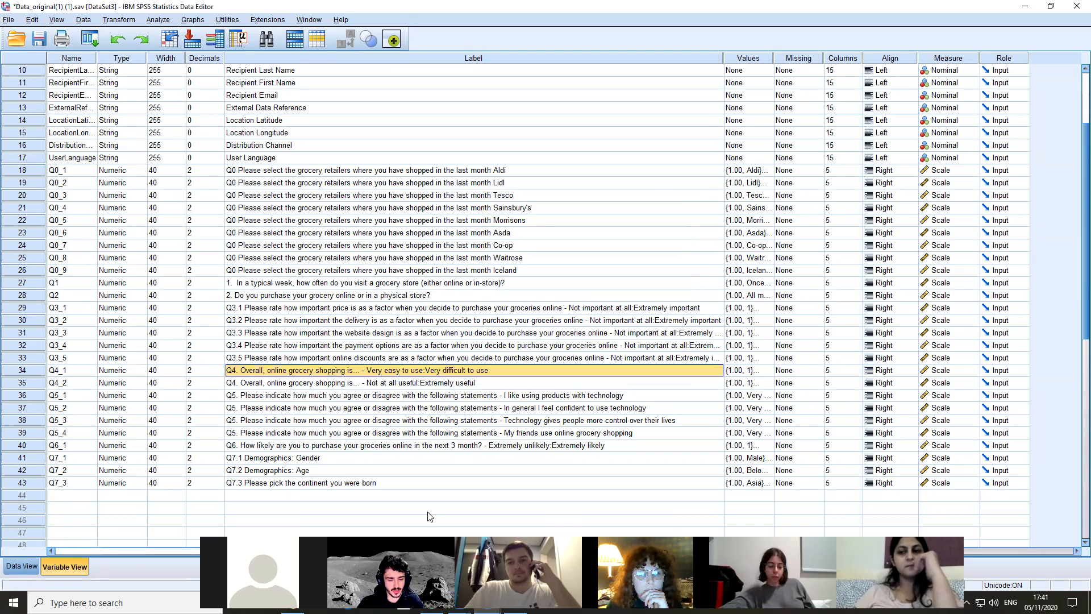
{"action": "key", "text": "alt+Tab"}
{"action": "key", "text": "alt+Tab"}
{"action": "scroll", "coordinate": [732, 416], "scroll_direction": "down", "scroll_amount": 15}
{"action": "scroll", "coordinate": [749, 392], "scroll_direction": "down", "scroll_amount": 3}
{"action": "scroll", "coordinate": [755, 389], "scroll_direction": "up", "scroll_amount": 6}
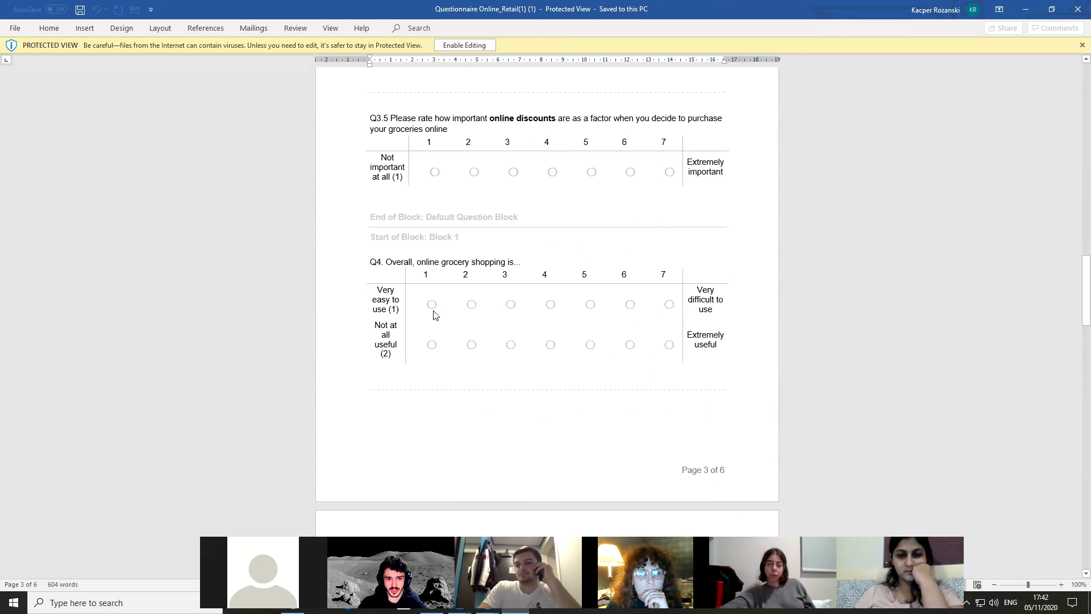
{"action": "left_click", "coordinate": [401, 305]}
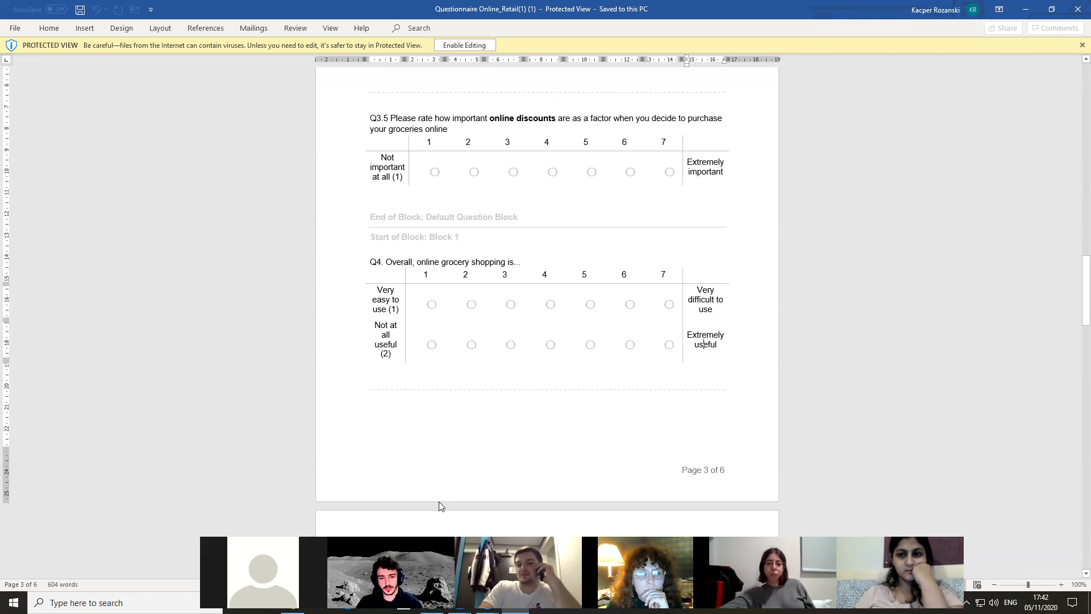
Return to SPSS and inspect the entry for value 1.00 in Q4_1's value labels
{"action": "key", "text": "alt+Tab"}
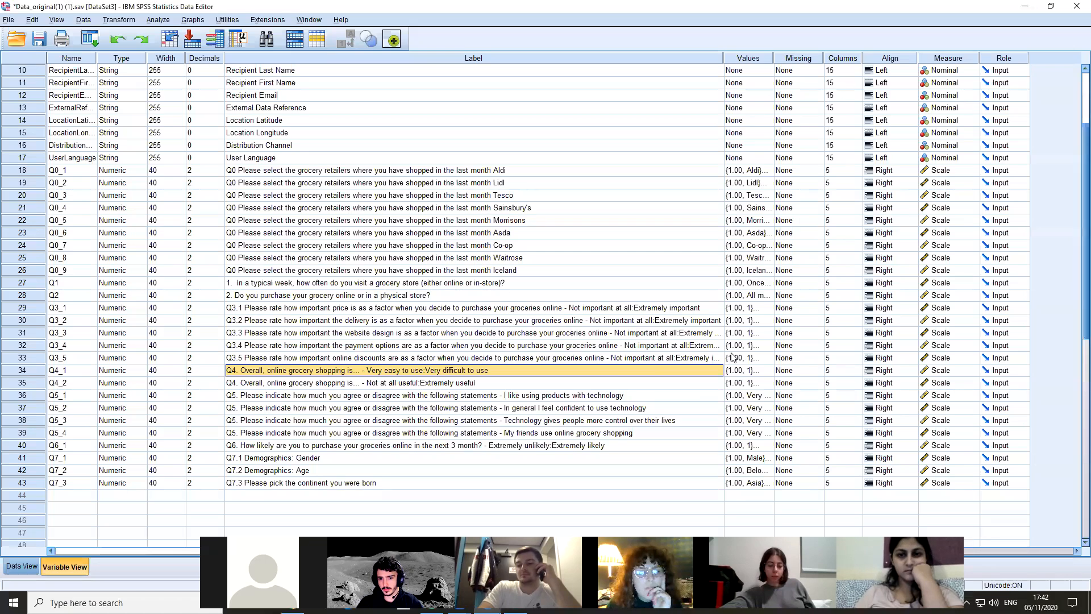
{"action": "left_click", "coordinate": [739, 373]}
{"action": "left_click", "coordinate": [768, 370]}
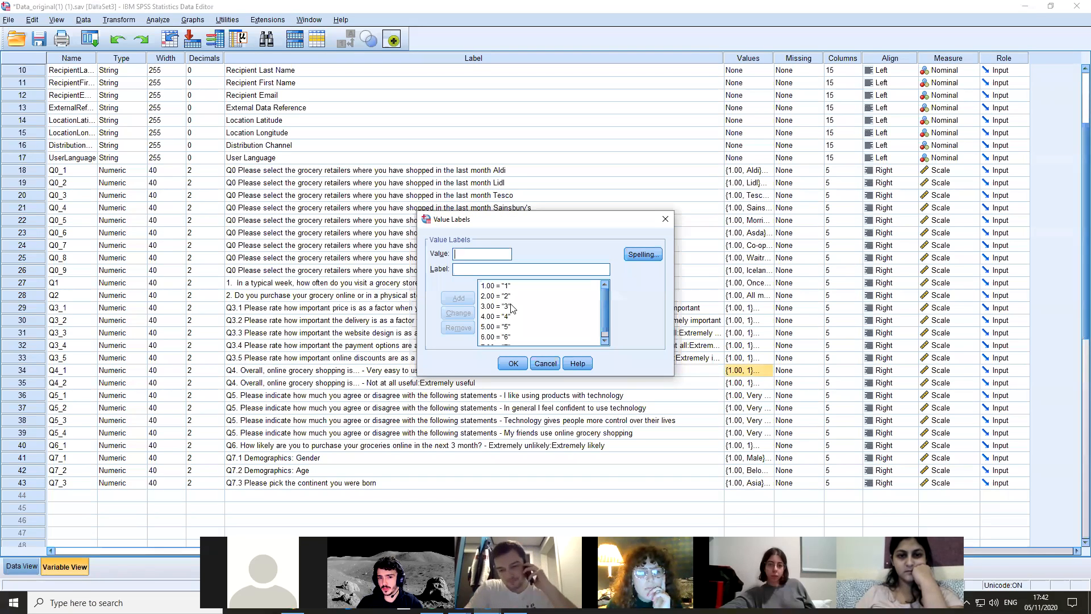
{"action": "left_click", "coordinate": [518, 287]}
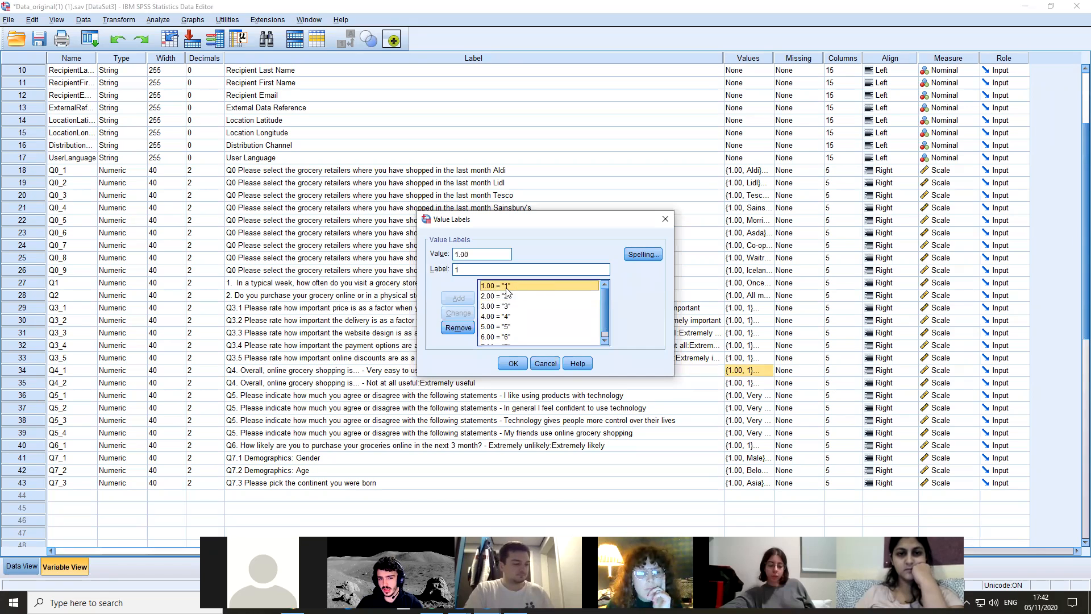
{"action": "left_click", "coordinate": [665, 219]}
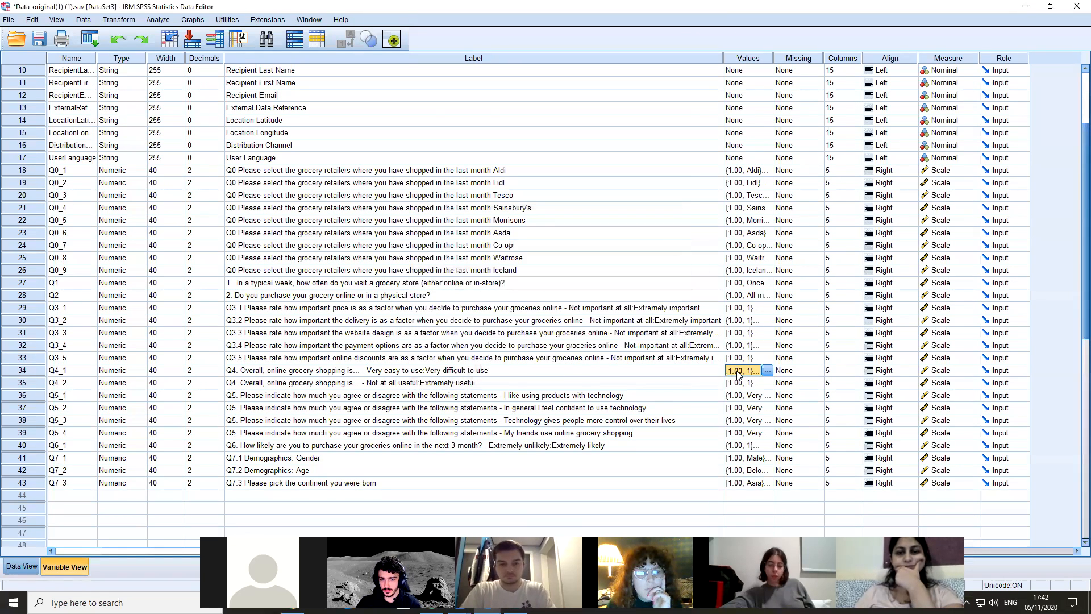
Try to label value 1.00 of Q4_1 as "Very easy to use"
{"action": "left_click", "coordinate": [316, 371]}
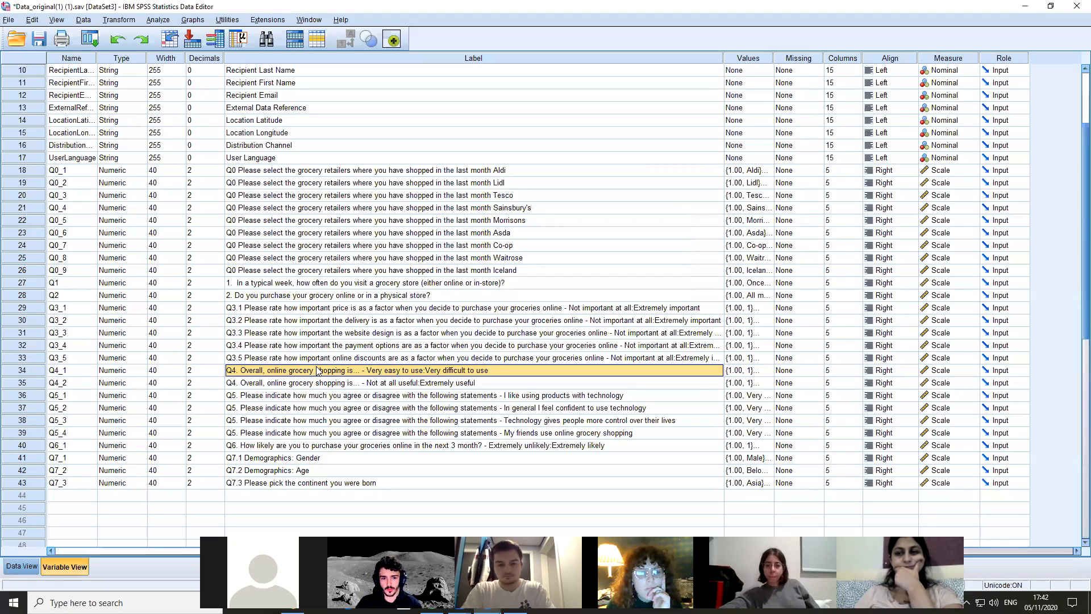
{"action": "left_click", "coordinate": [748, 372]}
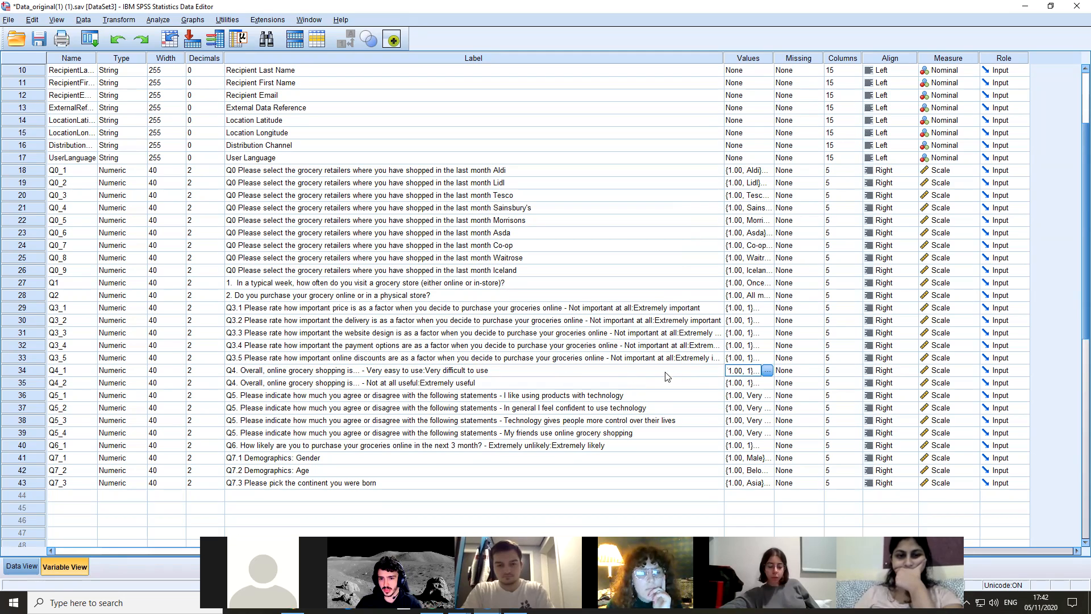
{"action": "left_click", "coordinate": [768, 371]}
{"action": "left_click", "coordinate": [484, 285]}
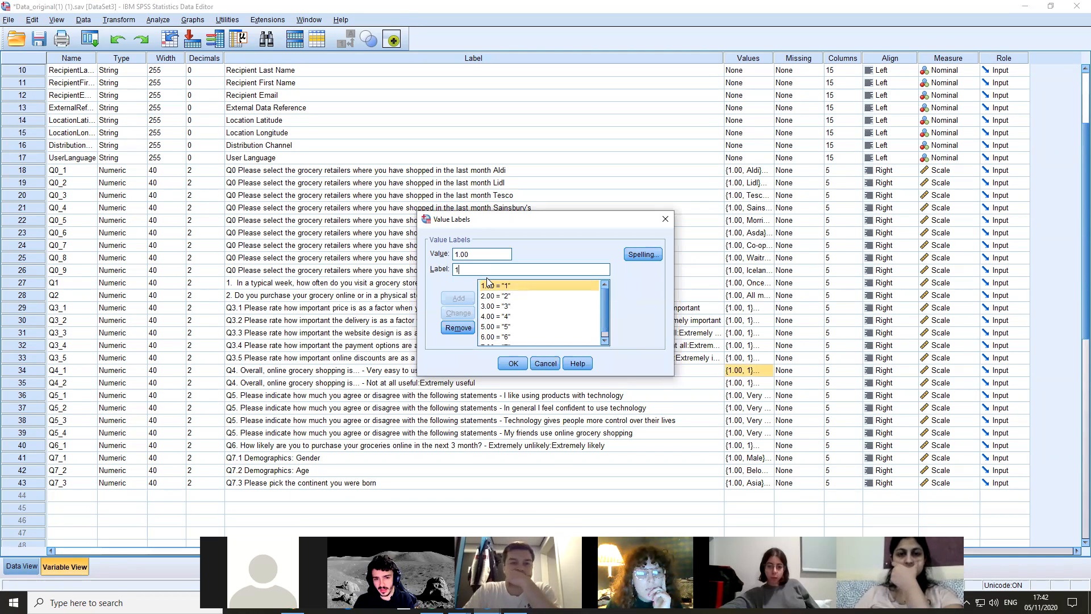
{"action": "key", "text": "BackSpace"}
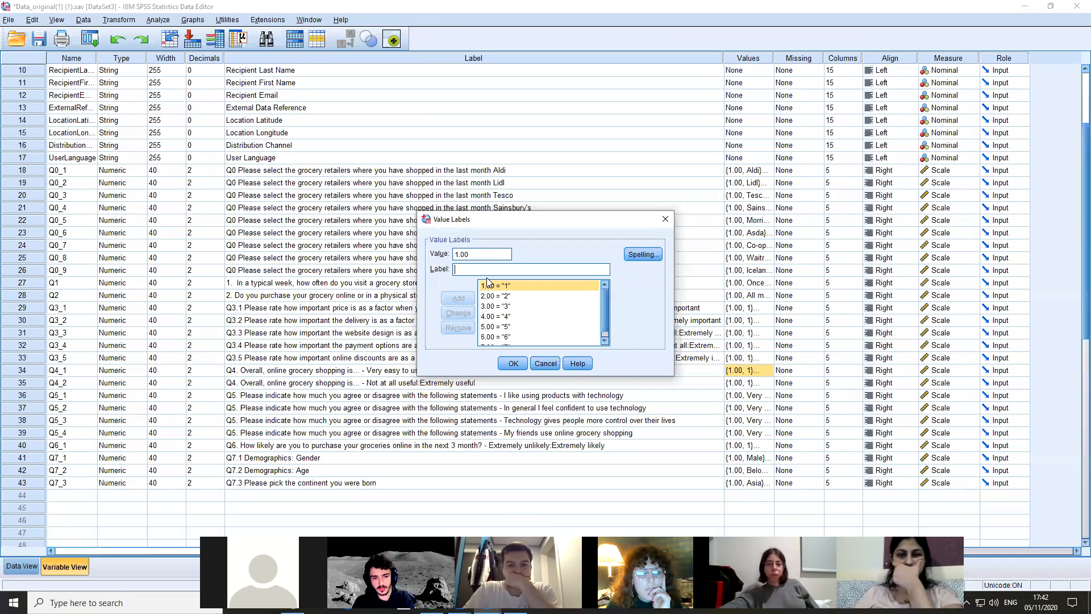
{"action": "type", "text": "Very eas"}
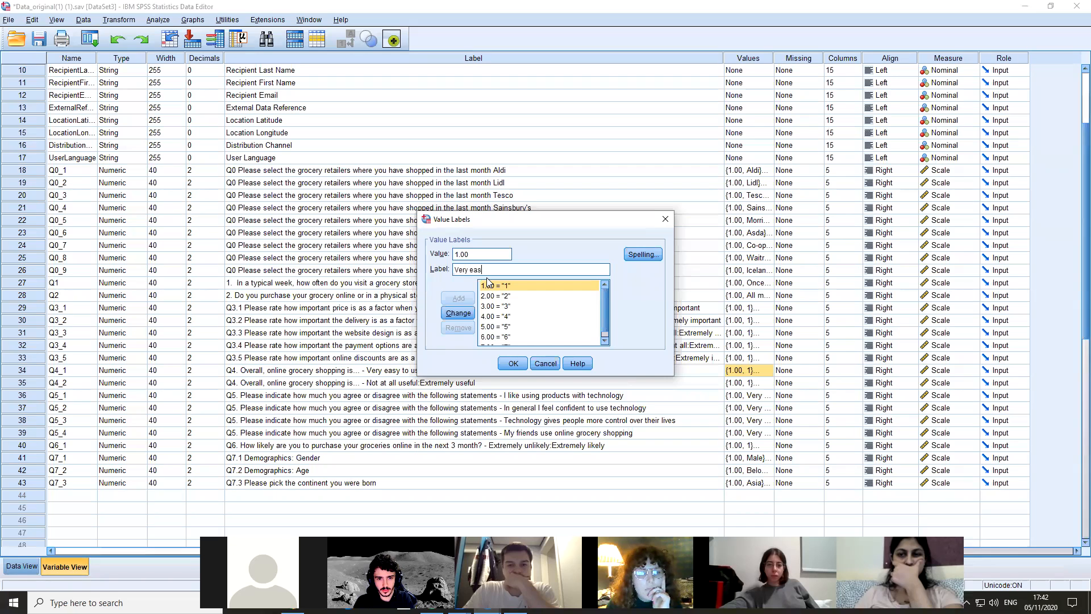
{"action": "type", "text": "y to use"}
{"action": "left_click", "coordinate": [513, 363]}
{"action": "left_click", "coordinate": [524, 317]}
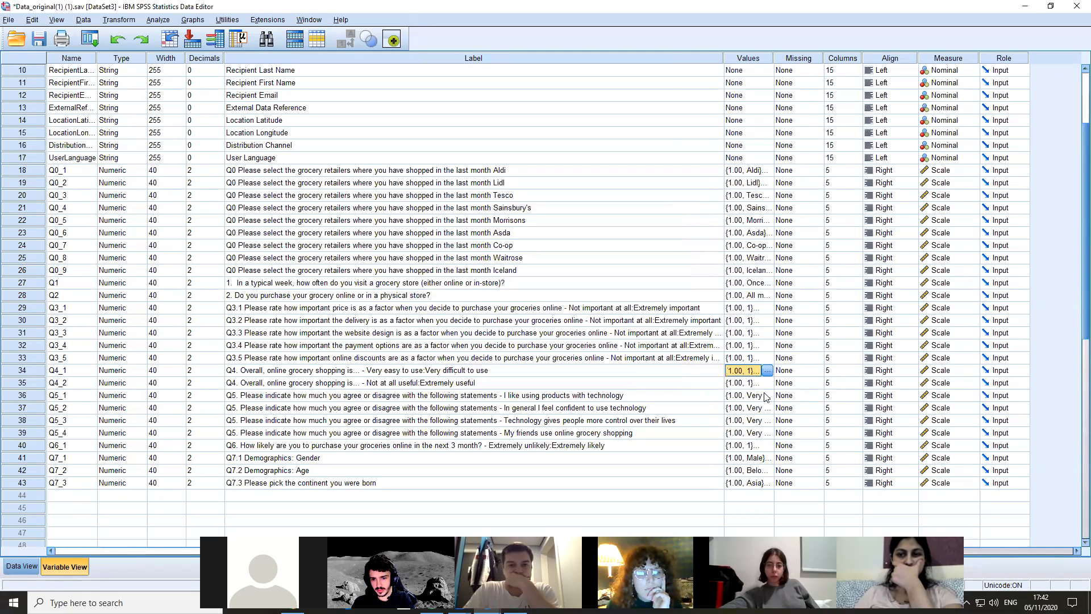
Reopen Q4_1's value labels and change the label of value 1.00 to "Very easy to use"
{"action": "left_click", "coordinate": [768, 371]}
{"action": "left_click", "coordinate": [495, 285]}
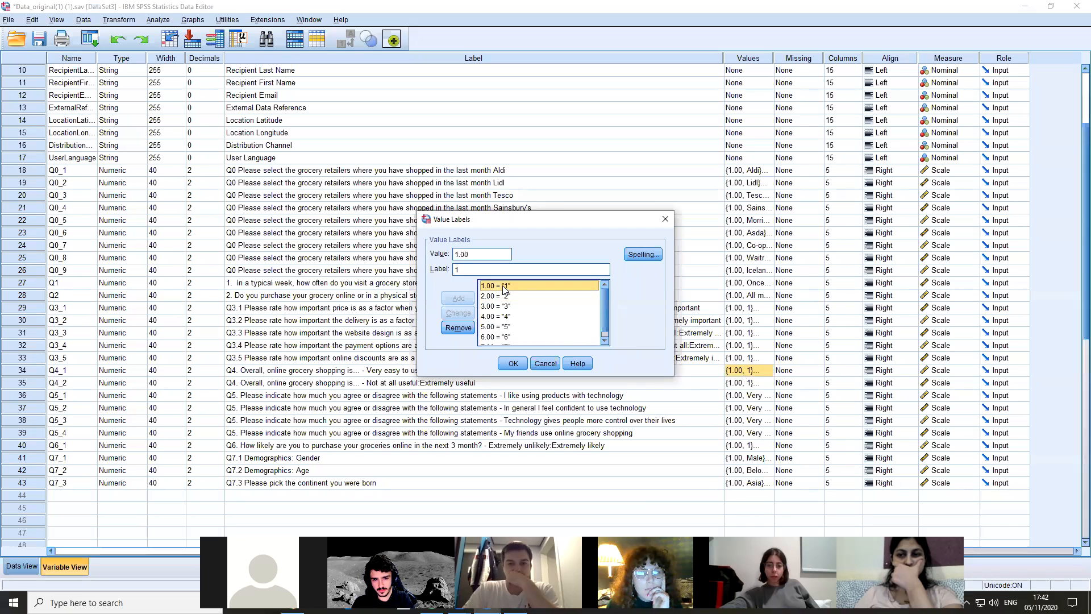
{"action": "key", "text": "BackSpace"}
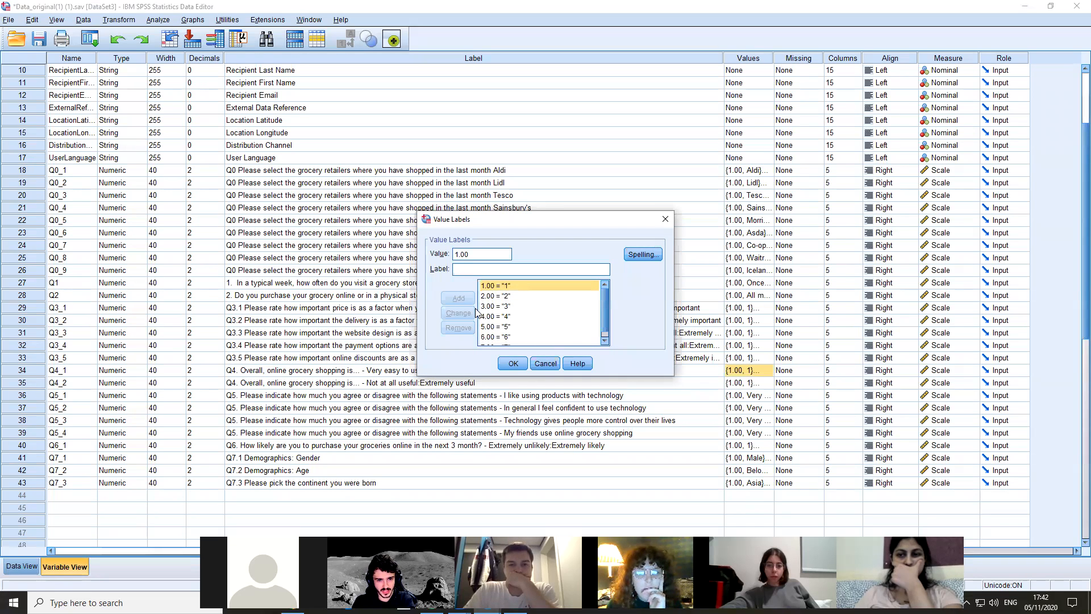
{"action": "type", "text": "Very e"}
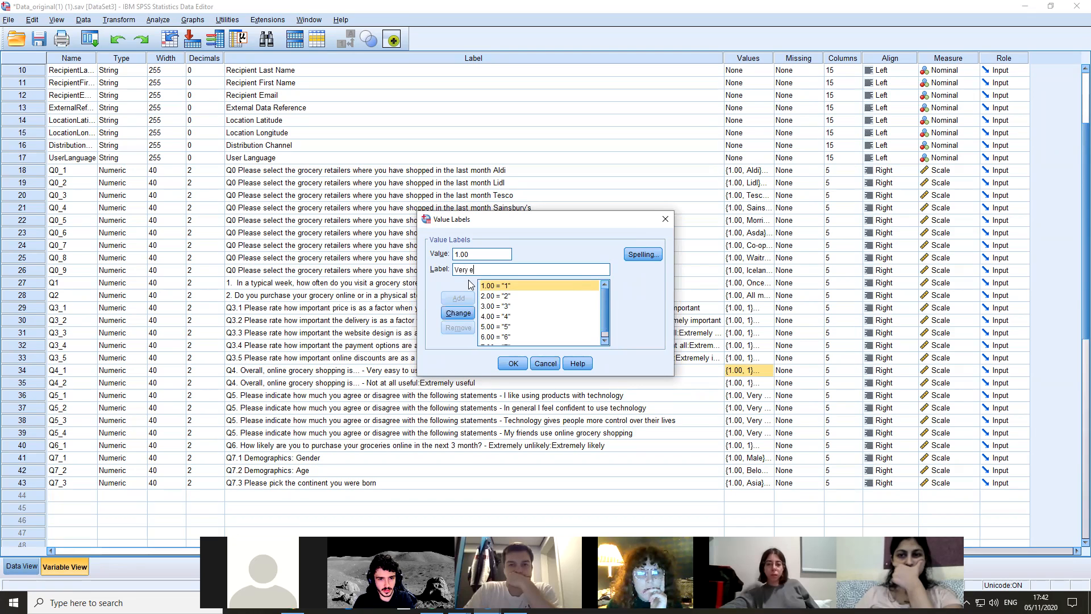
{"action": "type", "text": "asy to use"}
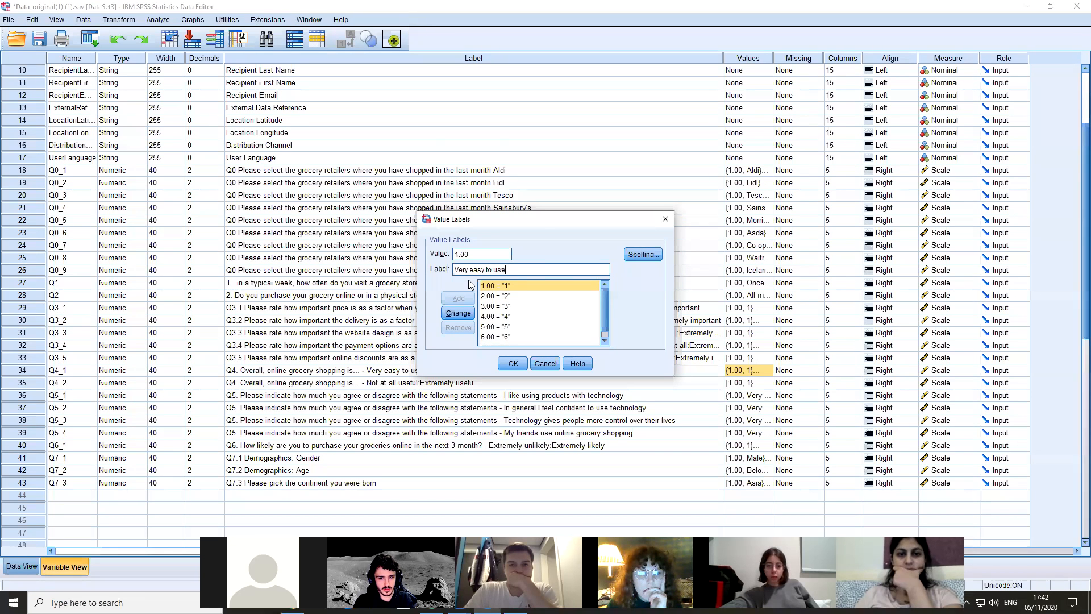
{"action": "left_click", "coordinate": [531, 338]}
{"action": "left_click", "coordinate": [513, 292]}
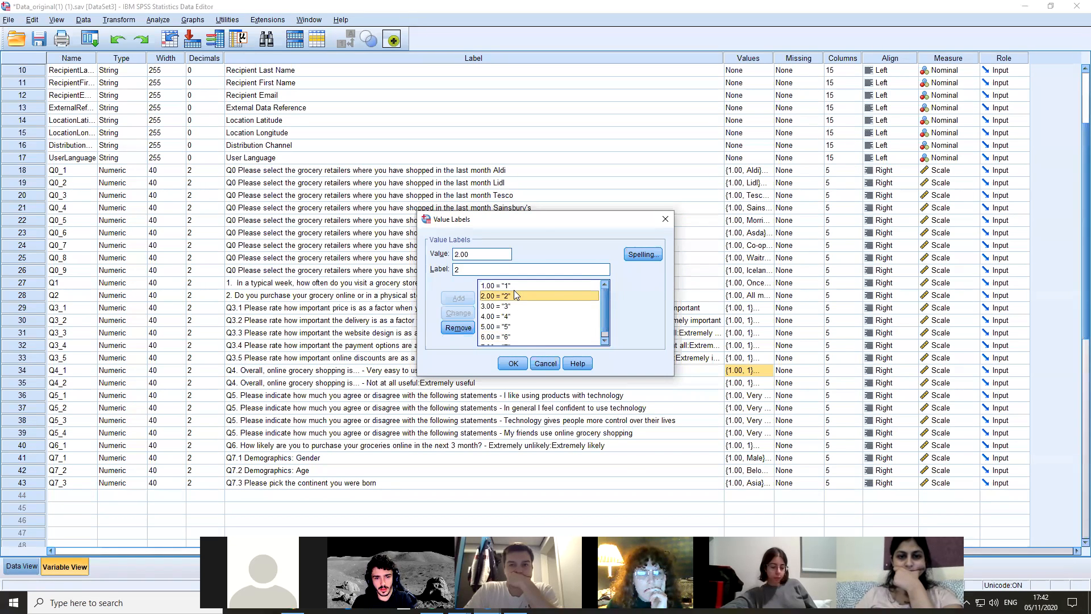
{"action": "left_click", "coordinate": [514, 287]}
{"action": "left_click", "coordinate": [503, 272]}
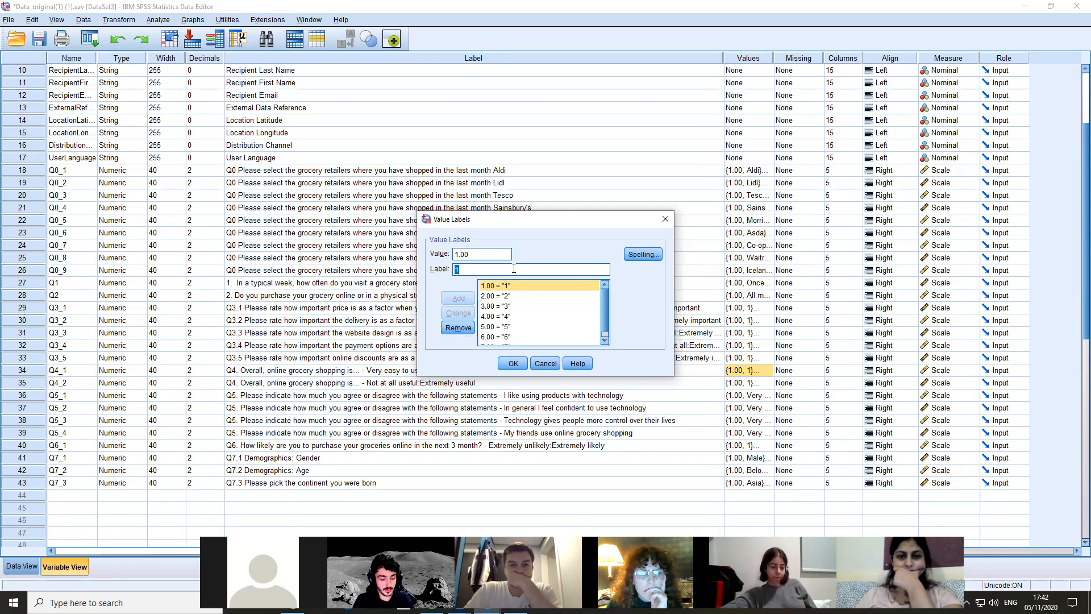
{"action": "type", "text": "Very easy to use"}
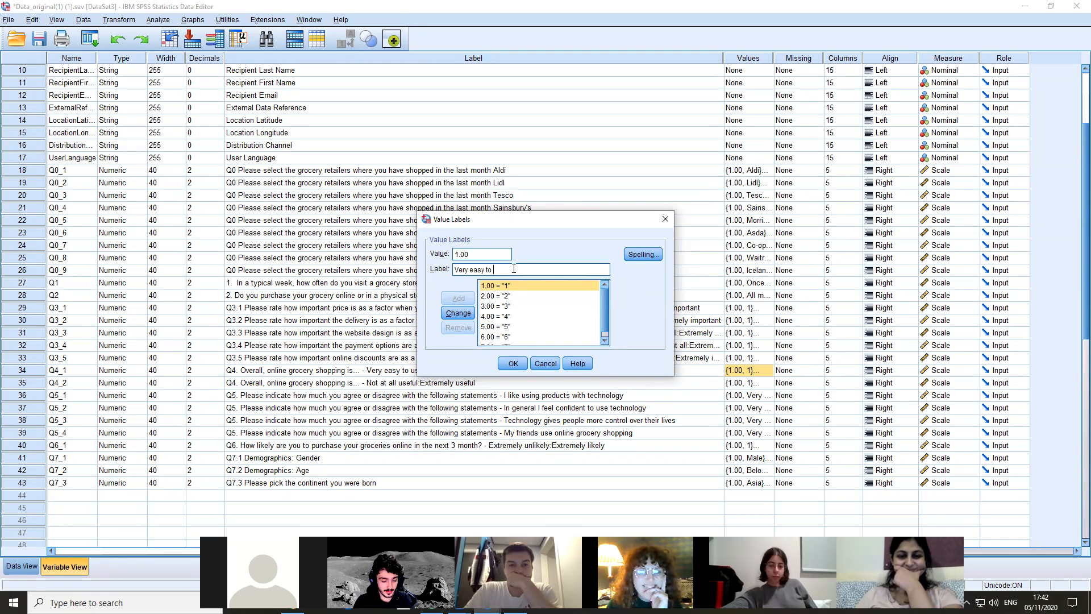
{"action": "left_click", "coordinate": [455, 314]}
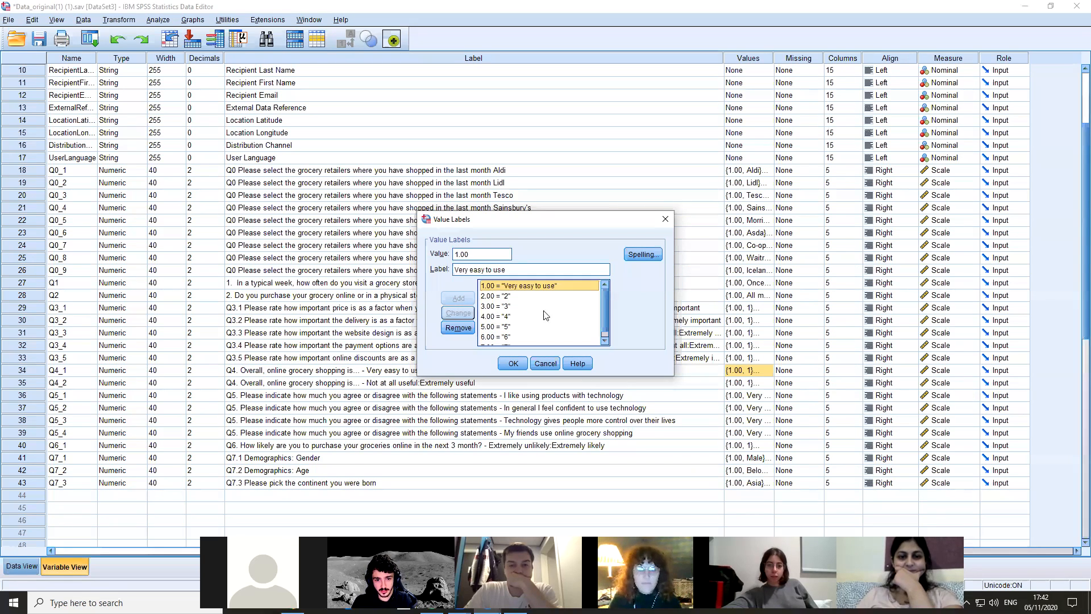
Change the label of value 7.00 to "it be hard" and apply Q4_1's value labels
{"action": "scroll", "coordinate": [606, 302], "scroll_direction": "down", "scroll_amount": 1}
{"action": "left_click", "coordinate": [511, 340]}
{"action": "left_click", "coordinate": [538, 271]}
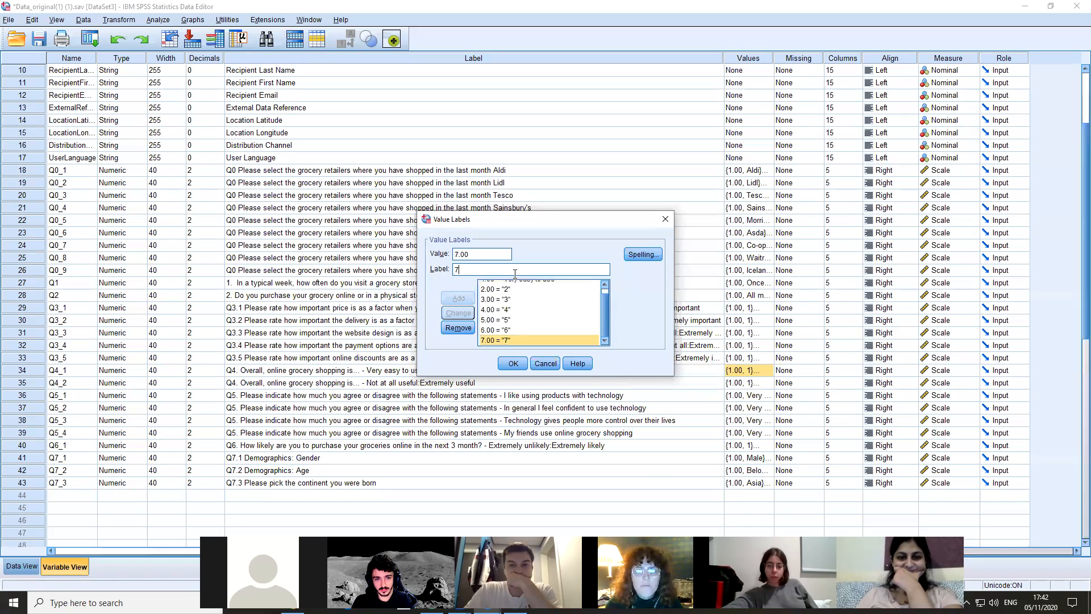
{"action": "key", "text": "BackSpace"}
{"action": "type", "text": "it be hard"}
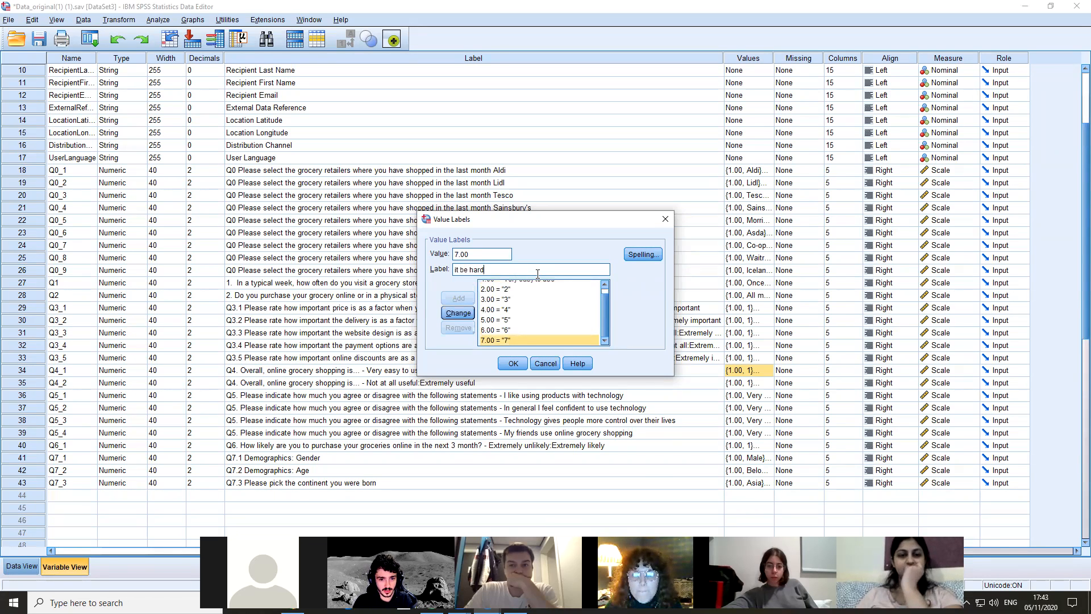
{"action": "left_click", "coordinate": [458, 313]}
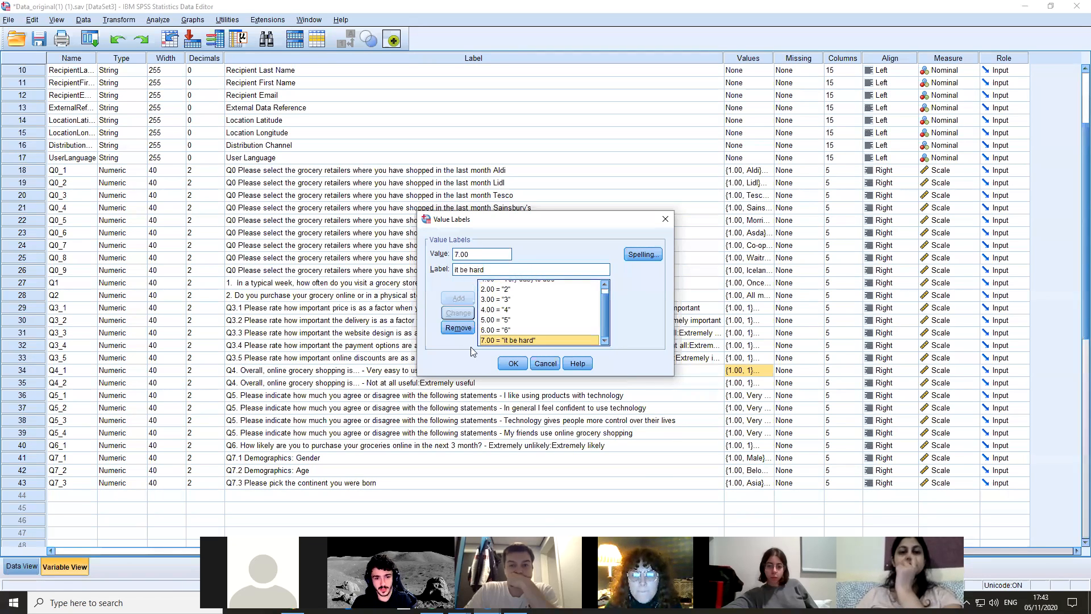
{"action": "left_click", "coordinate": [513, 364]}
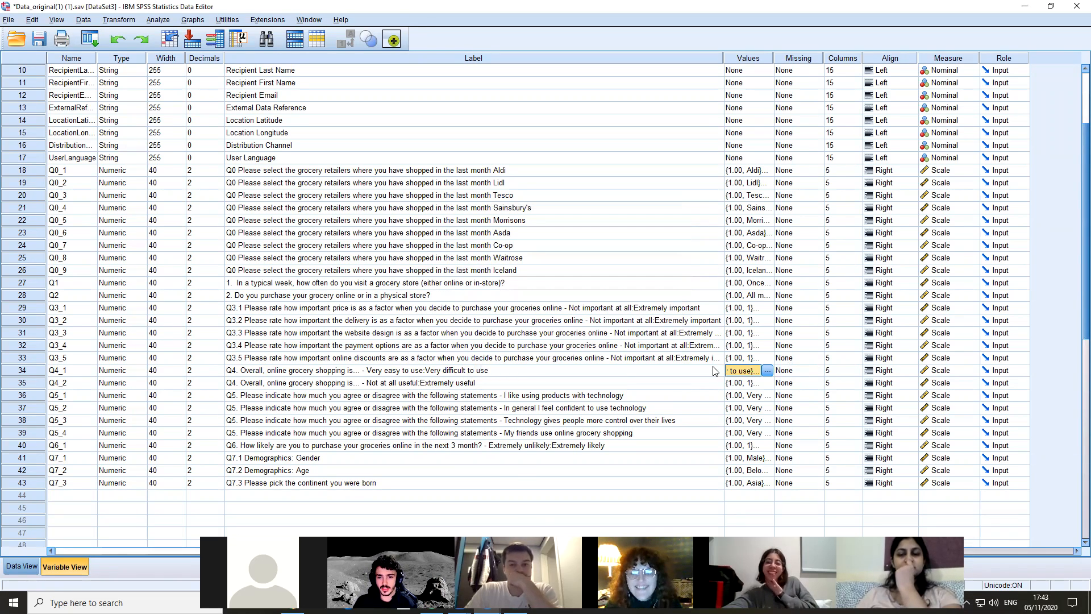
Show the survey responses and inspect the second case's value for Q4_1
{"action": "left_click", "coordinate": [21, 566]}
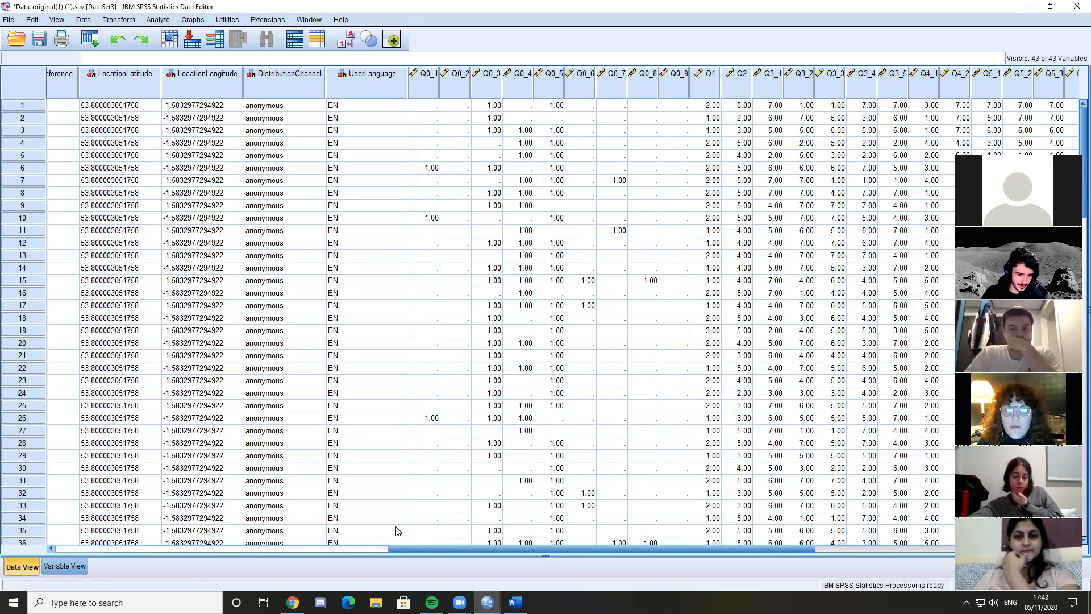
{"action": "left_click_drag", "start_coordinate": [455, 547], "coordinate": [593, 548]}
{"action": "left_click", "coordinate": [591, 84]}
{"action": "left_click", "coordinate": [597, 120]}
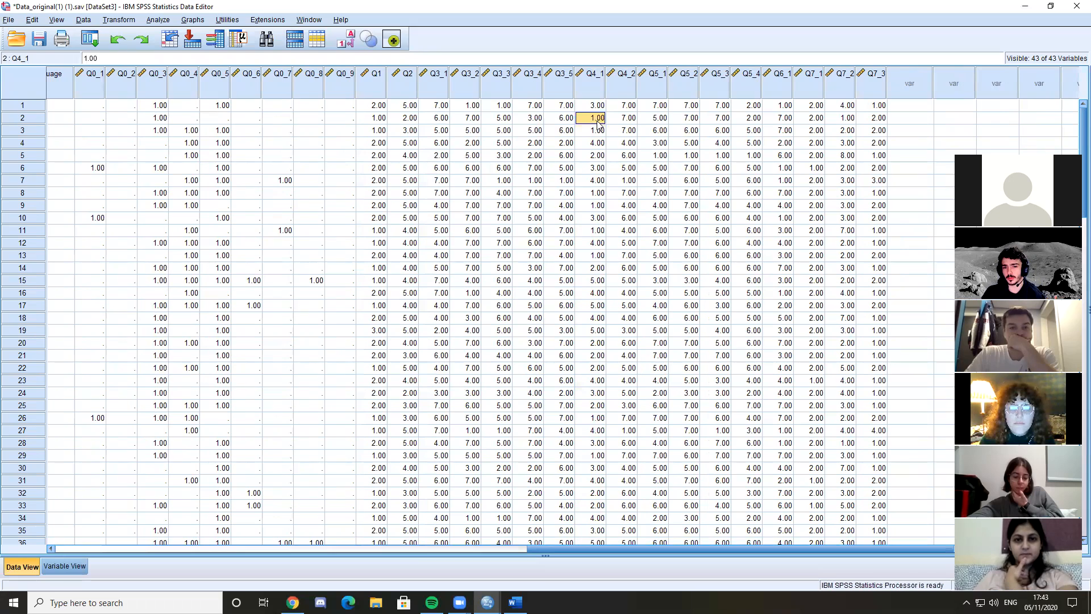
Return to the variable definitions and inspect the entry for value 7.00 in Q4_1's value labels
{"action": "left_click", "coordinate": [71, 567]}
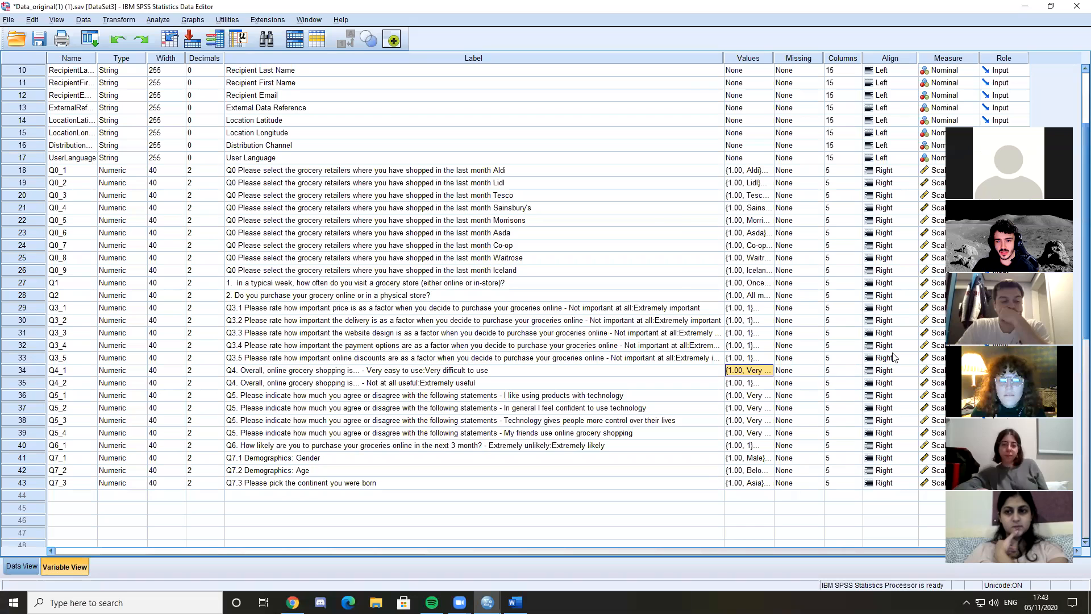
{"action": "left_click", "coordinate": [768, 370]}
{"action": "left_click_drag", "start_coordinate": [604, 300], "coordinate": [605, 301]}
{"action": "scroll", "coordinate": [540, 292], "scroll_direction": "up", "scroll_amount": 1}
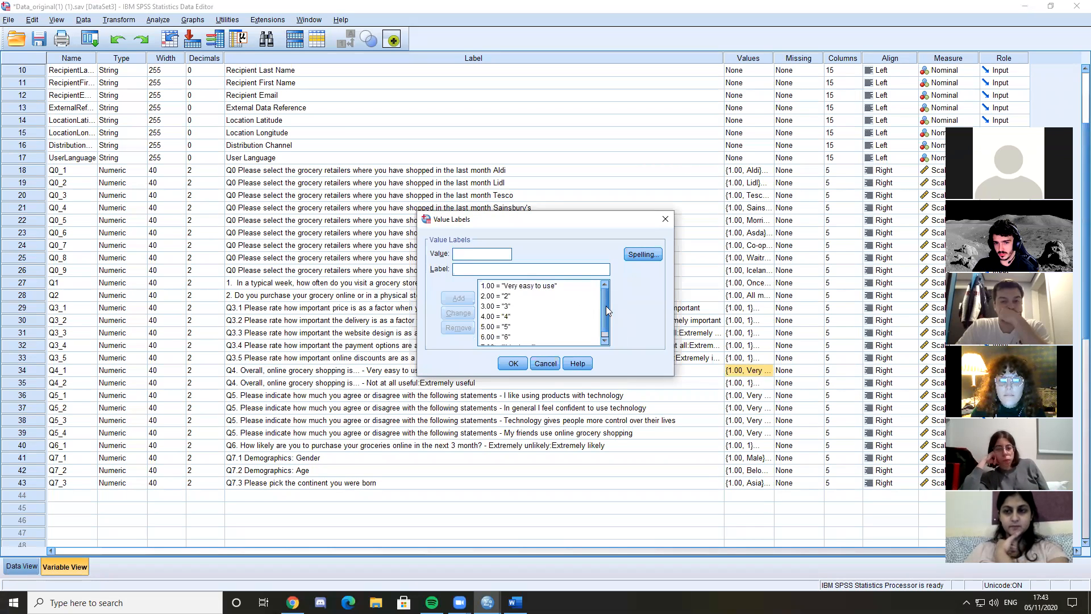
{"action": "scroll", "coordinate": [605, 328], "scroll_direction": "down", "scroll_amount": 1}
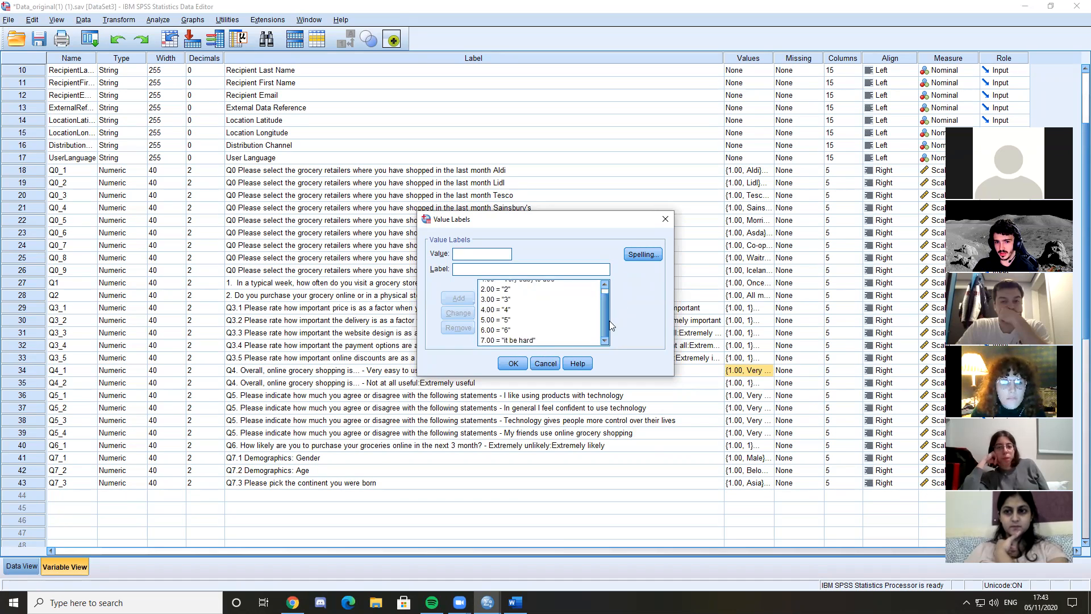
{"action": "left_click", "coordinate": [511, 341]}
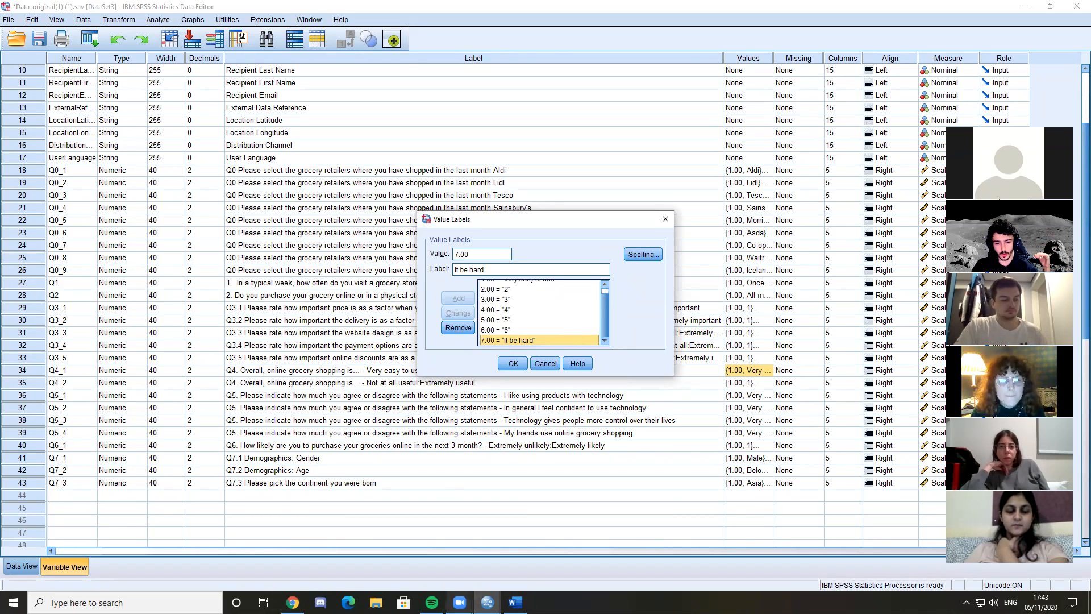
Switch to the Word questionnaire and examine the "Very easy to use" and "Very difficult to use" ends of the Q4 scale
{"action": "left_click", "coordinate": [516, 602]}
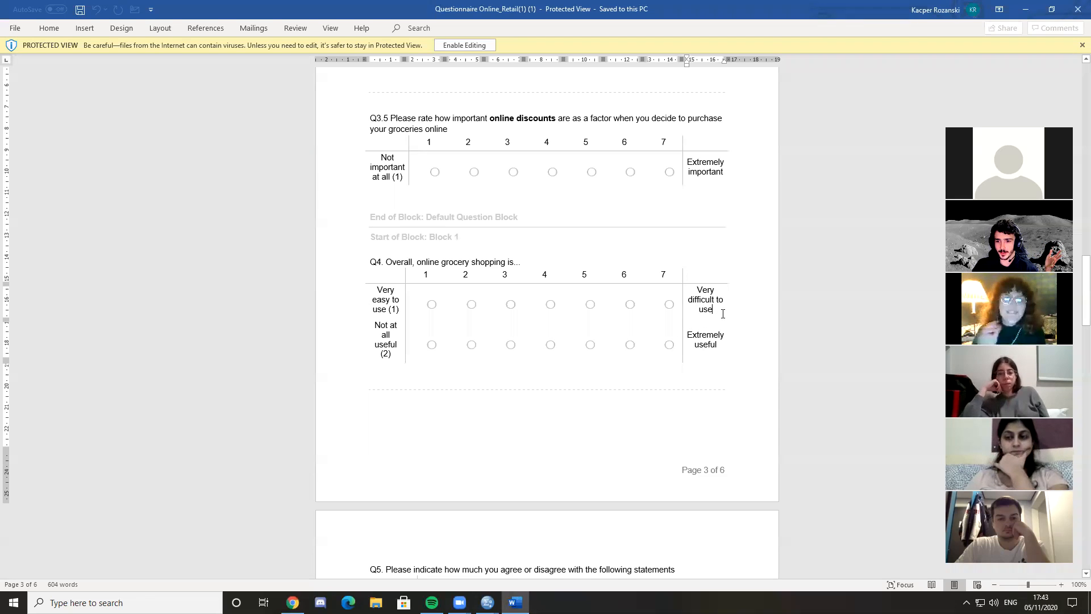
{"action": "left_click_drag", "start_coordinate": [394, 312], "coordinate": [383, 298]}
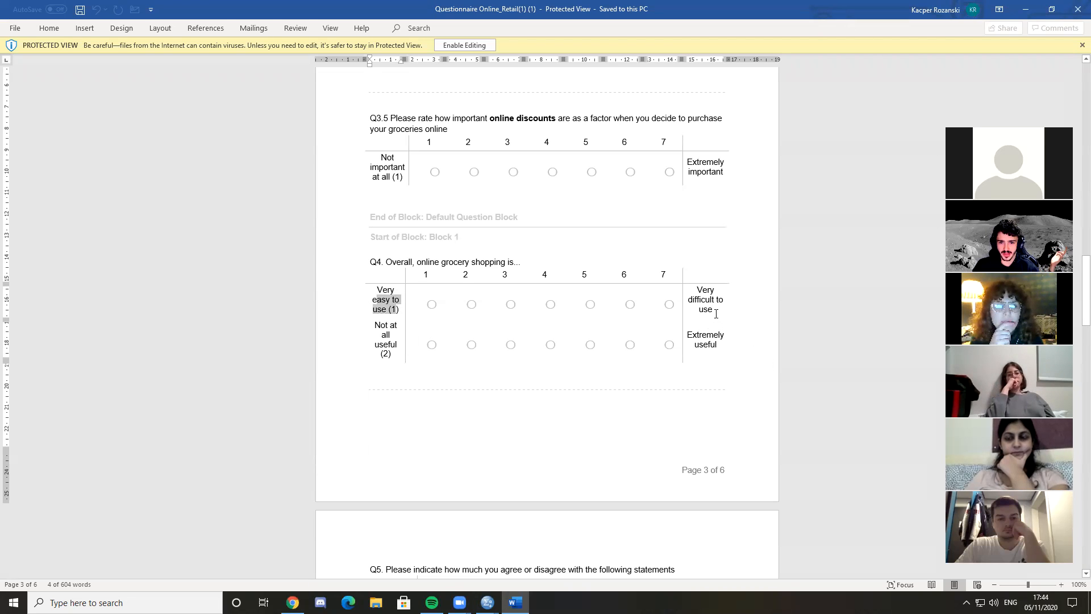
{"action": "left_click_drag", "start_coordinate": [715, 314], "coordinate": [699, 291]}
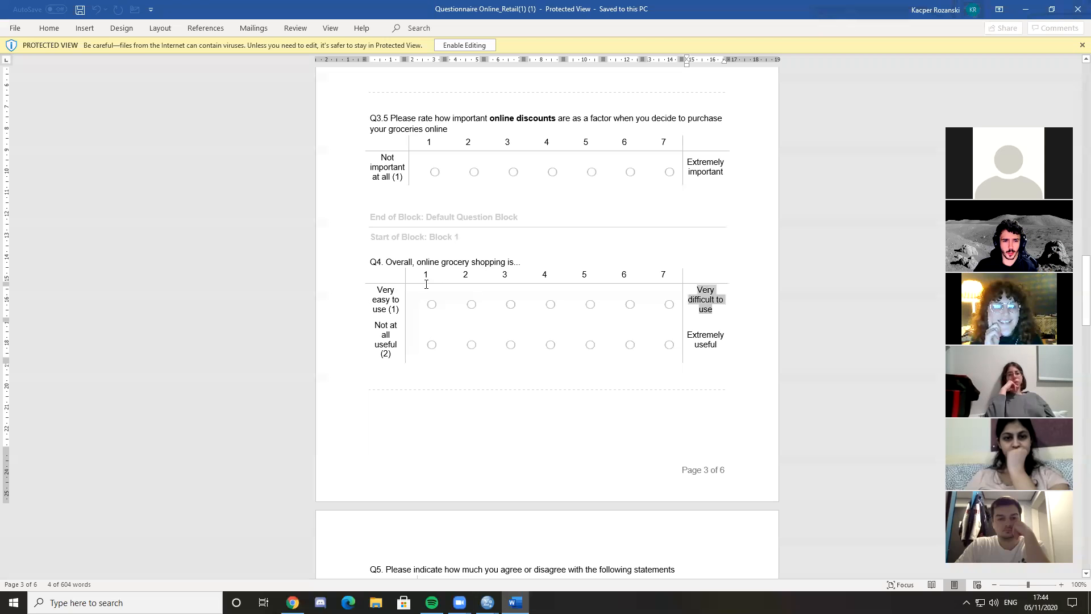
{"action": "left_click_drag", "start_coordinate": [392, 314], "coordinate": [373, 300]}
{"action": "left_click", "coordinate": [694, 300]}
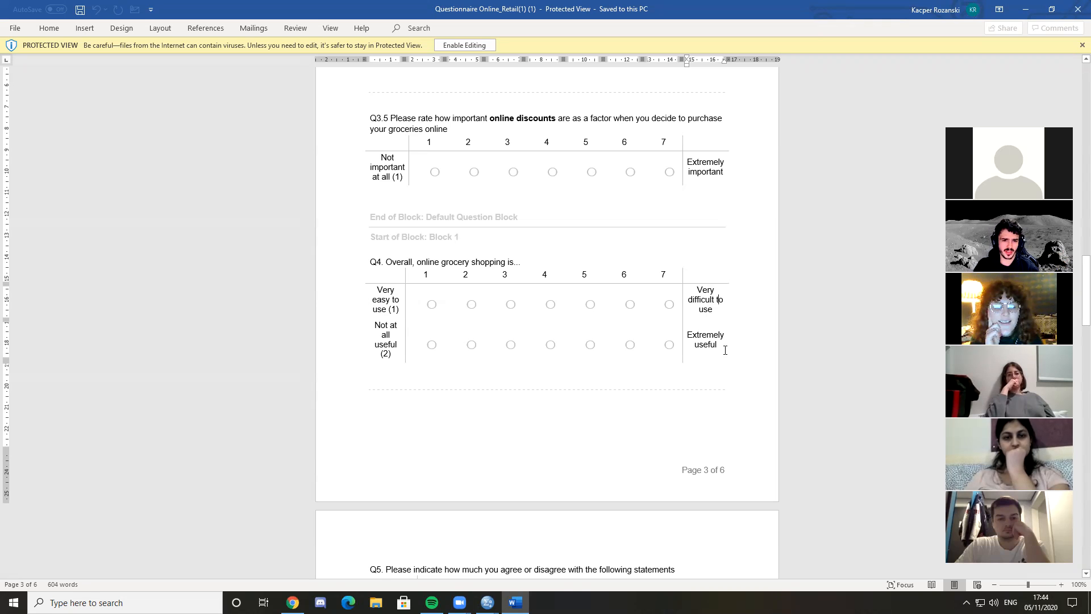
{"action": "left_click_drag", "start_coordinate": [718, 310], "coordinate": [697, 297]}
{"action": "left_click", "coordinate": [719, 309]}
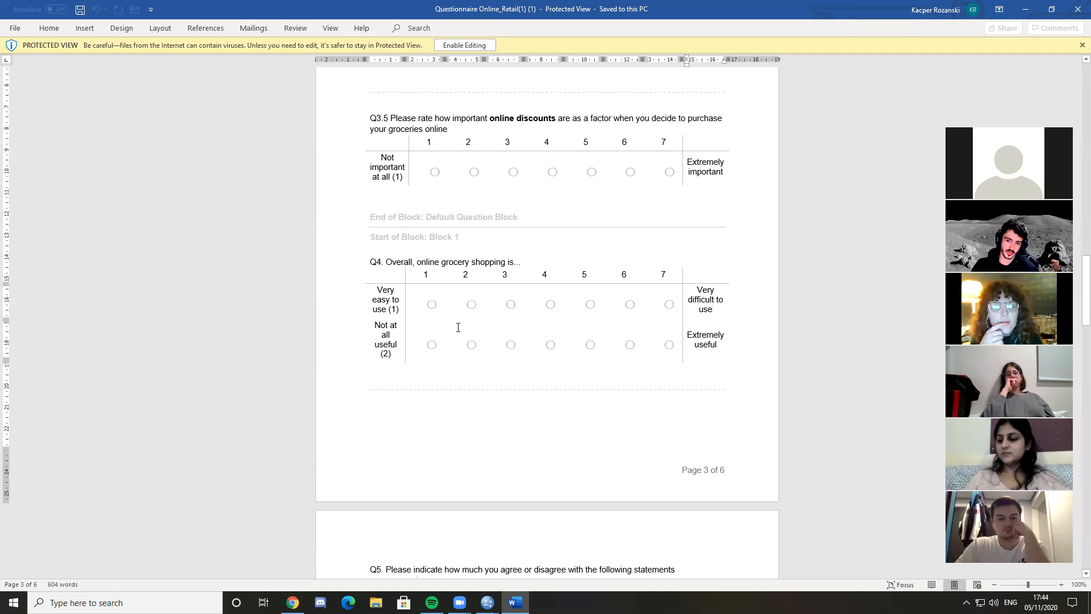
{"action": "left_click_drag", "start_coordinate": [377, 291], "coordinate": [392, 294]}
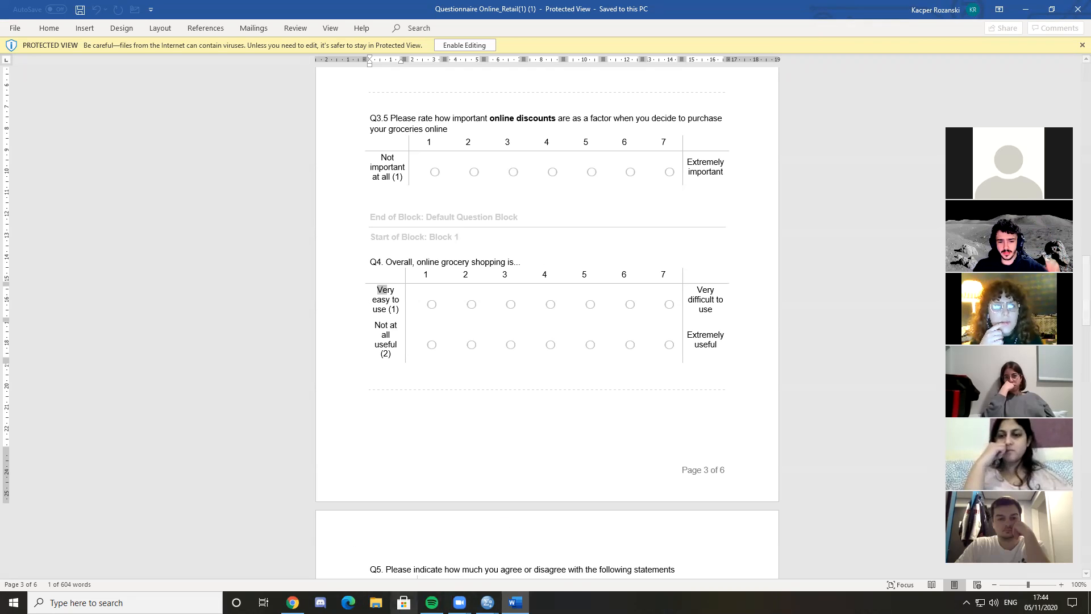
Return to SPSS and accept Q4_1's value labels
{"action": "mouse_move", "coordinate": [487, 602]}
{"action": "left_click", "coordinate": [553, 571]}
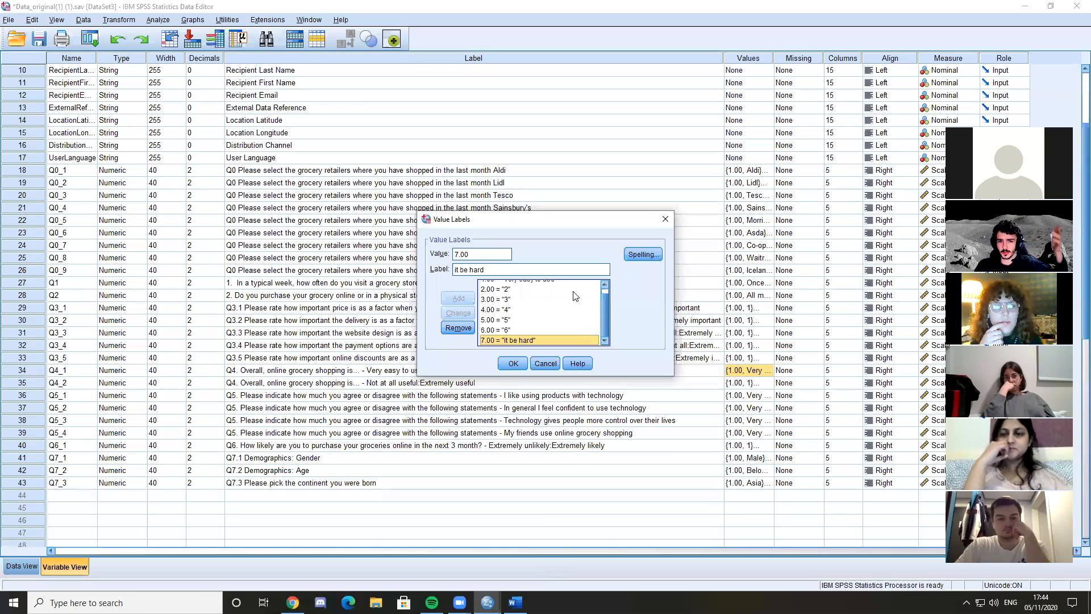
{"action": "left_click", "coordinate": [513, 363]}
Compare the value labels of the scale variables Q4_2 and Q3_1 to Q3_5 with those of Q1, Q2 and Q7_1
{"action": "left_click", "coordinate": [733, 386]}
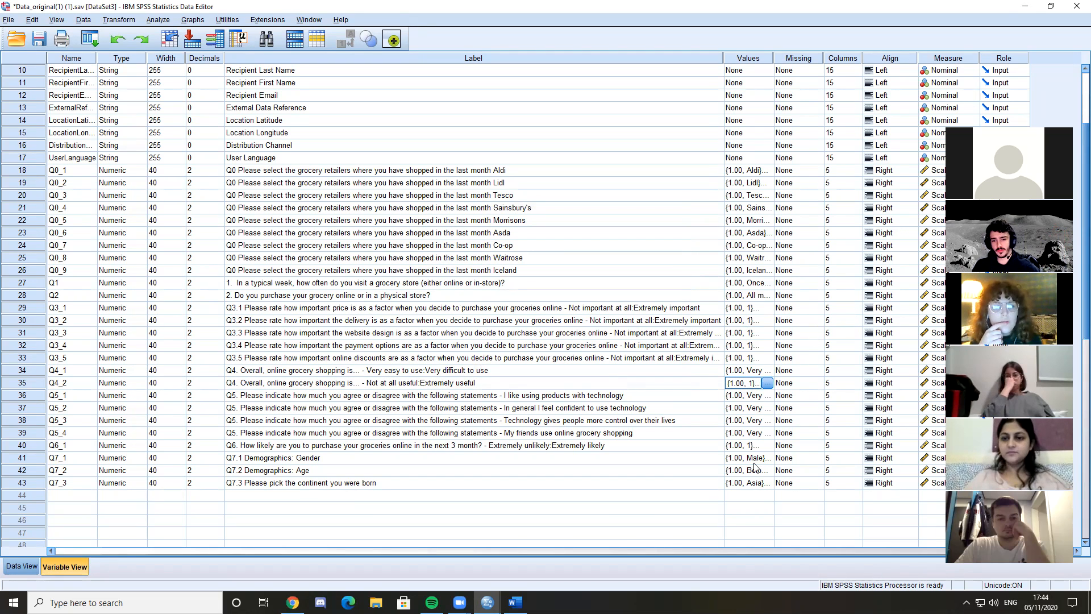
{"action": "left_click", "coordinate": [728, 282]}
{"action": "left_click", "coordinate": [750, 353]}
{"action": "left_click", "coordinate": [760, 295]}
{"action": "left_click", "coordinate": [754, 346]}
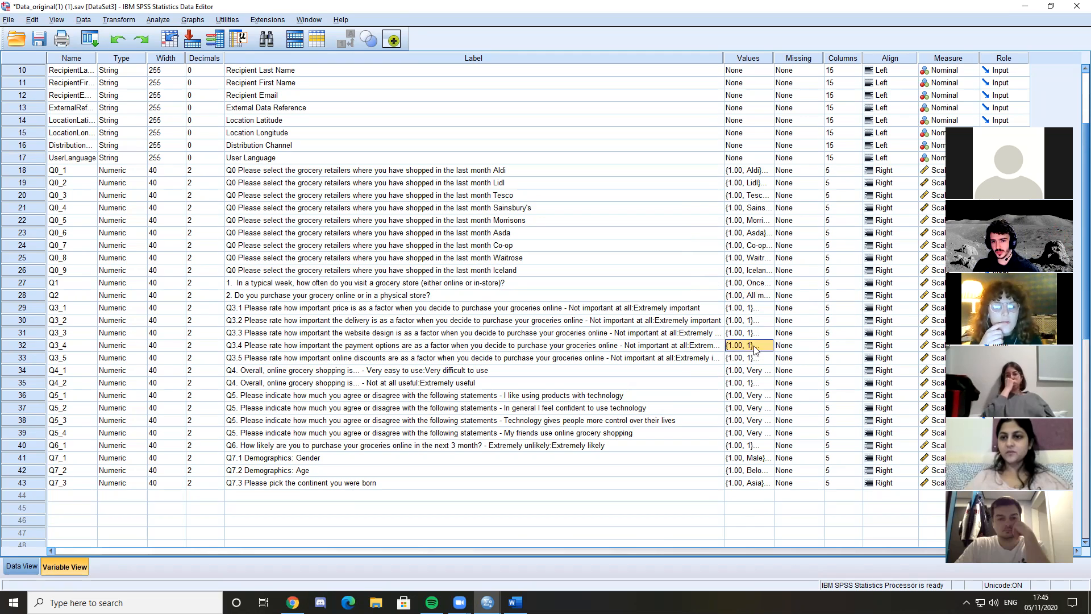
{"action": "left_click", "coordinate": [727, 307]}
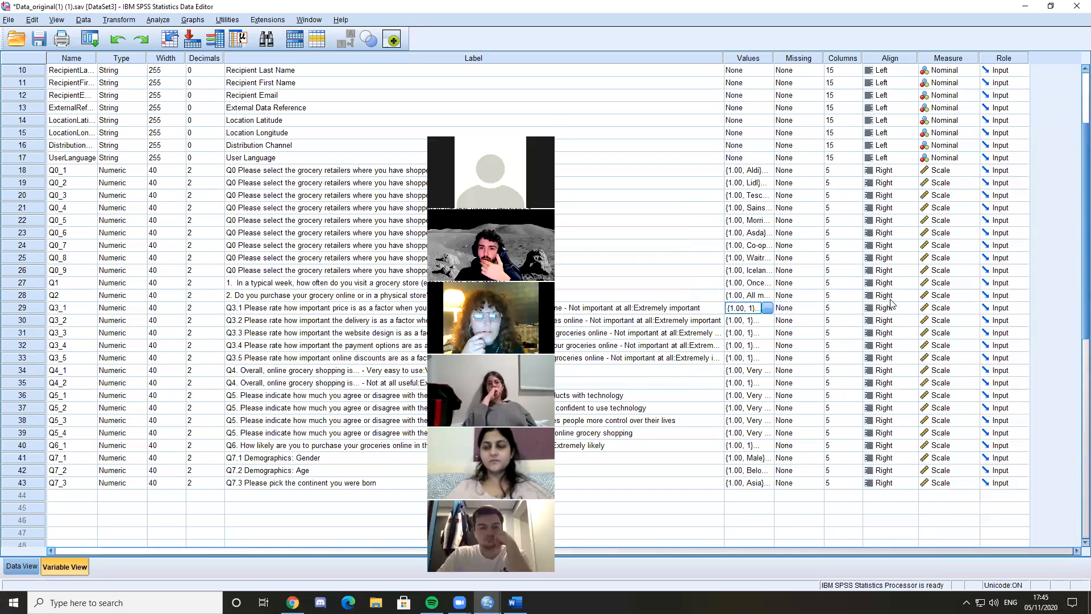
{"action": "left_click", "coordinate": [736, 459]}
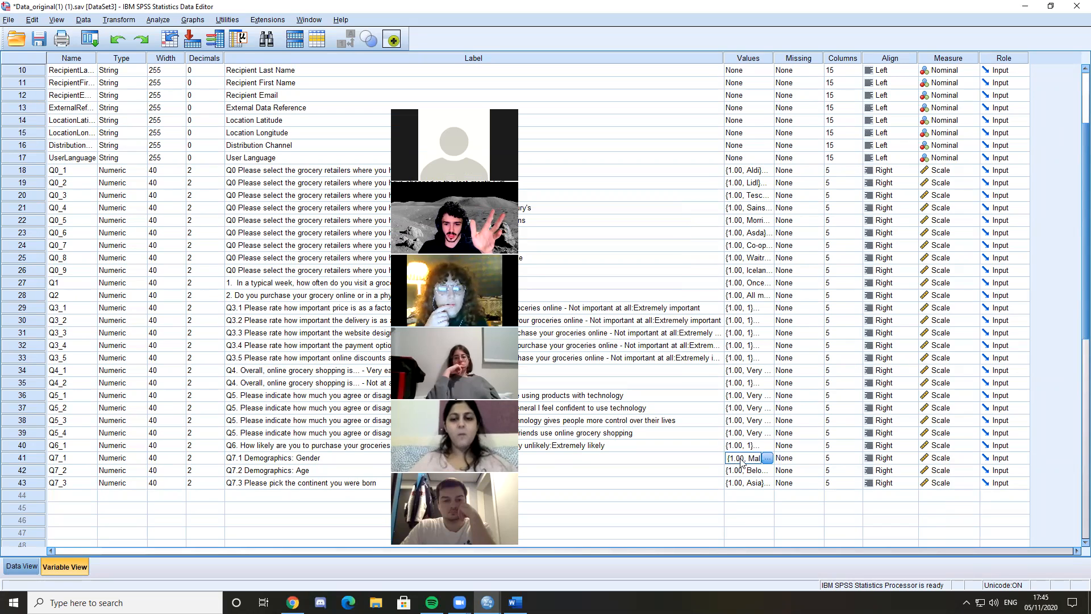
Inspect the Male and Female entries in Q7_1's value labels and close them without changes
{"action": "left_click", "coordinate": [767, 457]}
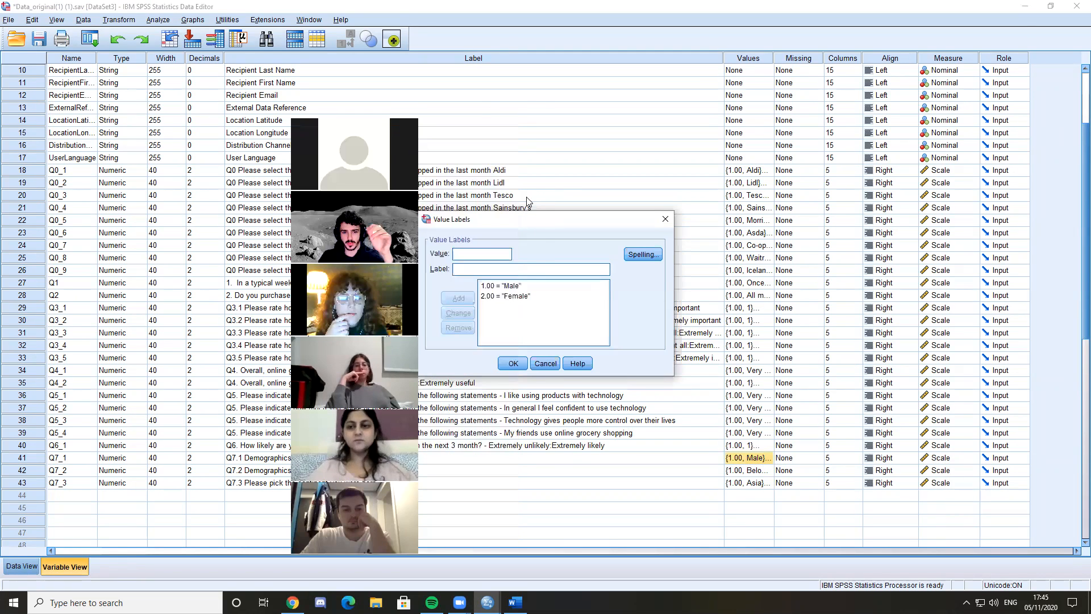
{"action": "left_click", "coordinate": [517, 298]}
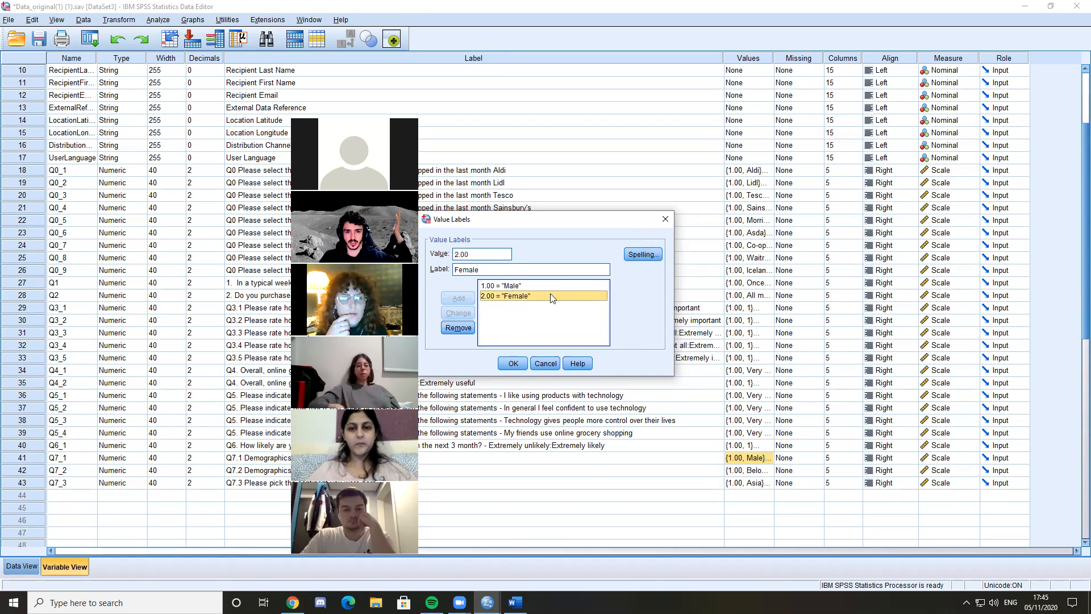
{"action": "left_click", "coordinate": [504, 286]}
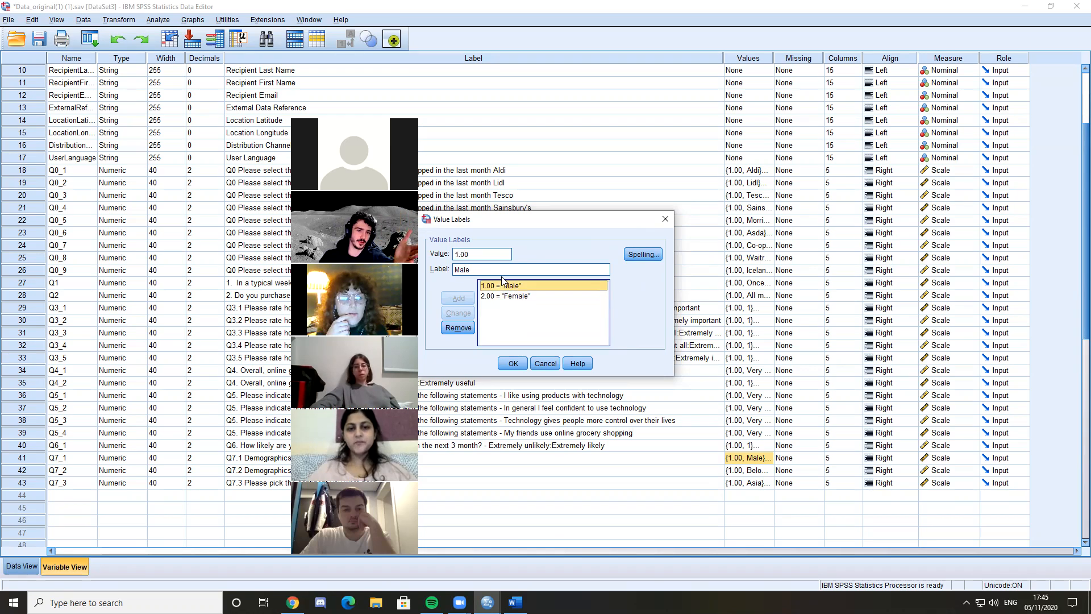
{"action": "left_click", "coordinate": [521, 296]}
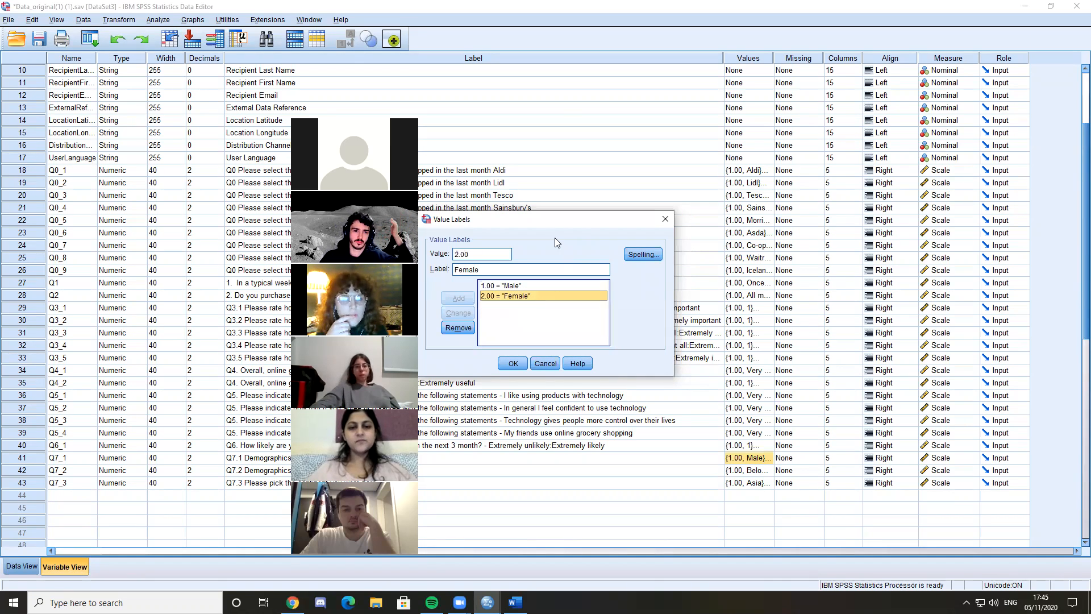
{"action": "left_click", "coordinate": [665, 219]}
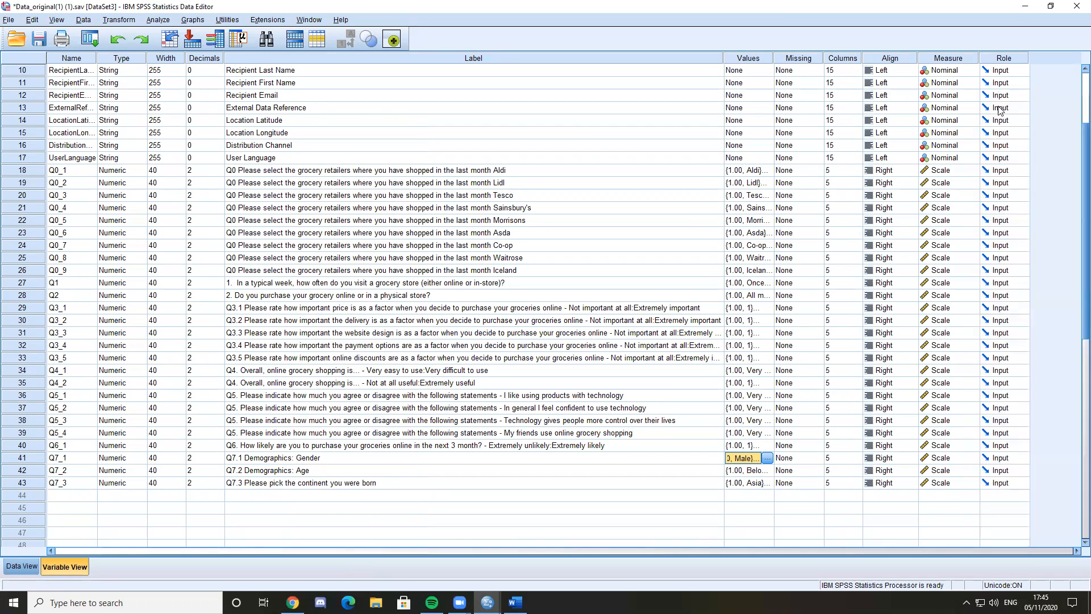
Inspect the missing-value options for the StartDate variable and close them without changes
{"action": "left_click", "coordinate": [786, 434]}
{"action": "left_click", "coordinate": [803, 64]}
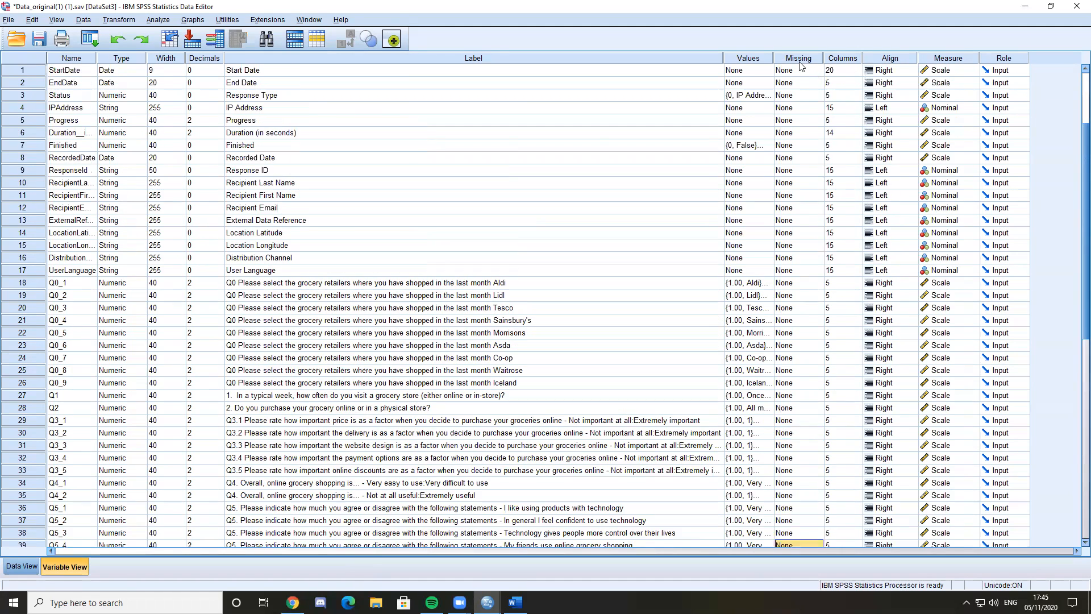
{"action": "left_click", "coordinate": [694, 163]}
{"action": "left_click_drag", "start_coordinate": [809, 79], "coordinate": [802, 73]}
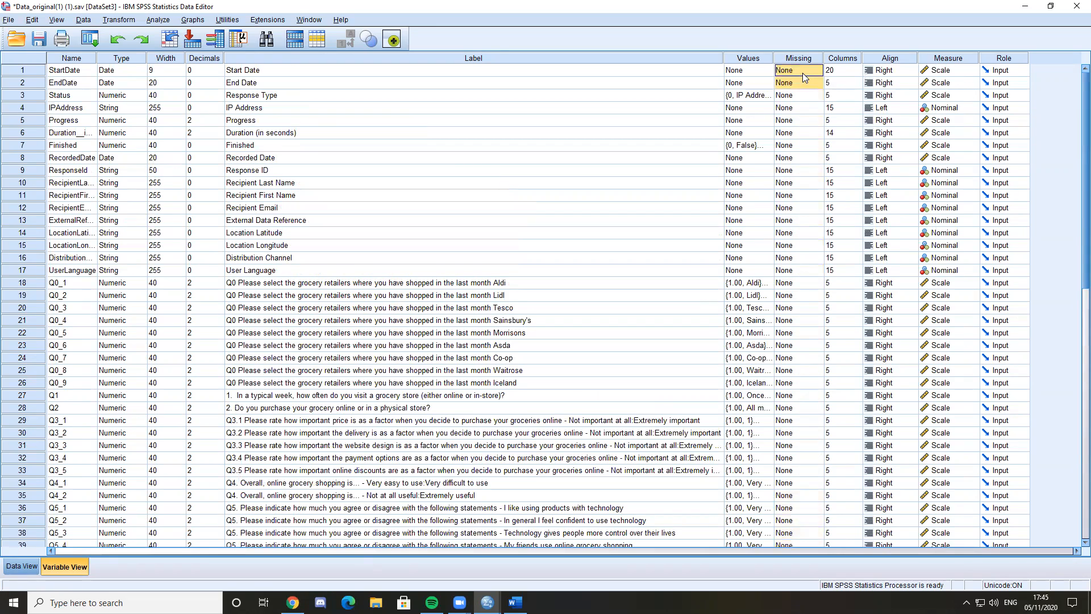
{"action": "left_click", "coordinate": [816, 70]}
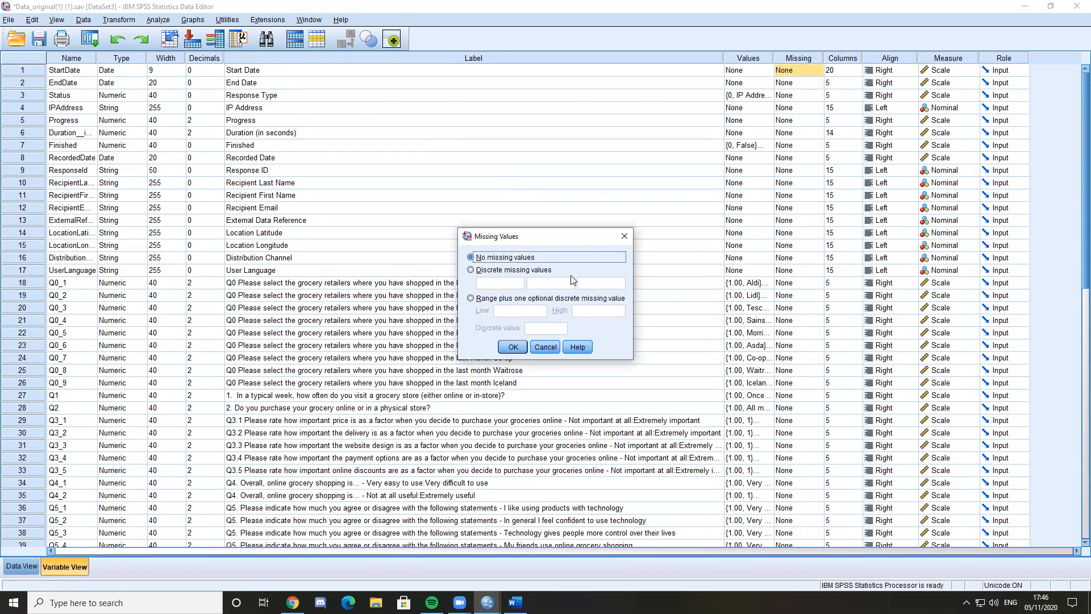
{"action": "left_click", "coordinate": [625, 237]}
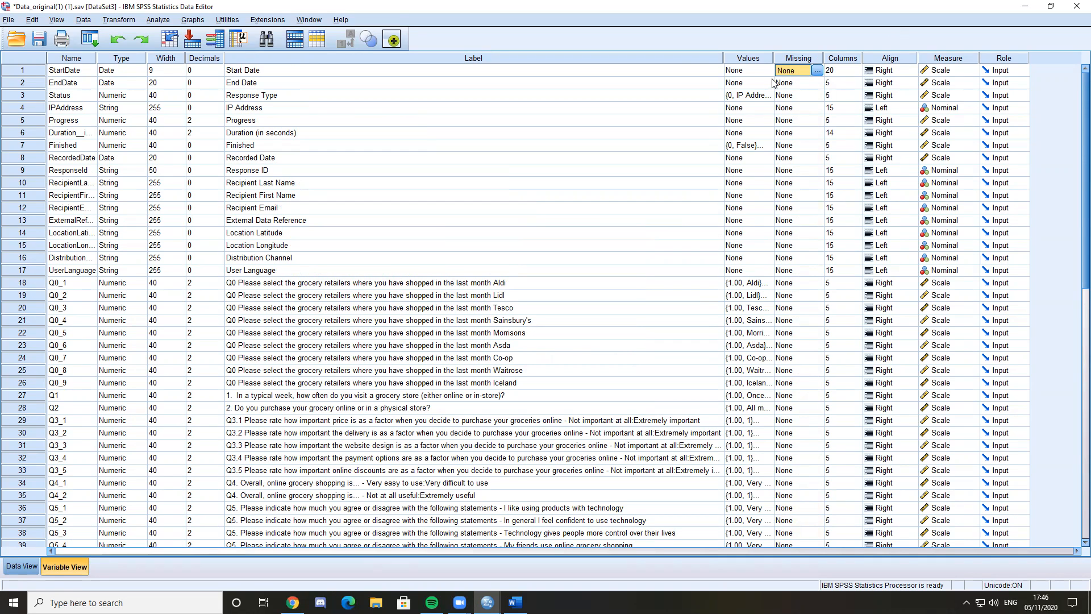
Look through the respondents' answers in the data sheet for missing entries and return to the variable definitions
{"action": "left_click", "coordinate": [22, 566]}
{"action": "left_click", "coordinate": [474, 233]}
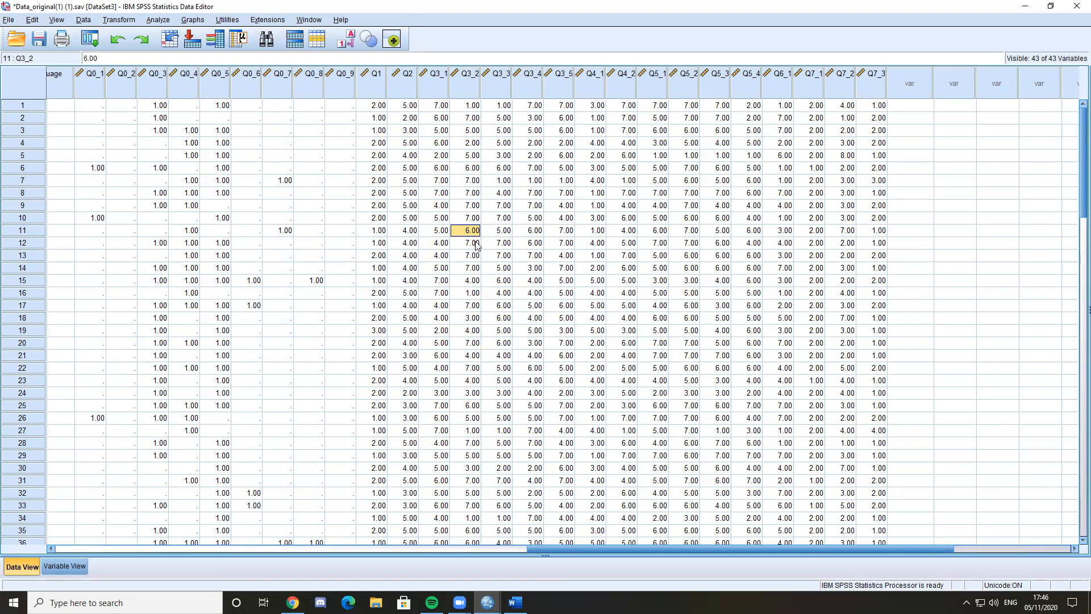
{"action": "scroll", "coordinate": [478, 262], "scroll_direction": "down", "scroll_amount": 20}
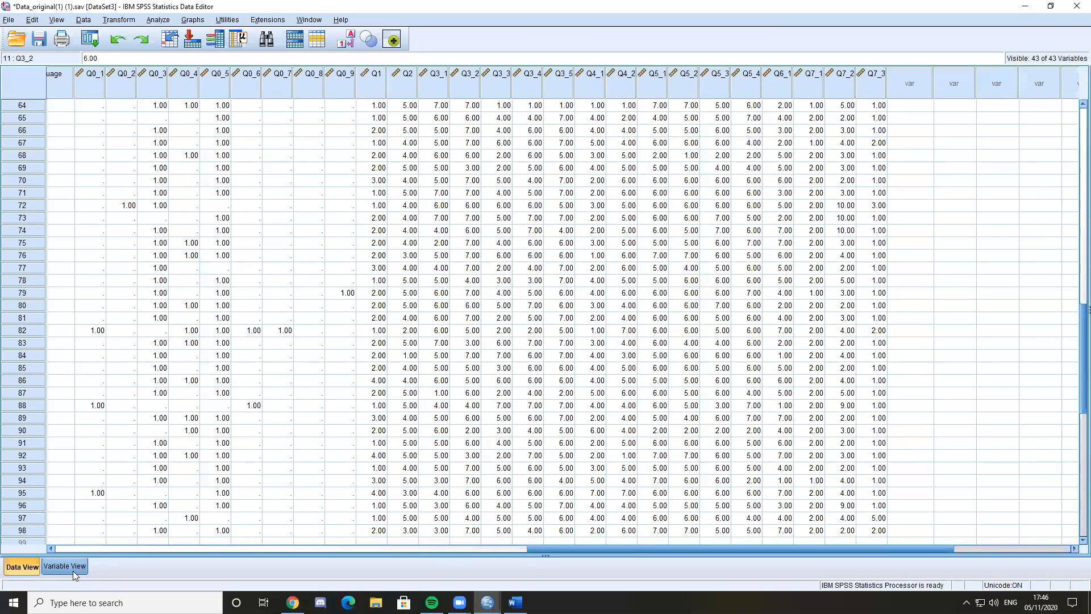
{"action": "scroll", "coordinate": [526, 424], "scroll_direction": "up", "scroll_amount": 12}
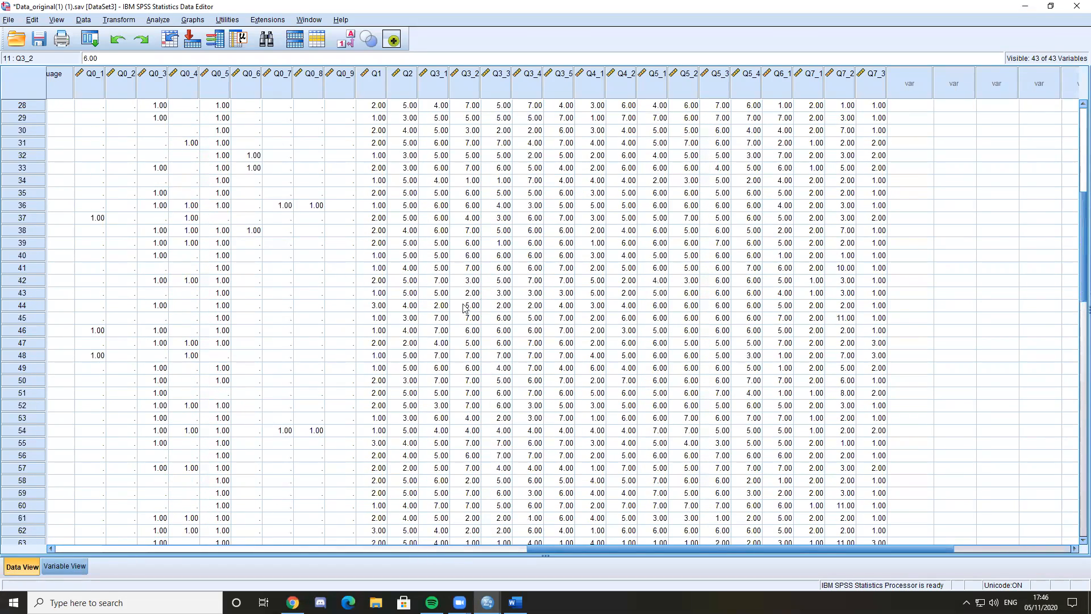
{"action": "left_click", "coordinate": [74, 570]}
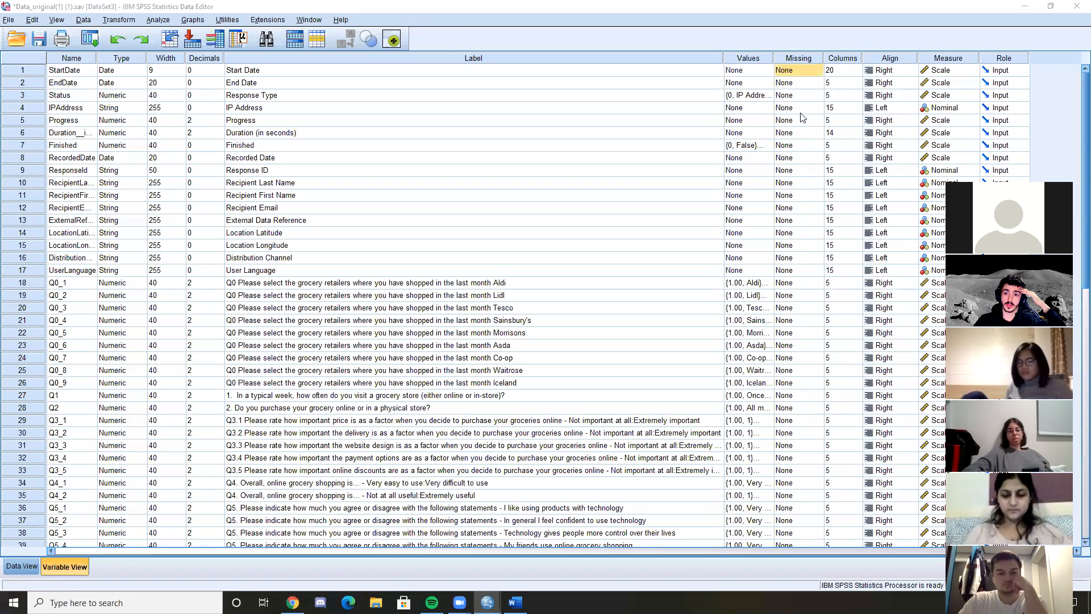
Examine the column width, alignment and measurement level settings available for Q0_1, keeping them as they are
{"action": "left_click", "coordinate": [843, 58]}
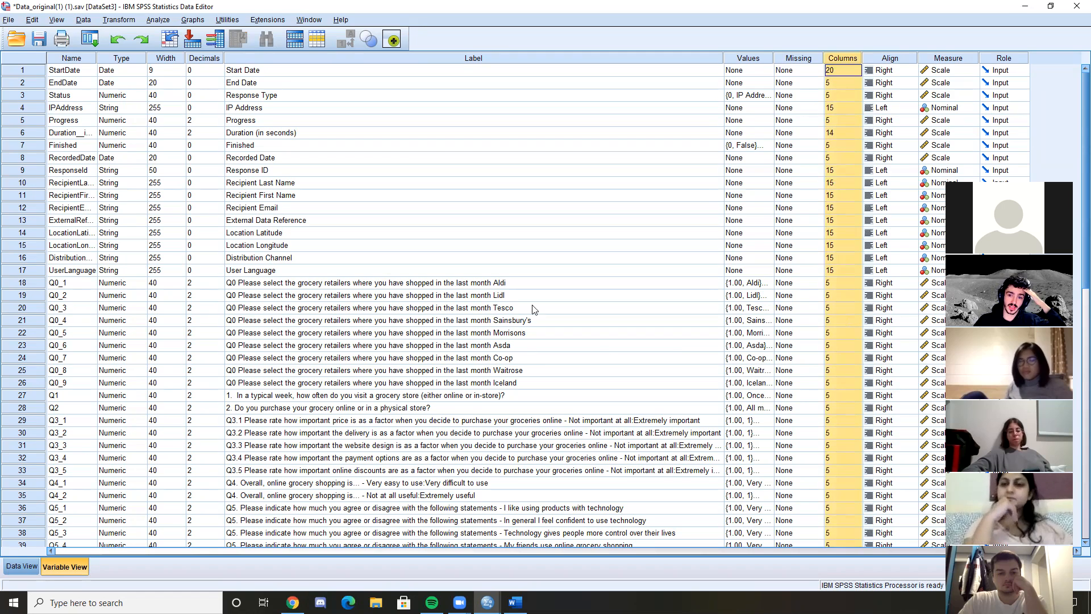
{"action": "left_click", "coordinate": [831, 283]}
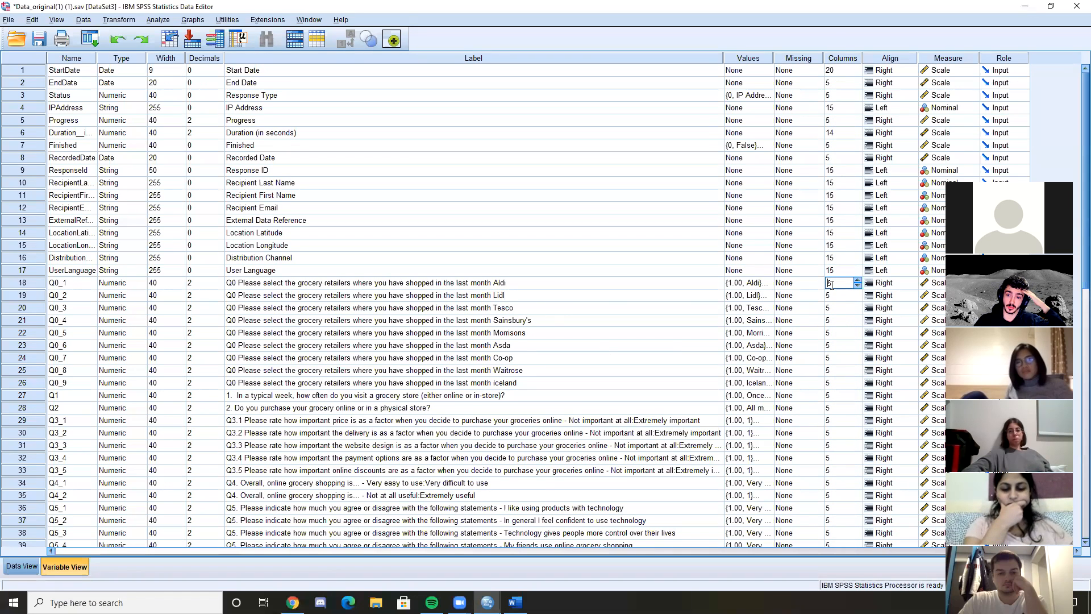
{"action": "scroll", "coordinate": [831, 284], "scroll_direction": "down", "scroll_amount": 1}
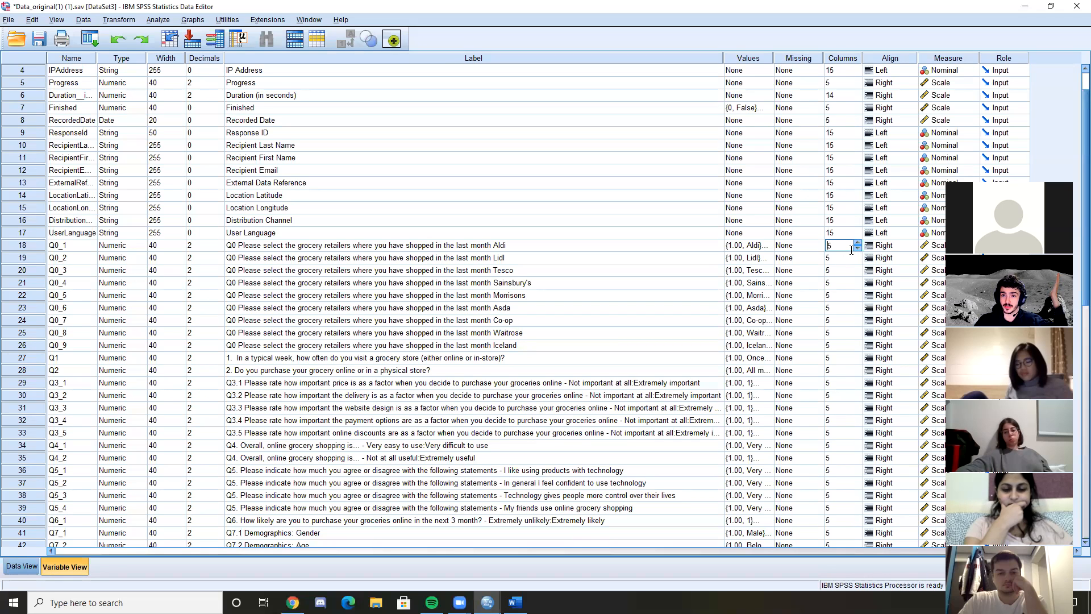
{"action": "left_click", "coordinate": [882, 245]}
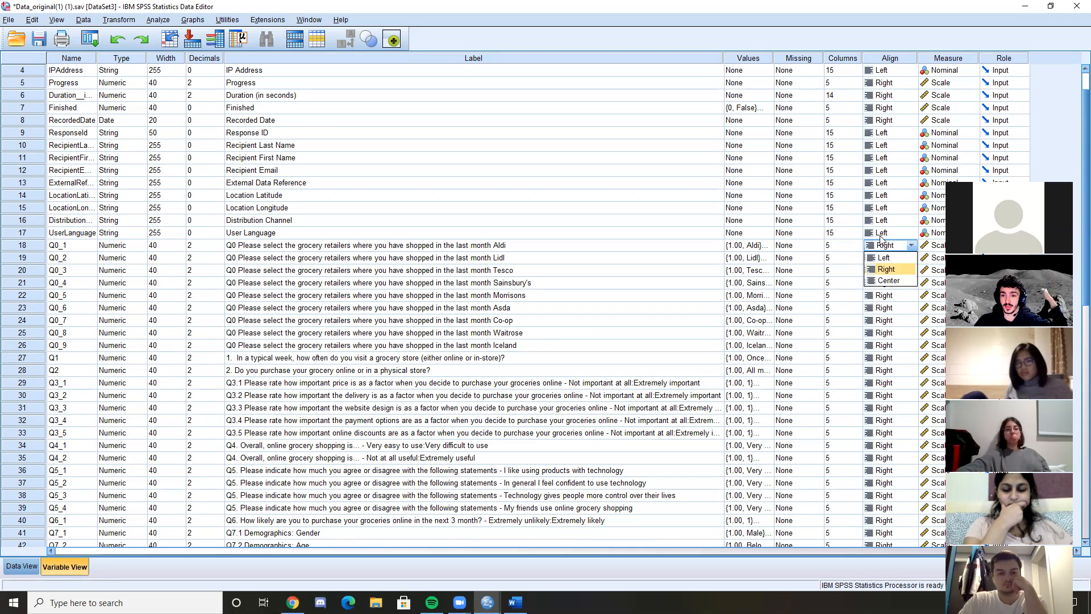
{"action": "left_click", "coordinate": [836, 248]}
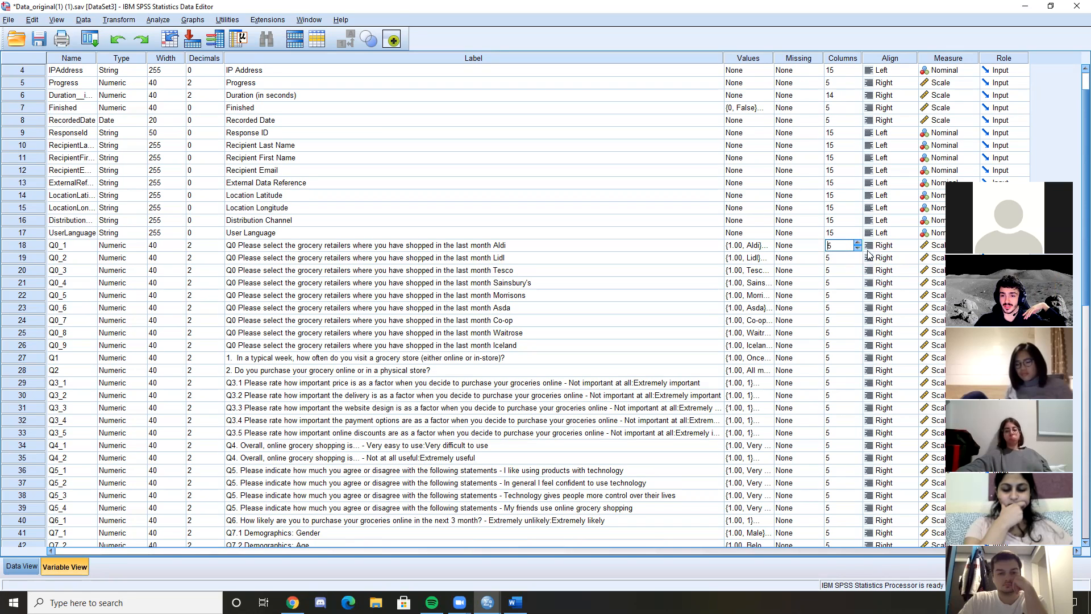
{"action": "left_click", "coordinate": [882, 247]}
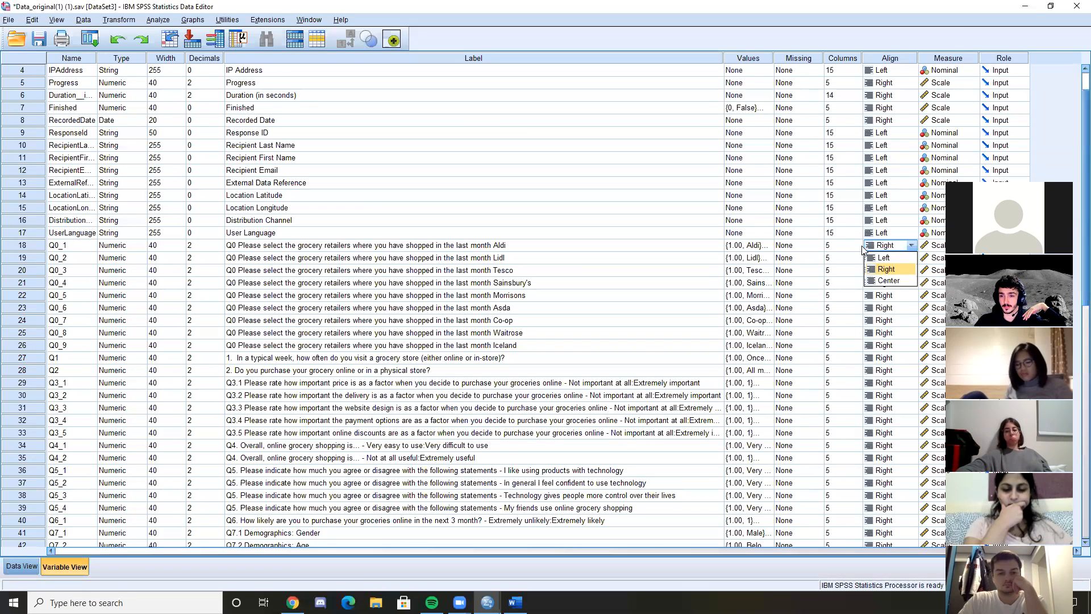
{"action": "left_click", "coordinate": [937, 245]}
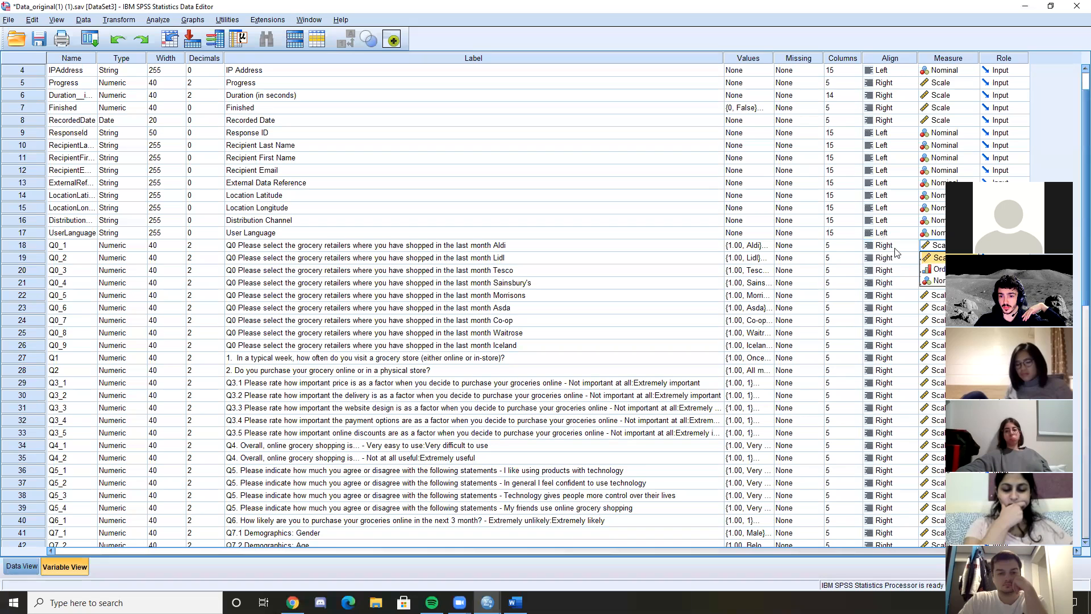
{"action": "left_click", "coordinate": [837, 249]}
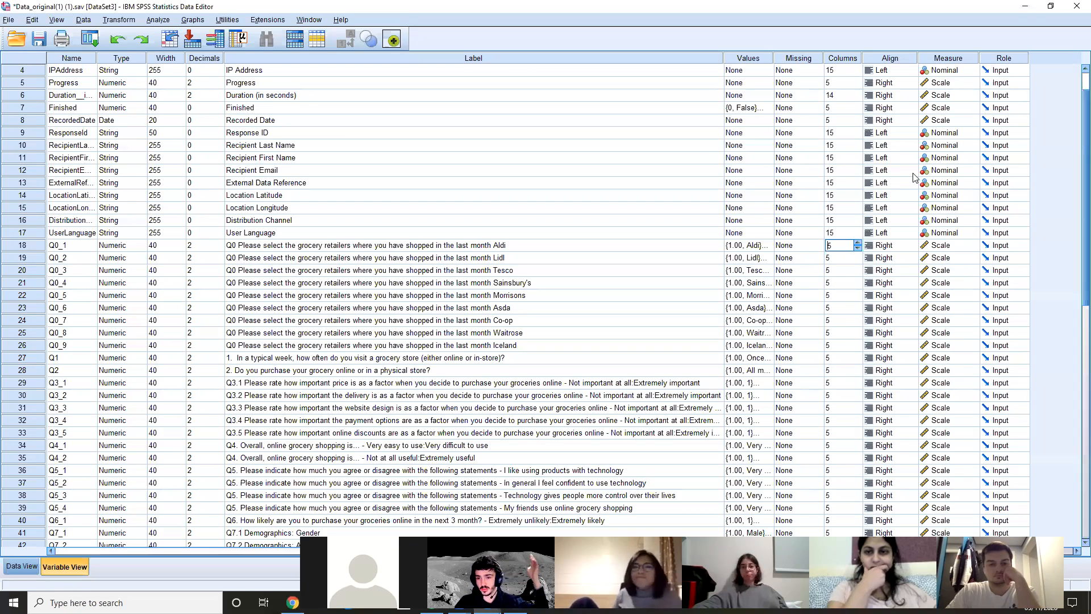
{"action": "left_click", "coordinate": [943, 247]}
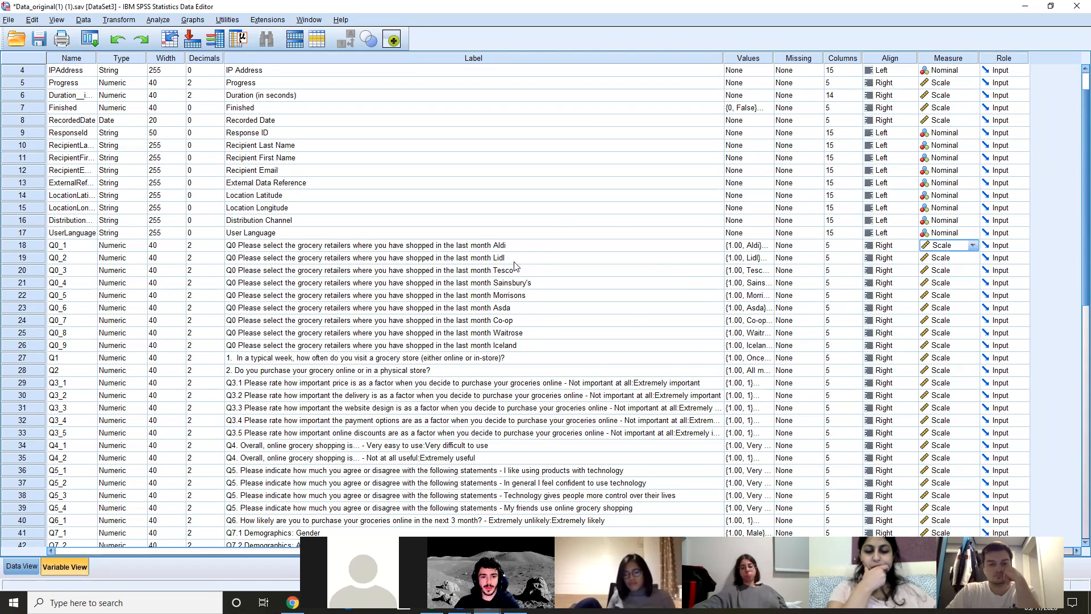
{"action": "left_click", "coordinate": [271, 250]}
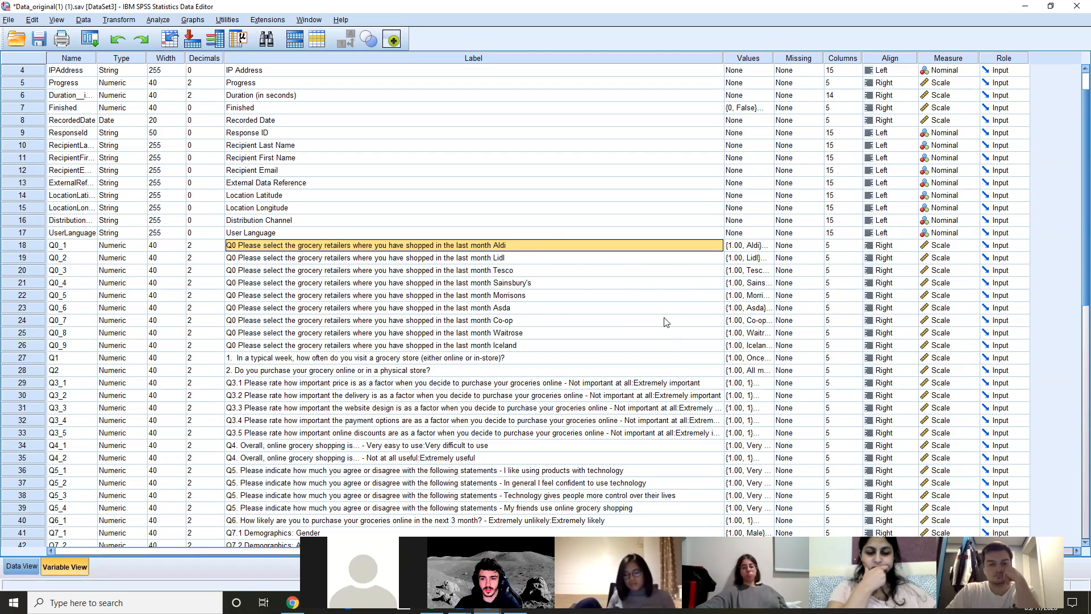
Set the measurement level of the grocery retailer variables Q0_1 to Q0_9 to Nominal
{"action": "left_click", "coordinate": [938, 245]}
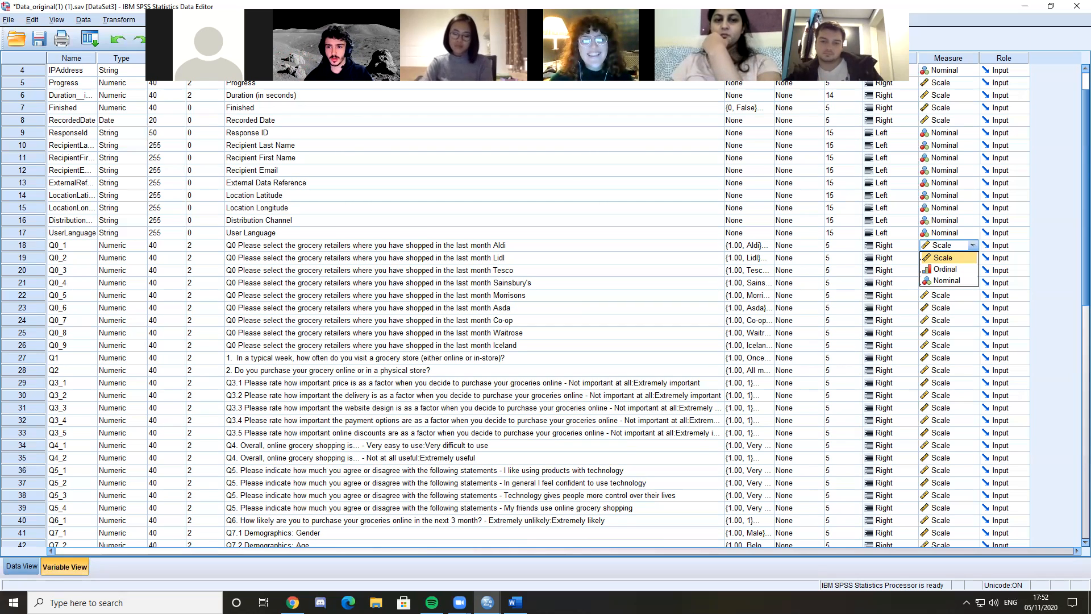
{"action": "left_click", "coordinate": [958, 281]}
{"action": "left_click", "coordinate": [960, 258]}
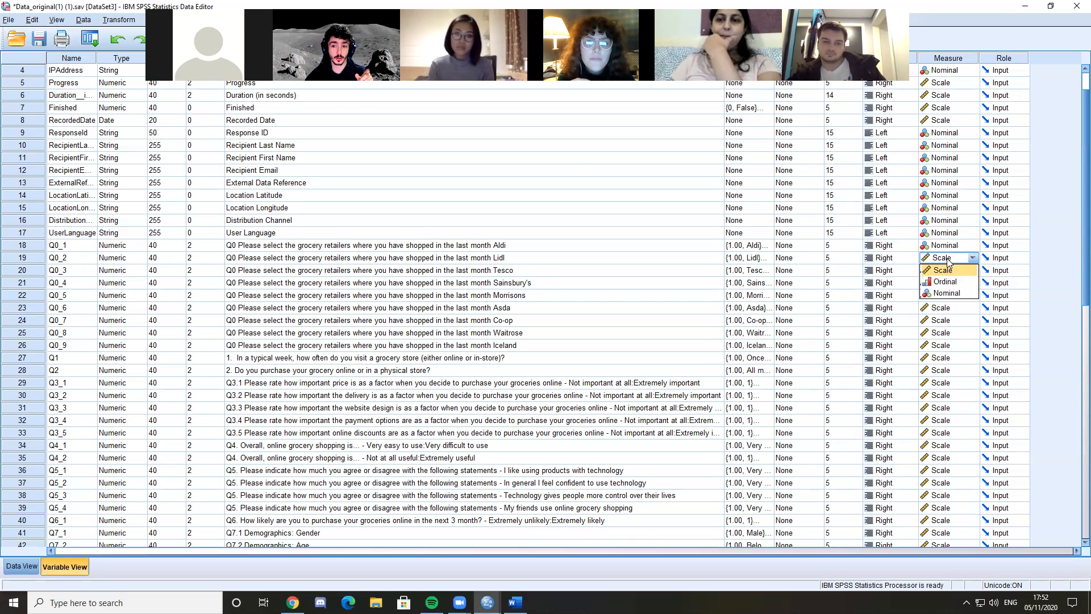
{"action": "left_click", "coordinate": [958, 294]}
{"action": "left_click", "coordinate": [946, 272]}
{"action": "left_click", "coordinate": [959, 307]}
{"action": "left_click", "coordinate": [959, 283]}
{"action": "left_click", "coordinate": [961, 319]}
{"action": "left_click", "coordinate": [959, 295]}
{"action": "left_click", "coordinate": [958, 331]}
{"action": "left_click", "coordinate": [959, 307]}
{"action": "left_click", "coordinate": [957, 343]}
{"action": "left_click", "coordinate": [959, 320]}
{"action": "left_click", "coordinate": [958, 355]}
{"action": "left_click", "coordinate": [959, 333]}
{"action": "left_click", "coordinate": [958, 367]}
{"action": "left_click", "coordinate": [960, 345]}
{"action": "left_click", "coordinate": [958, 380]}
Set the measurement level of Q1 and Q2 to Nominal, and reselect Nominal for Q0_2 after checking its options
{"action": "left_click", "coordinate": [959, 358]}
{"action": "left_click", "coordinate": [958, 392]}
{"action": "left_click", "coordinate": [959, 369]}
{"action": "left_click", "coordinate": [958, 405]}
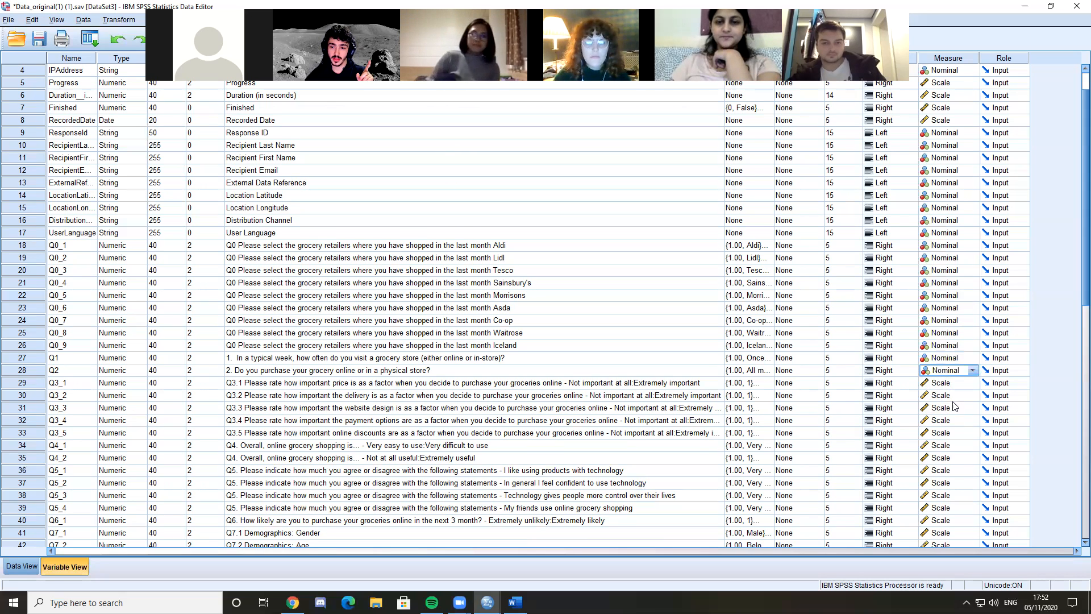
{"action": "left_click", "coordinate": [944, 258]}
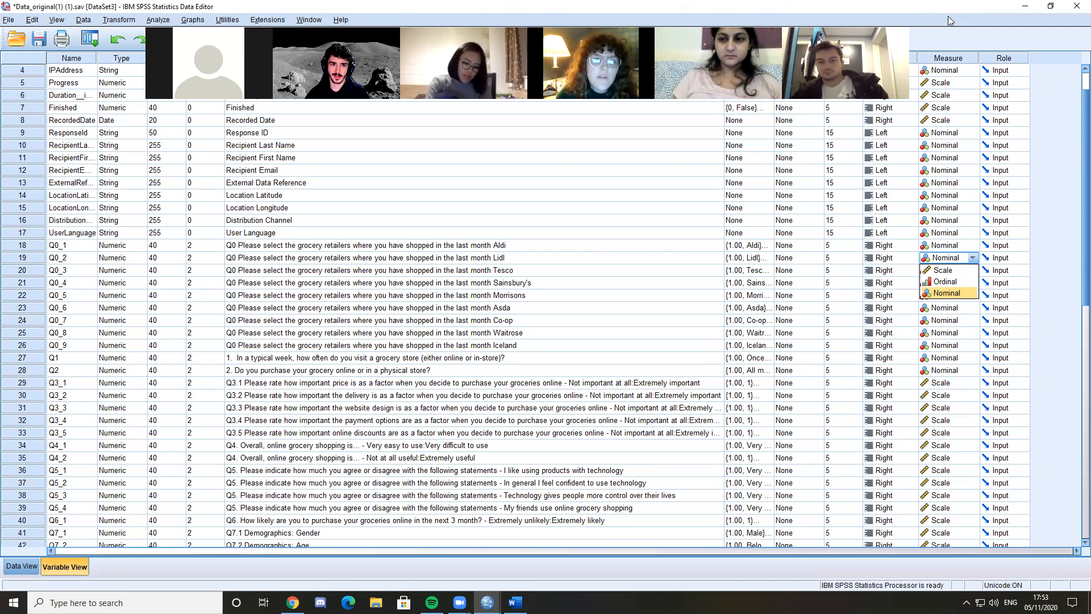
{"action": "left_click", "coordinate": [957, 294]}
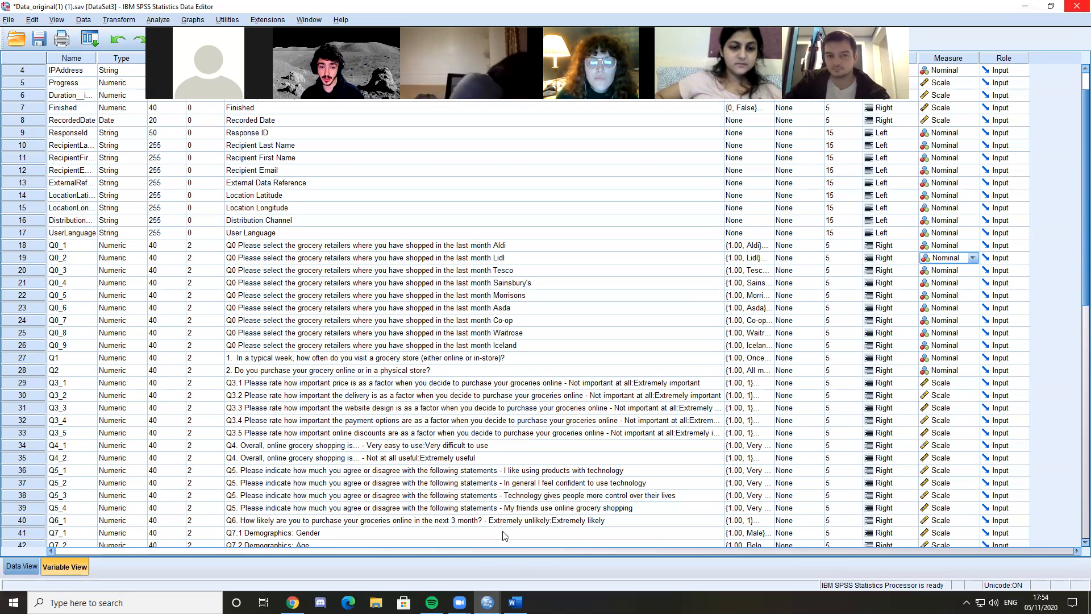
Switch to the Word questionnaire and examine the Q0 grocery retailer question at its beginning
{"action": "left_click", "coordinate": [515, 601]}
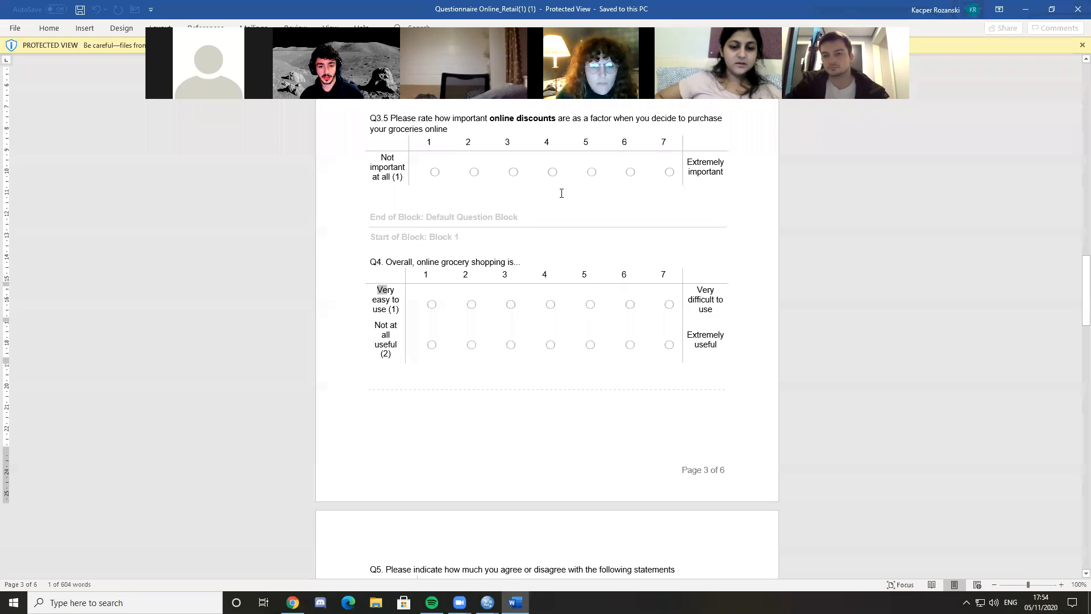
{"action": "scroll", "coordinate": [575, 322], "scroll_direction": "up", "scroll_amount": 15}
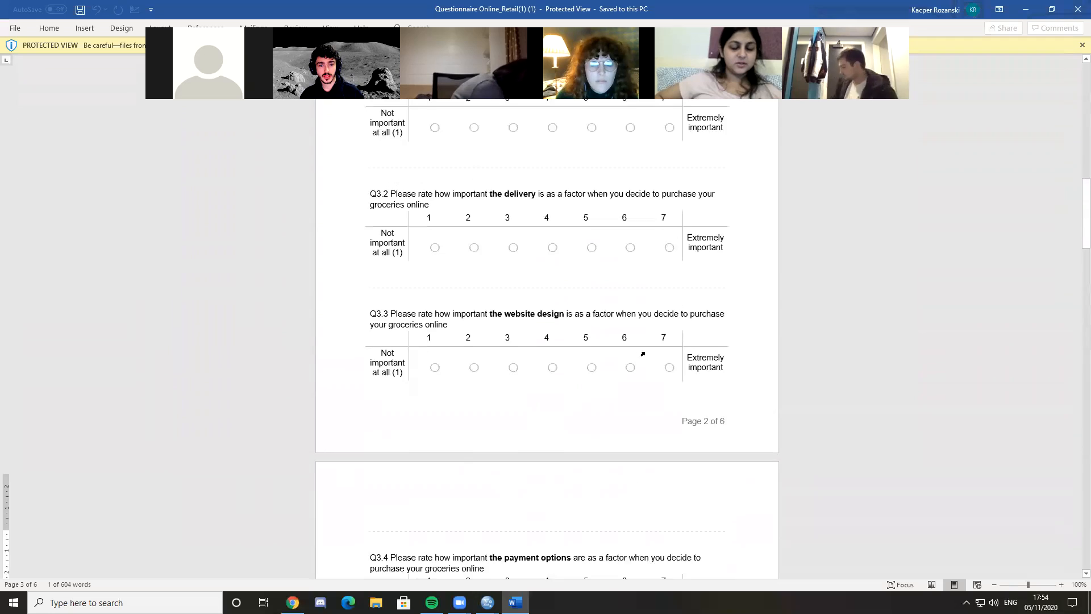
{"action": "scroll", "coordinate": [645, 355], "scroll_direction": "up", "scroll_amount": 10}
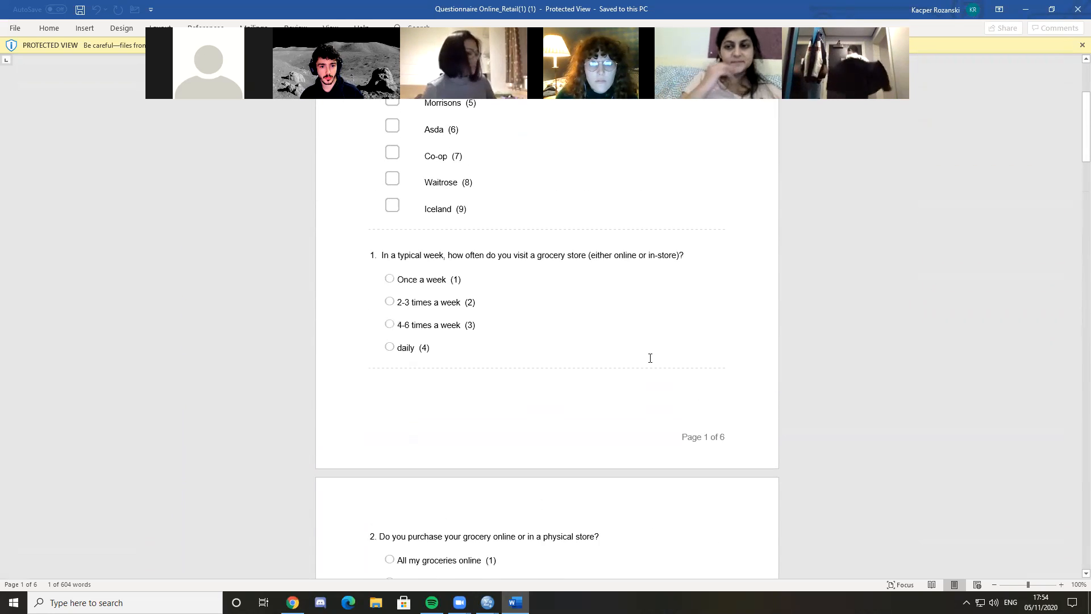
{"action": "scroll", "coordinate": [397, 279], "scroll_direction": "up", "scroll_amount": 4}
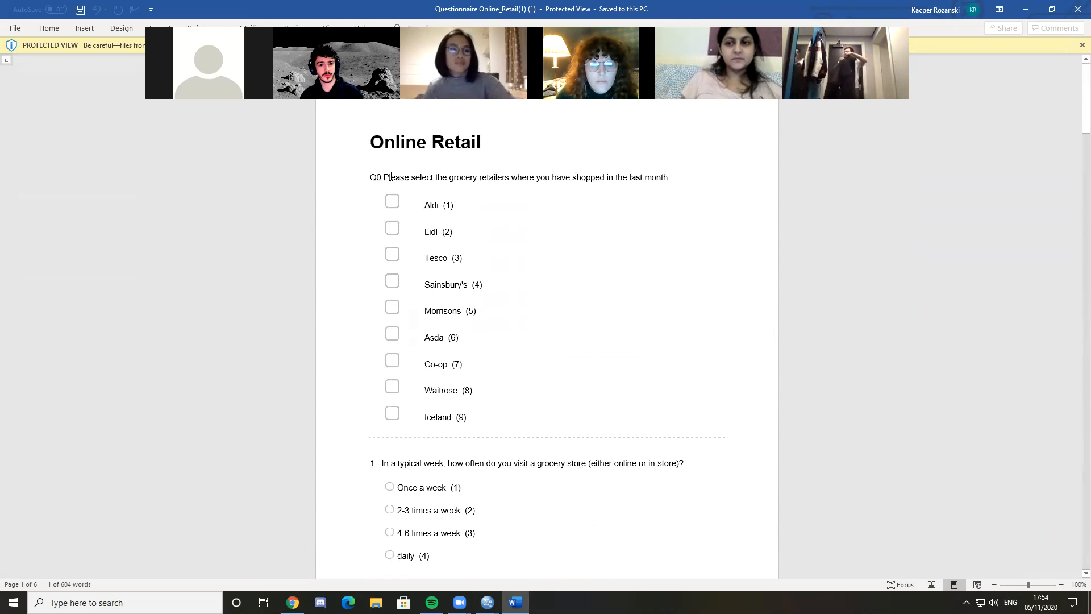
Examine question 1's wording on how often respondents visit a grocery store and its "Once a week" answer option
{"action": "scroll", "coordinate": [443, 415], "scroll_direction": "down", "scroll_amount": 2}
{"action": "left_click_drag", "start_coordinate": [446, 381], "coordinate": [480, 381]}
{"action": "left_click", "coordinate": [496, 381]}
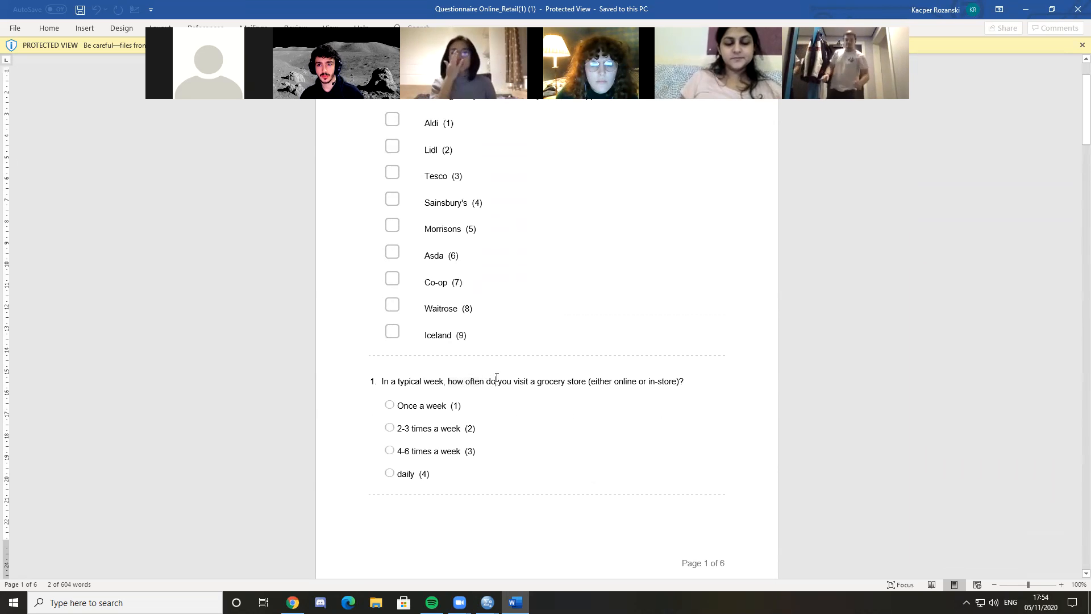
{"action": "left_click_drag", "start_coordinate": [389, 383], "coordinate": [588, 381]}
{"action": "left_click", "coordinate": [623, 381]}
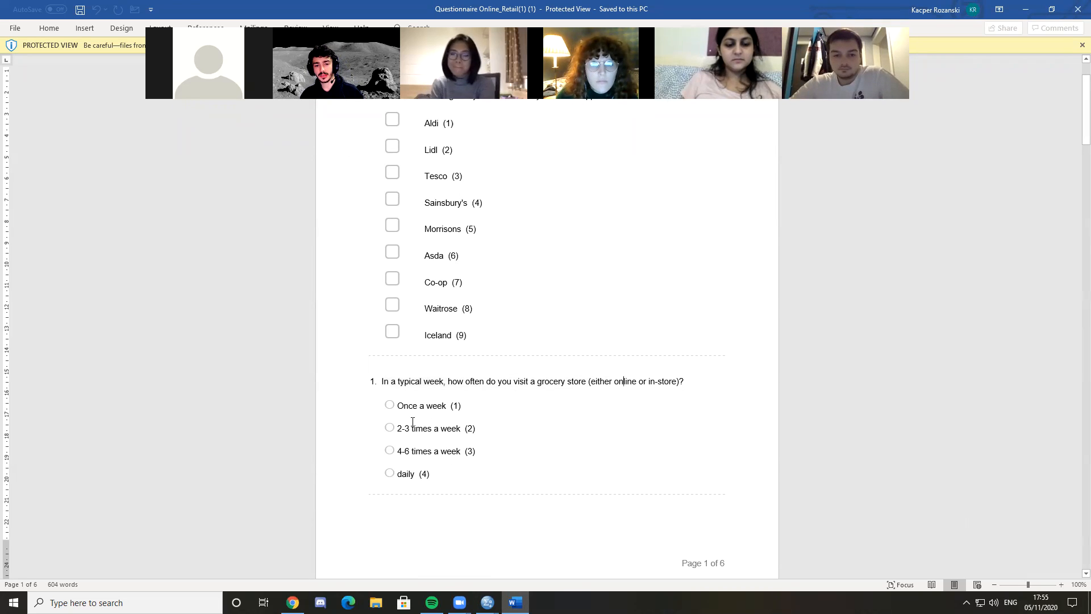
{"action": "left_click_drag", "start_coordinate": [460, 405], "coordinate": [397, 406]}
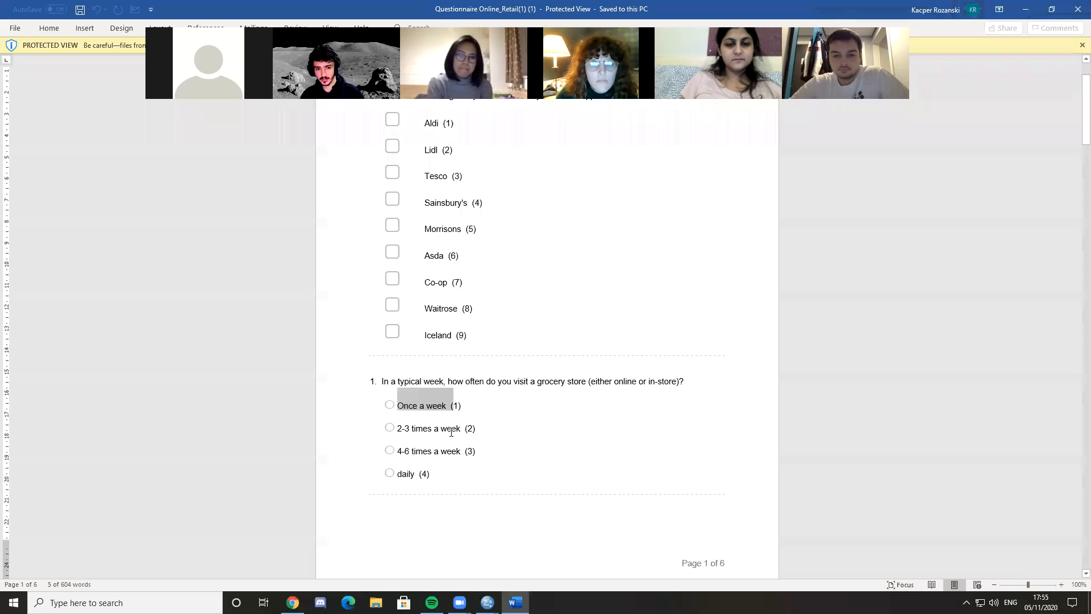
Compare question 1's answer options, from "Once a week" to "daily", with the "typical week" wording of the question
{"action": "left_click", "coordinate": [417, 431]}
{"action": "left_click_drag", "start_coordinate": [402, 449], "coordinate": [414, 478]}
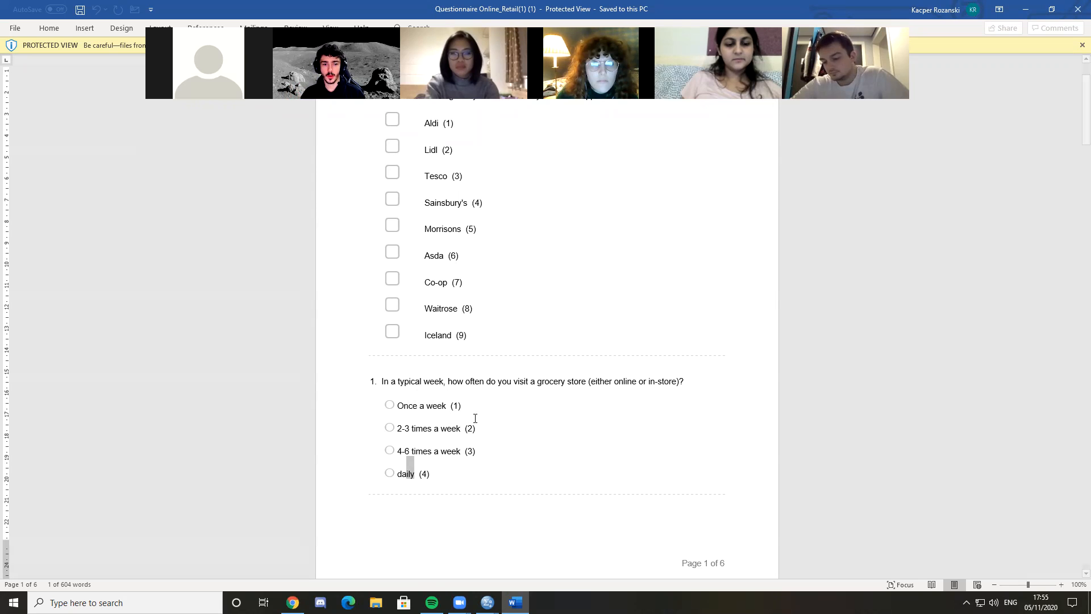
{"action": "double_click", "coordinate": [451, 428]}
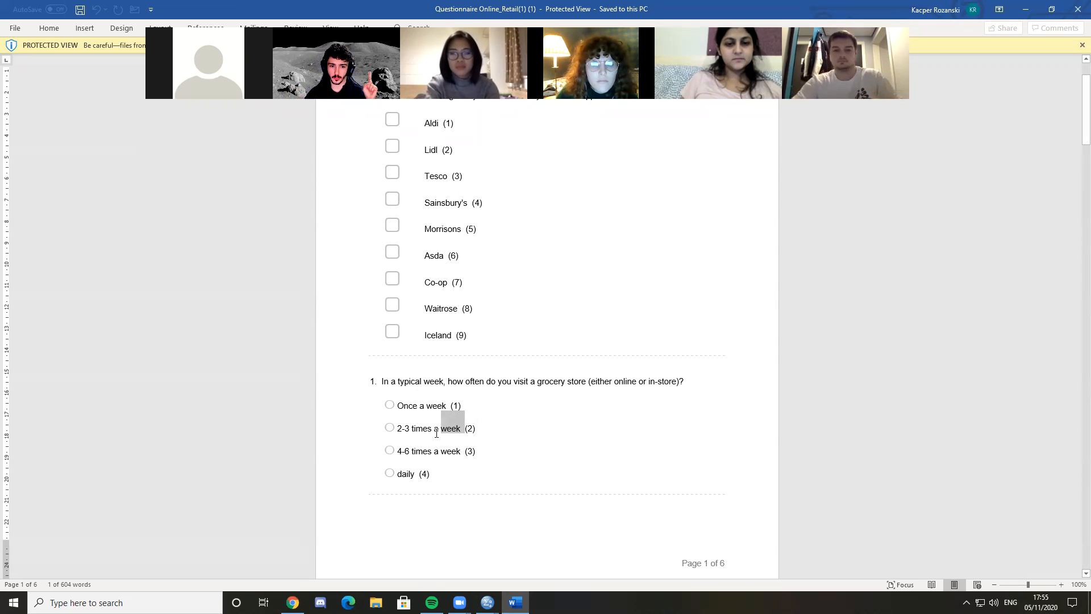
{"action": "left_click", "coordinate": [436, 432]}
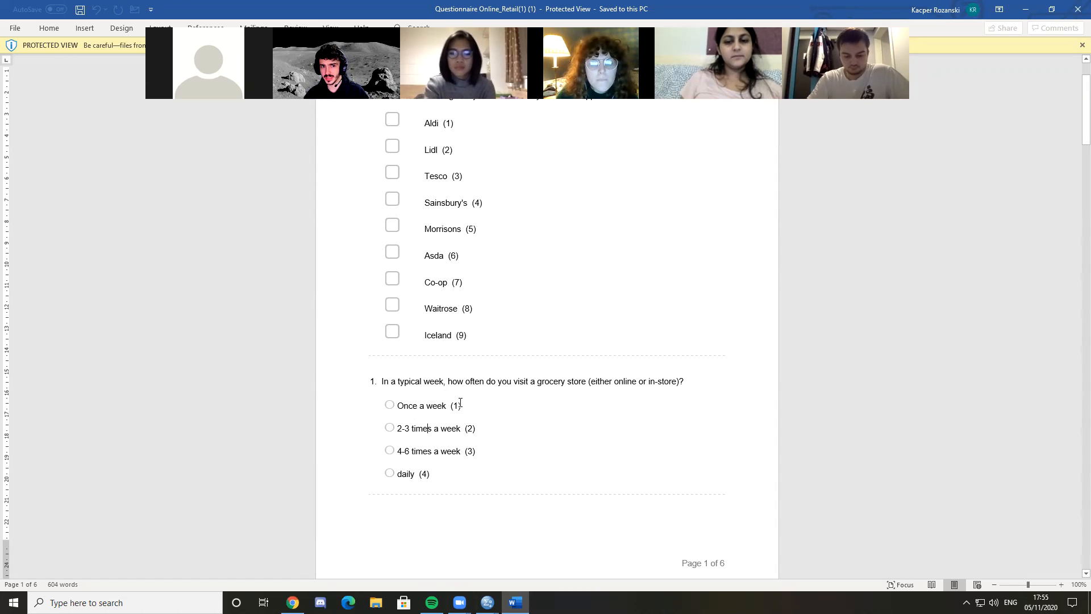
{"action": "double_click", "coordinate": [437, 381]}
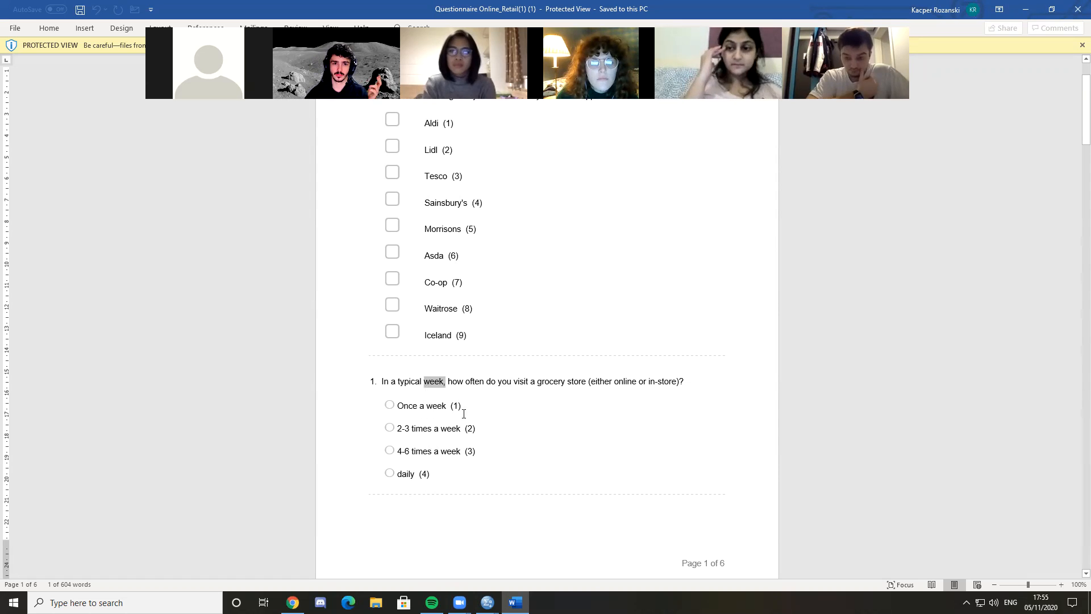
{"action": "left_click", "coordinate": [541, 428]}
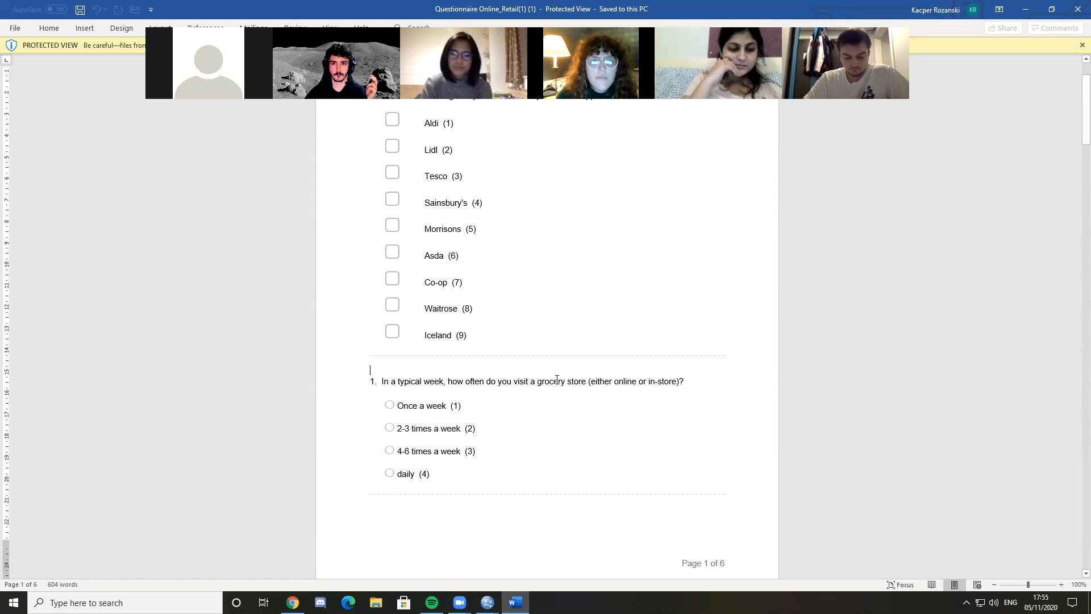
Switch to the SPSS Data Editor and review the labels of the variables in Variable View
{"action": "left_click", "coordinate": [488, 602]}
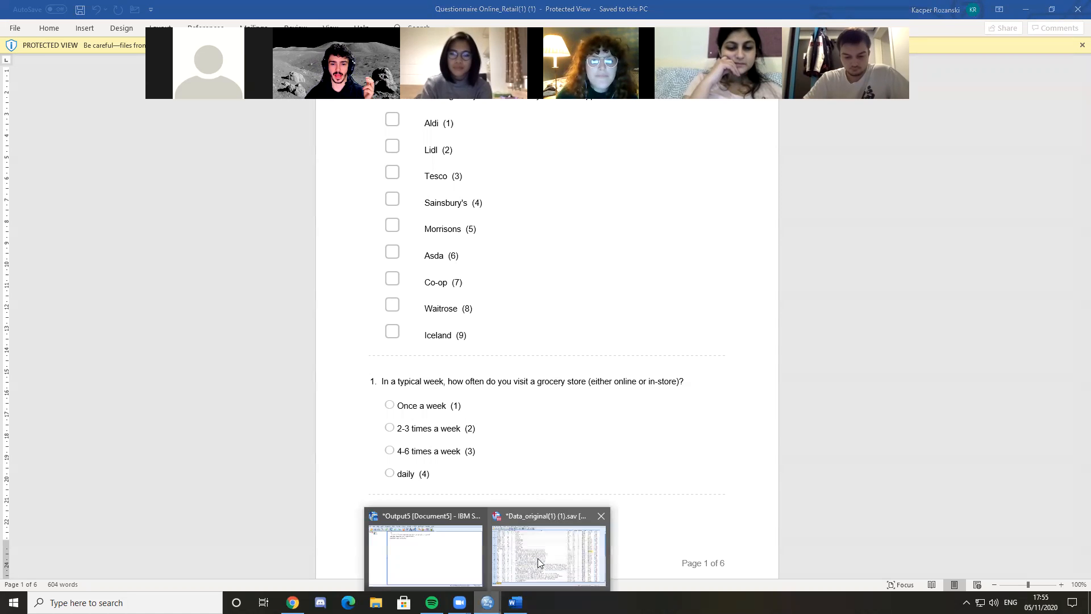
{"action": "left_click", "coordinate": [554, 552]}
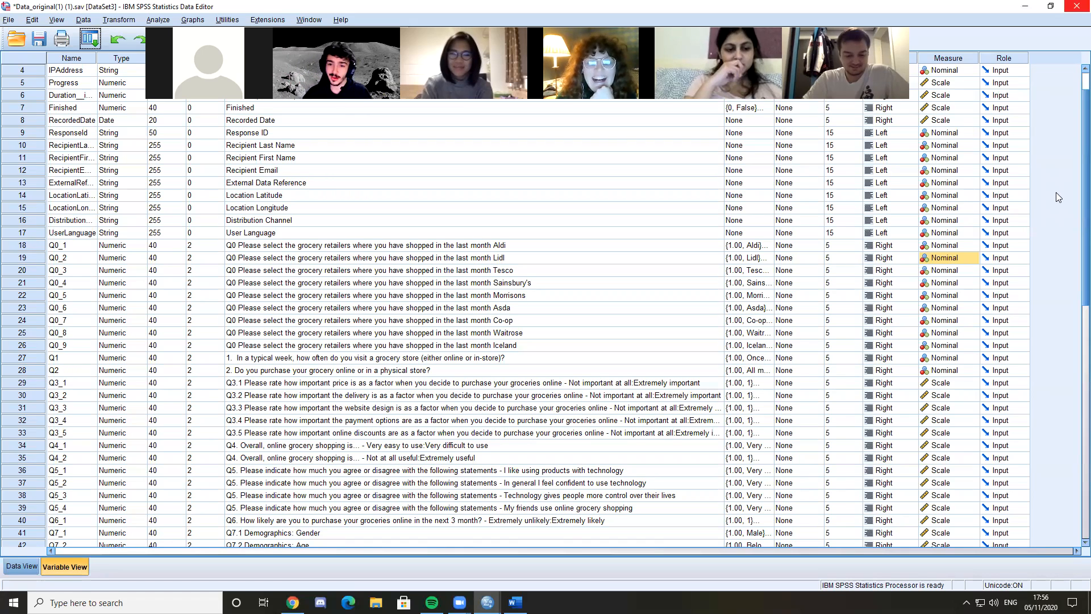
{"action": "left_click", "coordinate": [617, 258]}
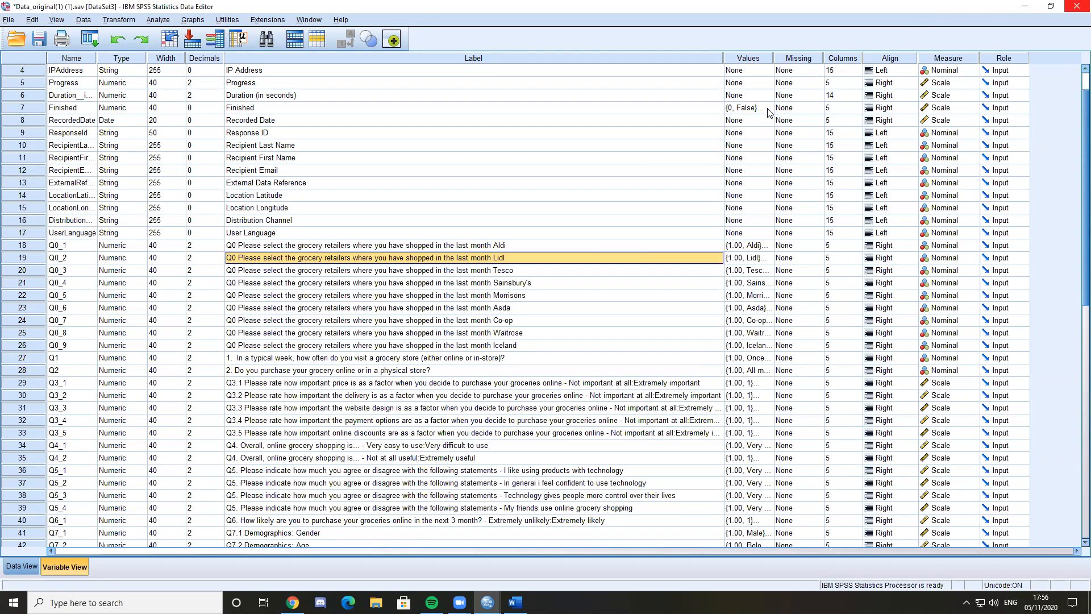
{"action": "left_click", "coordinate": [708, 96]}
{"action": "left_click", "coordinate": [803, 22]}
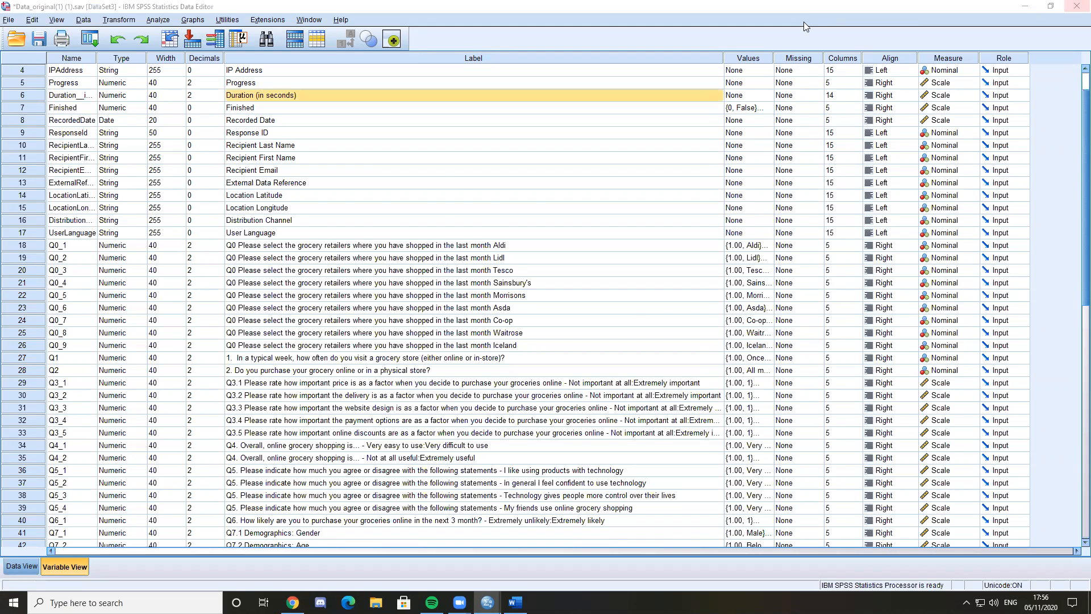
Set the measurement level of Q1 to Ordinal and of Q2 to Scale
{"action": "scroll", "coordinate": [901, 309], "scroll_direction": "down", "scroll_amount": 2}
{"action": "left_click", "coordinate": [947, 310]}
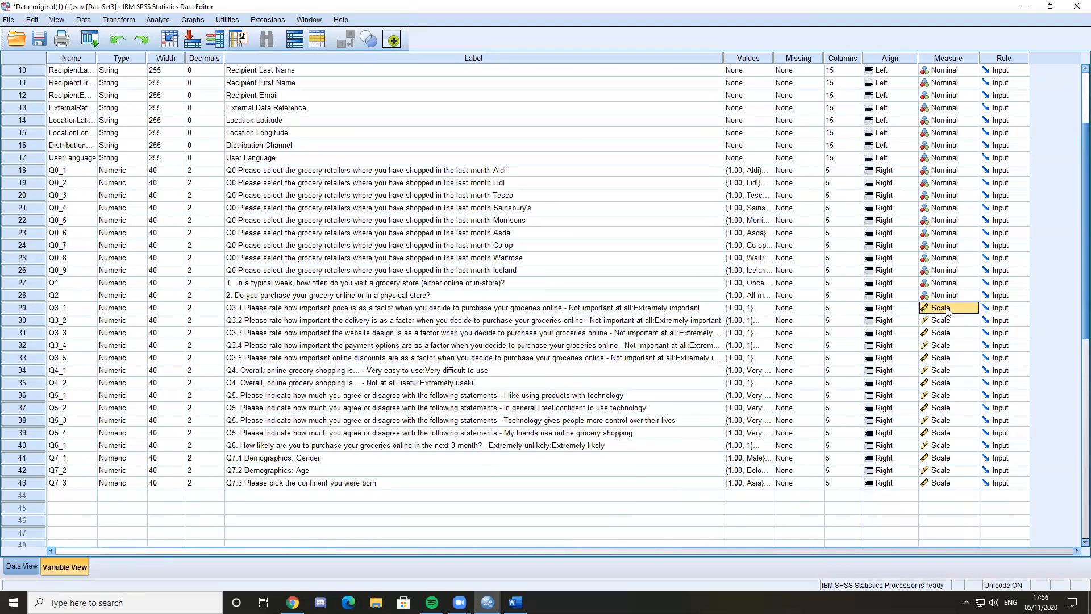
{"action": "left_click", "coordinate": [110, 286]}
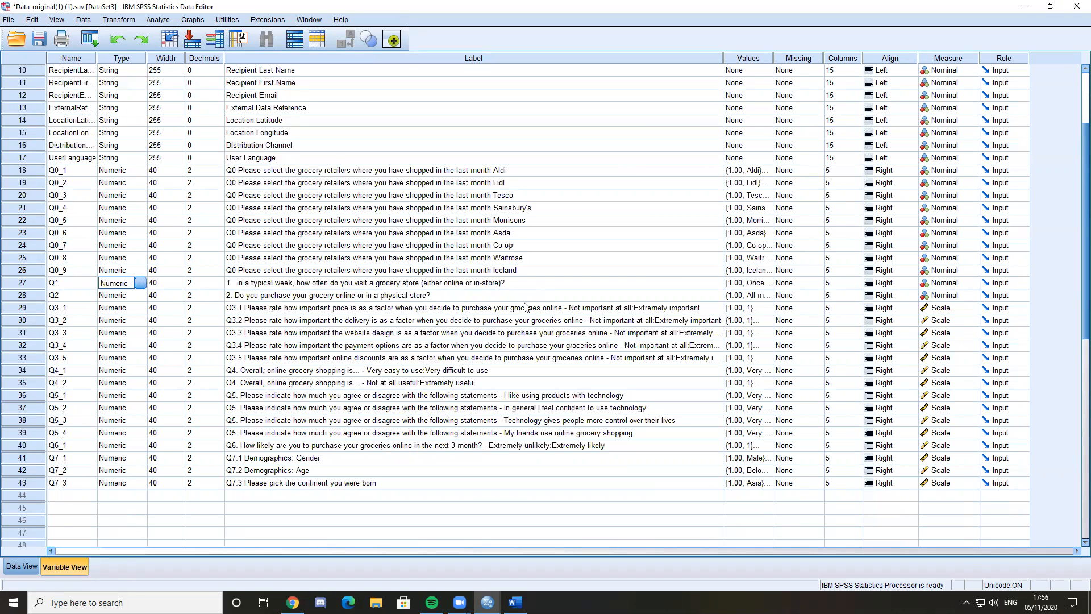
{"action": "left_click", "coordinate": [89, 287]}
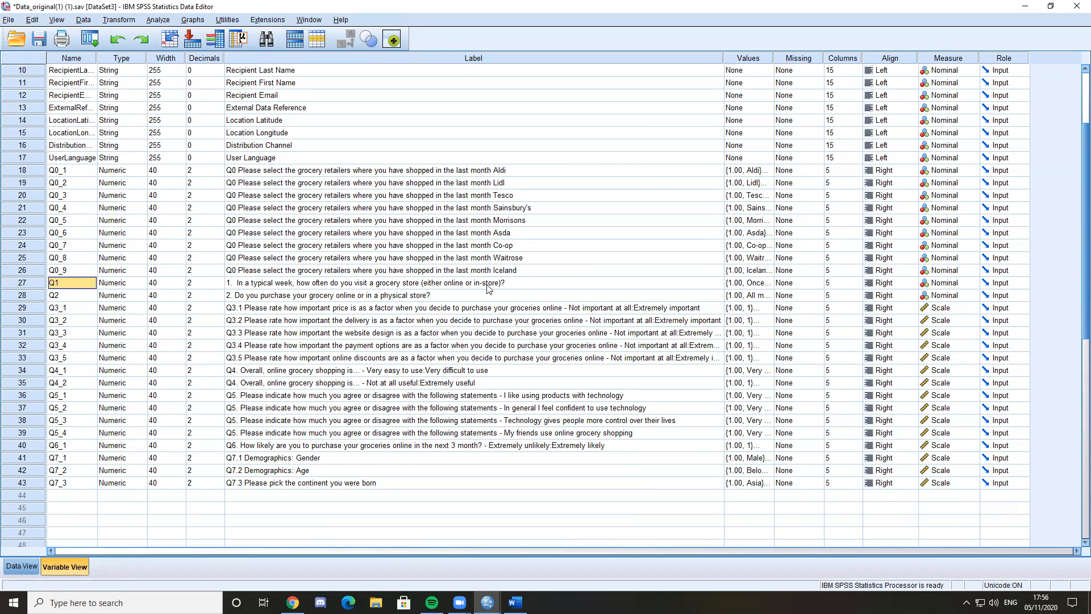
{"action": "left_click", "coordinate": [912, 283]}
{"action": "left_click", "coordinate": [940, 283]}
{"action": "left_click", "coordinate": [956, 291]}
{"action": "left_click", "coordinate": [957, 283]}
{"action": "left_click", "coordinate": [950, 306]}
{"action": "left_click", "coordinate": [957, 294]}
{"action": "left_click", "coordinate": [956, 307]}
Check Q2's label and measurement level, and examine question 2 and rating questions Q3.1 to Q3.5 in the Word questionnaire
{"action": "left_click", "coordinate": [325, 296]}
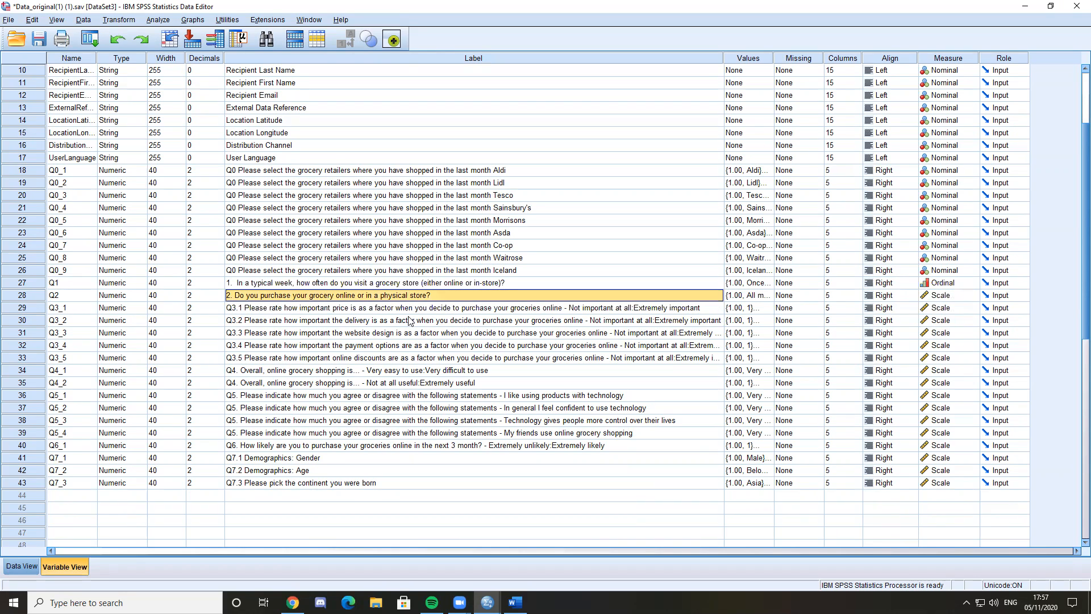
{"action": "left_click", "coordinate": [937, 296]}
{"action": "left_click", "coordinate": [937, 296]}
{"action": "left_click", "coordinate": [515, 602]}
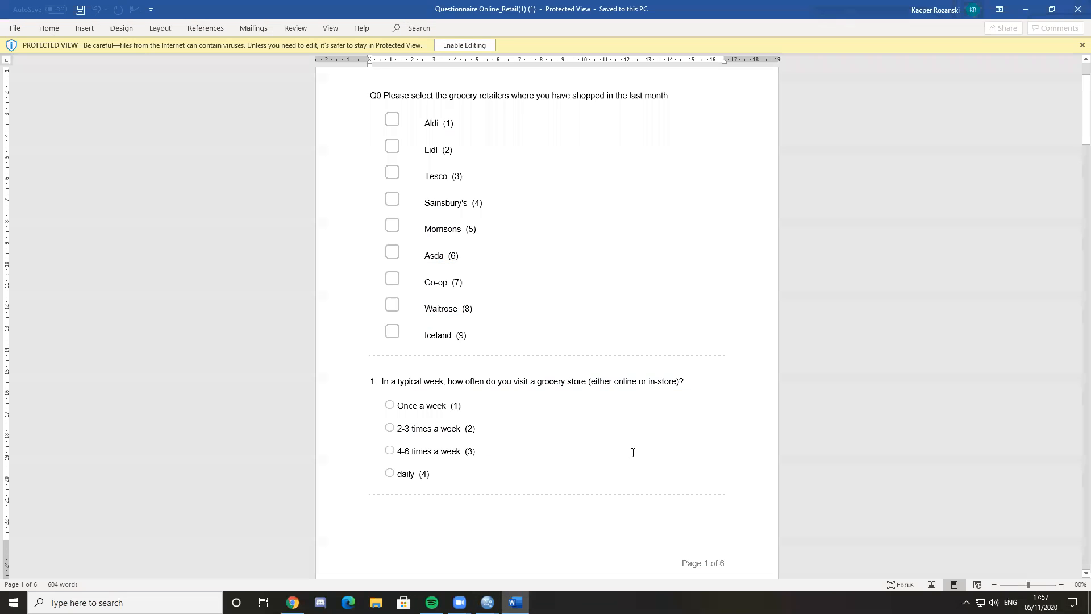
{"action": "scroll", "coordinate": [521, 329], "scroll_direction": "down", "scroll_amount": 15}
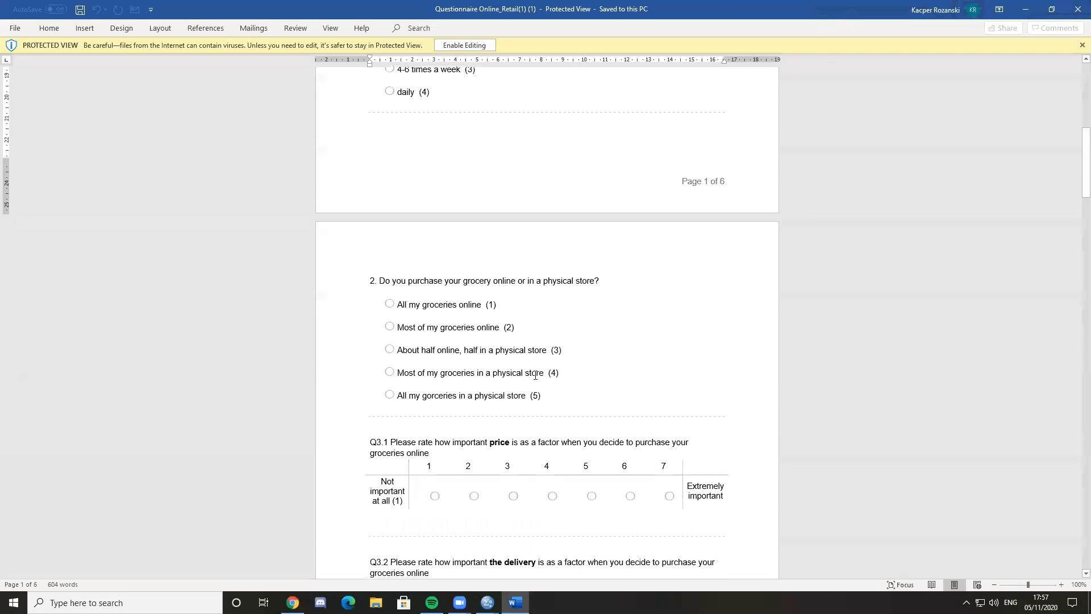
{"action": "scroll", "coordinate": [584, 388], "scroll_direction": "down", "scroll_amount": 3}
{"action": "scroll", "coordinate": [406, 440], "scroll_direction": "up", "scroll_amount": 1}
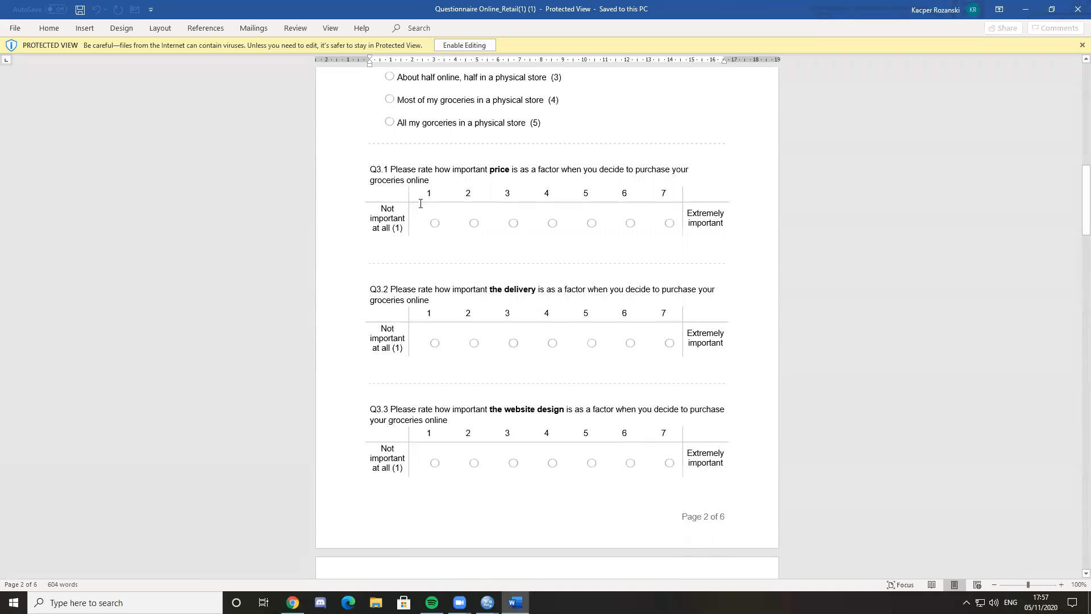
{"action": "left_click_drag", "start_coordinate": [438, 179], "coordinate": [511, 432]}
{"action": "scroll", "coordinate": [523, 407], "scroll_direction": "down", "scroll_amount": 7}
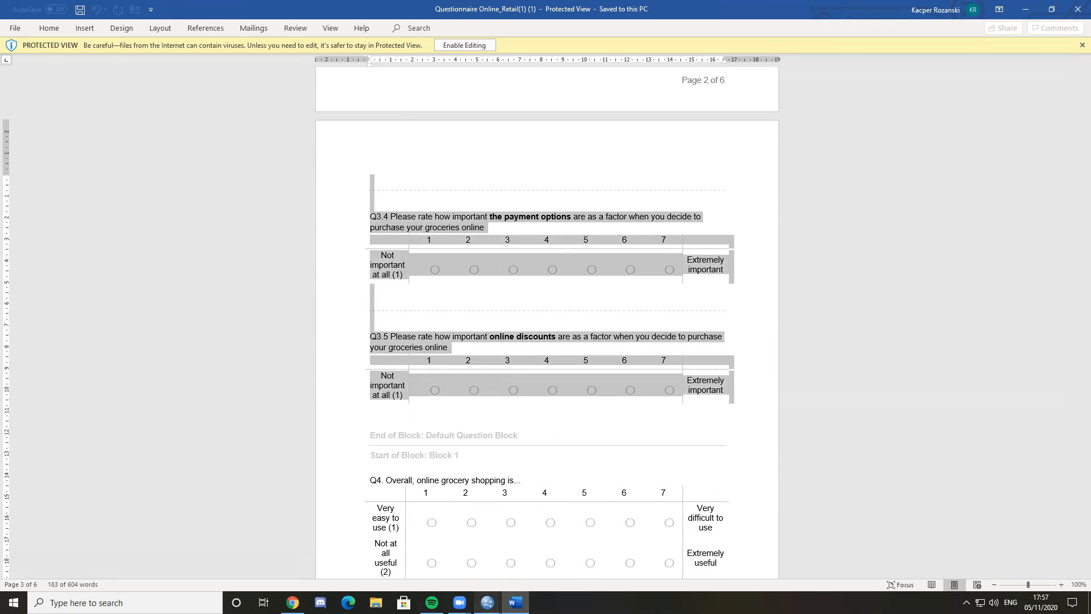
Return to the SPSS Data Editor and check Q3_1's measurement level options, keeping Scale
{"action": "mouse_move", "coordinate": [487, 602]}
{"action": "left_click", "coordinate": [613, 552]}
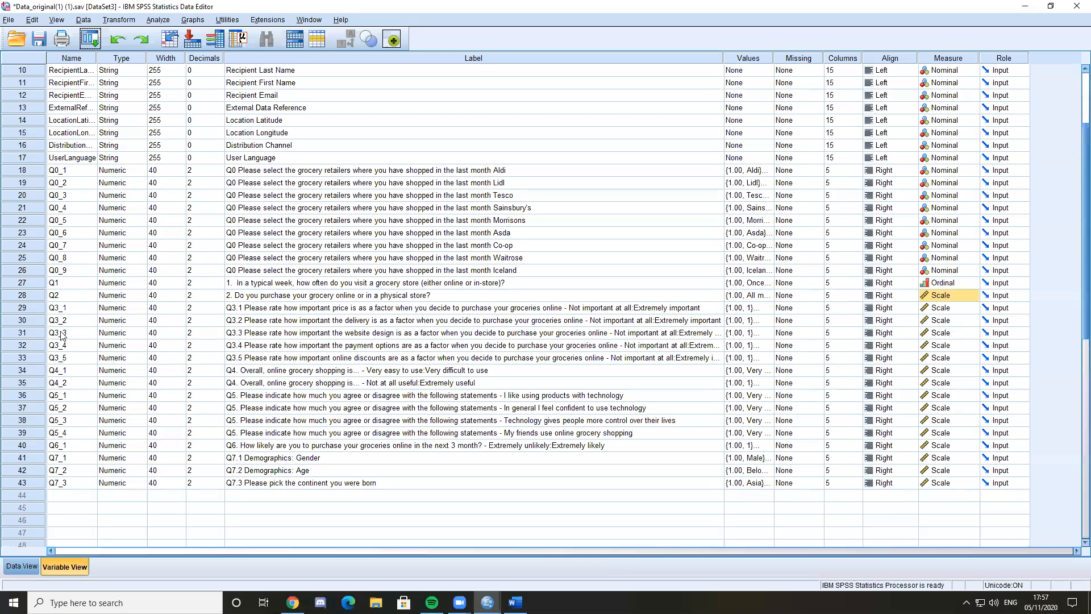
{"action": "left_click", "coordinate": [971, 308]}
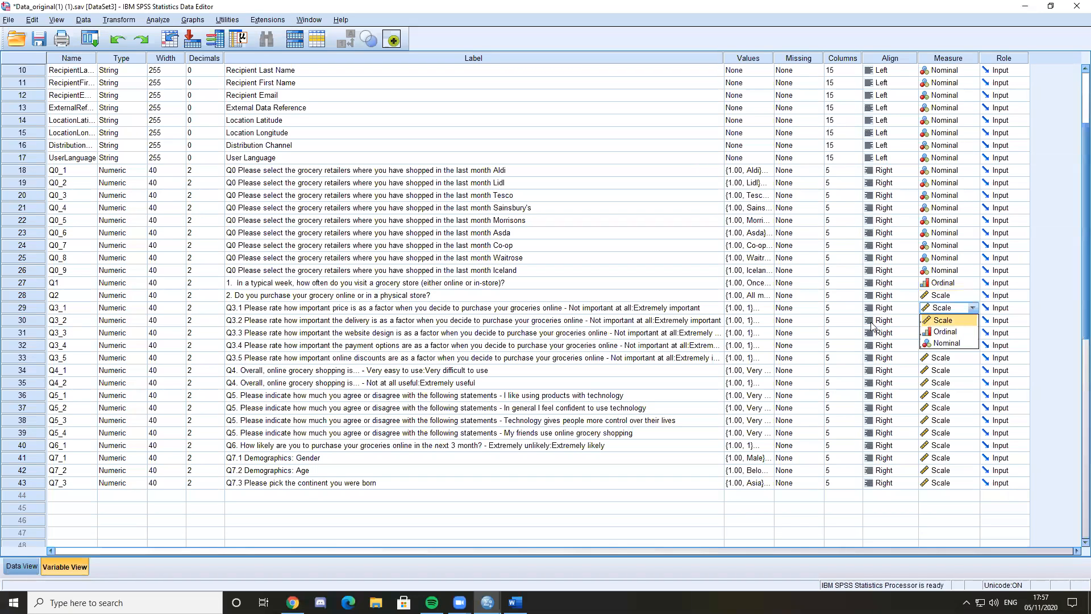
{"action": "left_click", "coordinate": [171, 310]}
{"action": "left_click", "coordinate": [925, 310]}
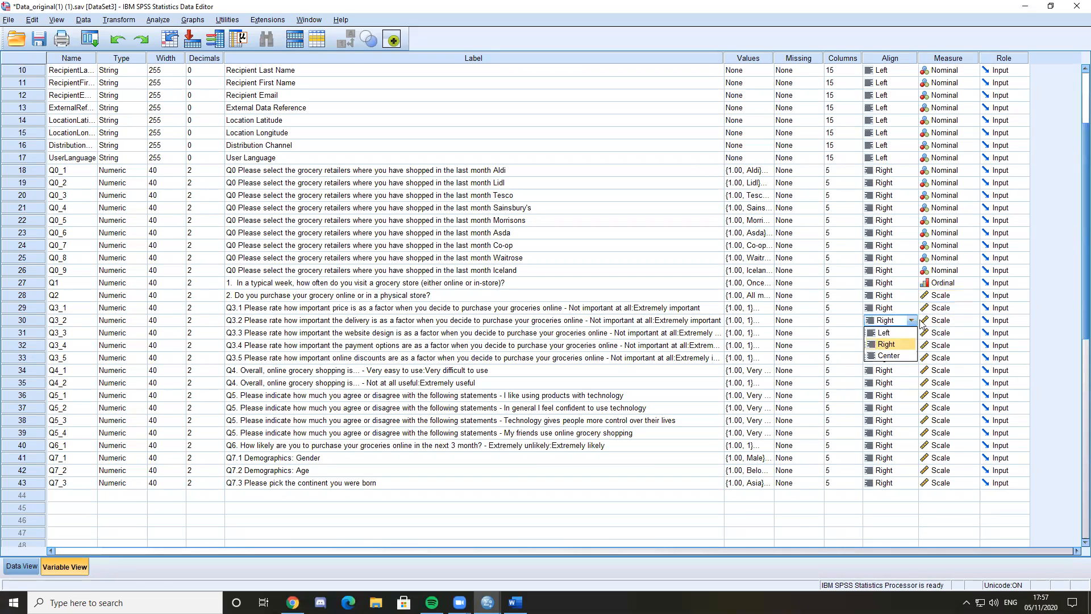
{"action": "left_click", "coordinate": [953, 319]}
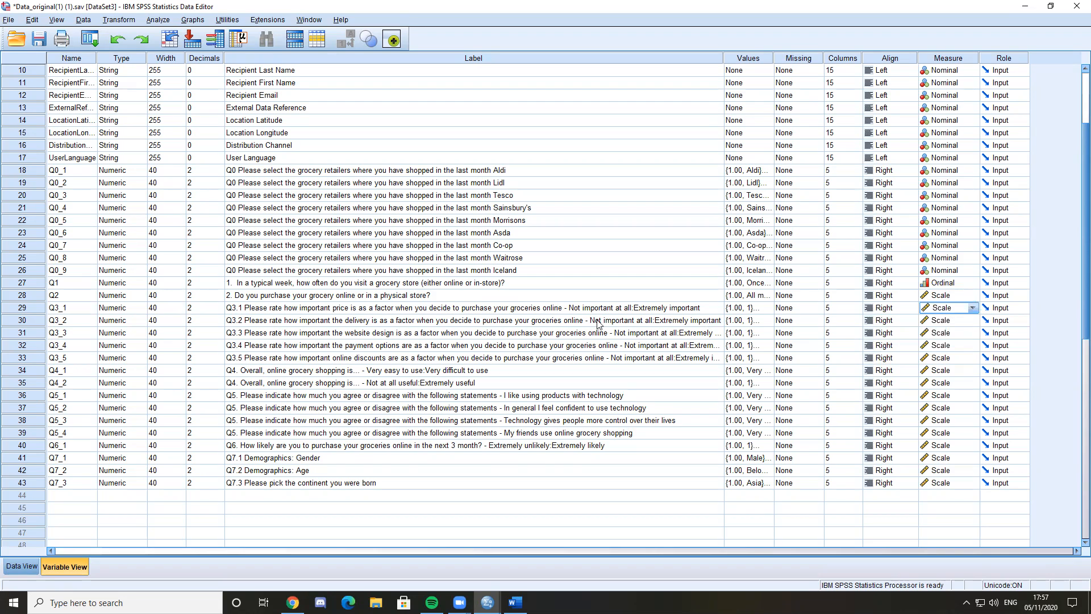
Go through the labels of the variables from Q3_1 to Q7_1 one by one to review their question types
{"action": "left_click", "coordinate": [561, 311]}
{"action": "key", "text": "Down"}
{"action": "key", "text": "Down"}
{"action": "key", "text": "Down"}
{"action": "key", "text": "Down"}
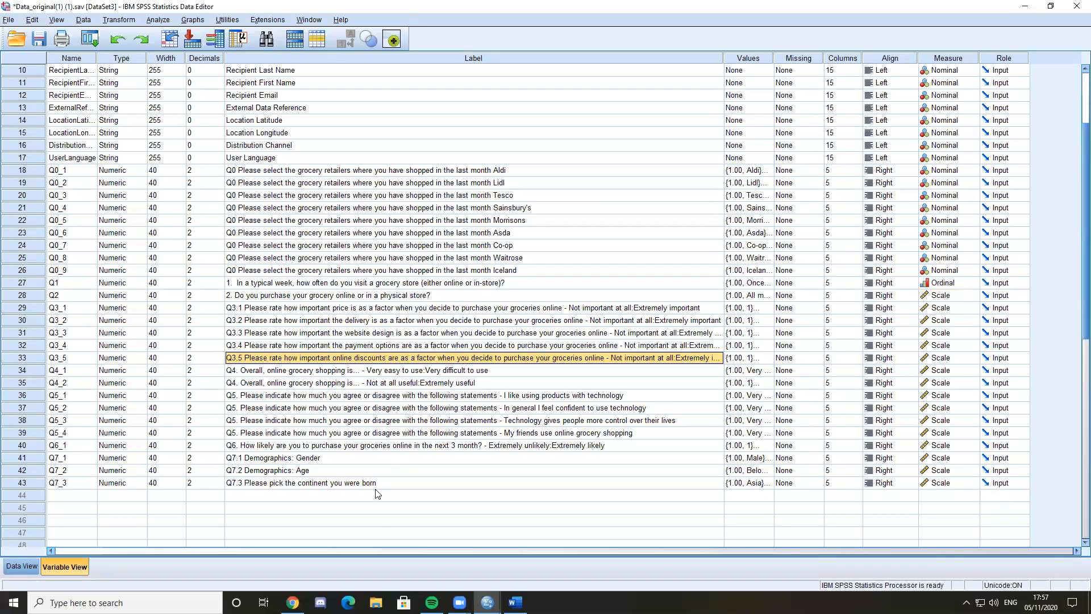
{"action": "key", "text": "Down"}
{"action": "key", "text": "Down"}
{"action": "key", "text": "Down"}
{"action": "key", "text": "Down"}
{"action": "key", "text": "Down"}
{"action": "key", "text": "Down"}
{"action": "key", "text": "Down"}
{"action": "key", "text": "Down"}
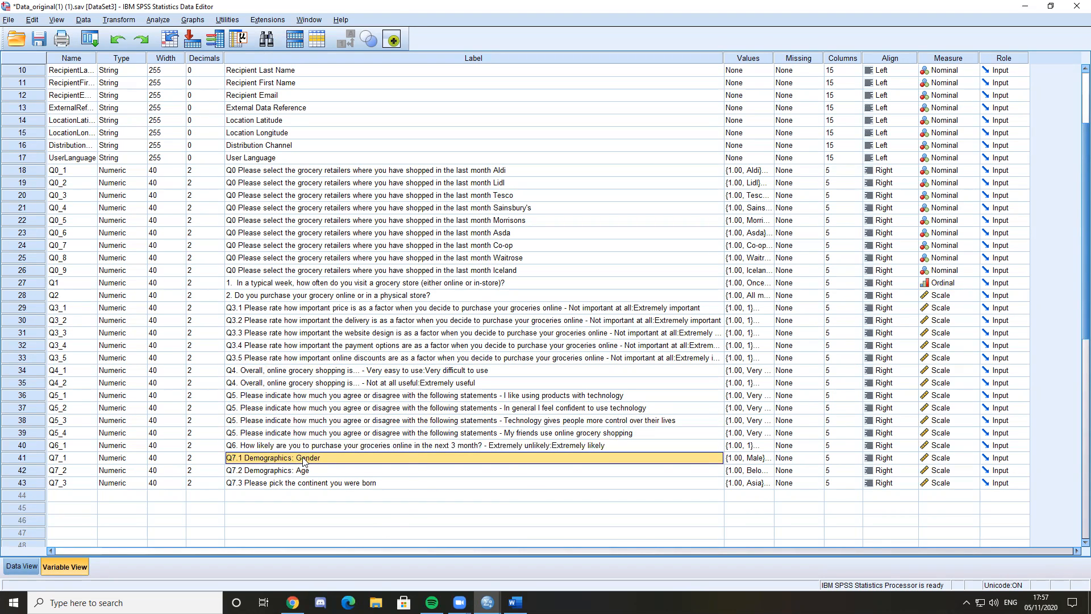
Set the measurement level of the gender variable Q7_1 to Nominal and the age variable Q7_2 to Ordinal
{"action": "left_click", "coordinate": [943, 459]}
{"action": "left_click", "coordinate": [947, 493]}
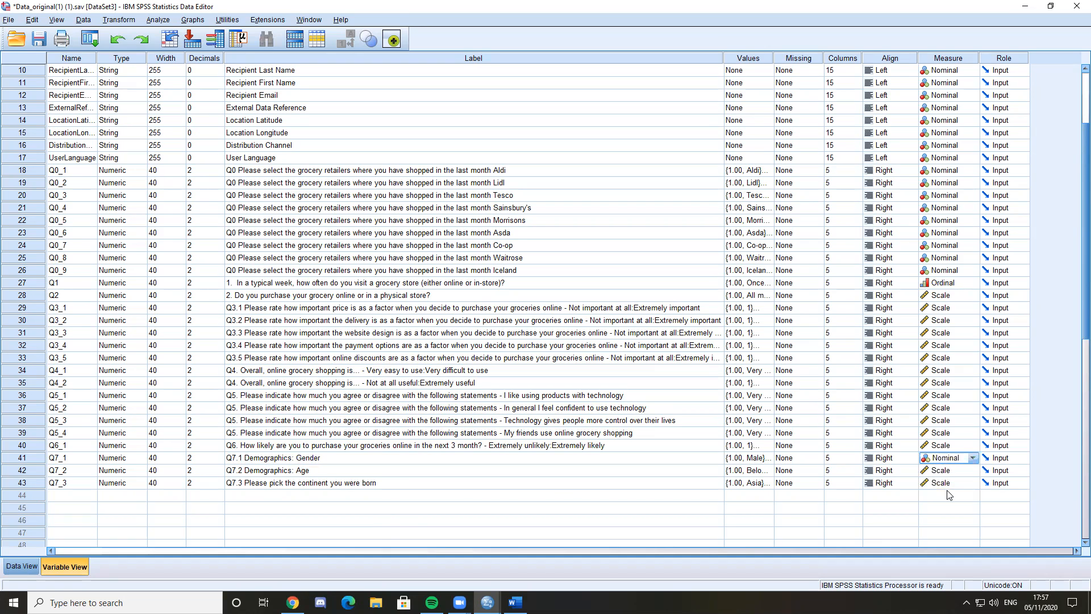
{"action": "left_click", "coordinate": [316, 473]}
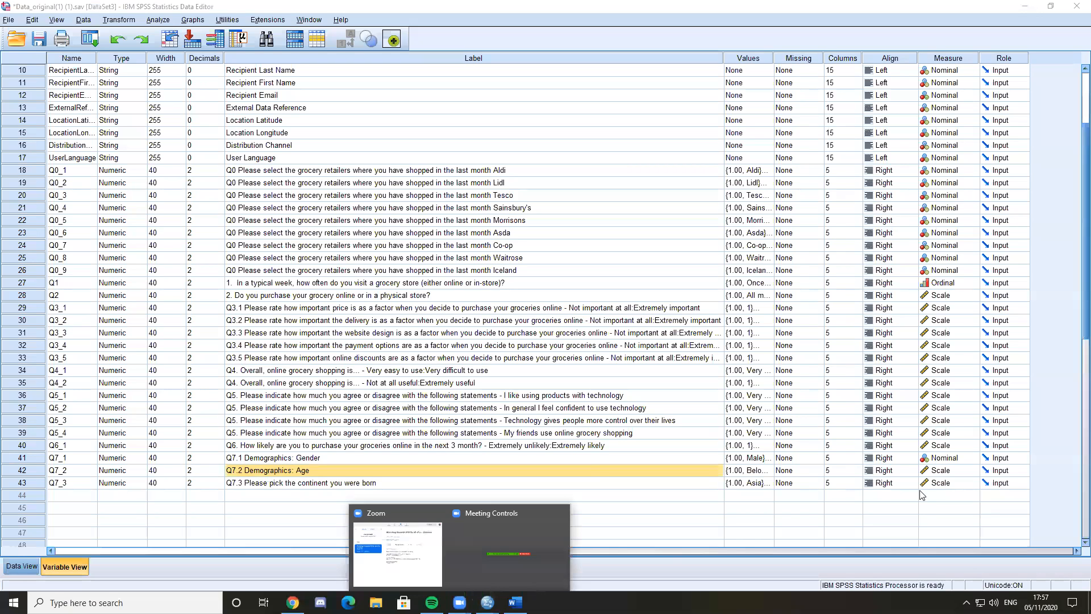
{"action": "left_click", "coordinate": [943, 470]}
{"action": "left_click", "coordinate": [945, 494]}
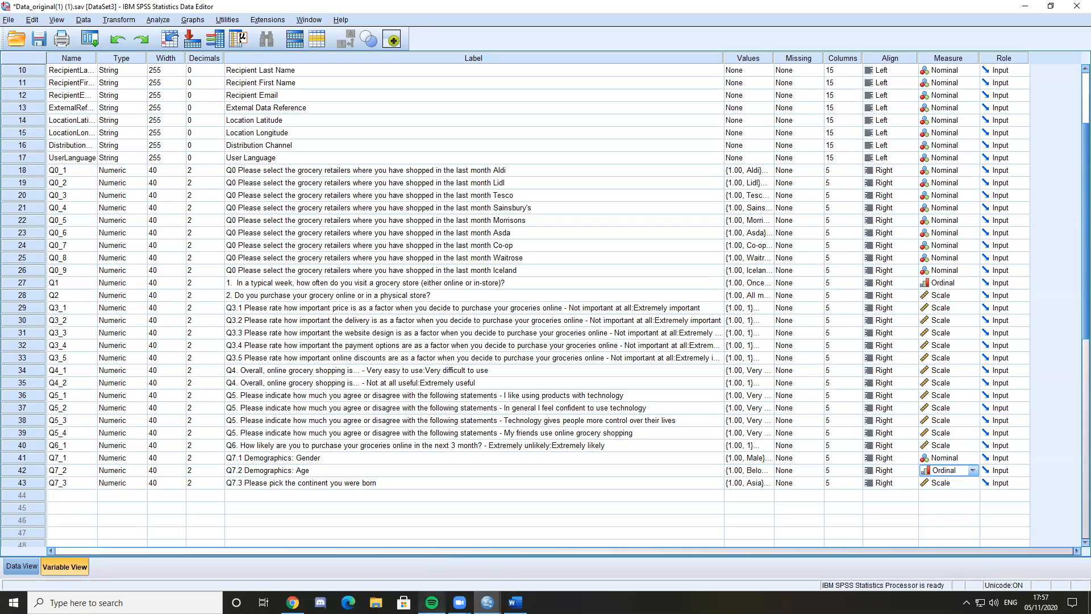
Switch to the Word questionnaire and examine the Q7.2 age answer options from "Below 22" to "Above 30"
{"action": "left_click", "coordinate": [293, 602]}
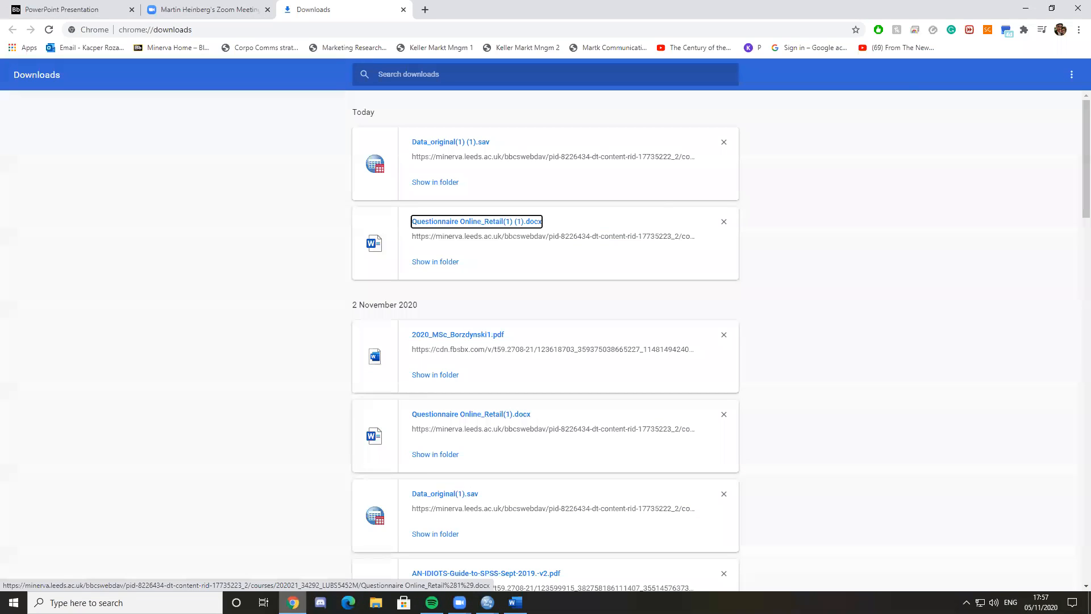
{"action": "left_click", "coordinate": [515, 598]}
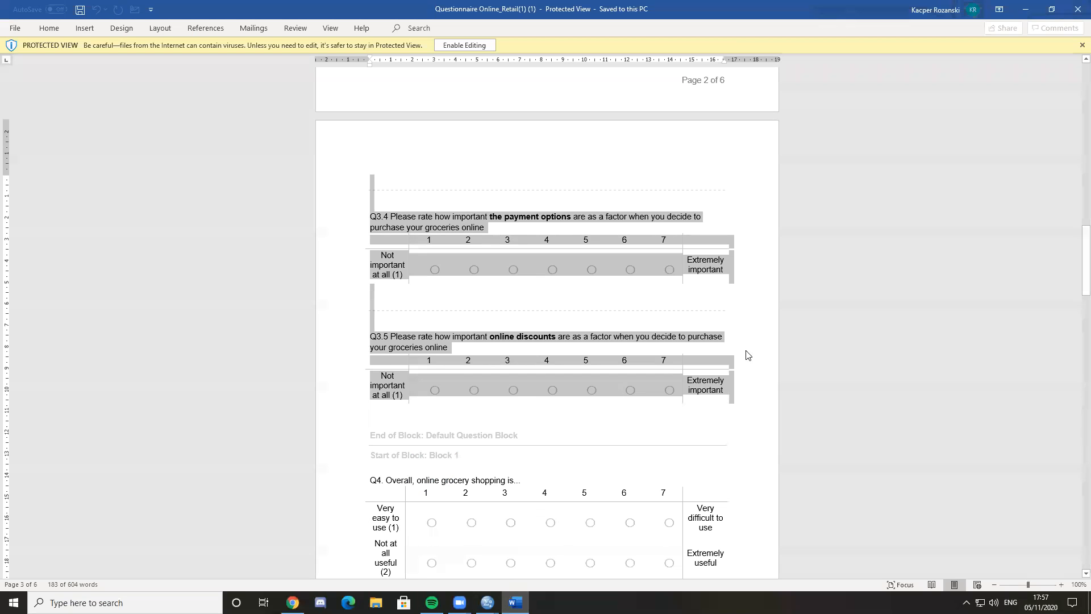
{"action": "scroll", "coordinate": [747, 355], "scroll_direction": "down", "scroll_amount": 20}
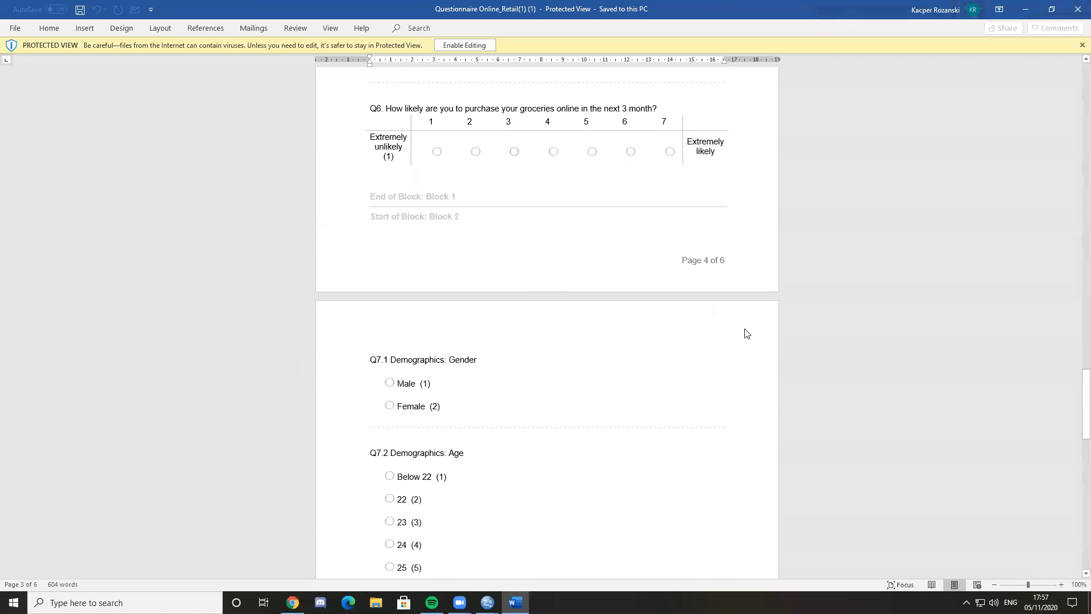
{"action": "scroll", "coordinate": [659, 346], "scroll_direction": "down", "scroll_amount": 5}
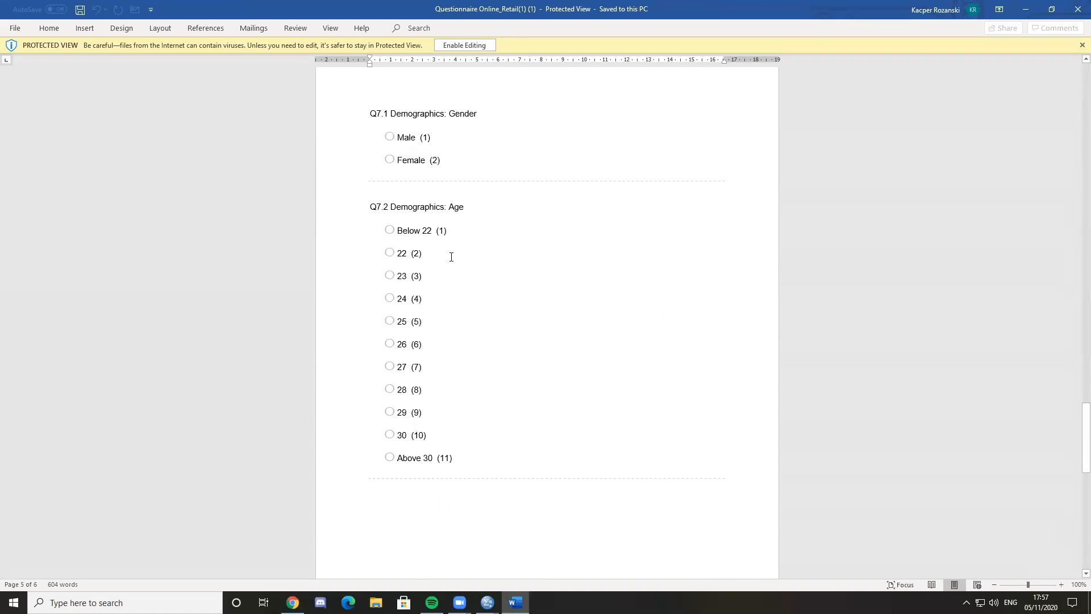
{"action": "left_click", "coordinate": [428, 457]}
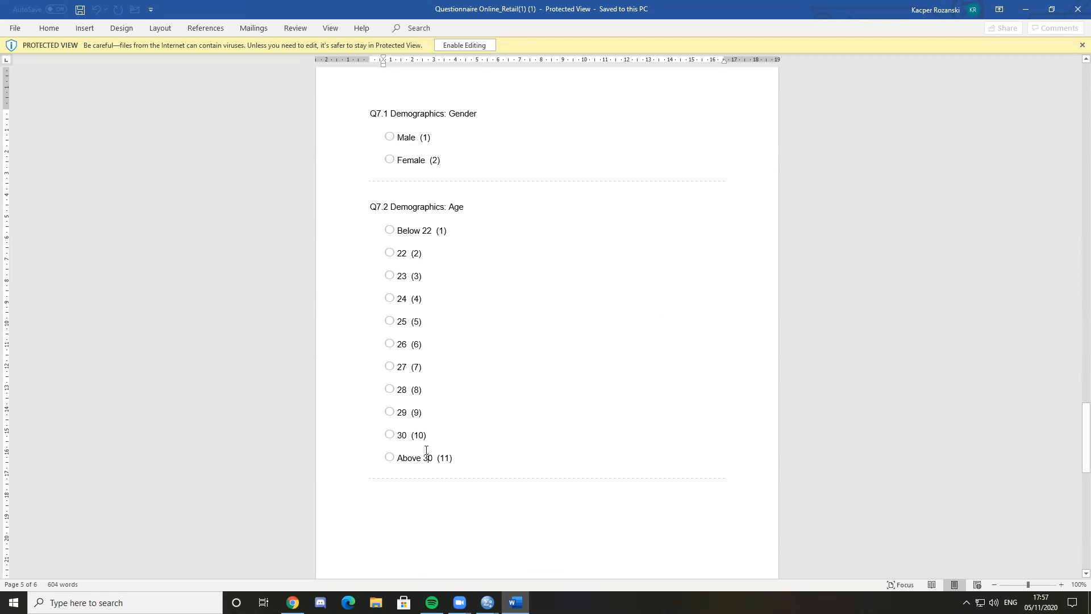
{"action": "left_click_drag", "start_coordinate": [449, 455], "coordinate": [397, 387]}
{"action": "left_click", "coordinate": [398, 387]}
{"action": "left_click_drag", "start_coordinate": [423, 252], "coordinate": [421, 297]}
{"action": "left_click", "coordinate": [414, 229]}
{"action": "triple_click", "coordinate": [432, 228]}
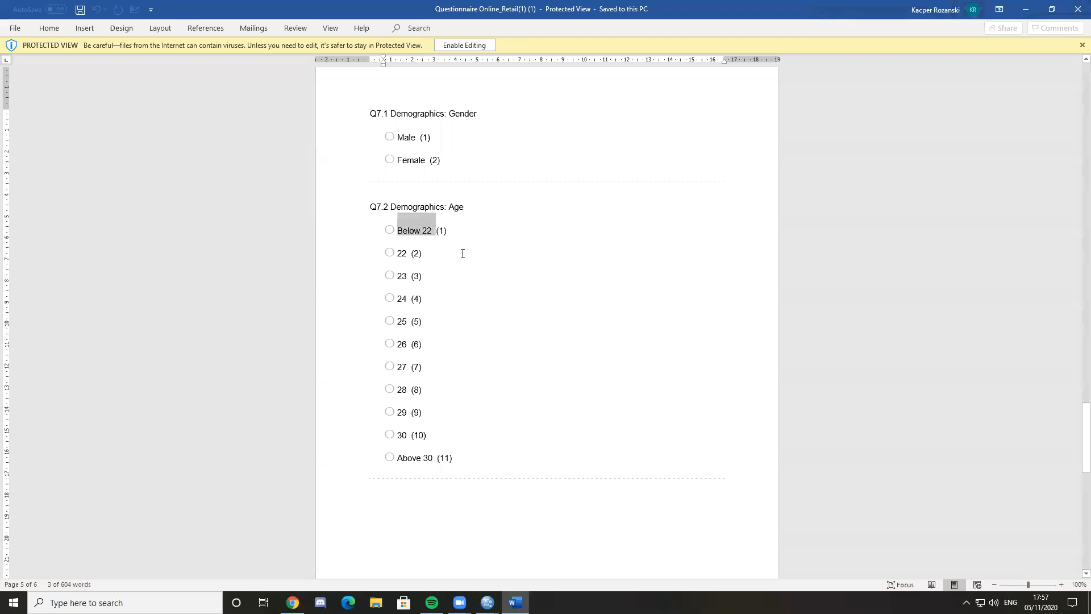
{"action": "triple_click", "coordinate": [404, 457]}
{"action": "left_click", "coordinate": [460, 424]}
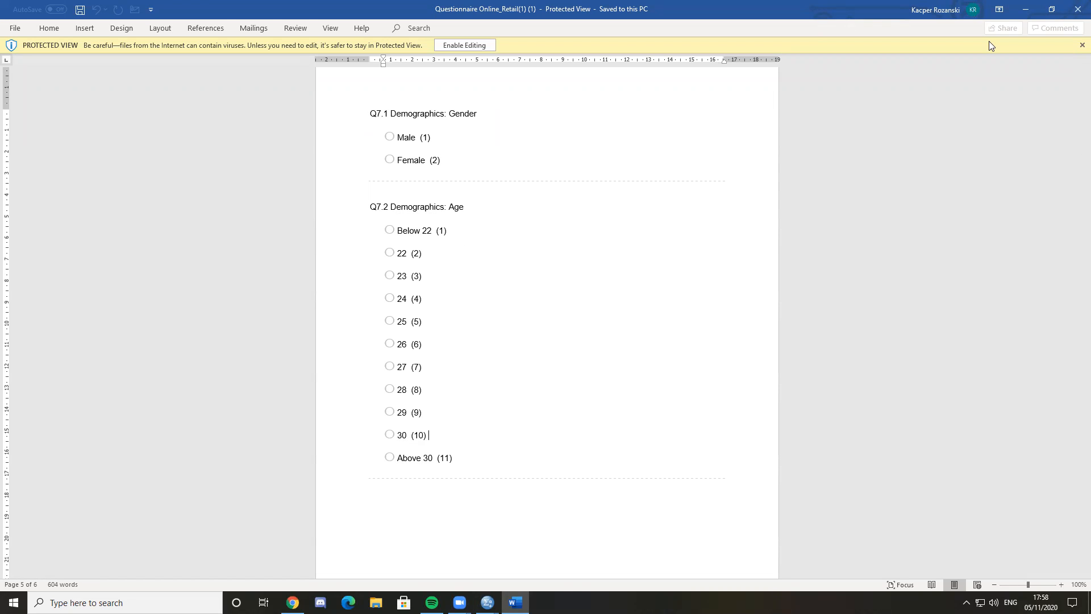
Review the demographics questions again and examine Q7.3 on the respondent's continent of birth
{"action": "scroll", "coordinate": [648, 219], "scroll_direction": "down", "scroll_amount": 4}
{"action": "scroll", "coordinate": [658, 217], "scroll_direction": "up", "scroll_amount": 2}
{"action": "scroll", "coordinate": [662, 210], "scroll_direction": "up", "scroll_amount": 3}
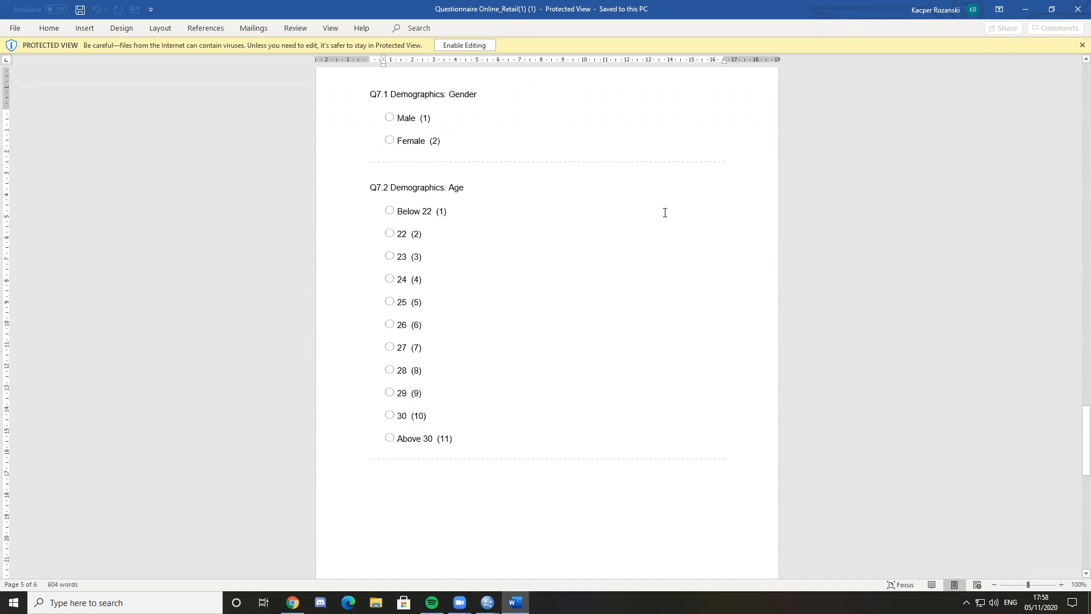
{"action": "scroll", "coordinate": [679, 208], "scroll_direction": "down", "scroll_amount": 8}
{"action": "scroll", "coordinate": [697, 206], "scroll_direction": "down", "scroll_amount": 3}
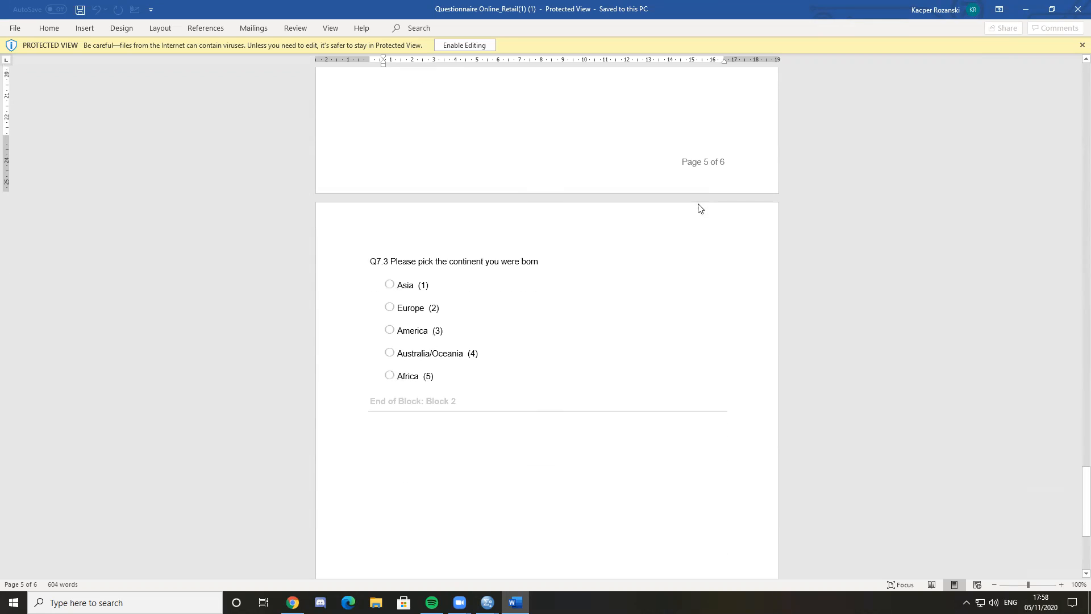
Check Q7.3 in the questionnaire, then return to SPSS and set the continent variable Q7_3's measurement level to Nominal
{"action": "double_click", "coordinate": [470, 261]}
{"action": "left_click", "coordinate": [506, 253]}
{"action": "scroll", "coordinate": [518, 257], "scroll_direction": "down", "scroll_amount": 4}
{"action": "scroll", "coordinate": [512, 268], "scroll_direction": "up", "scroll_amount": 3}
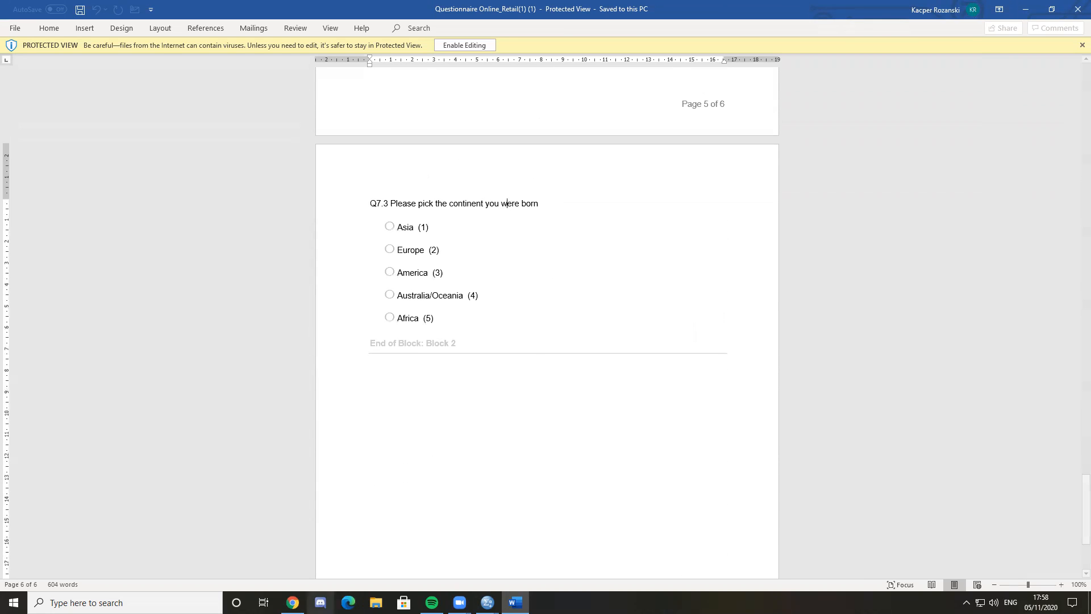
{"action": "left_click", "coordinate": [487, 603]}
{"action": "left_click", "coordinate": [552, 548]}
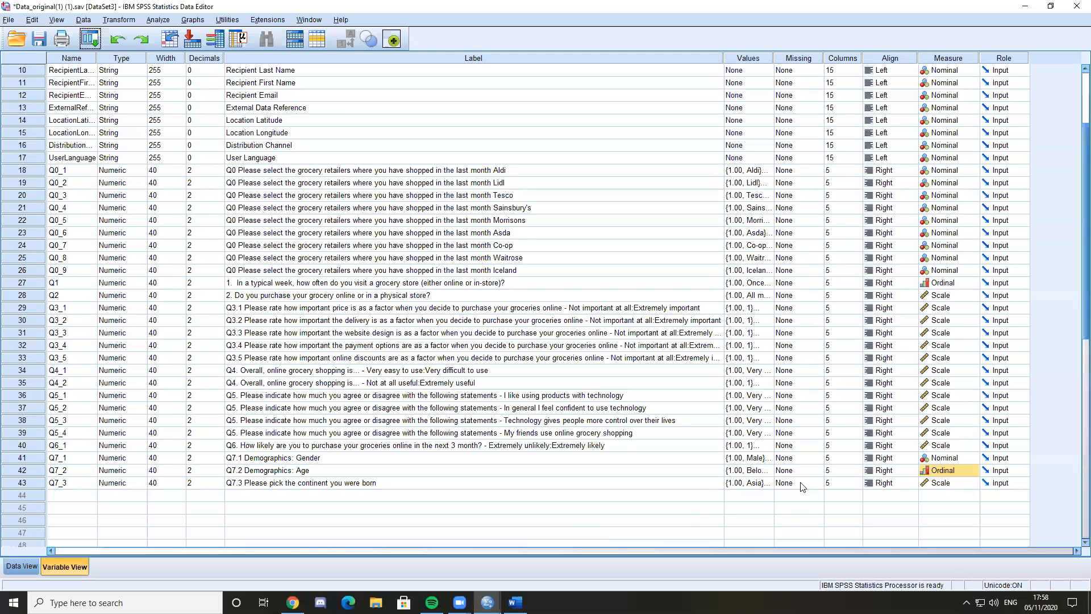
{"action": "left_click", "coordinate": [946, 485]}
{"action": "left_click", "coordinate": [946, 519]}
{"action": "left_click", "coordinate": [949, 498]}
{"action": "left_click", "coordinate": [885, 509]}
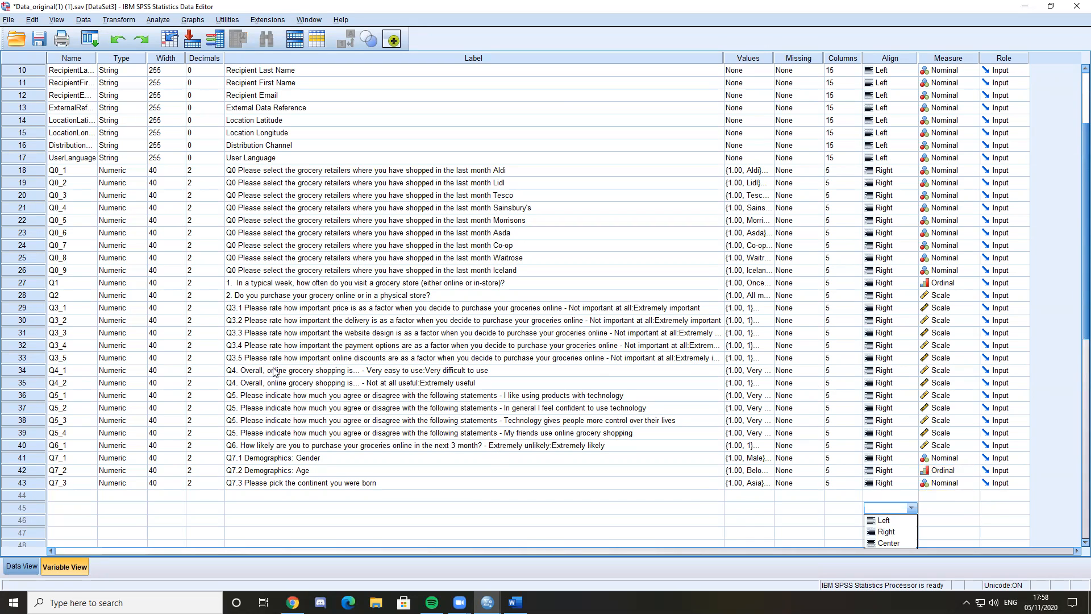
Start a Frequencies analysis and add the price importance variable Q3.1 to its variables
{"action": "left_click", "coordinate": [282, 310]}
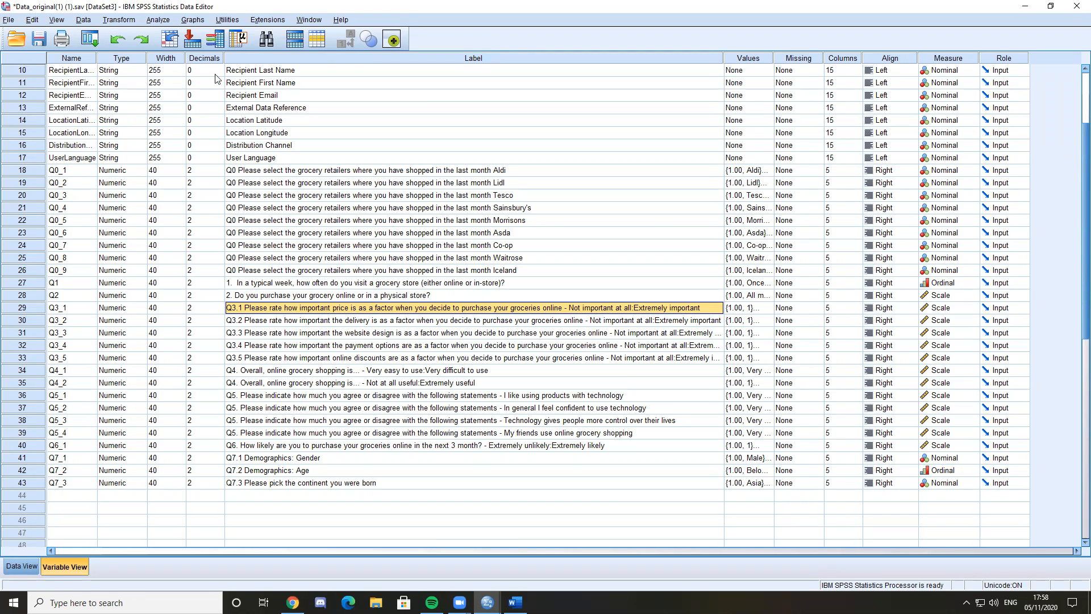
{"action": "left_click", "coordinate": [160, 20]}
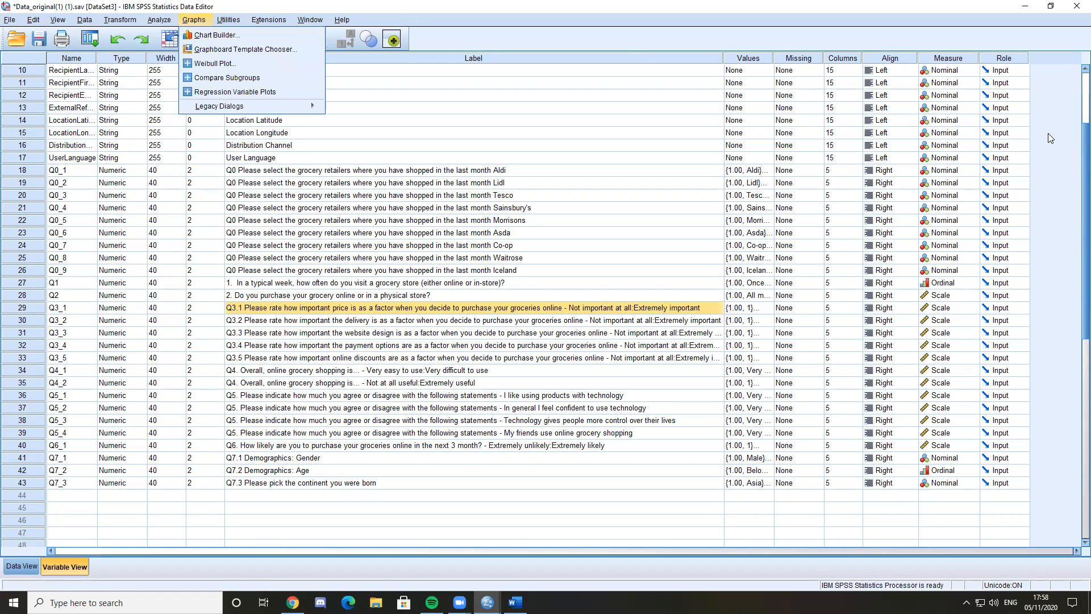
{"action": "mouse_move", "coordinate": [321, 23]}
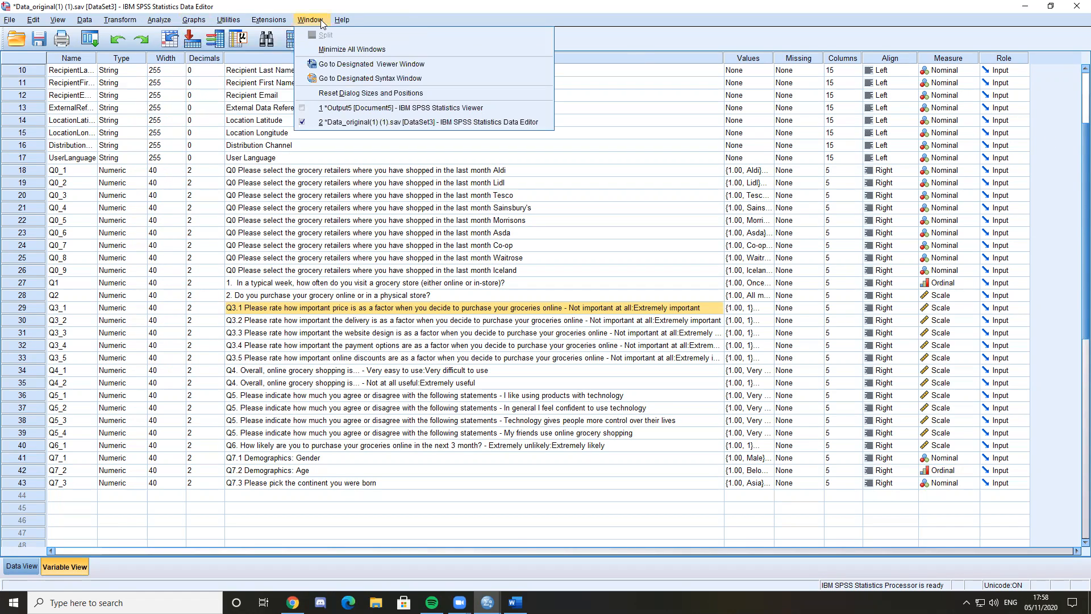
{"action": "mouse_move", "coordinate": [161, 23]}
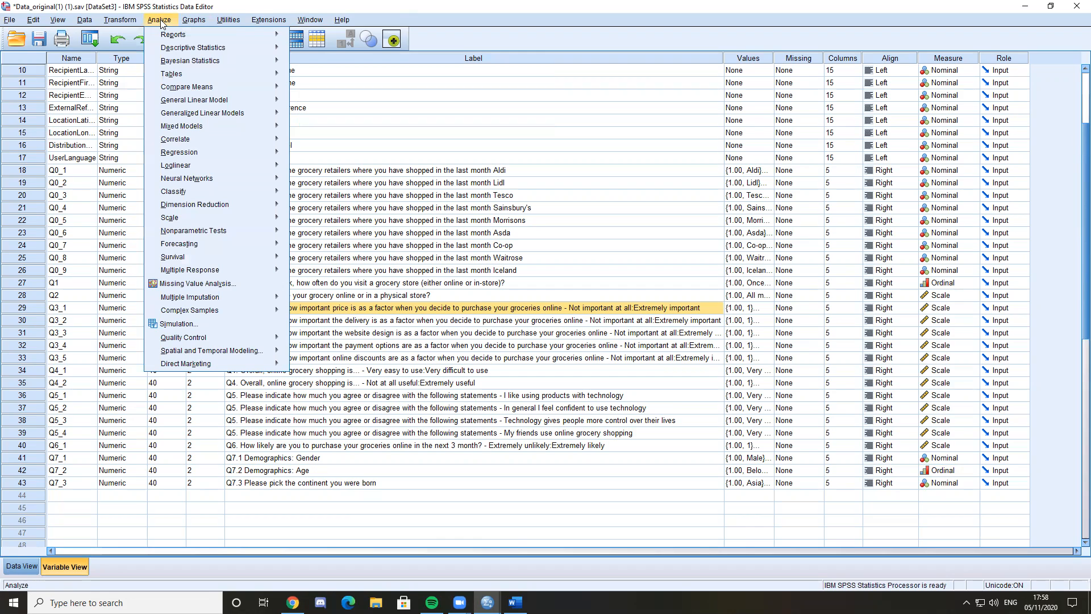
{"action": "mouse_move", "coordinate": [176, 49]}
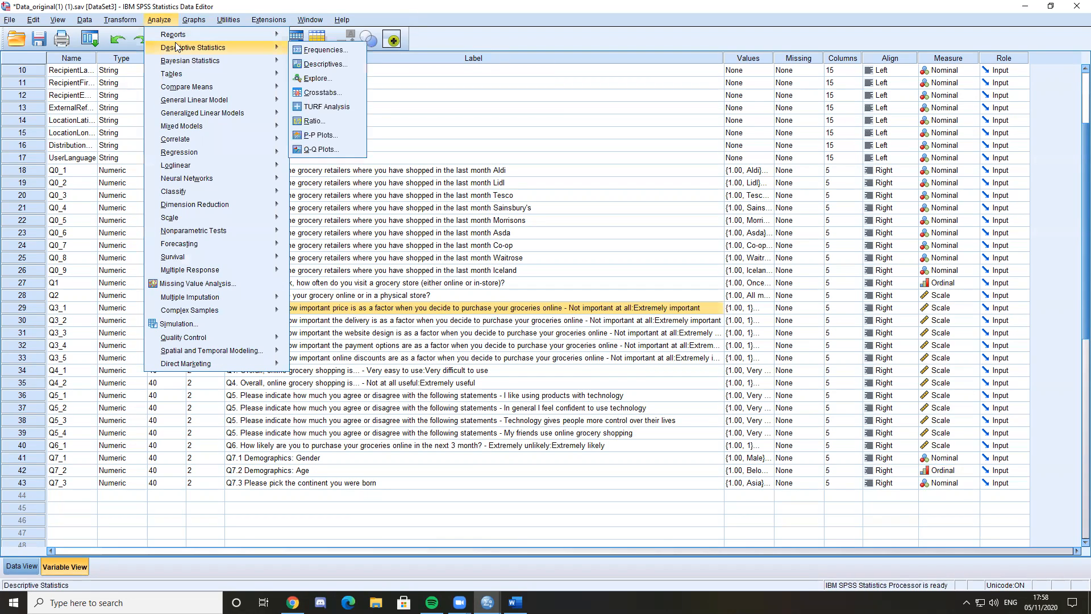
{"action": "left_click", "coordinate": [308, 51]}
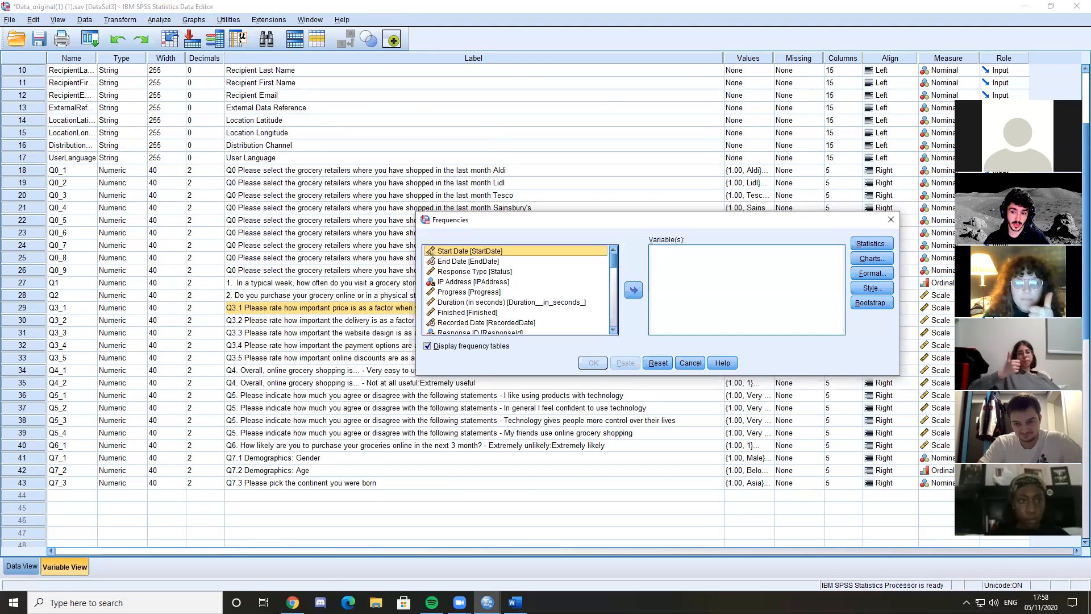
{"action": "left_click_drag", "start_coordinate": [636, 220], "coordinate": [569, 170]}
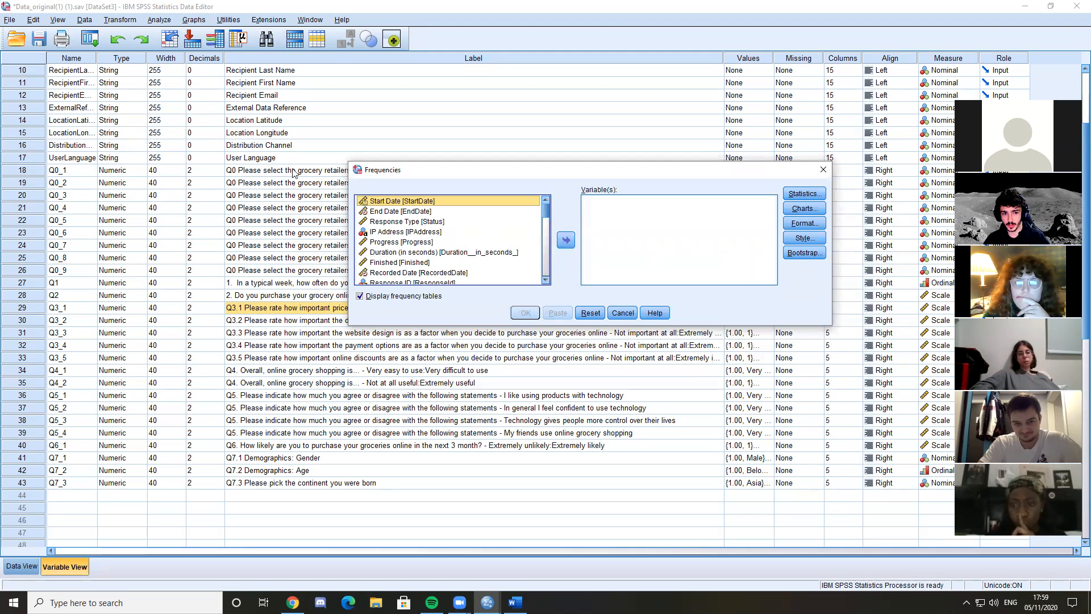
{"action": "left_click_drag", "start_coordinate": [549, 227], "coordinate": [548, 255]}
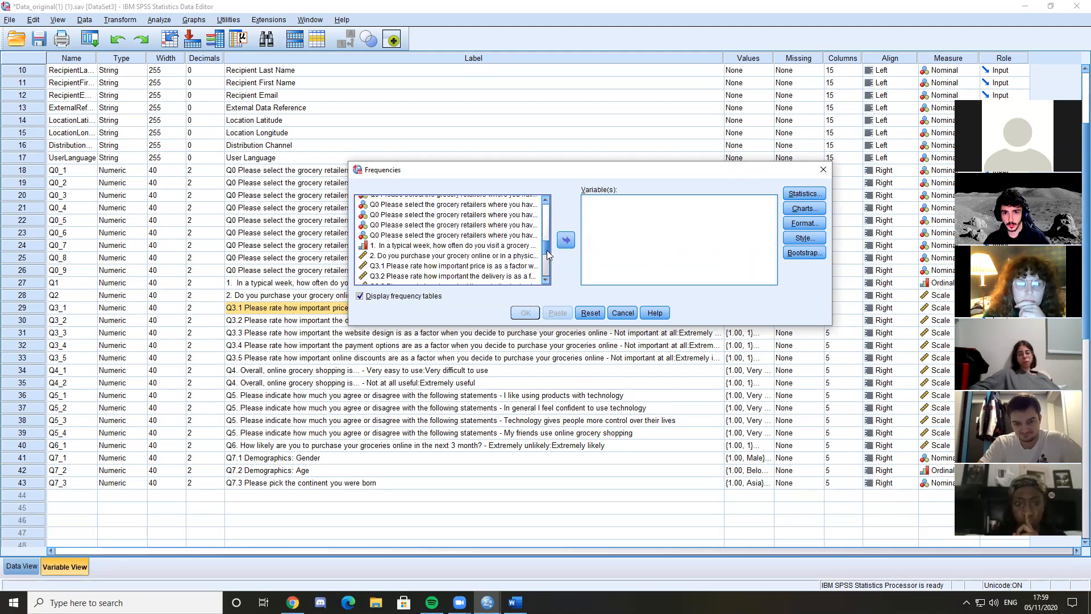
{"action": "left_click", "coordinate": [449, 266]}
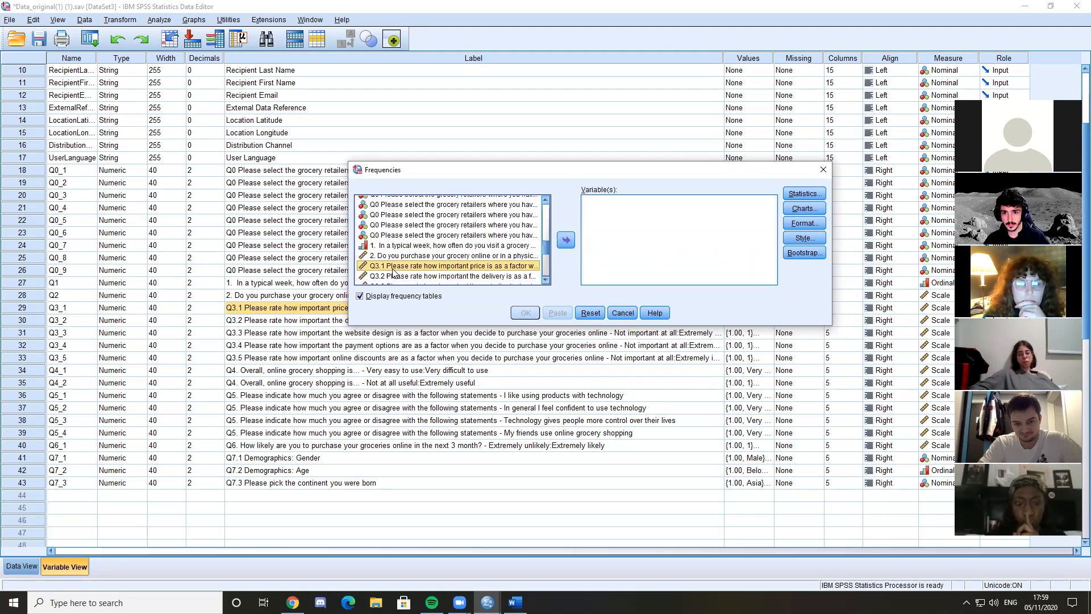
{"action": "left_click", "coordinate": [816, 27]}
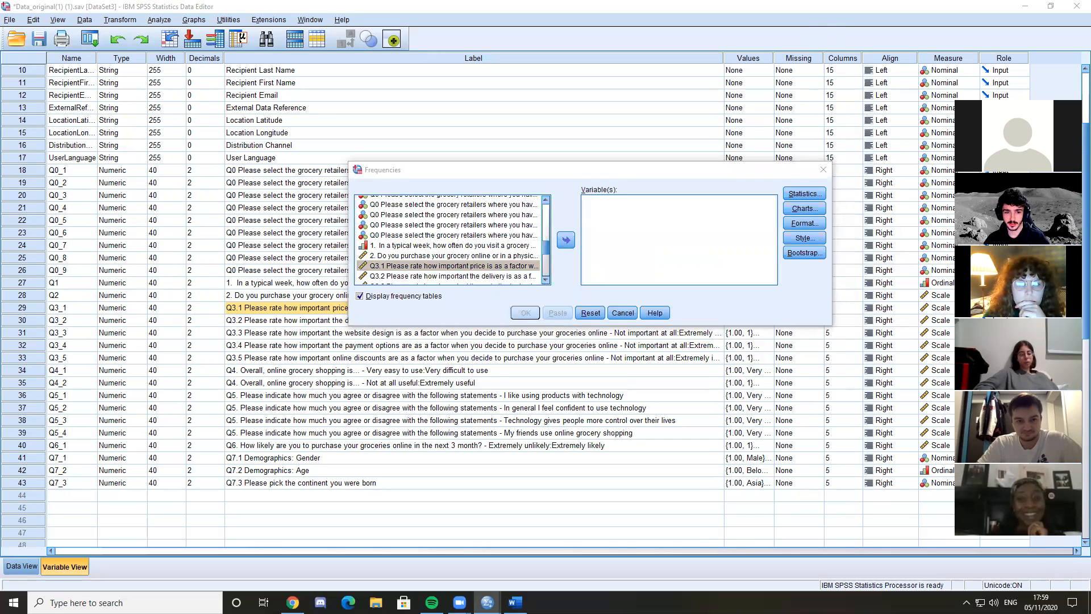
{"action": "left_click", "coordinate": [422, 267]}
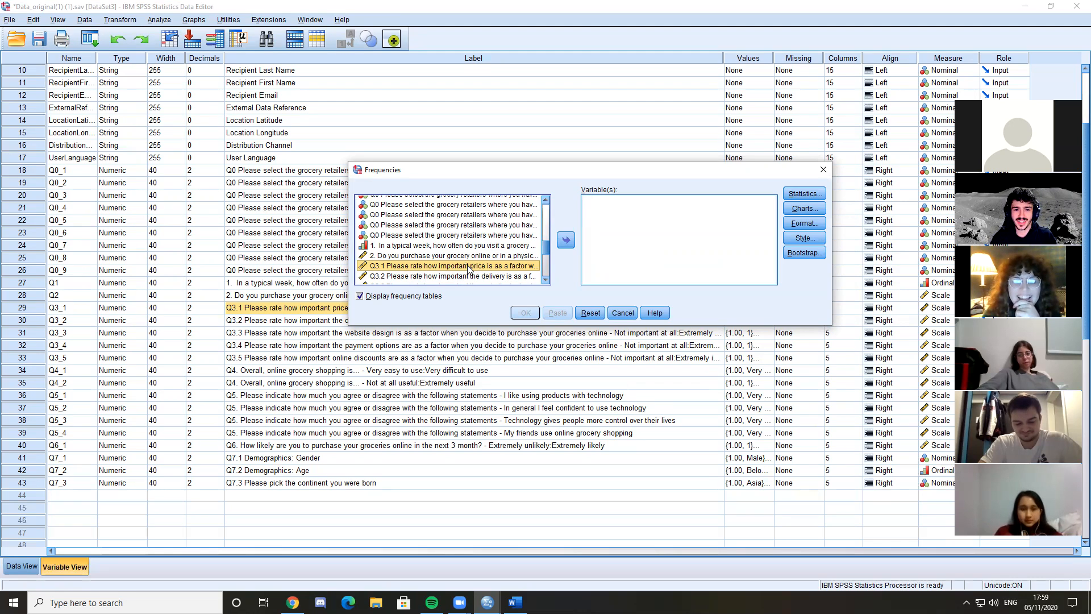
{"action": "double_click", "coordinate": [510, 265]}
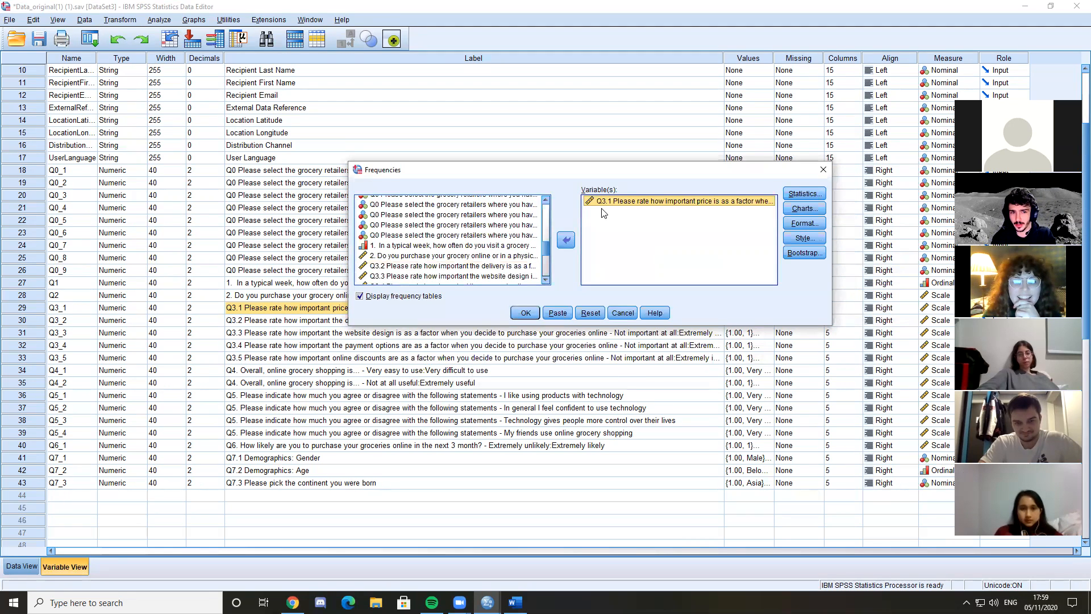
Include a pie chart with percentages as chart values and run the Frequencies analysis
{"action": "left_click", "coordinate": [803, 210]}
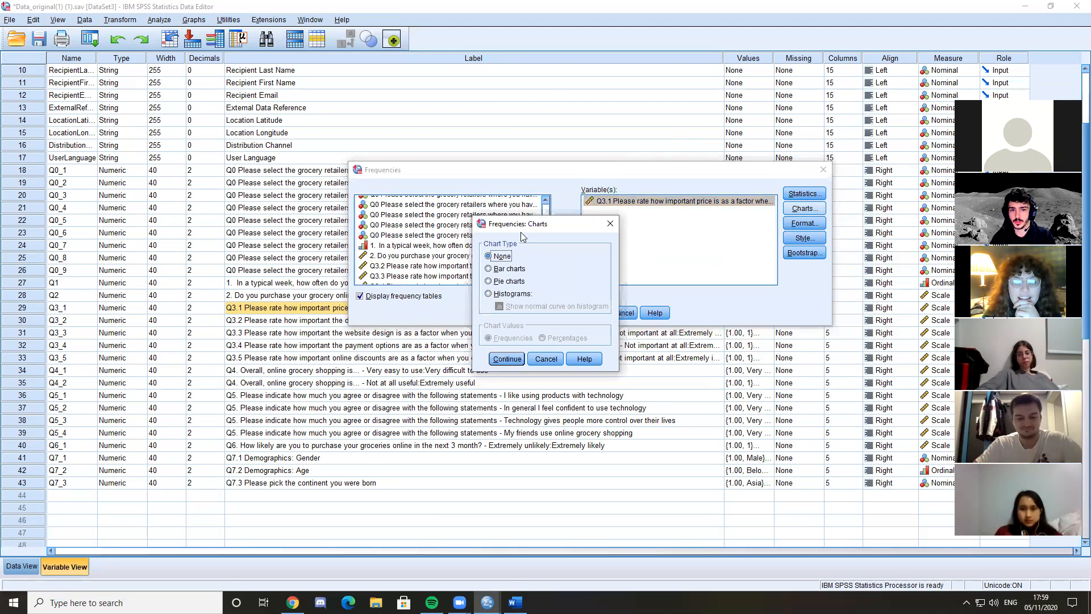
{"action": "left_click", "coordinate": [498, 282]}
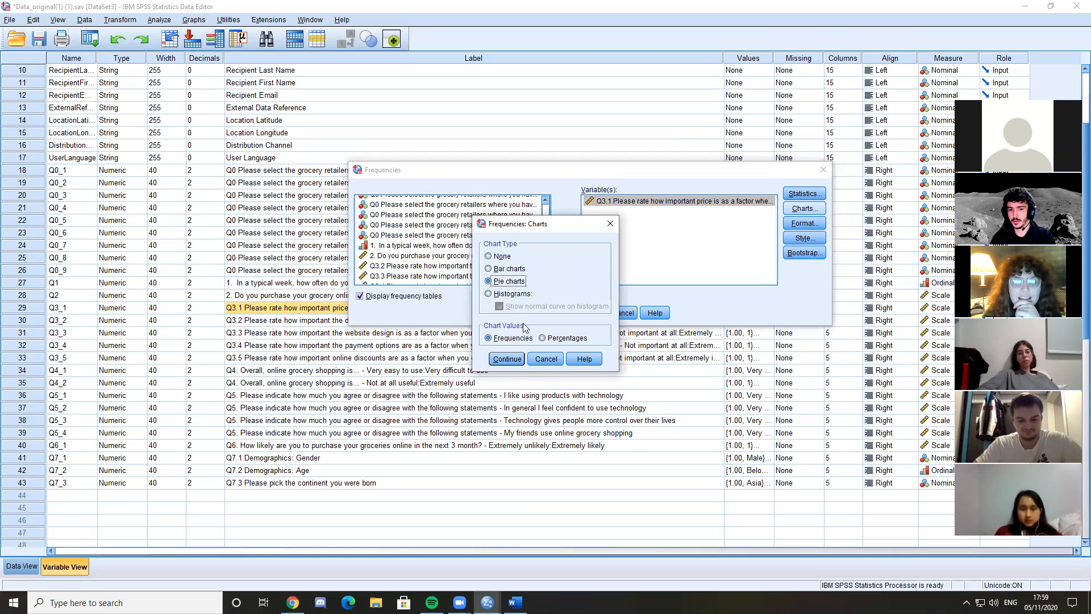
{"action": "left_click", "coordinate": [542, 338]}
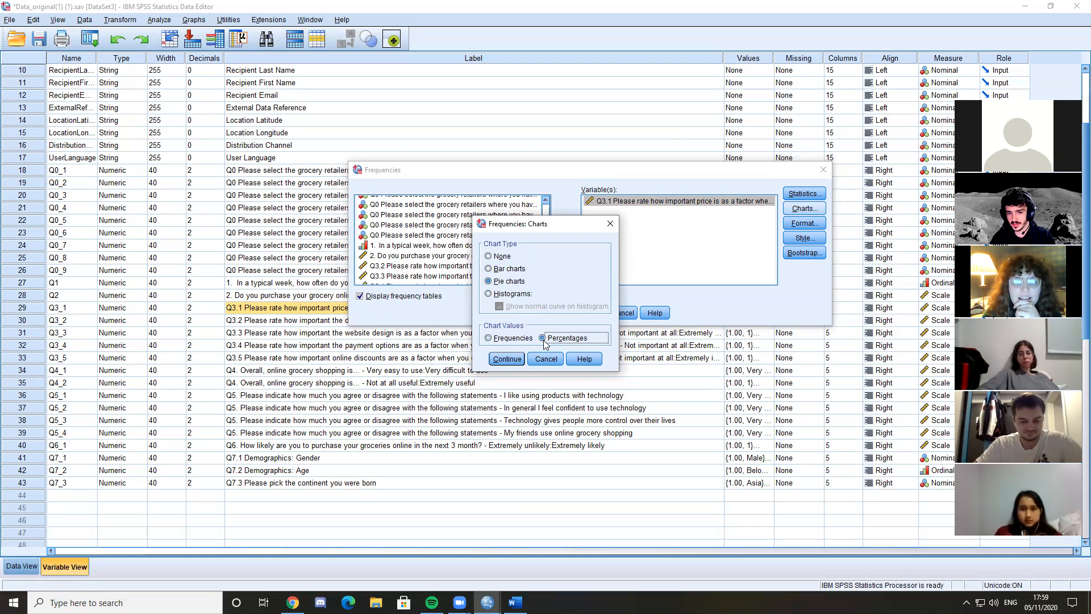
{"action": "left_click", "coordinate": [520, 358]}
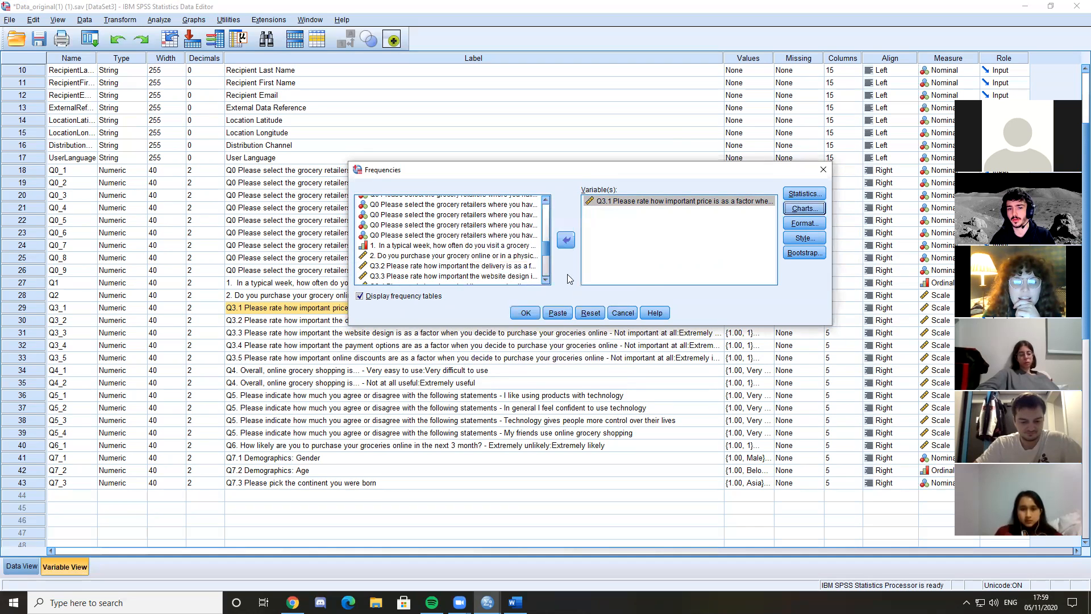
{"action": "left_click", "coordinate": [520, 313]}
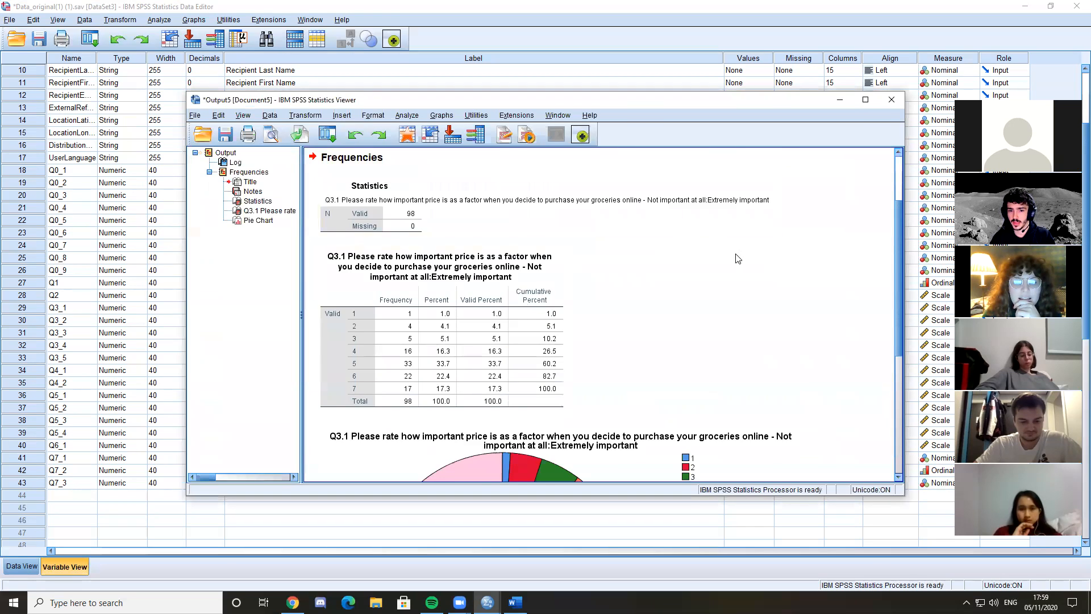
Open the Q3.1 pie chart for editing, show its data labels, and close the Chart Editor
{"action": "scroll", "coordinate": [700, 298], "scroll_direction": "down", "scroll_amount": 5}
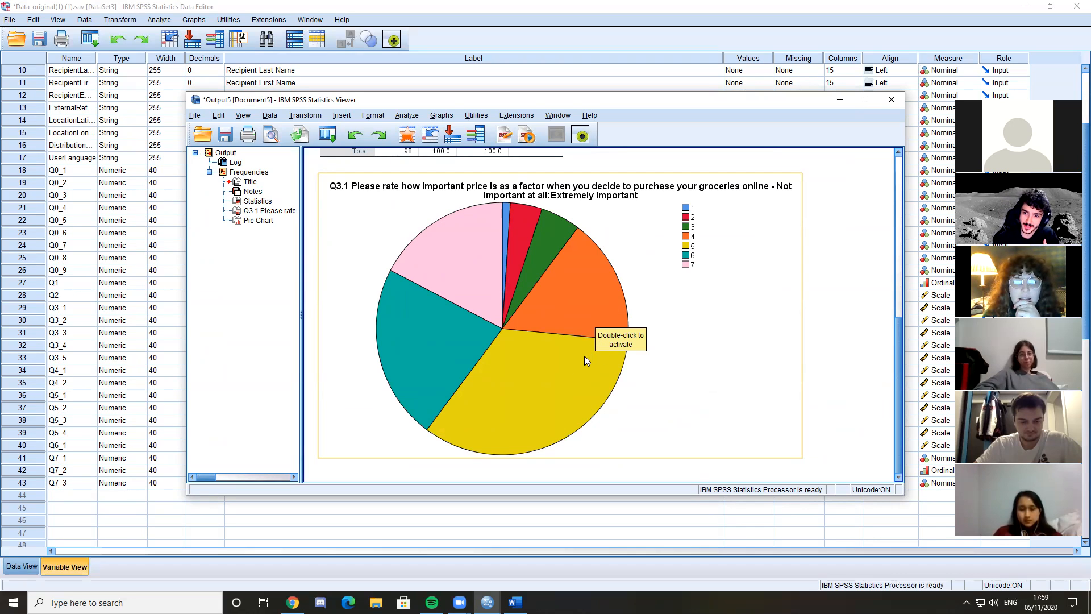
{"action": "double_click", "coordinate": [502, 307]}
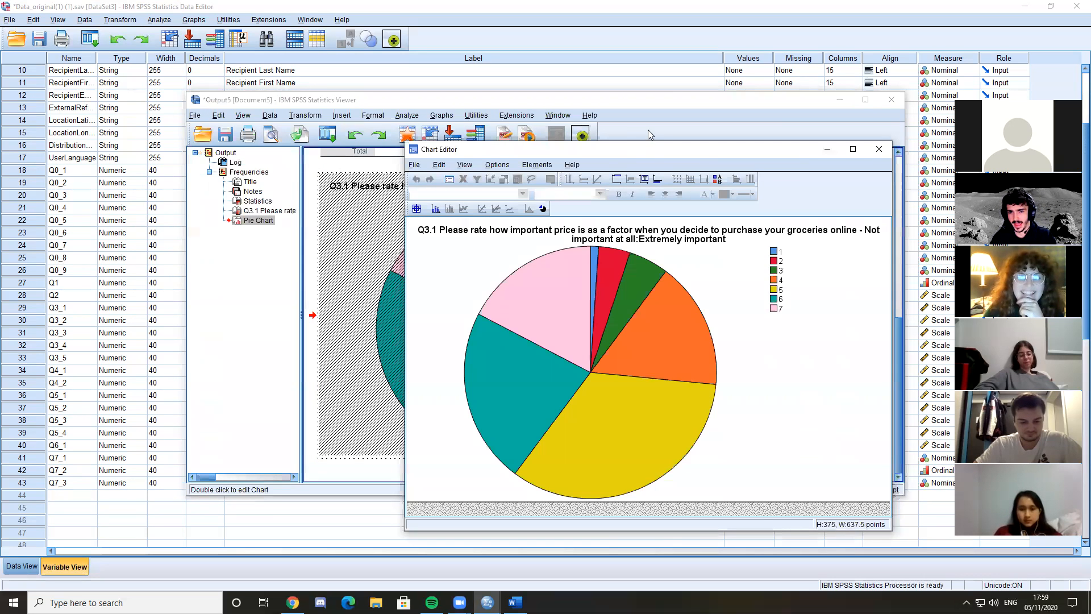
{"action": "left_click_drag", "start_coordinate": [643, 156], "coordinate": [528, 115]}
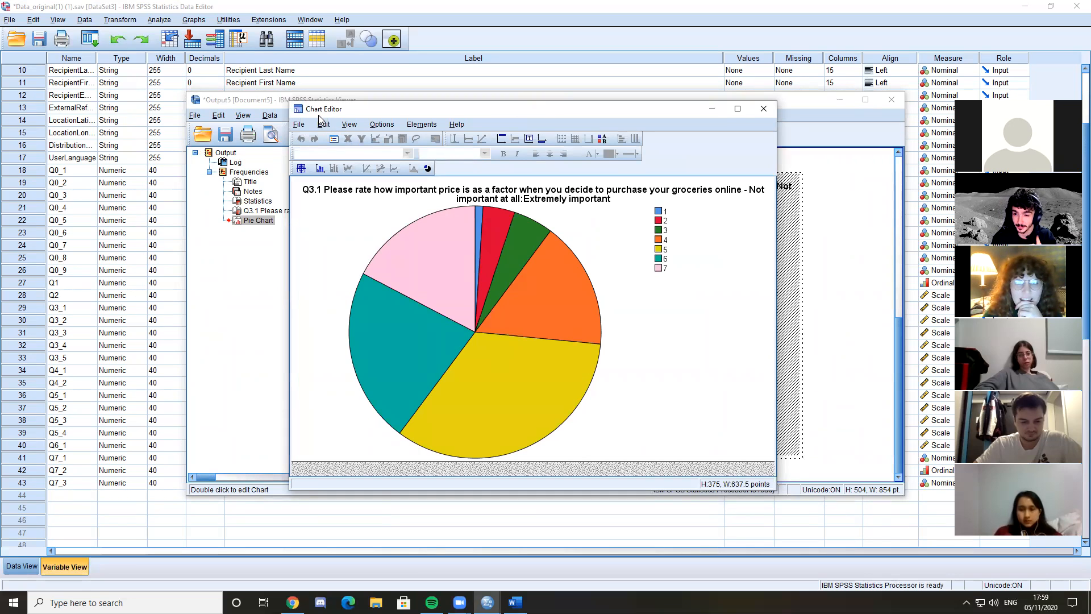
{"action": "right_click", "coordinate": [525, 280]}
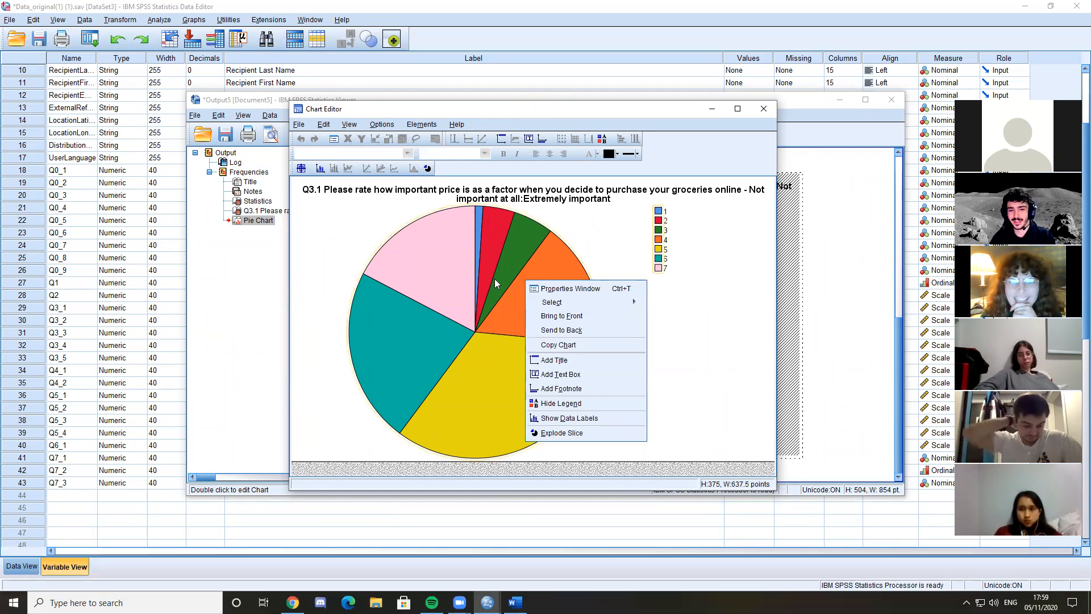
{"action": "left_click", "coordinate": [563, 419]}
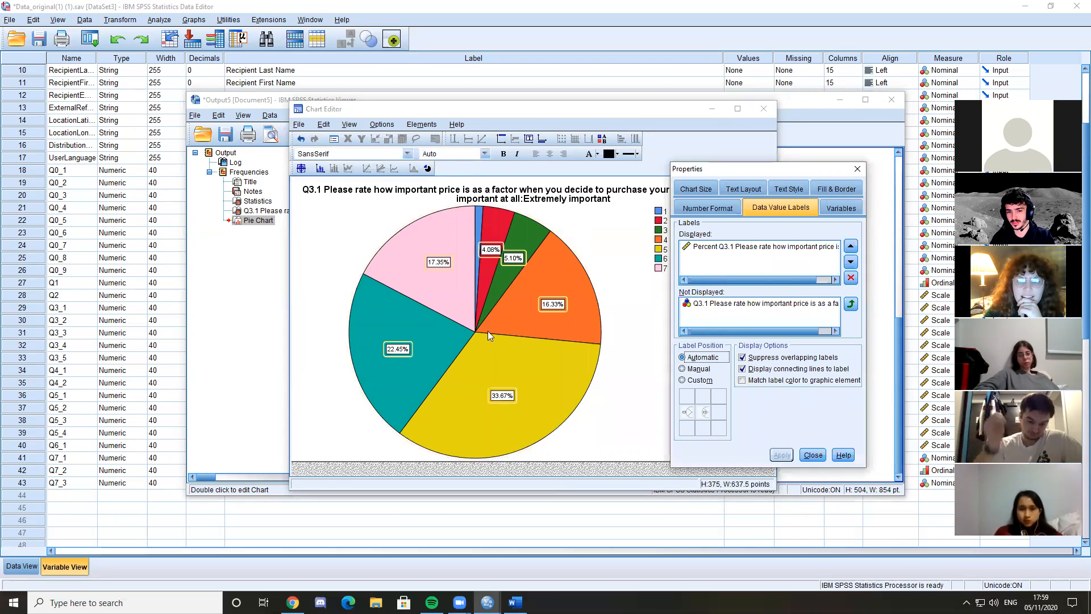
{"action": "key", "text": "Escape"}
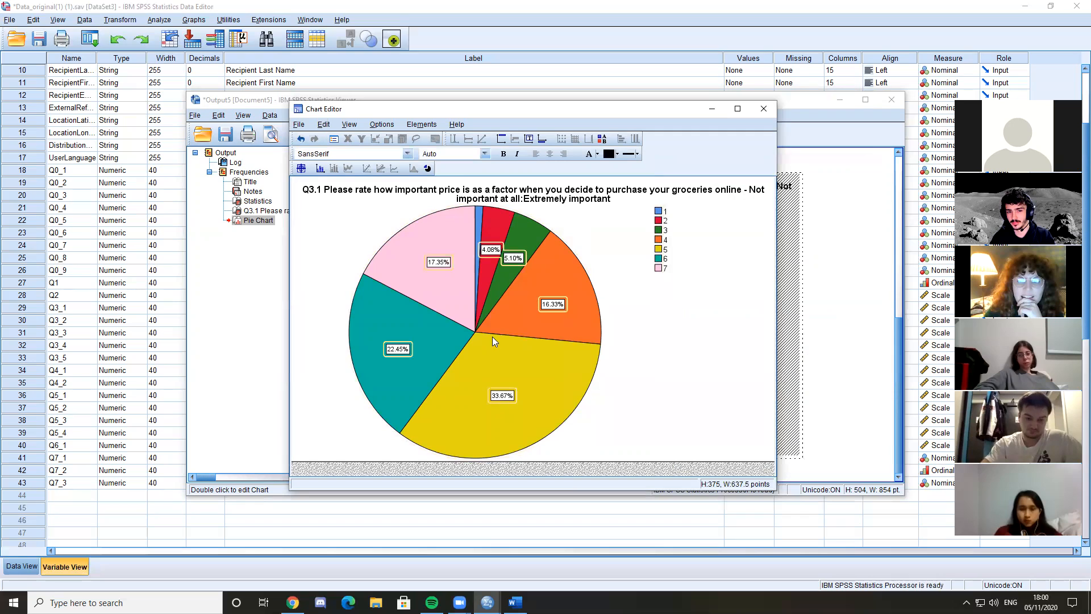
{"action": "left_click", "coordinate": [765, 108]}
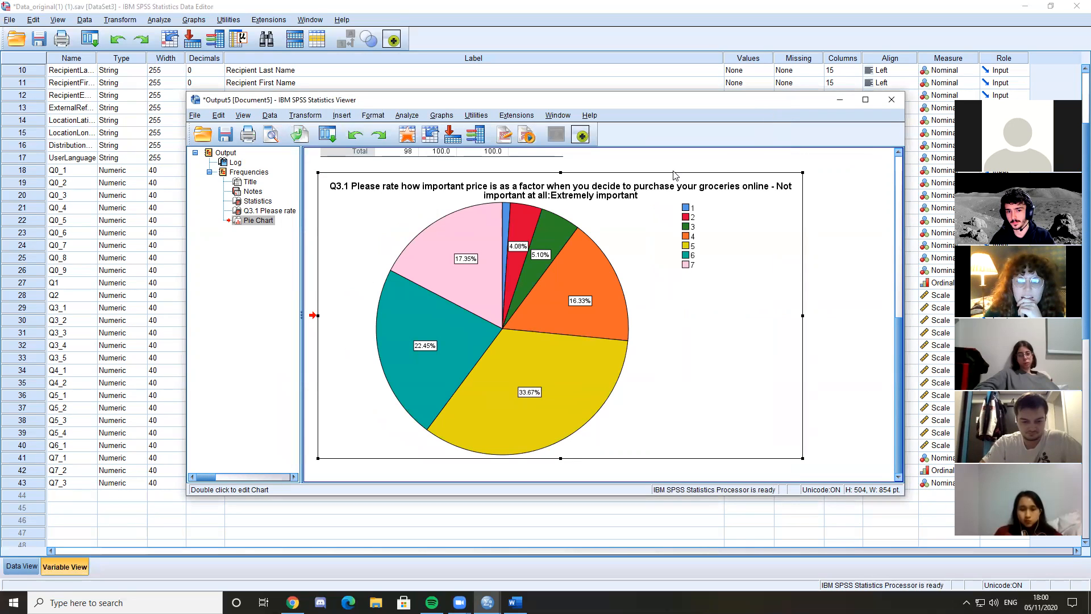
Close the output viewer without saving its contents and return to the variable list
{"action": "left_click", "coordinate": [894, 104]}
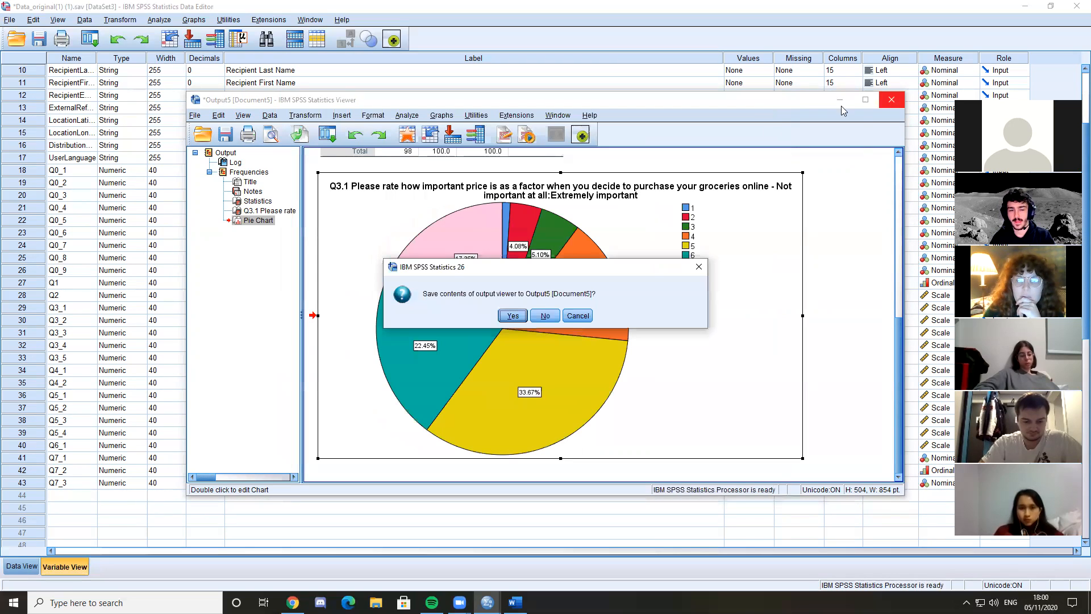
{"action": "left_click", "coordinate": [545, 317]}
{"action": "scroll", "coordinate": [297, 227], "scroll_direction": "up", "scroll_amount": 2}
{"action": "scroll", "coordinate": [820, 380], "scroll_direction": "down", "scroll_amount": 3}
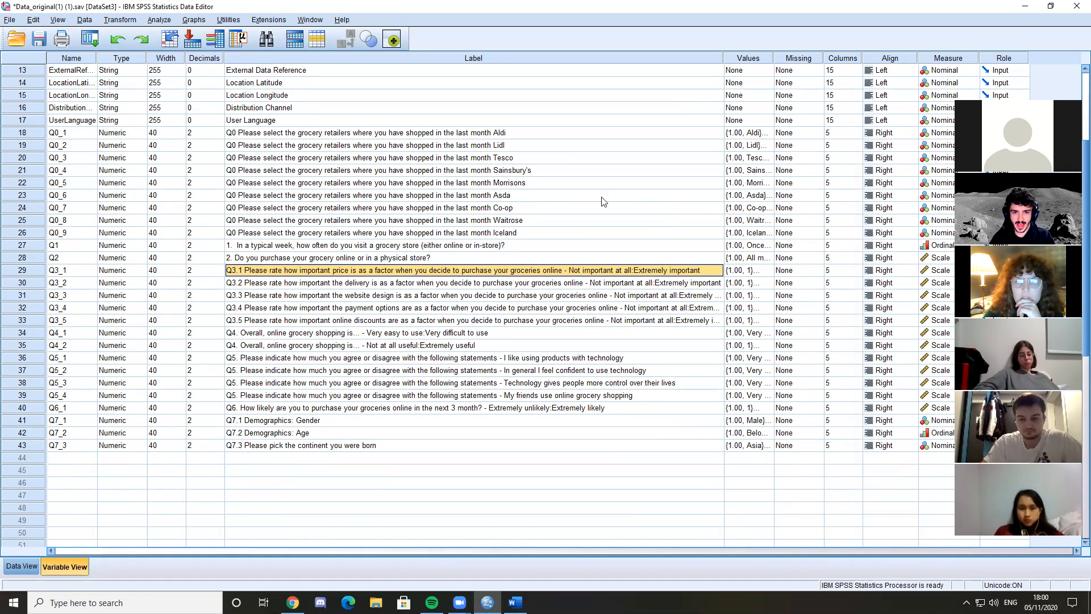
Reopen the Frequencies analysis and add the Q2 purchase channel, Q6 purchase likelihood and Q7.1 Gender variables
{"action": "left_click", "coordinate": [449, 196]}
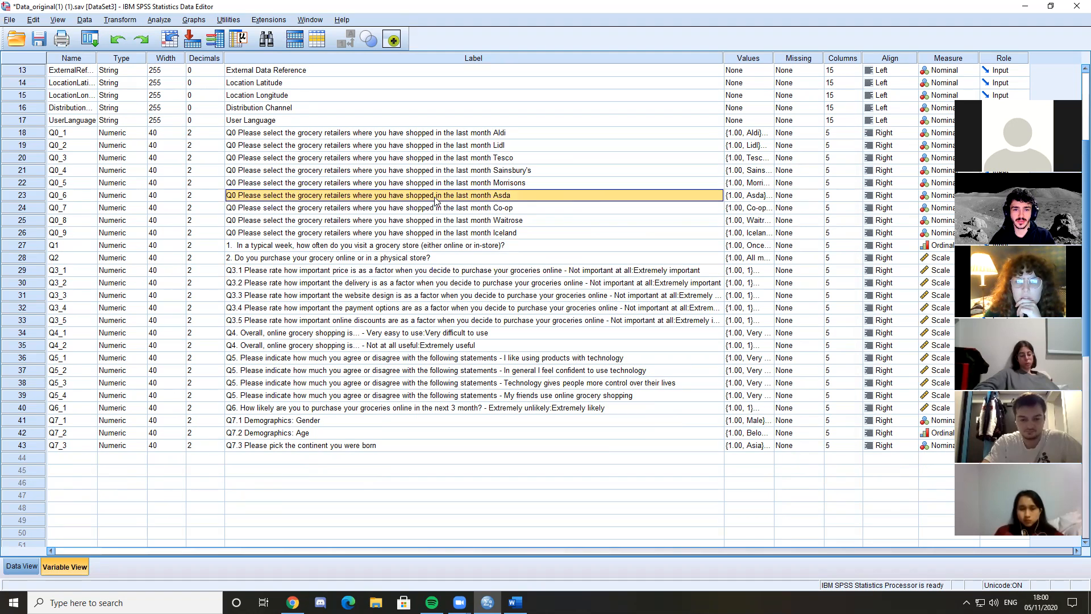
{"action": "left_click", "coordinate": [167, 22]}
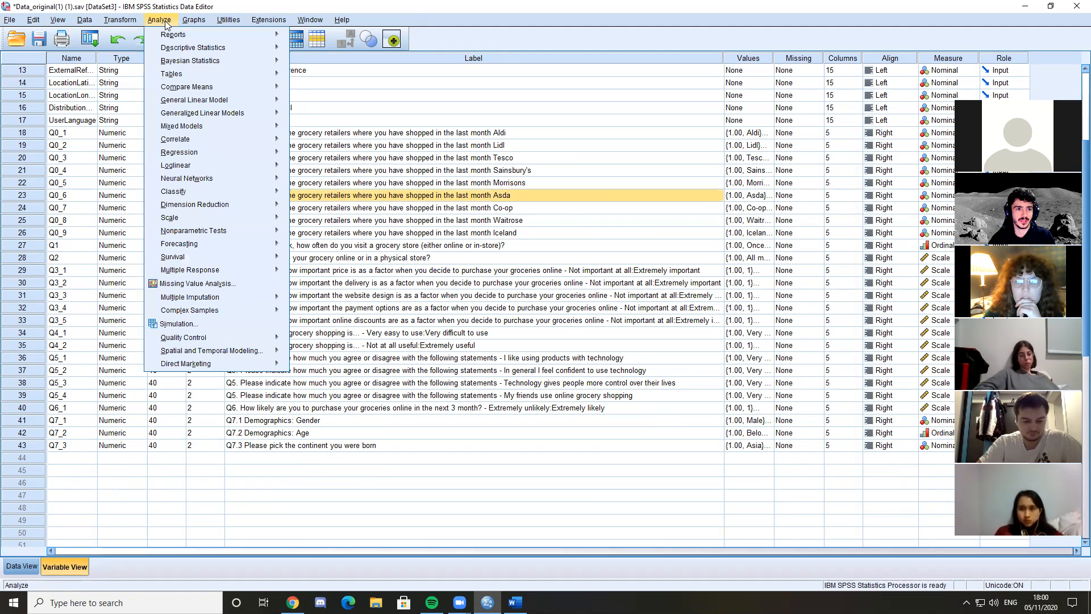
{"action": "mouse_move", "coordinate": [190, 47]}
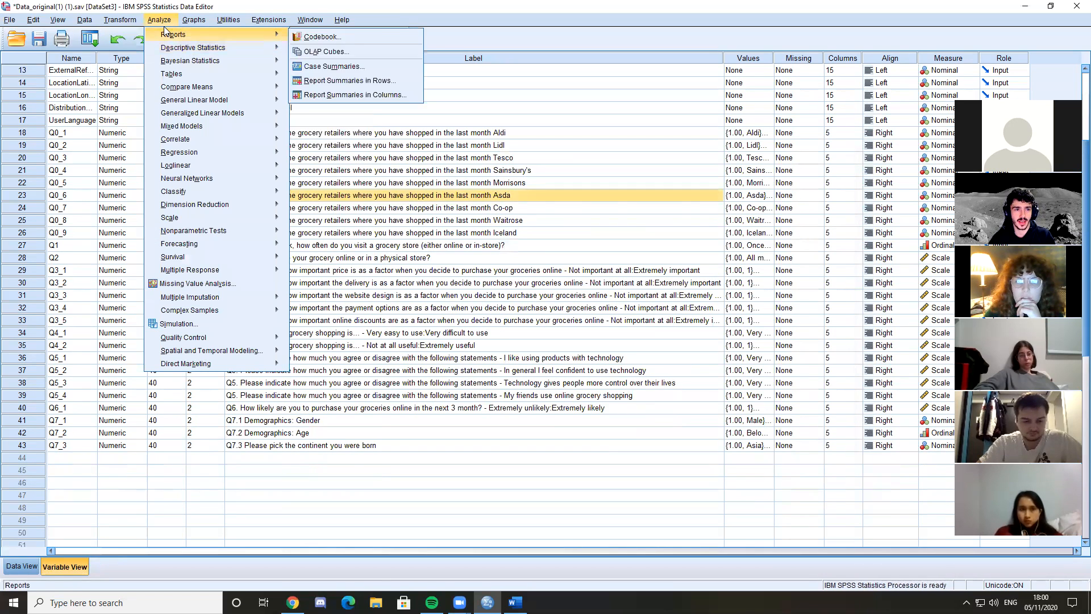
{"action": "left_click", "coordinate": [323, 50]}
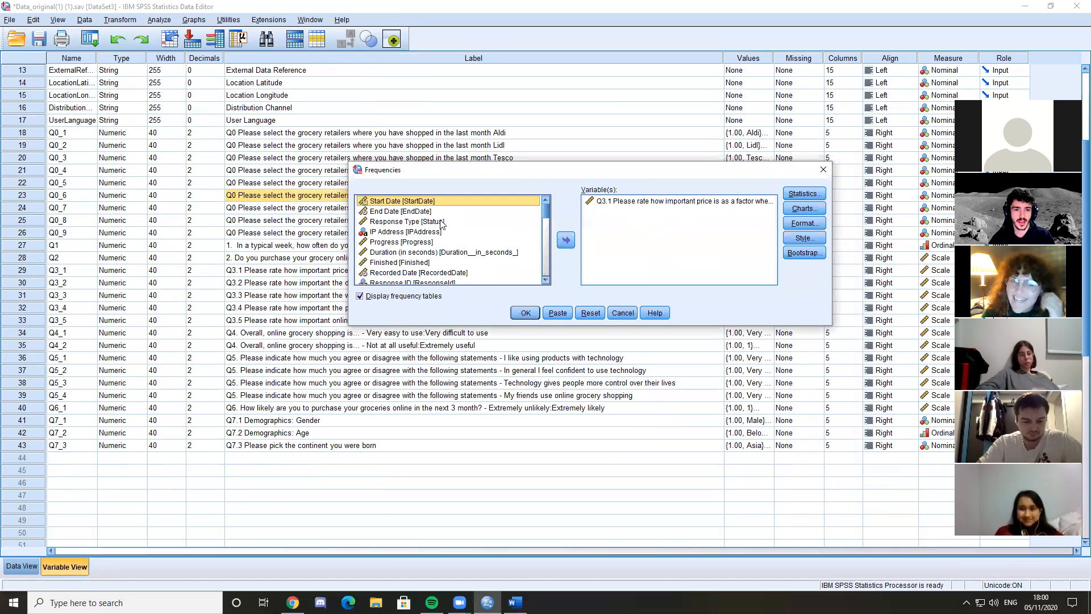
{"action": "left_click_drag", "start_coordinate": [547, 212], "coordinate": [549, 244]}
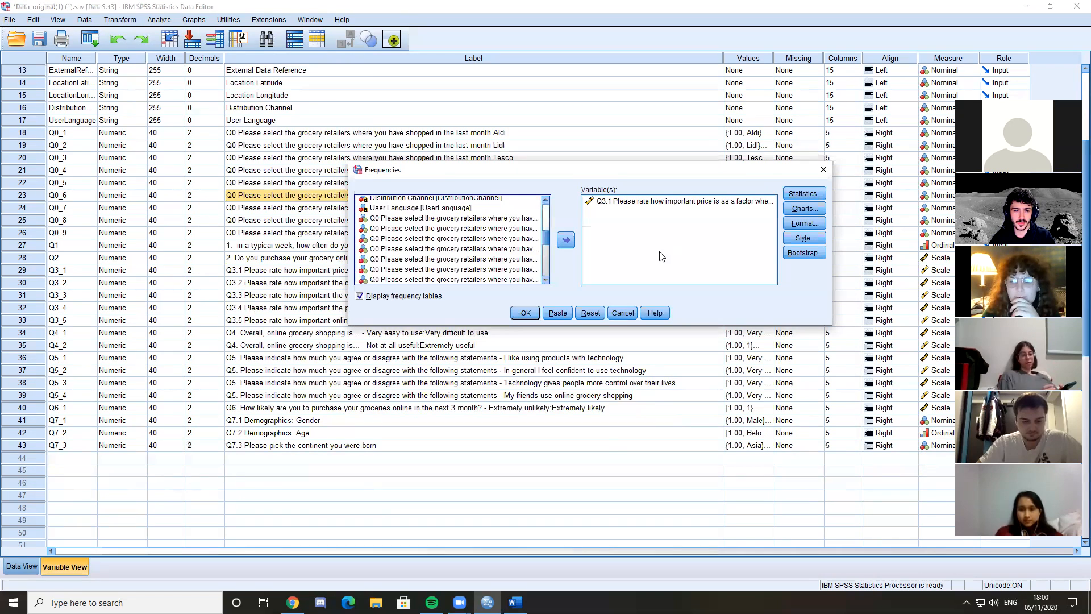
{"action": "scroll", "coordinate": [392, 257], "scroll_direction": "down", "scroll_amount": 3}
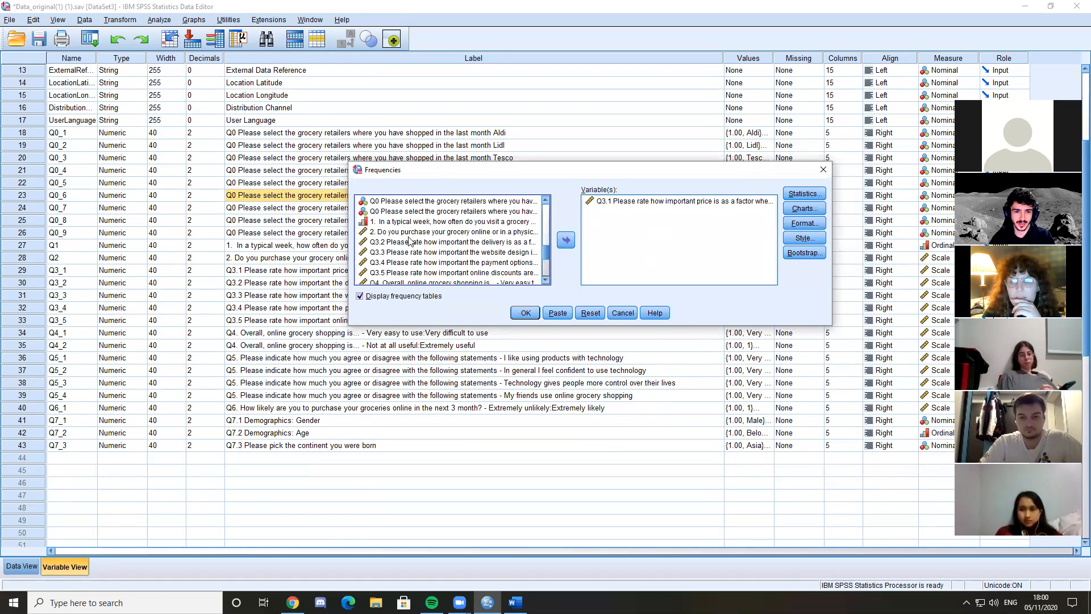
{"action": "double_click", "coordinate": [423, 233]}
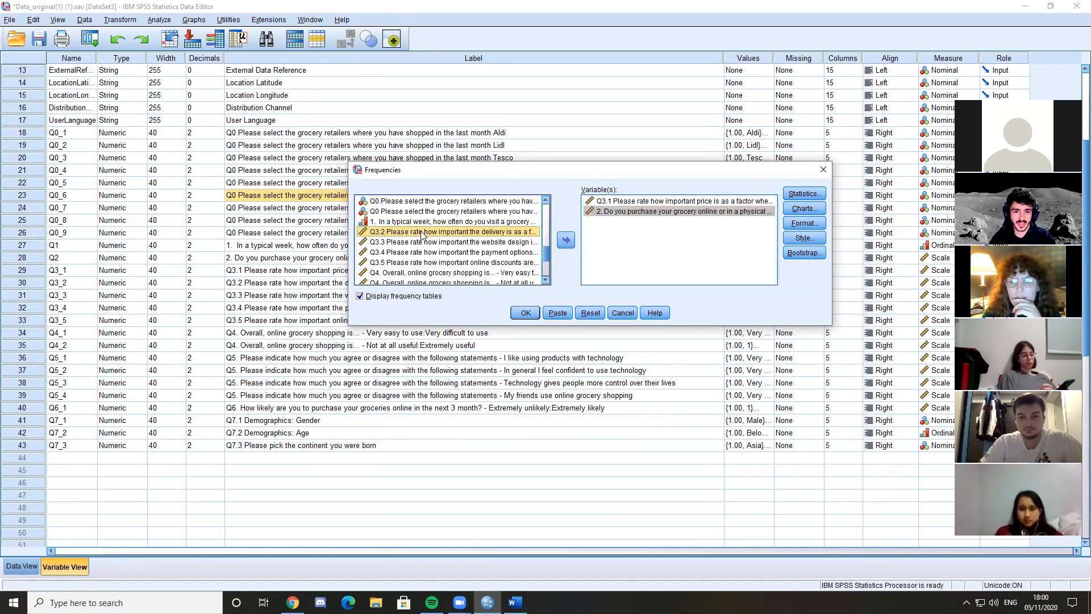
{"action": "scroll", "coordinate": [394, 277], "scroll_direction": "down", "scroll_amount": 2}
{"action": "double_click", "coordinate": [395, 273]}
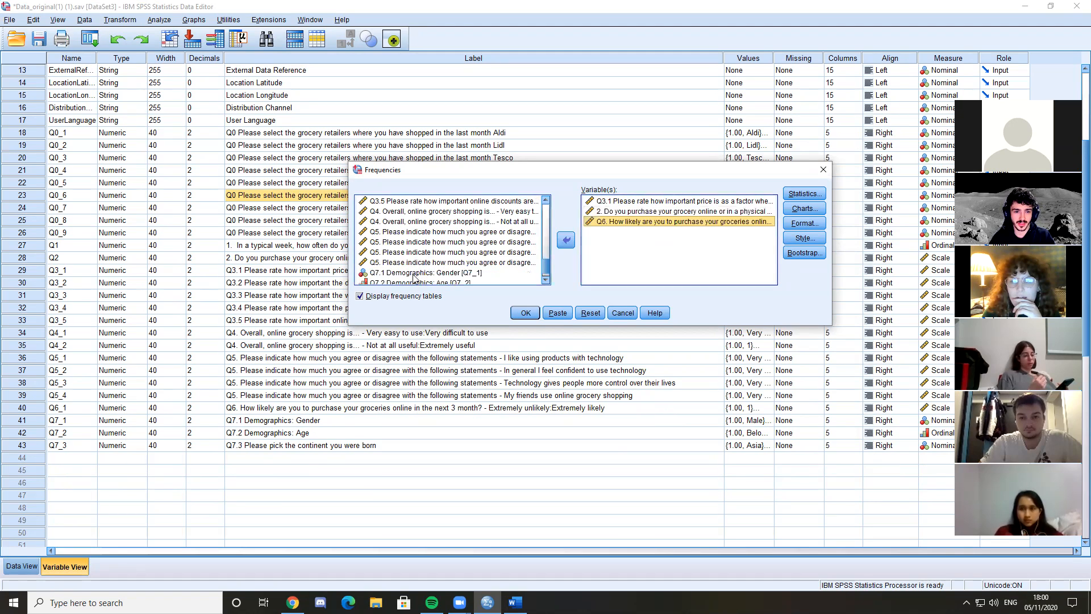
{"action": "double_click", "coordinate": [420, 273]}
Keep pie charts with percentages as the chart type and run the Frequencies analysis
{"action": "left_click", "coordinate": [811, 210]}
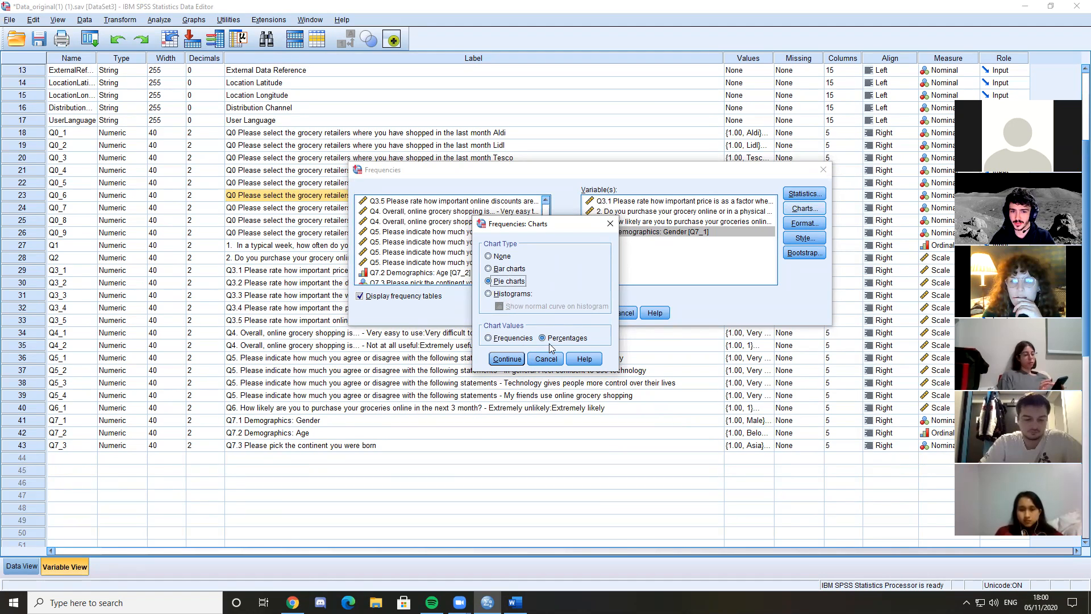
{"action": "left_click", "coordinate": [507, 359]}
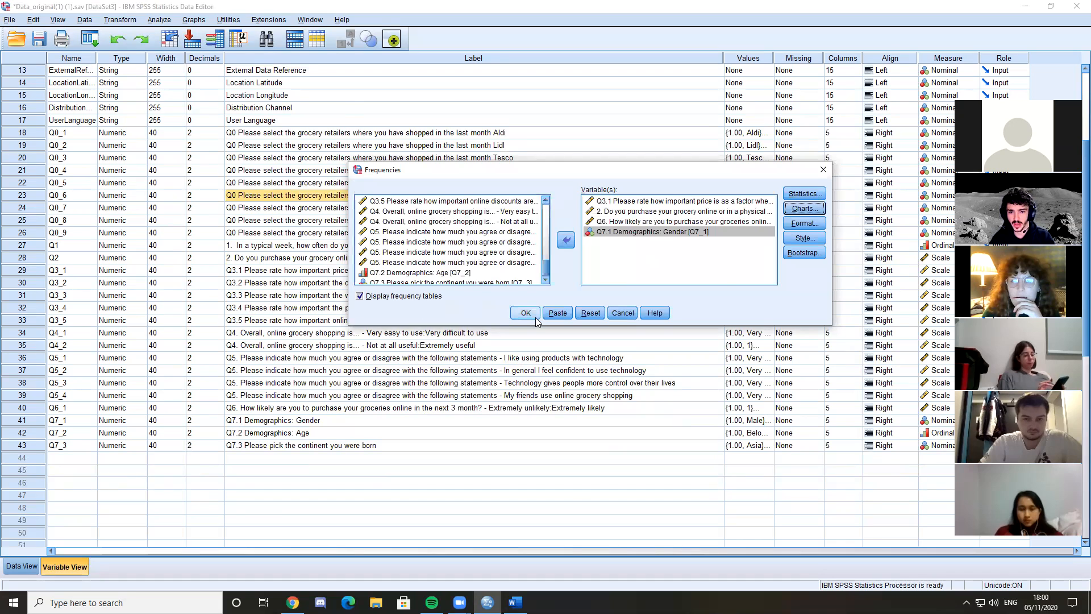
{"action": "left_click", "coordinate": [528, 312]}
Open the Q3.1 price importance pie chart for editing, show its data labels, and close the Chart Editor
{"action": "left_click_drag", "start_coordinate": [896, 205], "coordinate": [898, 314]}
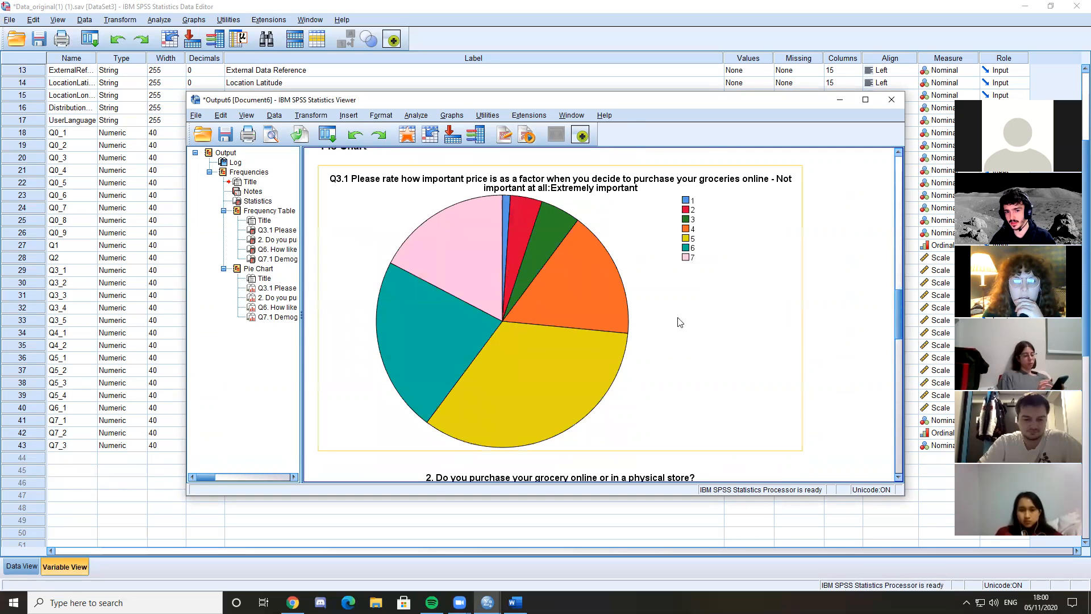
{"action": "double_click", "coordinate": [477, 285]}
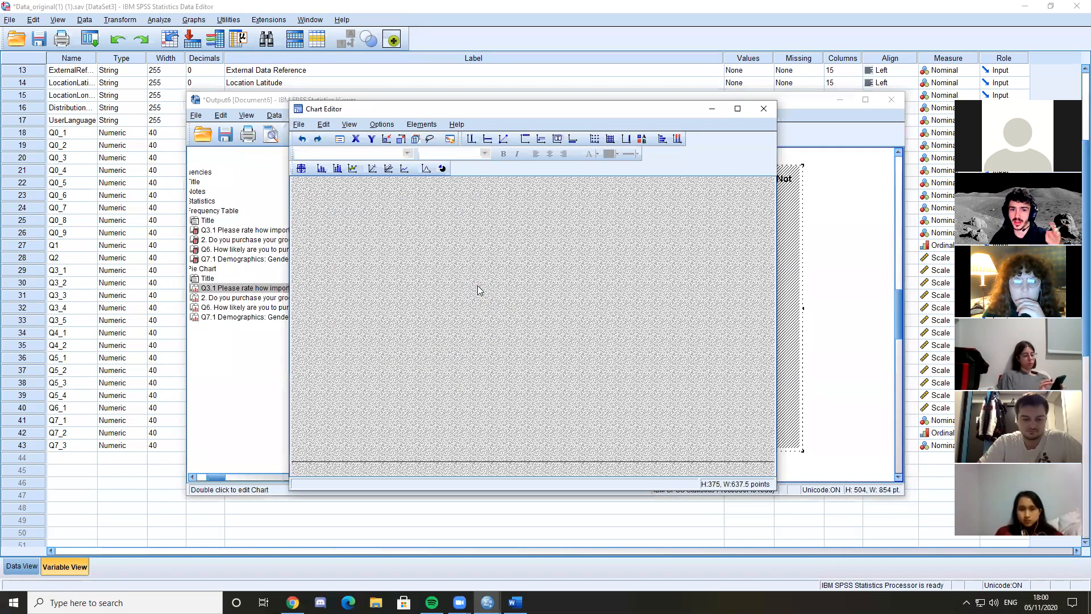
{"action": "right_click", "coordinate": [476, 285]}
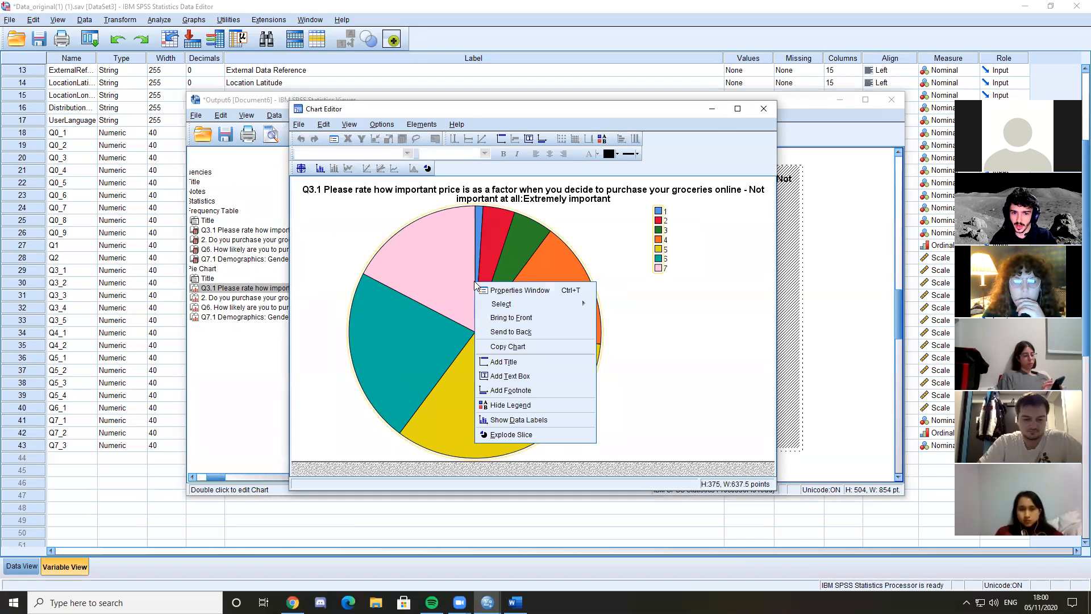
{"action": "left_click", "coordinate": [528, 426]}
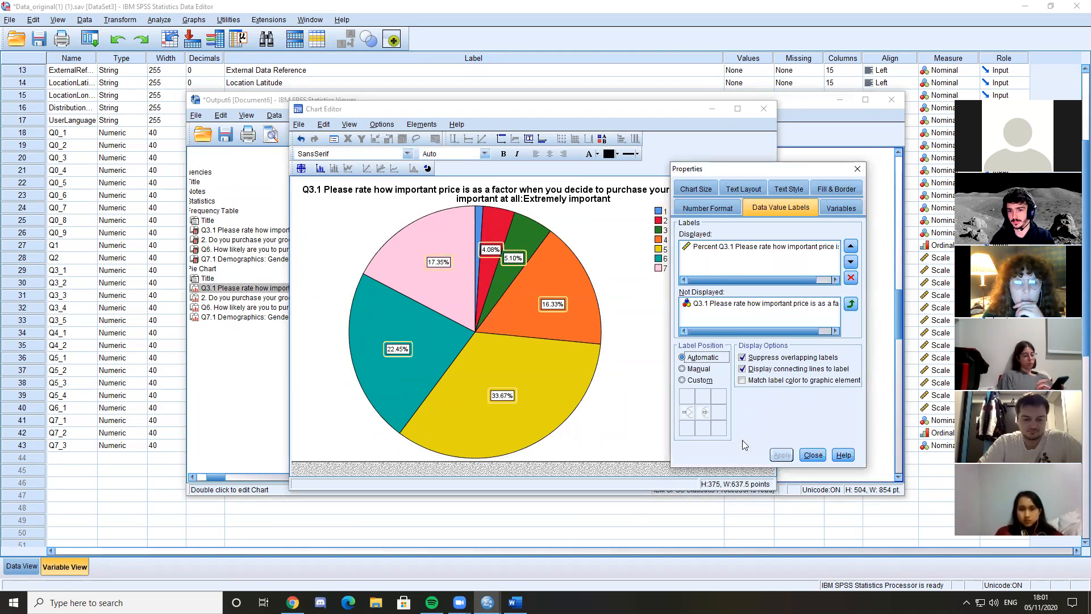
{"action": "left_click", "coordinate": [816, 461]}
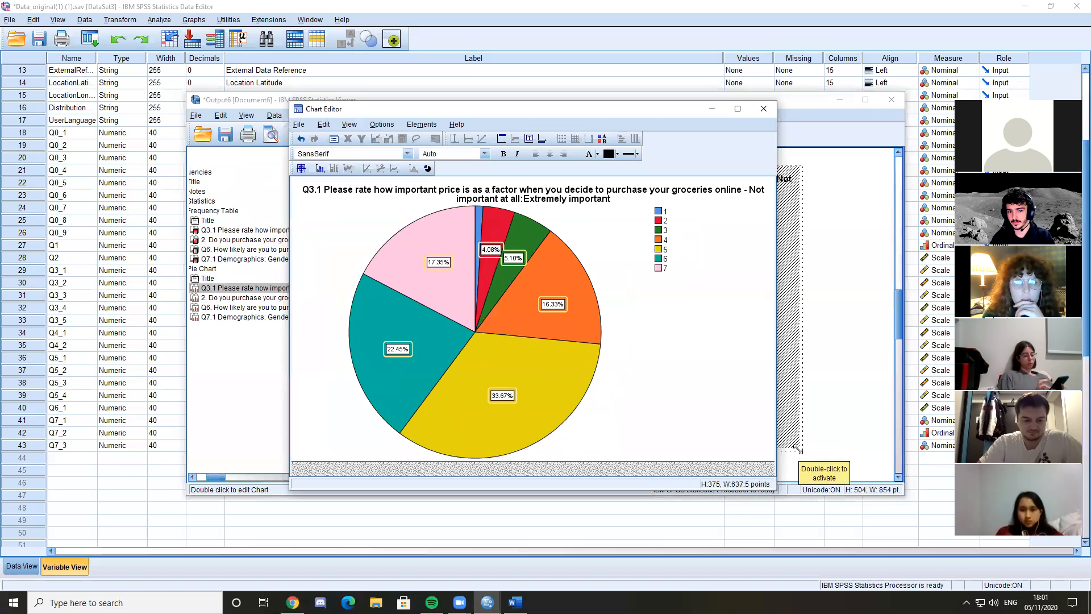
{"action": "left_click", "coordinate": [764, 109]}
Show data labels on the pie chart for question 2, online or physical store purchasing, and close the Chart Editor
{"action": "scroll", "coordinate": [626, 314], "scroll_direction": "down", "scroll_amount": 5}
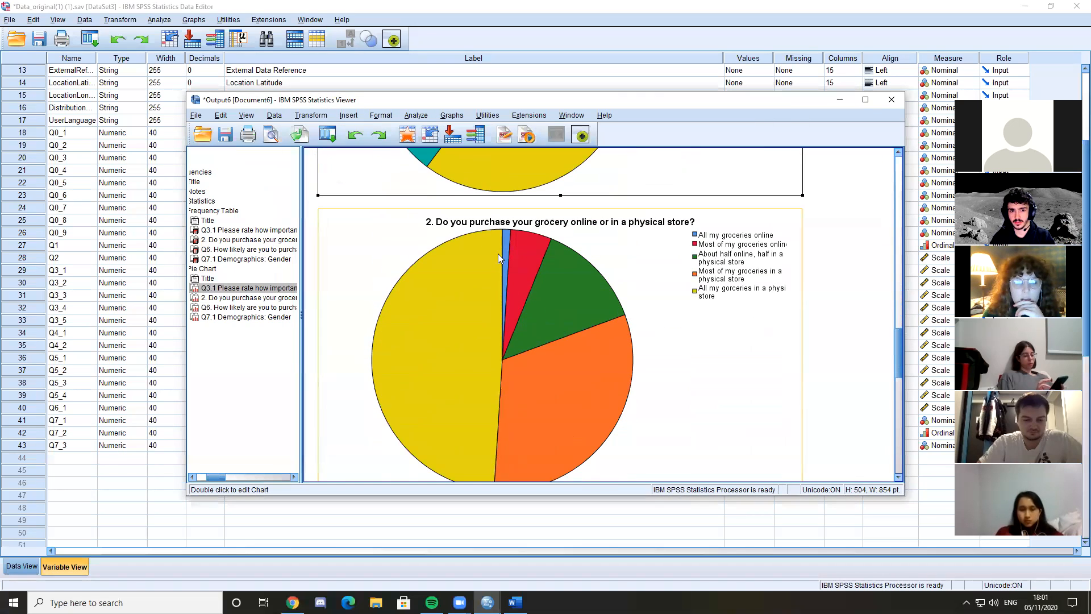
{"action": "right_click", "coordinate": [522, 291]}
{"action": "left_click", "coordinate": [461, 352]}
{"action": "double_click", "coordinate": [461, 352]}
{"action": "right_click", "coordinate": [602, 439]}
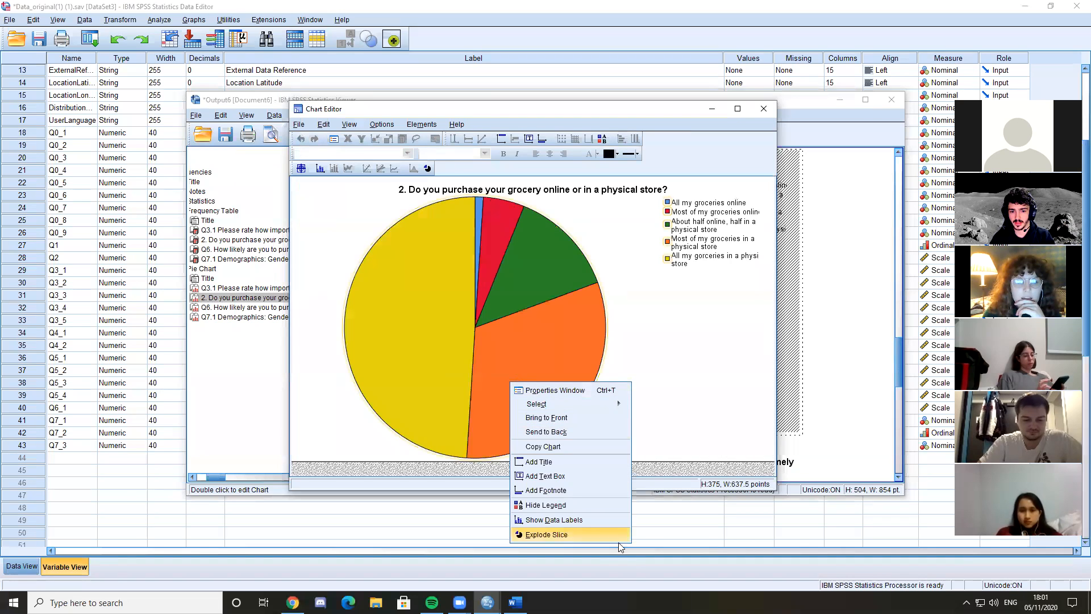
{"action": "left_click", "coordinate": [578, 520]}
{"action": "left_click", "coordinate": [814, 455]}
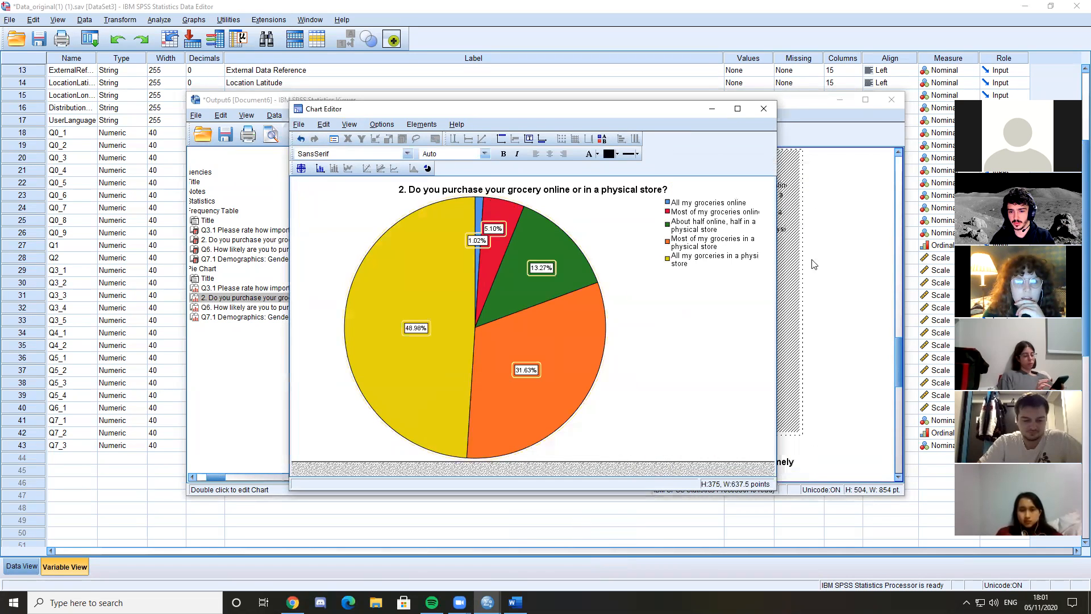
{"action": "left_click", "coordinate": [763, 108]}
Show data labels on the Q6 pie chart about buying groceries online in the next 3 months, then close the Chart Editor
{"action": "scroll", "coordinate": [546, 364], "scroll_direction": "up", "scroll_amount": 1}
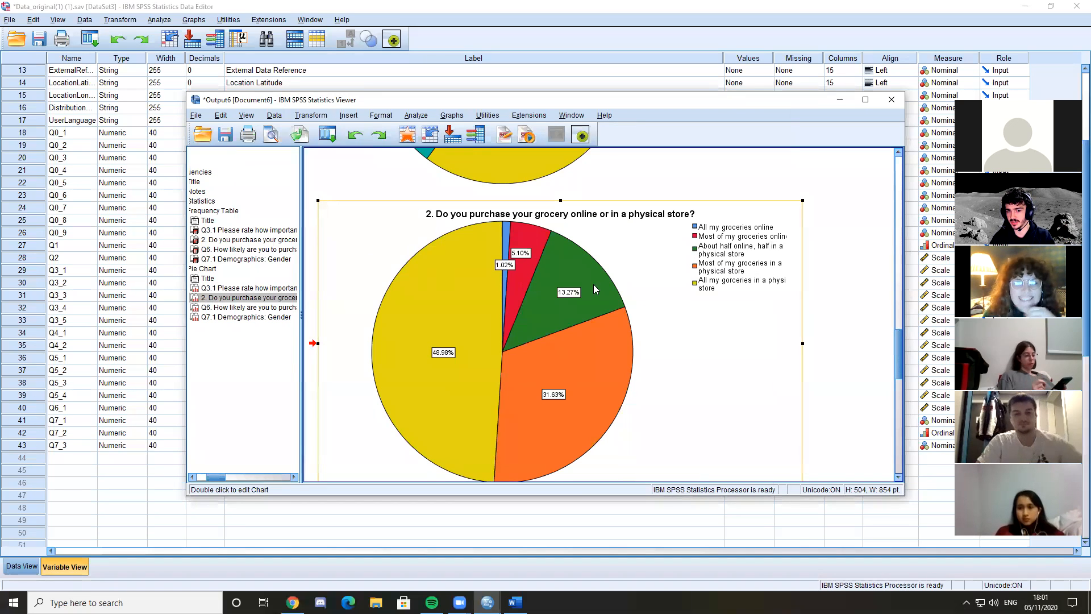
{"action": "scroll", "coordinate": [642, 287], "scroll_direction": "down", "scroll_amount": 5}
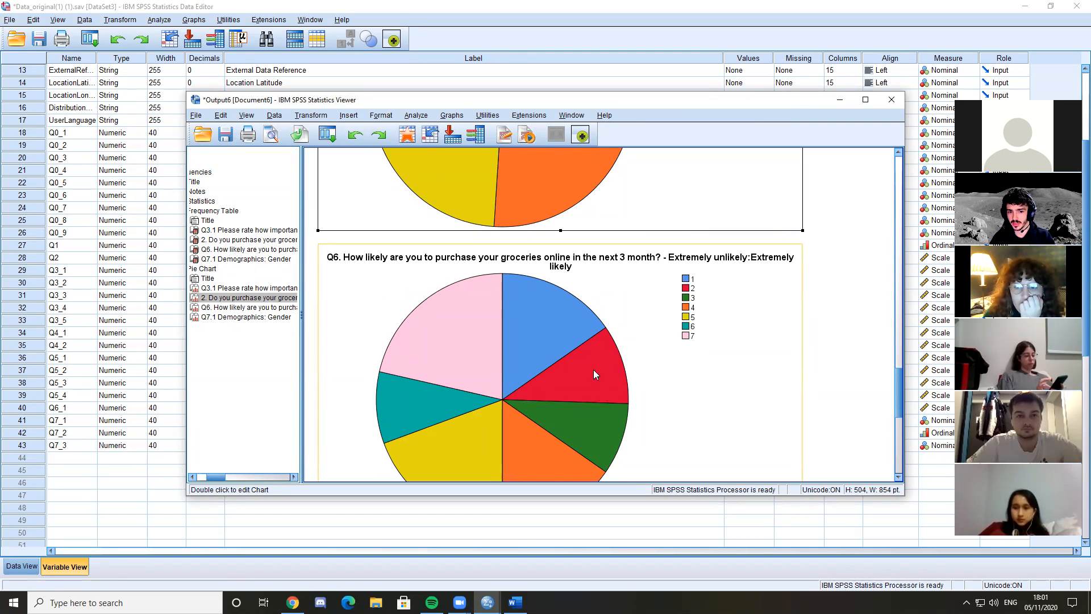
{"action": "scroll", "coordinate": [501, 237], "scroll_direction": "down", "scroll_amount": 3}
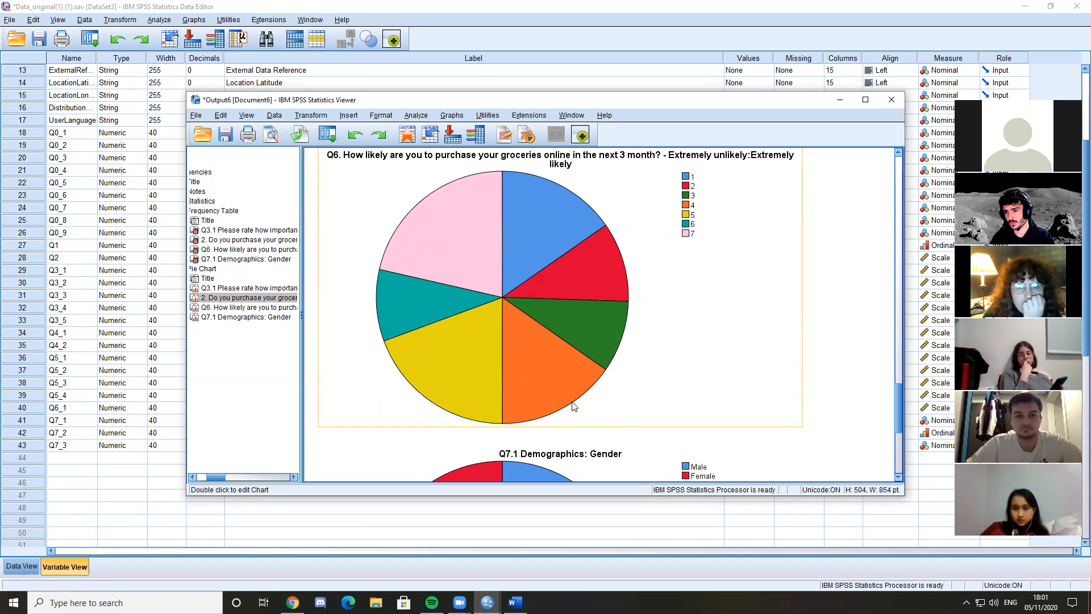
{"action": "scroll", "coordinate": [575, 369], "scroll_direction": "down", "scroll_amount": 2}
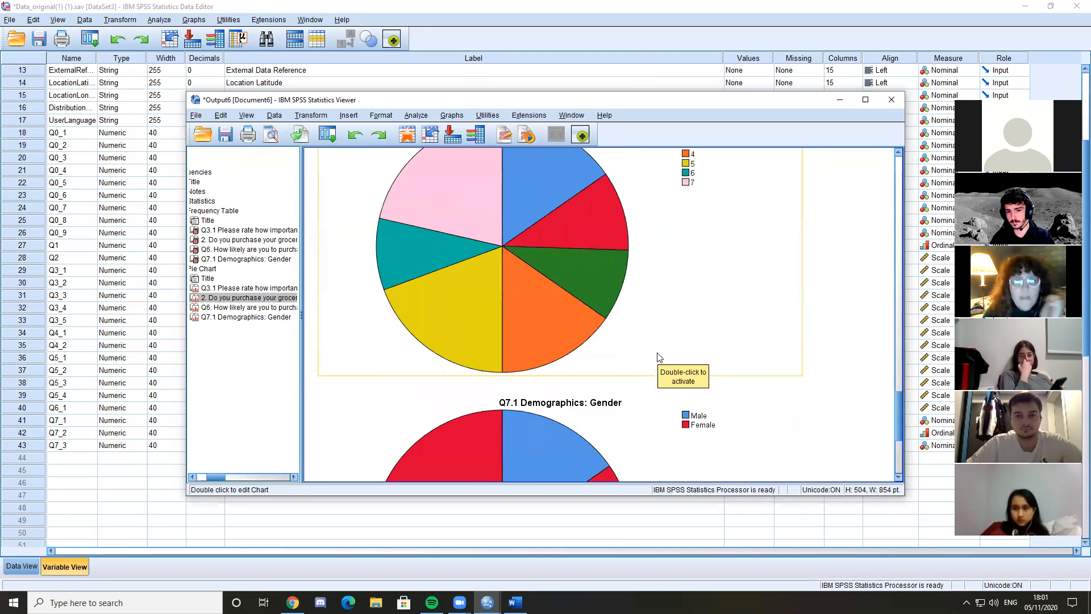
{"action": "double_click", "coordinate": [567, 323]}
{"action": "left_click", "coordinate": [763, 109]}
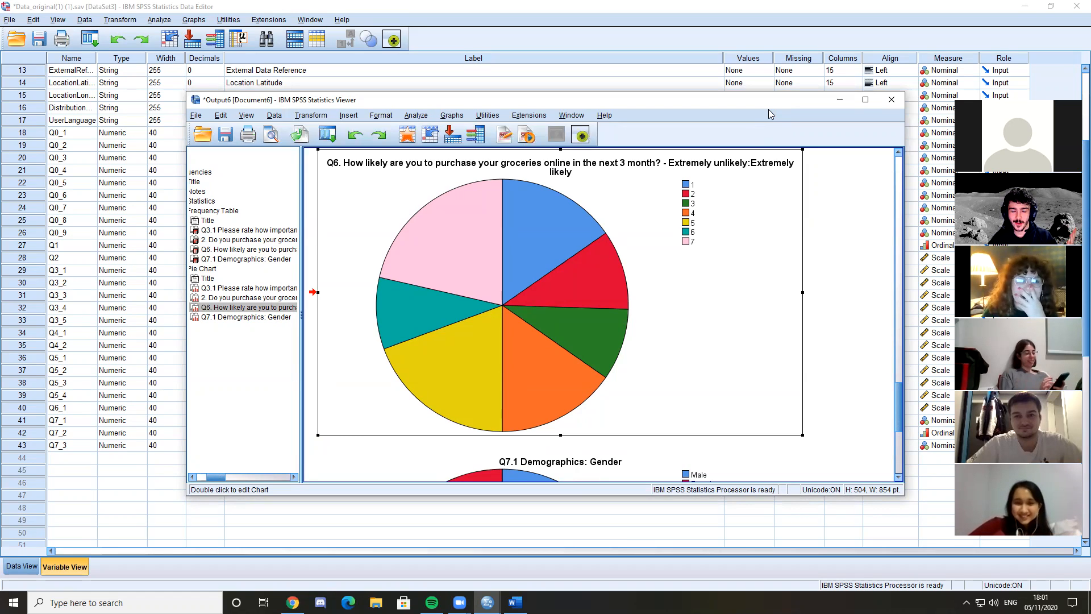
{"action": "double_click", "coordinate": [590, 278]}
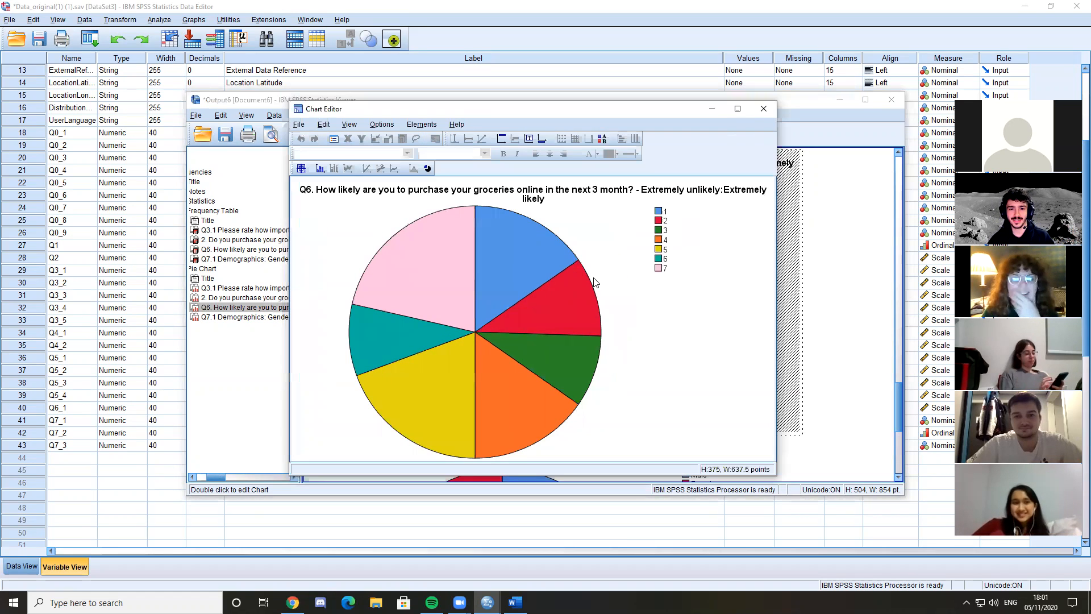
{"action": "double_click", "coordinate": [575, 315]}
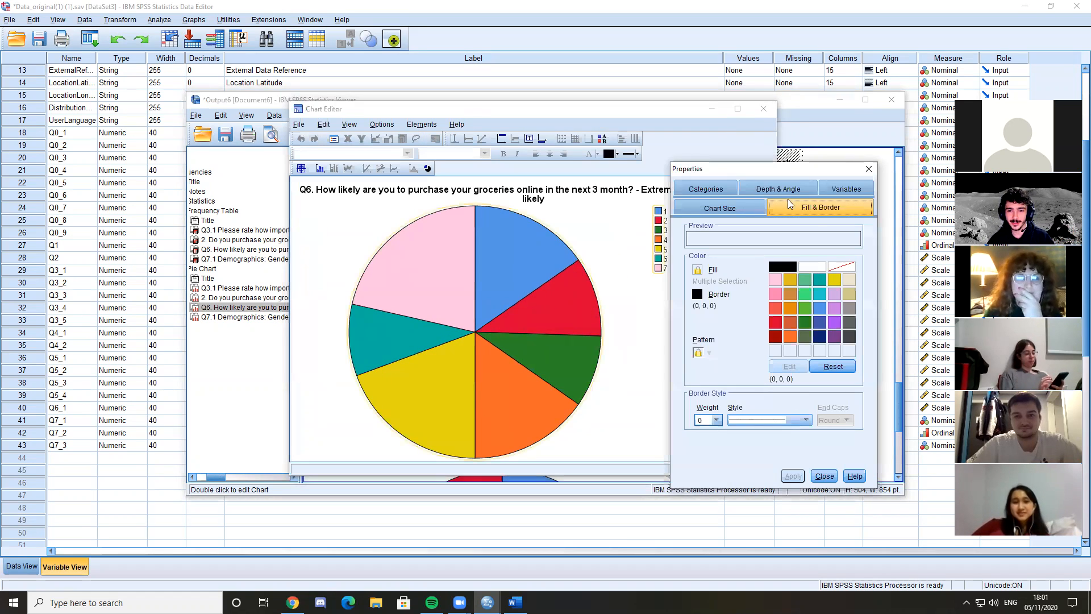
{"action": "left_click", "coordinate": [869, 169]}
{"action": "right_click", "coordinate": [518, 307]}
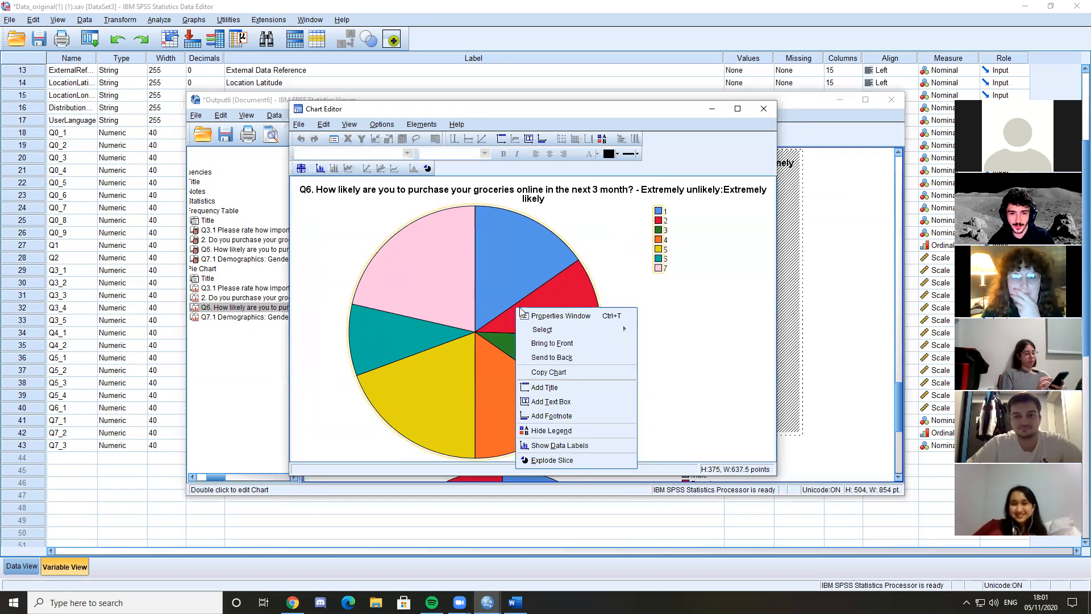
{"action": "left_click", "coordinate": [579, 447]}
{"action": "left_click", "coordinate": [815, 460]}
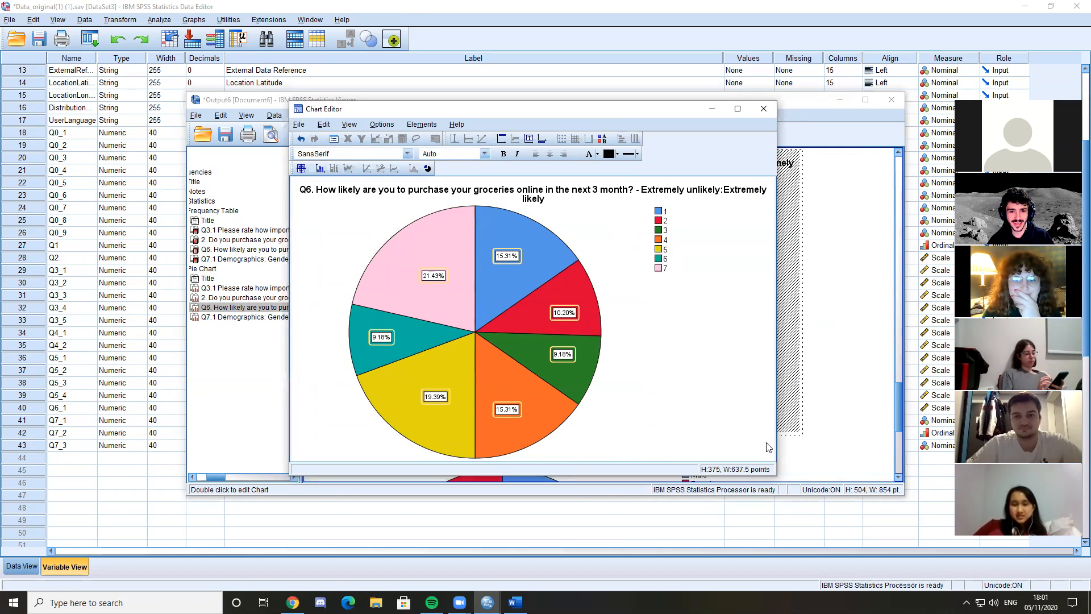
{"action": "left_click", "coordinate": [763, 108]}
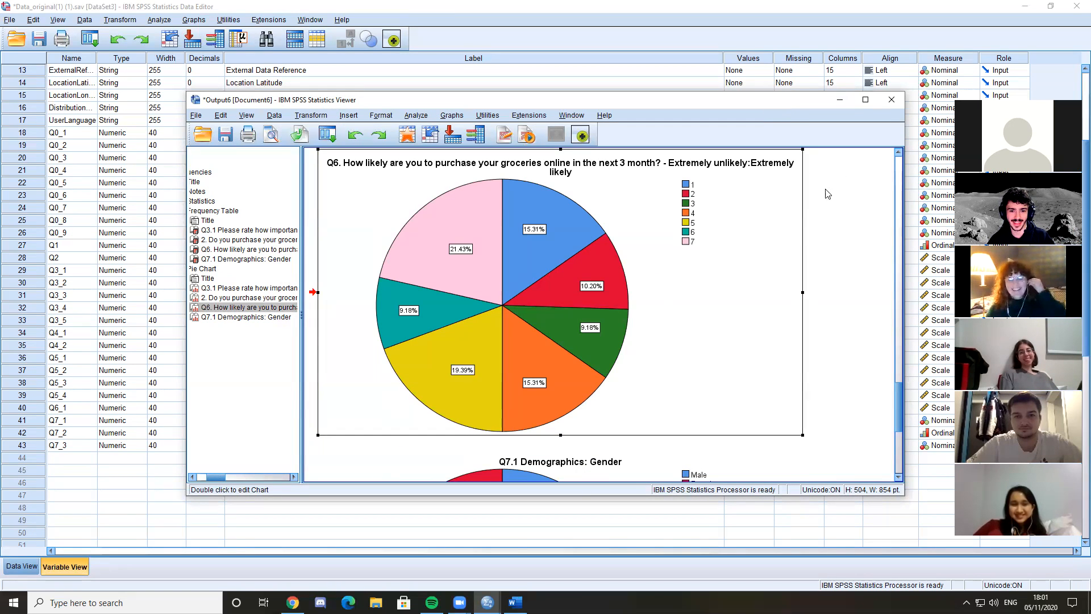
Review the frequency tables, show data labels on the Q7.1 Gender pie chart, and close the Chart Editor
{"action": "scroll", "coordinate": [806, 335], "scroll_direction": "up", "scroll_amount": 5}
{"action": "scroll", "coordinate": [807, 335], "scroll_direction": "up", "scroll_amount": 15}
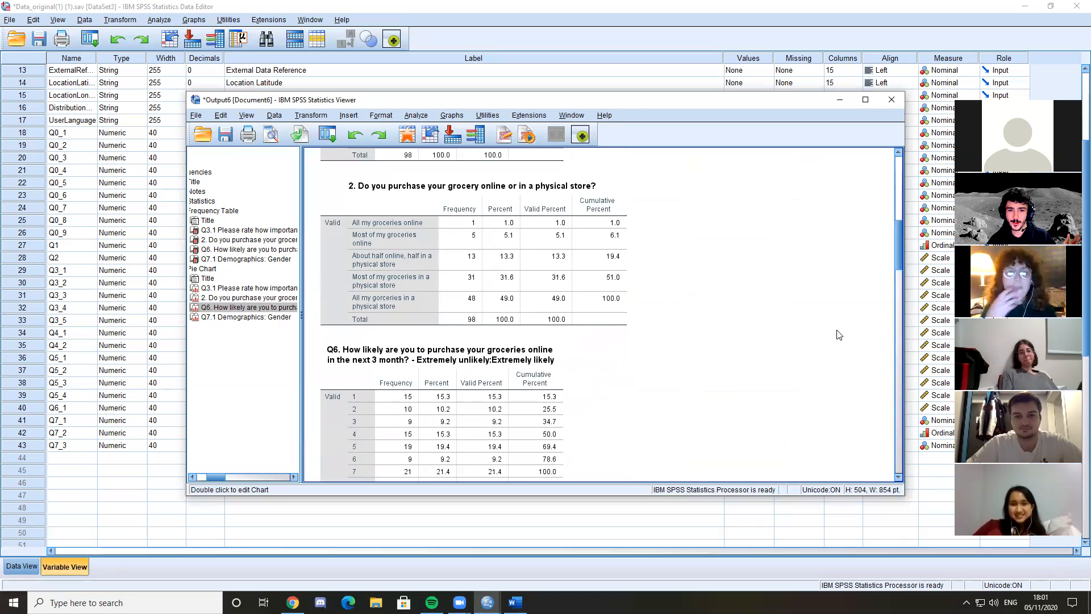
{"action": "scroll", "coordinate": [845, 344], "scroll_direction": "down", "scroll_amount": 4}
{"action": "scroll", "coordinate": [845, 344], "scroll_direction": "down", "scroll_amount": 2}
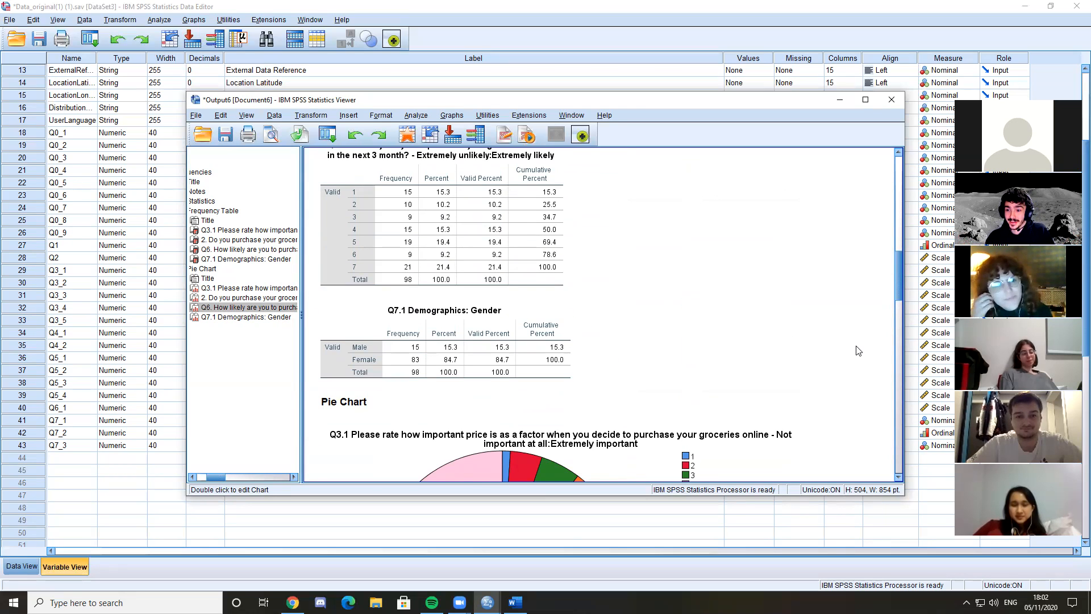
{"action": "scroll", "coordinate": [858, 351], "scroll_direction": "down", "scroll_amount": 4}
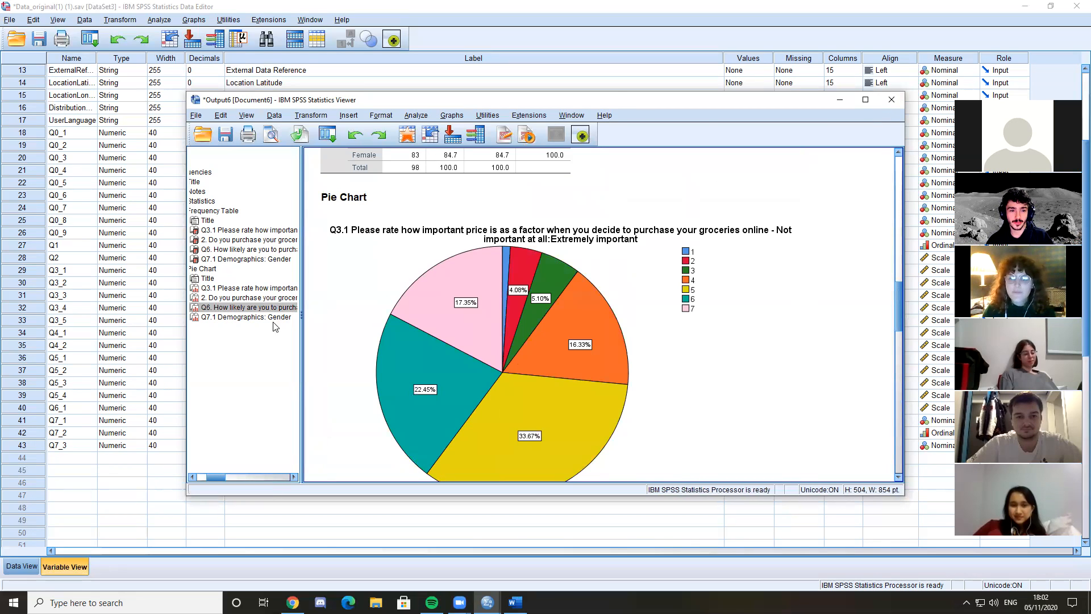
{"action": "scroll", "coordinate": [563, 354], "scroll_direction": "down", "scroll_amount": 15}
{"action": "right_click", "coordinate": [574, 345]}
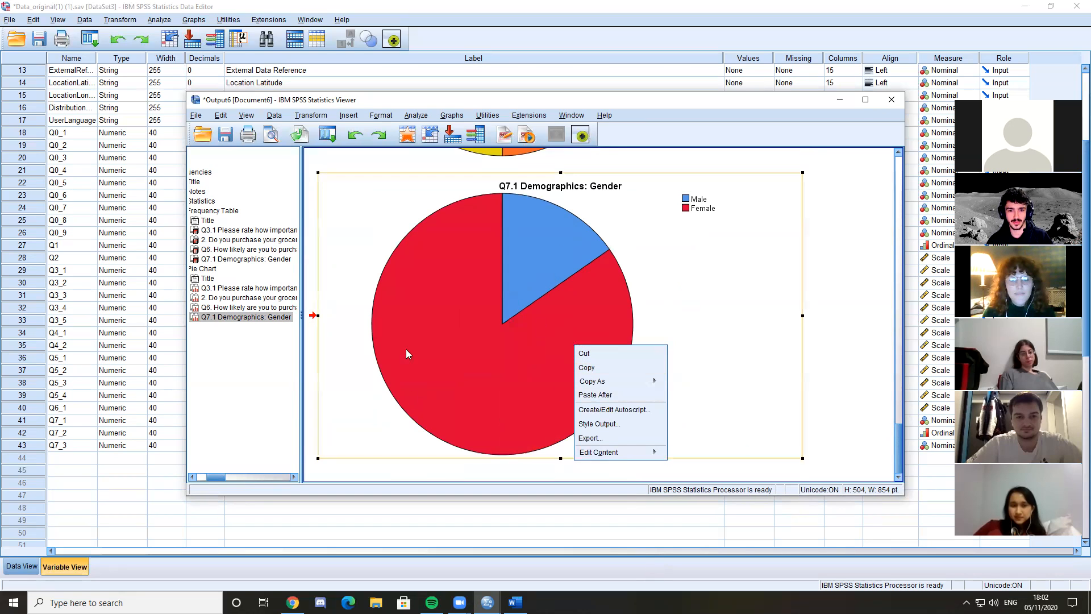
{"action": "left_click", "coordinate": [491, 358]}
{"action": "right_click", "coordinate": [509, 326]}
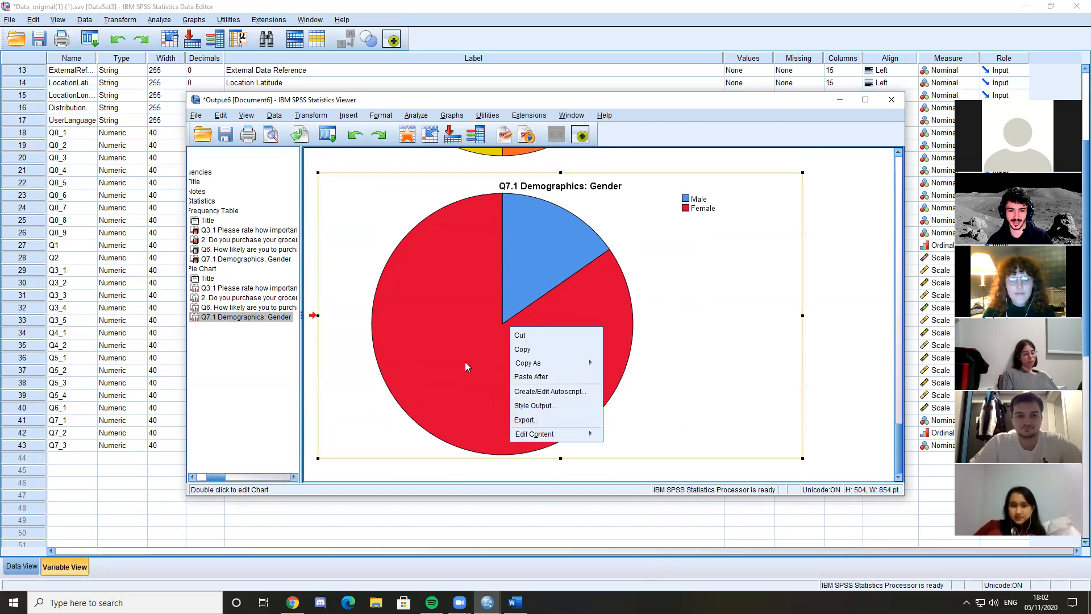
{"action": "double_click", "coordinate": [465, 362]}
{"action": "right_click", "coordinate": [511, 324]}
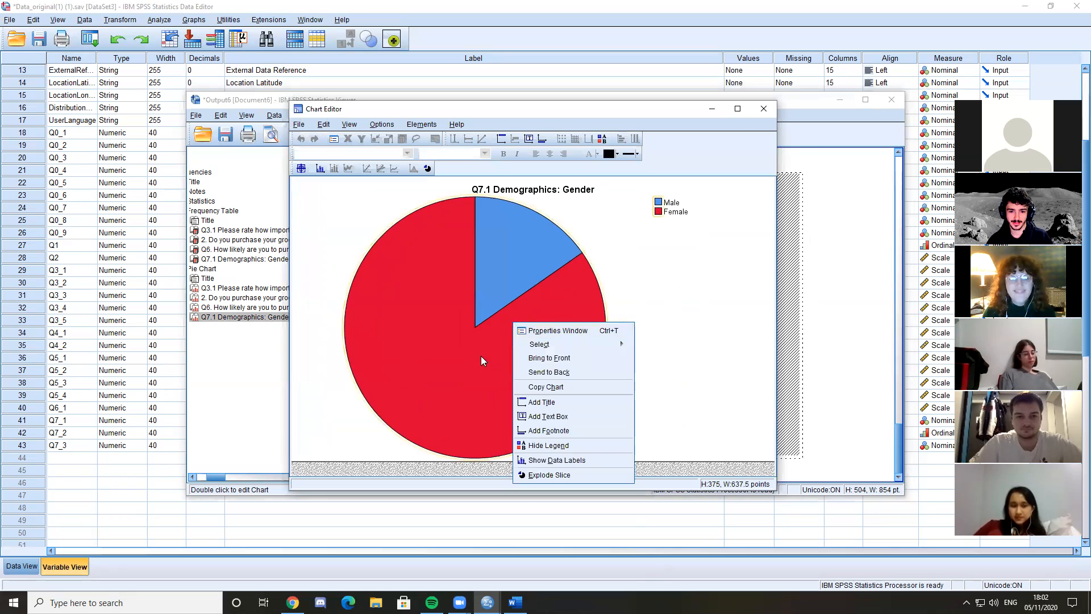
{"action": "left_click", "coordinate": [567, 456]}
{"action": "left_click", "coordinate": [858, 169]}
{"action": "left_click", "coordinate": [763, 109]}
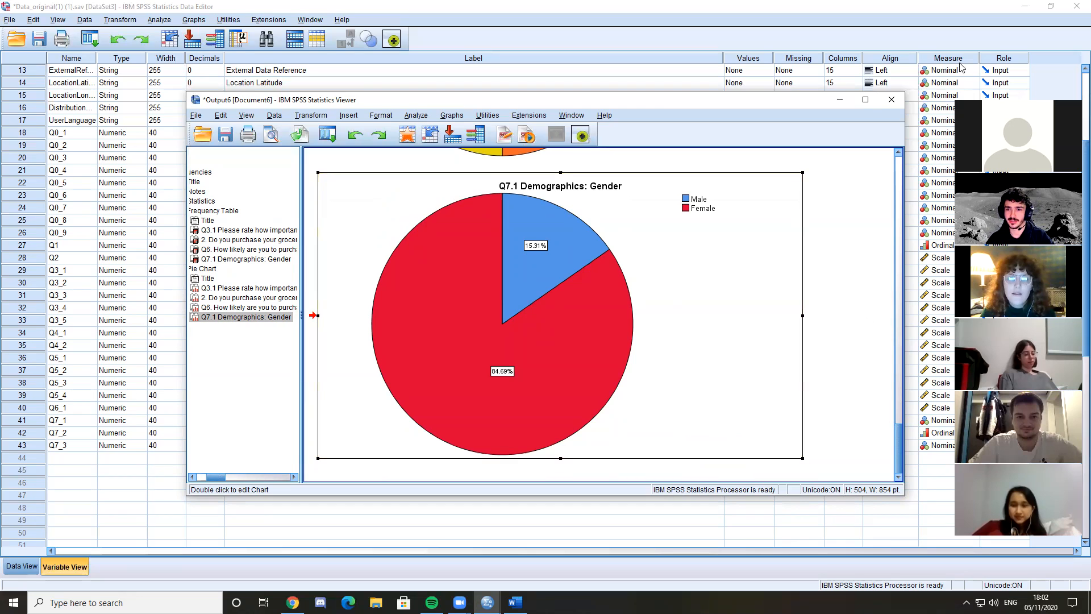
Close the output viewer holding the labelled Gender pie chart without saving its contents
{"action": "left_click_drag", "start_coordinate": [734, 104], "coordinate": [658, 107]}
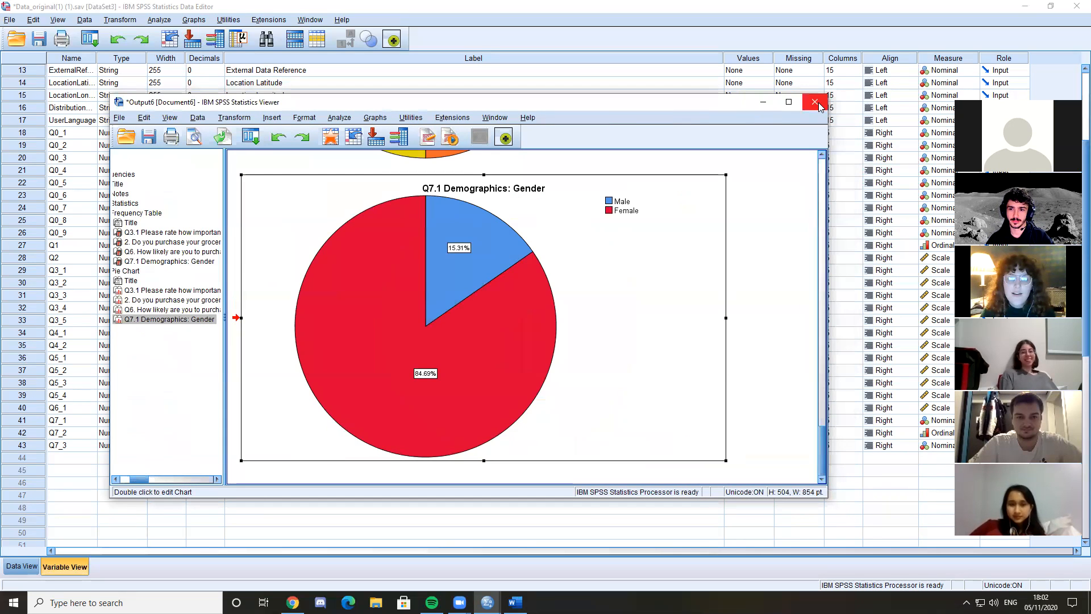
{"action": "left_click", "coordinate": [815, 102]}
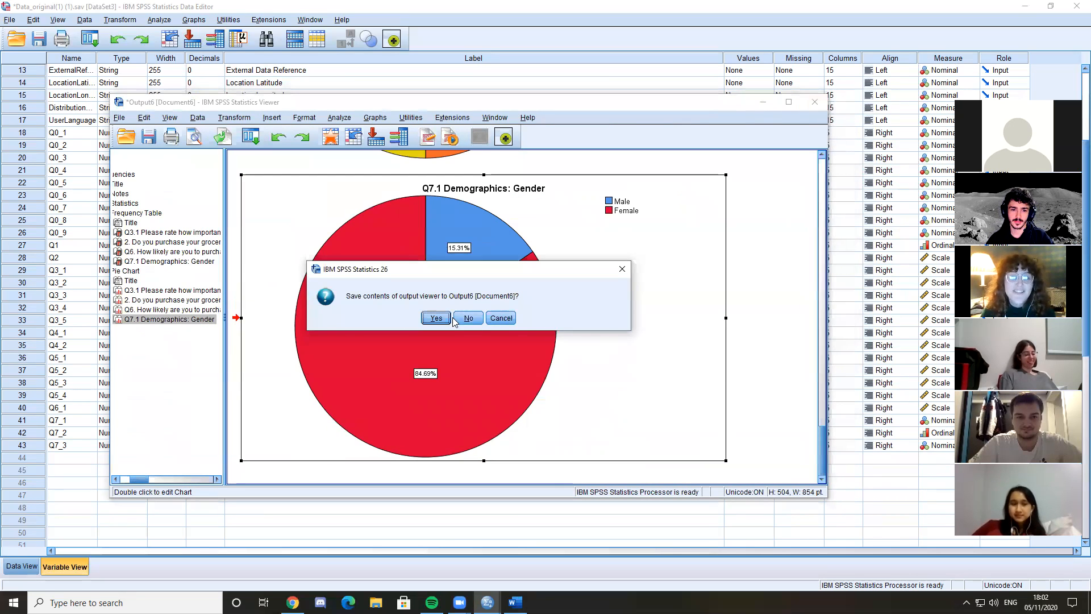
{"action": "left_click", "coordinate": [471, 321]}
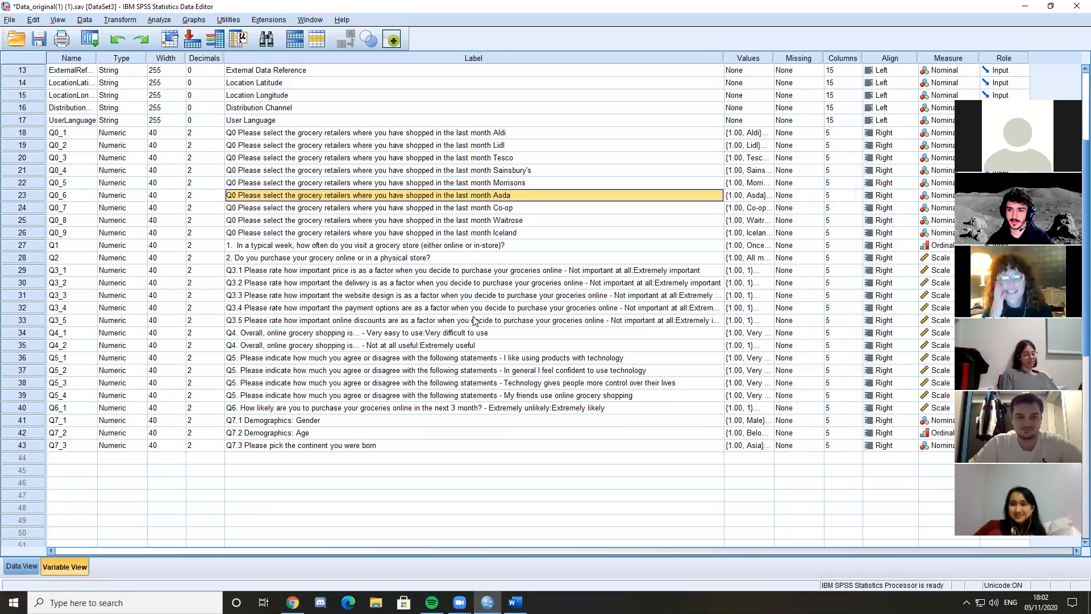
{"action": "scroll", "coordinate": [475, 322], "scroll_direction": "up", "scroll_amount": 4}
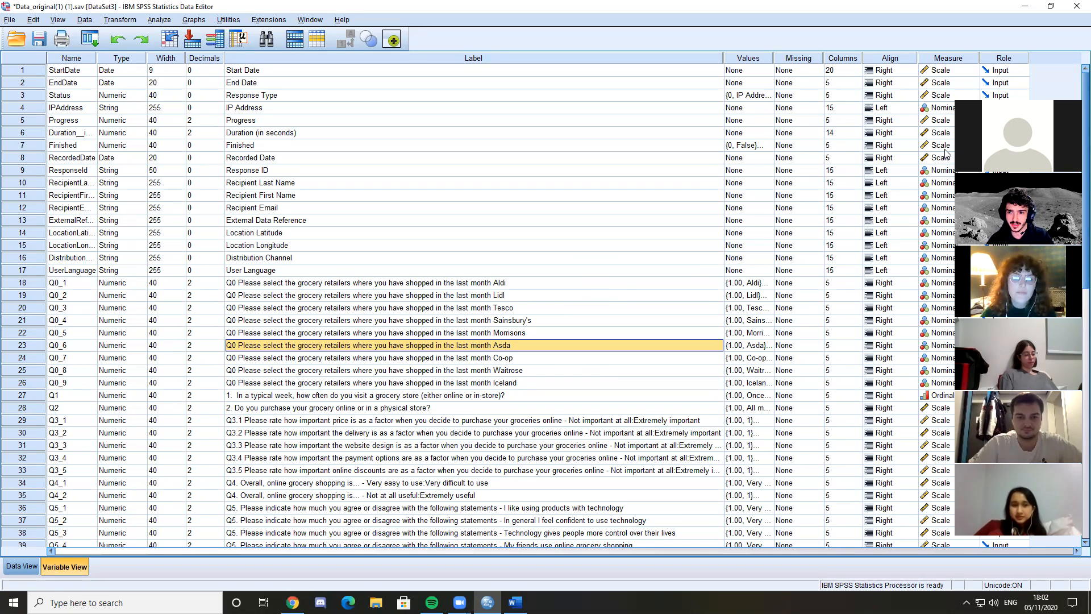
{"action": "left_click", "coordinate": [948, 58]}
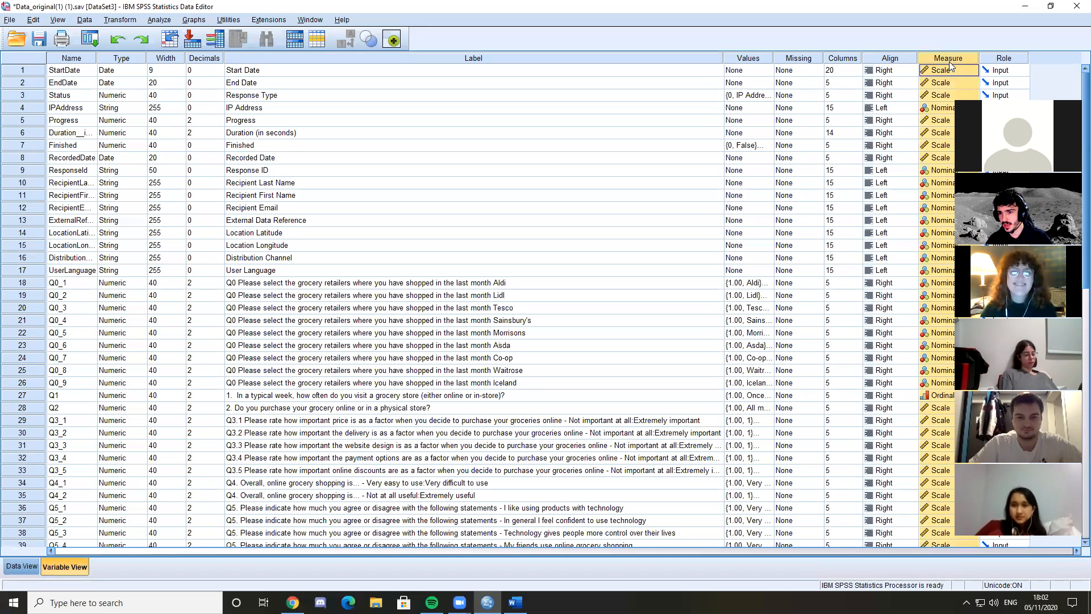
{"action": "left_click", "coordinate": [510, 333]}
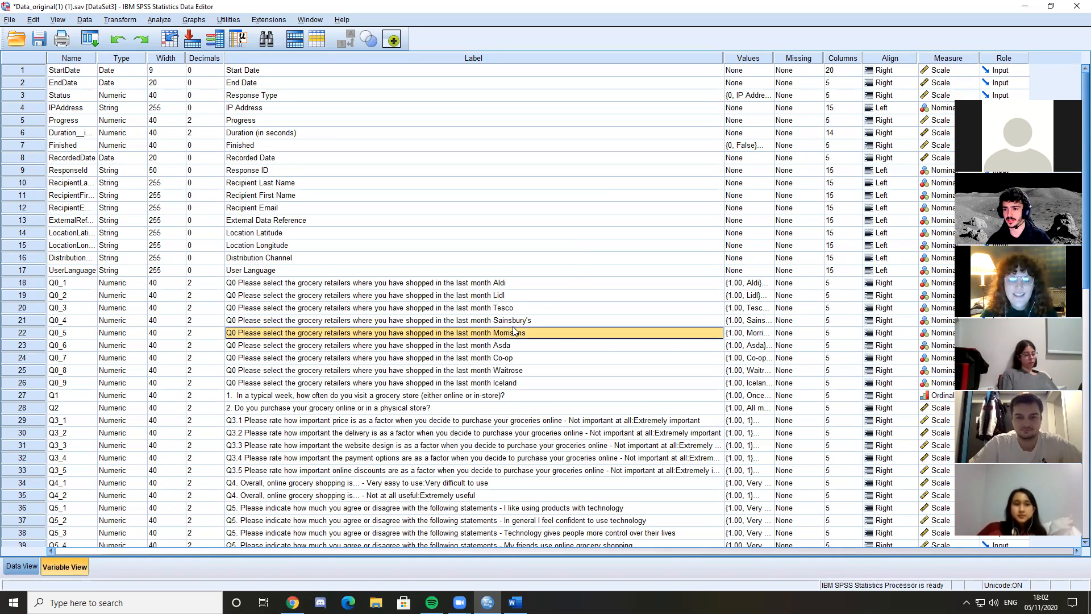
{"action": "left_click", "coordinate": [483, 333]}
Rerun Frequencies for Q3.1, question 2, Q6 and Q7.1 Gender, and close the new output without saving it
{"action": "left_click", "coordinate": [159, 20]}
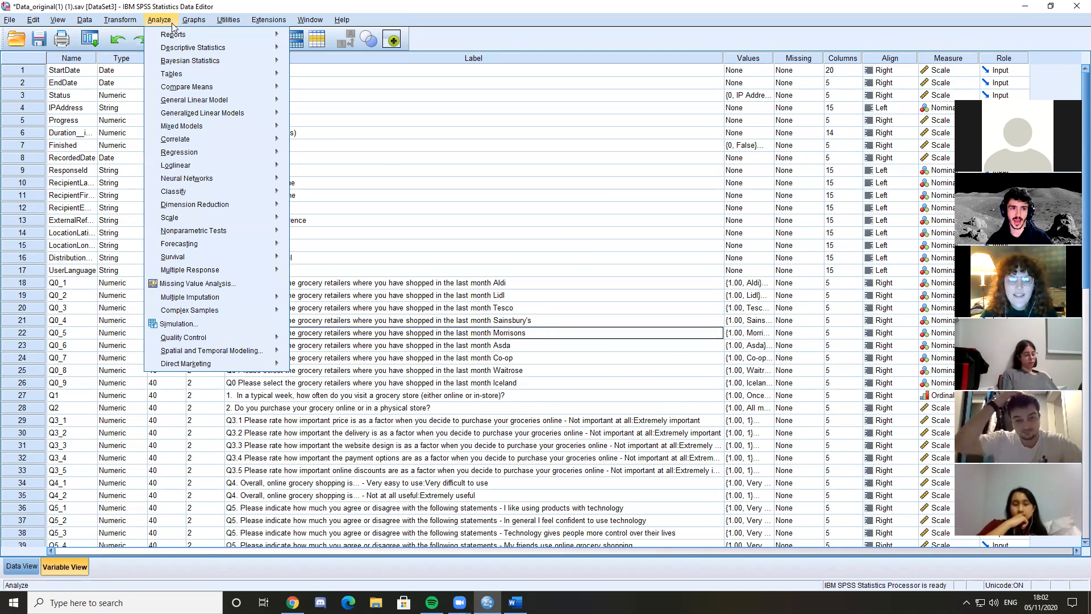
{"action": "mouse_move", "coordinate": [227, 47]}
{"action": "left_click", "coordinate": [318, 50]}
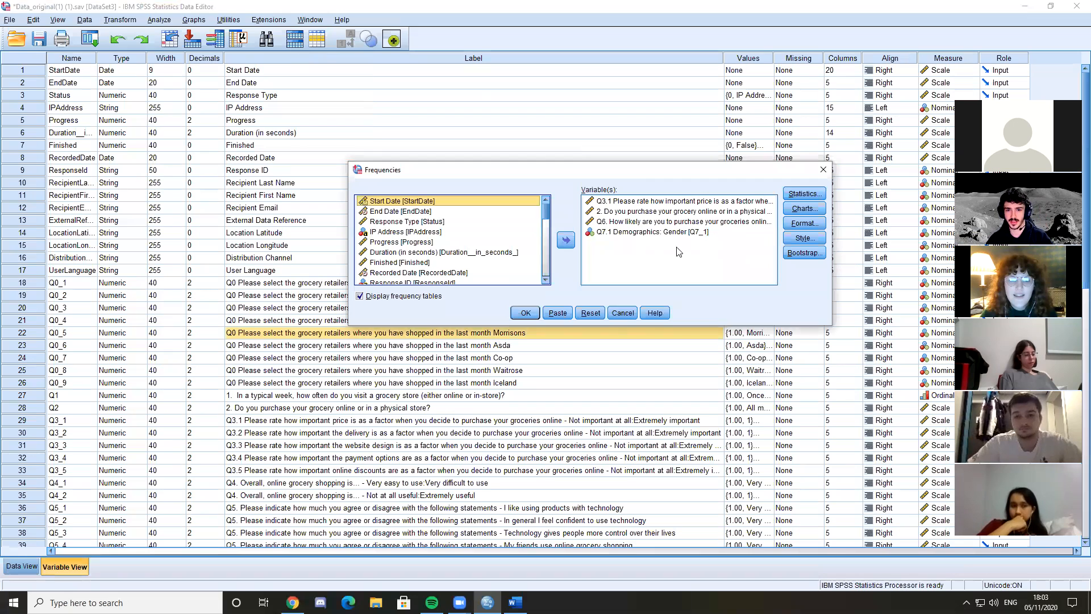
{"action": "left_click", "coordinate": [525, 313]}
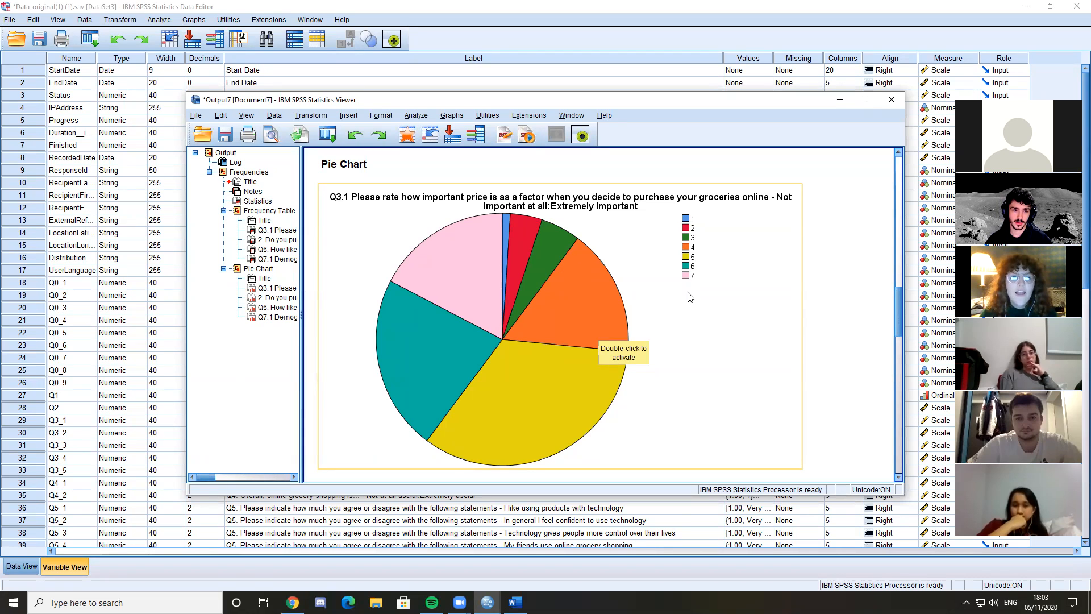
{"action": "left_click", "coordinate": [892, 100]}
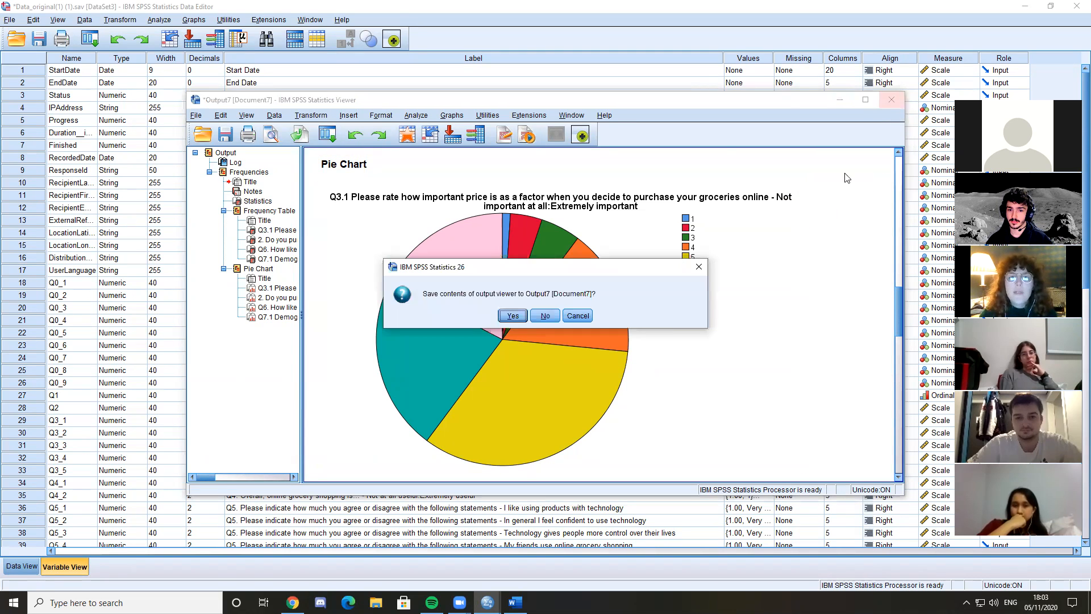
{"action": "left_click", "coordinate": [546, 316]}
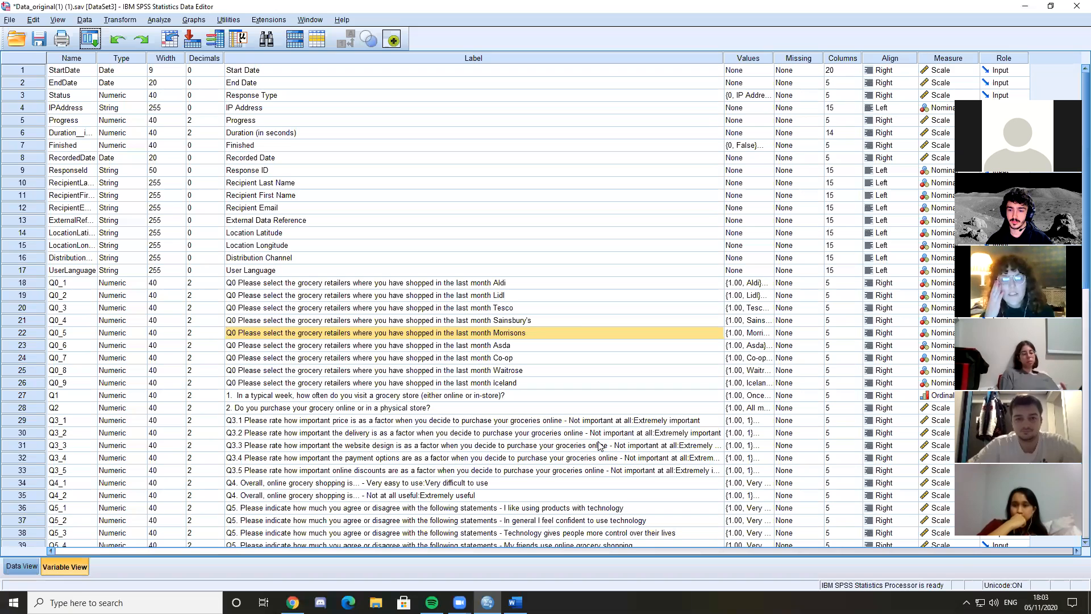
{"action": "left_click", "coordinate": [474, 335]}
{"action": "left_click", "coordinate": [782, 297]}
{"action": "left_click", "coordinate": [496, 284]}
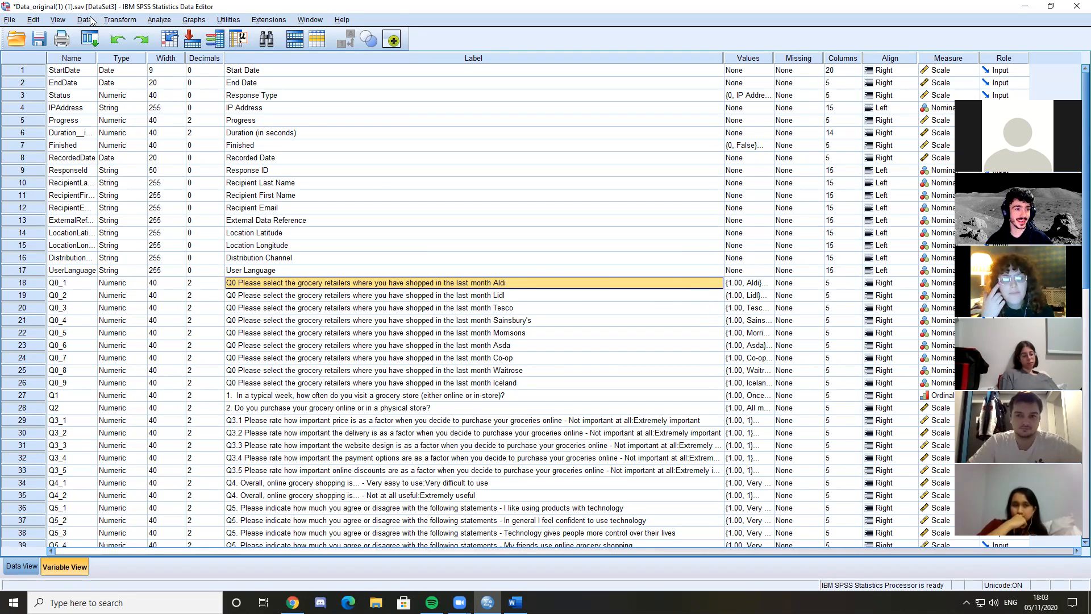
{"action": "left_click", "coordinate": [159, 20]}
{"action": "key", "text": "Escape"}
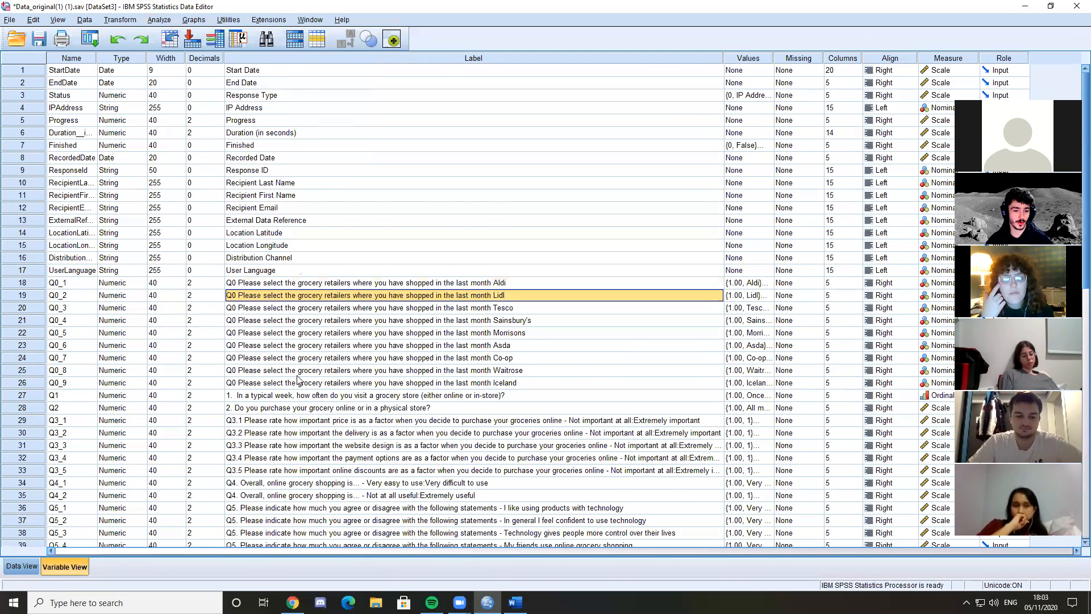
{"action": "scroll", "coordinate": [295, 368], "scroll_direction": "down", "scroll_amount": 2}
{"action": "left_click", "coordinate": [255, 345]}
Reopen Frequencies and remove Q7.1 Gender, question 2 and Q6 from the analysed variables, keeping only Q3.1 price importance
{"action": "left_click", "coordinate": [194, 19]}
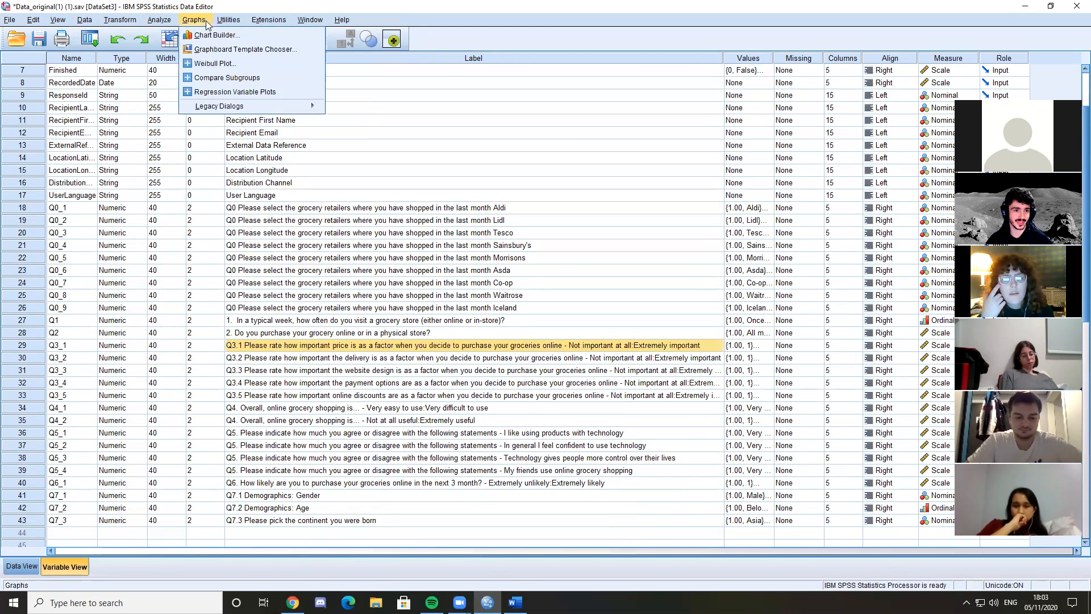
{"action": "mouse_move", "coordinate": [162, 21]}
{"action": "mouse_move", "coordinate": [188, 48]}
{"action": "left_click", "coordinate": [304, 48]}
{"action": "double_click", "coordinate": [631, 232]}
{"action": "double_click", "coordinate": [654, 210]}
{"action": "left_click", "coordinate": [628, 211]}
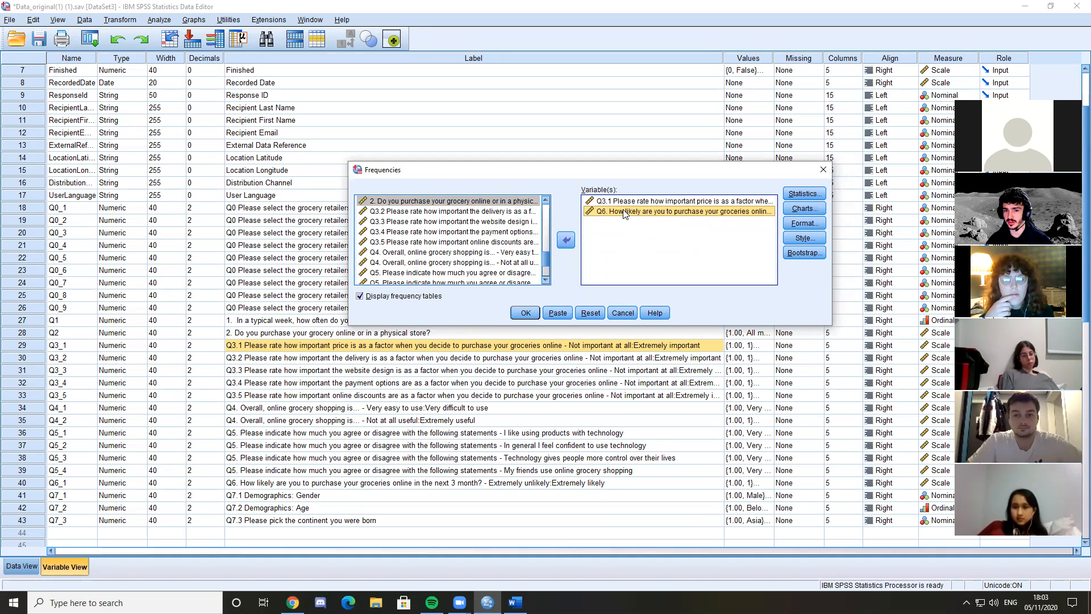
{"action": "double_click", "coordinate": [625, 212]}
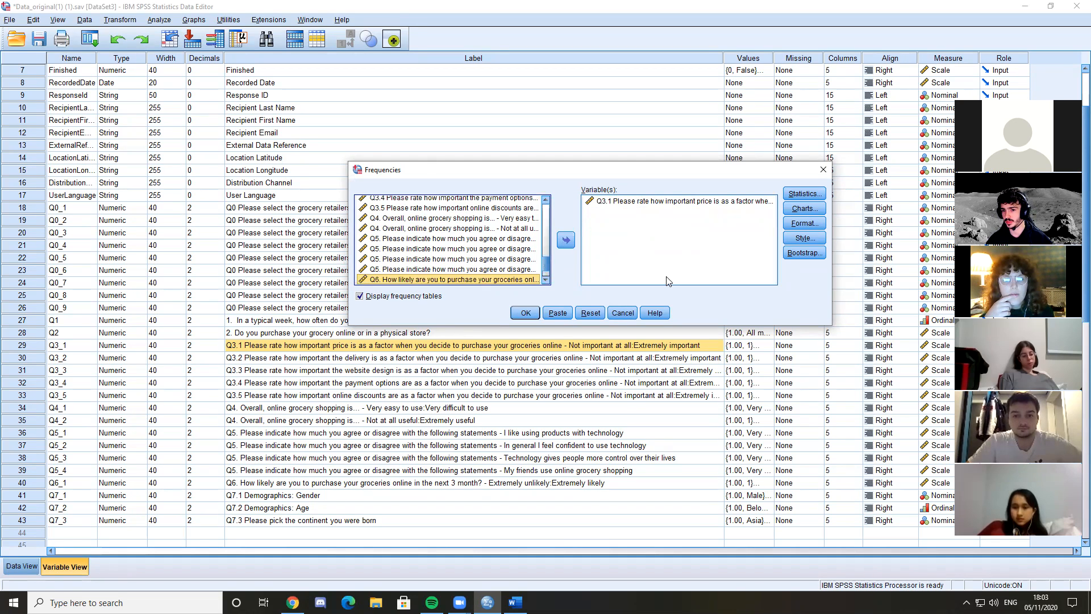
{"action": "left_click", "coordinate": [648, 203]}
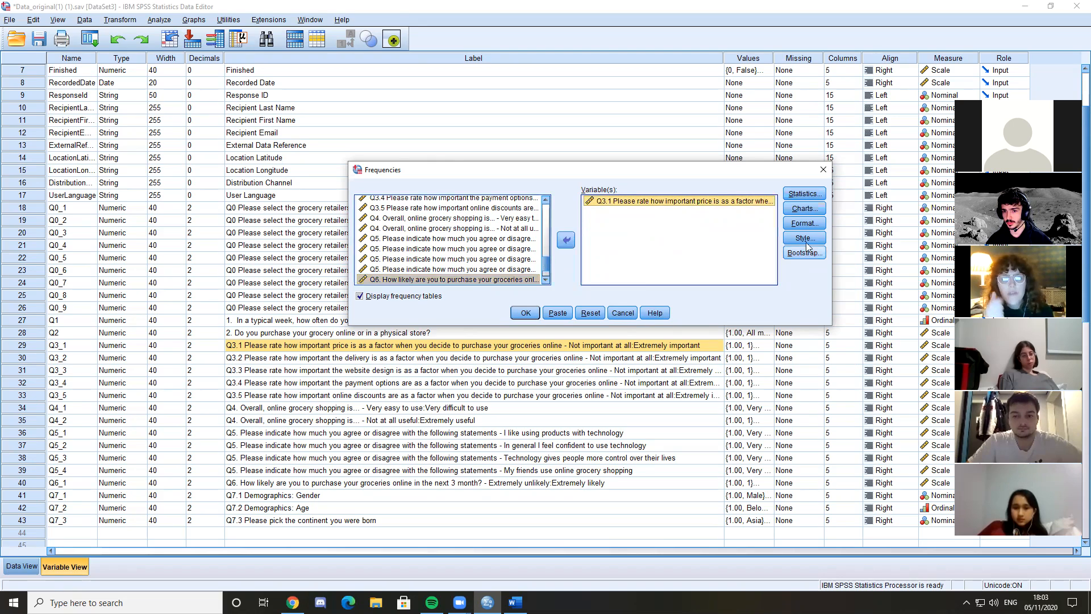
Check that the charts are pie charts showing percentages, and run the frequency analysis for Q3.1
{"action": "left_click", "coordinate": [803, 208]}
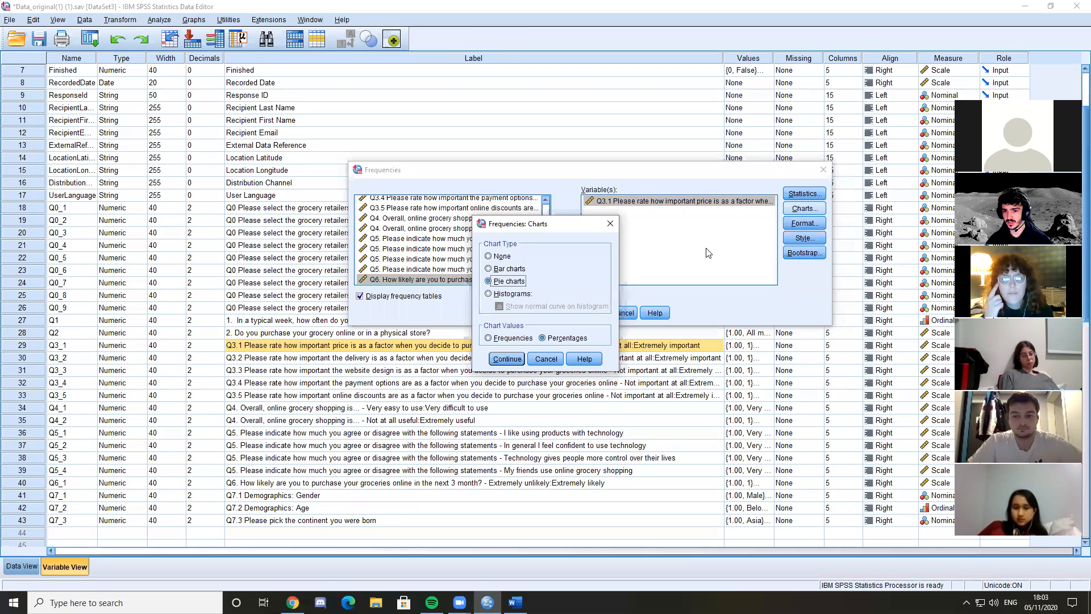
{"action": "left_click", "coordinate": [507, 359]}
{"action": "left_click", "coordinate": [524, 312]}
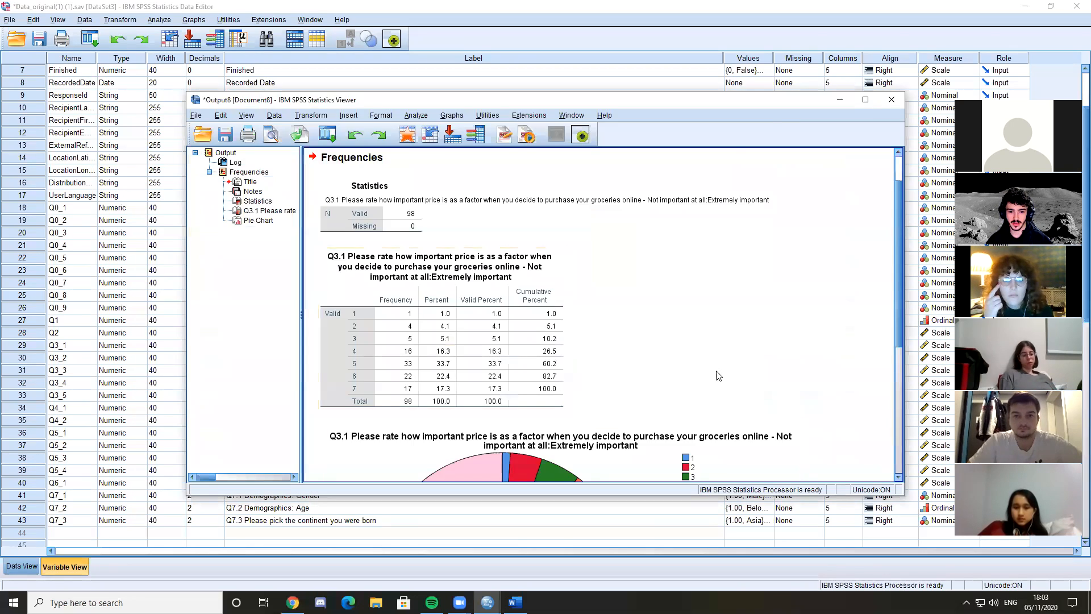
Open the new Q3.1 pie chart for editing, show data labels on its slices, and close the Chart Editor
{"action": "scroll", "coordinate": [488, 319], "scroll_direction": "down", "scroll_amount": 5}
{"action": "left_click", "coordinate": [489, 318]}
{"action": "right_click", "coordinate": [538, 344]}
{"action": "left_click", "coordinate": [487, 335]}
{"action": "double_click", "coordinate": [487, 336]}
{"action": "right_click", "coordinate": [554, 358]}
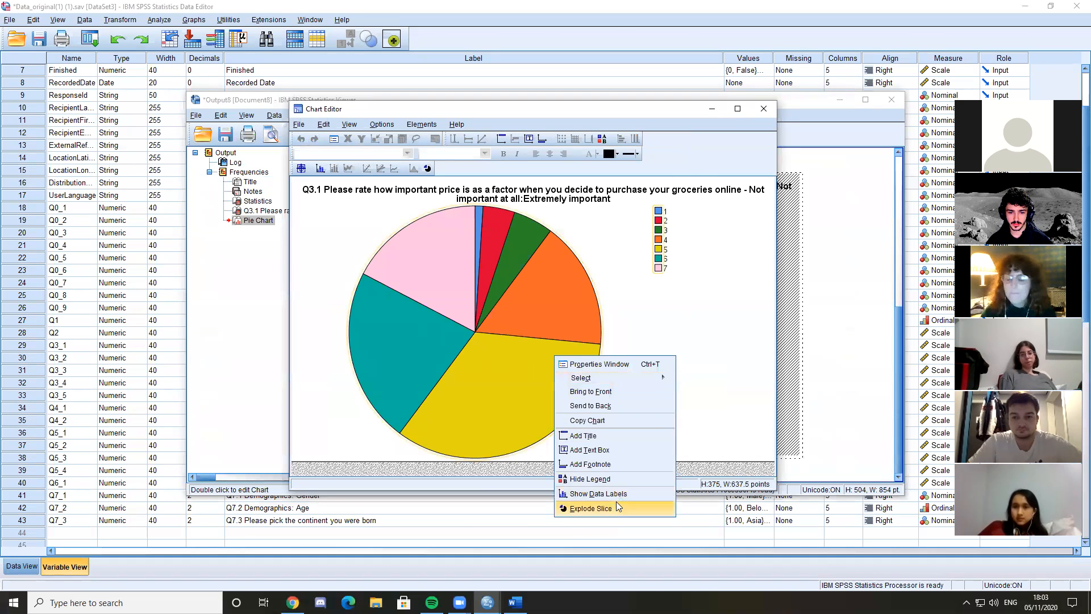
{"action": "left_click", "coordinate": [597, 493]}
{"action": "left_click", "coordinate": [818, 453]}
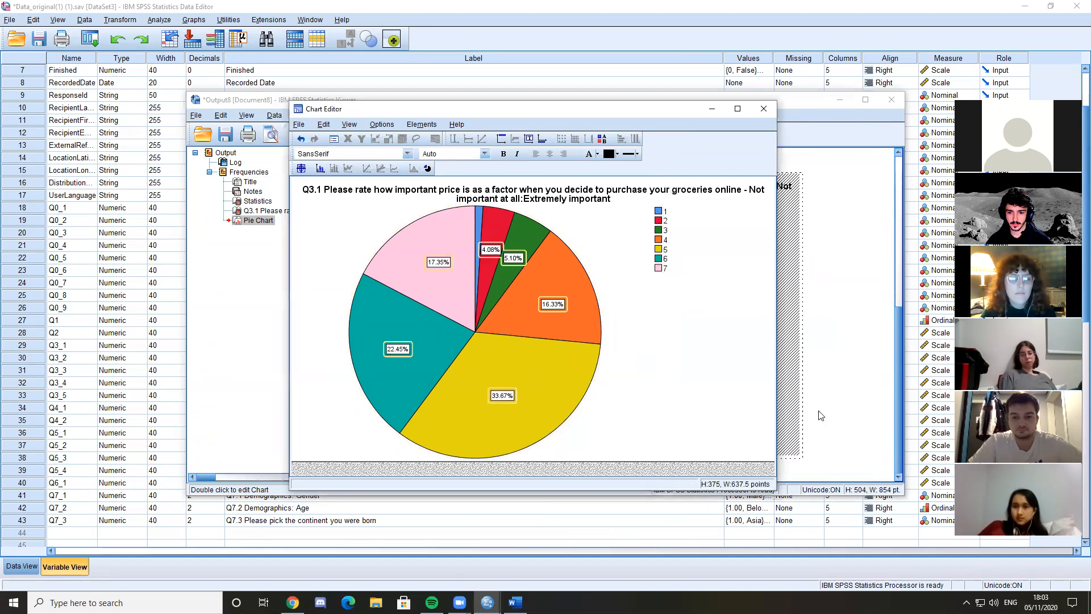
{"action": "left_click", "coordinate": [764, 109]}
Close the output viewer, choosing to save its contents as Output8 on the Desktop
{"action": "left_click", "coordinate": [891, 99]}
{"action": "left_click", "coordinate": [513, 316]}
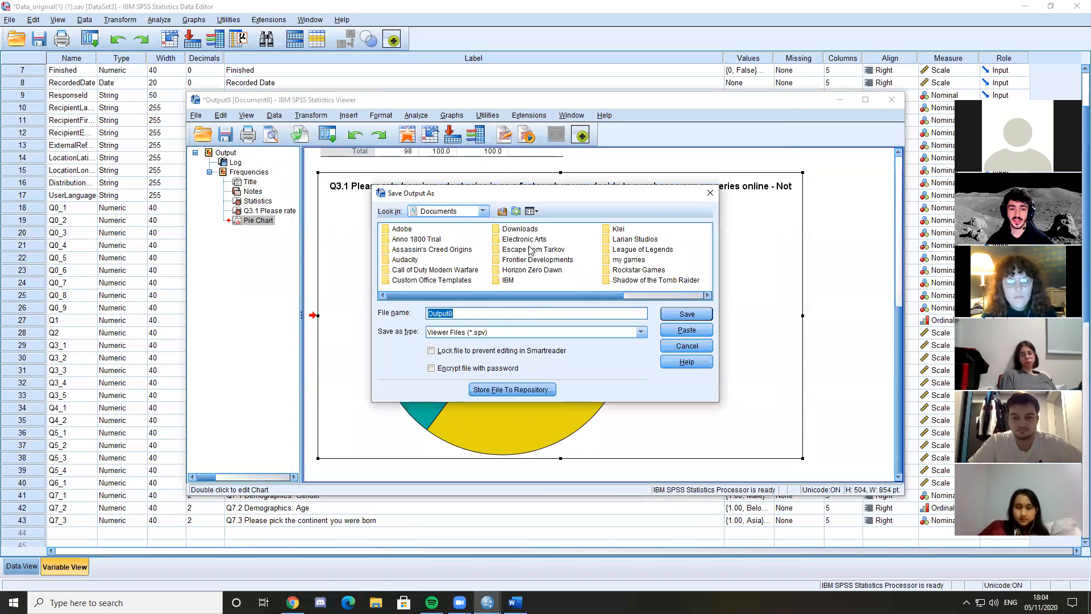
{"action": "left_click", "coordinate": [482, 211]}
{"action": "scroll", "coordinate": [461, 275], "scroll_direction": "up", "scroll_amount": 5}
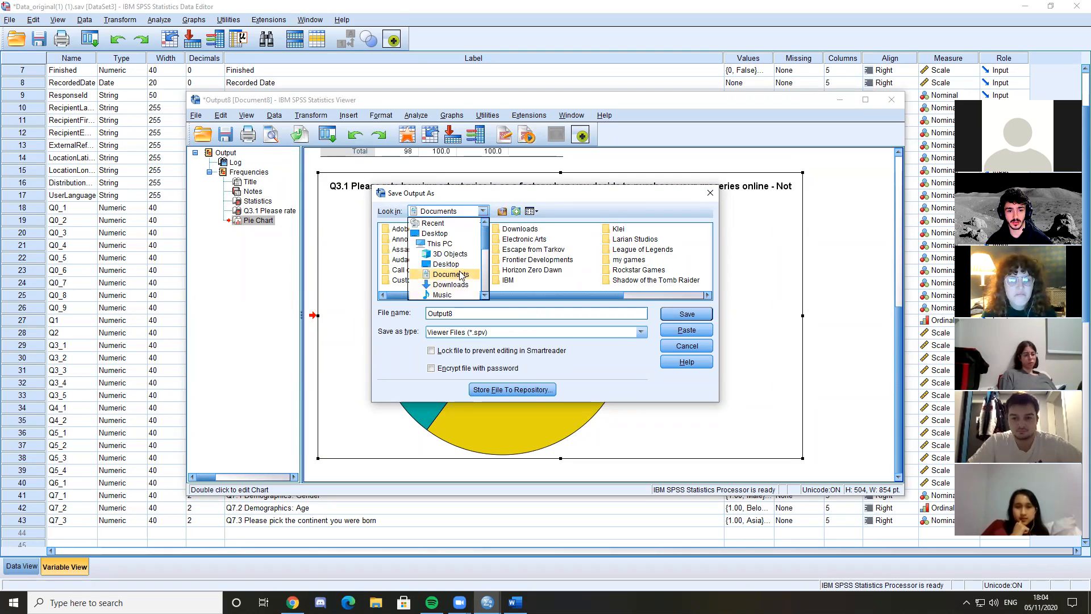
{"action": "left_click", "coordinate": [446, 264]}
{"action": "left_click", "coordinate": [693, 347]}
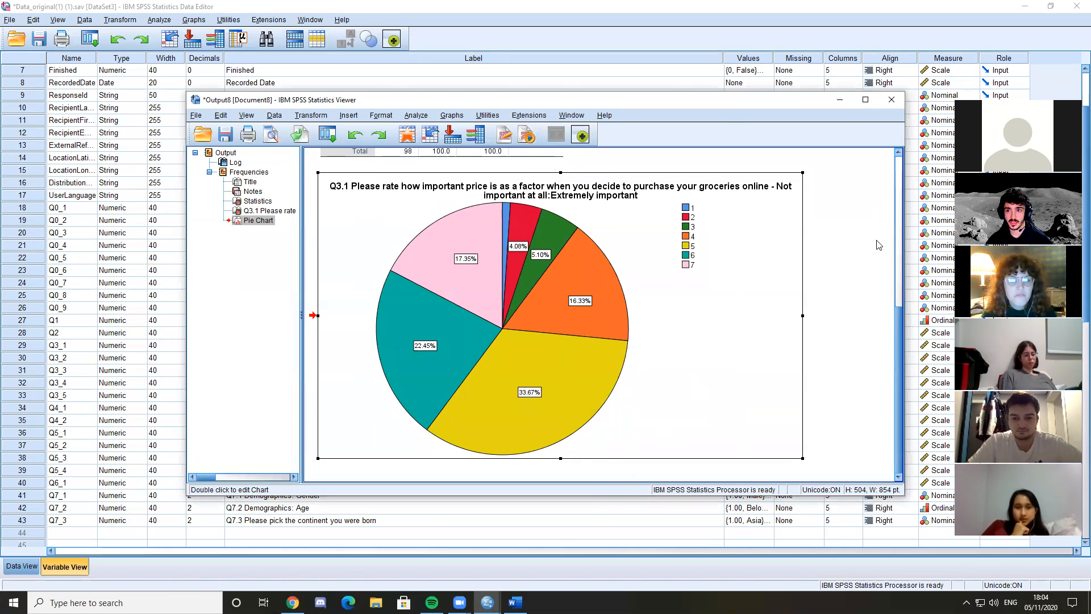
Minimise the open windows, open the saved Output8 file from the desktop, and view its labelled Q3.1 pie chart
{"action": "left_click", "coordinate": [1025, 7]}
{"action": "left_click", "coordinate": [1028, 7]}
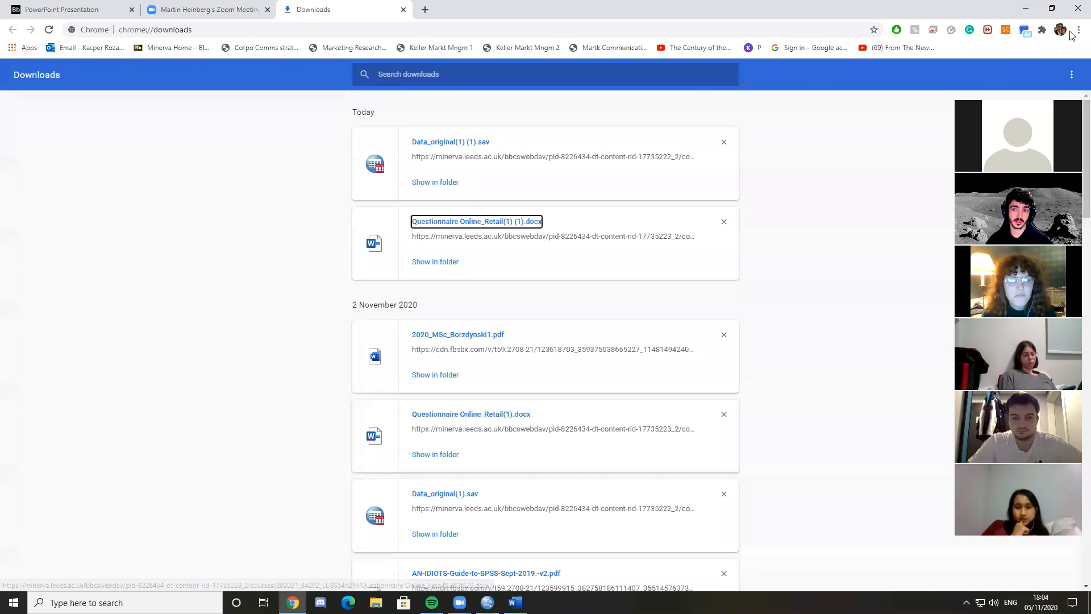
{"action": "left_click", "coordinate": [1026, 6]}
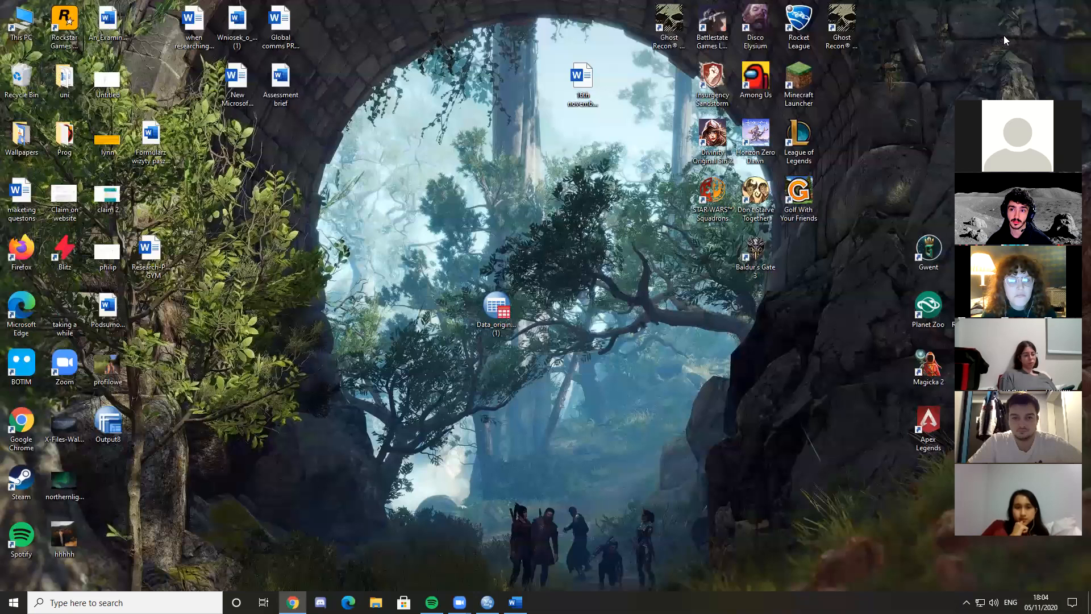
{"action": "double_click", "coordinate": [118, 425]}
{"action": "scroll", "coordinate": [607, 312], "scroll_direction": "down", "scroll_amount": 5}
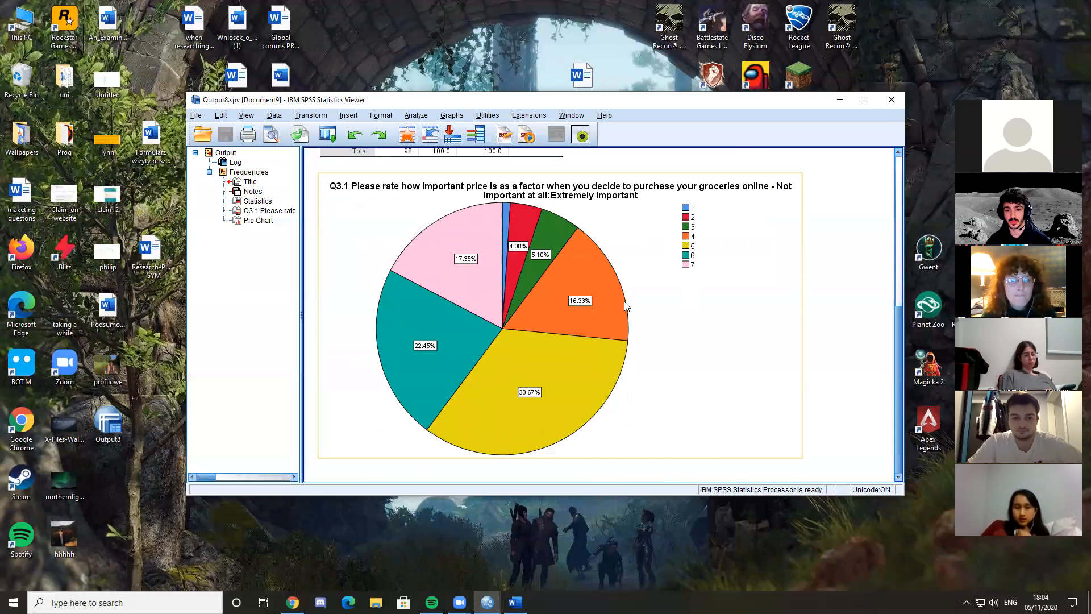
Switch back to the Data_original(1) (1).sav data editor and close the reopened Output8 viewer
{"action": "mouse_move", "coordinate": [487, 602]}
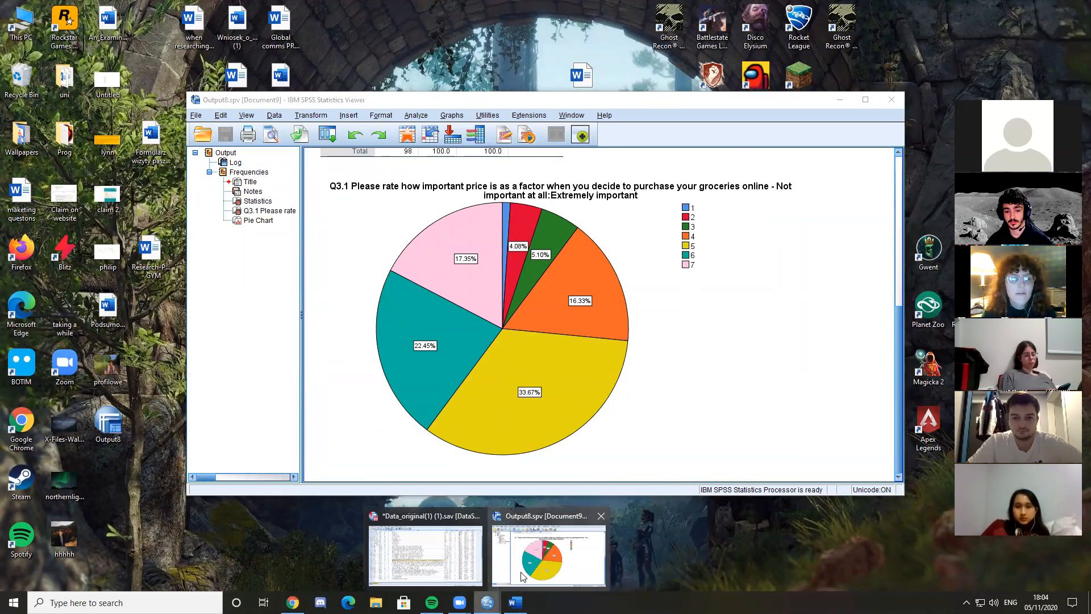
{"action": "left_click", "coordinate": [470, 569]}
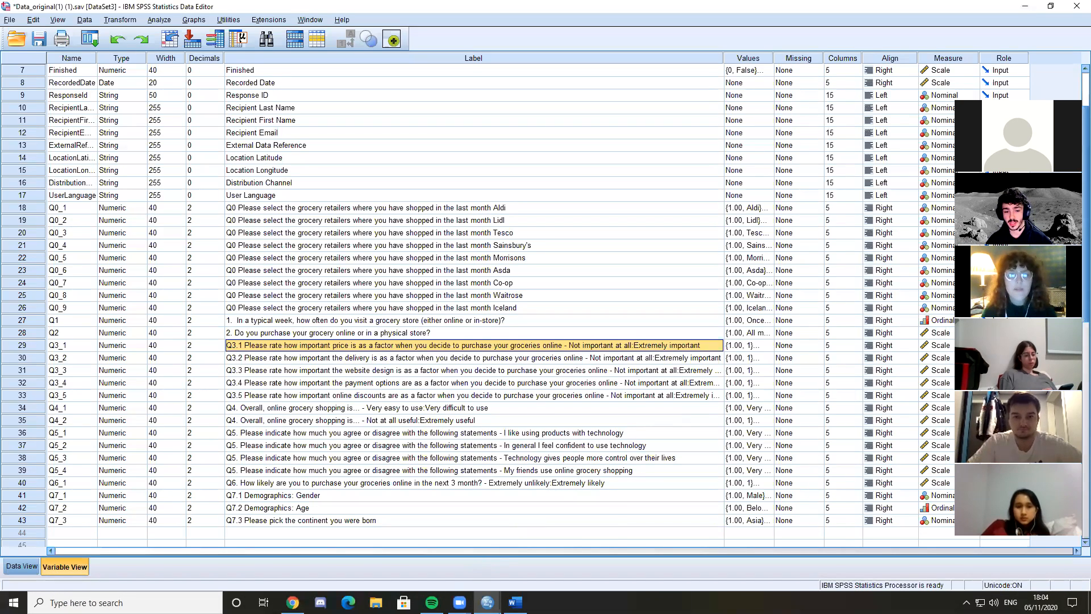
{"action": "left_click", "coordinate": [601, 516]}
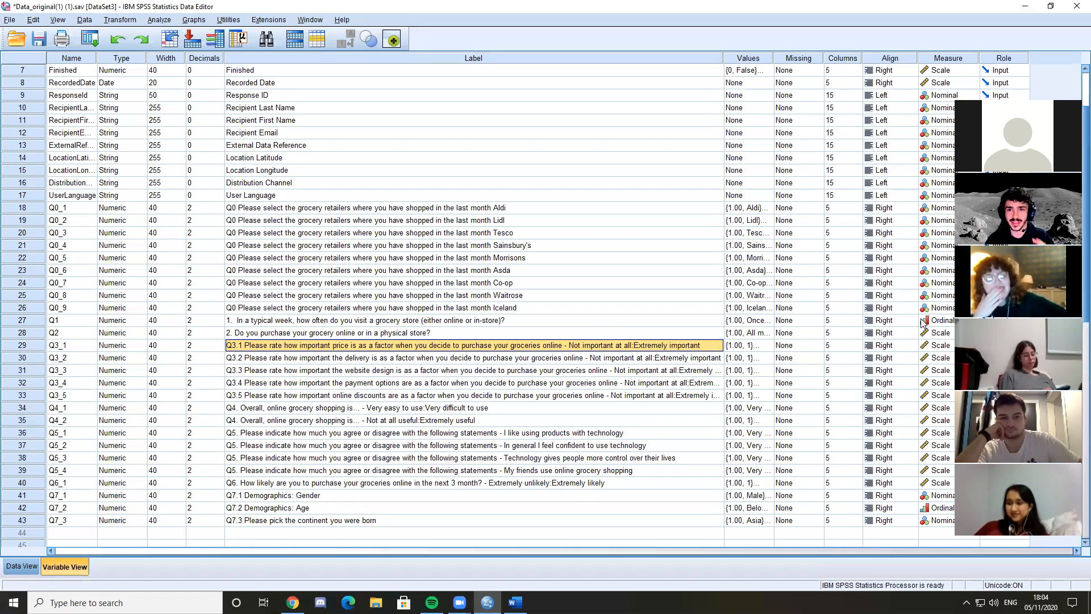
{"action": "left_click", "coordinate": [21, 566]}
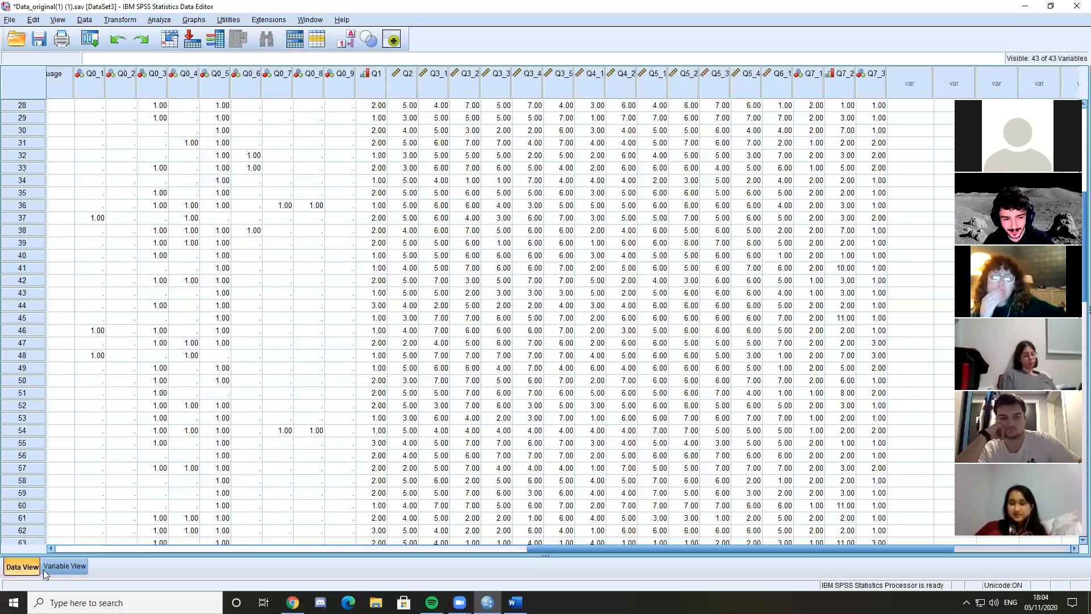
{"action": "left_click", "coordinate": [65, 566]}
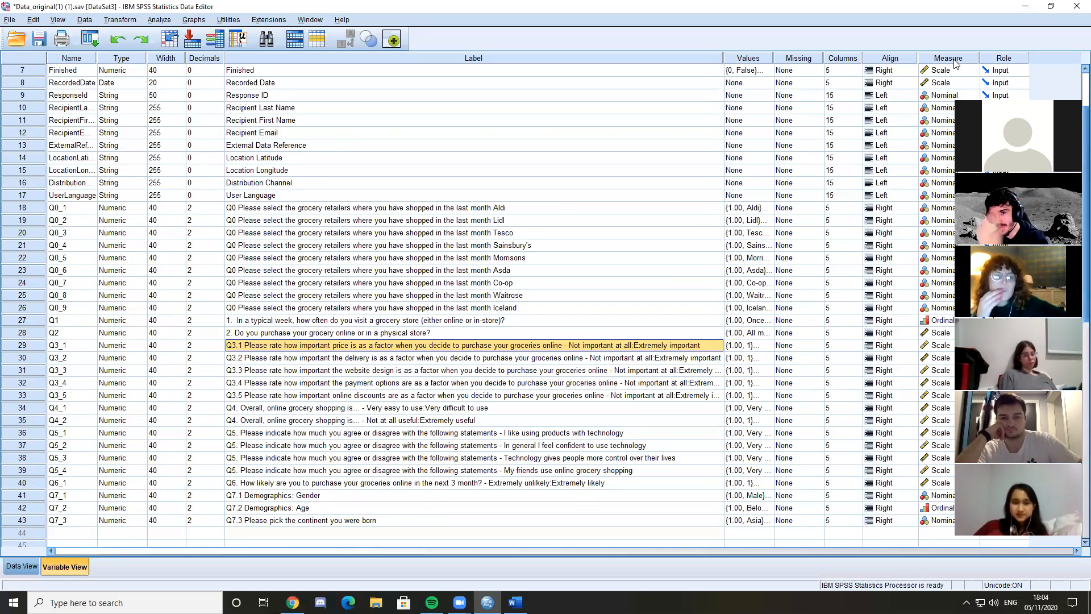
{"action": "left_click", "coordinate": [801, 57]}
{"action": "left_click", "coordinate": [757, 56]}
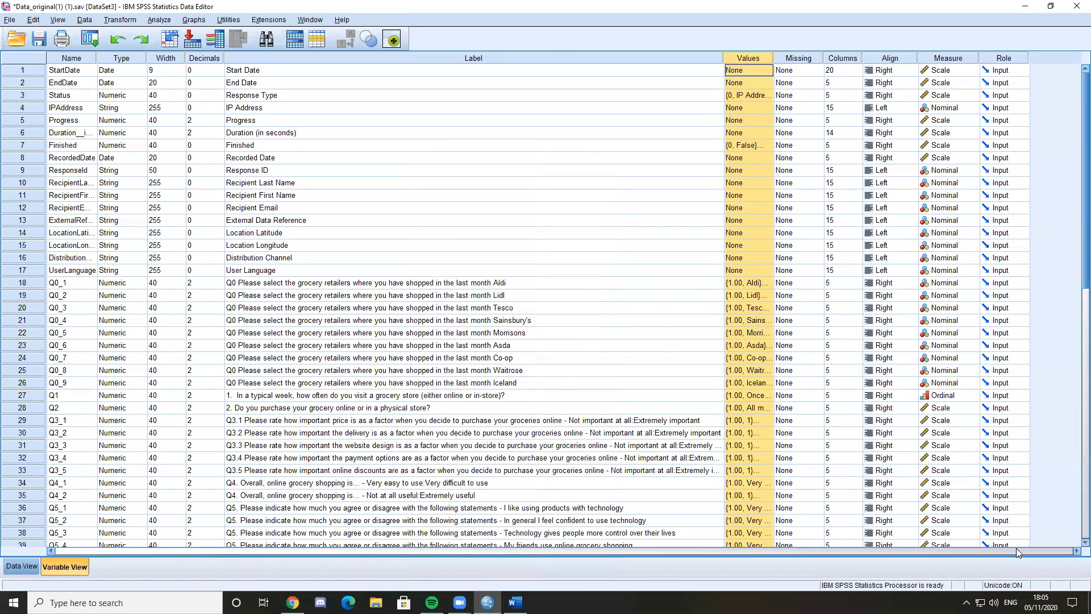
{"action": "left_click", "coordinate": [473, 120]}
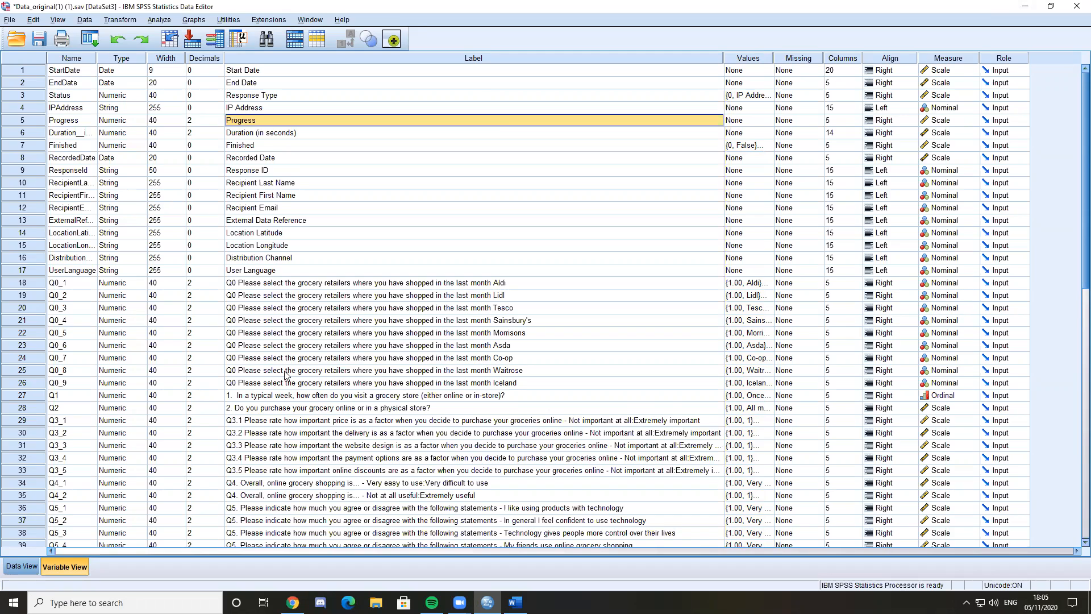
{"action": "scroll", "coordinate": [931, 398], "scroll_direction": "down", "scroll_amount": 5}
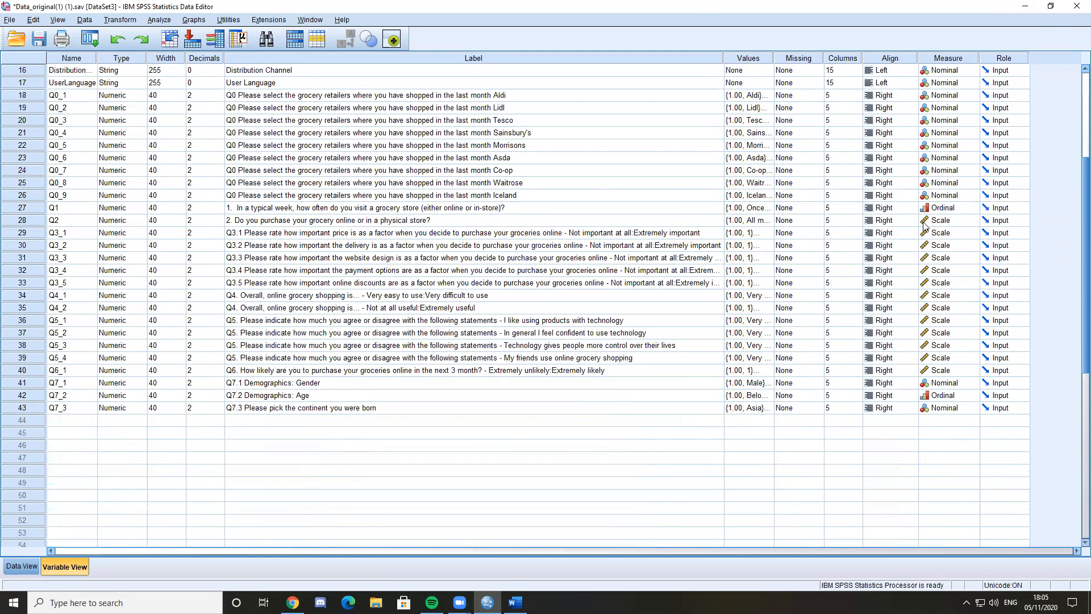
{"action": "scroll", "coordinate": [961, 289], "scroll_direction": "up", "scroll_amount": 2}
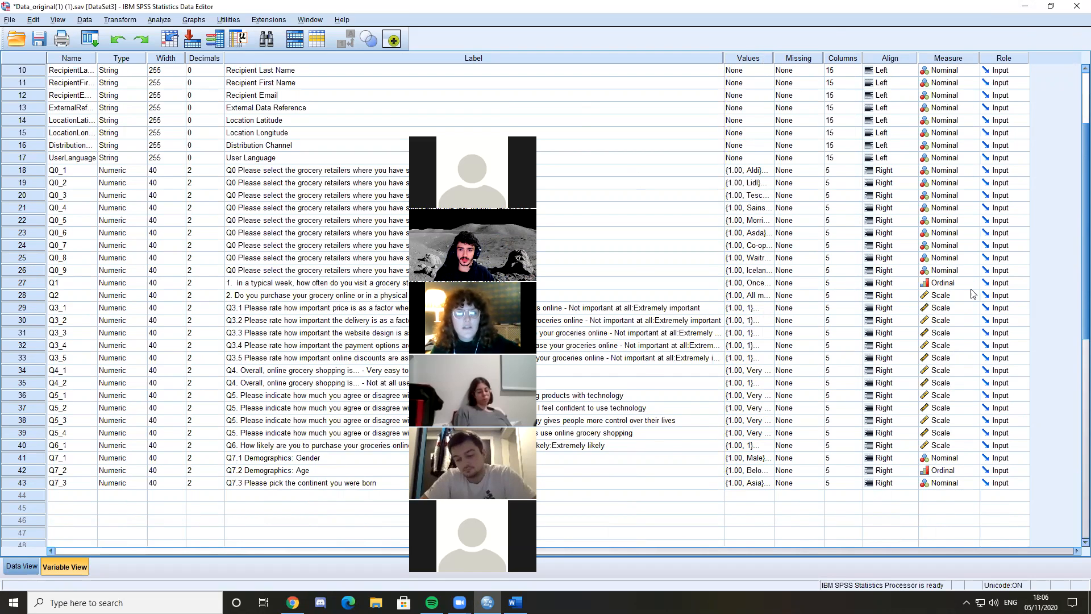
{"action": "scroll", "coordinate": [973, 294], "scroll_direction": "up", "scroll_amount": 3}
{"action": "scroll", "coordinate": [973, 294], "scroll_direction": "down", "scroll_amount": 2}
{"action": "left_click", "coordinate": [972, 332]}
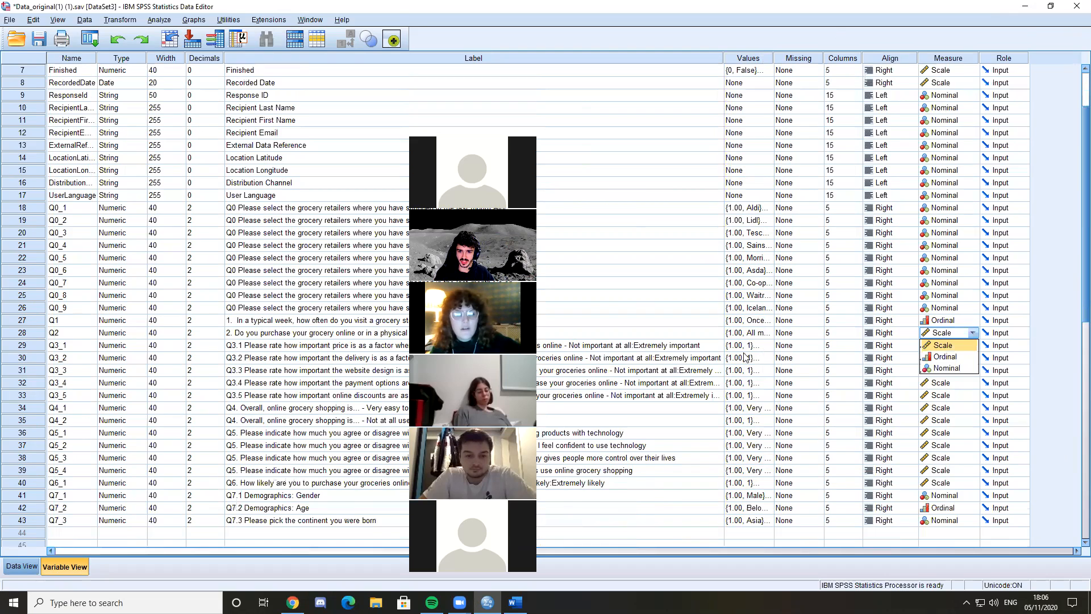
{"action": "left_click", "coordinate": [787, 333]}
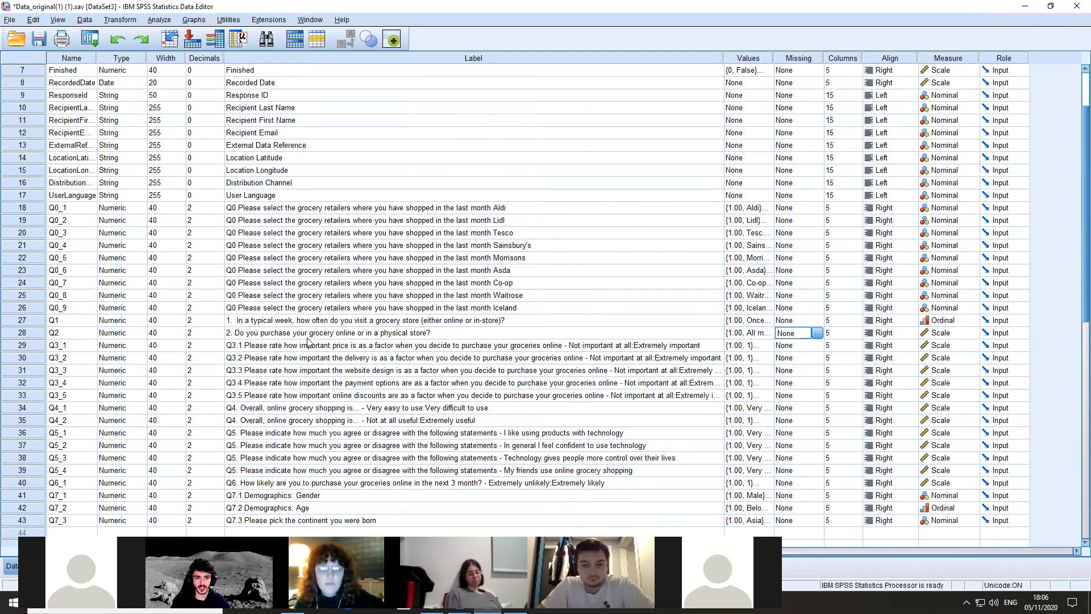
{"action": "left_click", "coordinate": [195, 333]}
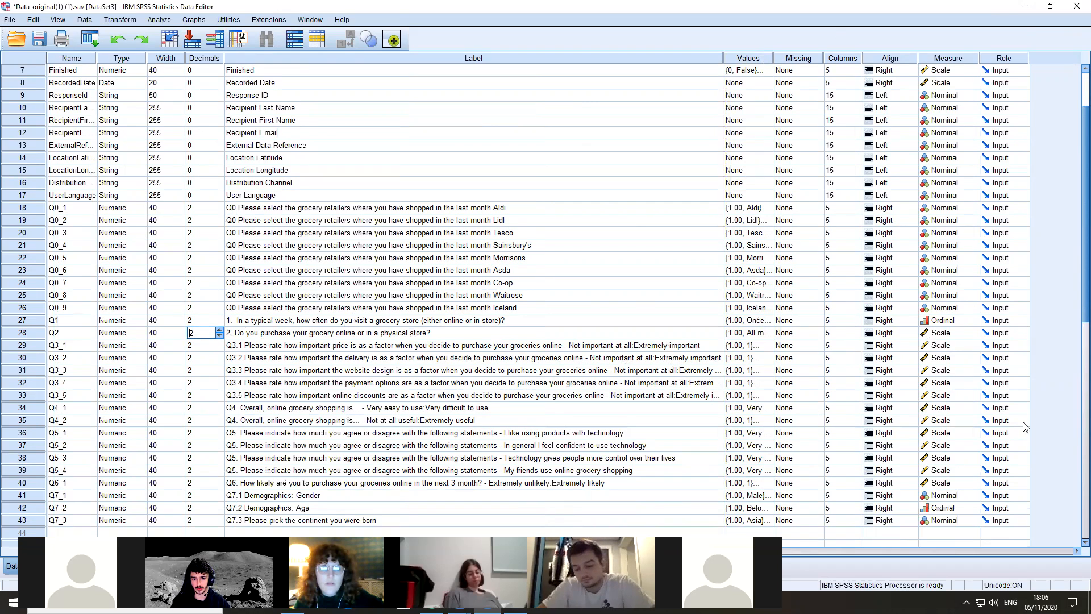
{"action": "left_click", "coordinate": [319, 334]}
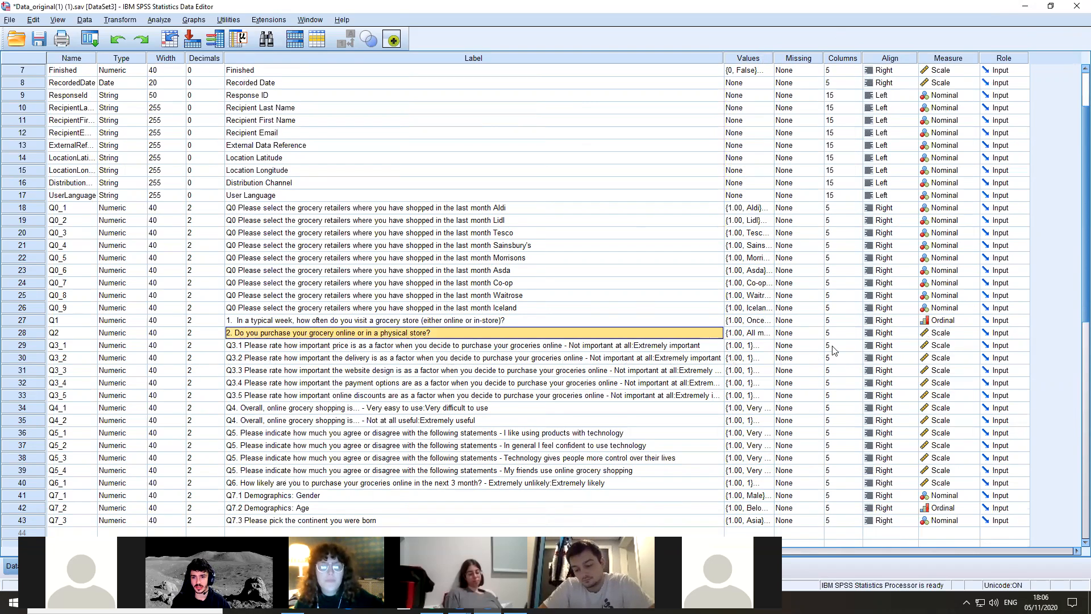
Set the measurement level of Q2, on purchasing groceries online or in a physical store, to Nominal
{"action": "left_click", "coordinate": [925, 334]}
{"action": "left_click", "coordinate": [948, 369]}
{"action": "left_click", "coordinate": [943, 333]}
{"action": "left_click", "coordinate": [798, 346]}
{"action": "left_click", "coordinate": [647, 334]}
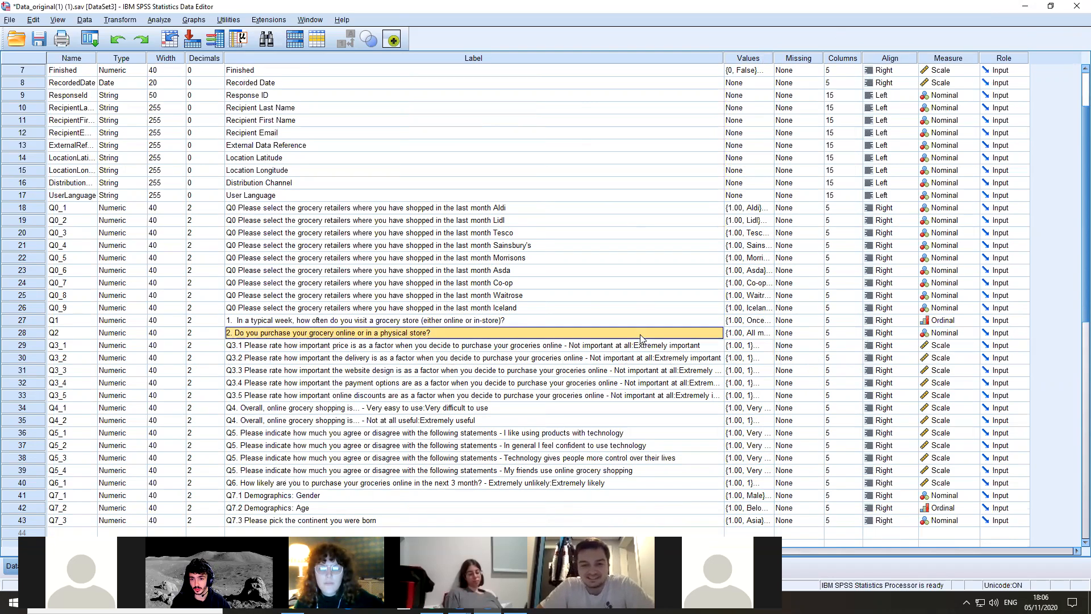
{"action": "right_click", "coordinate": [553, 337]}
{"action": "left_click", "coordinate": [382, 219]}
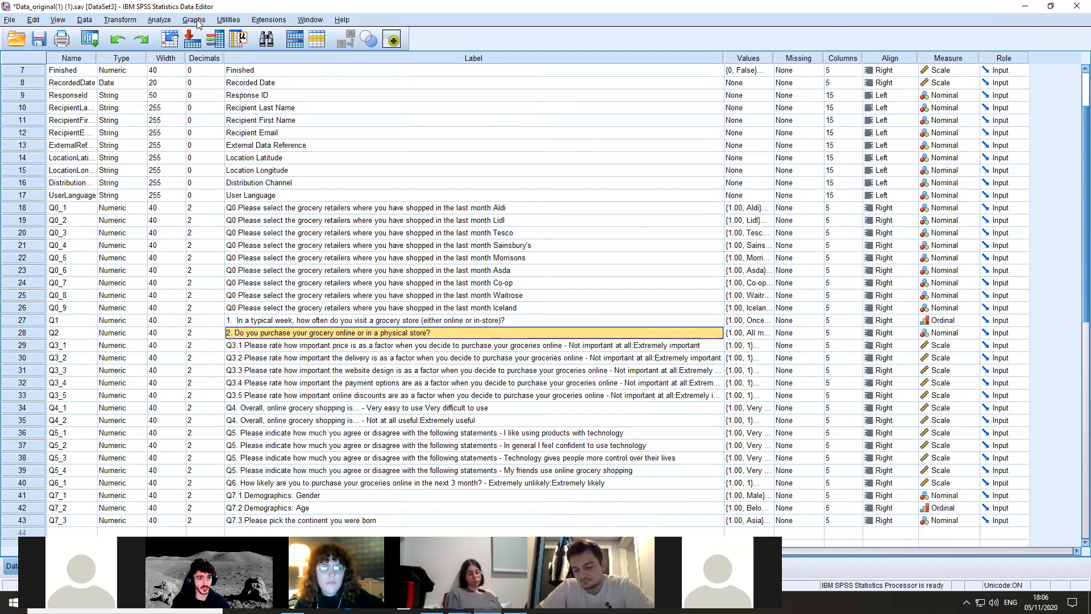
Try to run Frequencies for Q2, and discard the generated output without saving
{"action": "left_click", "coordinate": [159, 20]}
{"action": "mouse_move", "coordinate": [255, 47]}
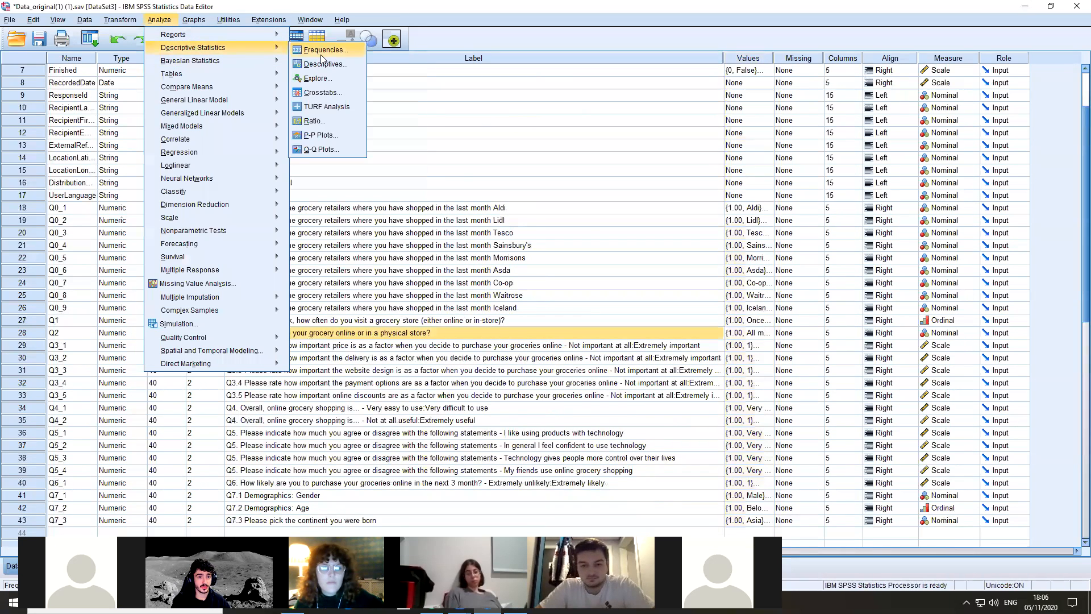
{"action": "left_click", "coordinate": [324, 48]}
{"action": "scroll", "coordinate": [426, 259], "scroll_direction": "down", "scroll_amount": 8}
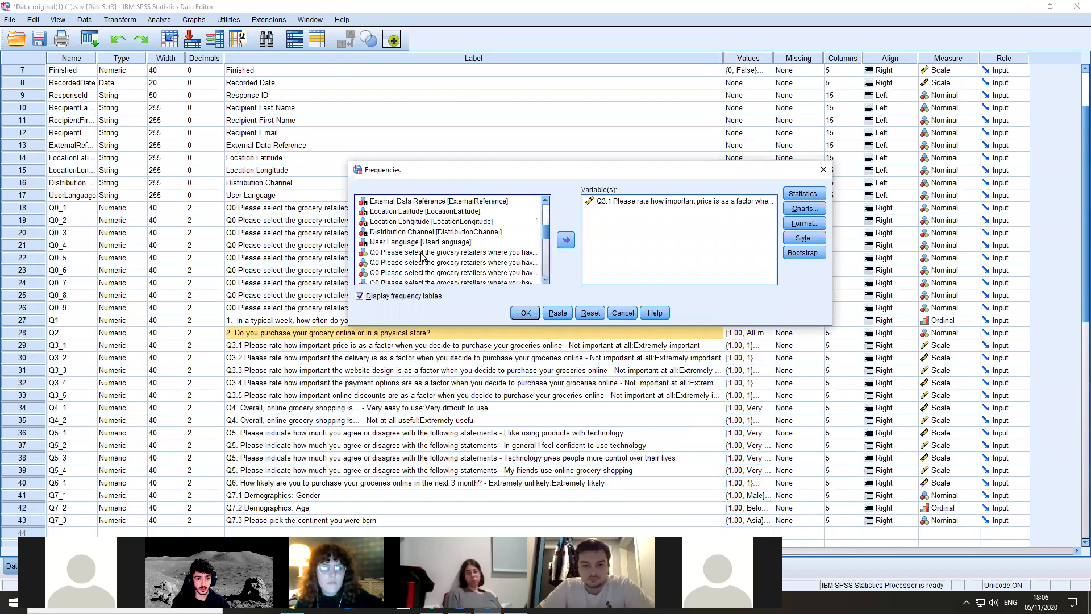
{"action": "left_click", "coordinate": [384, 230]}
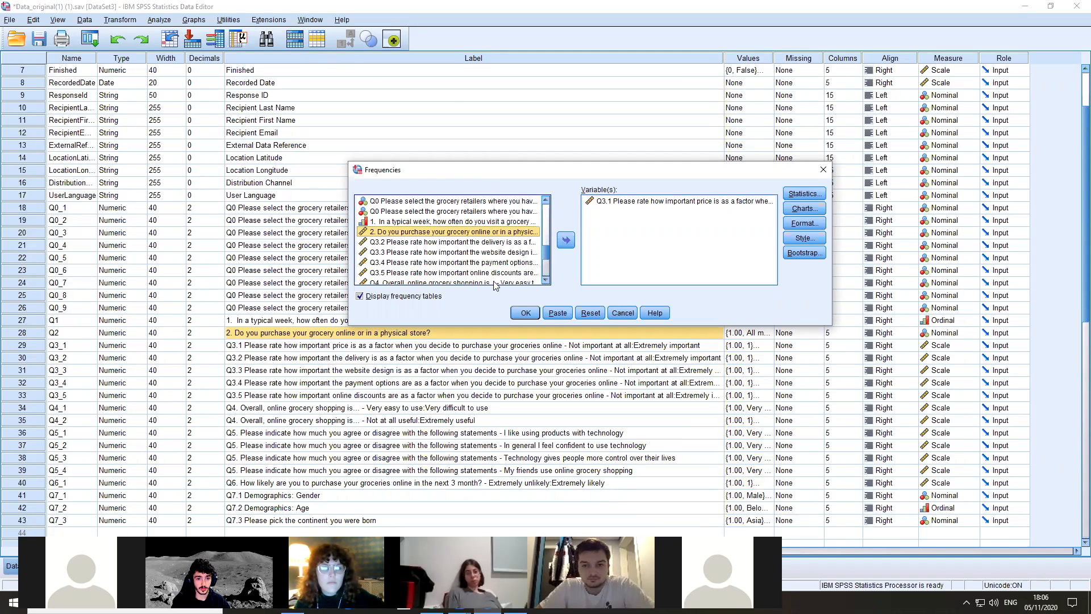
{"action": "left_click", "coordinate": [525, 312]}
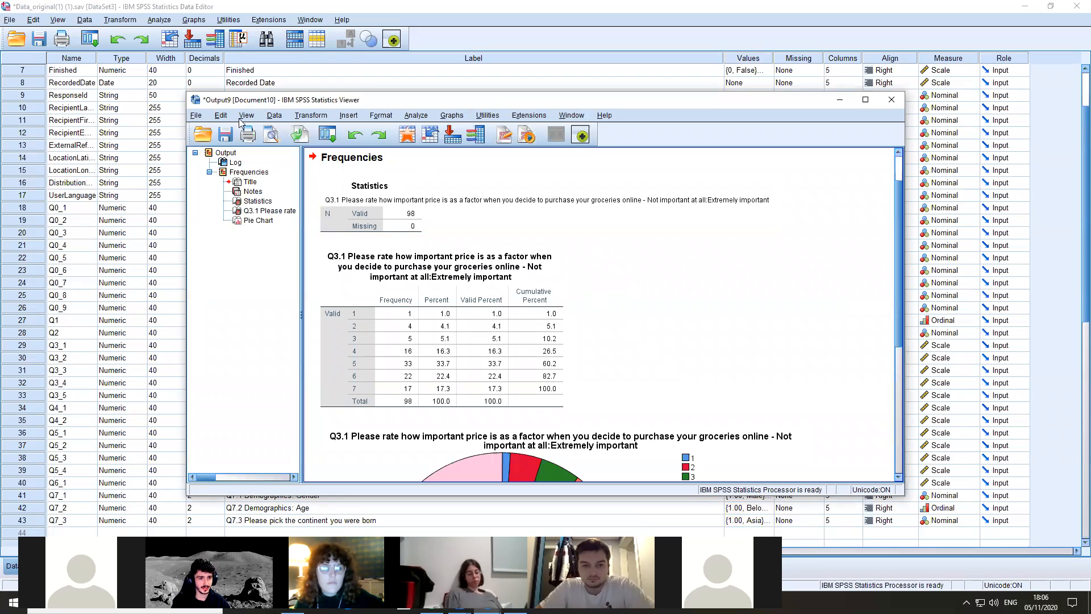
{"action": "left_click", "coordinate": [891, 102]}
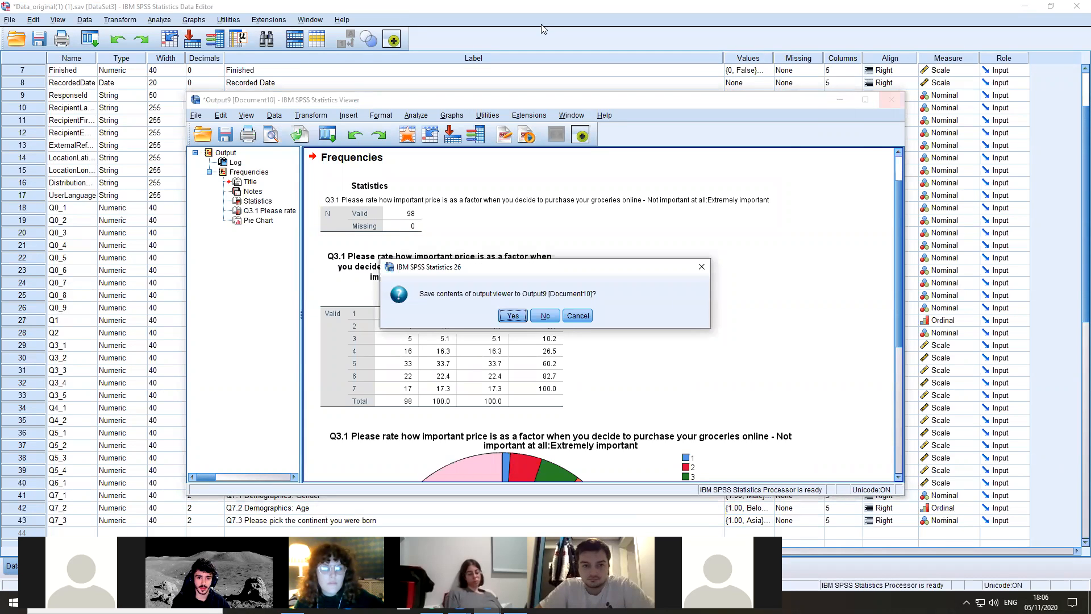
{"action": "key", "text": "n"}
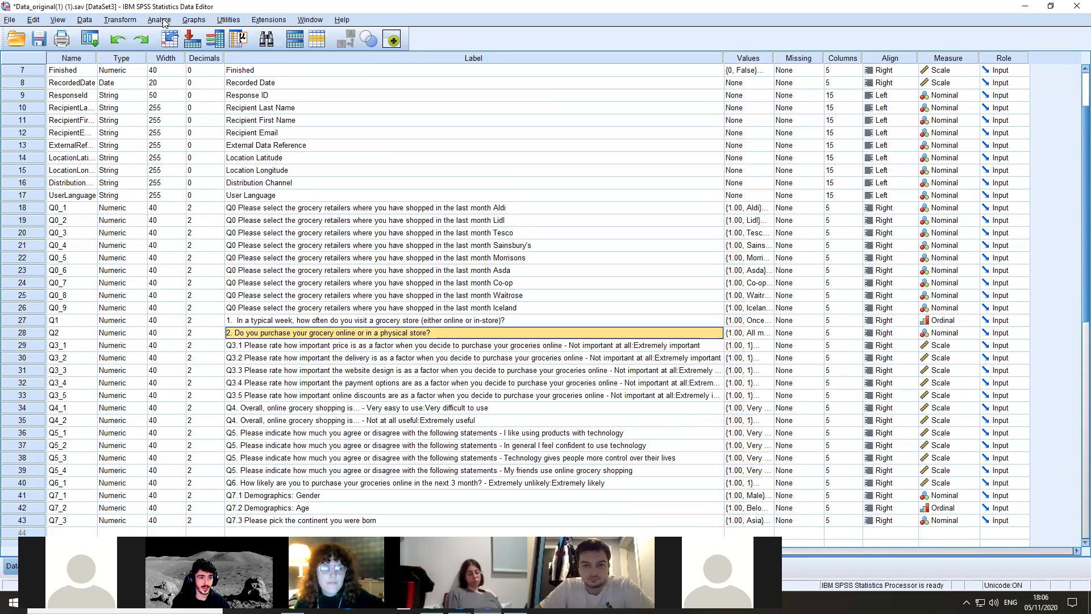
Replace Q3.1 with Q2 in the Frequencies analysis and run it with a pie chart showing percentages
{"action": "left_click", "coordinate": [159, 19]}
{"action": "mouse_move", "coordinate": [193, 47]}
{"action": "left_click", "coordinate": [324, 50]}
{"action": "scroll", "coordinate": [431, 250], "scroll_direction": "down", "scroll_amount": 4}
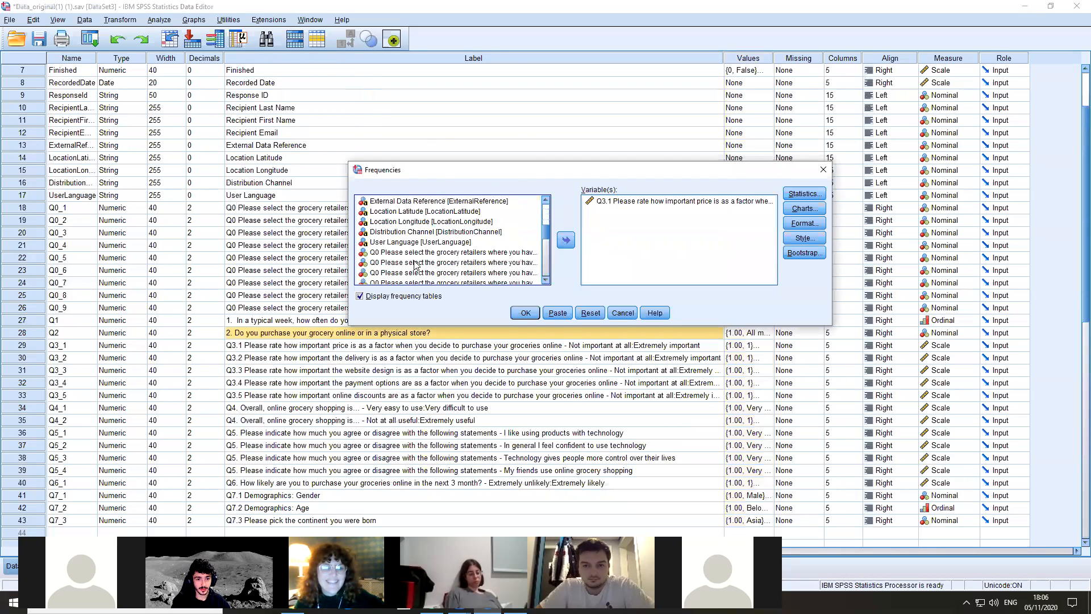
{"action": "scroll", "coordinate": [416, 265], "scroll_direction": "down", "scroll_amount": 4}
{"action": "double_click", "coordinate": [418, 232]}
{"action": "double_click", "coordinate": [647, 201]}
{"action": "left_click", "coordinate": [800, 214]}
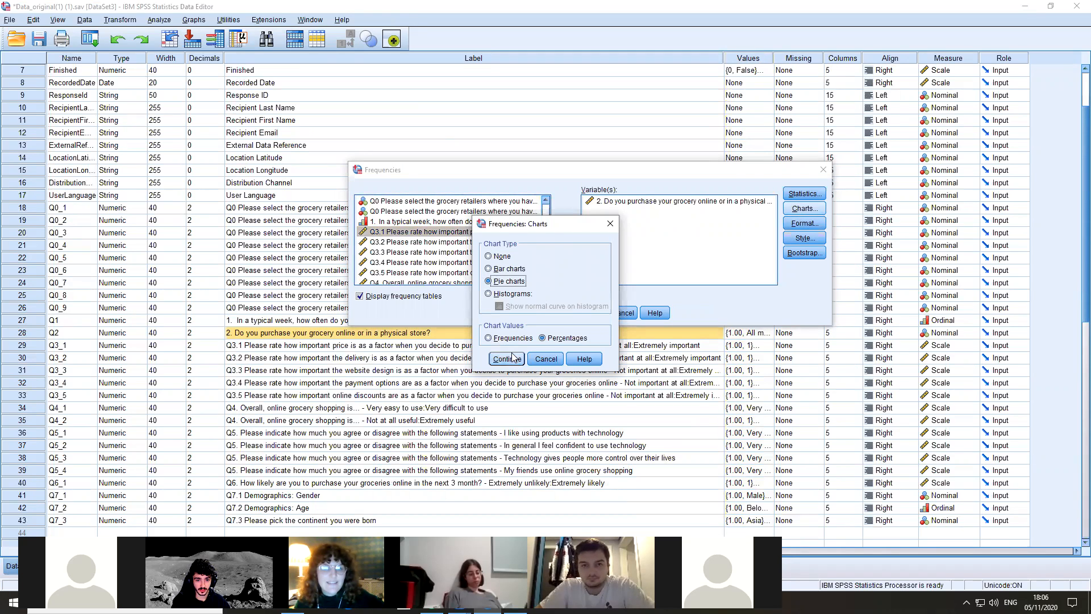
{"action": "left_click", "coordinate": [514, 356]}
{"action": "left_click", "coordinate": [525, 313]}
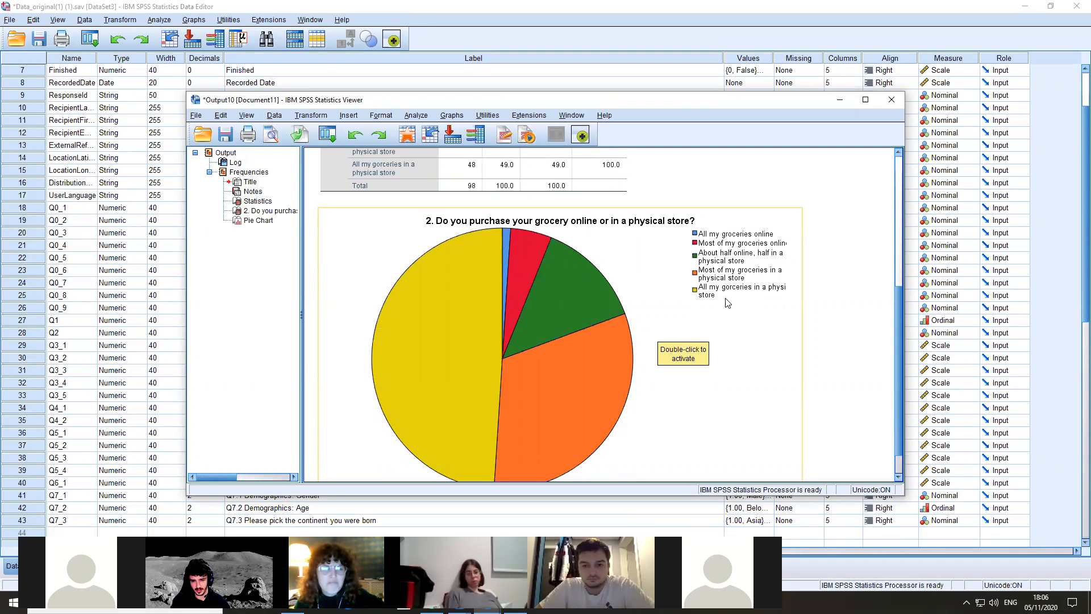
Review the Q2 frequency table and pie chart, and close the output viewer without saving
{"action": "scroll", "coordinate": [542, 327], "scroll_direction": "up", "scroll_amount": 3}
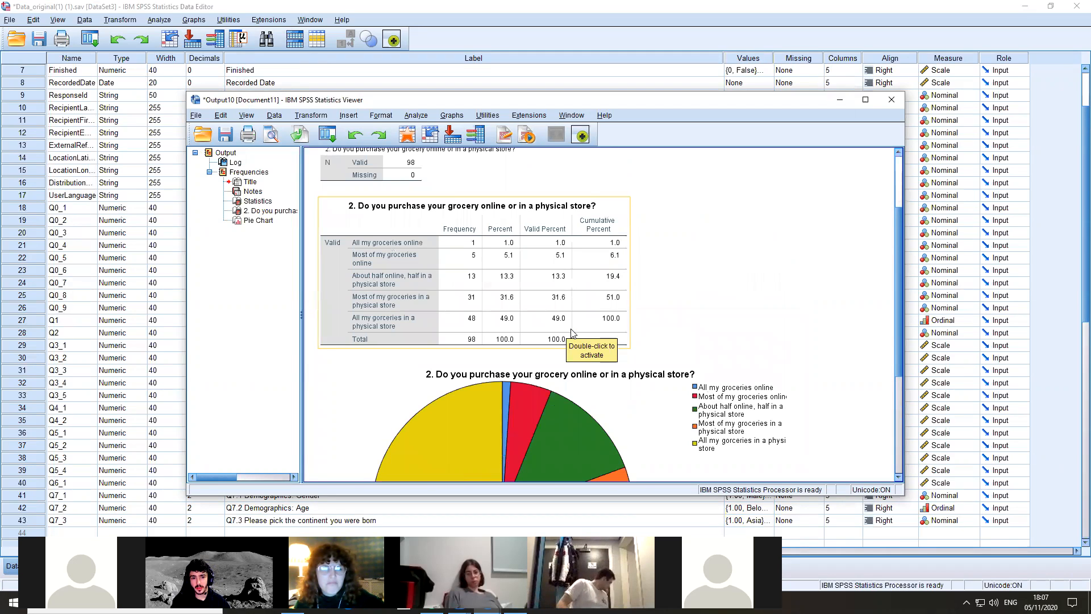
{"action": "scroll", "coordinate": [608, 349], "scroll_direction": "up", "scroll_amount": 1}
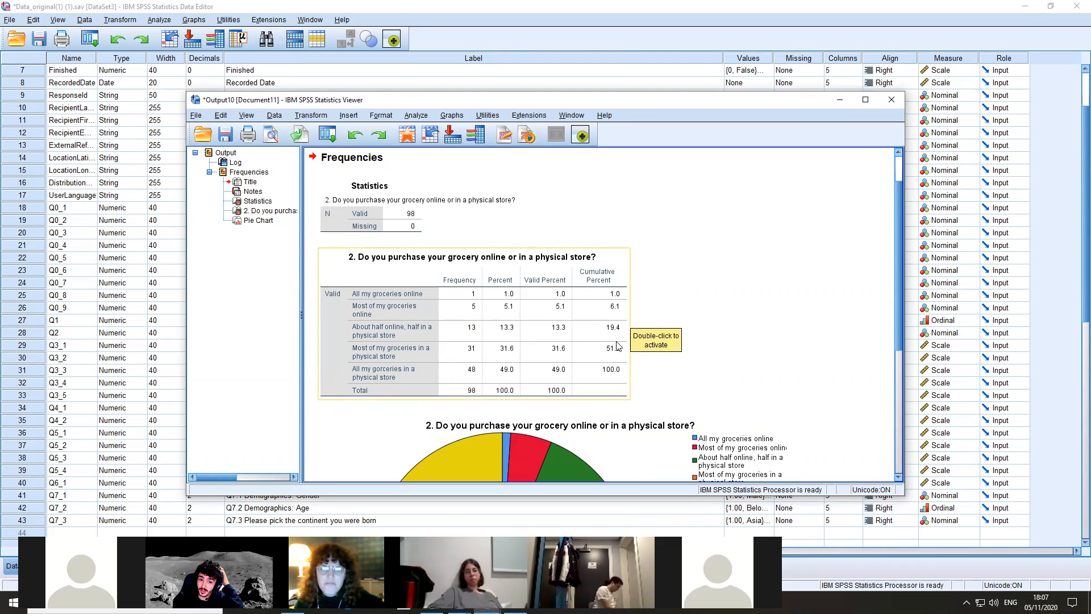
{"action": "scroll", "coordinate": [625, 347], "scroll_direction": "down", "scroll_amount": 5}
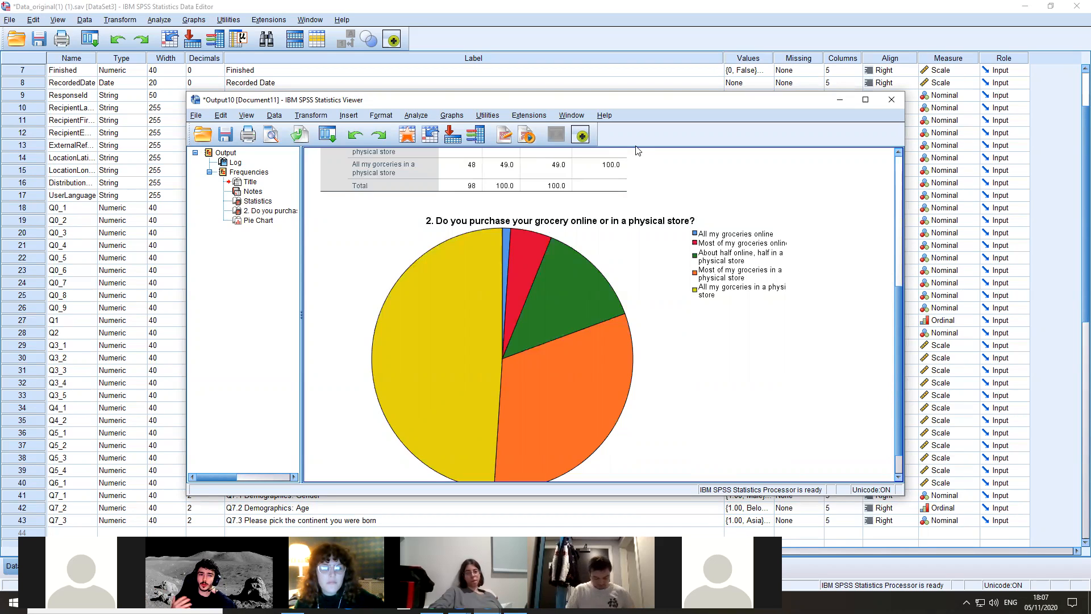
{"action": "left_click", "coordinate": [892, 101]}
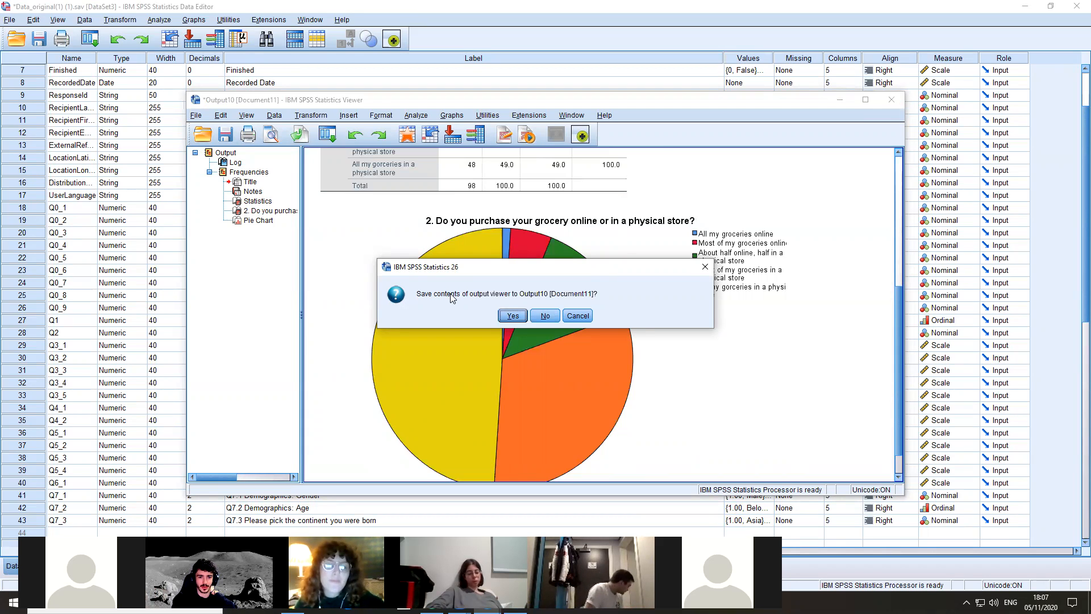
{"action": "left_click", "coordinate": [550, 314]}
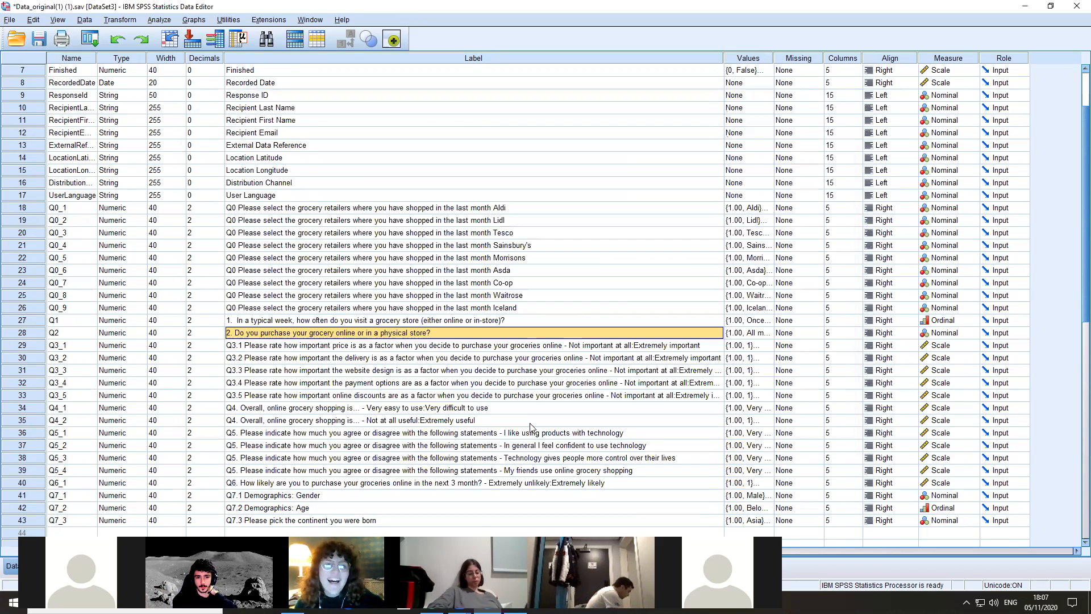
Examine the survey question variables and their labels in Variable View, from the Q0 retailer items to the Q7 demographics
{"action": "scroll", "coordinate": [574, 435], "scroll_direction": "up", "scroll_amount": 2}
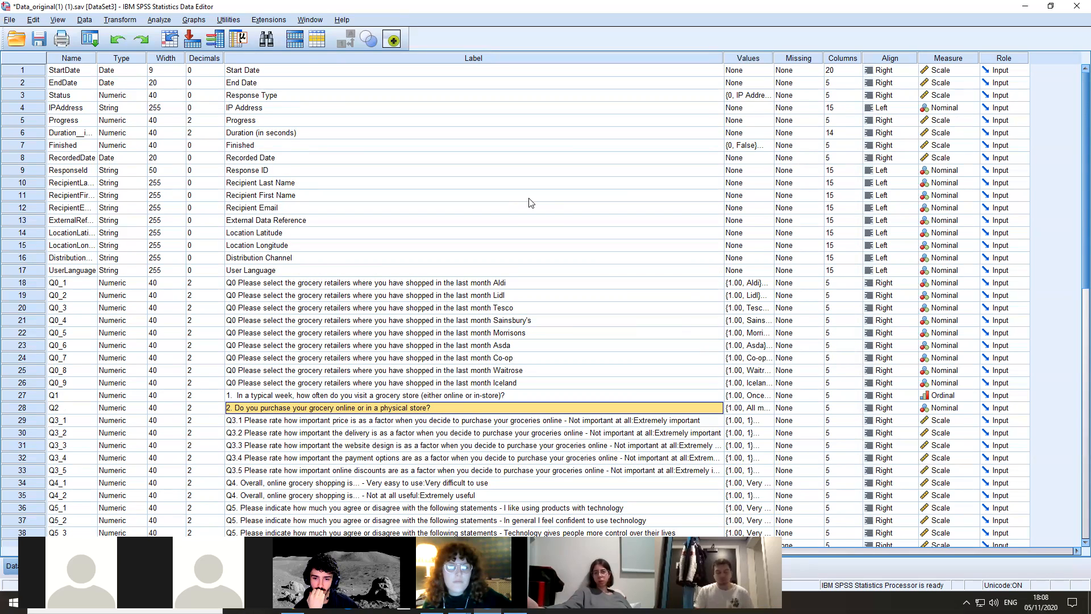
{"action": "left_click", "coordinate": [793, 408]}
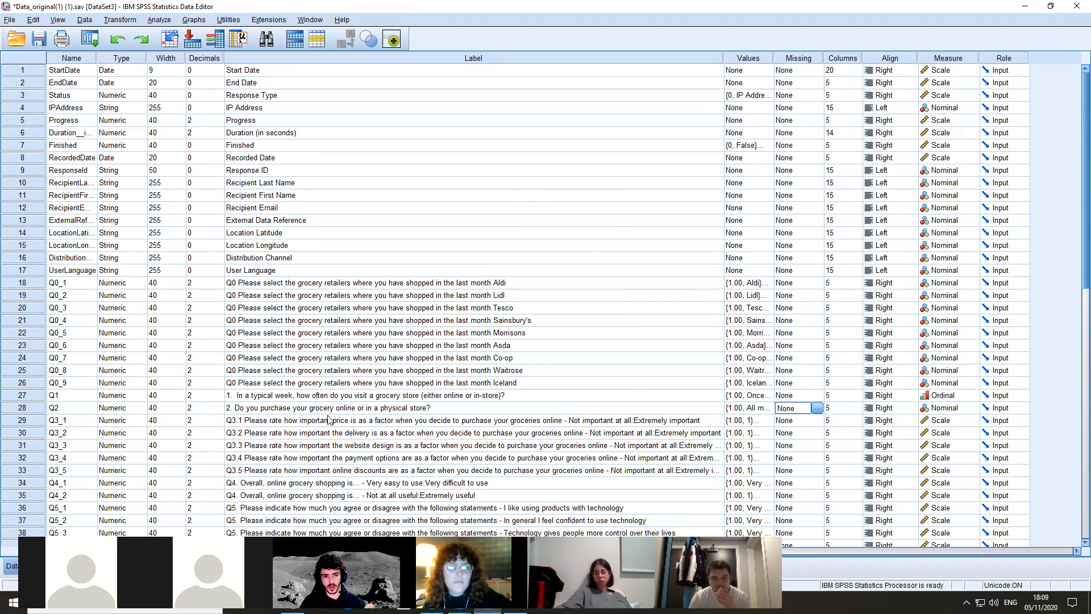
{"action": "left_click", "coordinate": [309, 287]}
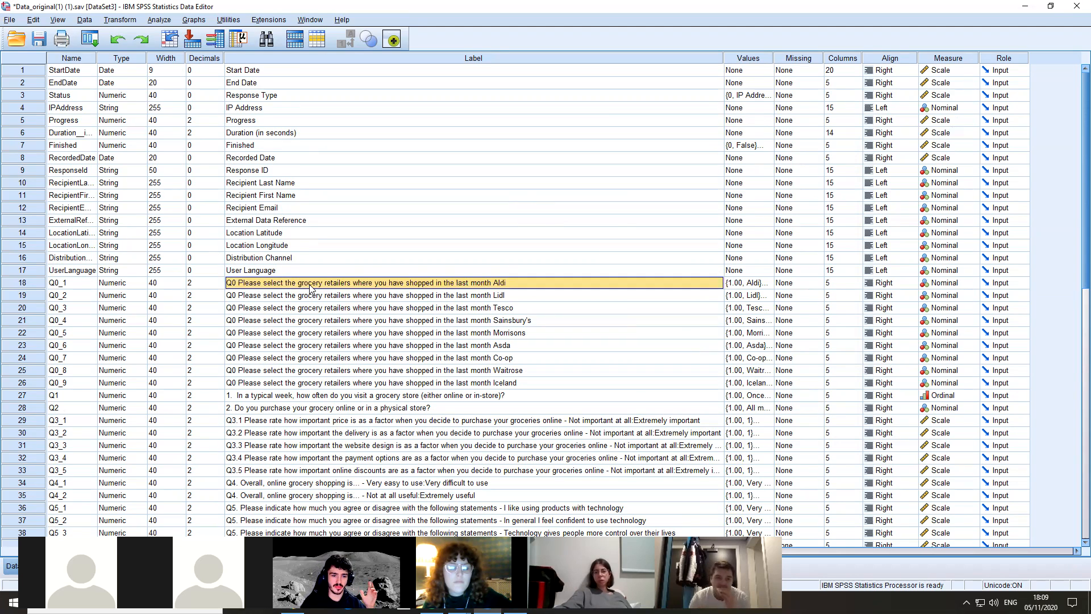
{"action": "key", "text": "Down"}
{"action": "key", "text": "Down"}
{"action": "key", "text": "Down"}
{"action": "key", "text": "Down"}
{"action": "key", "text": "Down"}
{"action": "key", "text": "Down"}
{"action": "key", "text": "Down"}
{"action": "key", "text": "Down"}
{"action": "key", "text": "Down"}
{"action": "key", "text": "Down"}
{"action": "key", "text": "Down"}
{"action": "key", "text": "Down"}
{"action": "key", "text": "Down"}
{"action": "key", "text": "Down"}
{"action": "key", "text": "Down"}
{"action": "key", "text": "Down"}
{"action": "key", "text": "Down"}
{"action": "key", "text": "Down"}
{"action": "key", "text": "Down"}
{"action": "key", "text": "Down"}
{"action": "key", "text": "Down"}
{"action": "key", "text": "Down"}
{"action": "key", "text": "Down"}
{"action": "key", "text": "Down"}
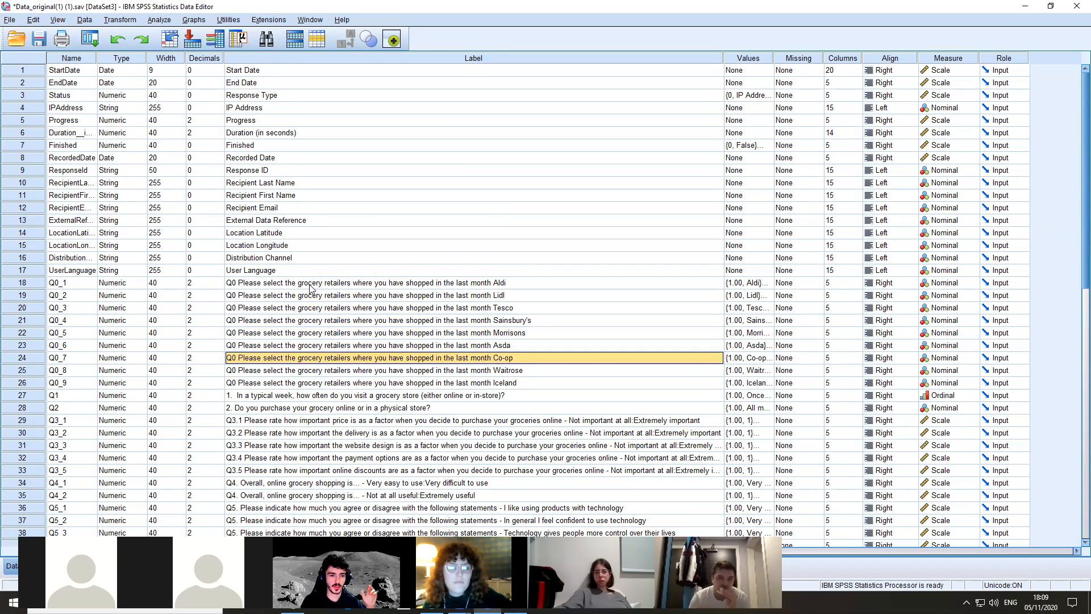
{"action": "key", "text": "Down"}
{"action": "key", "text": "Down"}
{"action": "key", "text": "Up"}
{"action": "key", "text": "Up"}
{"action": "key", "text": "Up"}
{"action": "key", "text": "Up"}
{"action": "key", "text": "Up"}
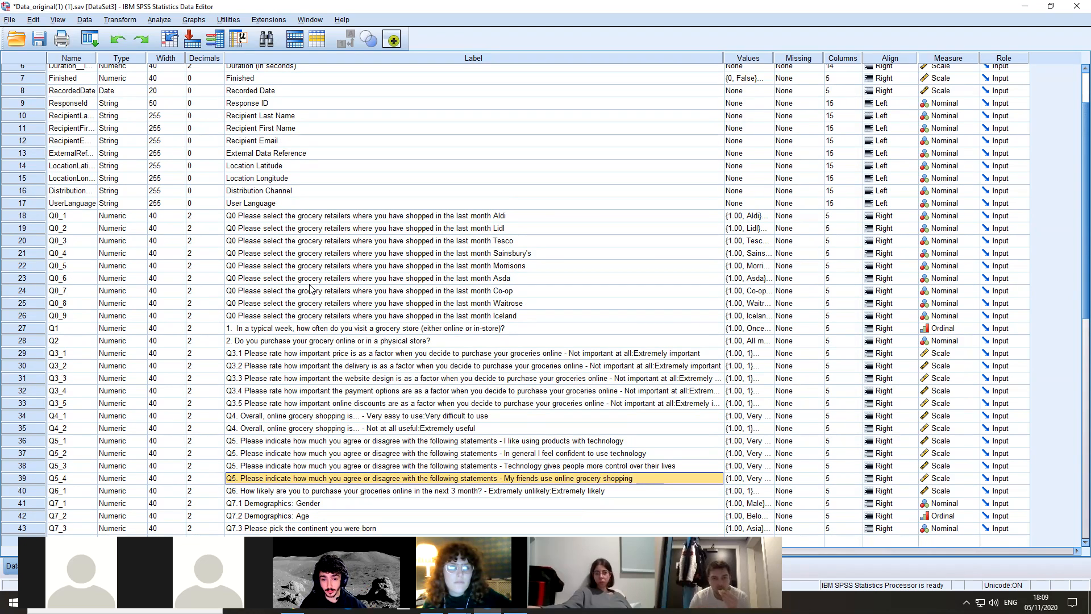
{"action": "key", "text": "Up"}
{"action": "key", "text": "Up"}
{"action": "key", "text": "Up"}
{"action": "key", "text": "Up"}
{"action": "key", "text": "Up"}
{"action": "key", "text": "Up"}
{"action": "key", "text": "Down"}
{"action": "key", "text": "Down"}
{"action": "key", "text": "Down"}
{"action": "key", "text": "Down"}
{"action": "key", "text": "Down"}
{"action": "key", "text": "Down"}
{"action": "key", "text": "Down"}
{"action": "key", "text": "Down"}
{"action": "key", "text": "Down"}
{"action": "key", "text": "Up"}
{"action": "key", "text": "Up"}
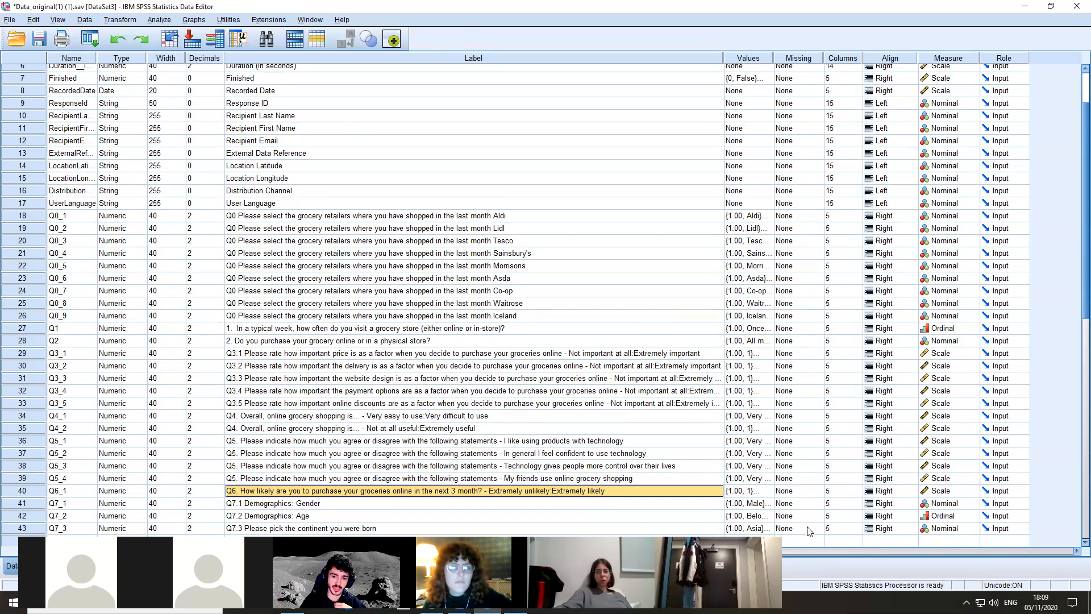
Try defining a discrete missing value for Q6_1, and dismiss the Missing Values settings without applying any change
{"action": "left_click", "coordinate": [790, 492]}
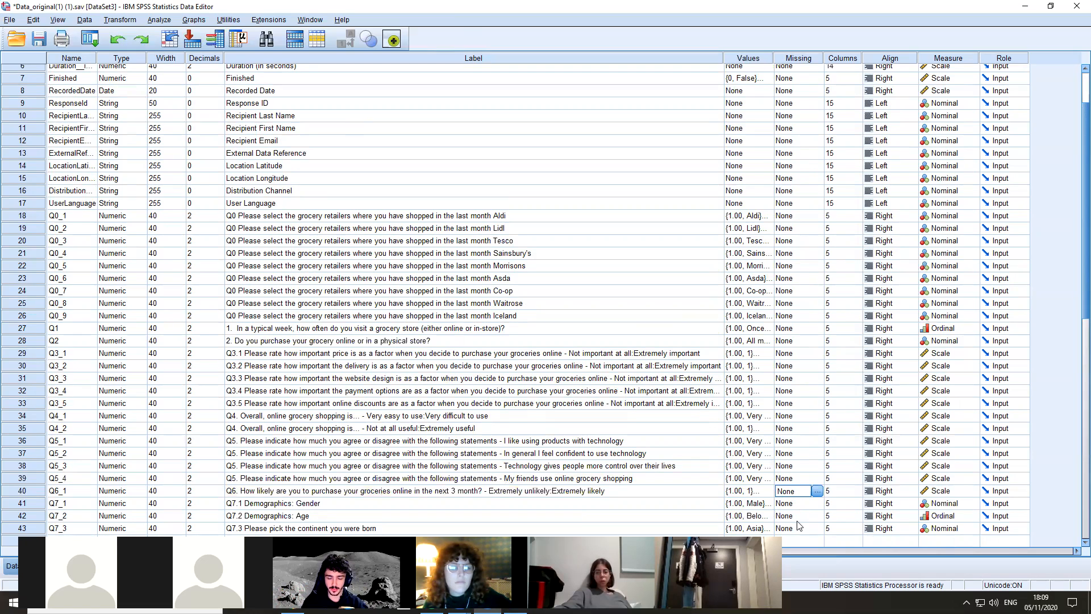
{"action": "left_click", "coordinate": [817, 492]}
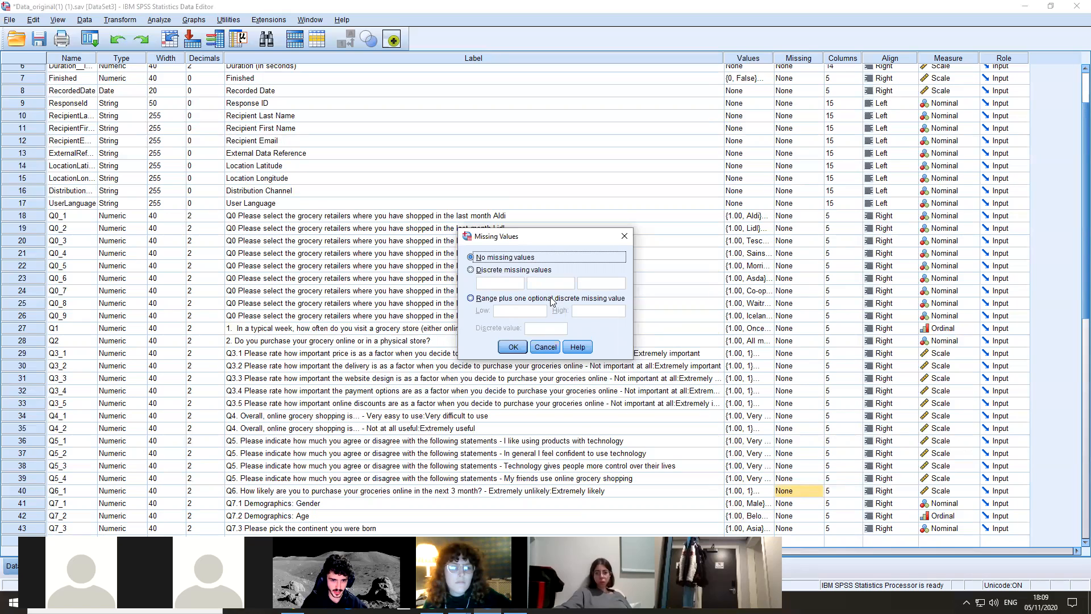
{"action": "left_click", "coordinate": [540, 270]}
{"action": "key", "text": "Tab"}
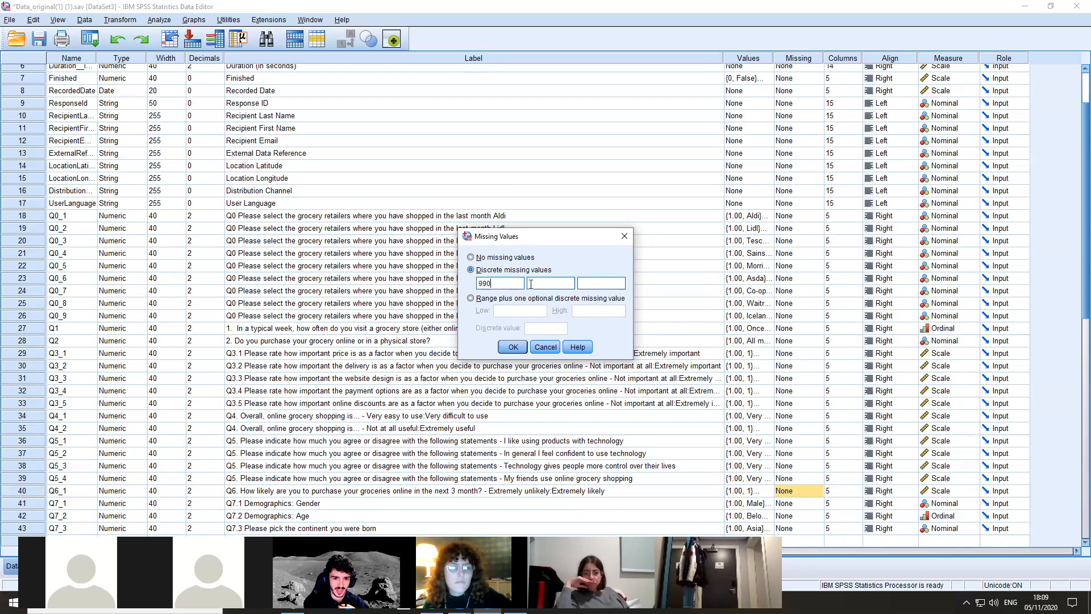
{"action": "left_click", "coordinate": [623, 236]}
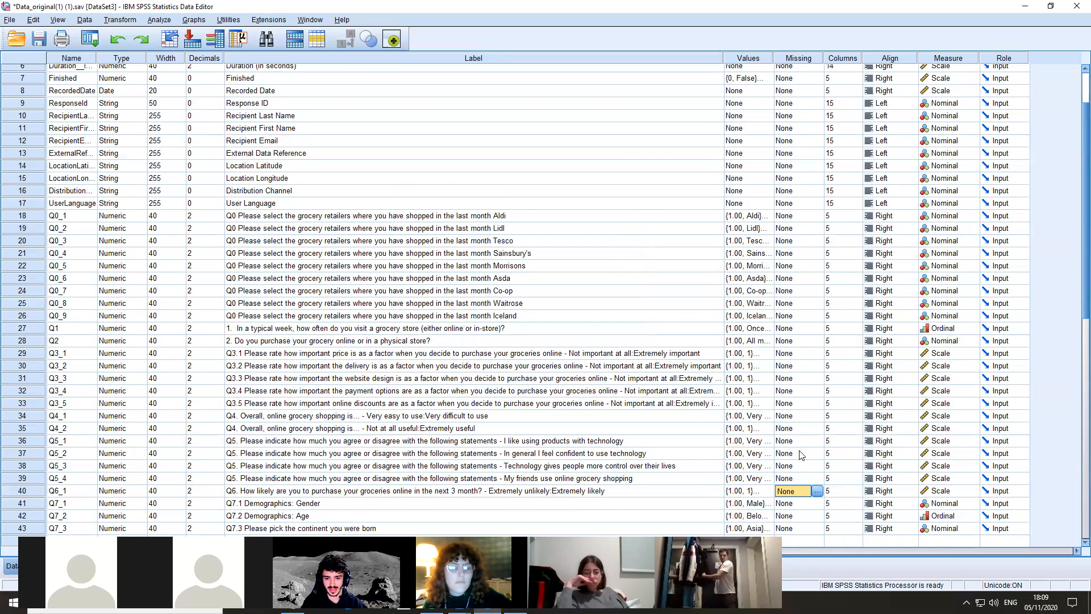
{"action": "left_click", "coordinate": [816, 491]}
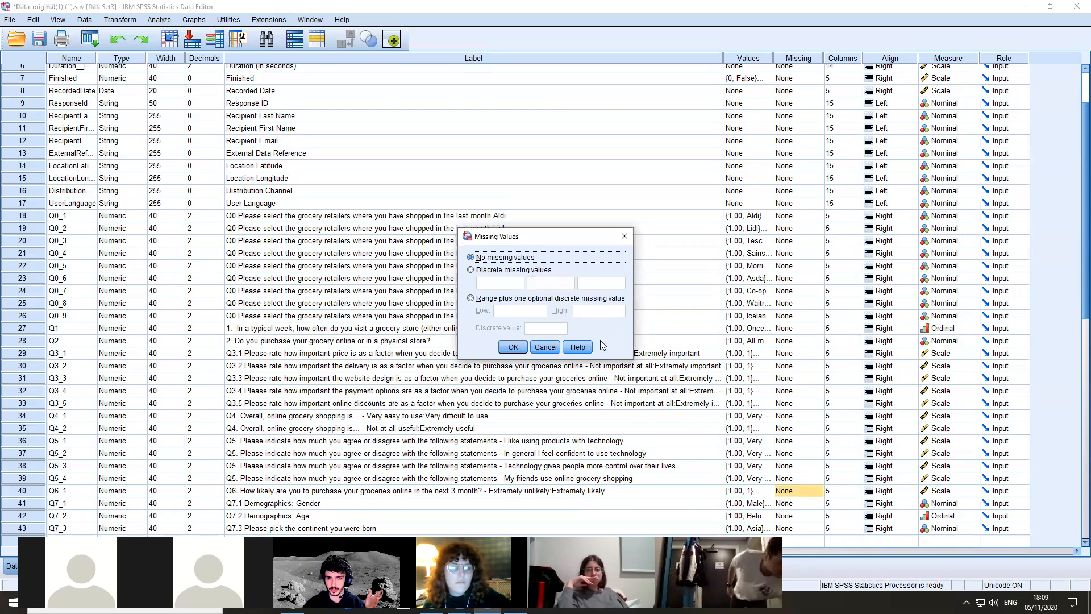
{"action": "left_click", "coordinate": [623, 236]}
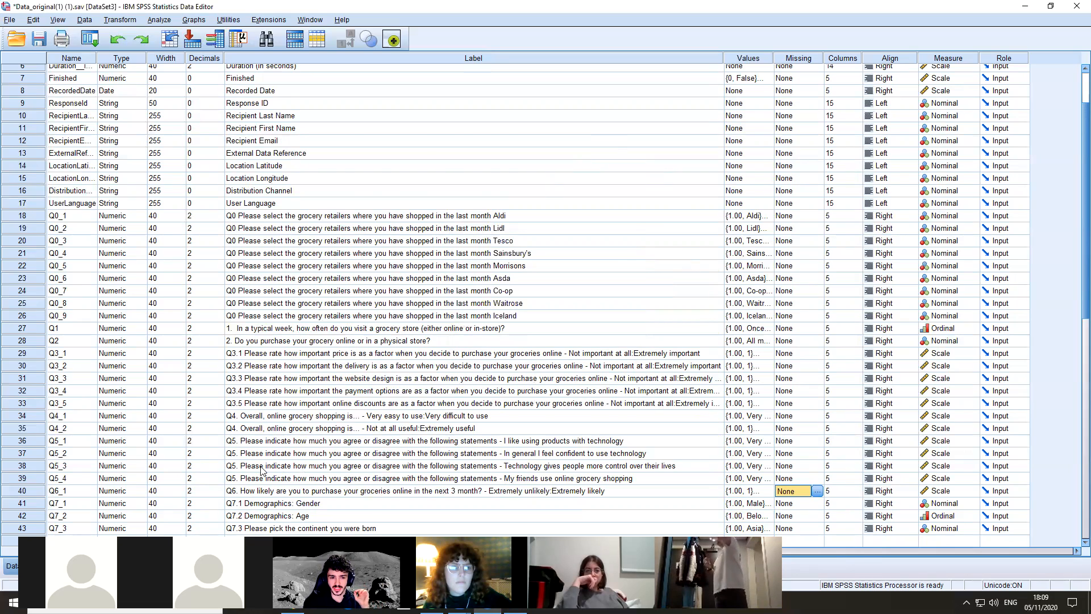
{"action": "scroll", "coordinate": [370, 521], "scroll_direction": "down", "scroll_amount": 3}
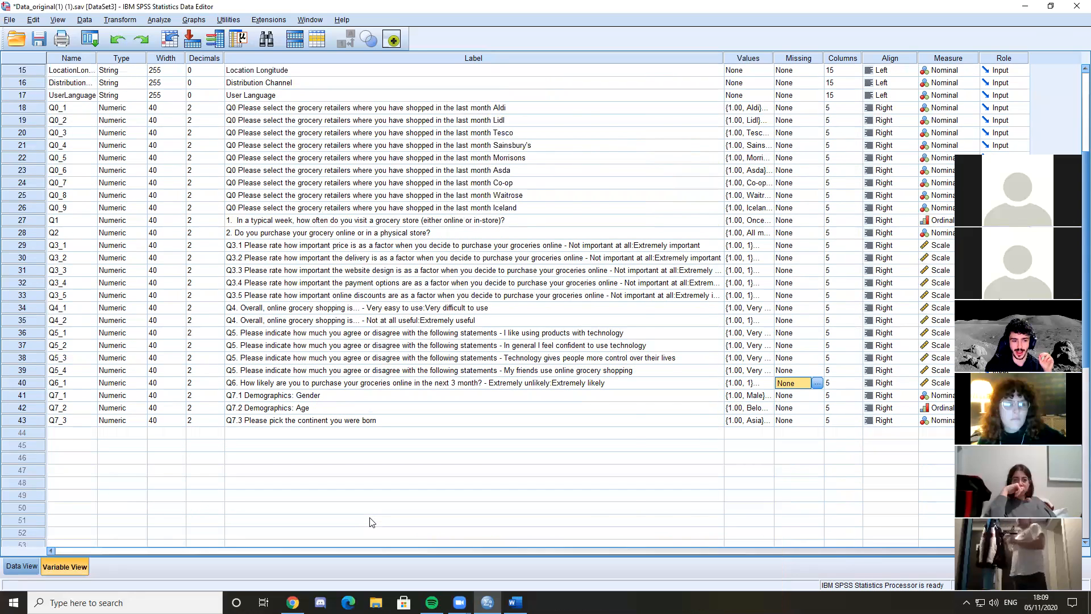
Inspect the Q0 to Q7 responses in Data View, and check the missing-value definitions of the first variables in Variable View
{"action": "key", "text": "ctrl+t"}
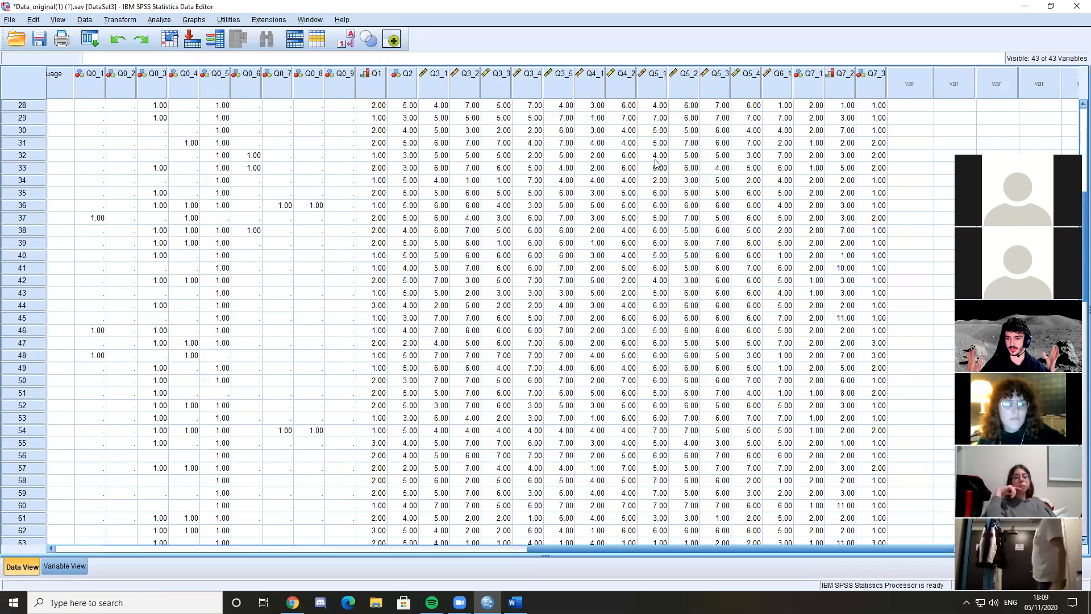
{"action": "left_click", "coordinate": [605, 548]}
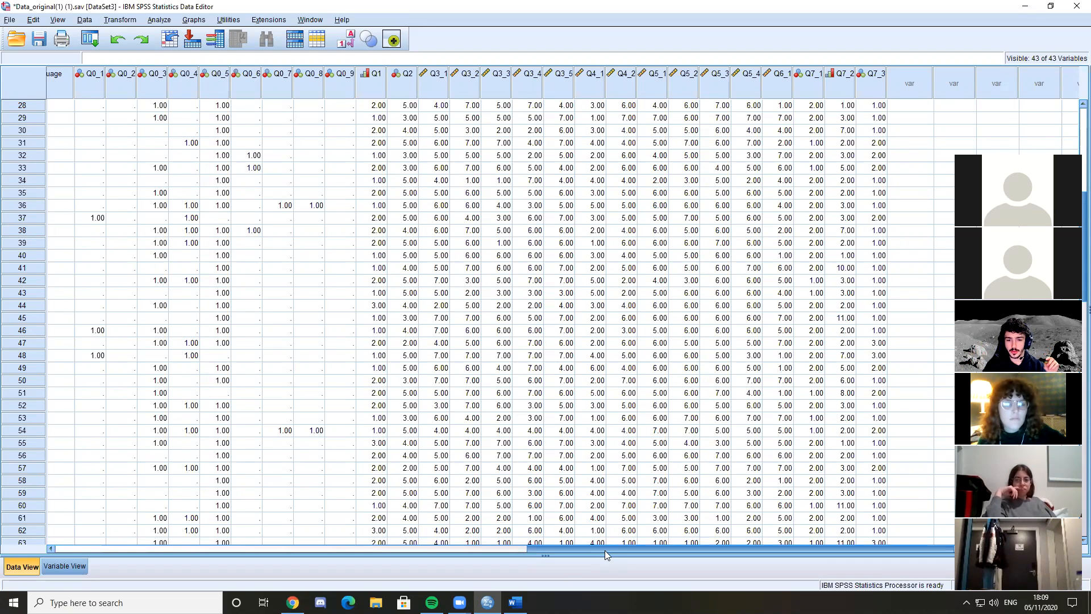
{"action": "left_click_drag", "start_coordinate": [621, 553], "coordinate": [626, 553]}
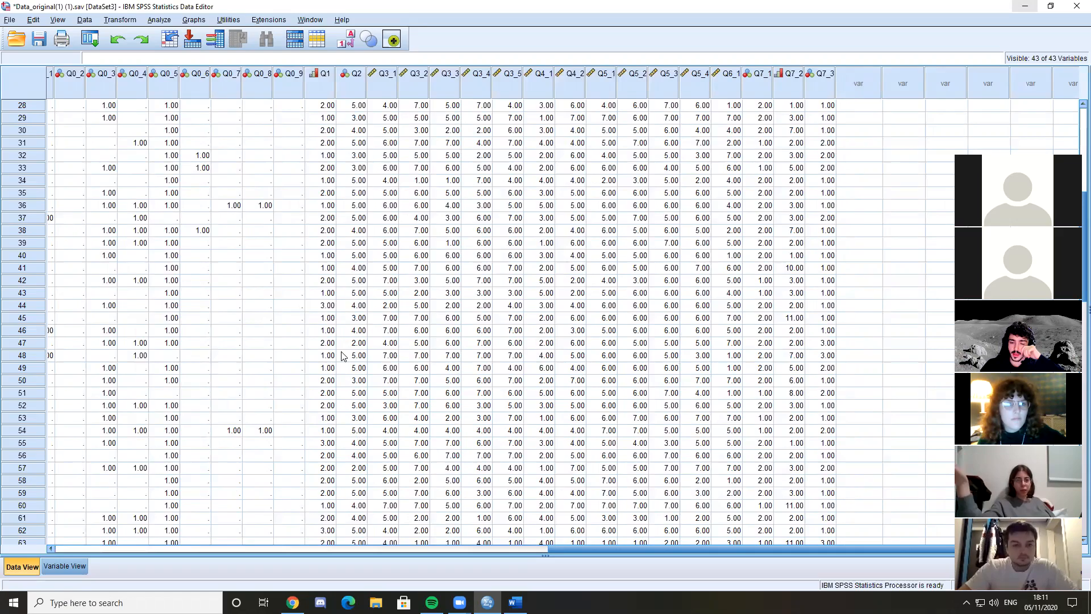
{"action": "left_click", "coordinate": [64, 567]}
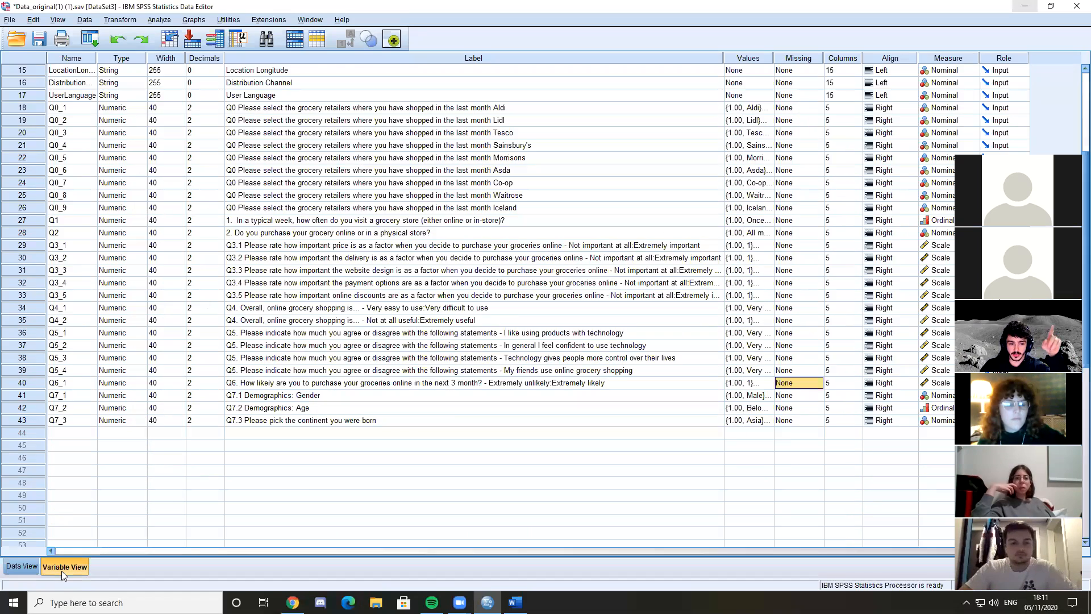
{"action": "scroll", "coordinate": [673, 369], "scroll_direction": "up", "scroll_amount": 5}
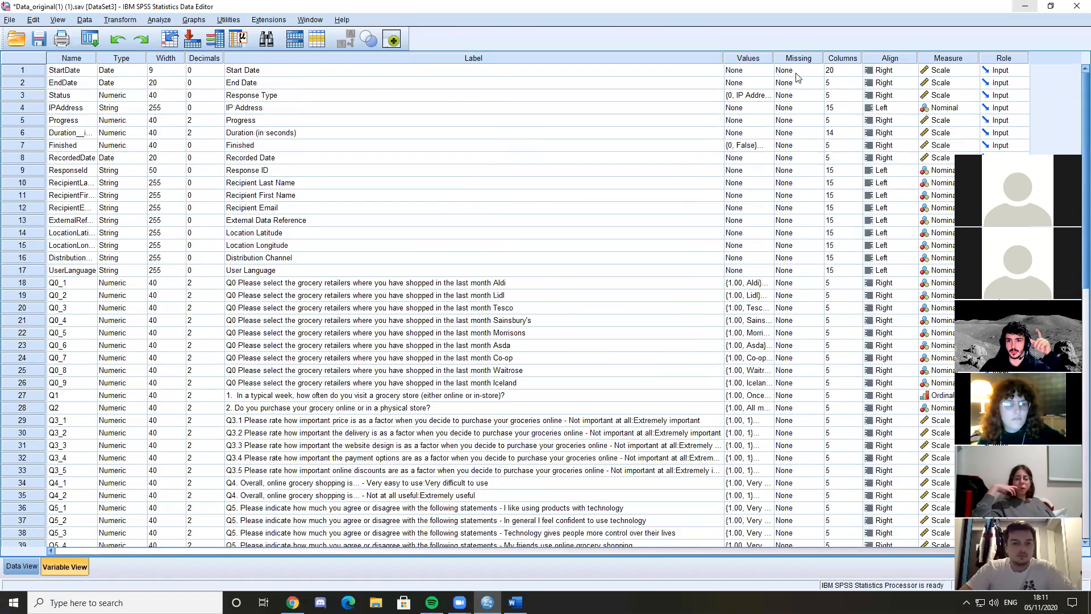
Look through the survey cases in Data View down to the last record and back, checking the Q1 to Q7_3 answers
{"action": "left_click", "coordinate": [22, 567]}
{"action": "scroll", "coordinate": [749, 166], "scroll_direction": "down", "scroll_amount": 3}
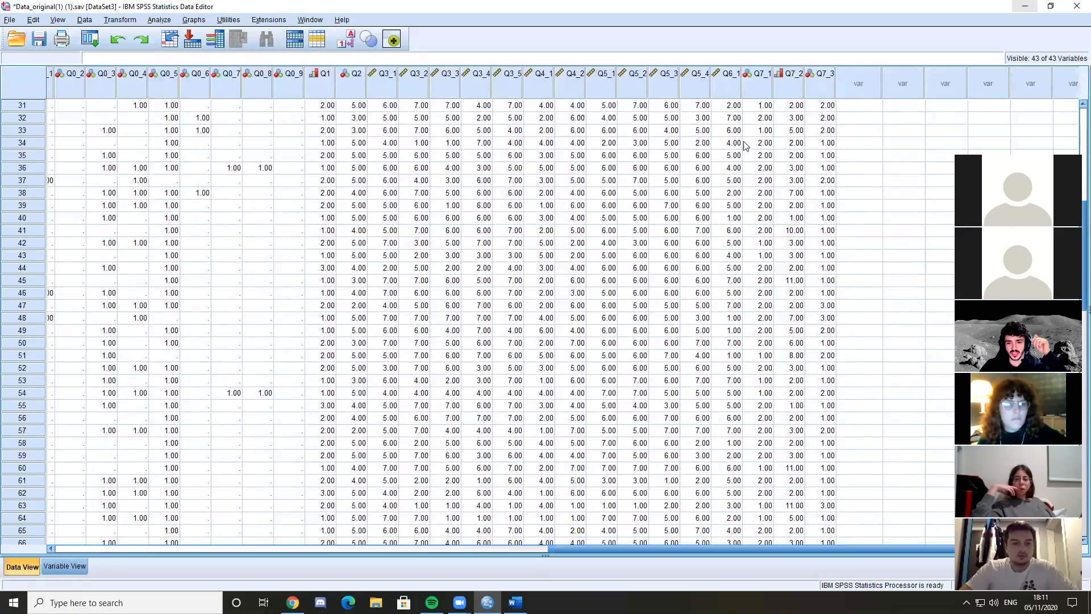
{"action": "scroll", "coordinate": [749, 166], "scroll_direction": "down", "scroll_amount": 10}
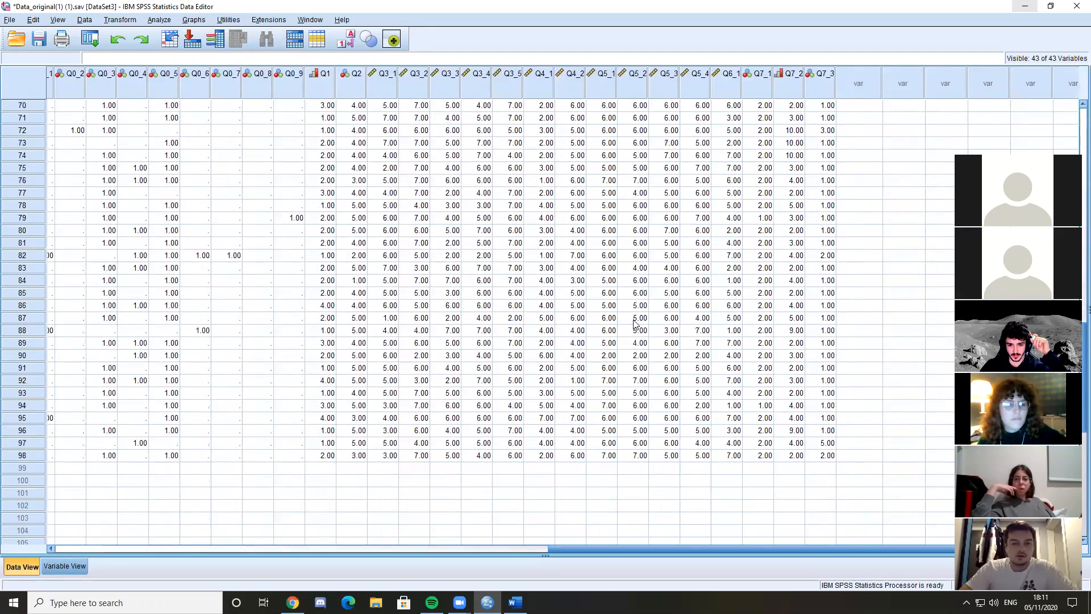
{"action": "scroll", "coordinate": [785, 409], "scroll_direction": "up", "scroll_amount": 19}
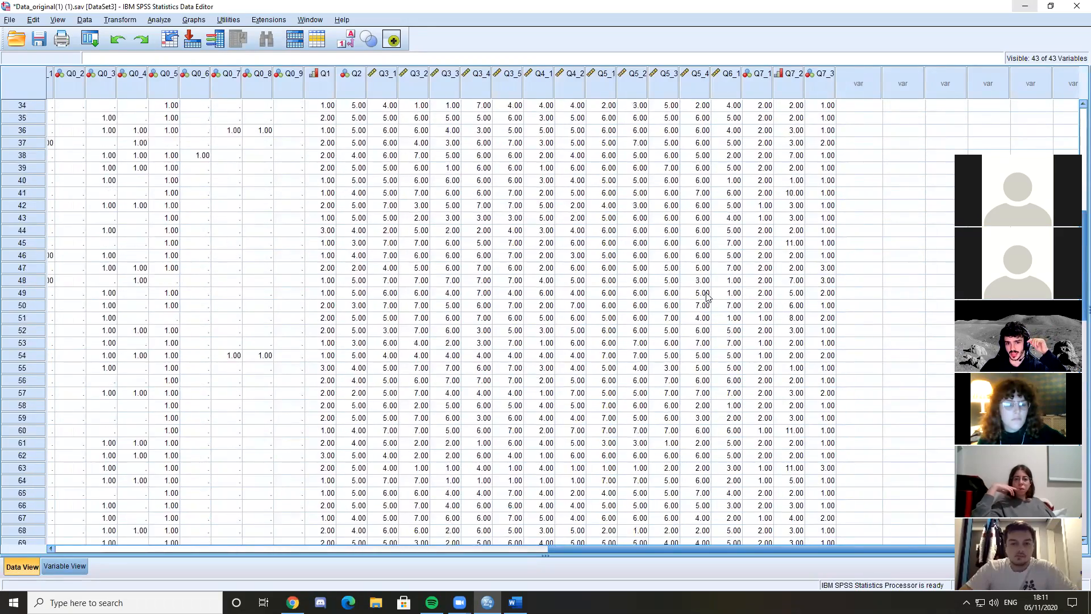
{"action": "scroll", "coordinate": [557, 221], "scroll_direction": "up", "scroll_amount": 1}
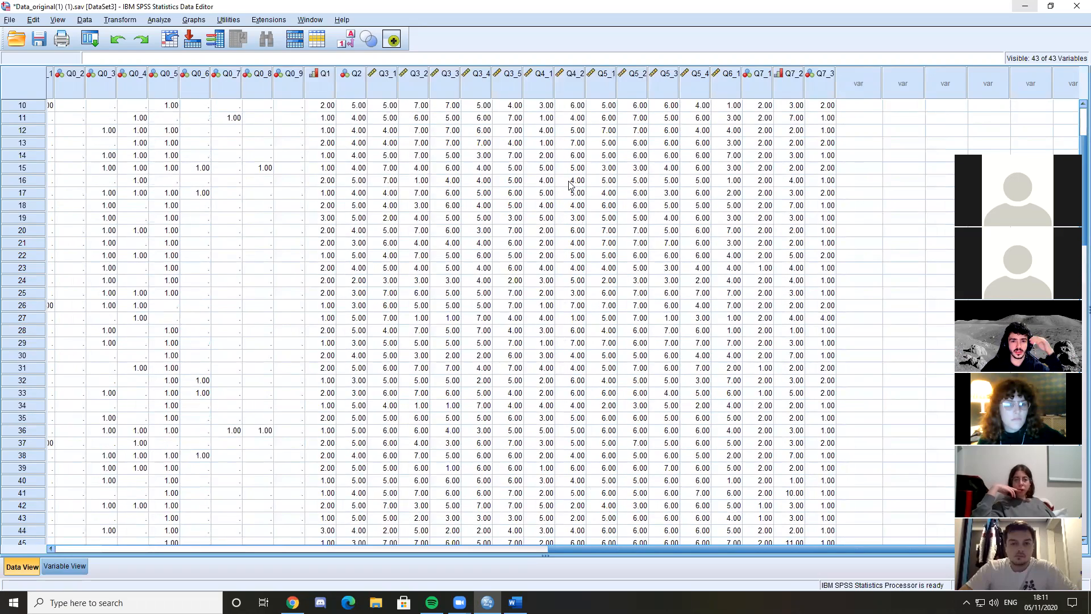
Select case 20 in Data View and inspect its answers across the Q0 to Q7 questions
{"action": "left_click", "coordinate": [26, 229]}
{"action": "left_click_drag", "start_coordinate": [62, 549], "coordinate": [864, 475]}
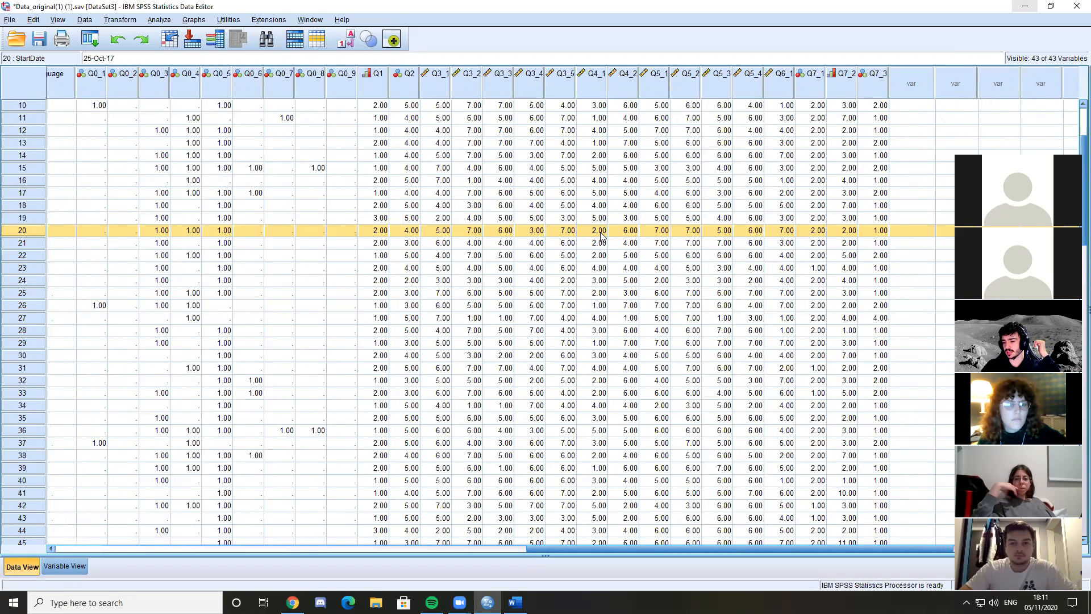
{"action": "left_click", "coordinate": [292, 602]}
{"action": "left_click", "coordinate": [292, 603]}
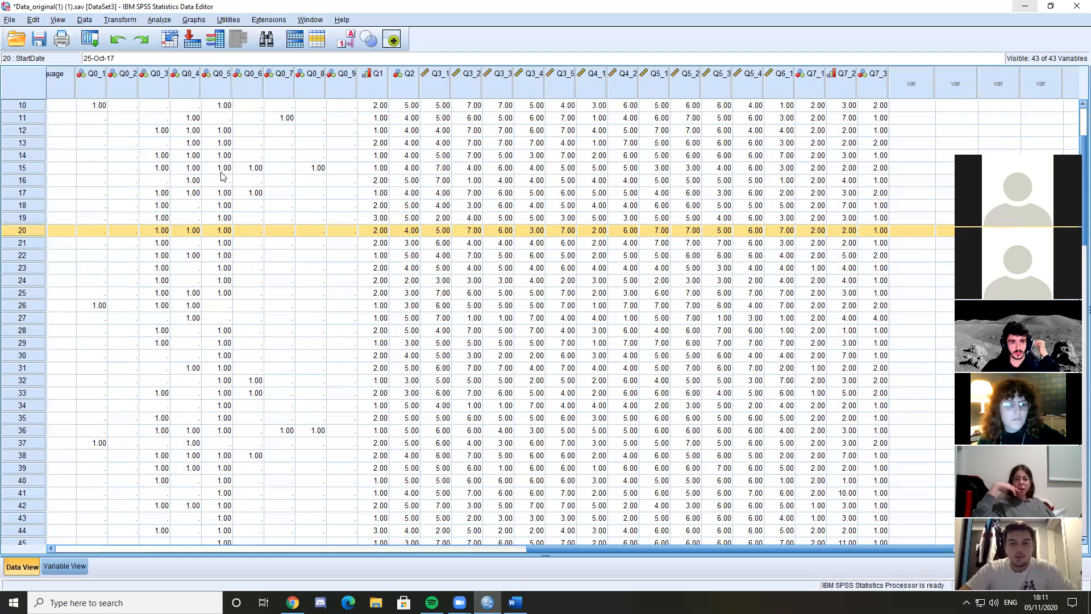
View the Missing Values settings for Q2 in Variable View and close them without making changes
{"action": "left_click", "coordinate": [73, 566]}
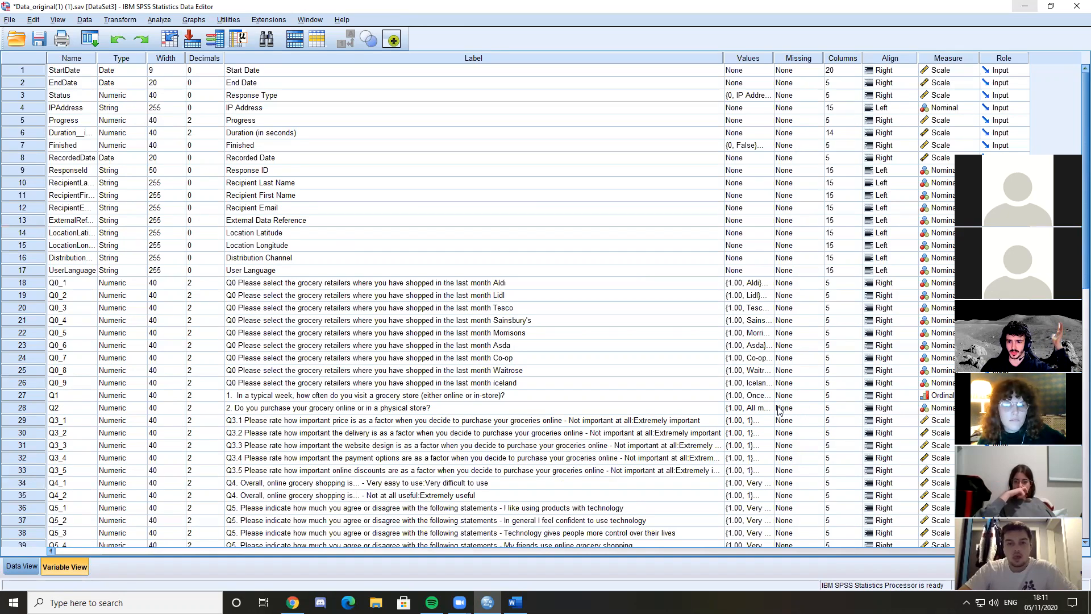
{"action": "left_click", "coordinate": [803, 409]}
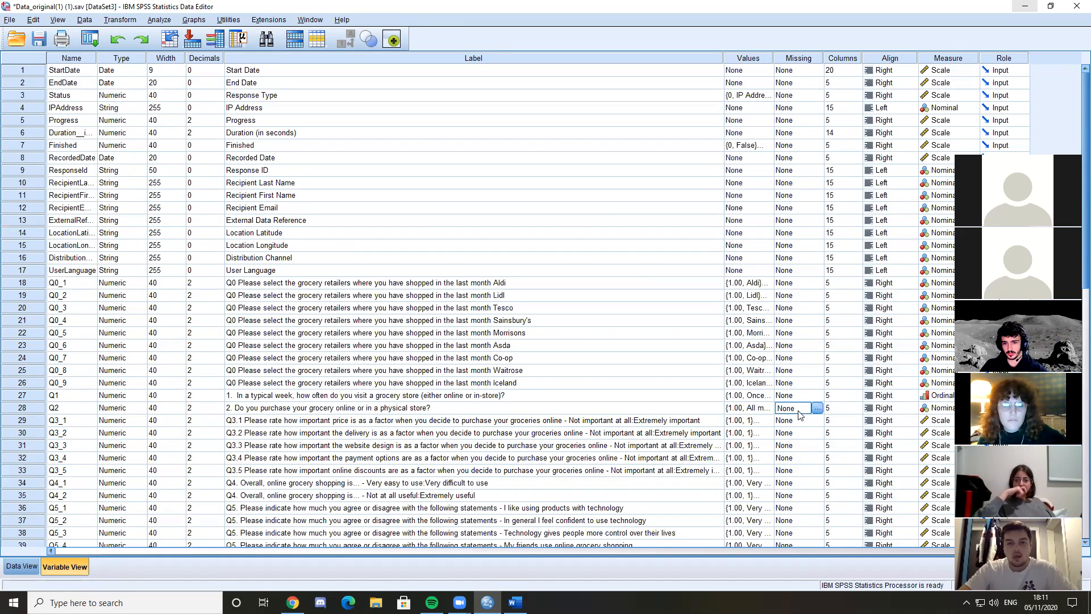
{"action": "left_click", "coordinate": [816, 408]}
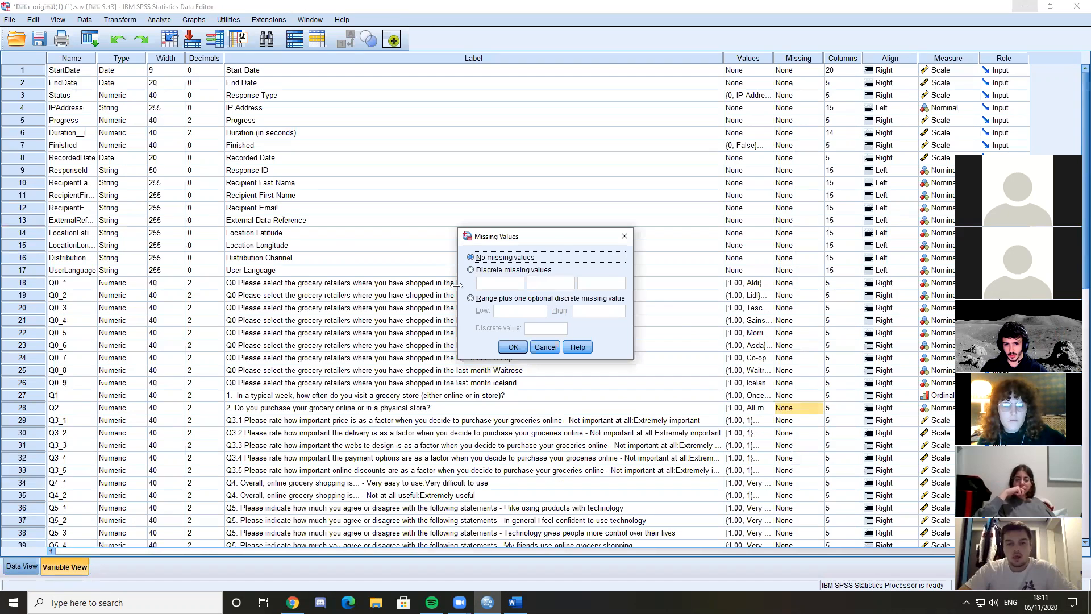
{"action": "left_click", "coordinate": [624, 236]}
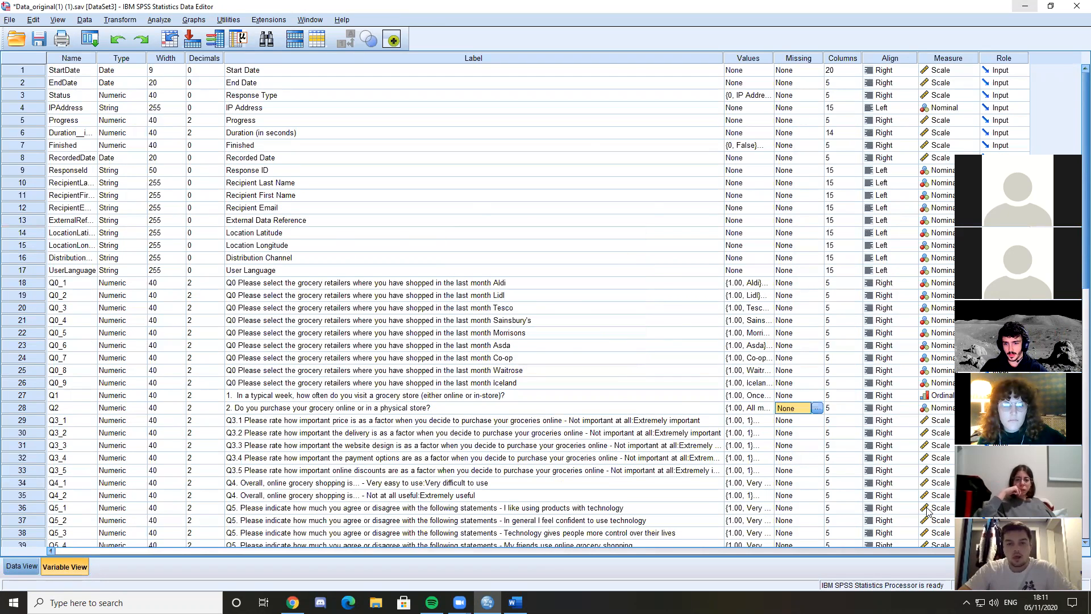
Return to Data View and review the question responses in the cases below the highlighted record
{"action": "left_click", "coordinate": [23, 566]}
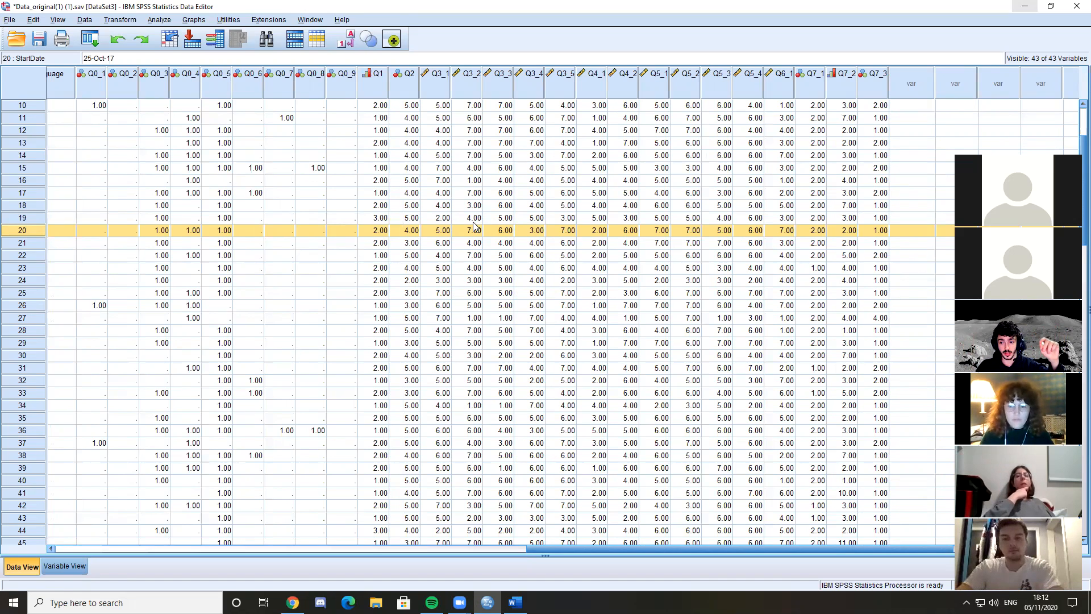
{"action": "scroll", "coordinate": [489, 150], "scroll_direction": "down", "scroll_amount": 1}
{"action": "scroll", "coordinate": [488, 150], "scroll_direction": "down", "scroll_amount": 1}
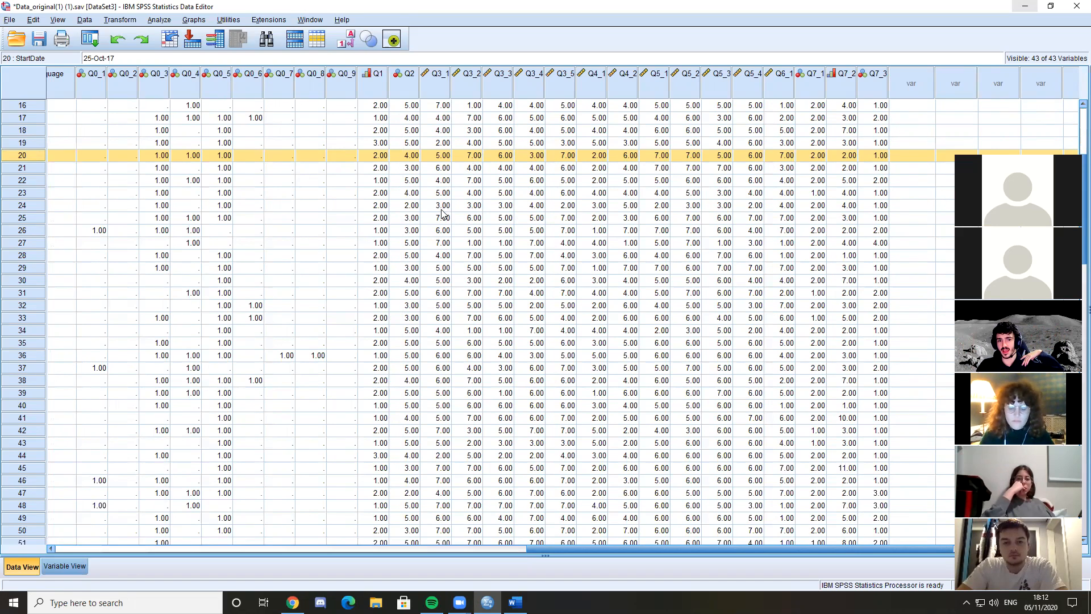
{"action": "scroll", "coordinate": [449, 210], "scroll_direction": "down", "scroll_amount": 3}
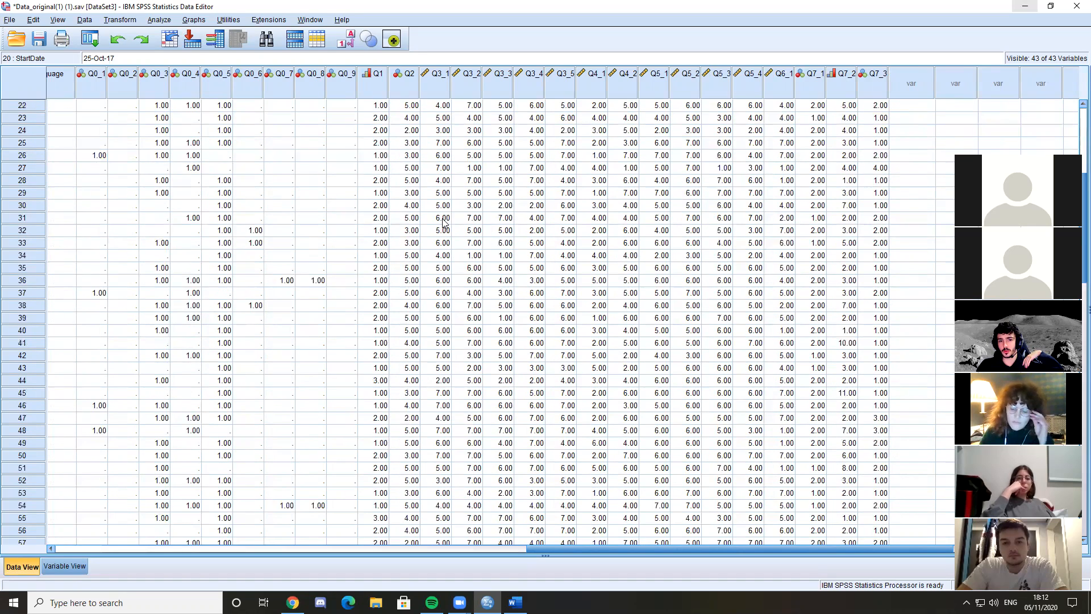